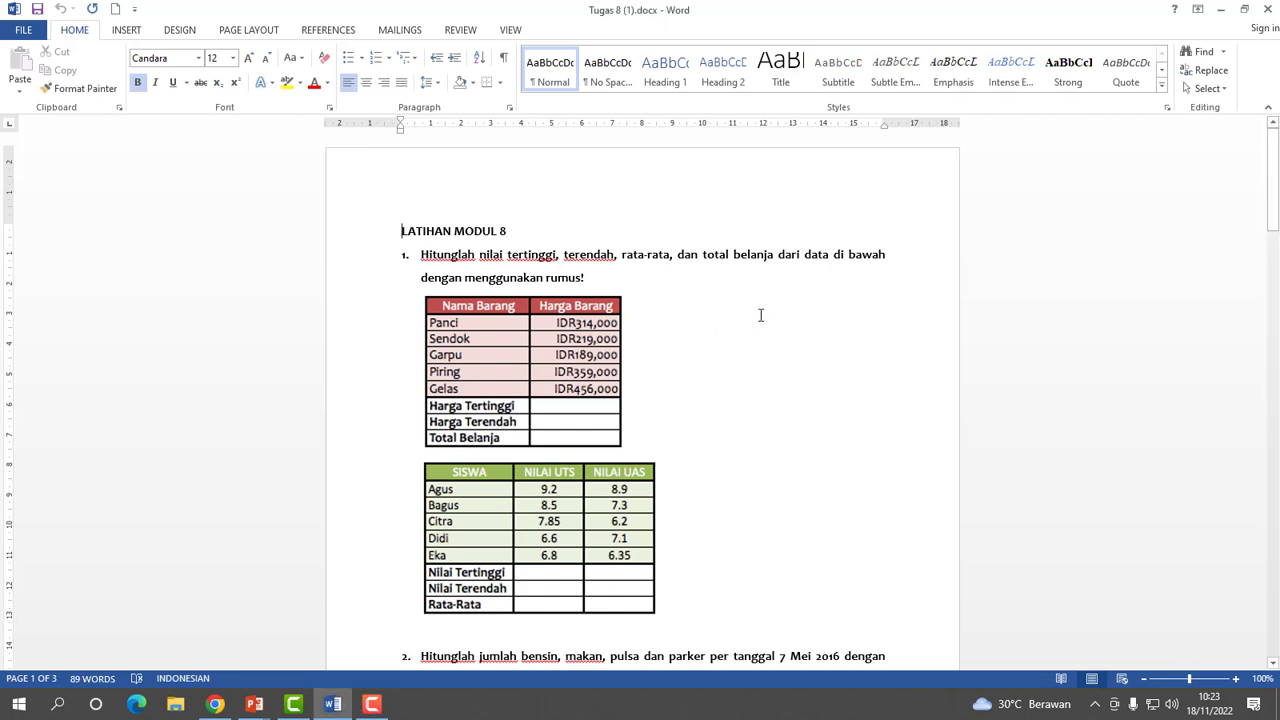
Read exercise 1's instructions in the Latihan Modul 8 document and skim all its pages.
{"action": "left_click", "coordinate": [666, 258]}
{"action": "scroll", "coordinate": [685, 265], "scroll_direction": "down", "scroll_amount": 1}
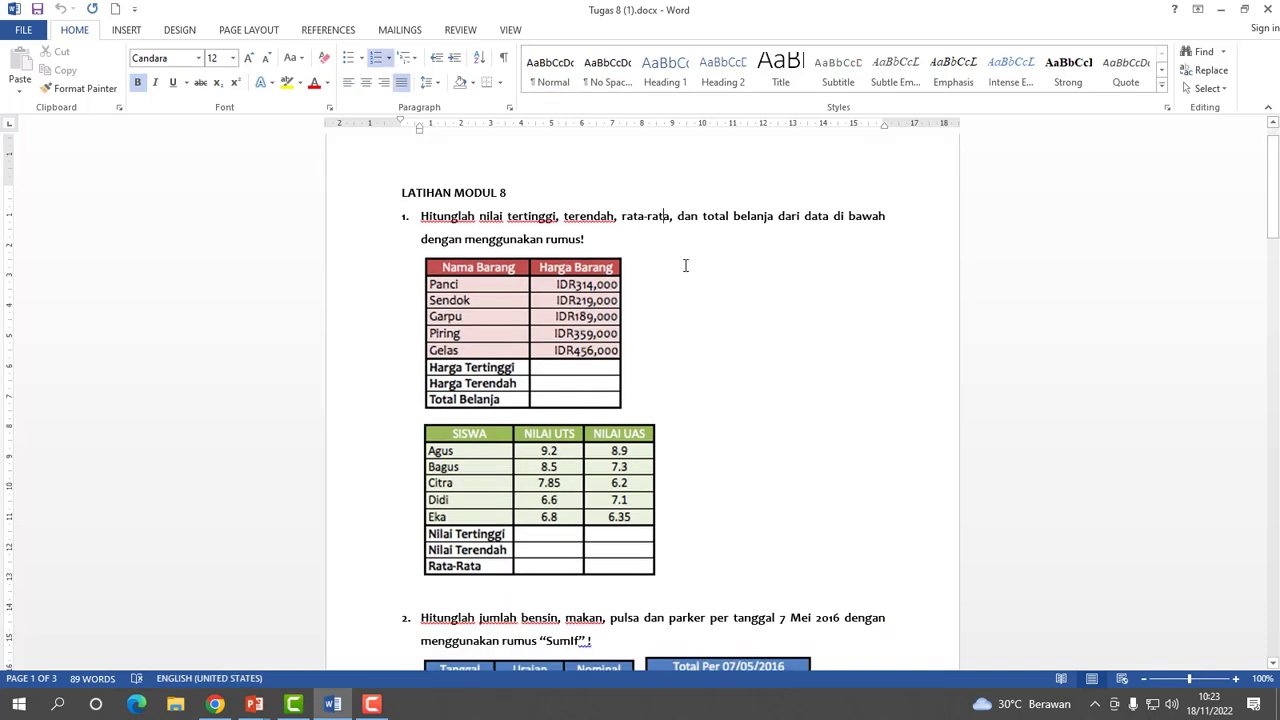
{"action": "scroll", "coordinate": [685, 265], "scroll_direction": "down", "scroll_amount": 1}
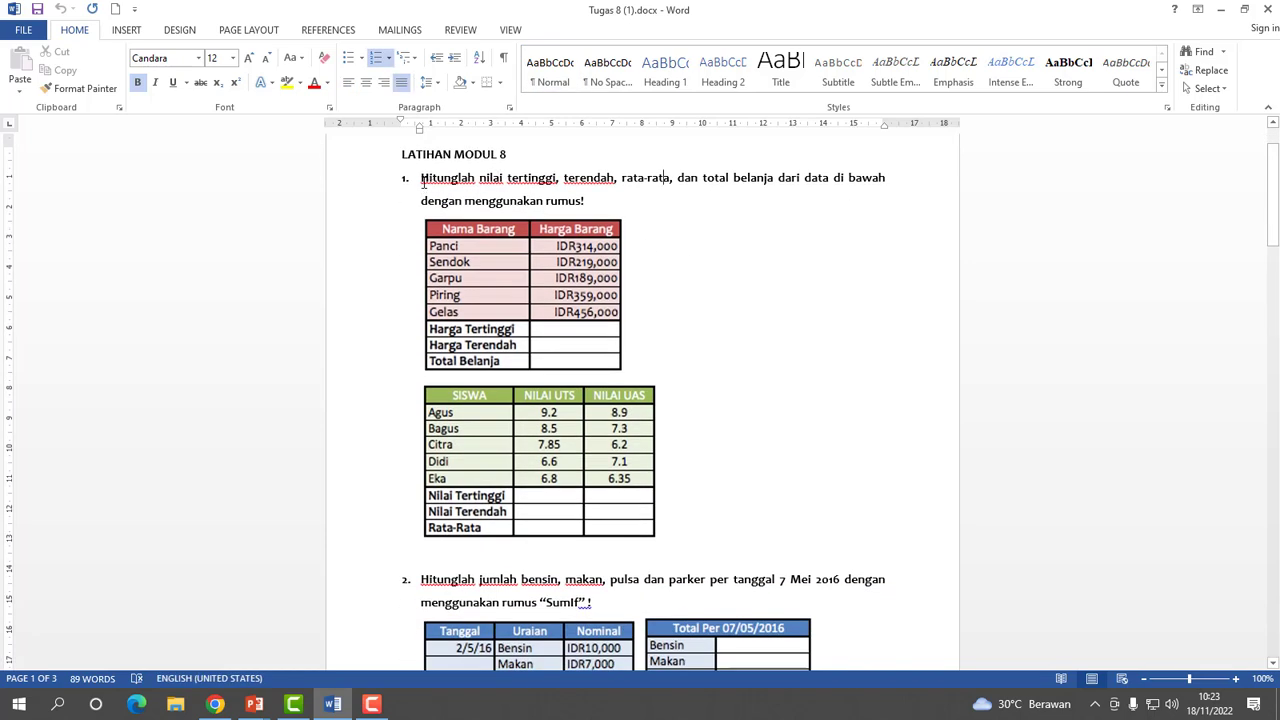
{"action": "left_click_drag", "start_coordinate": [423, 183], "coordinate": [677, 249]}
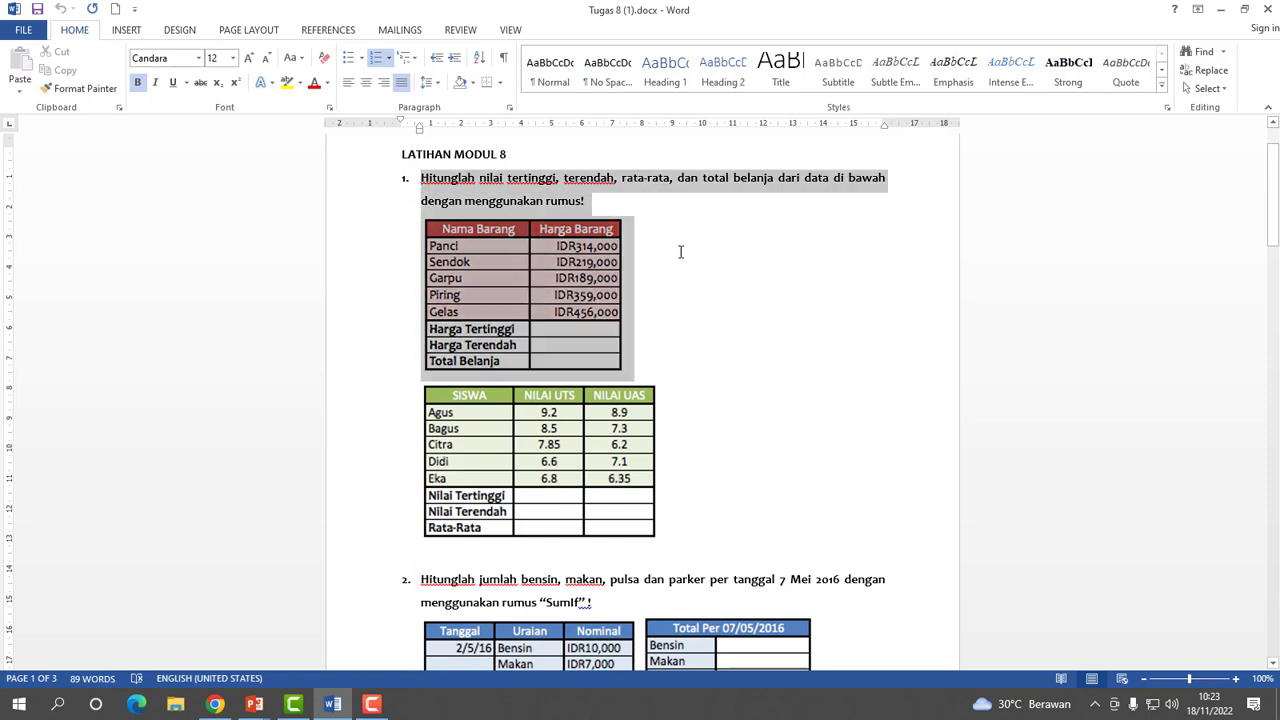
{"action": "left_click", "coordinate": [736, 334]}
{"action": "scroll", "coordinate": [608, 393], "scroll_direction": "down", "scroll_amount": 6}
{"action": "scroll", "coordinate": [608, 393], "scroll_direction": "down", "scroll_amount": 20}
{"action": "scroll", "coordinate": [634, 404], "scroll_direction": "down", "scroll_amount": 16}
{"action": "scroll", "coordinate": [636, 484], "scroll_direction": "up", "scroll_amount": 20}
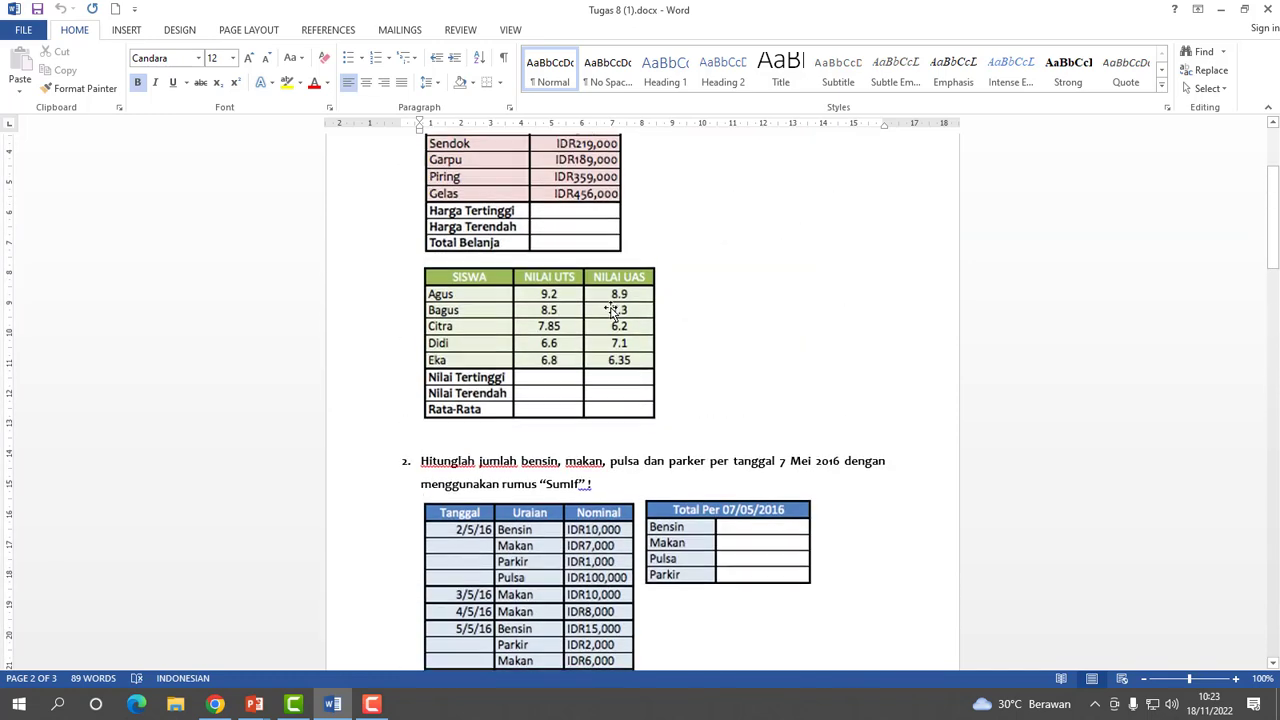
{"action": "scroll", "coordinate": [740, 330], "scroll_direction": "up", "scroll_amount": 5}
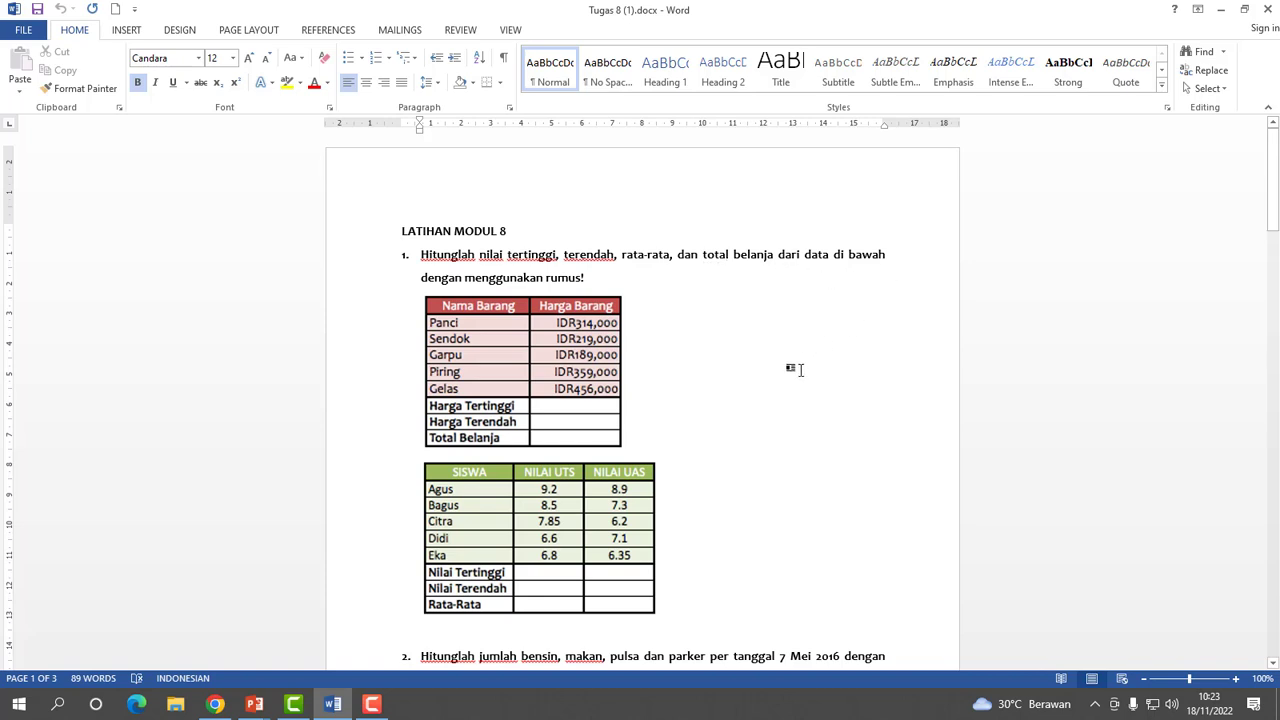
Examine the instructions and tables of exercises 1 to 4, from the price and grade tables to the Harapan Jaya Rental table.
{"action": "left_click", "coordinate": [580, 408]}
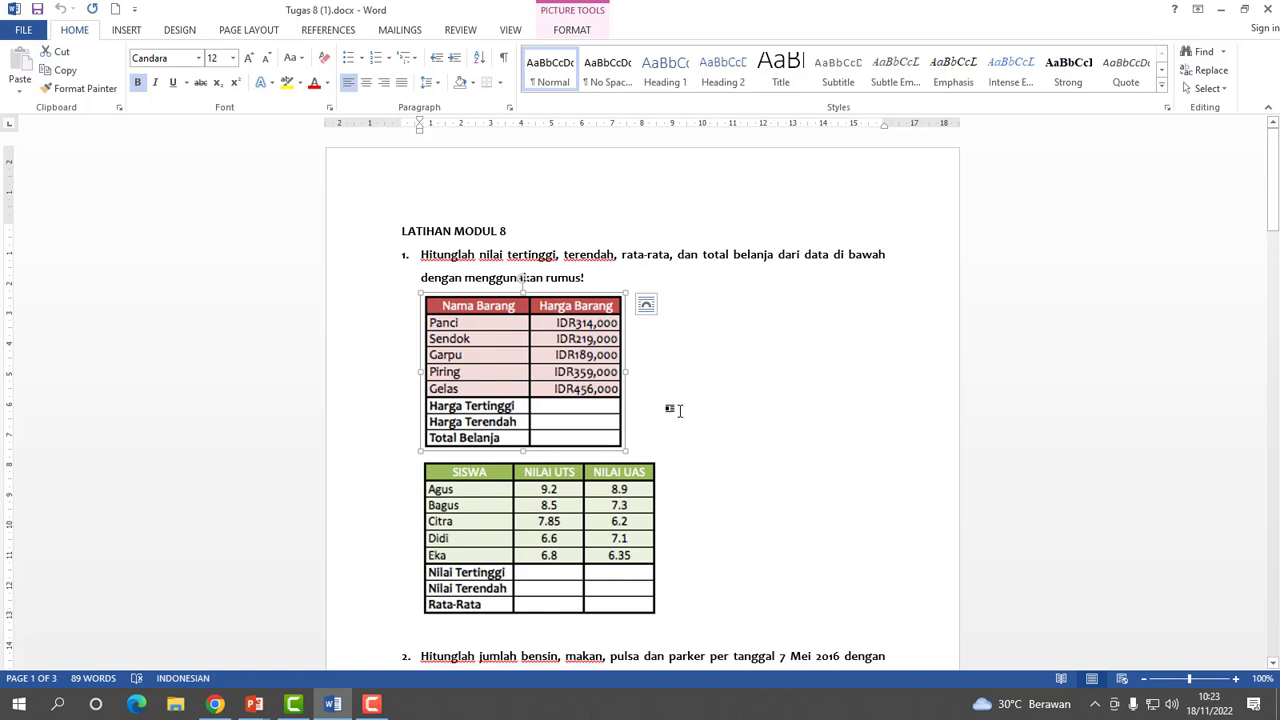
{"action": "scroll", "coordinate": [680, 415], "scroll_direction": "down", "scroll_amount": 2}
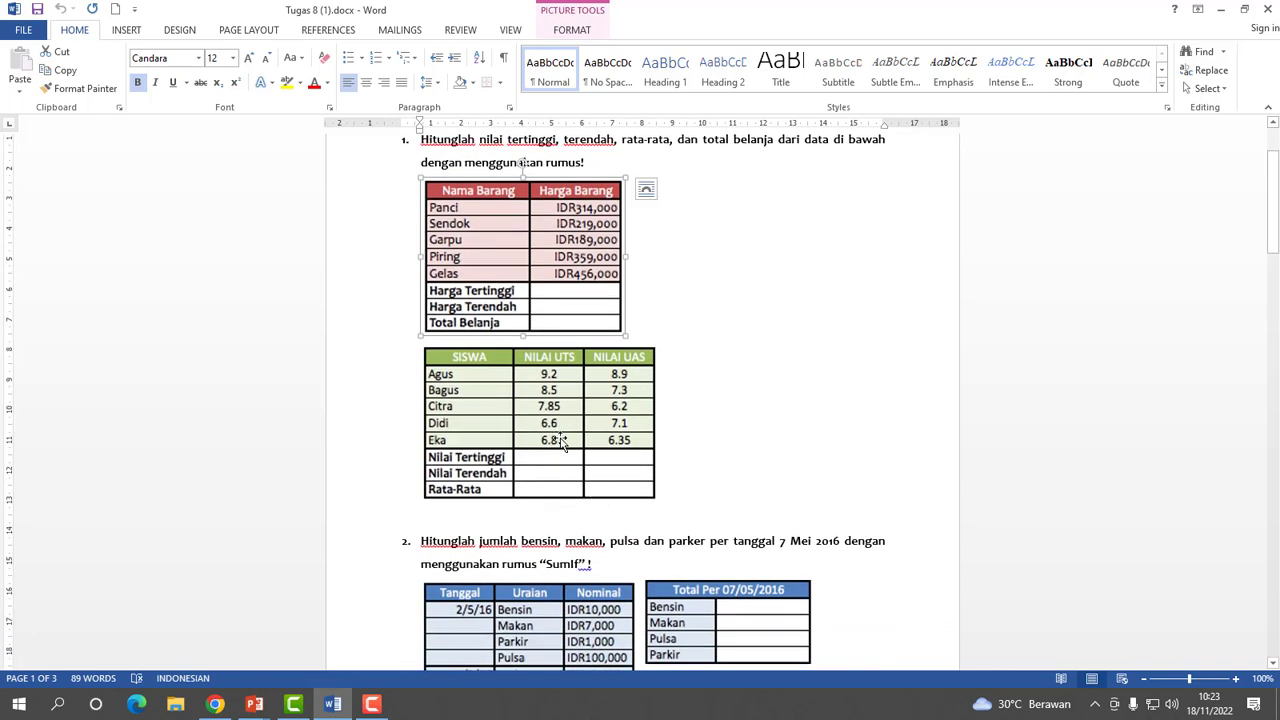
{"action": "scroll", "coordinate": [714, 310], "scroll_direction": "down", "scroll_amount": 3}
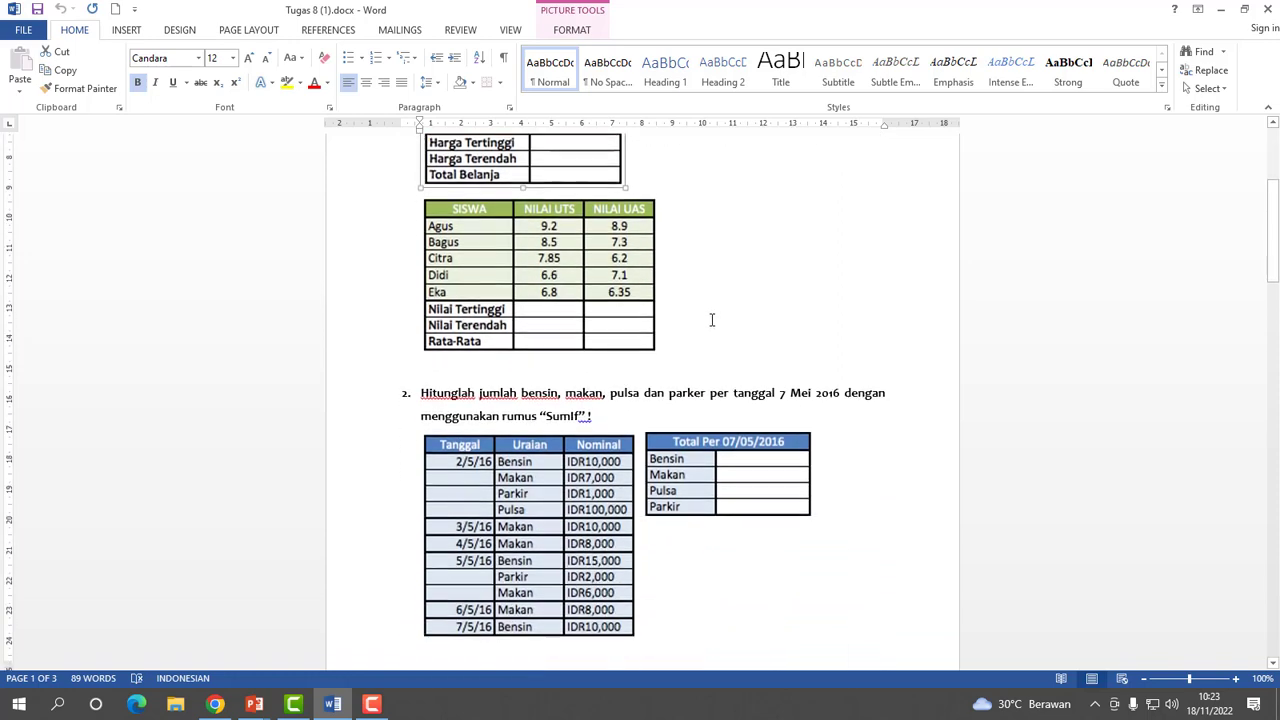
{"action": "scroll", "coordinate": [531, 383], "scroll_direction": "down", "scroll_amount": 1}
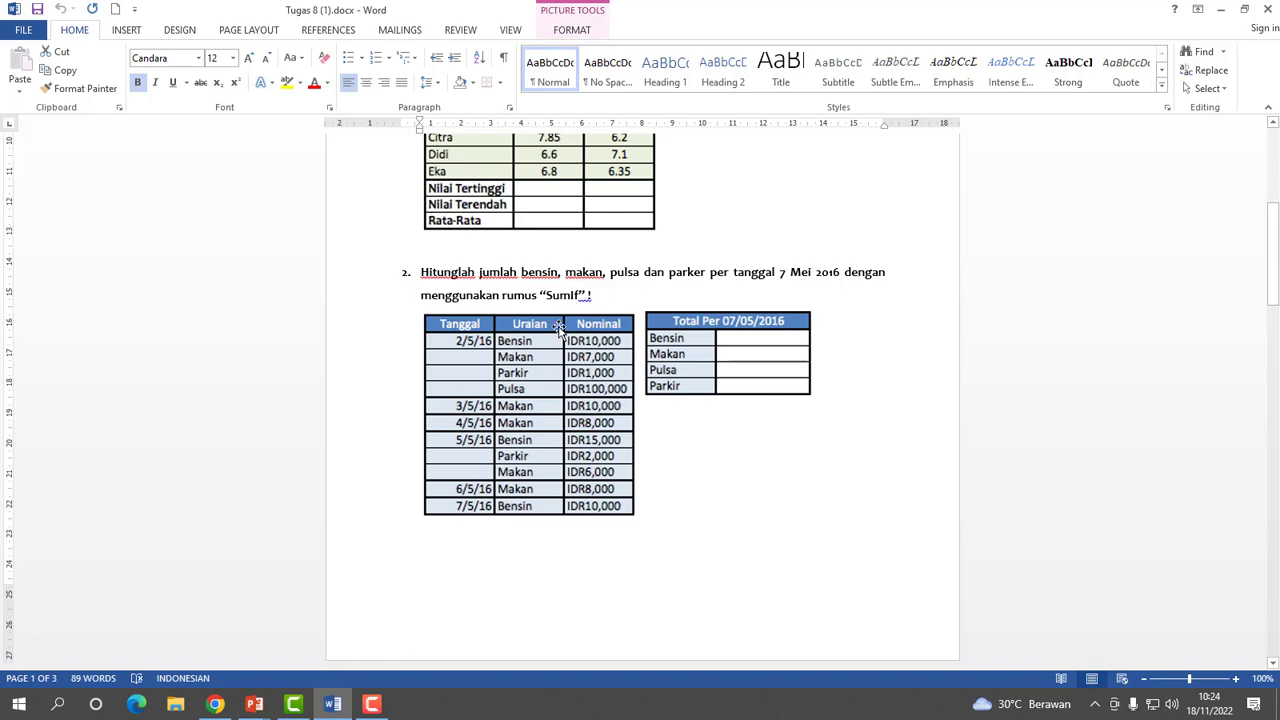
{"action": "scroll", "coordinate": [559, 316], "scroll_direction": "down", "scroll_amount": 10}
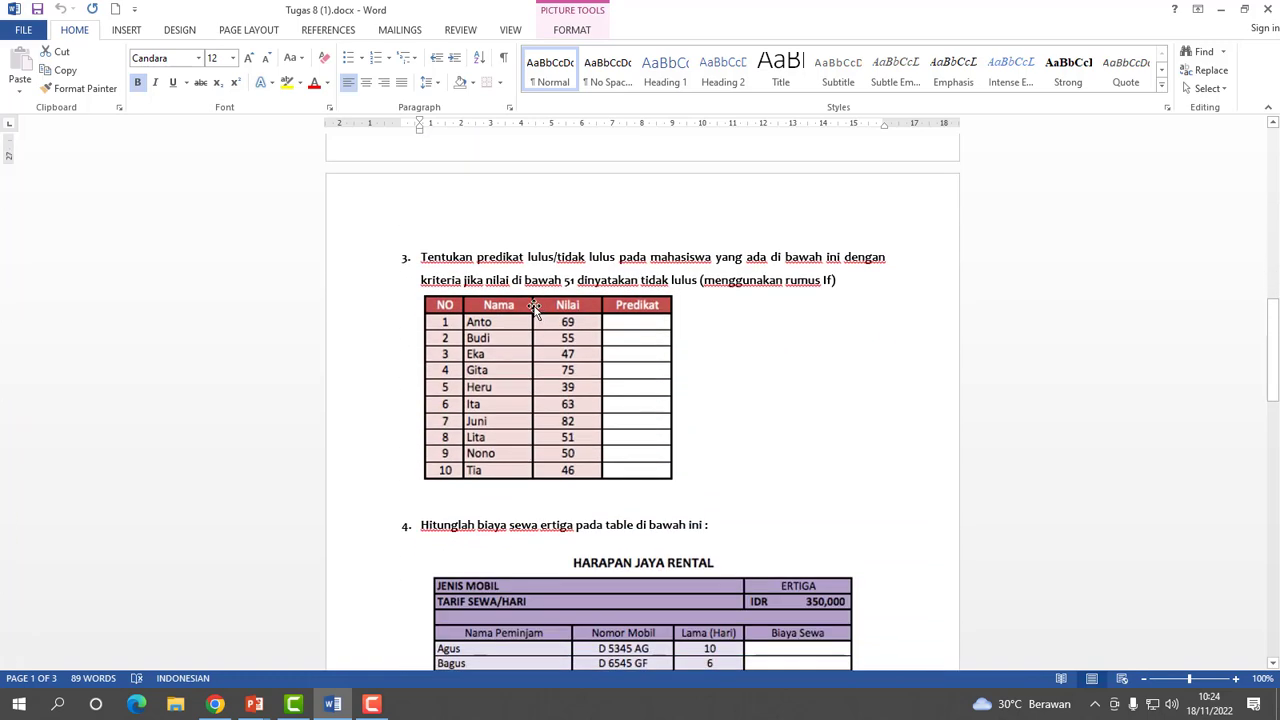
{"action": "left_click", "coordinate": [453, 259]}
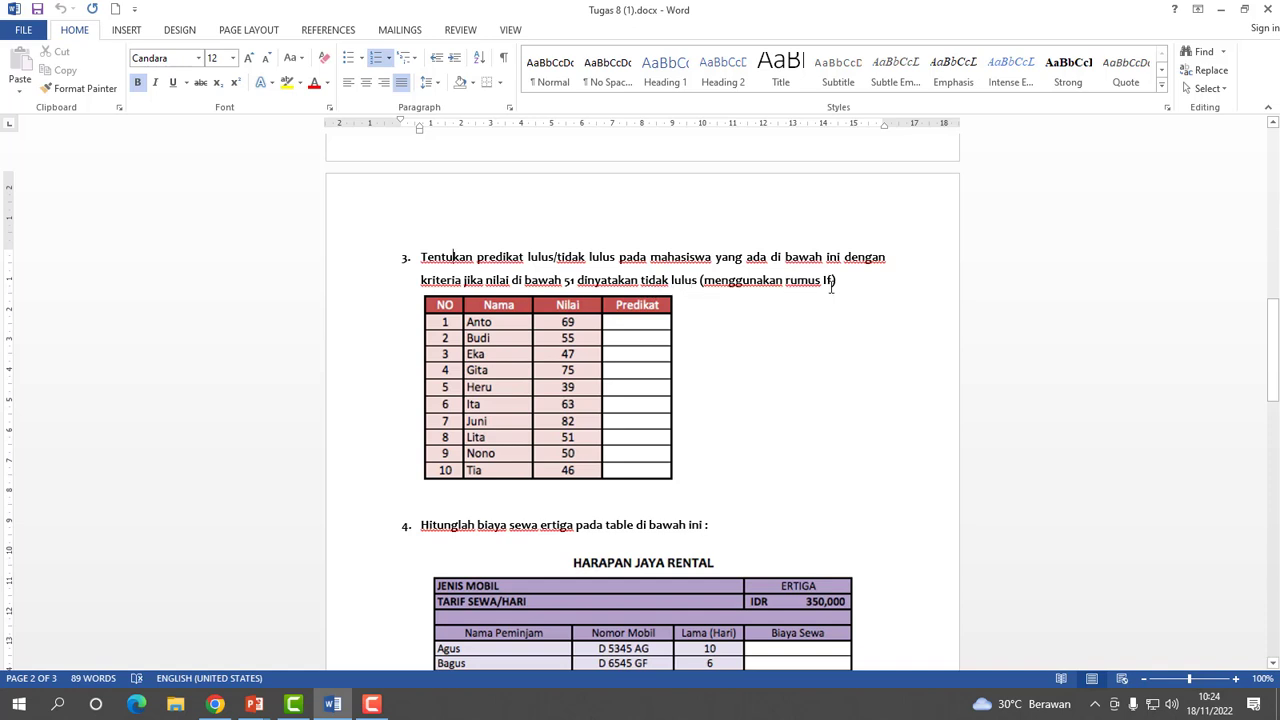
{"action": "left_click", "coordinate": [624, 322]}
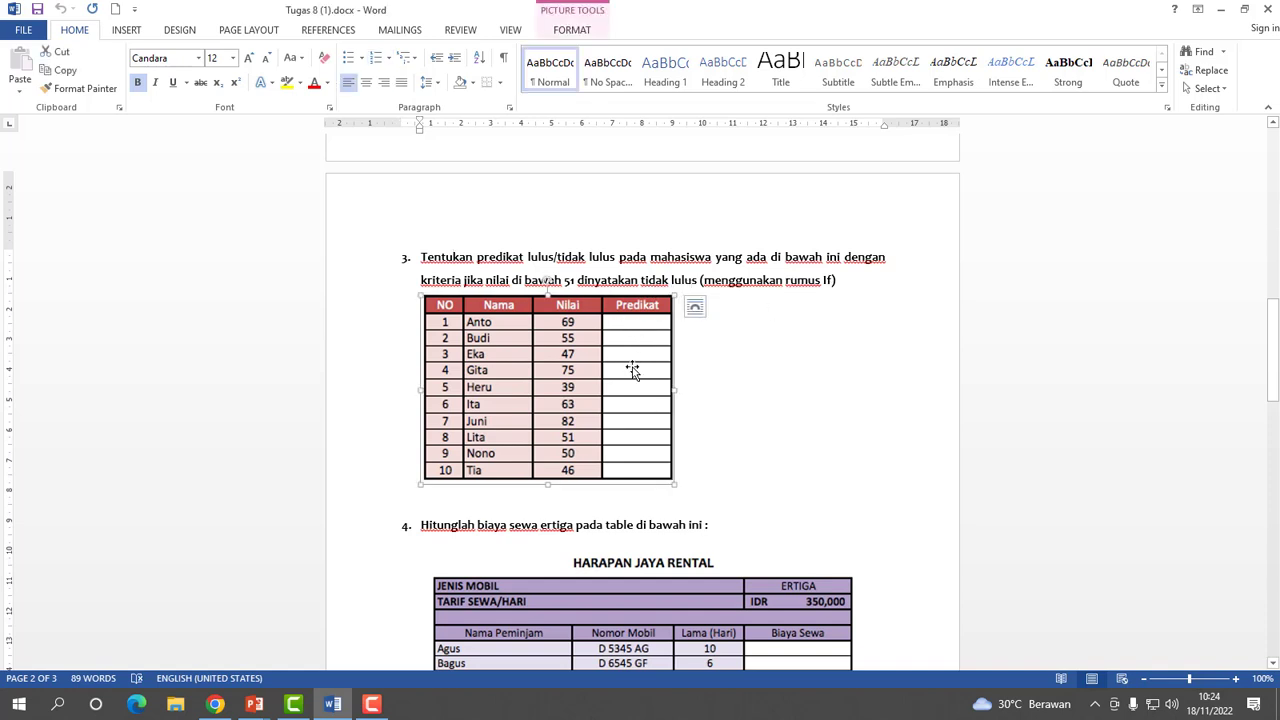
{"action": "left_click", "coordinate": [760, 280]}
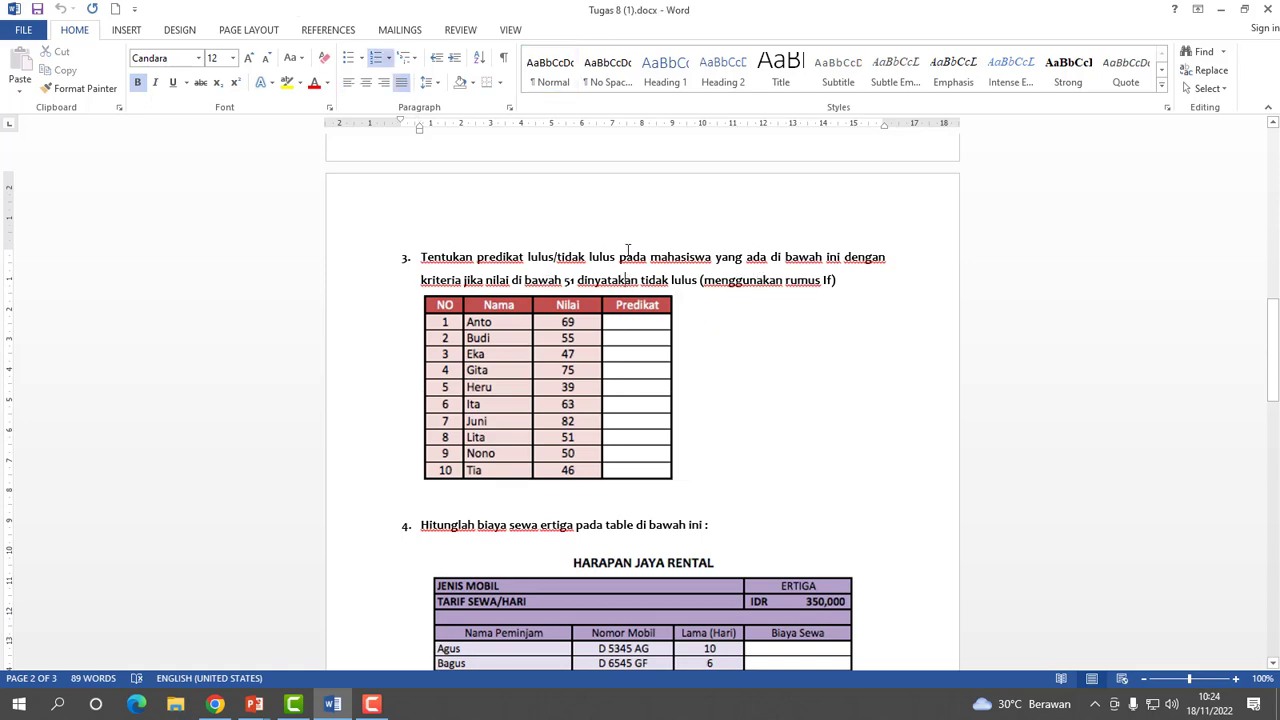
{"action": "scroll", "coordinate": [670, 405], "scroll_direction": "down", "scroll_amount": 5}
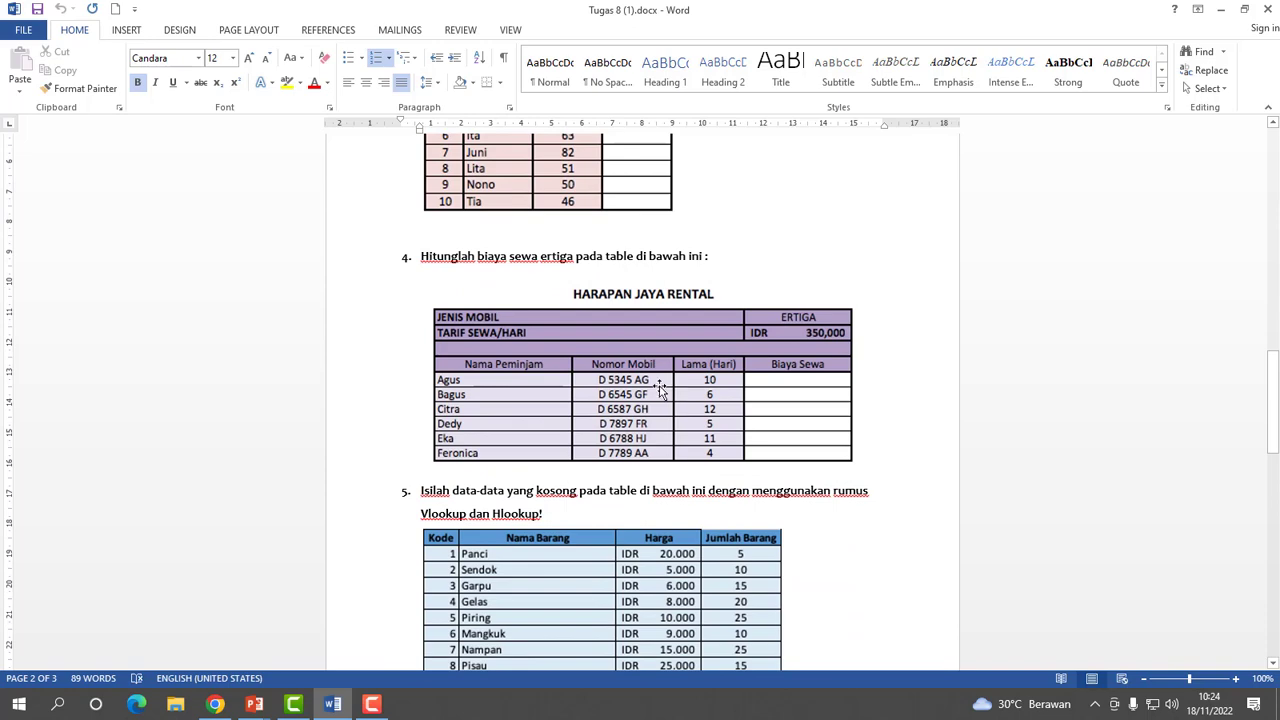
{"action": "scroll", "coordinate": [476, 268], "scroll_direction": "down", "scroll_amount": 1}
{"action": "scroll", "coordinate": [474, 248], "scroll_direction": "up", "scroll_amount": 1}
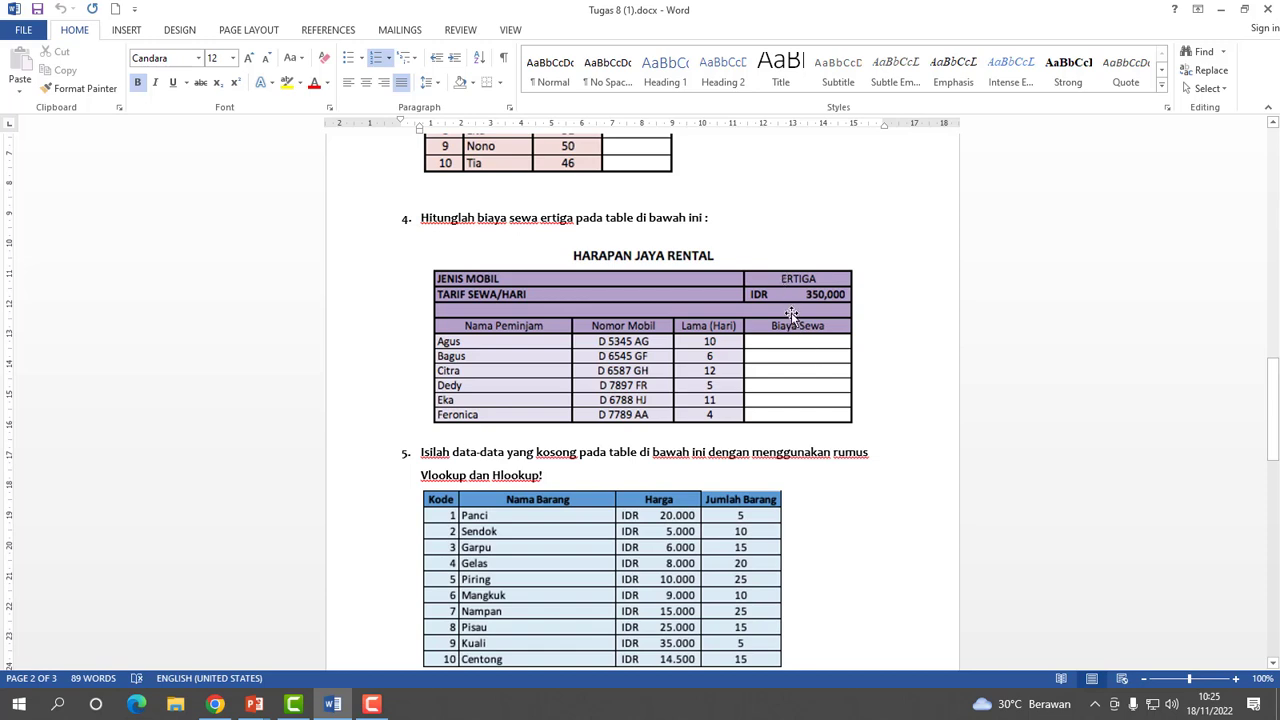
{"action": "scroll", "coordinate": [781, 293], "scroll_direction": "down", "scroll_amount": 2}
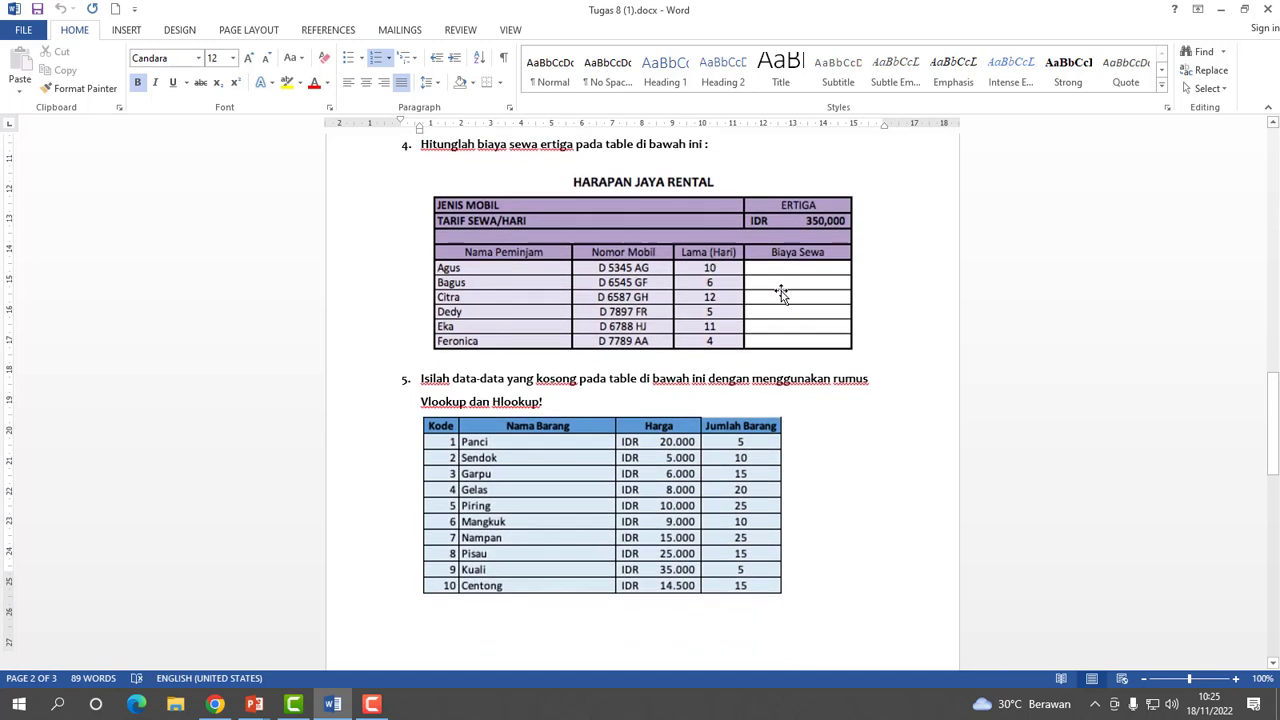
Examine exercise 5's Vlookup and Hlookup instructions together with its item, Diskon and sales tables.
{"action": "scroll", "coordinate": [781, 293], "scroll_direction": "down", "scroll_amount": 3}
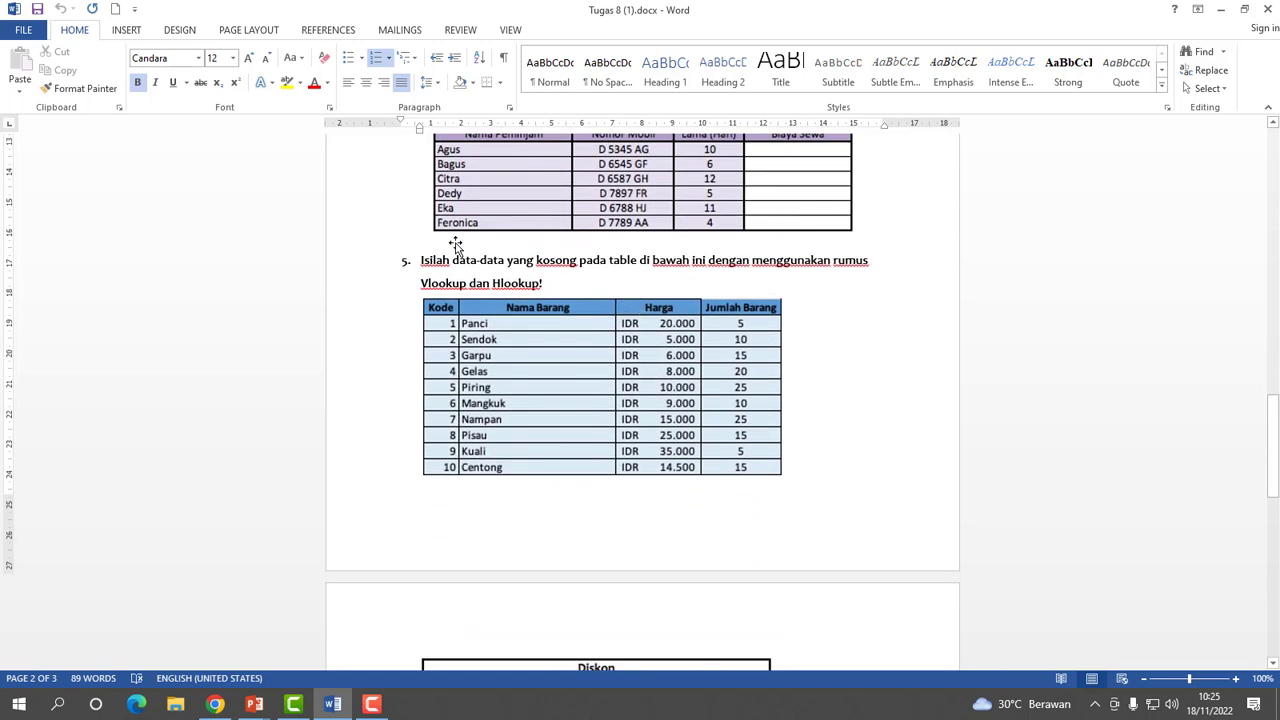
{"action": "left_click_drag", "start_coordinate": [419, 260], "coordinate": [560, 285]}
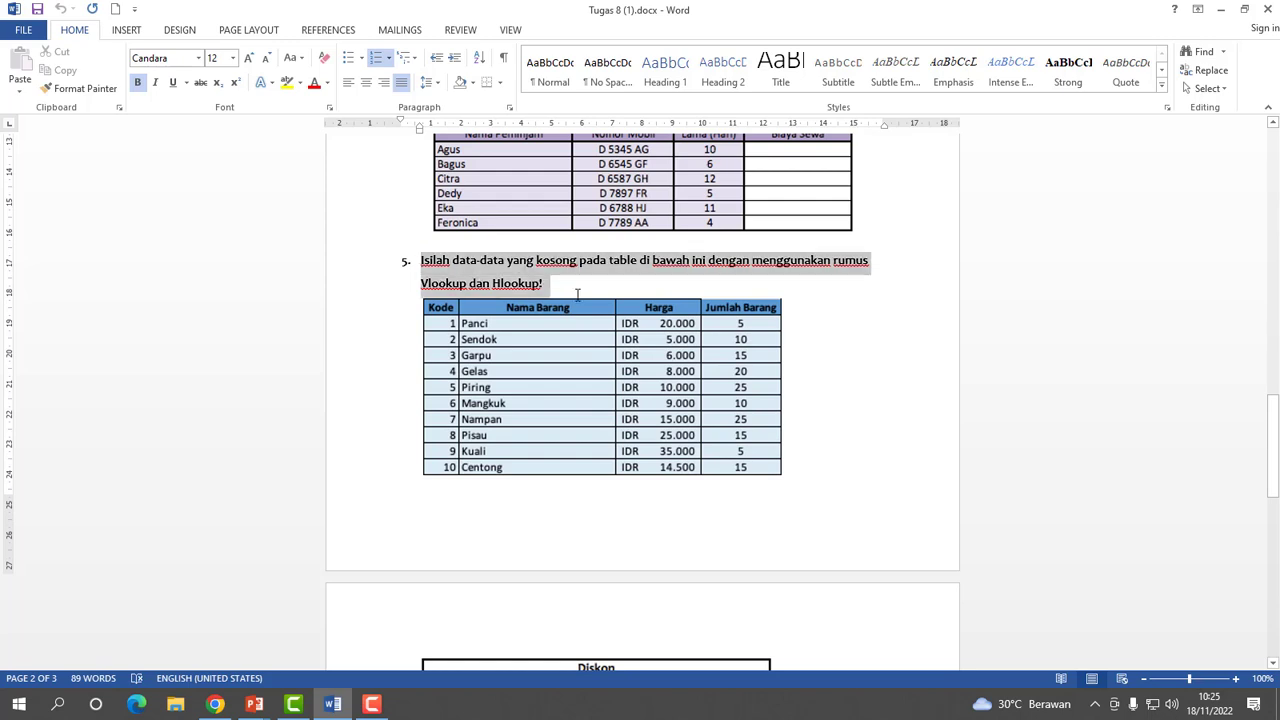
{"action": "left_click", "coordinate": [886, 383]}
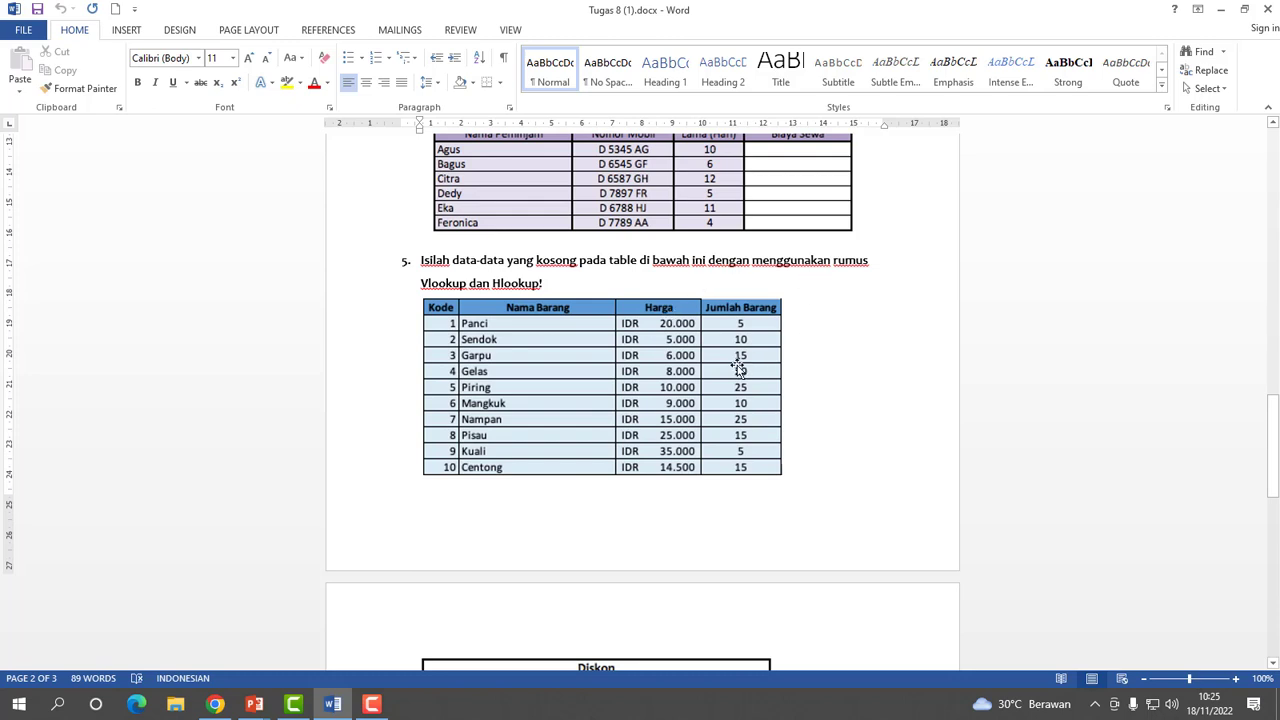
{"action": "scroll", "coordinate": [520, 332], "scroll_direction": "down", "scroll_amount": 1}
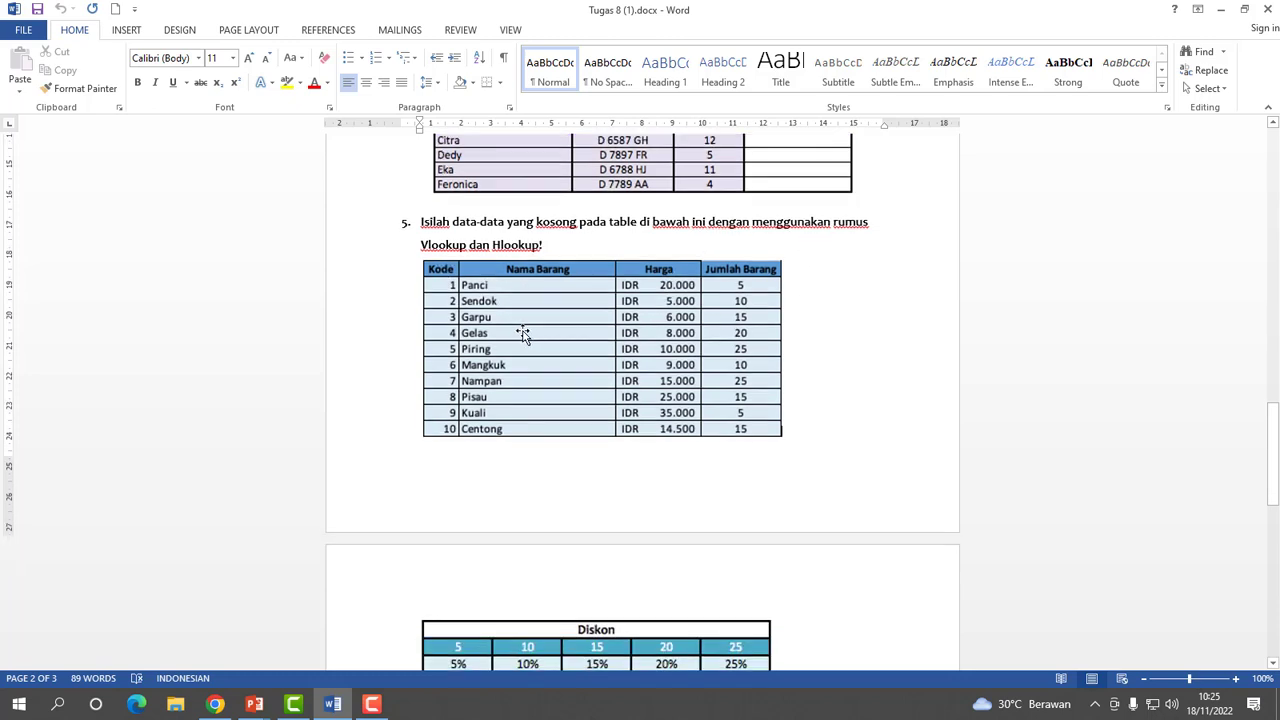
{"action": "scroll", "coordinate": [560, 312], "scroll_direction": "down", "scroll_amount": 8}
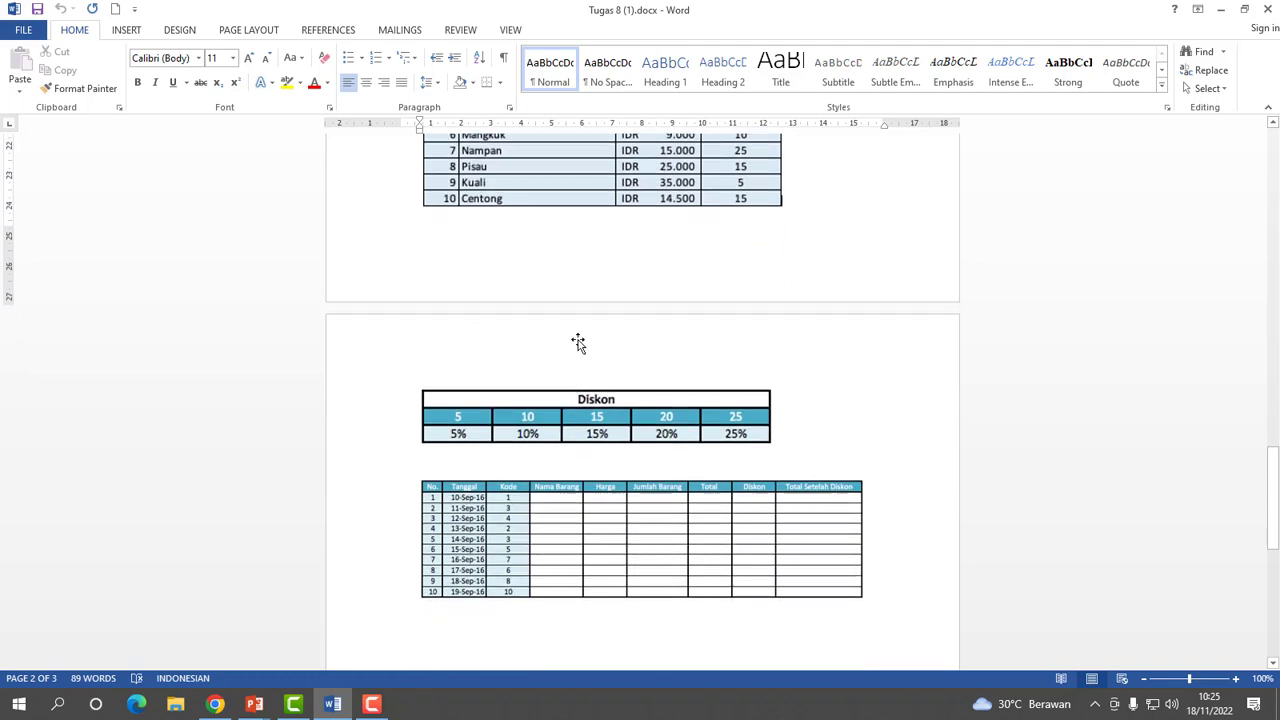
{"action": "scroll", "coordinate": [589, 351], "scroll_direction": "up", "scroll_amount": 8}
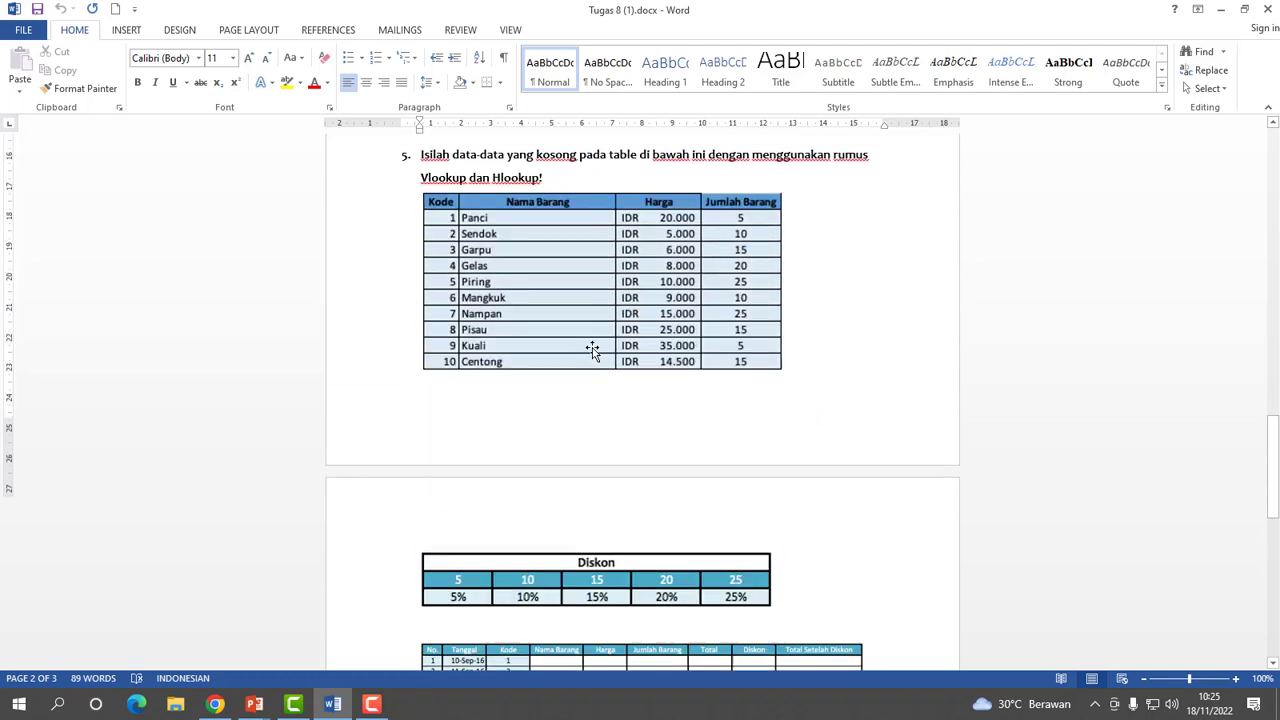
{"action": "scroll", "coordinate": [640, 330], "scroll_direction": "down", "scroll_amount": 4}
{"action": "scroll", "coordinate": [662, 320], "scroll_direction": "down", "scroll_amount": 6}
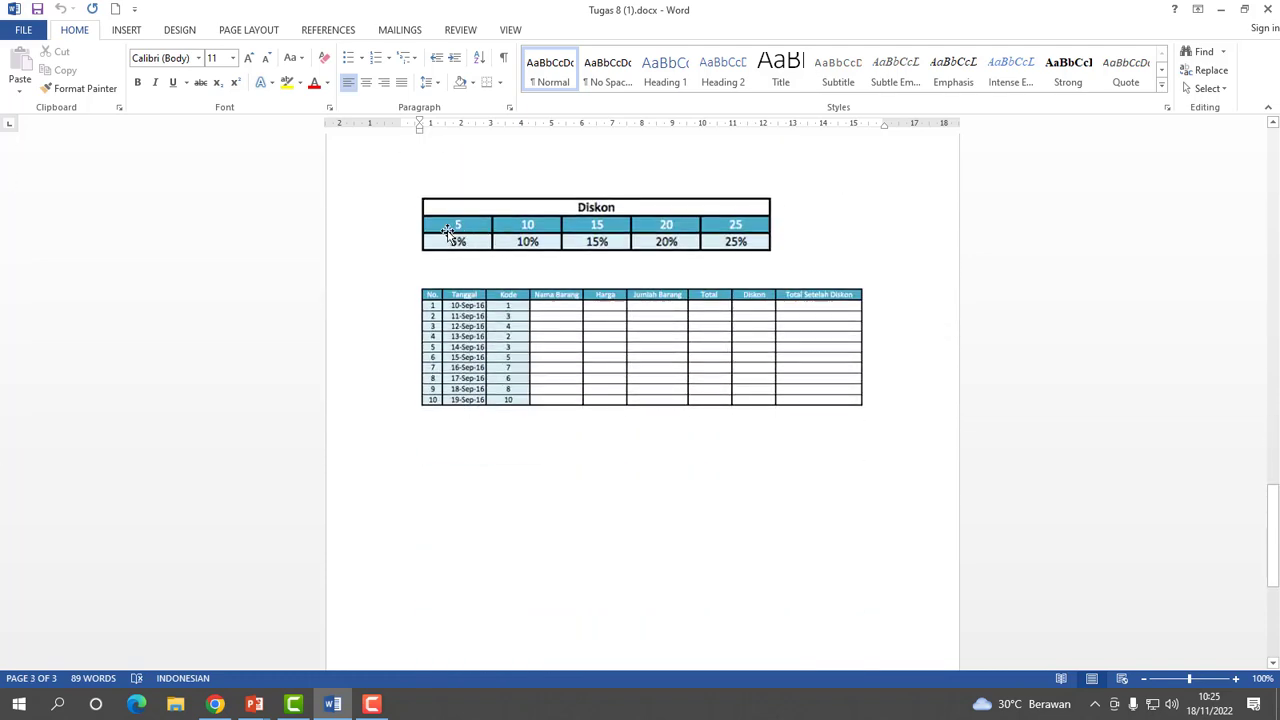
{"action": "scroll", "coordinate": [615, 290], "scroll_direction": "up", "scroll_amount": 10}
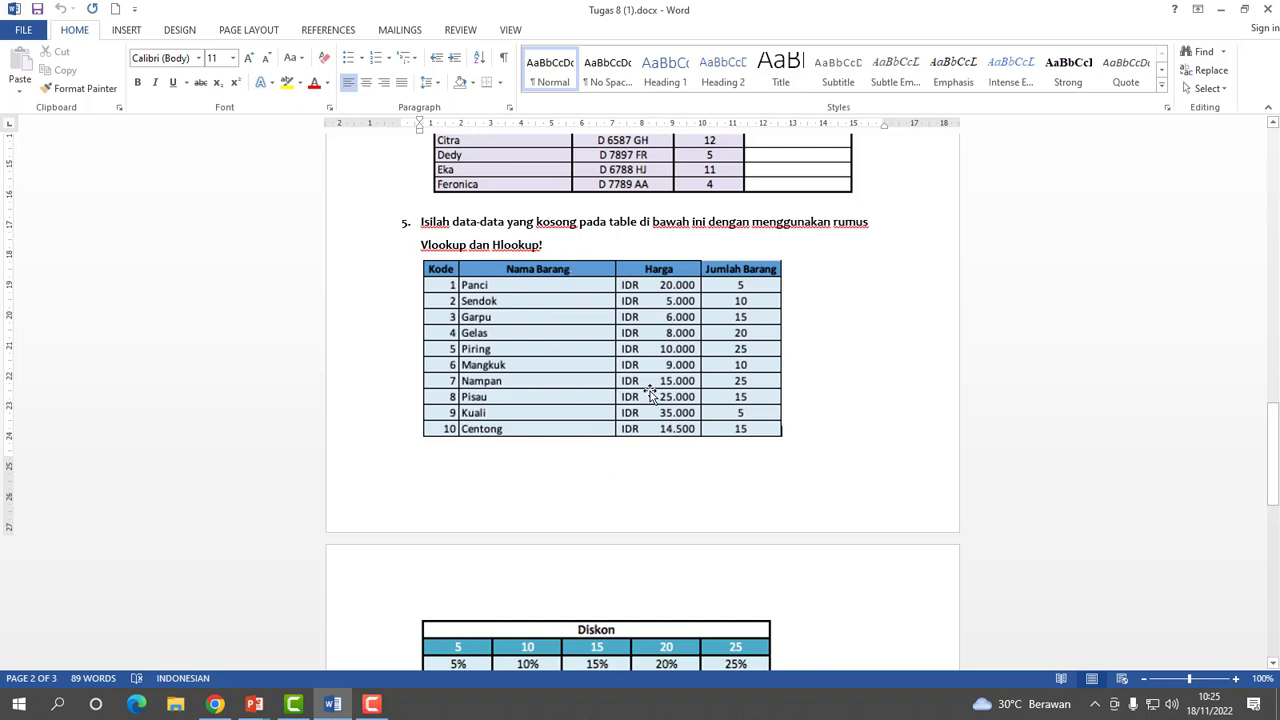
{"action": "scroll", "coordinate": [645, 396], "scroll_direction": "down", "scroll_amount": 5}
{"action": "scroll", "coordinate": [643, 397], "scroll_direction": "down", "scroll_amount": 3}
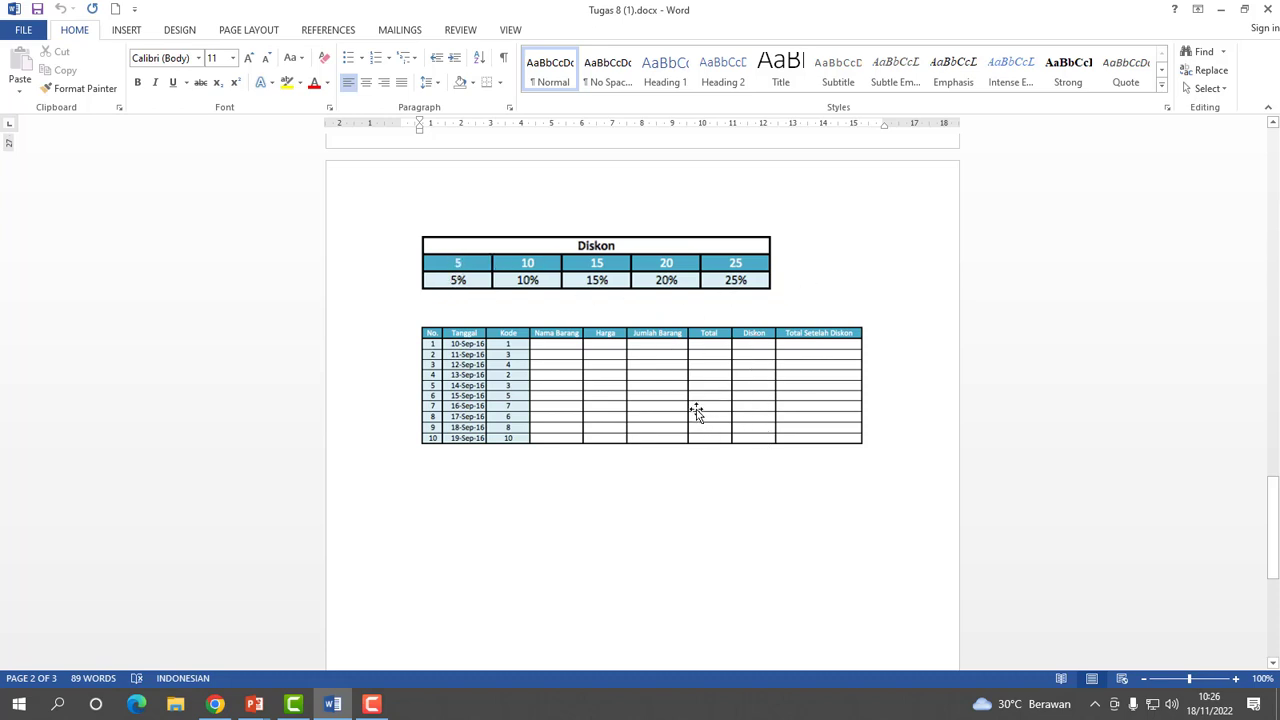
{"action": "scroll", "coordinate": [695, 410], "scroll_direction": "down", "scroll_amount": 3}
{"action": "scroll", "coordinate": [695, 410], "scroll_direction": "up", "scroll_amount": 2}
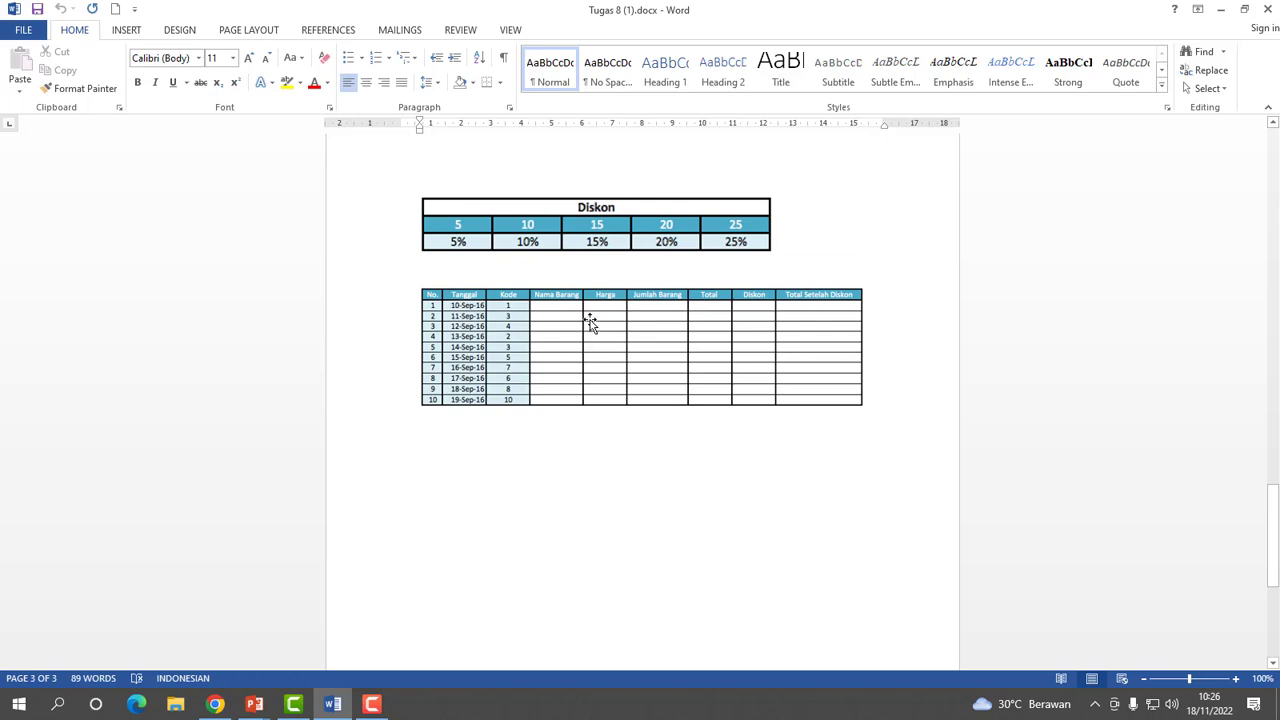
{"action": "scroll", "coordinate": [661, 360], "scroll_direction": "up", "scroll_amount": 12}
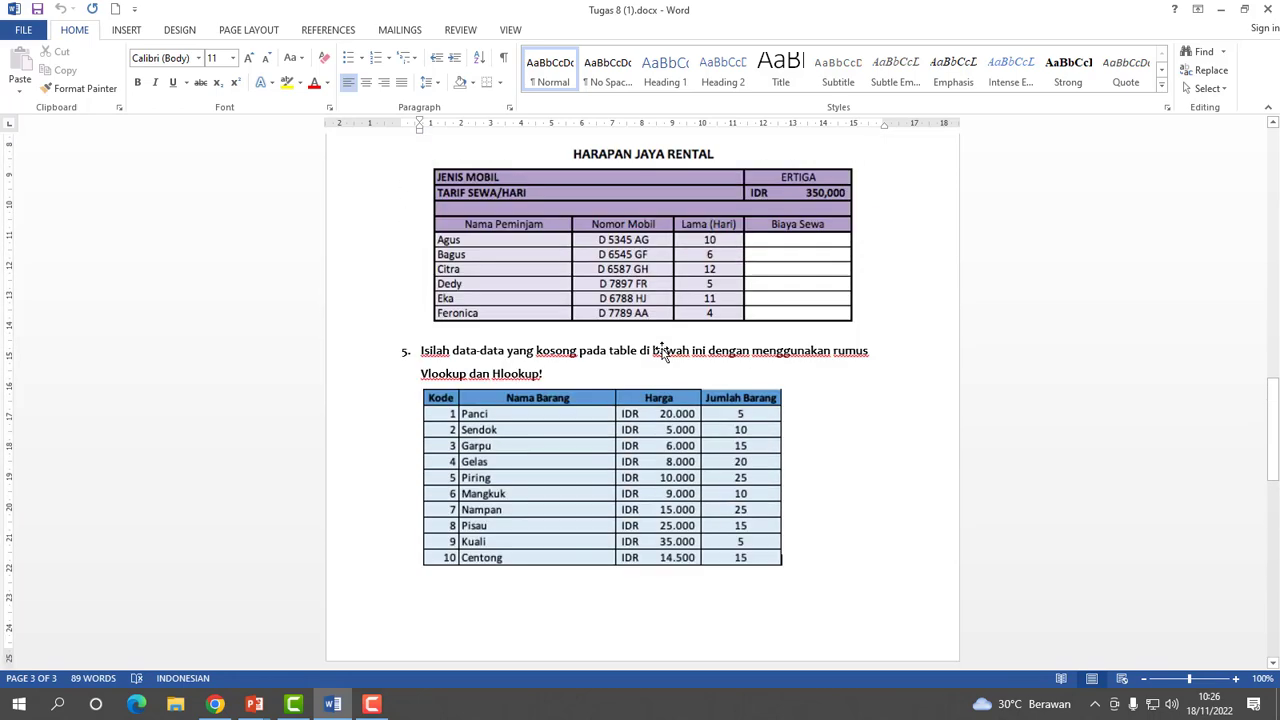
{"action": "scroll", "coordinate": [627, 405], "scroll_direction": "up", "scroll_amount": 3}
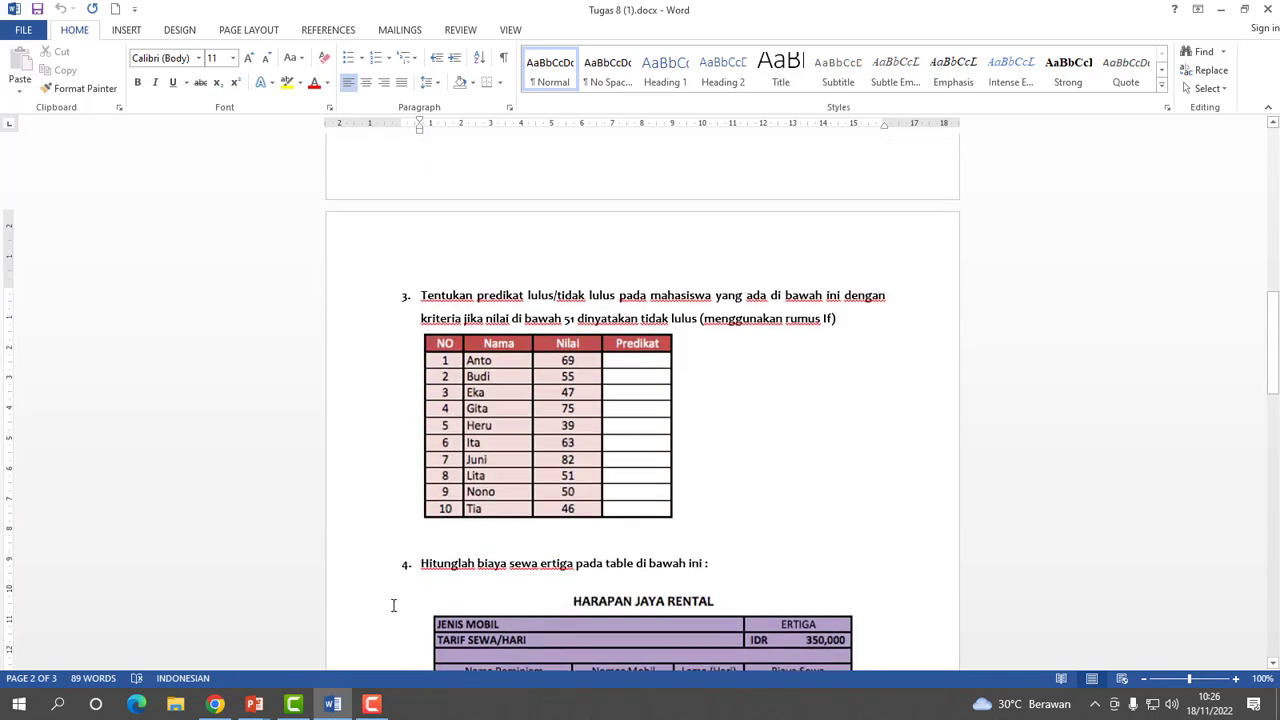
{"action": "scroll", "coordinate": [694, 431], "scroll_direction": "up", "scroll_amount": 3}
{"action": "scroll", "coordinate": [543, 533], "scroll_direction": "up", "scroll_amount": 4}
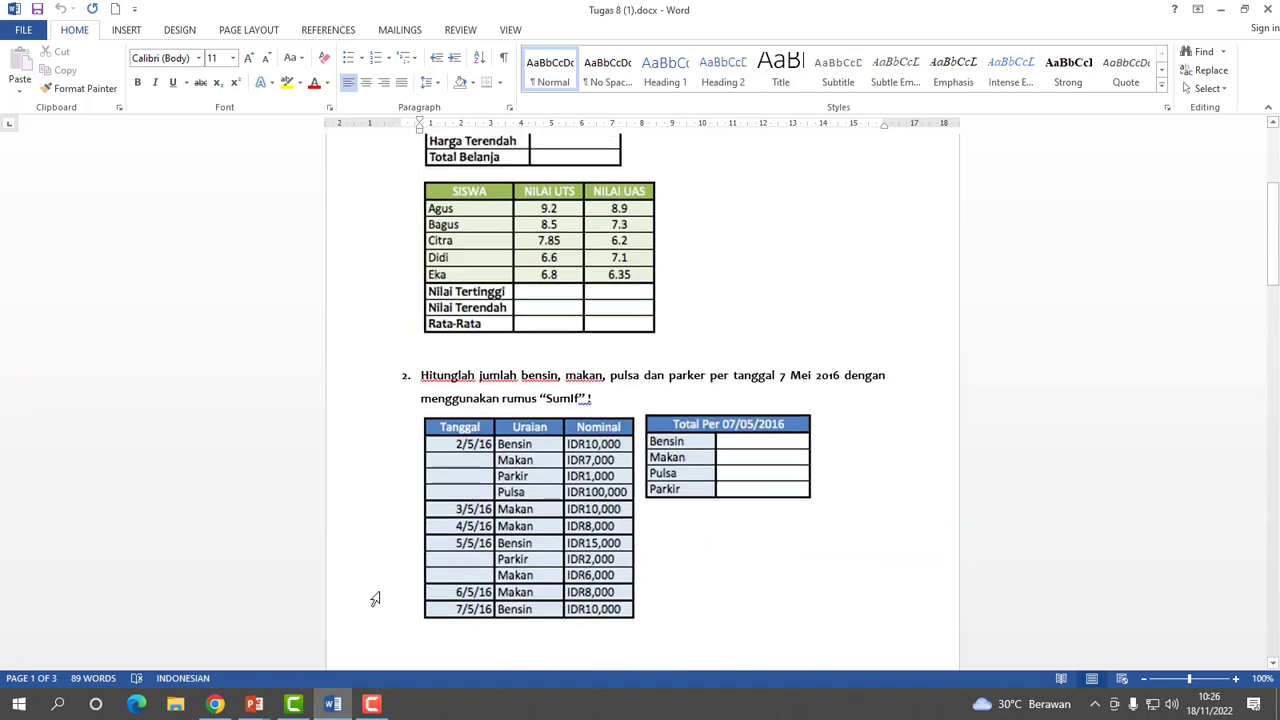
Open Tugas 9 Bahan.xlsx from the Downloads folder in Excel and enable editing.
{"action": "left_click", "coordinate": [175, 704]}
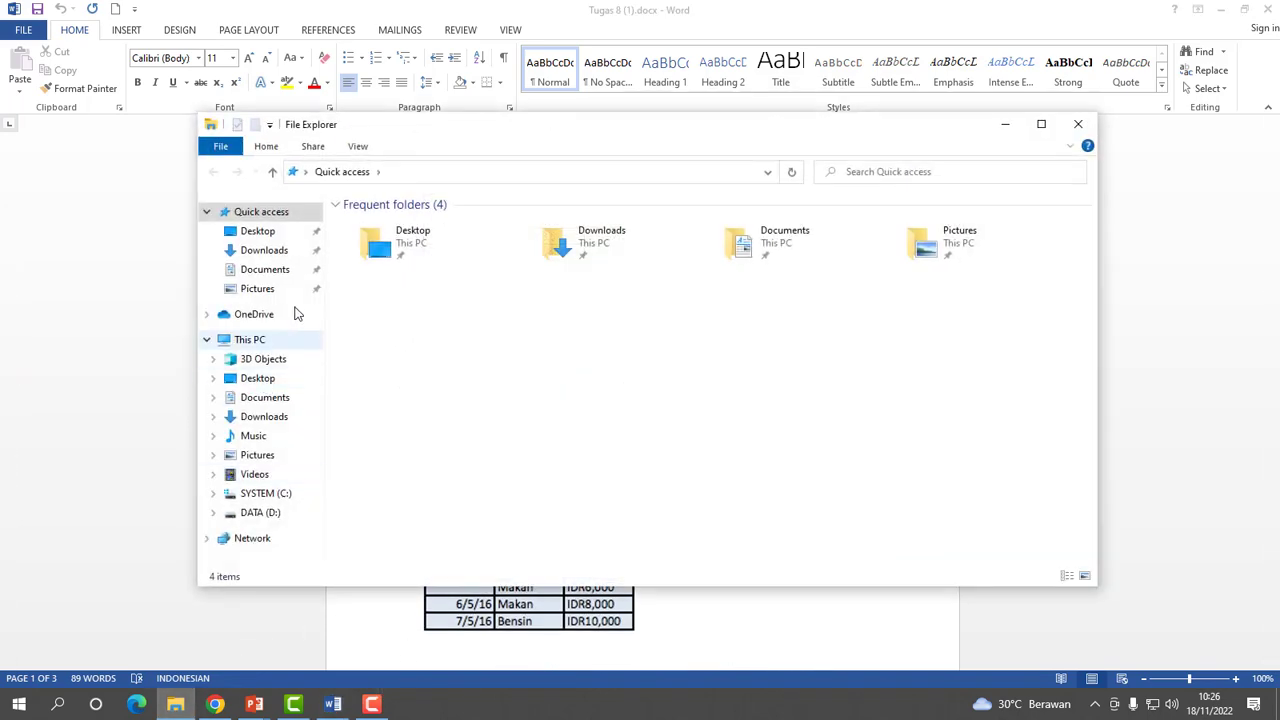
{"action": "left_click", "coordinate": [260, 253]}
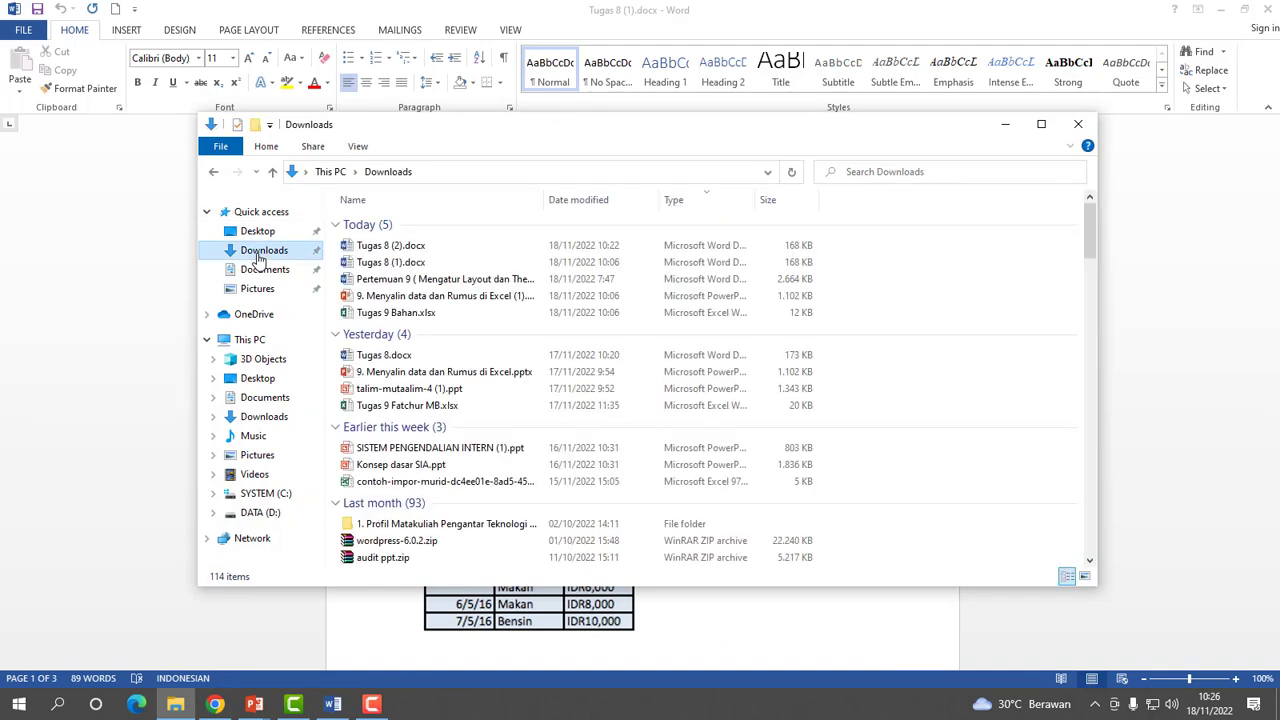
{"action": "double_click", "coordinate": [371, 314]}
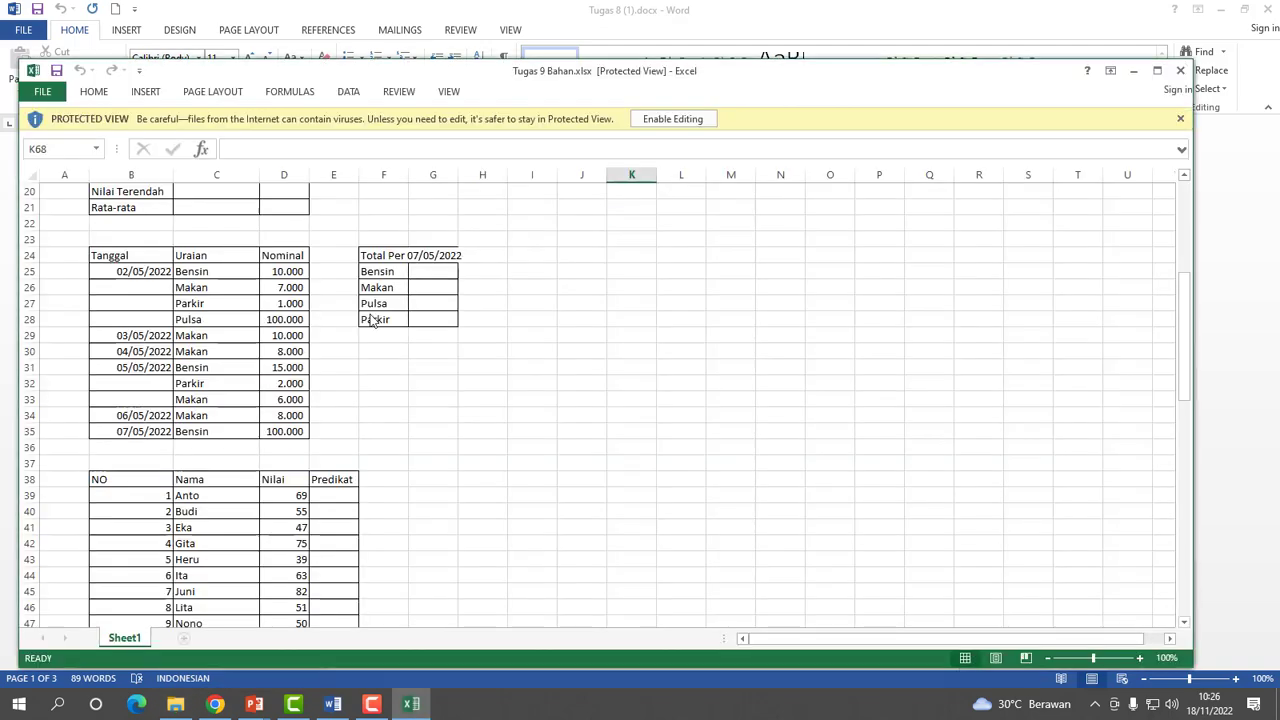
{"action": "scroll", "coordinate": [624, 420], "scroll_direction": "up", "scroll_amount": 6}
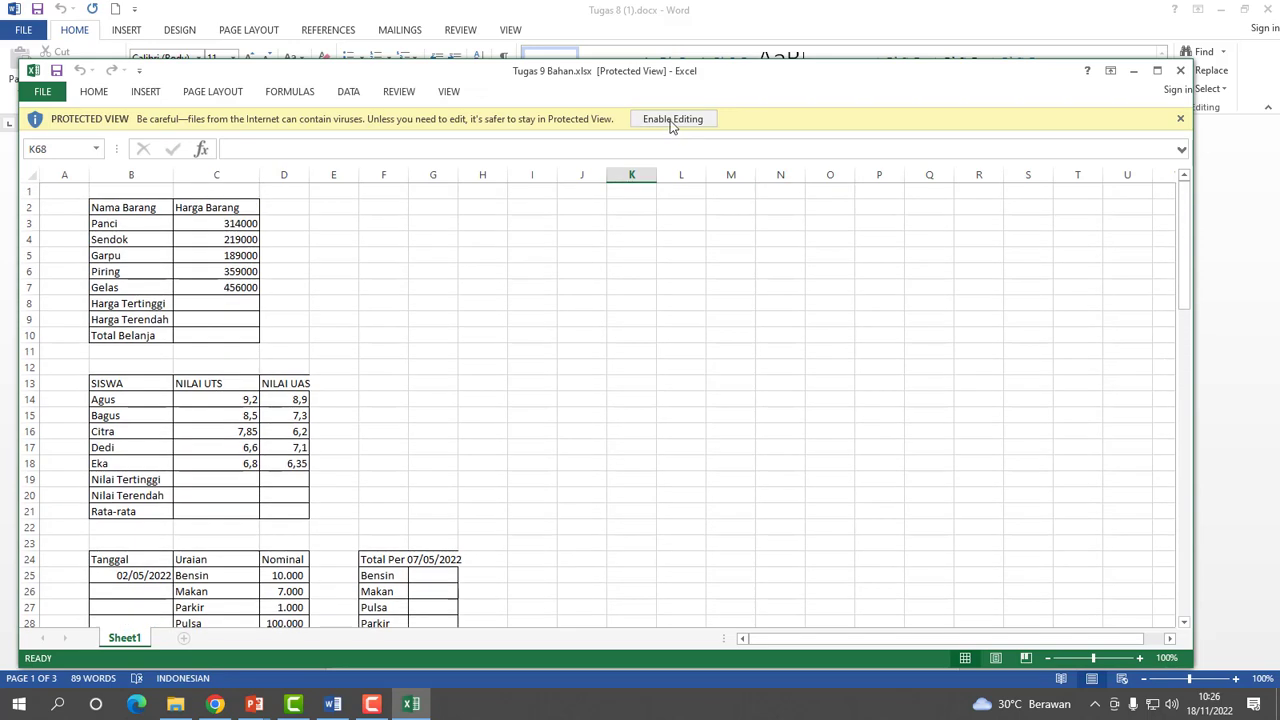
{"action": "left_click", "coordinate": [672, 119]}
{"action": "left_click", "coordinate": [507, 413]}
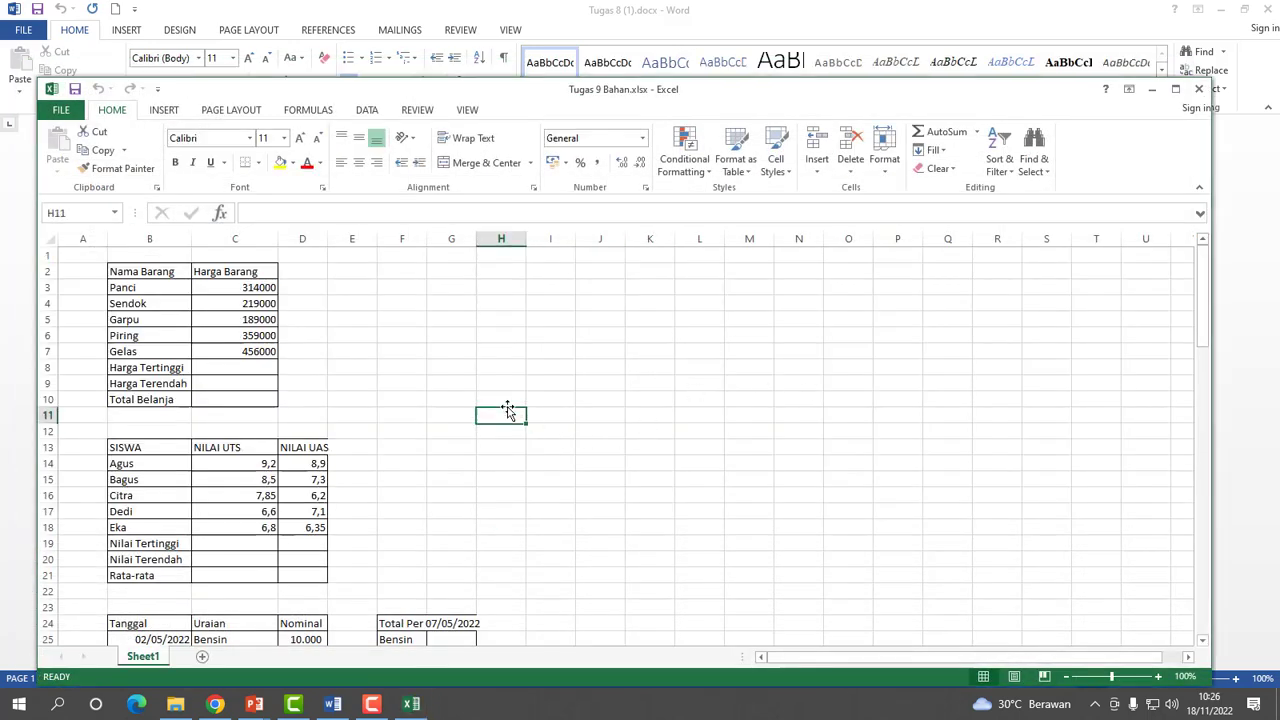
{"action": "left_click", "coordinate": [452, 336]}
{"action": "left_click", "coordinate": [600, 480]}
{"action": "left_click", "coordinate": [461, 393]}
{"action": "left_click", "coordinate": [133, 271]}
{"action": "left_click", "coordinate": [592, 382]}
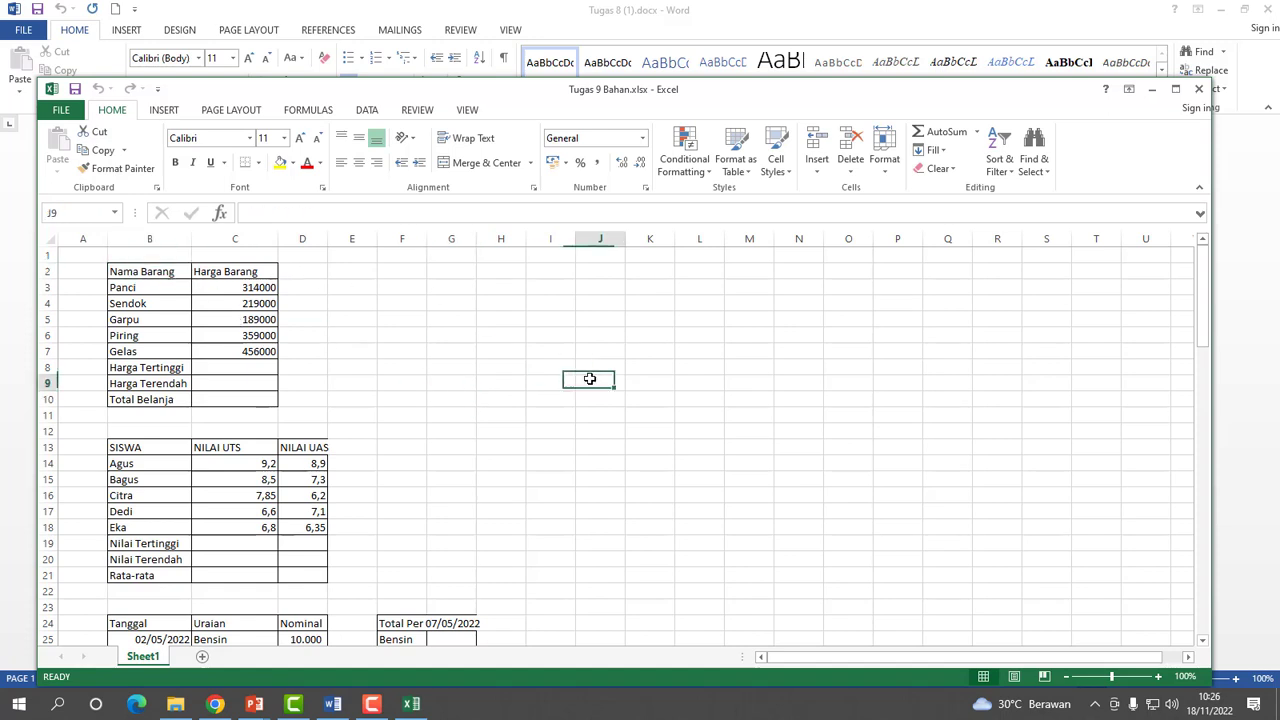
Add a new worksheet after Sheet1 and rename it J1.
{"action": "left_click", "coordinate": [885, 363]}
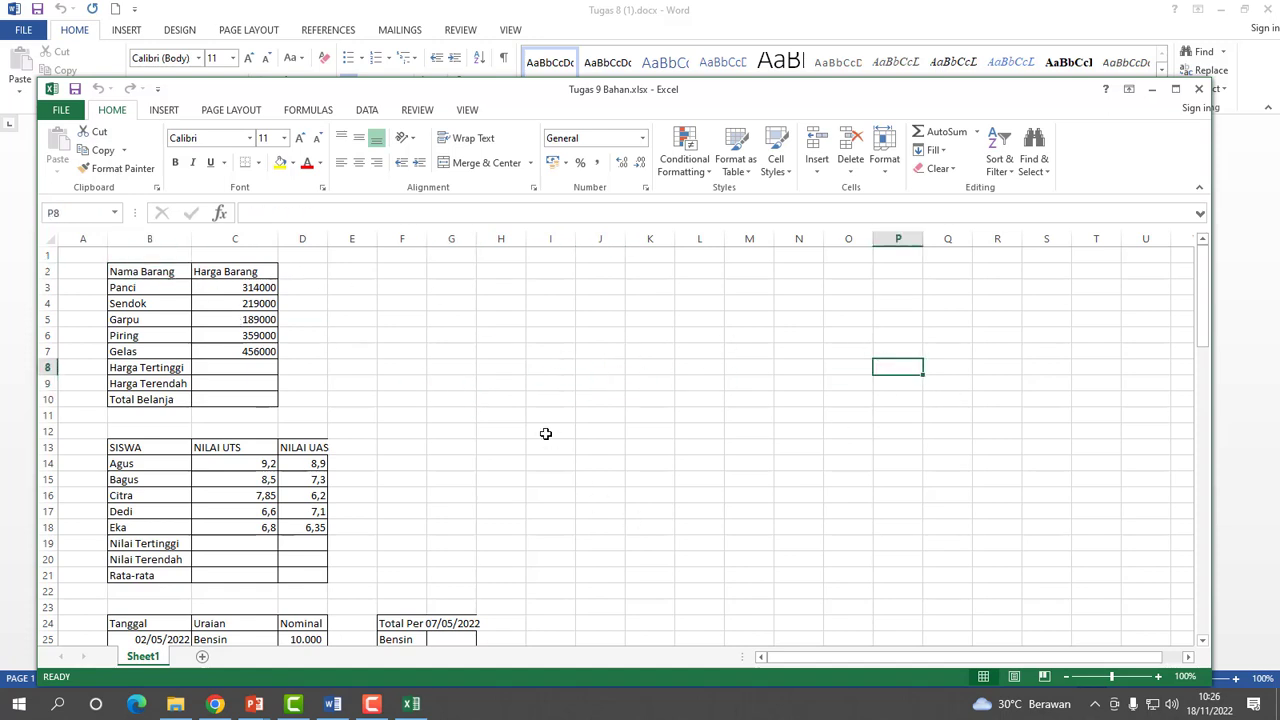
{"action": "left_click", "coordinate": [521, 379]}
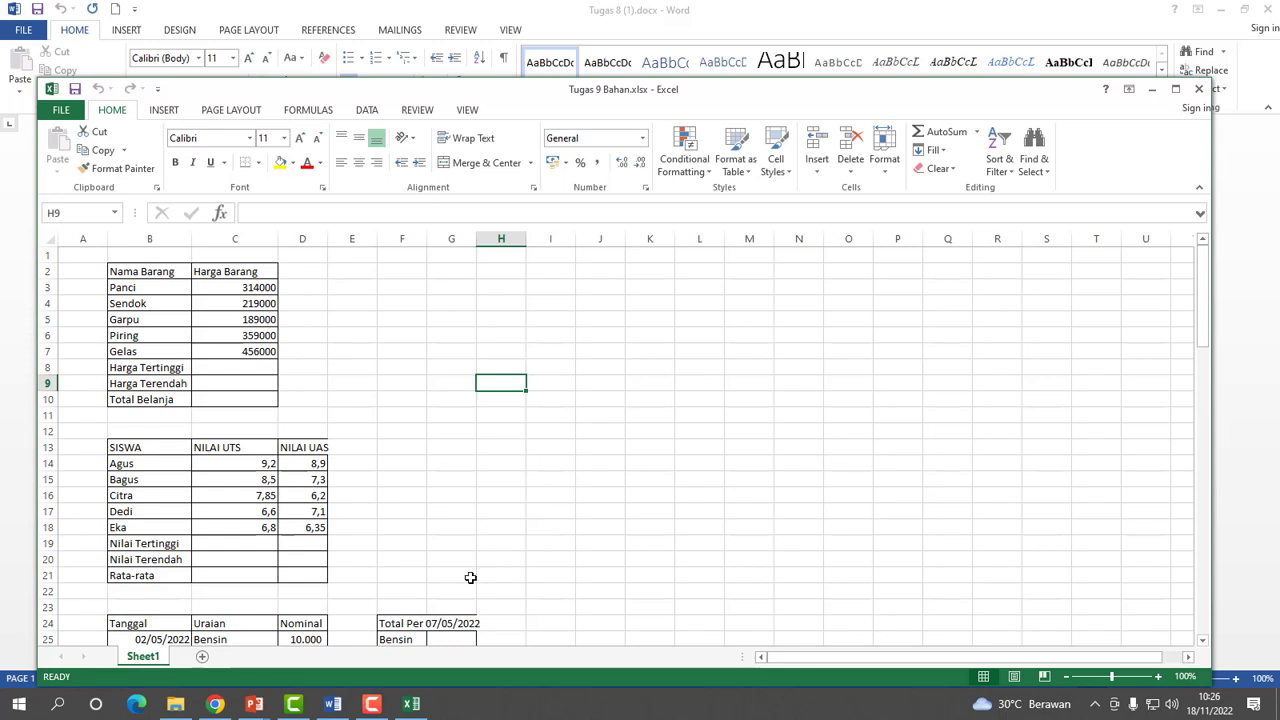
{"action": "left_click", "coordinate": [202, 657]}
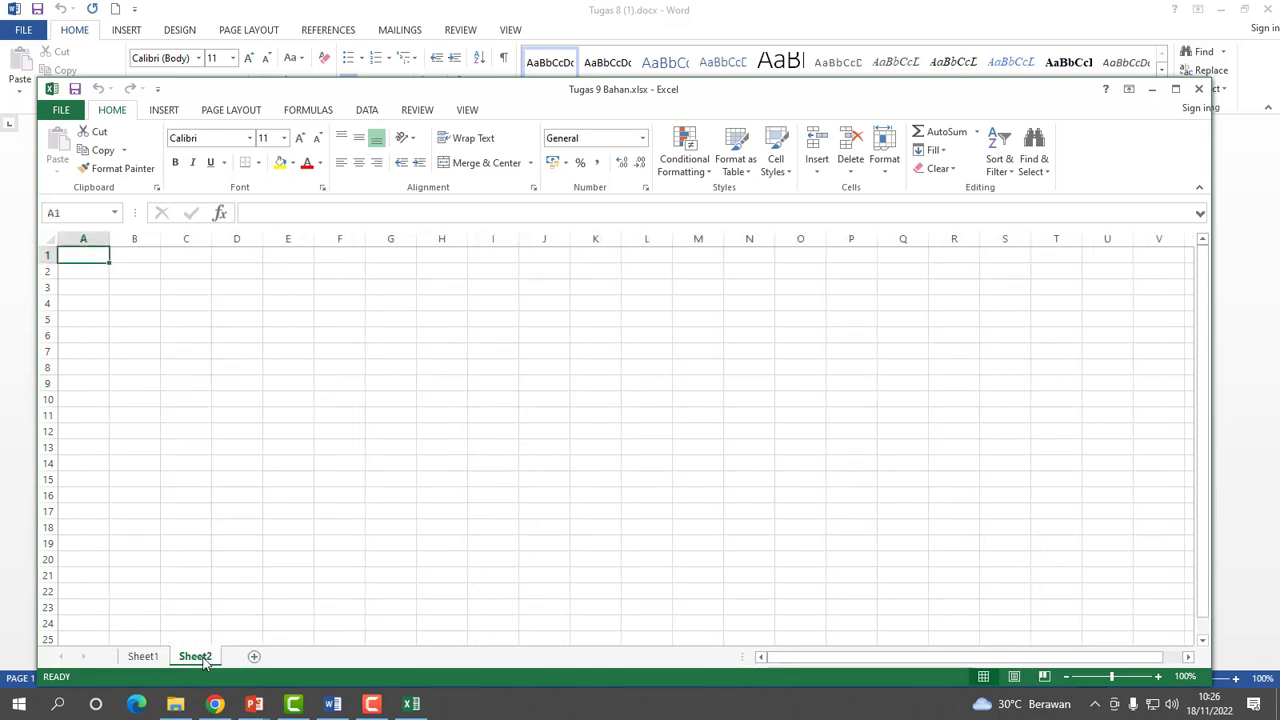
{"action": "right_click", "coordinate": [194, 658]}
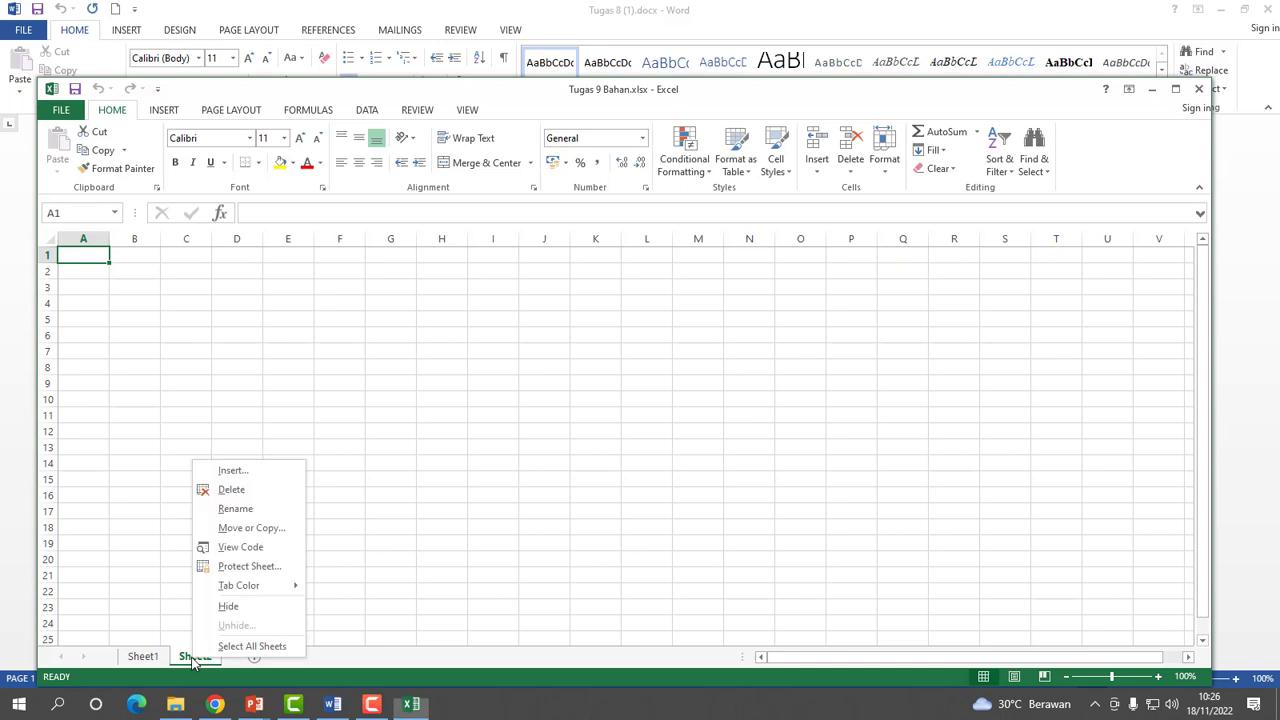
{"action": "left_click", "coordinate": [236, 509]}
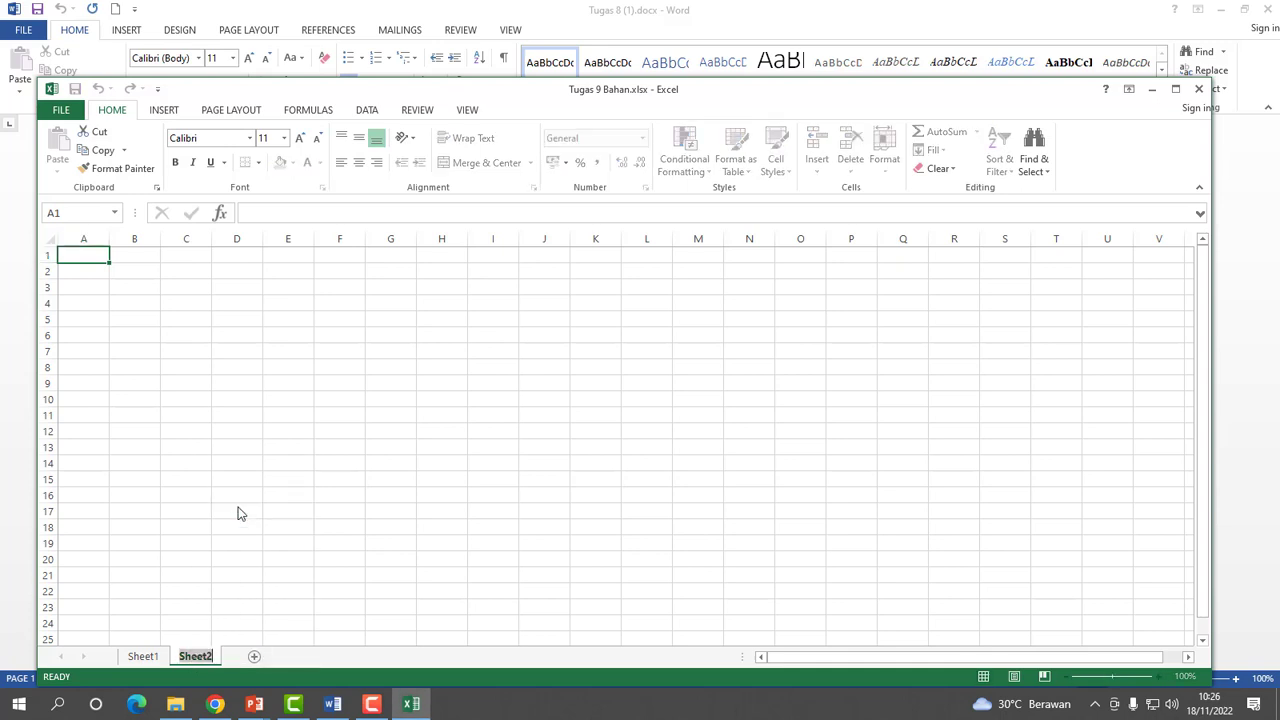
{"action": "type", "text": "J1"}
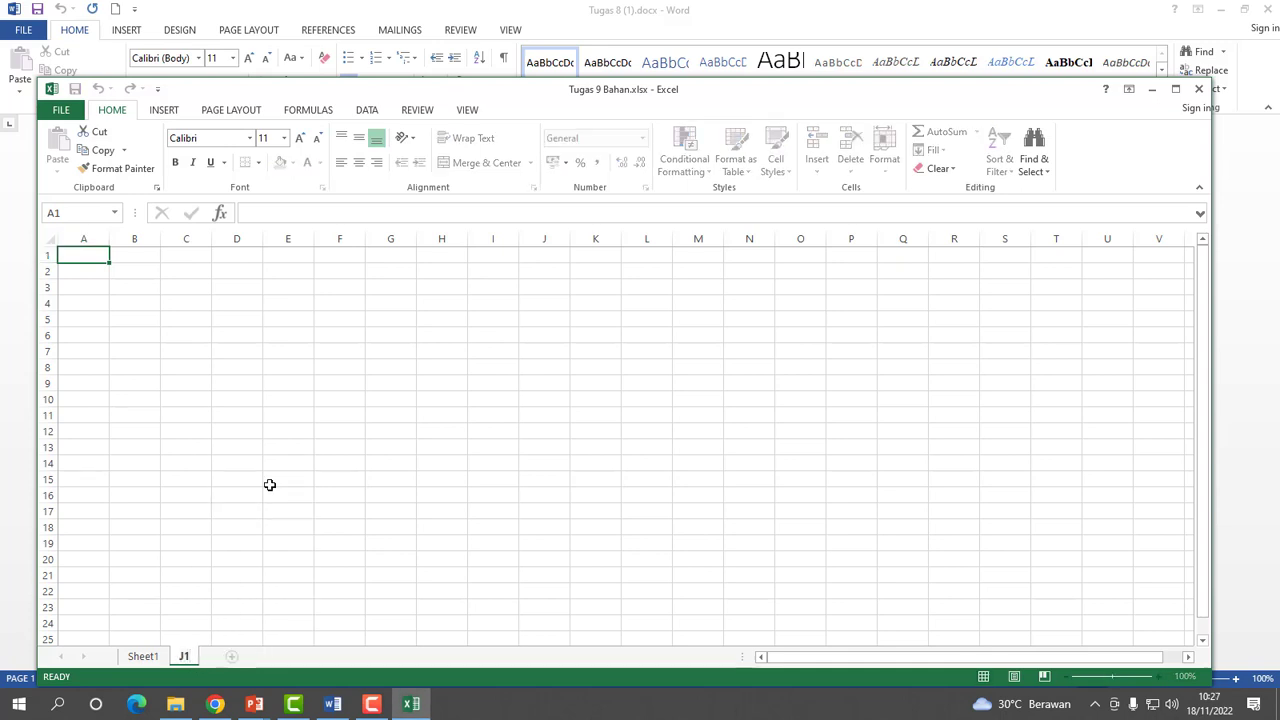
{"action": "left_click", "coordinate": [355, 421]}
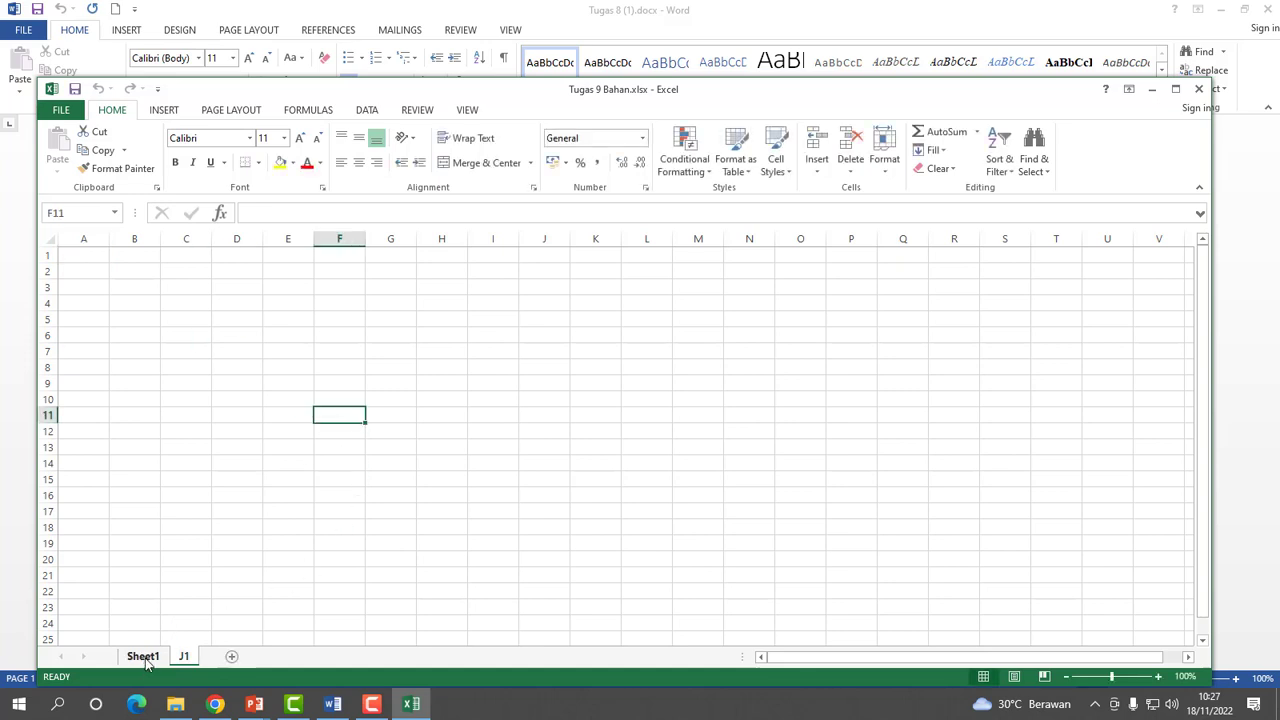
Check exercise 1 in the Word document, then switch back to Excel and copy its two tables, B2:D21, from Sheet1.
{"action": "left_click", "coordinate": [333, 704]}
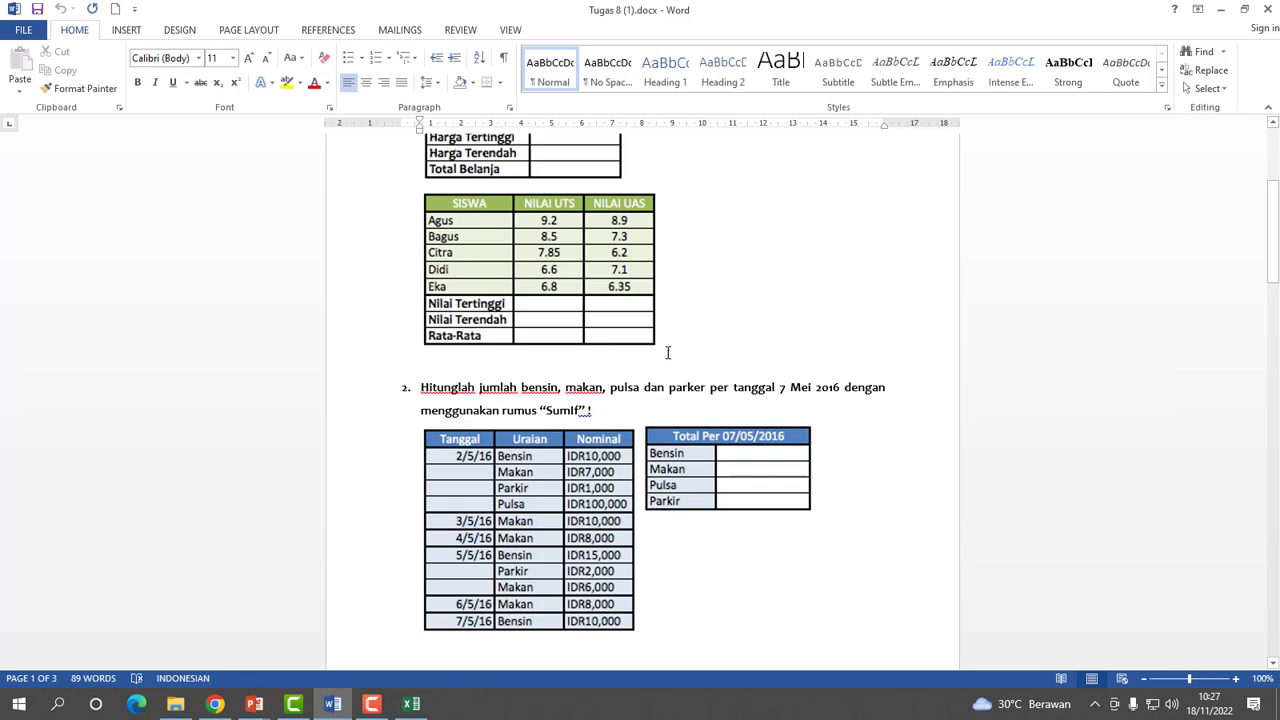
{"action": "scroll", "coordinate": [664, 356], "scroll_direction": "up", "scroll_amount": 5}
{"action": "scroll", "coordinate": [455, 264], "scroll_direction": "down", "scroll_amount": 1}
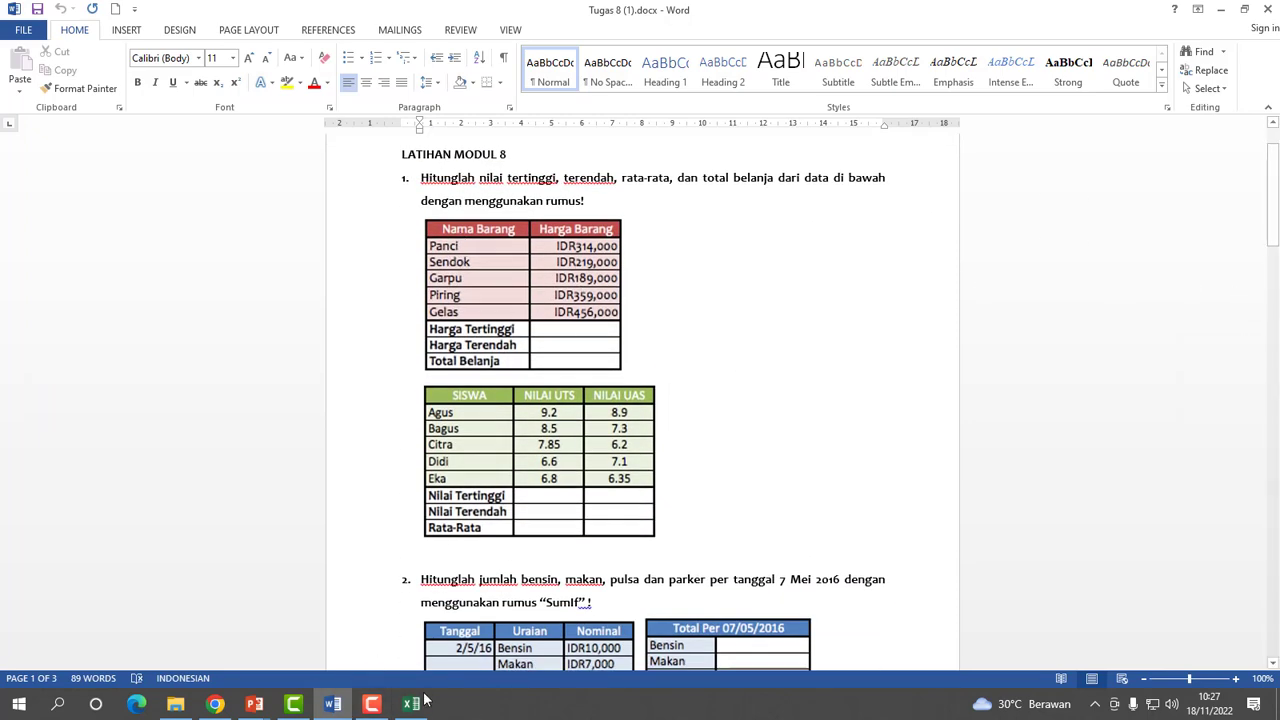
{"action": "mouse_move", "coordinate": [411, 704]}
{"action": "left_click", "coordinate": [413, 704]}
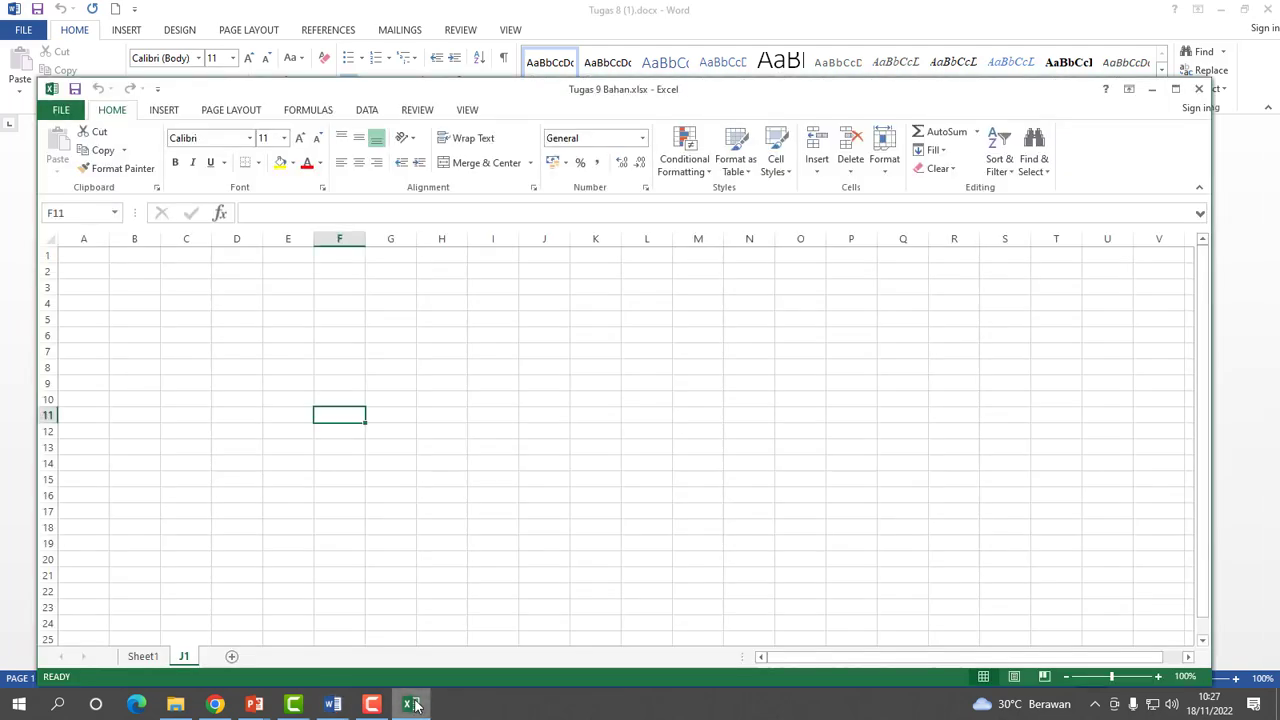
{"action": "left_click", "coordinate": [145, 657]}
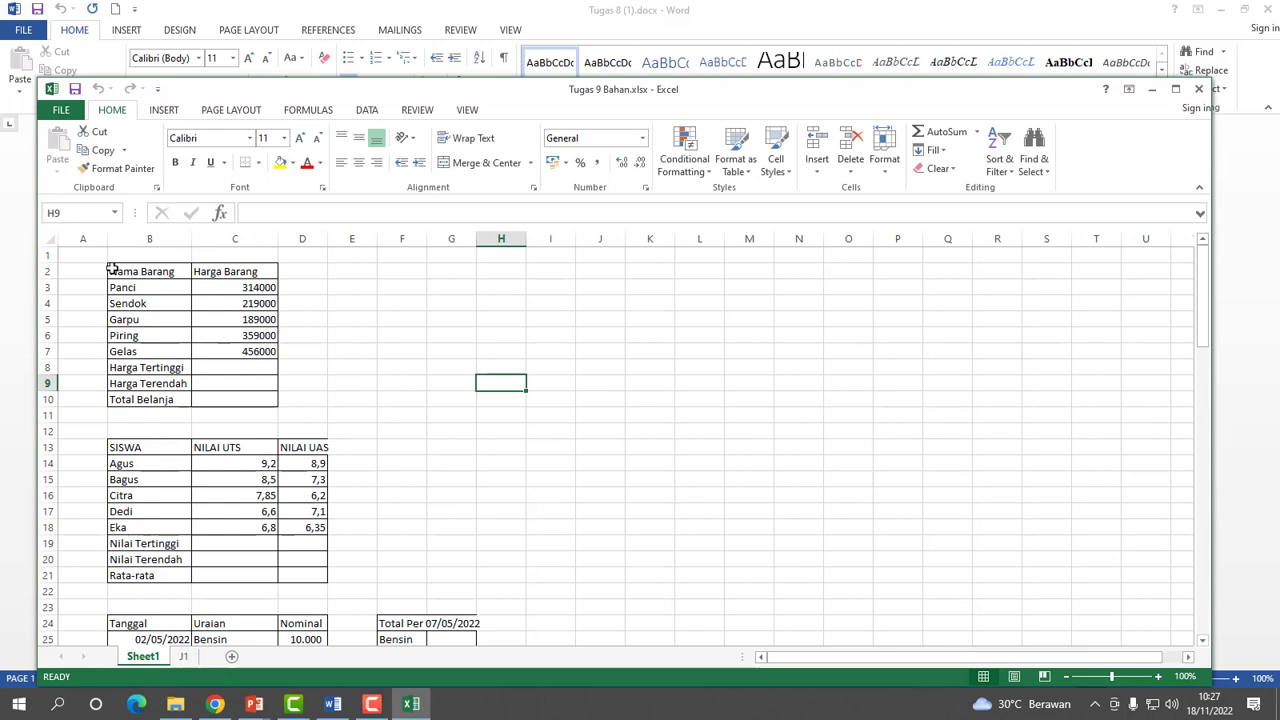
{"action": "left_click_drag", "start_coordinate": [116, 270], "coordinate": [302, 575]}
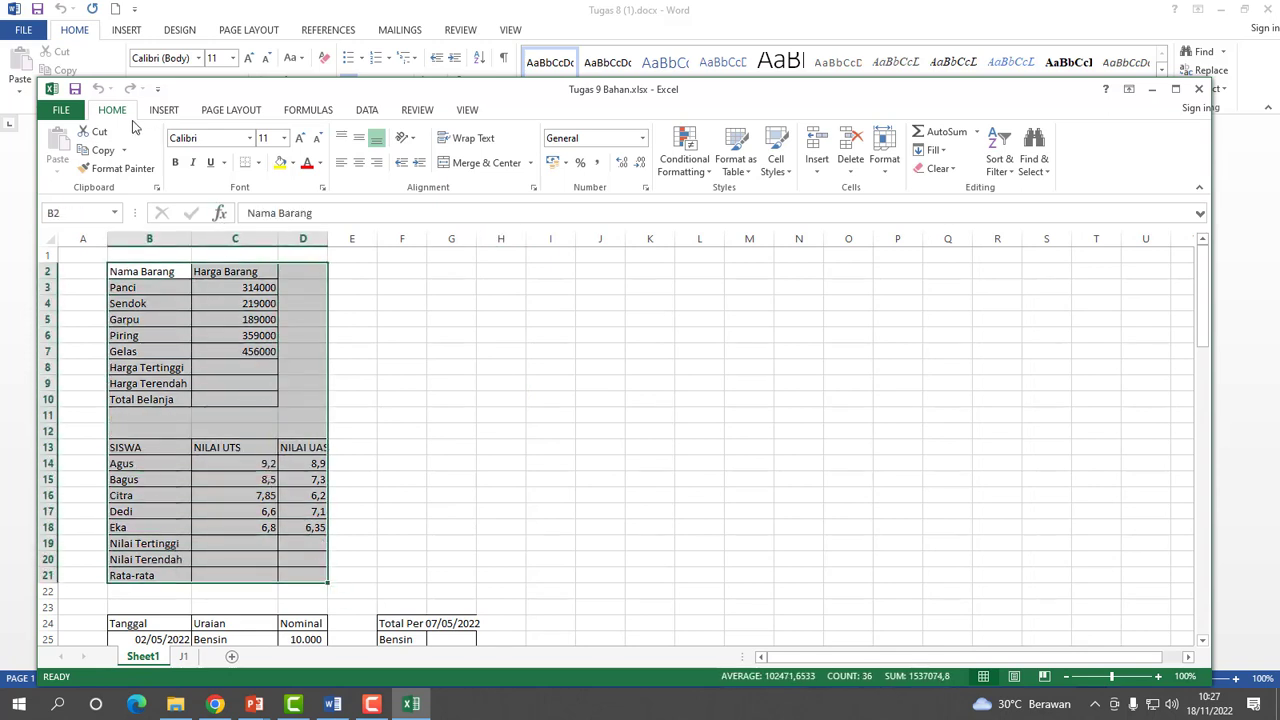
{"action": "left_click", "coordinate": [101, 150]}
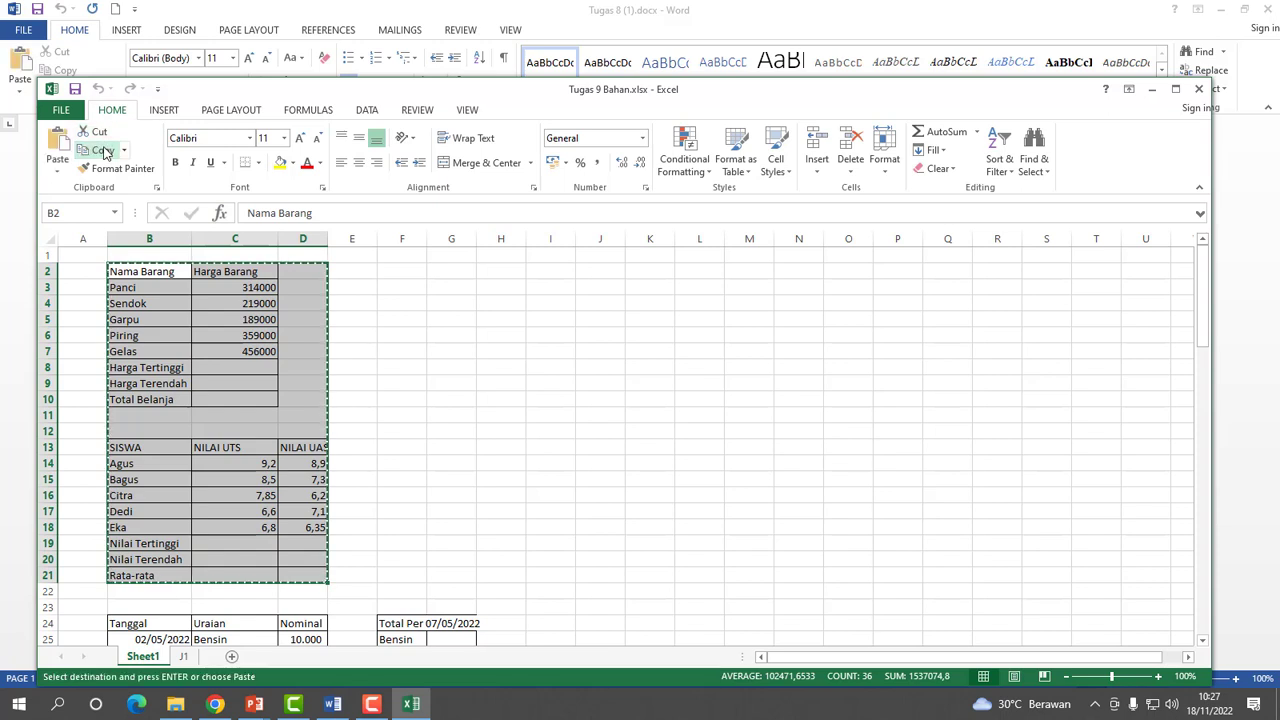
Paste the exercise 1 tables into sheet J1 starting at B2 and autofit the widths of columns B and C.
{"action": "left_click", "coordinate": [185, 657]}
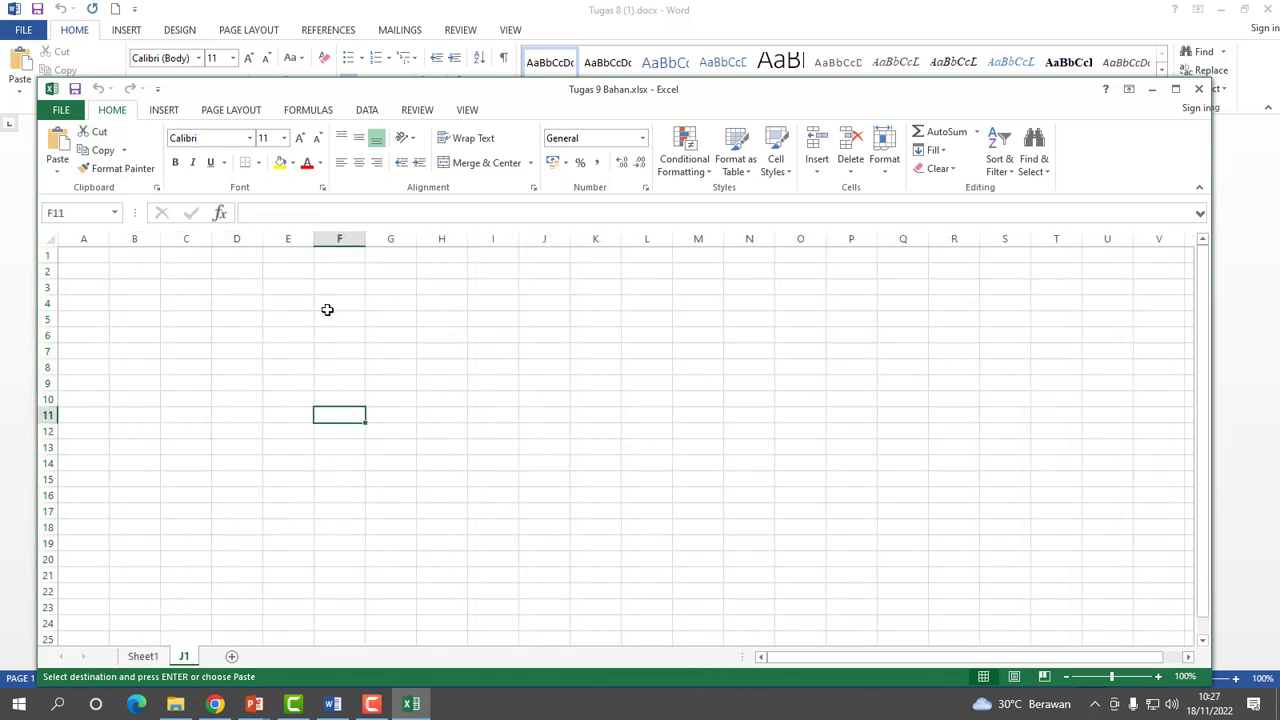
{"action": "left_click", "coordinate": [129, 270]}
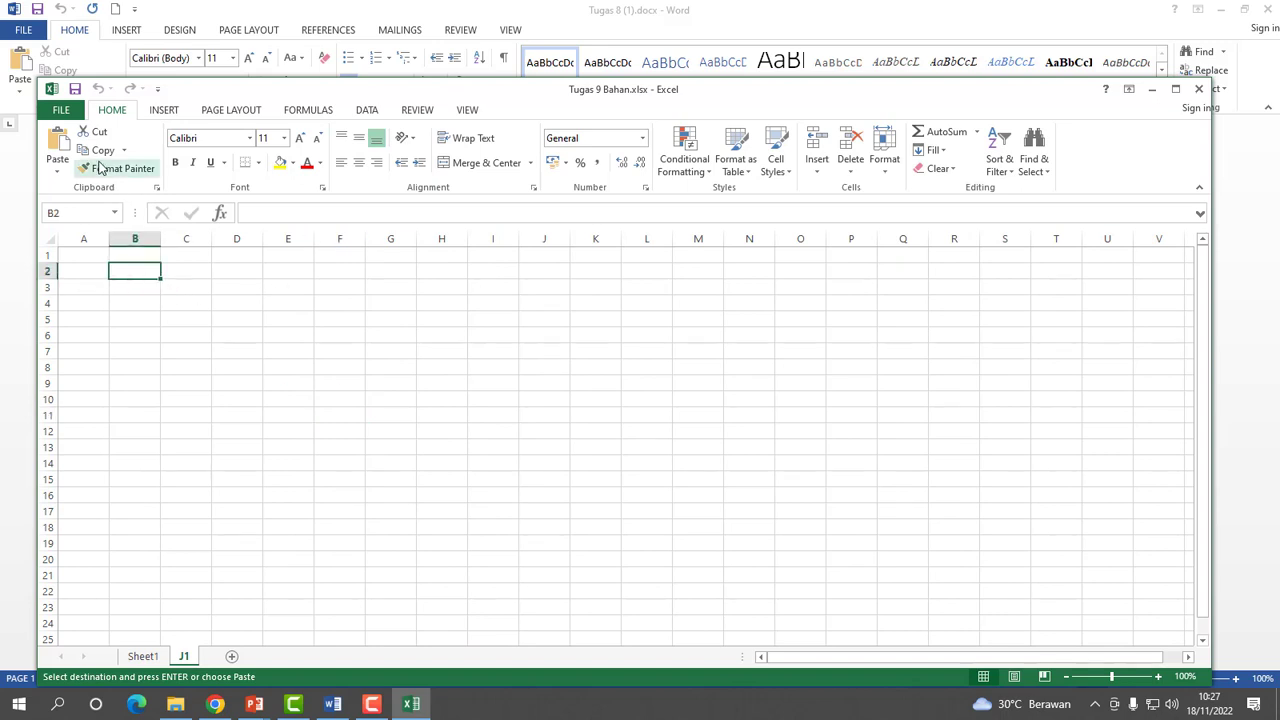
{"action": "left_click", "coordinate": [59, 162]}
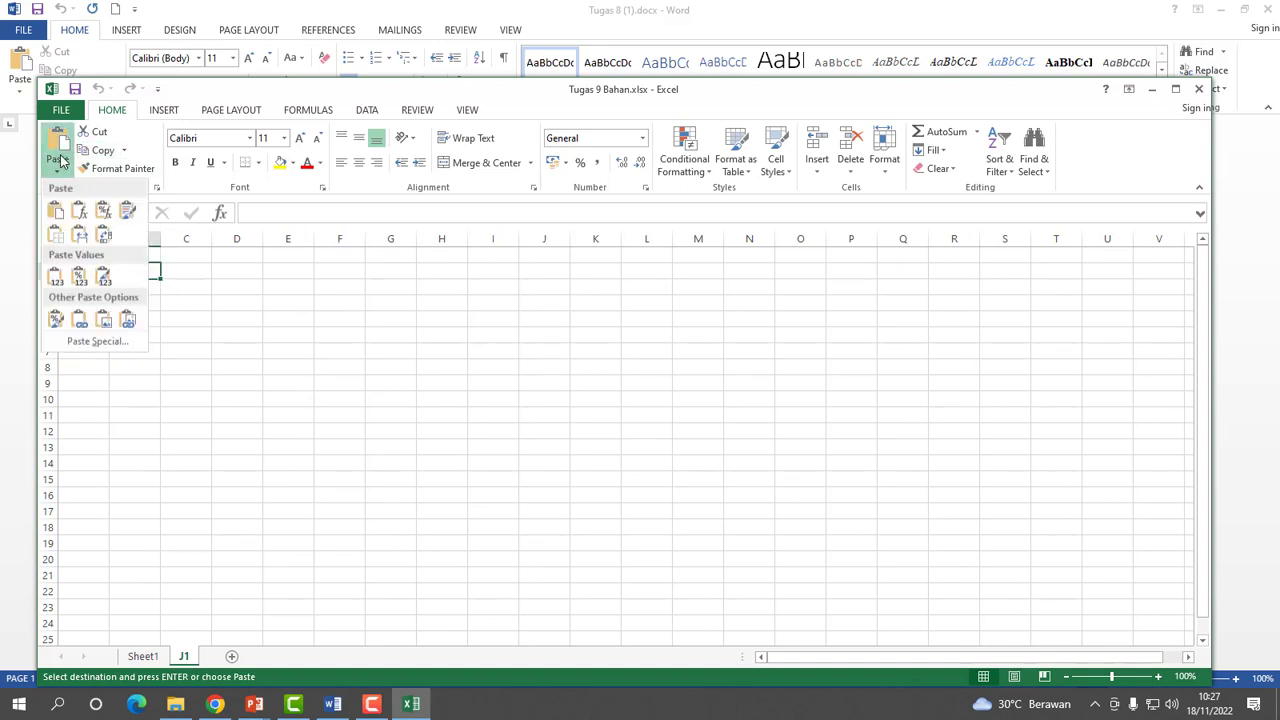
{"action": "left_click", "coordinate": [55, 211]}
{"action": "left_click", "coordinate": [426, 383]}
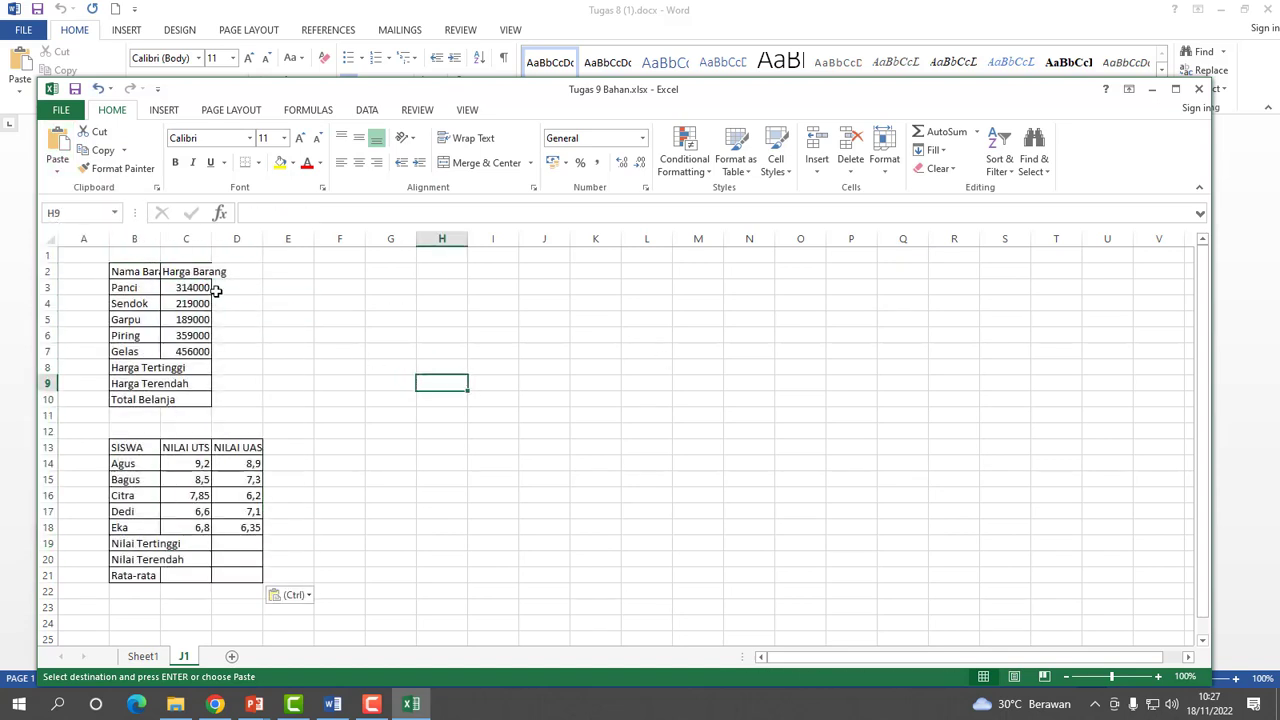
{"action": "double_click", "coordinate": [160, 238]}
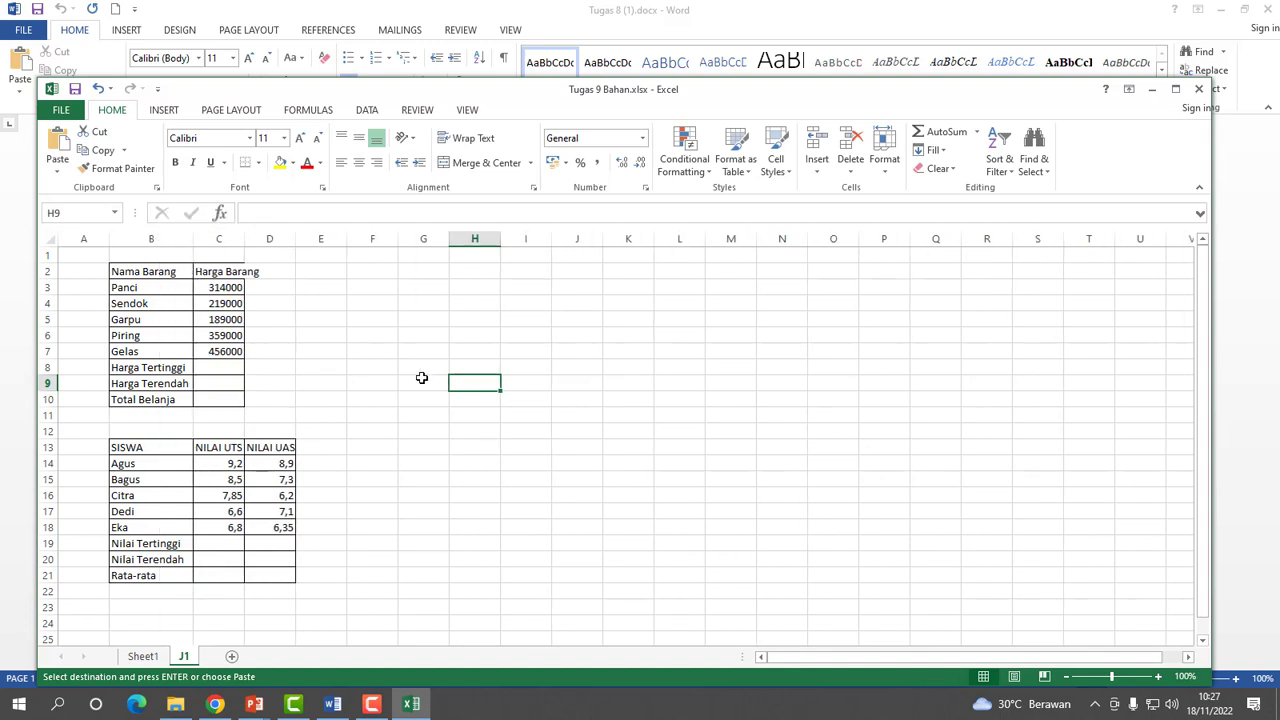
{"action": "double_click", "coordinate": [245, 238]}
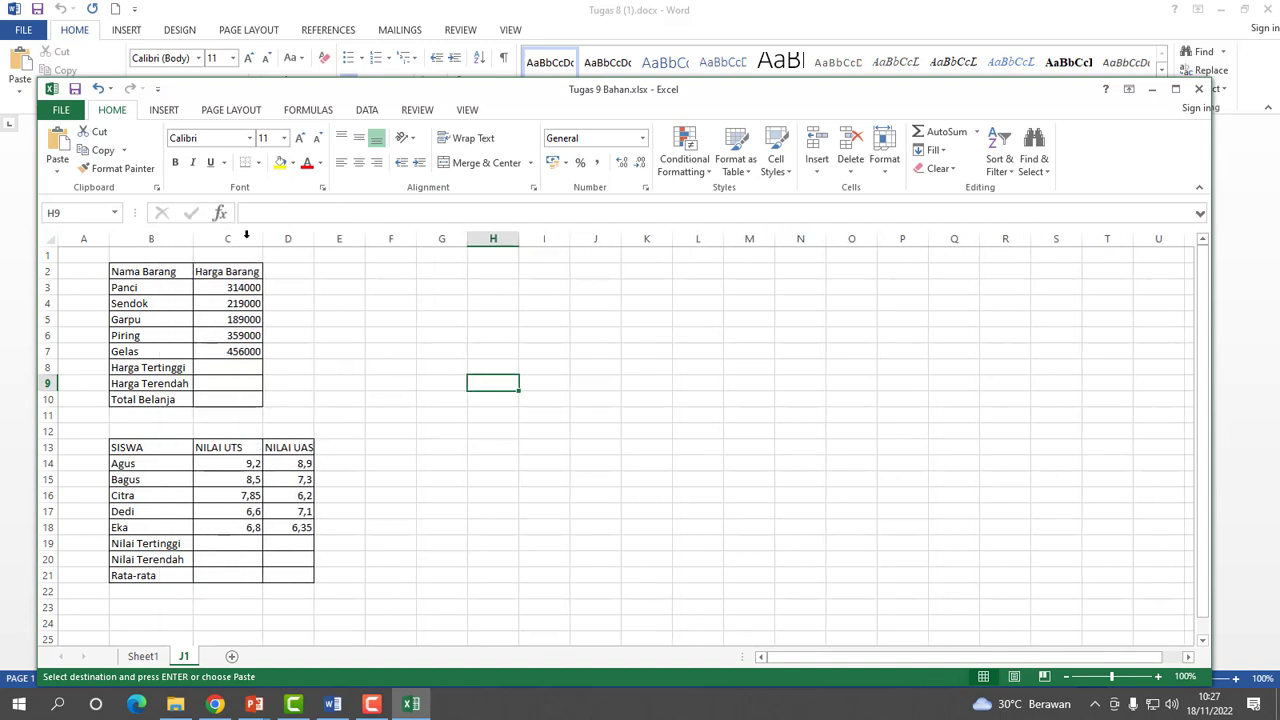
{"action": "left_click", "coordinate": [471, 521]}
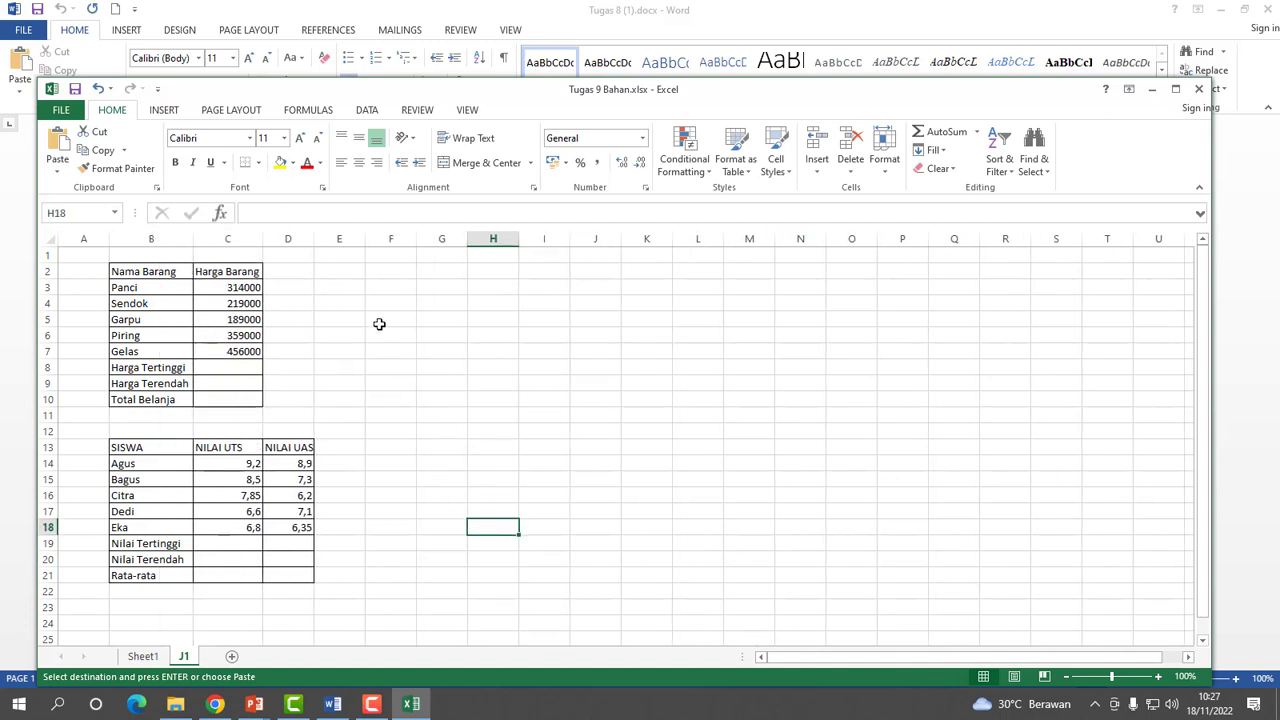
Add a new worksheet after J1 and rename it J2.
{"action": "left_click", "coordinate": [231, 657]}
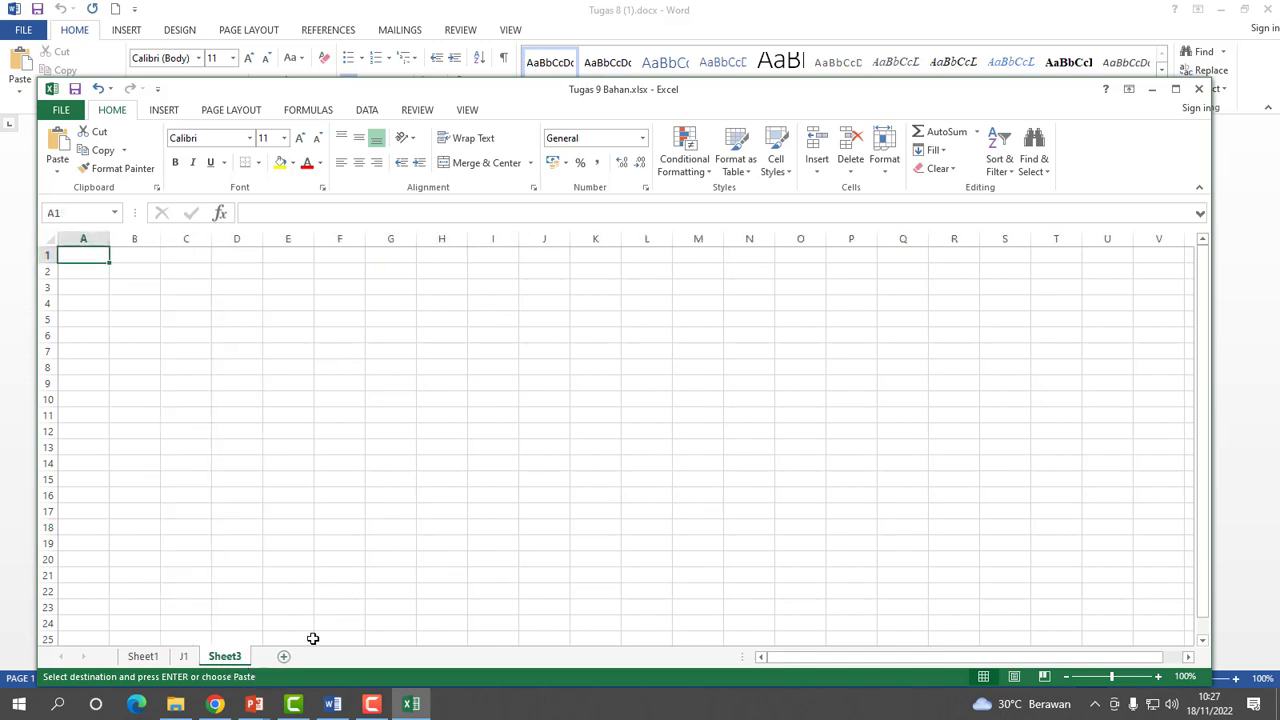
{"action": "right_click", "coordinate": [231, 662]}
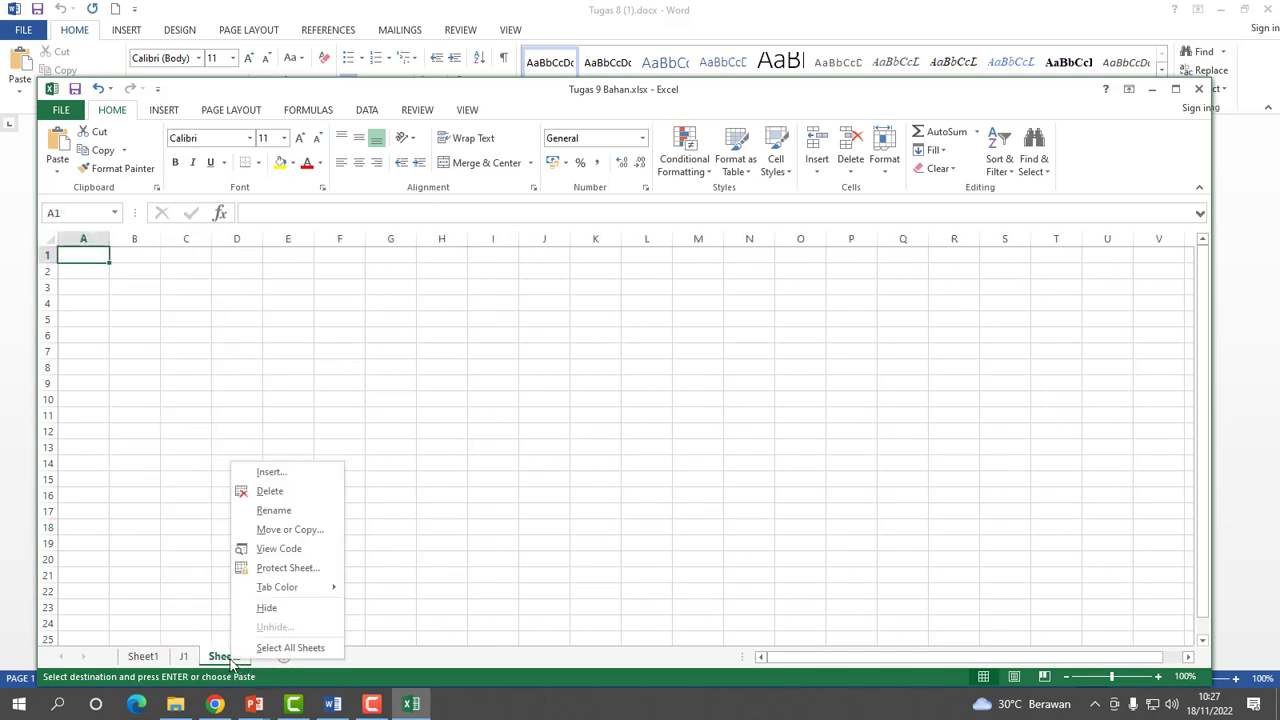
{"action": "left_click", "coordinate": [274, 511]}
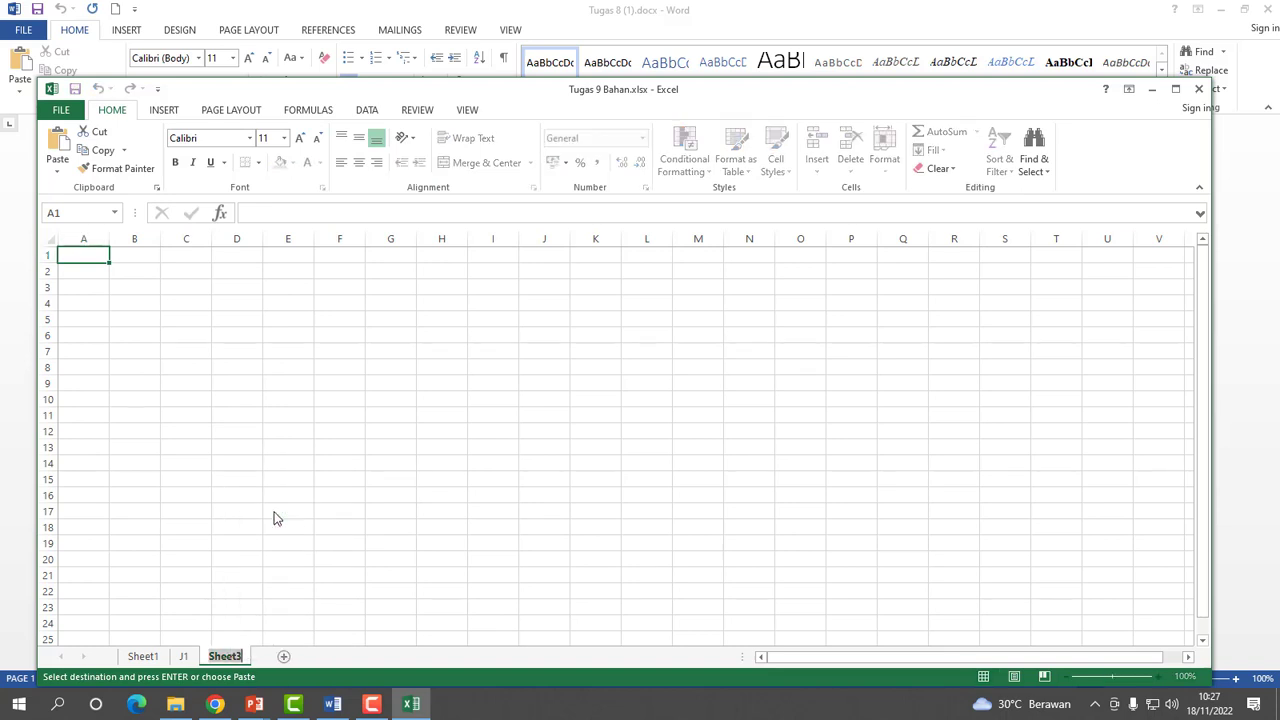
{"action": "type", "text": "J2"}
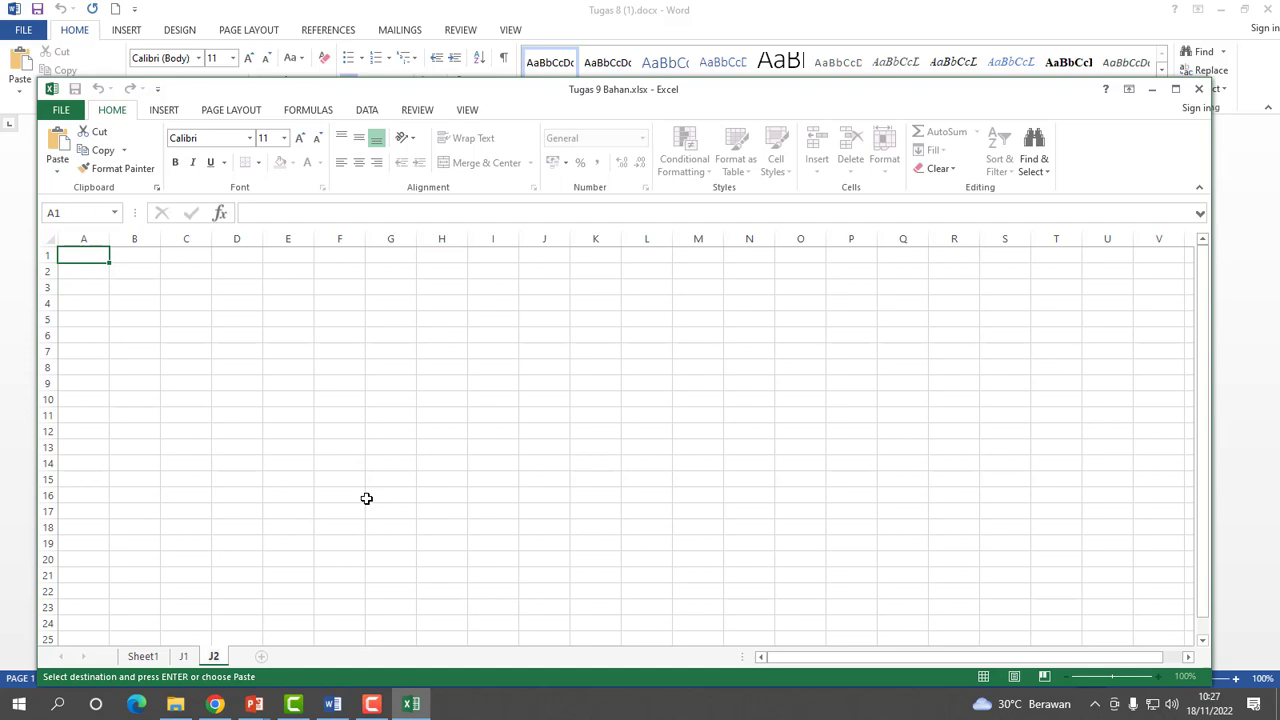
{"action": "left_click", "coordinate": [366, 498]}
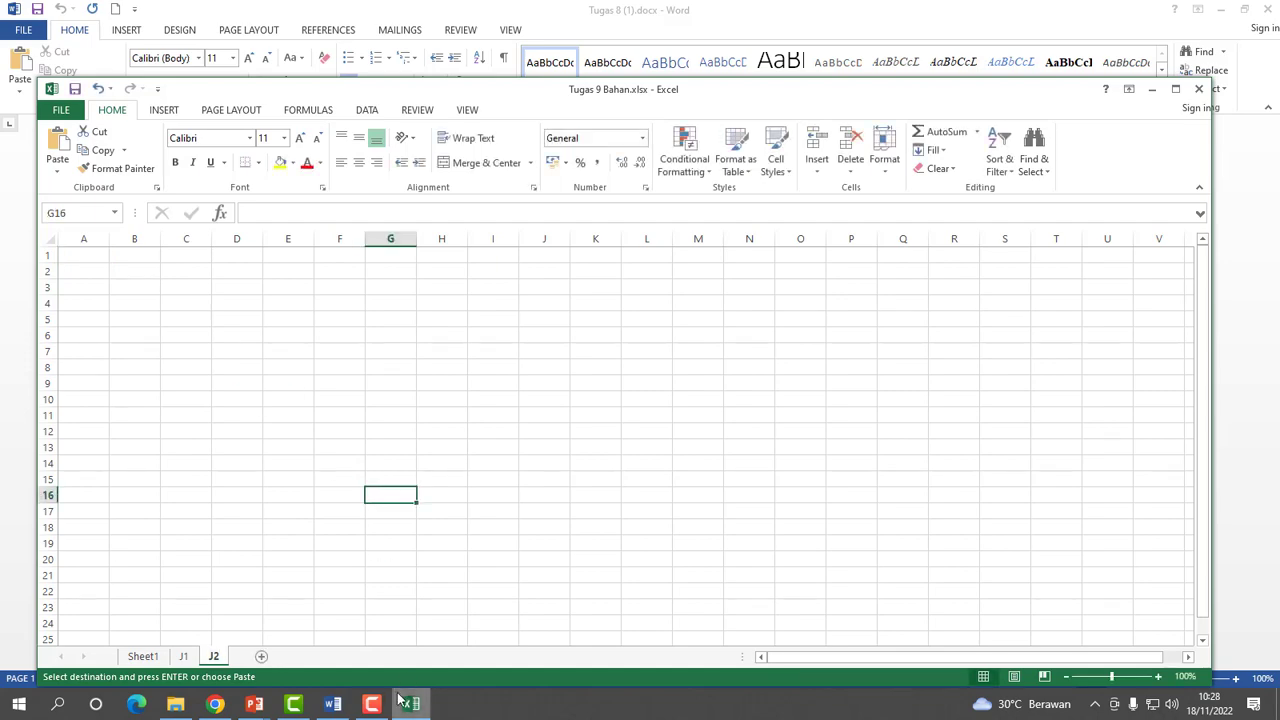
Check exercise 2 in the Word document, then switch back to Excel and copy its expense and total tables, B24:G35, from Sheet1.
{"action": "left_click", "coordinate": [333, 704]}
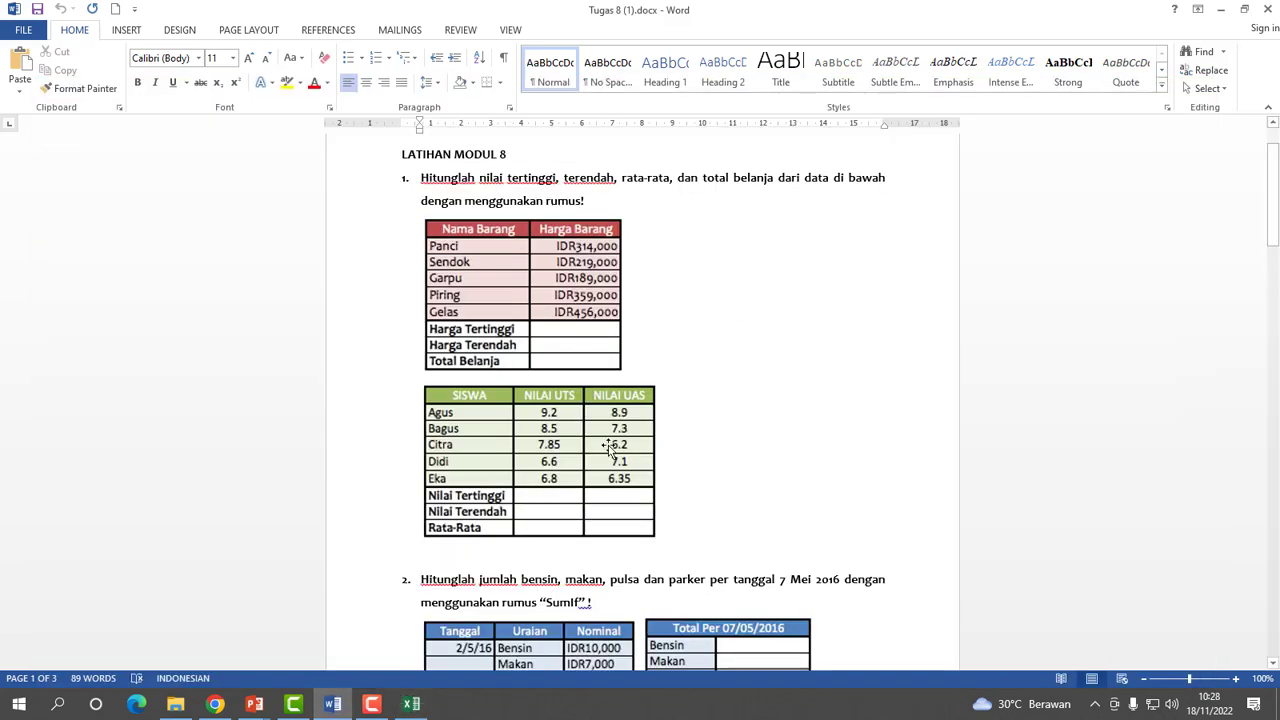
{"action": "scroll", "coordinate": [605, 446], "scroll_direction": "down", "scroll_amount": 3}
{"action": "scroll", "coordinate": [605, 446], "scroll_direction": "down", "scroll_amount": 2}
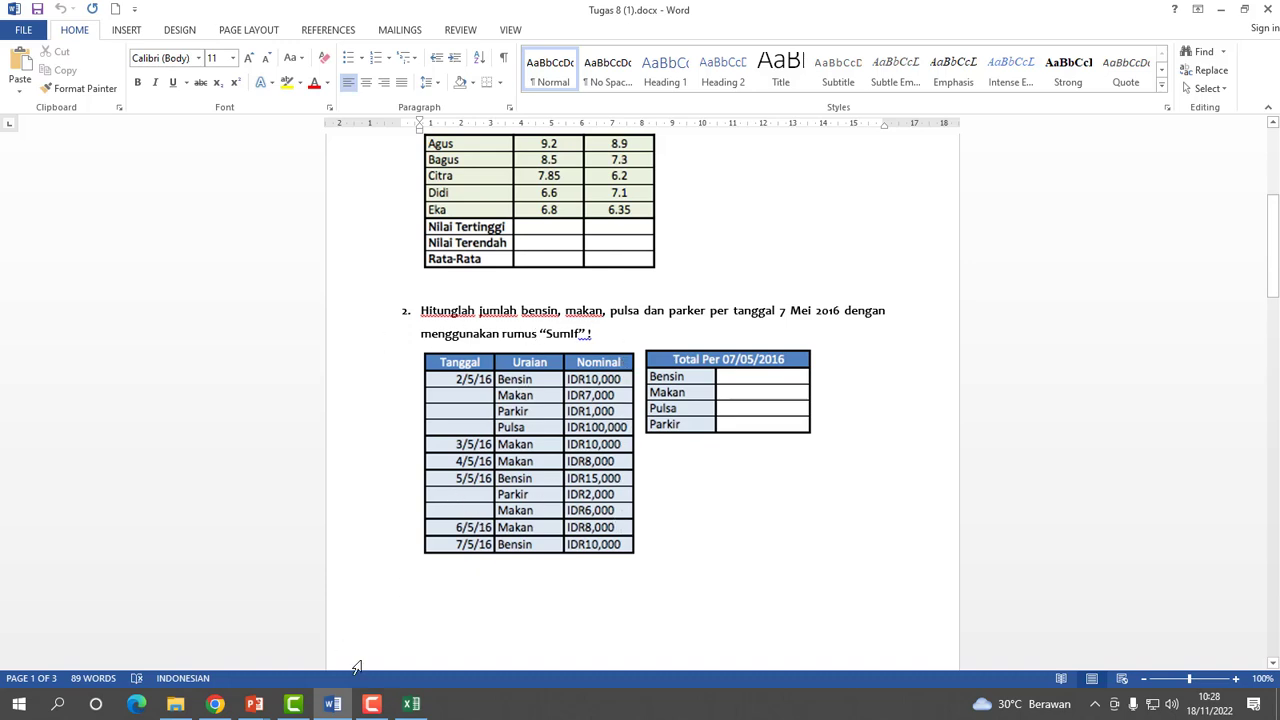
{"action": "left_click", "coordinate": [411, 704]}
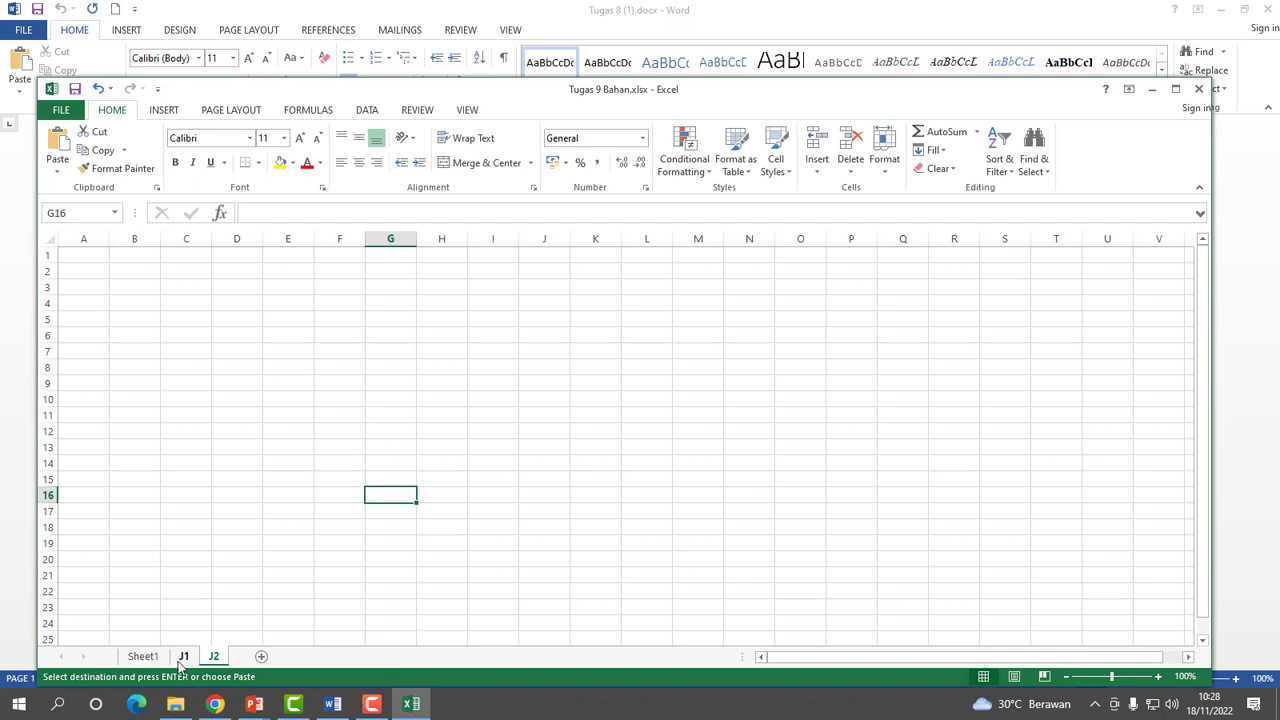
{"action": "left_click", "coordinate": [142, 656]}
{"action": "scroll", "coordinate": [214, 509], "scroll_direction": "down", "scroll_amount": 6}
{"action": "scroll", "coordinate": [114, 334], "scroll_direction": "down", "scroll_amount": 1}
{"action": "left_click_drag", "start_coordinate": [114, 335], "coordinate": [462, 512]}
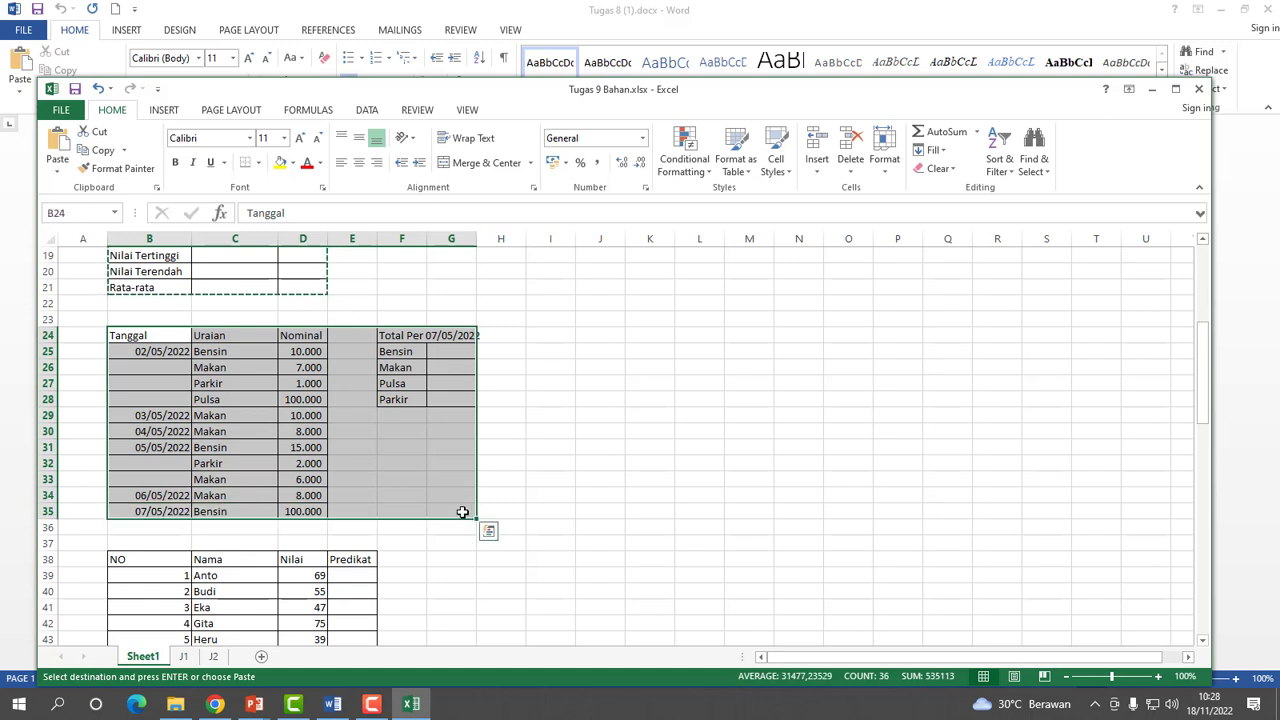
{"action": "key", "text": "ctrl+c"}
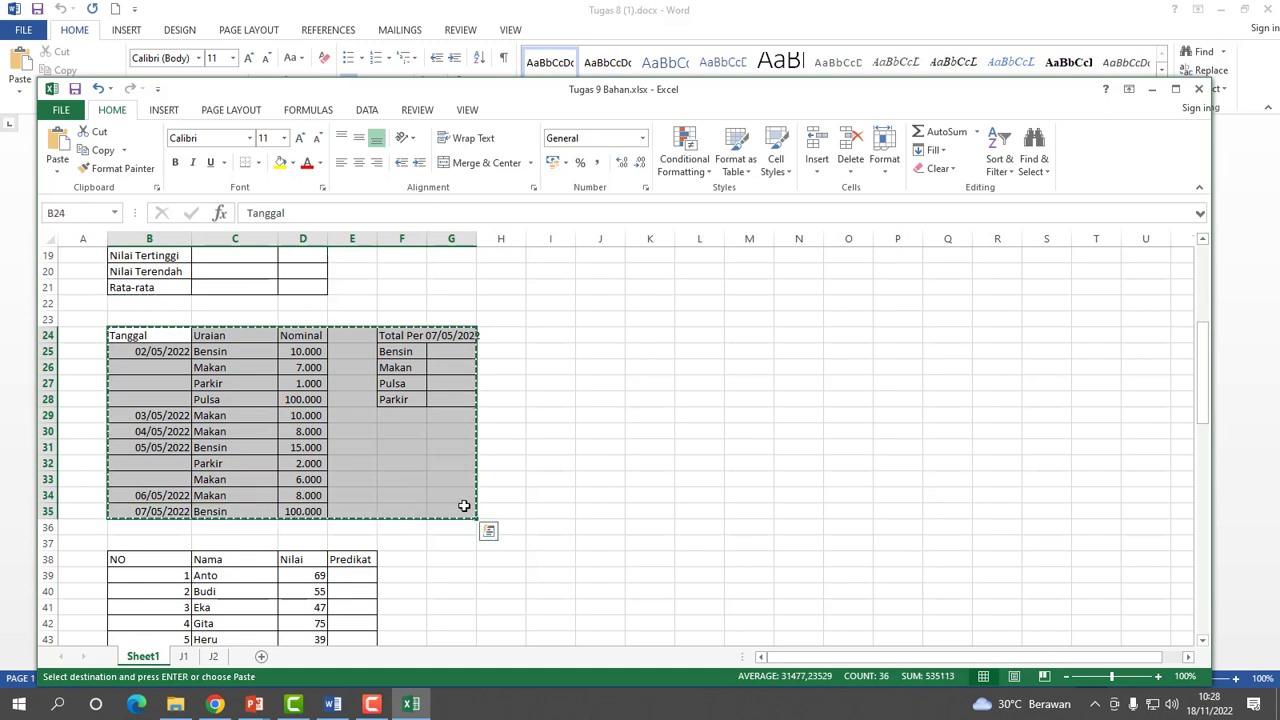
Paste the exercise 2 tables into sheet J2 starting at B2 and autofit column B to the dates.
{"action": "left_click", "coordinate": [213, 656]}
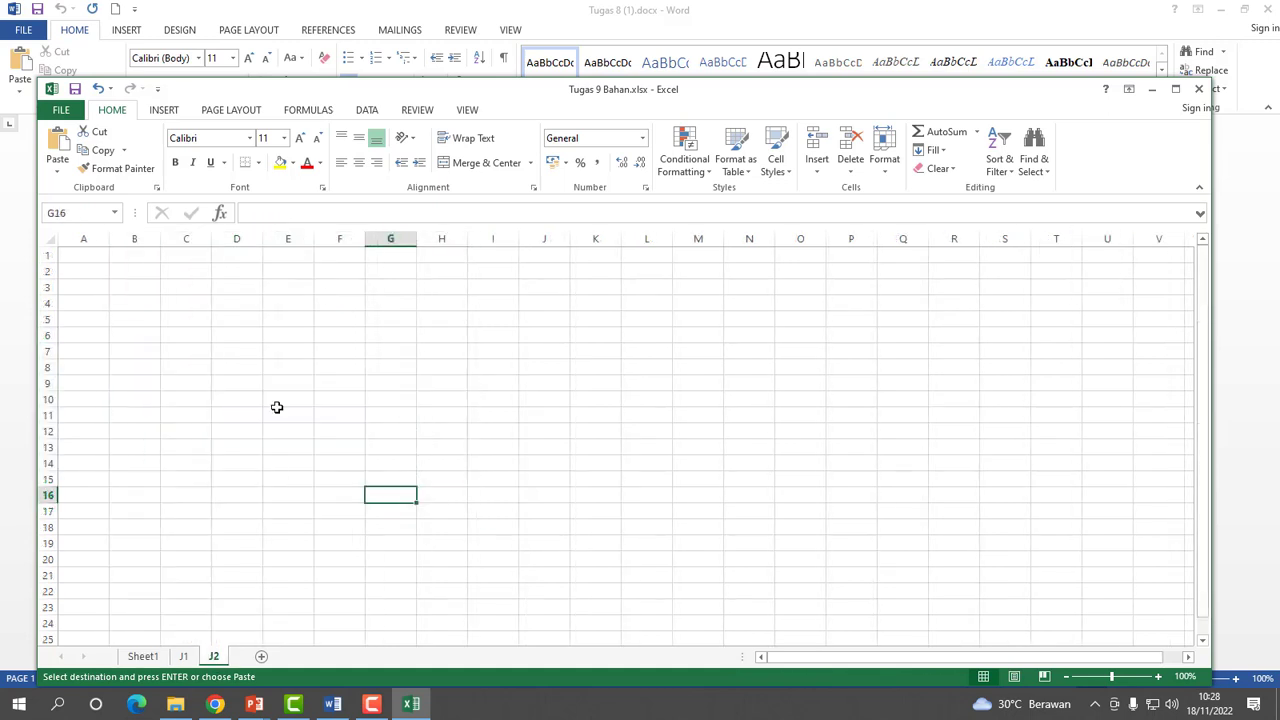
{"action": "left_click", "coordinate": [131, 271]}
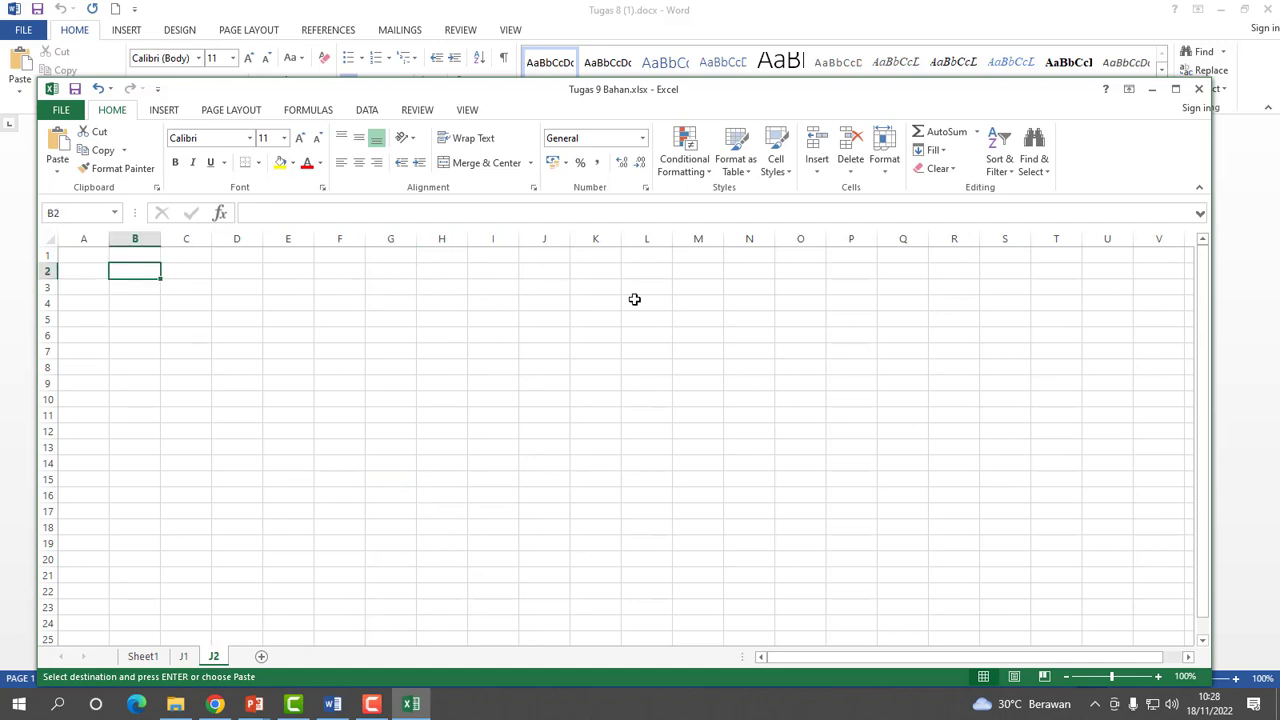
{"action": "key", "text": "ctrl+v"}
{"action": "left_click", "coordinate": [406, 573]}
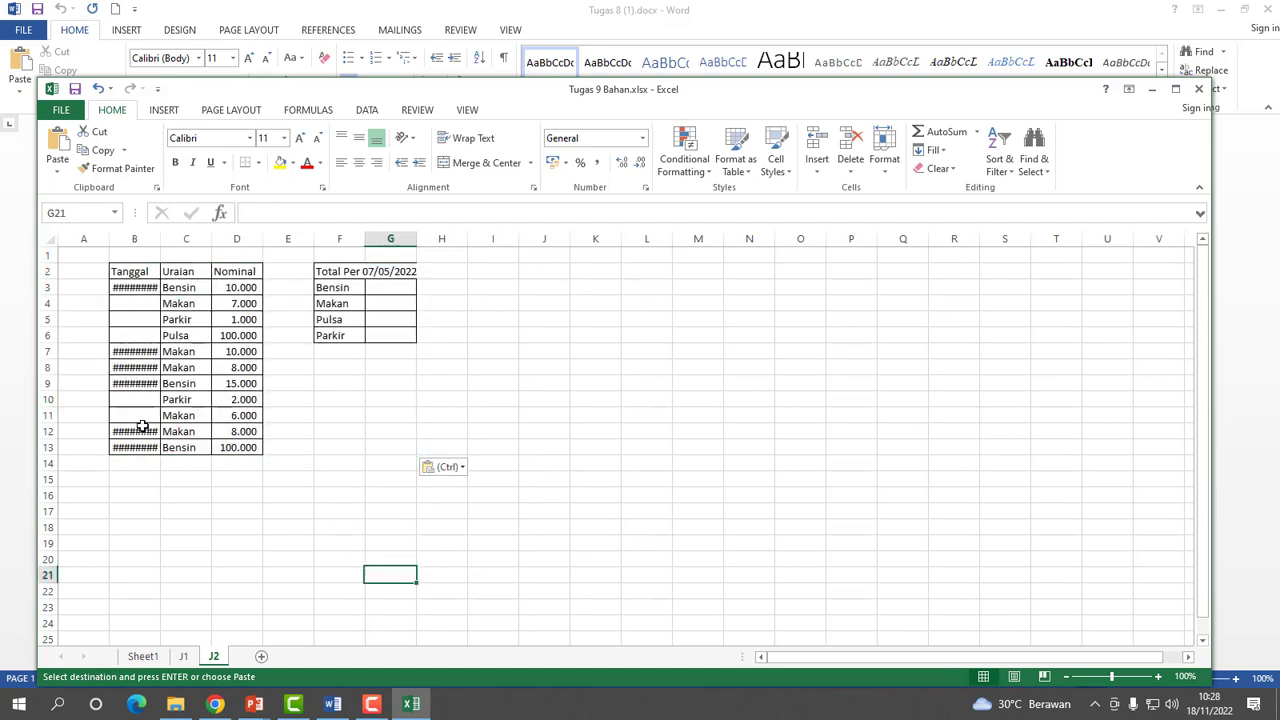
{"action": "double_click", "coordinate": [161, 238]}
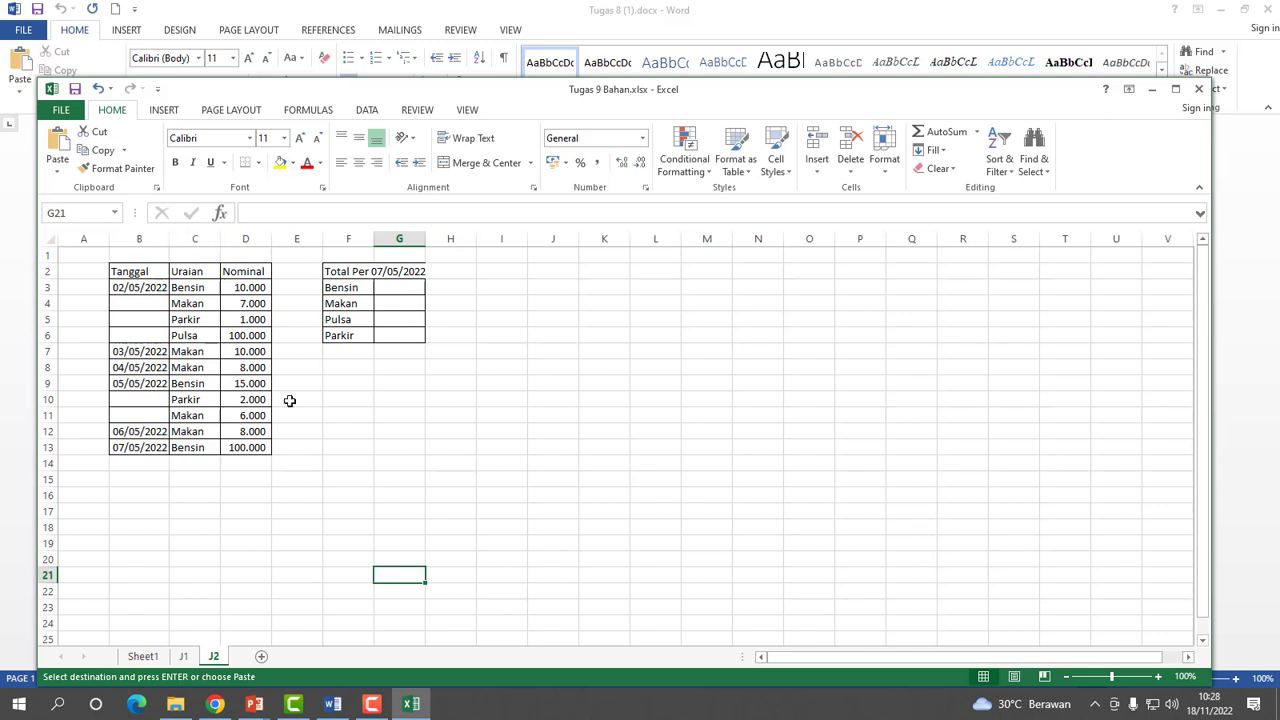
Add a new worksheet after J2 and rename it J3.
{"action": "left_click", "coordinate": [261, 657]}
{"action": "right_click", "coordinate": [253, 657]}
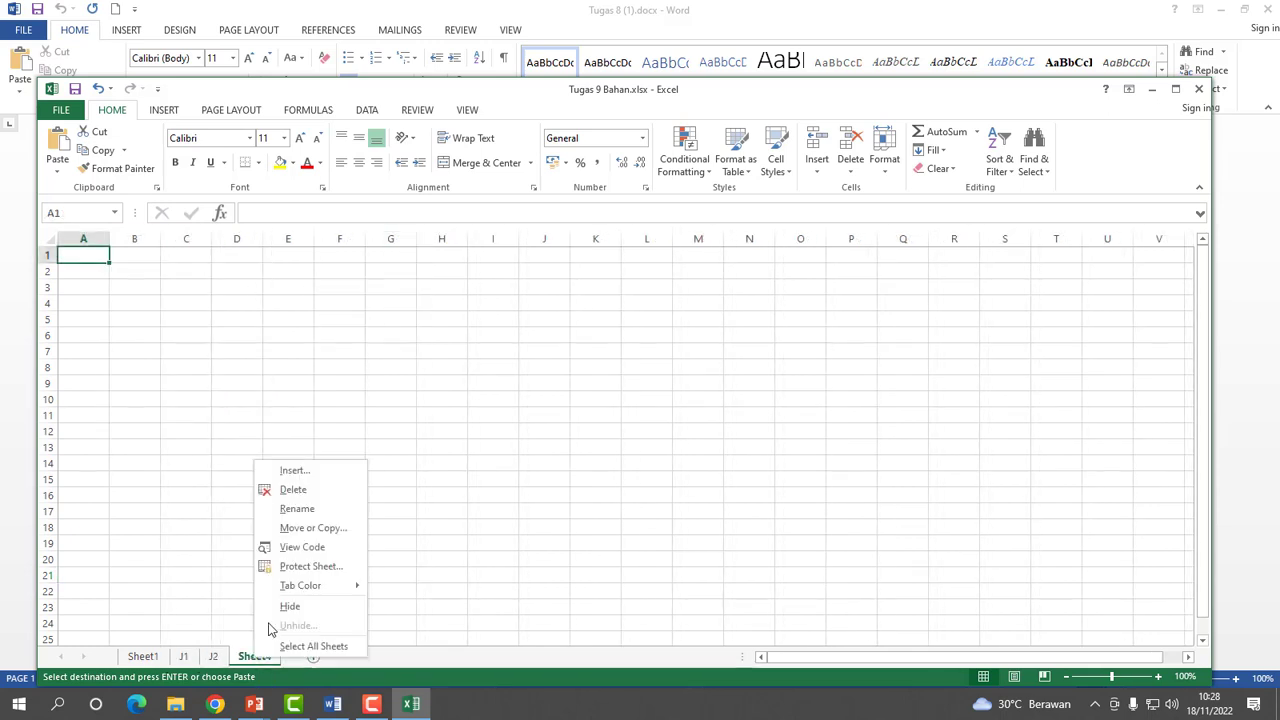
{"action": "left_click", "coordinate": [296, 510]}
{"action": "type", "text": "J"}
{"action": "left_click", "coordinate": [390, 381]}
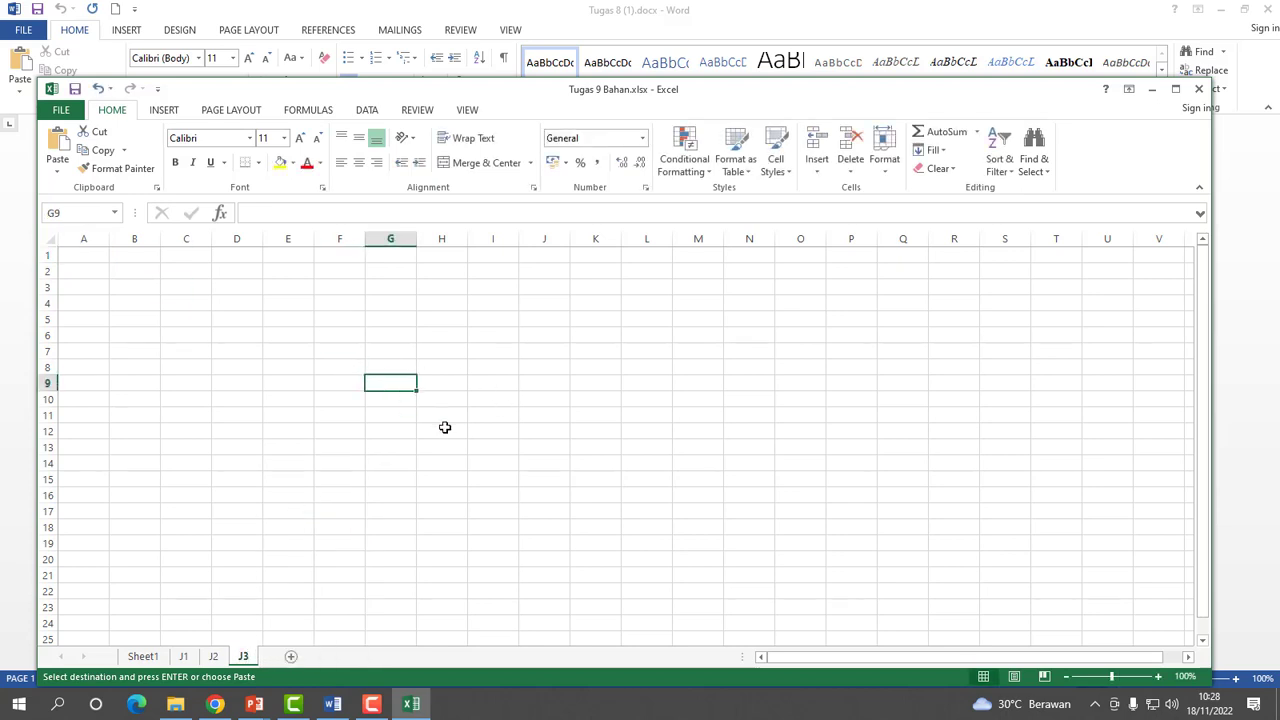
Check exercise 3 in the Word document, then switch back to Excel and copy its grade table, B38:E48, from Sheet1.
{"action": "left_click", "coordinate": [145, 656]}
{"action": "scroll", "coordinate": [280, 550], "scroll_direction": "down", "scroll_amount": 3}
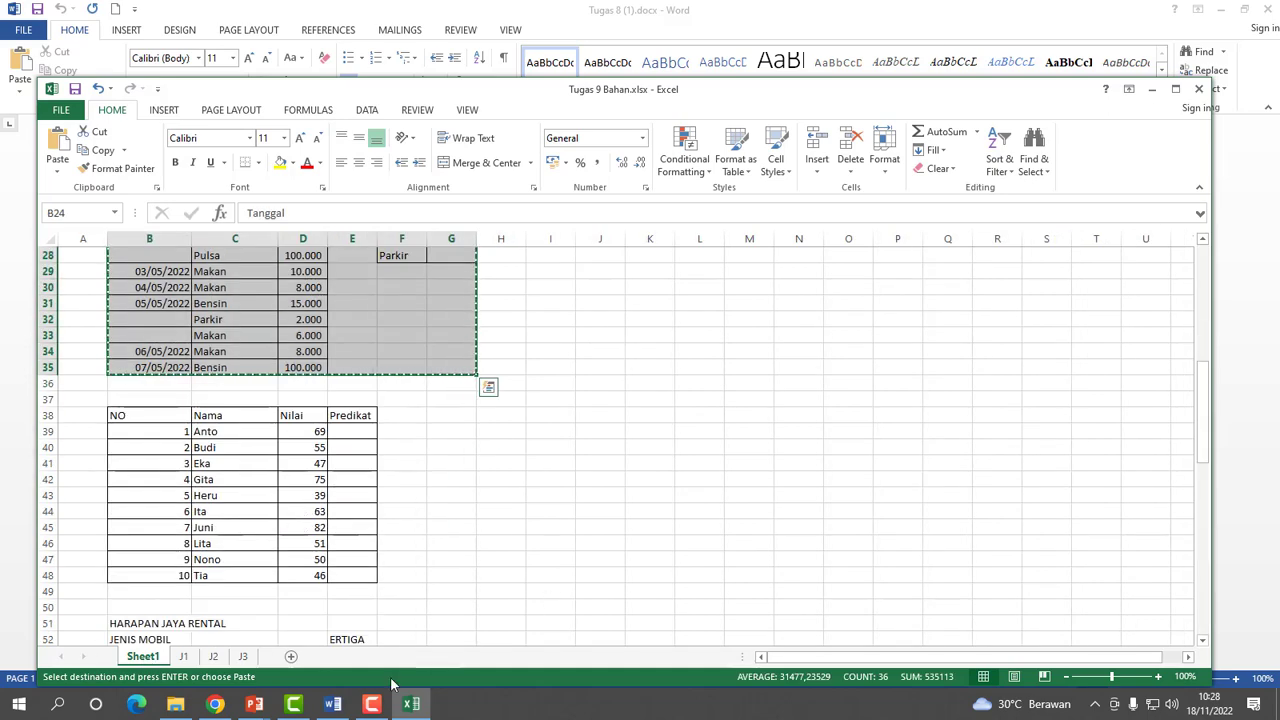
{"action": "left_click", "coordinate": [333, 704]}
{"action": "scroll", "coordinate": [551, 486], "scroll_direction": "down", "scroll_amount": 5}
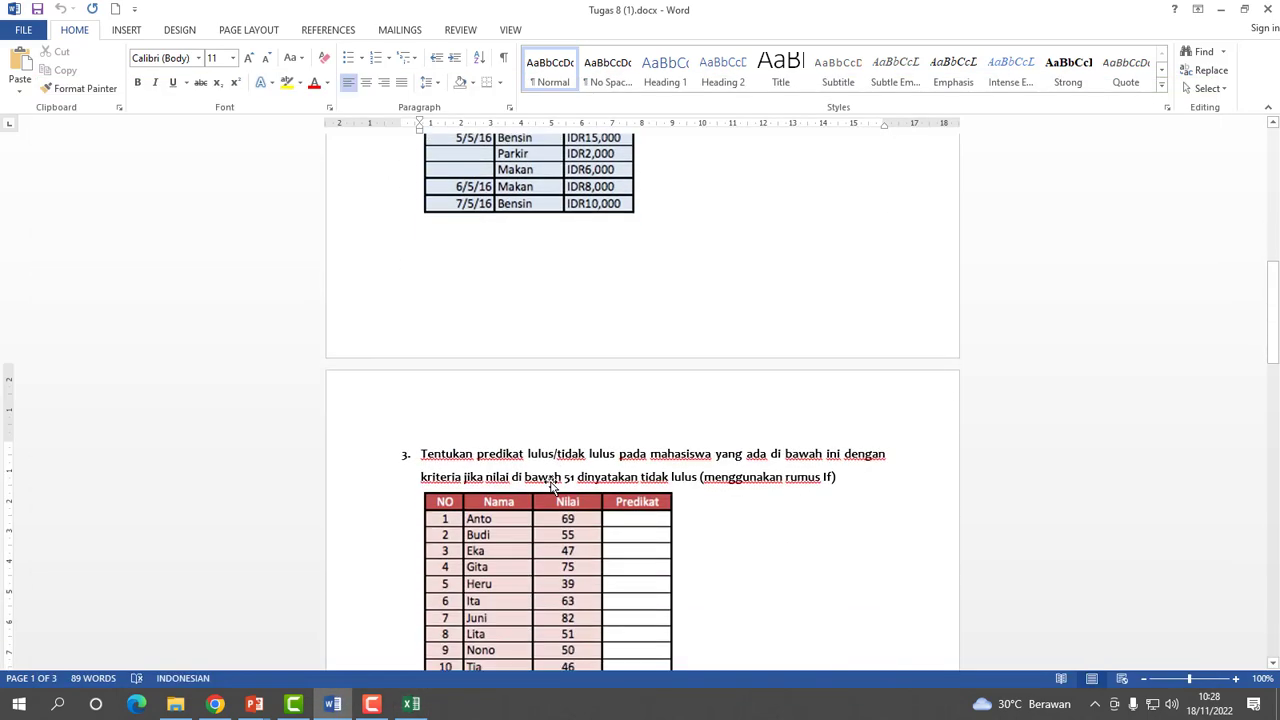
{"action": "scroll", "coordinate": [551, 486], "scroll_direction": "down", "scroll_amount": 3}
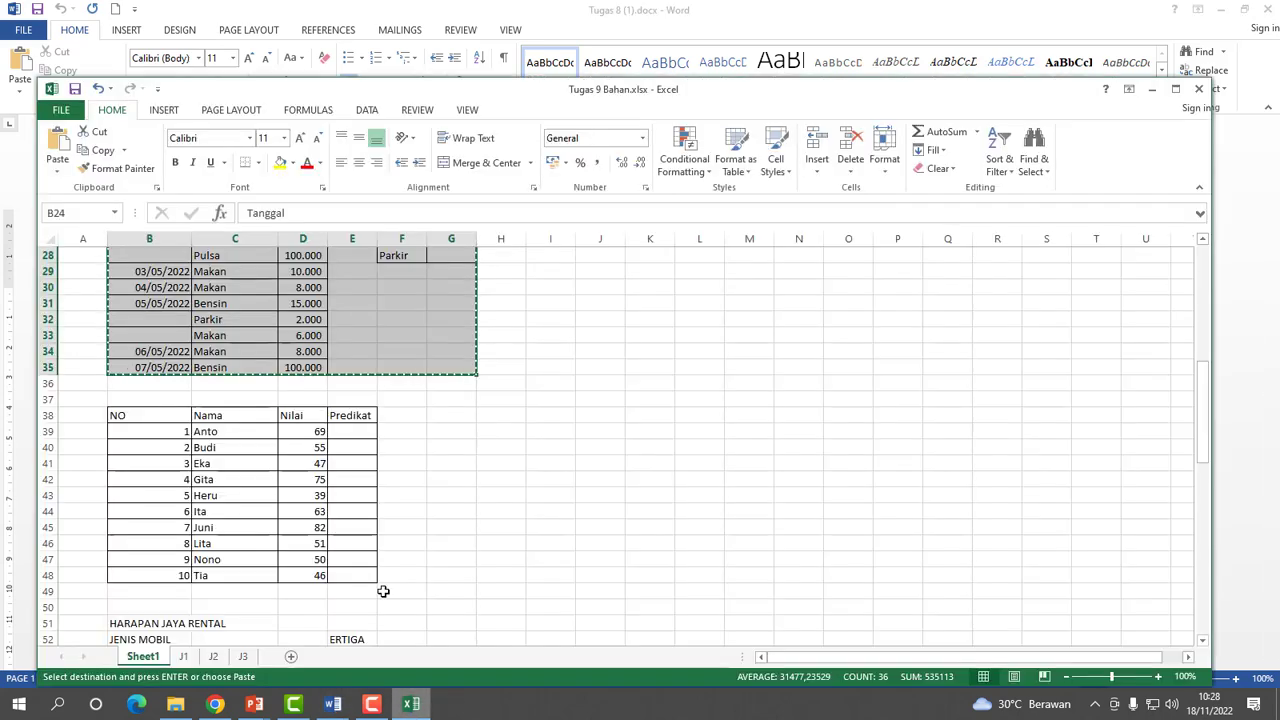
{"action": "left_click", "coordinate": [411, 704]}
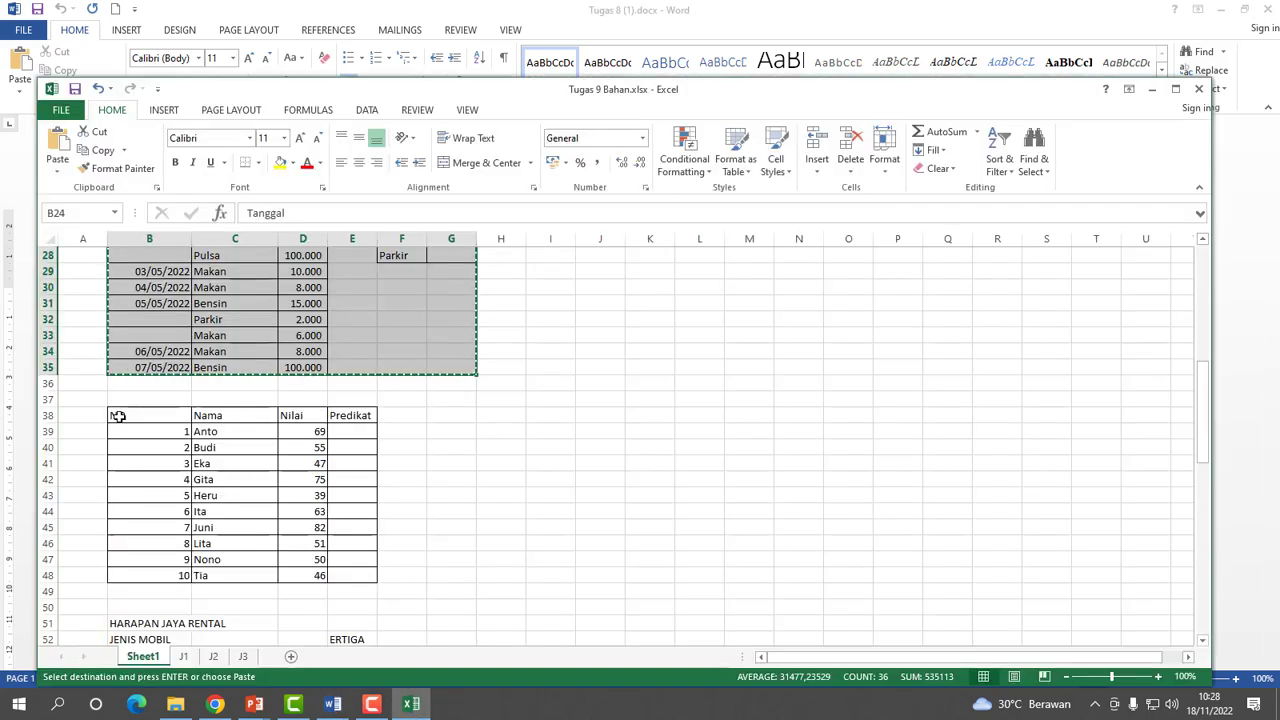
{"action": "left_click_drag", "start_coordinate": [117, 415], "coordinate": [360, 572]}
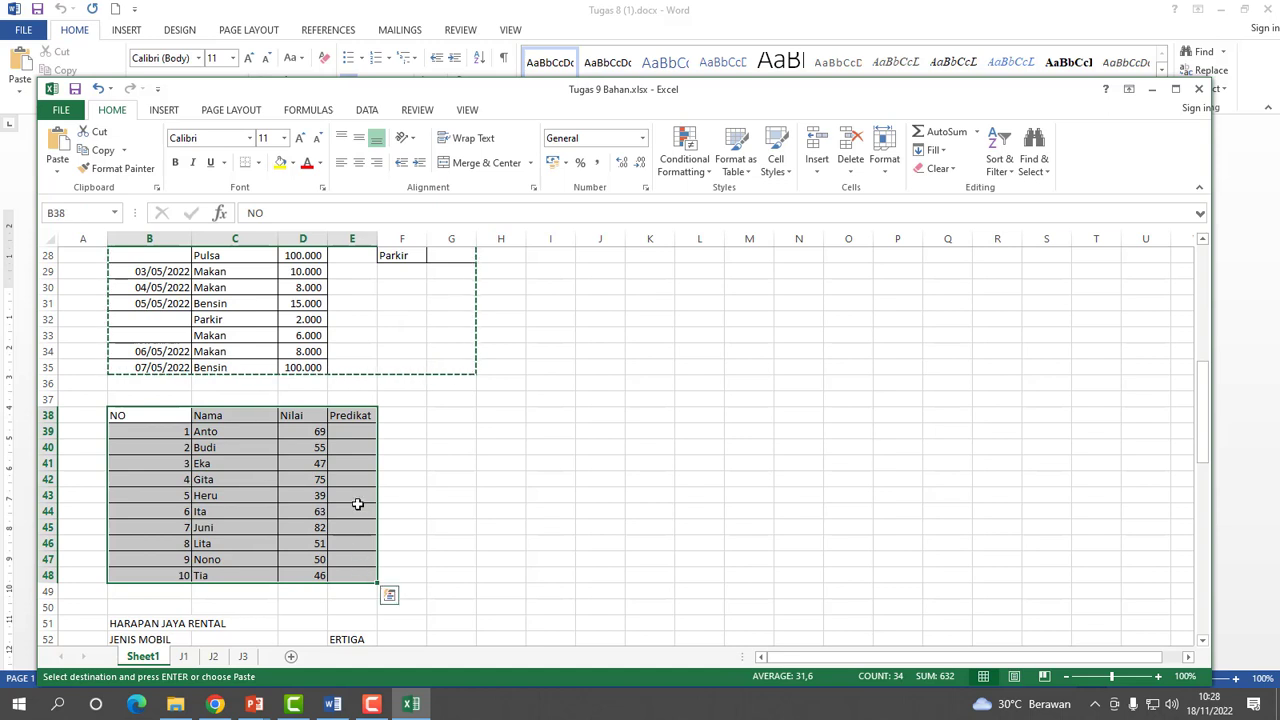
{"action": "key", "text": "ctrl+c"}
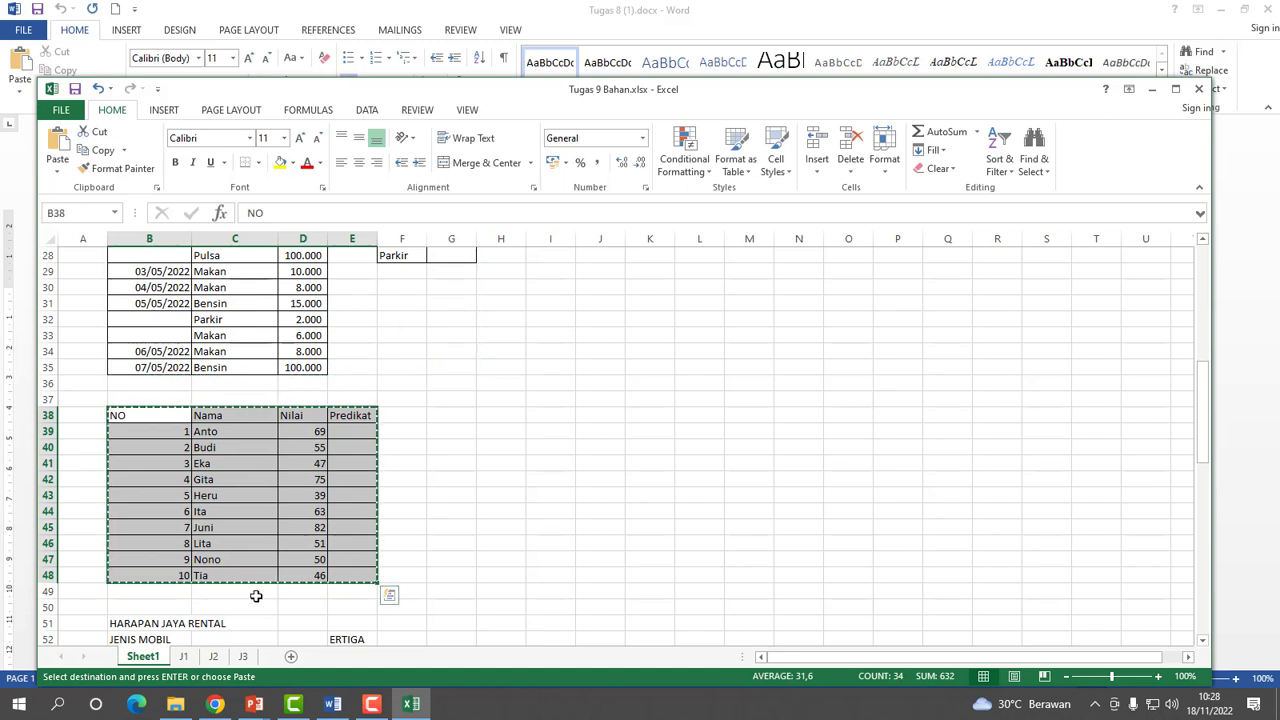
Paste the exercise 3 grade table into sheet J3 starting at B2.
{"action": "left_click", "coordinate": [238, 660]}
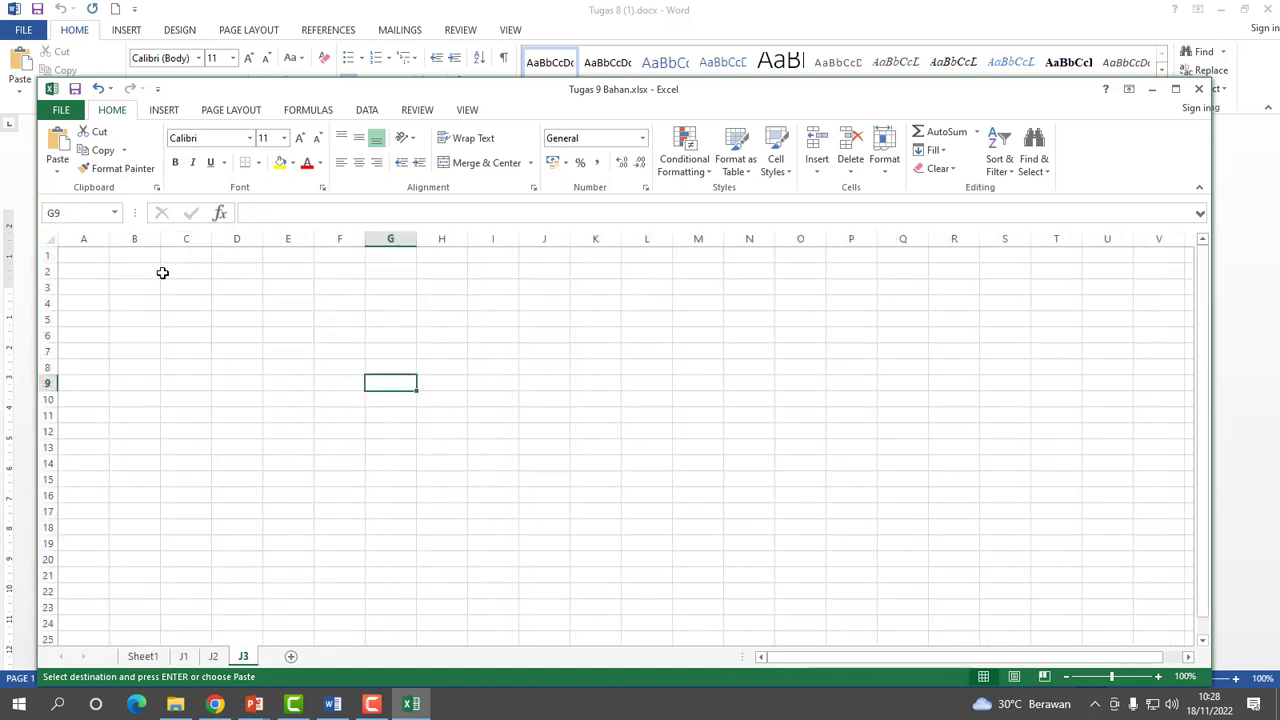
{"action": "left_click", "coordinate": [141, 273]}
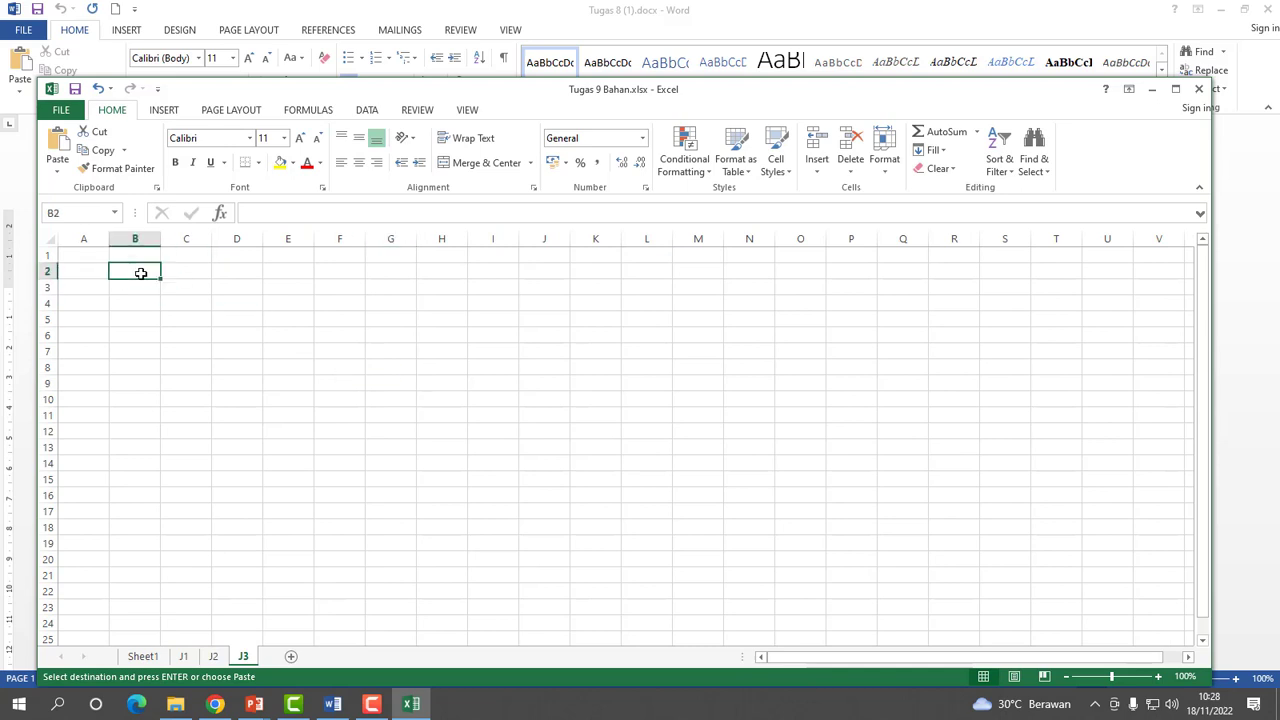
{"action": "key", "text": "ctrl+v"}
{"action": "left_click", "coordinate": [514, 369]}
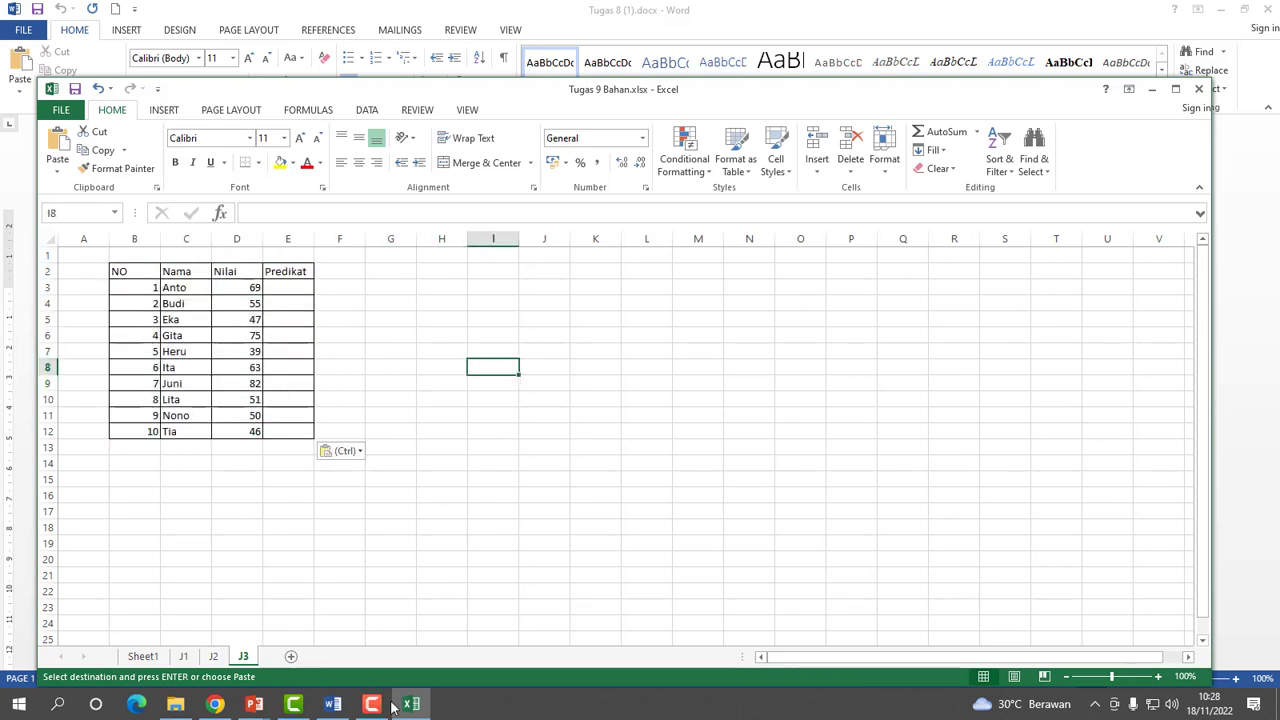
Add a new worksheet after J3 and rename it J4.
{"action": "left_click", "coordinate": [290, 659]}
{"action": "right_click", "coordinate": [289, 660]}
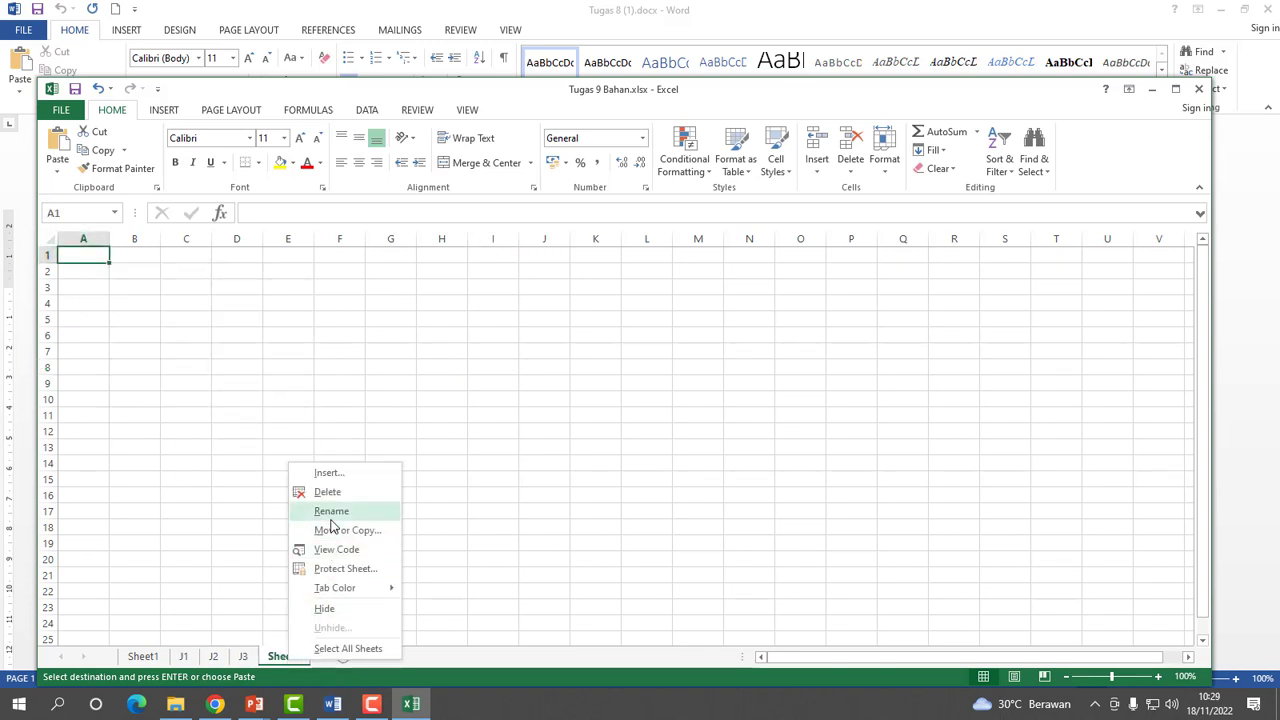
{"action": "left_click", "coordinate": [331, 515]}
{"action": "type", "text": "J4"}
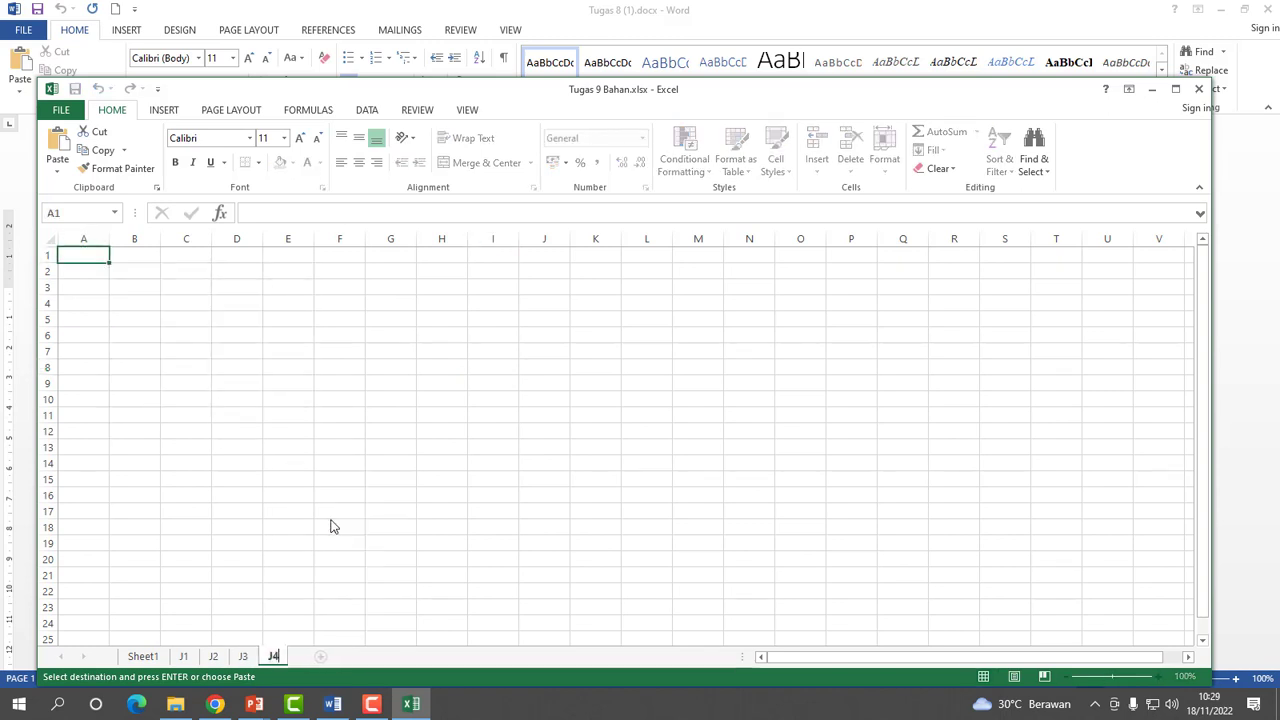
{"action": "left_click", "coordinate": [461, 410]}
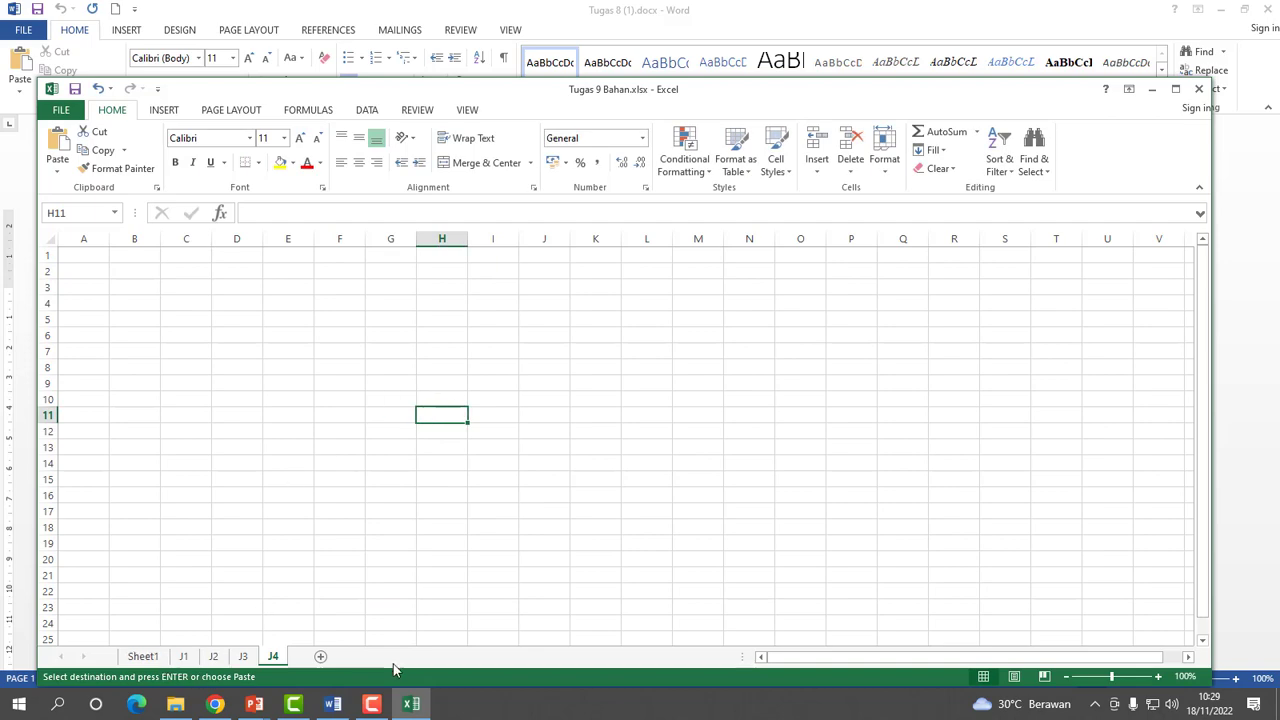
Check exercise 4 in the Word document, then switch back to Excel and copy the Harapan Jaya Rental table, B51:E61, from Sheet1.
{"action": "left_click", "coordinate": [333, 704]}
{"action": "scroll", "coordinate": [552, 549], "scroll_direction": "down", "scroll_amount": 5}
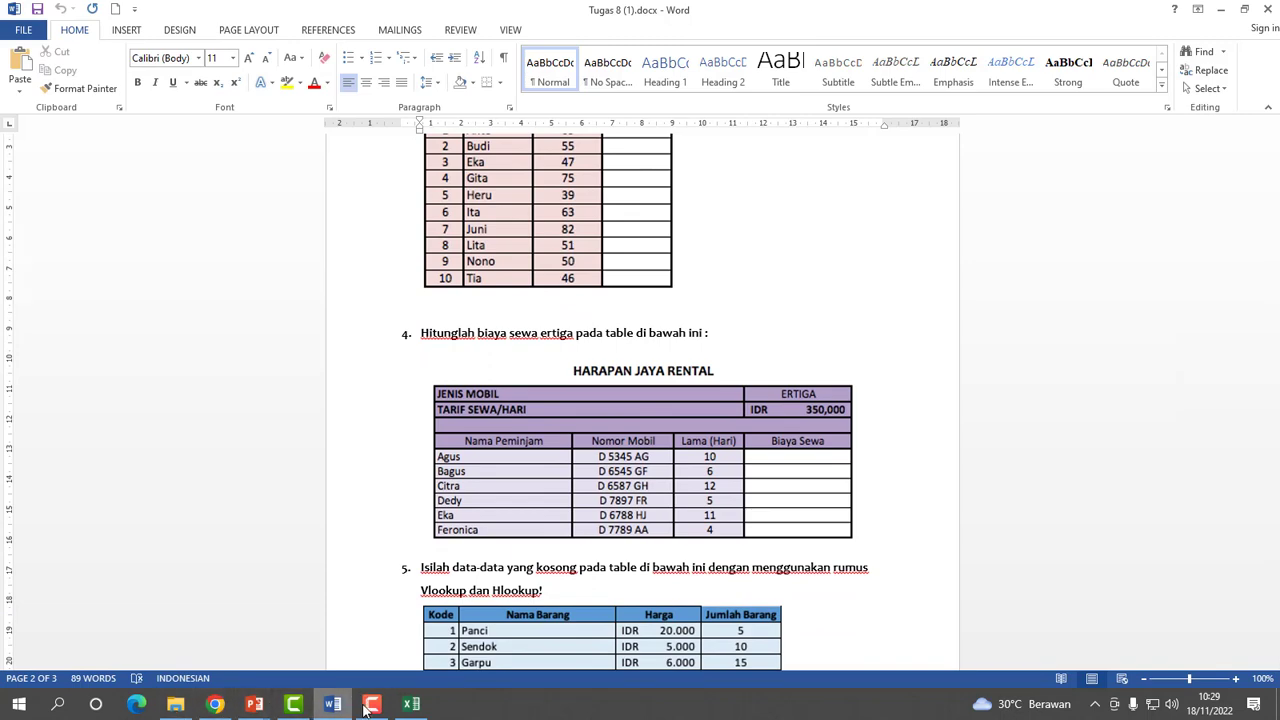
{"action": "left_click", "coordinate": [411, 704]}
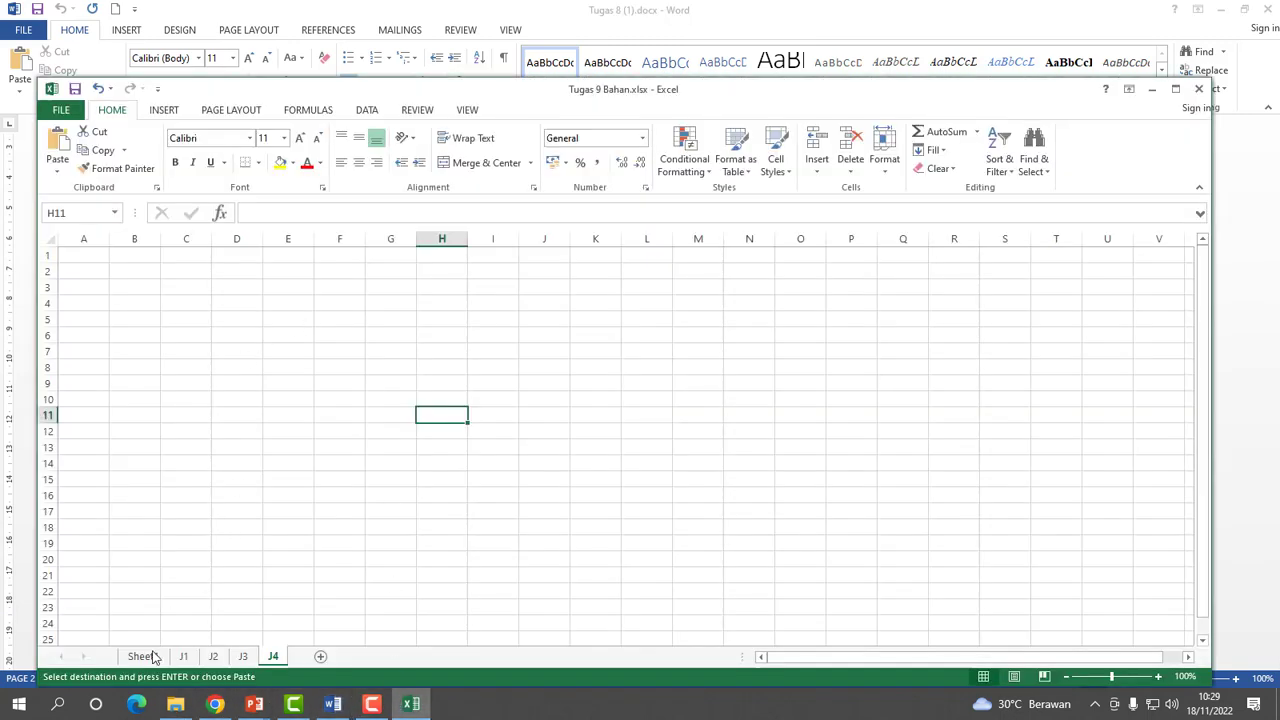
{"action": "left_click", "coordinate": [150, 655]}
{"action": "scroll", "coordinate": [137, 303], "scroll_direction": "down", "scroll_amount": 7}
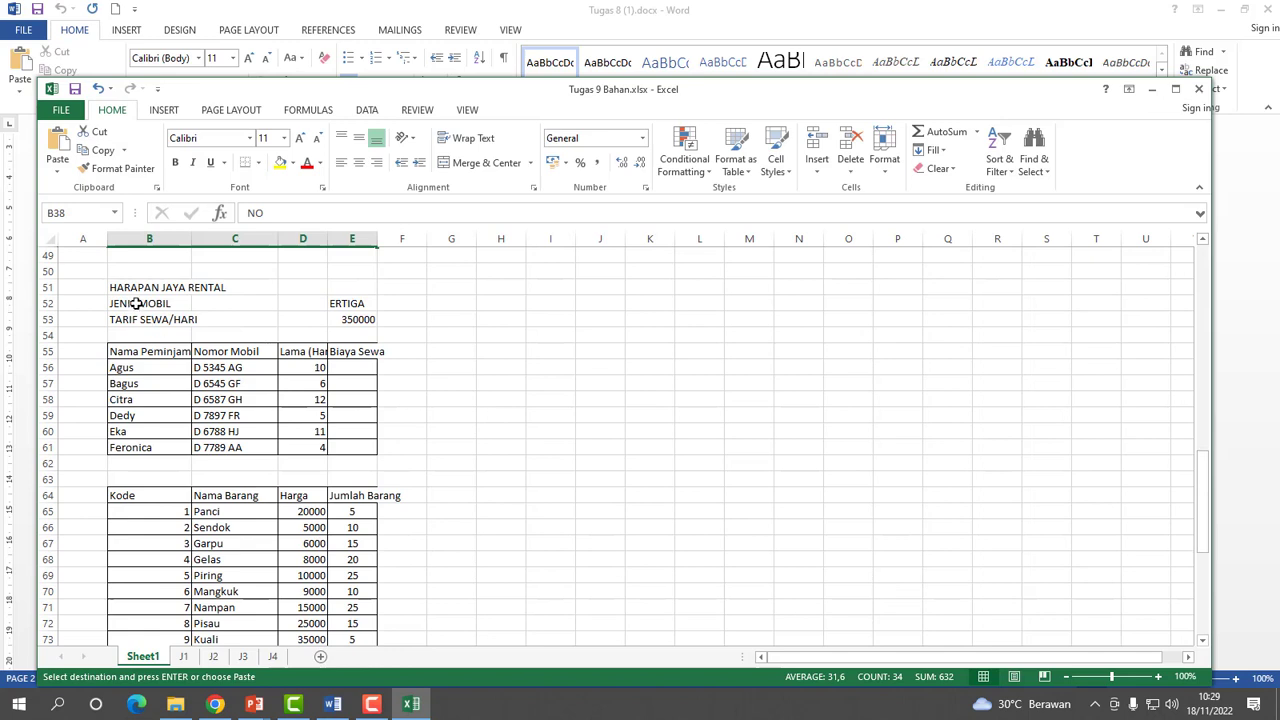
{"action": "left_click_drag", "start_coordinate": [118, 287], "coordinate": [343, 446]}
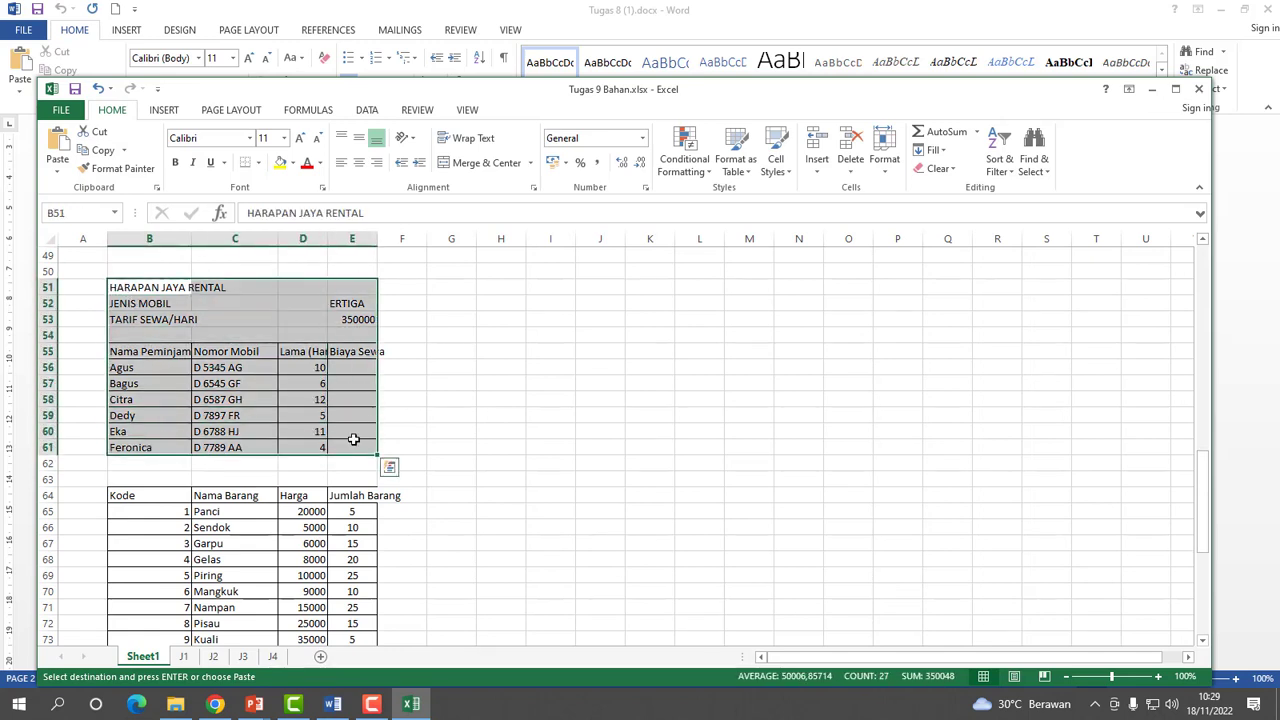
{"action": "key", "text": "ctrl+c"}
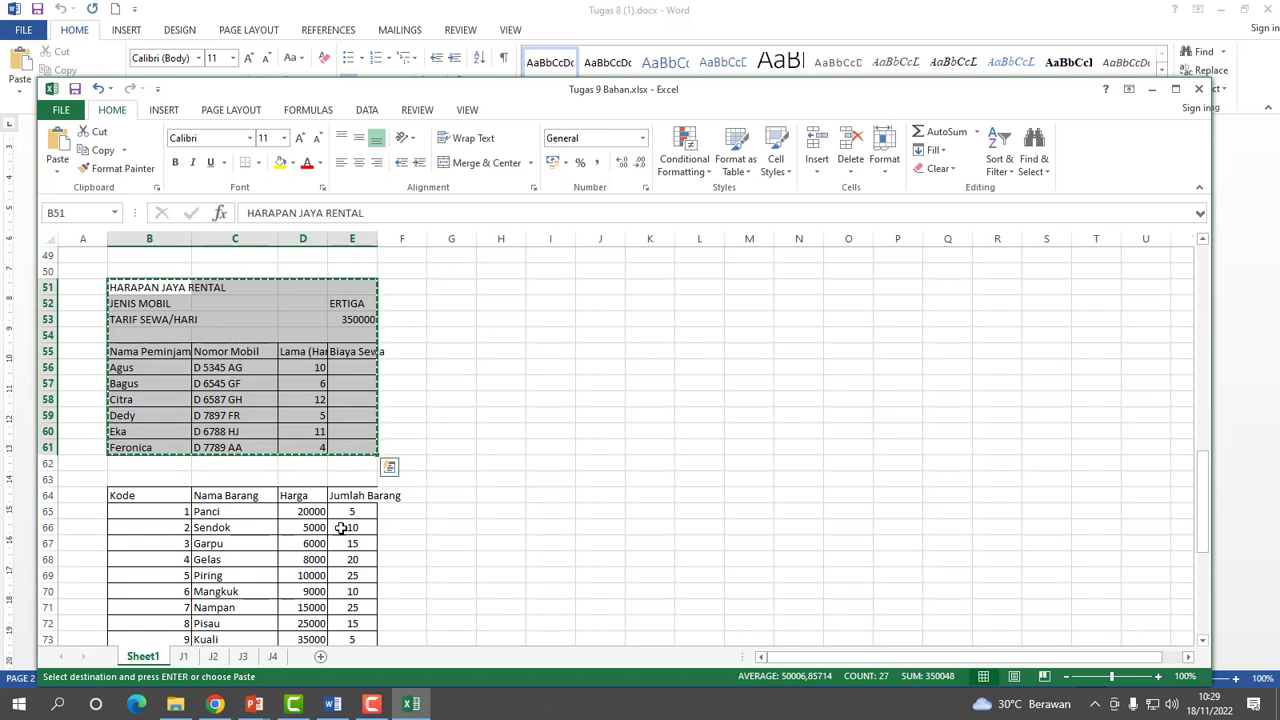
Paste the Harapan Jaya Rental table into sheet J4 starting at B2.
{"action": "left_click", "coordinate": [272, 656]}
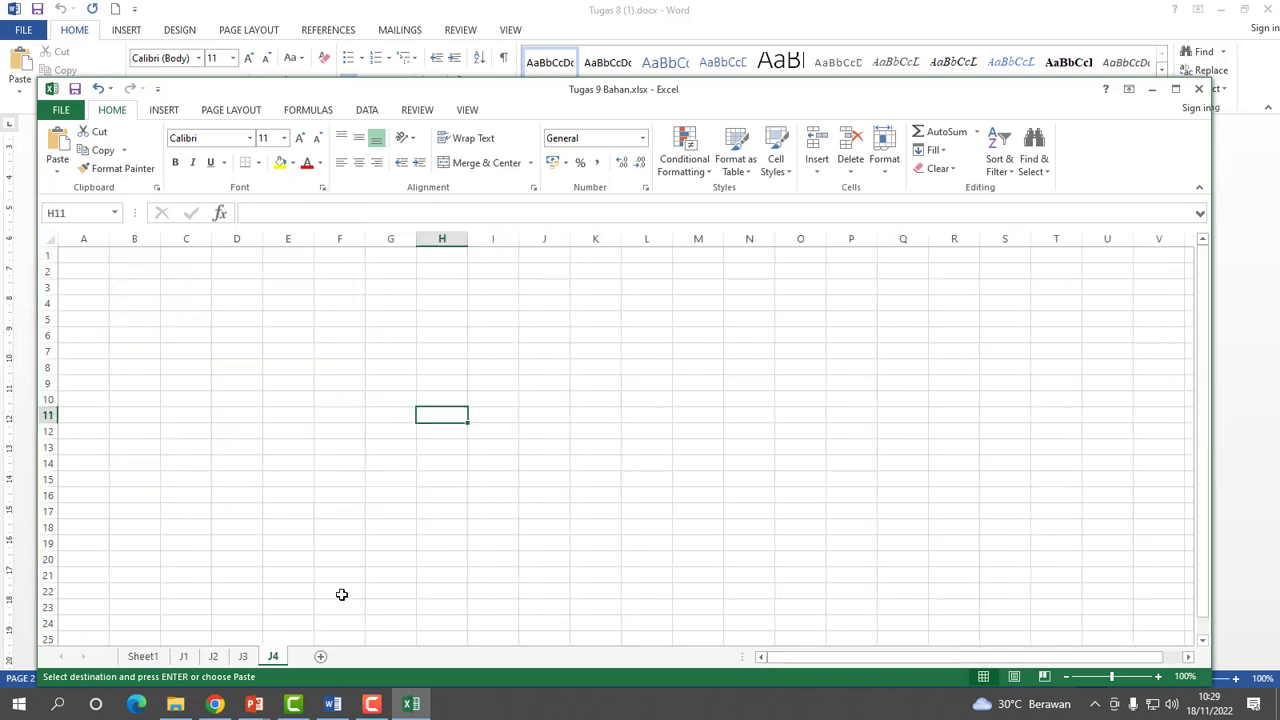
{"action": "left_click", "coordinate": [126, 274]}
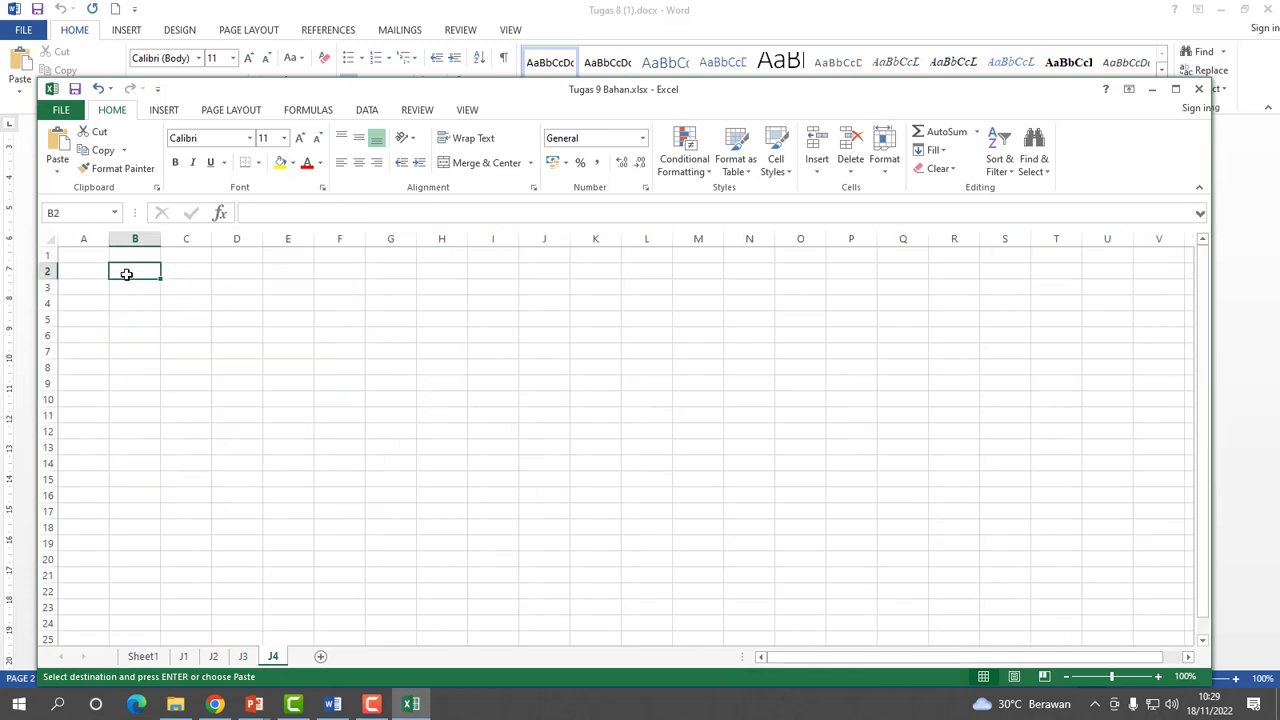
{"action": "key", "text": "ctrl+v"}
{"action": "left_click", "coordinate": [474, 484]}
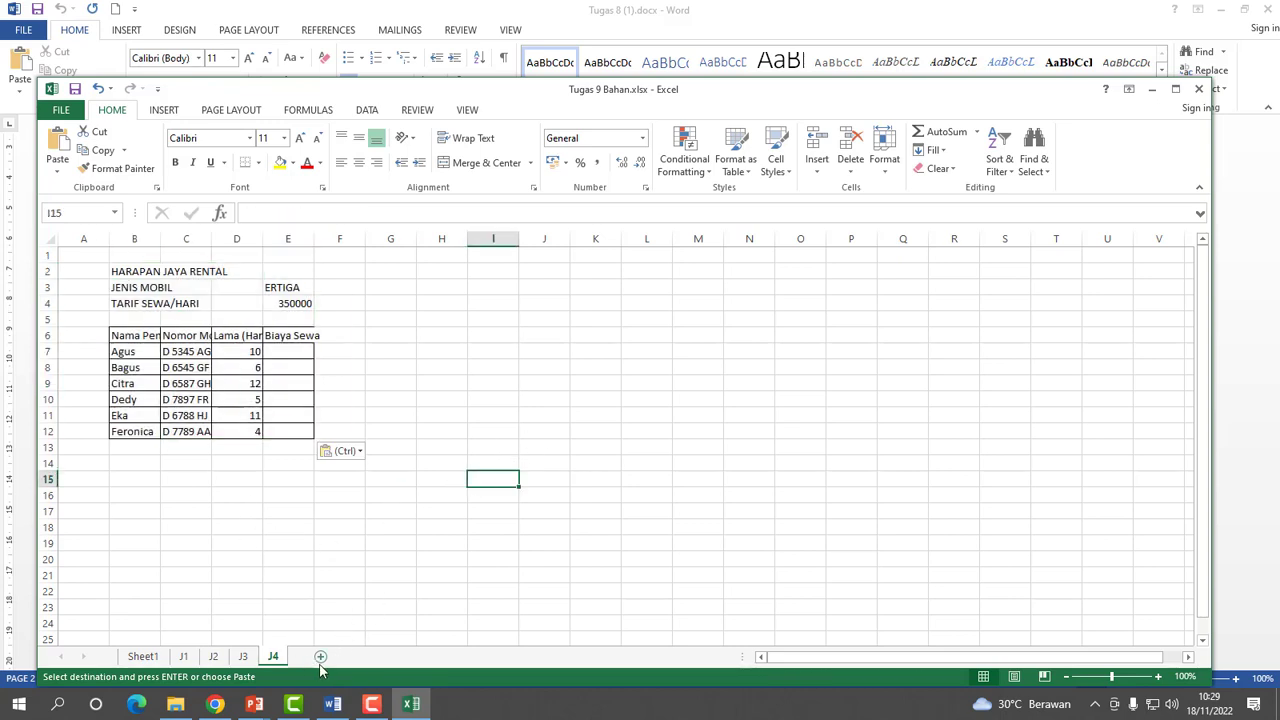
{"action": "left_click", "coordinate": [316, 528]}
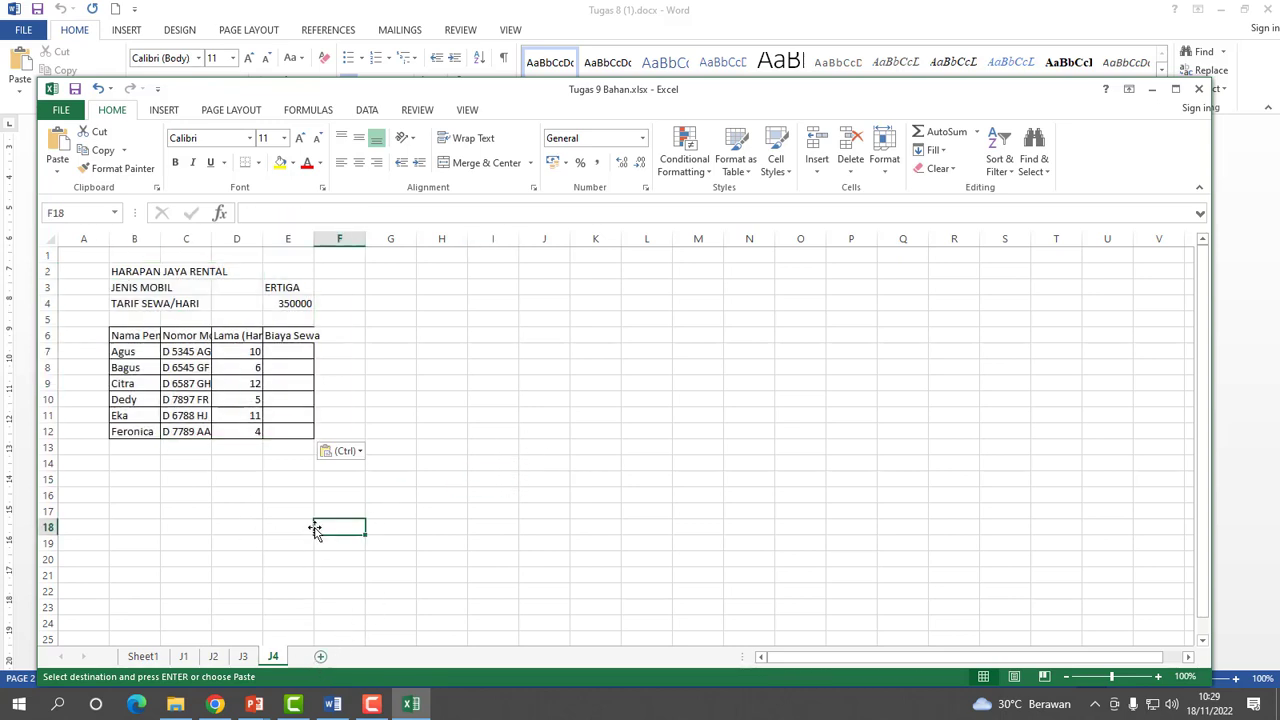
Add a new worksheet after J4 and rename it J5.
{"action": "left_click", "coordinate": [320, 662]}
{"action": "right_click", "coordinate": [316, 658]}
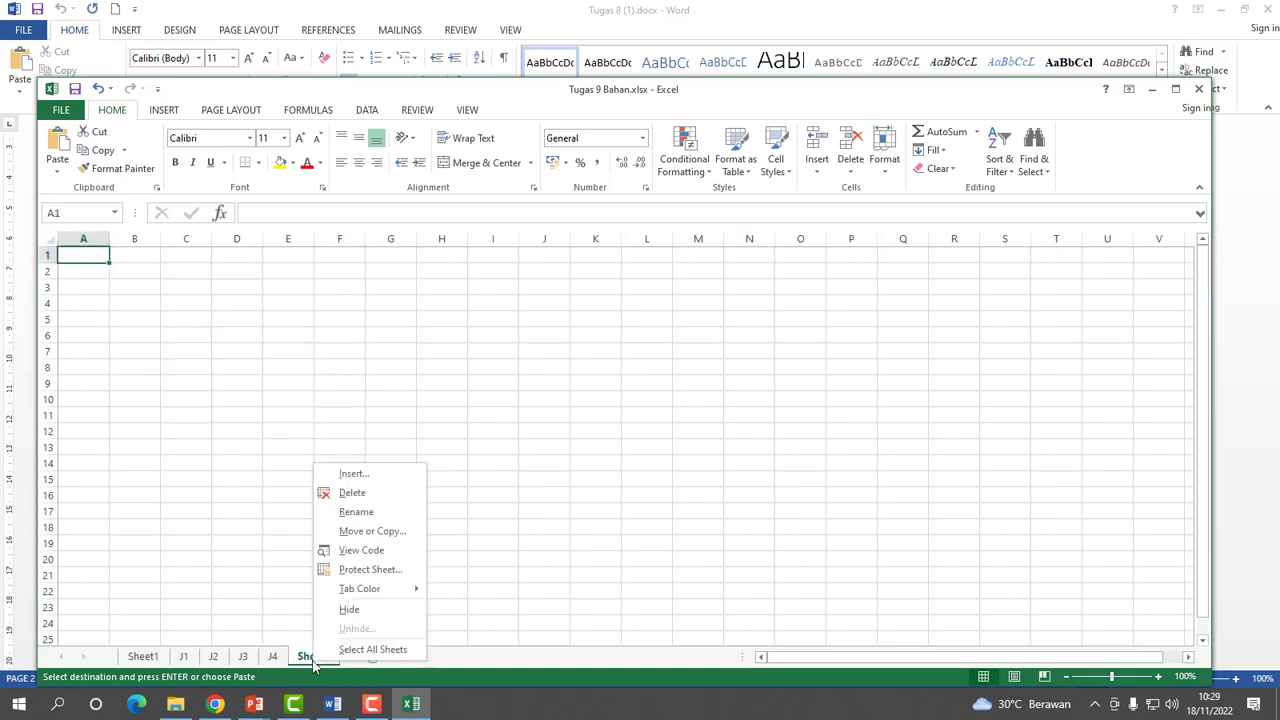
{"action": "left_click", "coordinate": [356, 513]}
{"action": "type", "text": "J5"}
{"action": "left_click", "coordinate": [358, 503]}
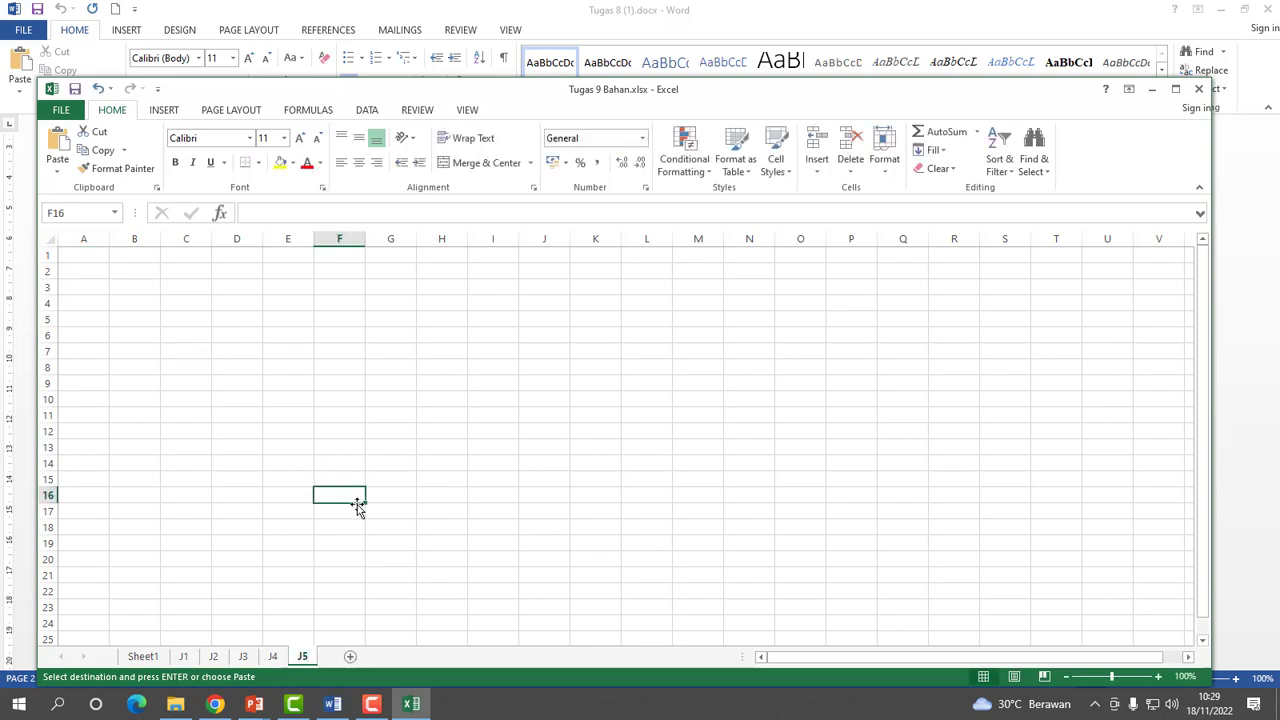
Check exercise 5 in the Word document, then switch back to Excel and copy its item, discount and transaction tables, B64:J91, from Sheet1.
{"action": "left_click", "coordinate": [143, 656]}
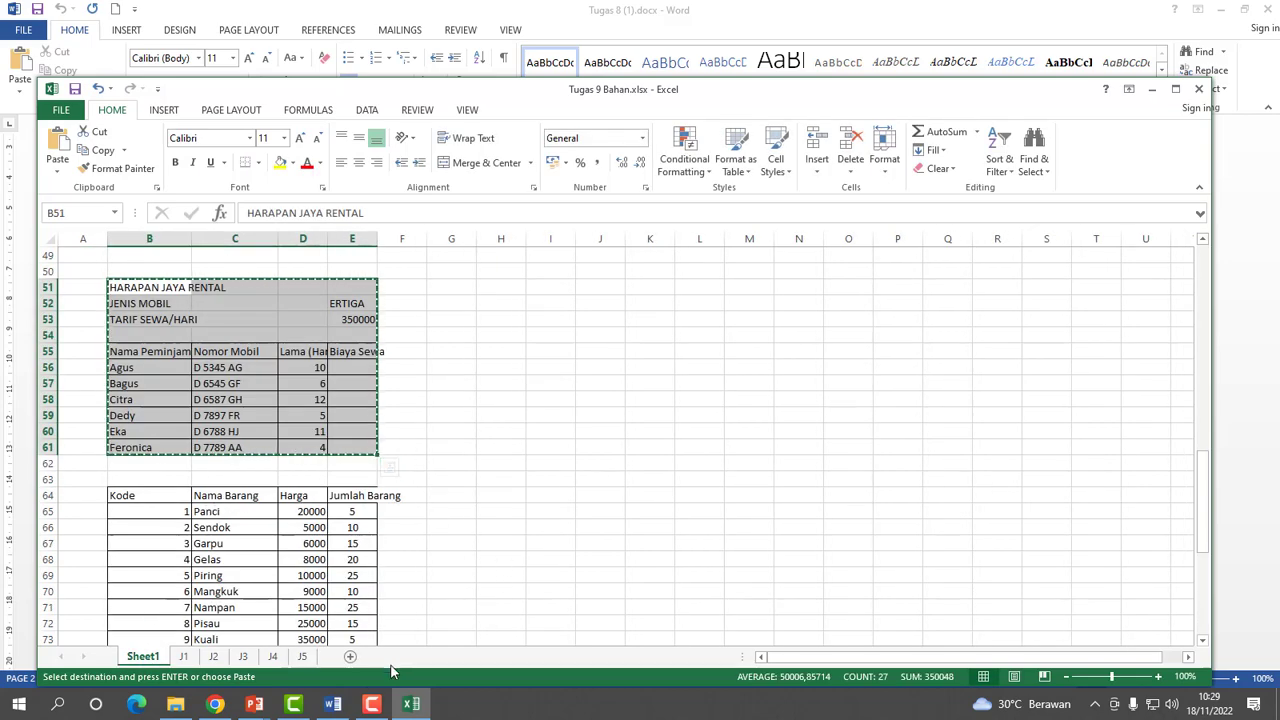
{"action": "left_click", "coordinate": [333, 704]}
{"action": "scroll", "coordinate": [508, 551], "scroll_direction": "down", "scroll_amount": 3}
{"action": "scroll", "coordinate": [508, 551], "scroll_direction": "down", "scroll_amount": 3}
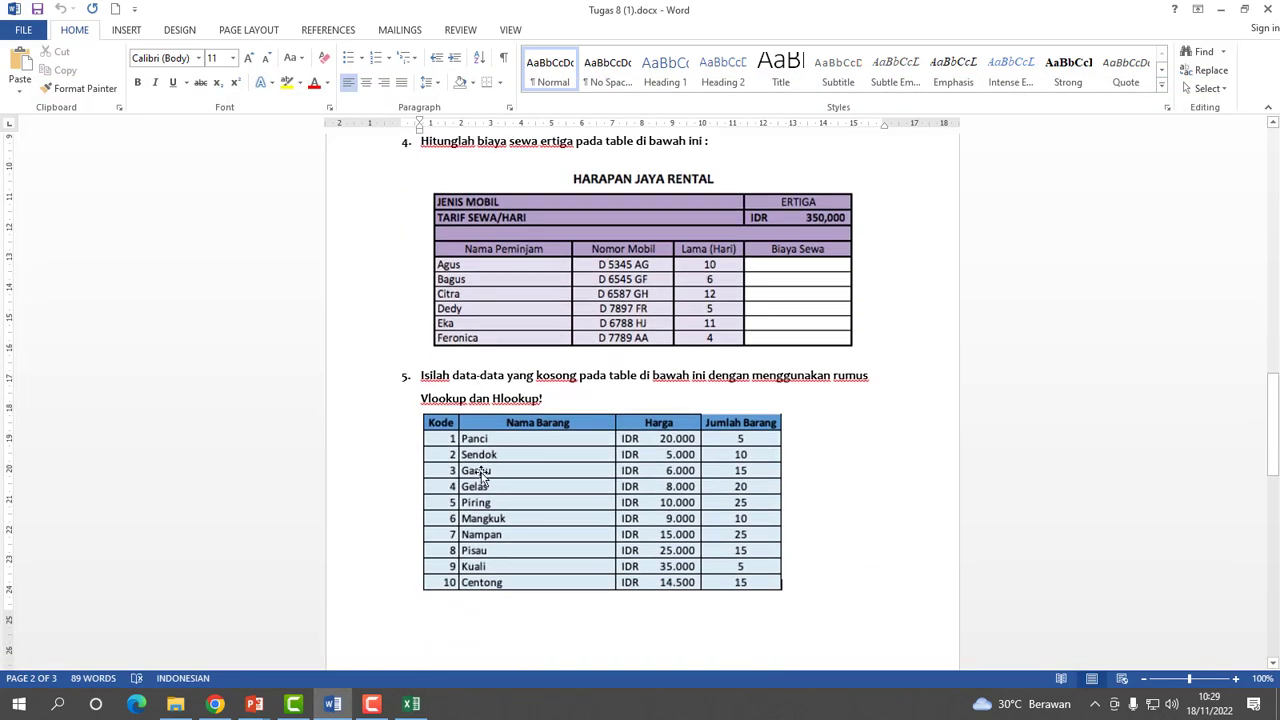
{"action": "scroll", "coordinate": [562, 363], "scroll_direction": "down", "scroll_amount": 10}
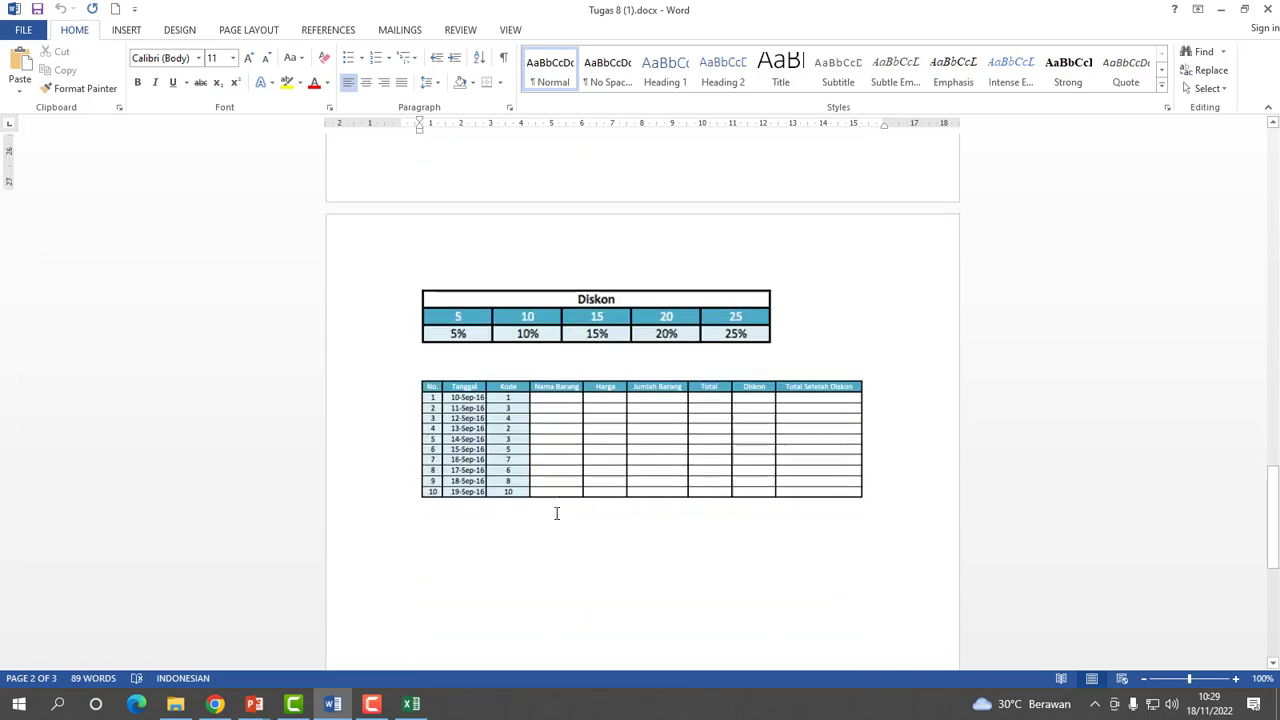
{"action": "left_click", "coordinate": [410, 706]}
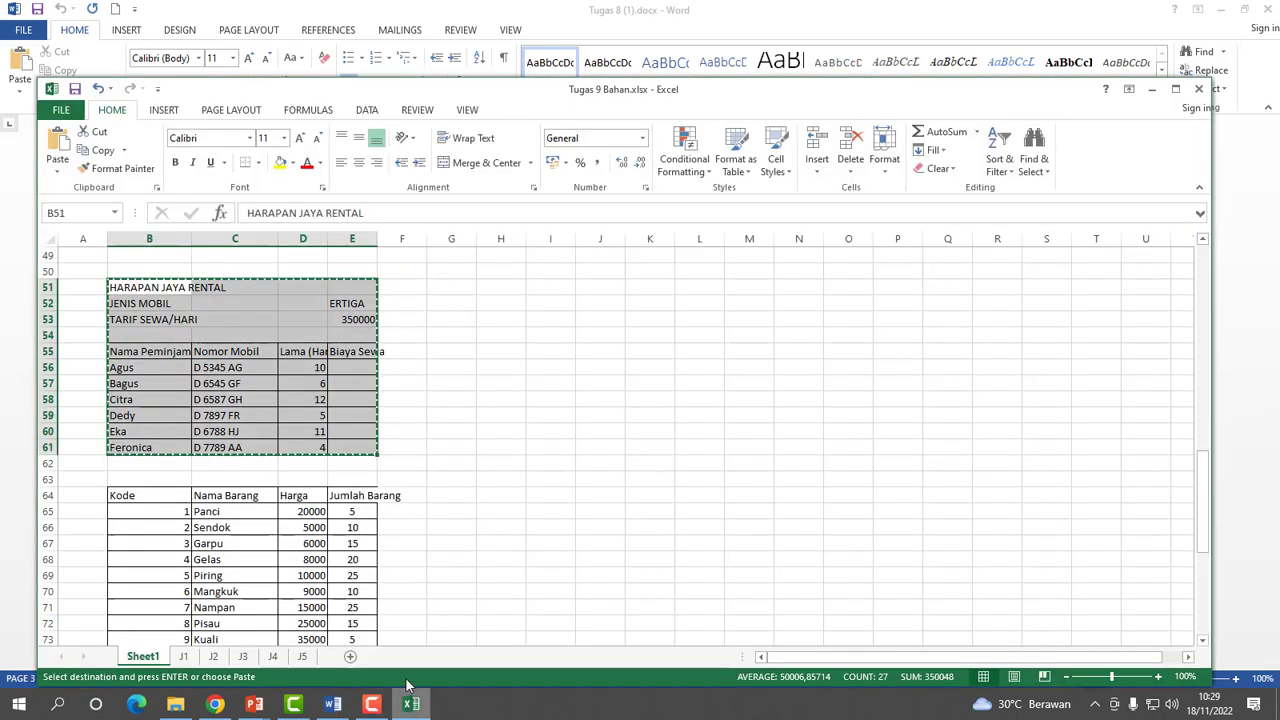
{"action": "left_click_drag", "start_coordinate": [115, 497], "coordinate": [591, 607]}
{"action": "key", "text": "ctrl+c"}
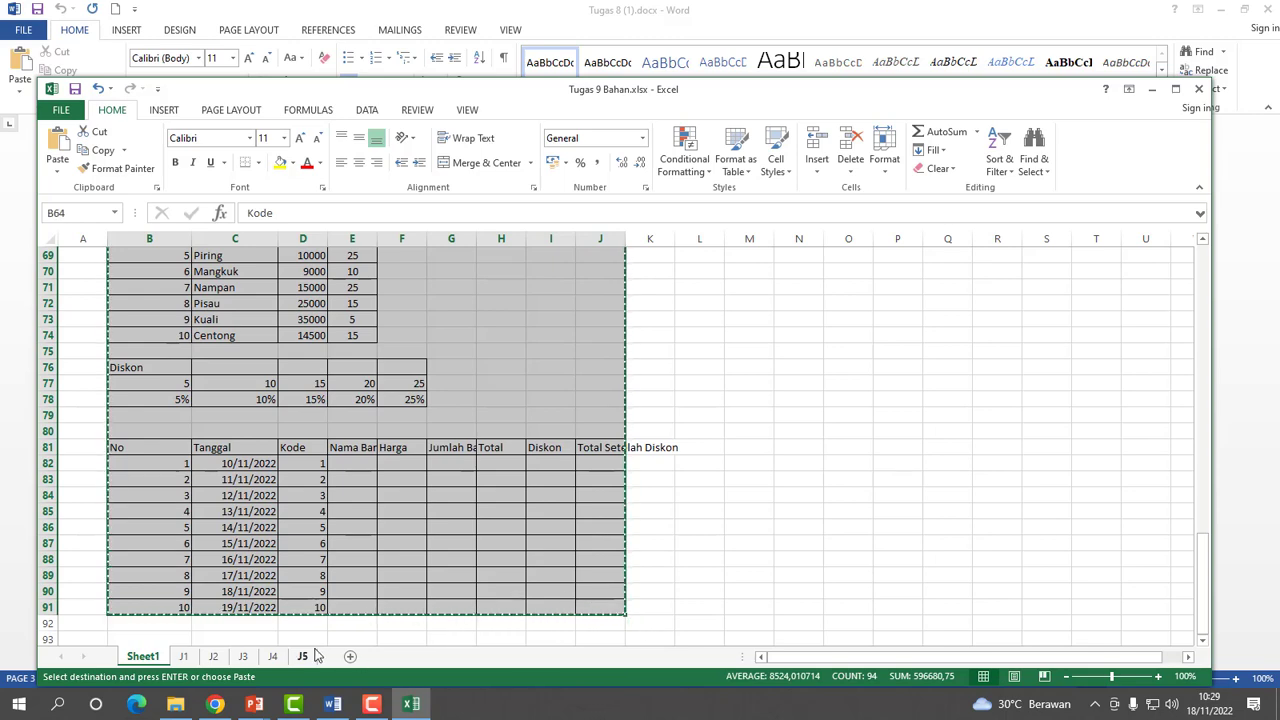
Paste the exercise 5 item, discount and transaction tables into sheet J5 starting at B2.
{"action": "left_click", "coordinate": [303, 656]}
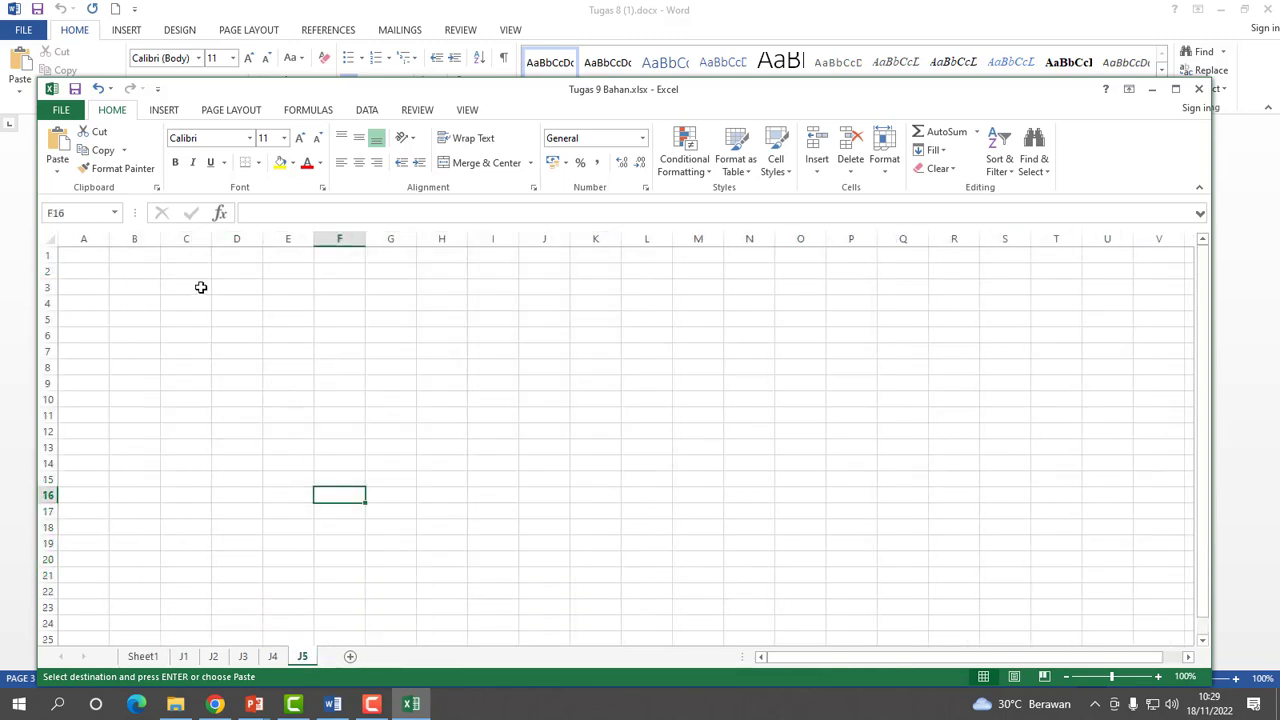
{"action": "left_click", "coordinate": [142, 274]}
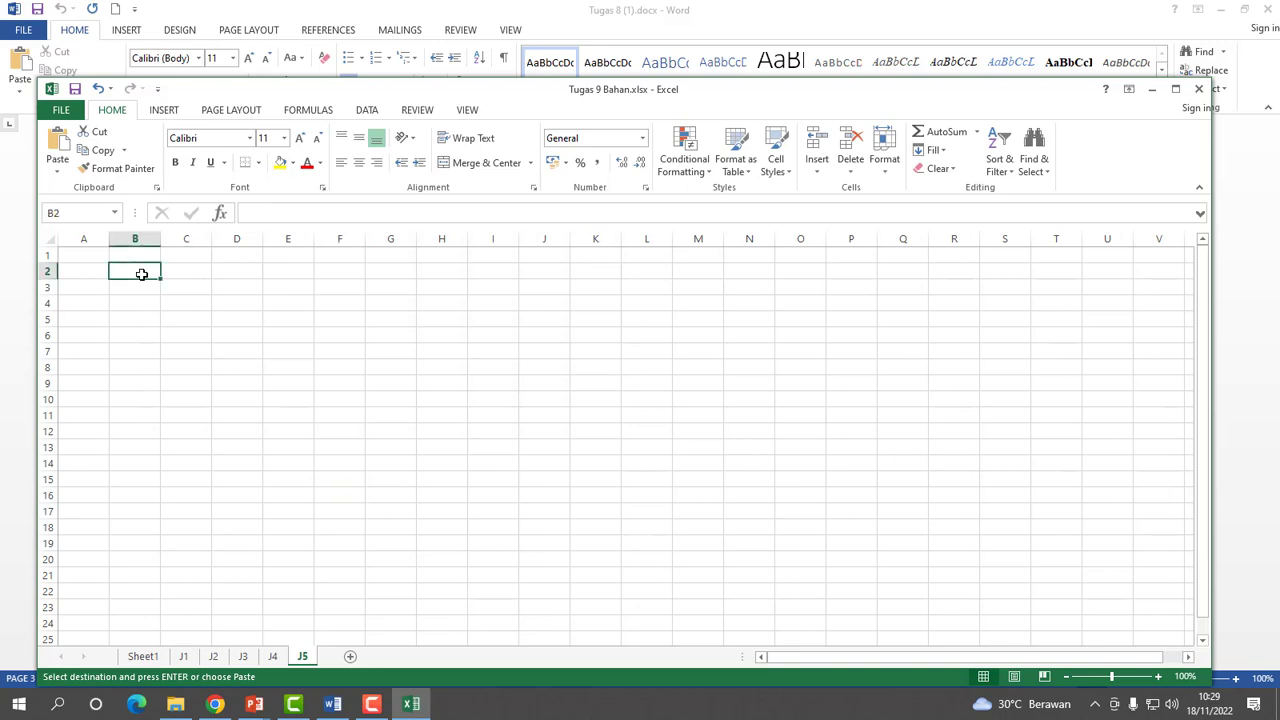
{"action": "key", "text": "ctrl+v"}
{"action": "left_click", "coordinate": [734, 368]}
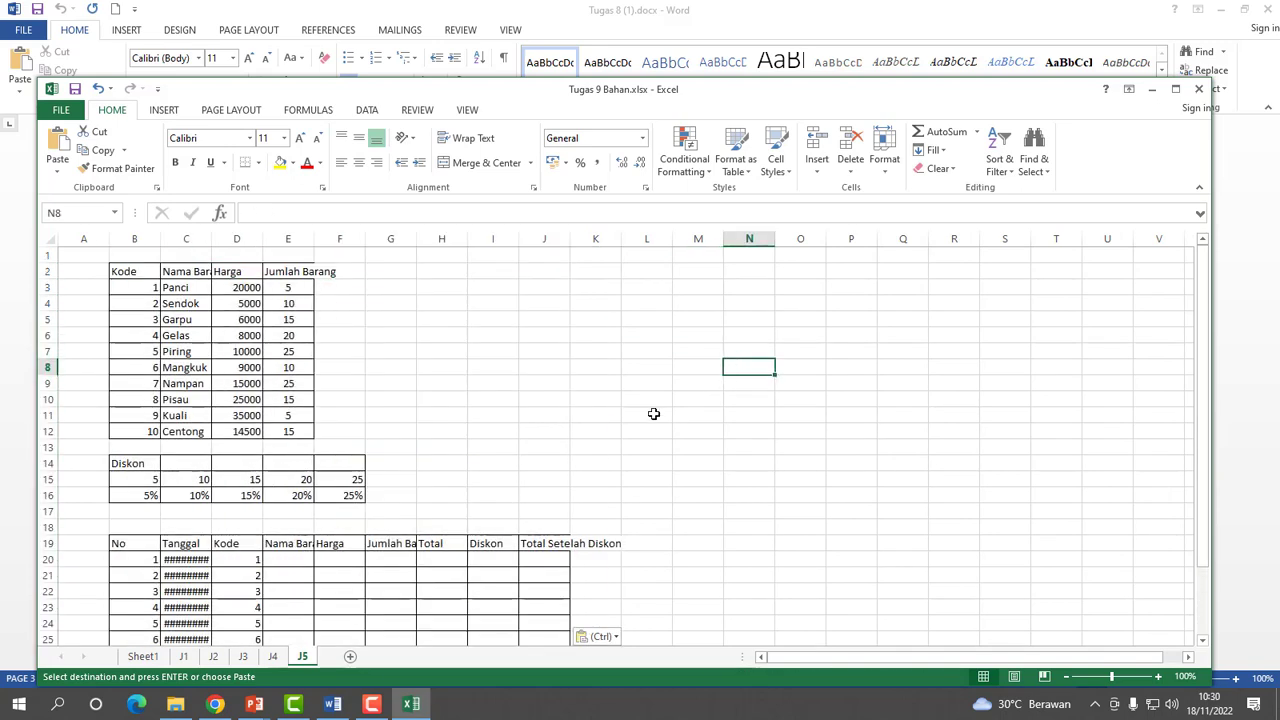
Switch to the Word document and go back to the instructions for exercise 1 of Latihan Modul 8.
{"action": "left_click", "coordinate": [333, 703]}
{"action": "scroll", "coordinate": [854, 360], "scroll_direction": "up", "scroll_amount": 20}
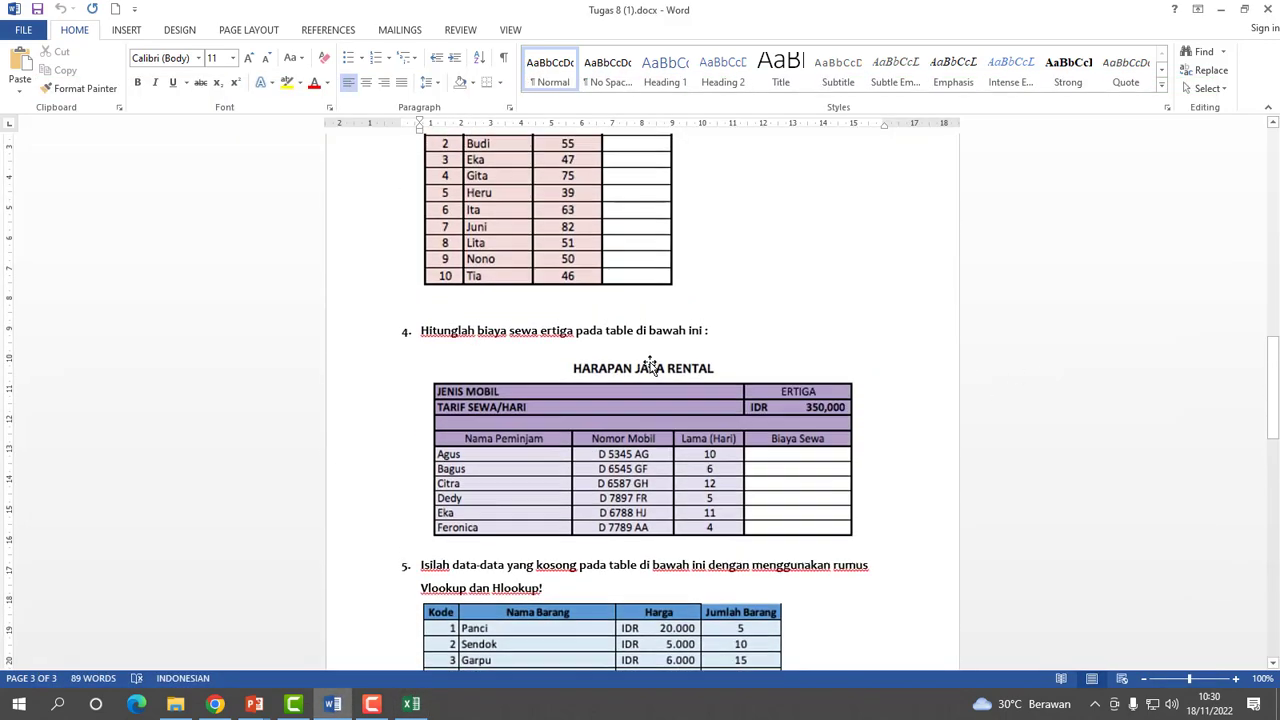
{"action": "scroll", "coordinate": [933, 401], "scroll_direction": "up", "scroll_amount": 5}
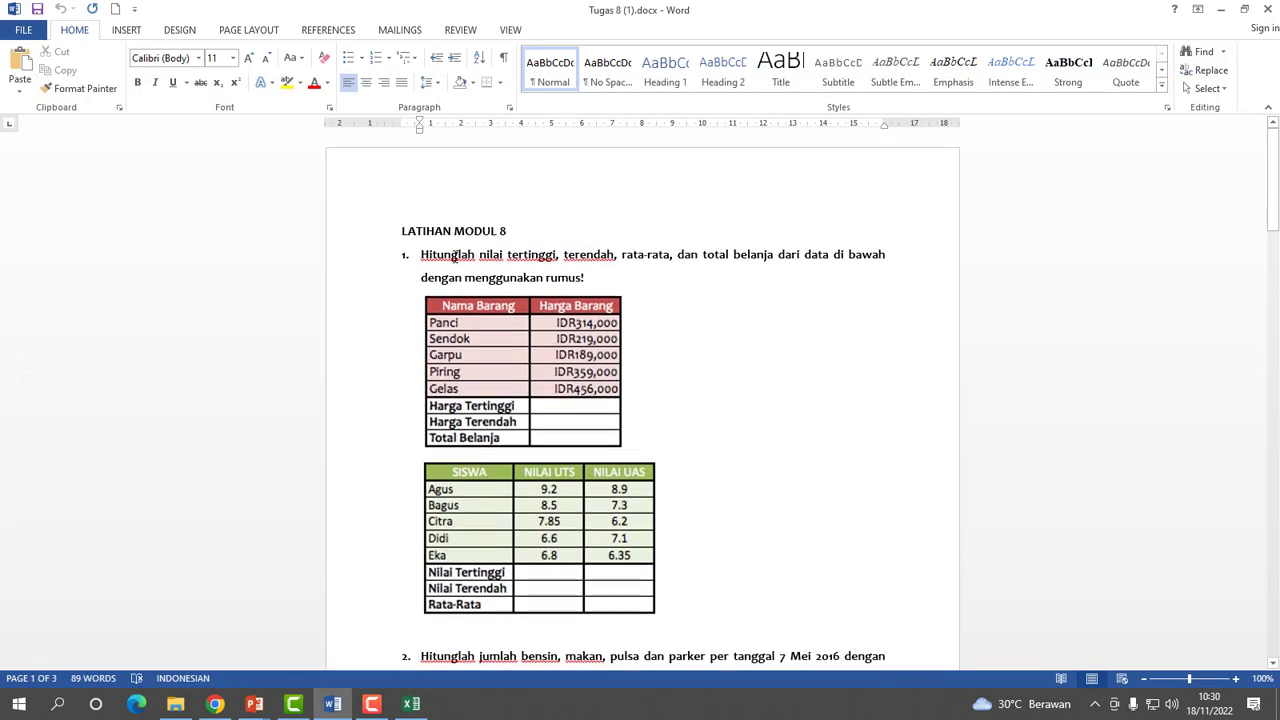
Review the exercise 1 instruction in the Word document, then switch to Excel and open sheet J1.
{"action": "left_click_drag", "start_coordinate": [421, 256], "coordinate": [600, 277]}
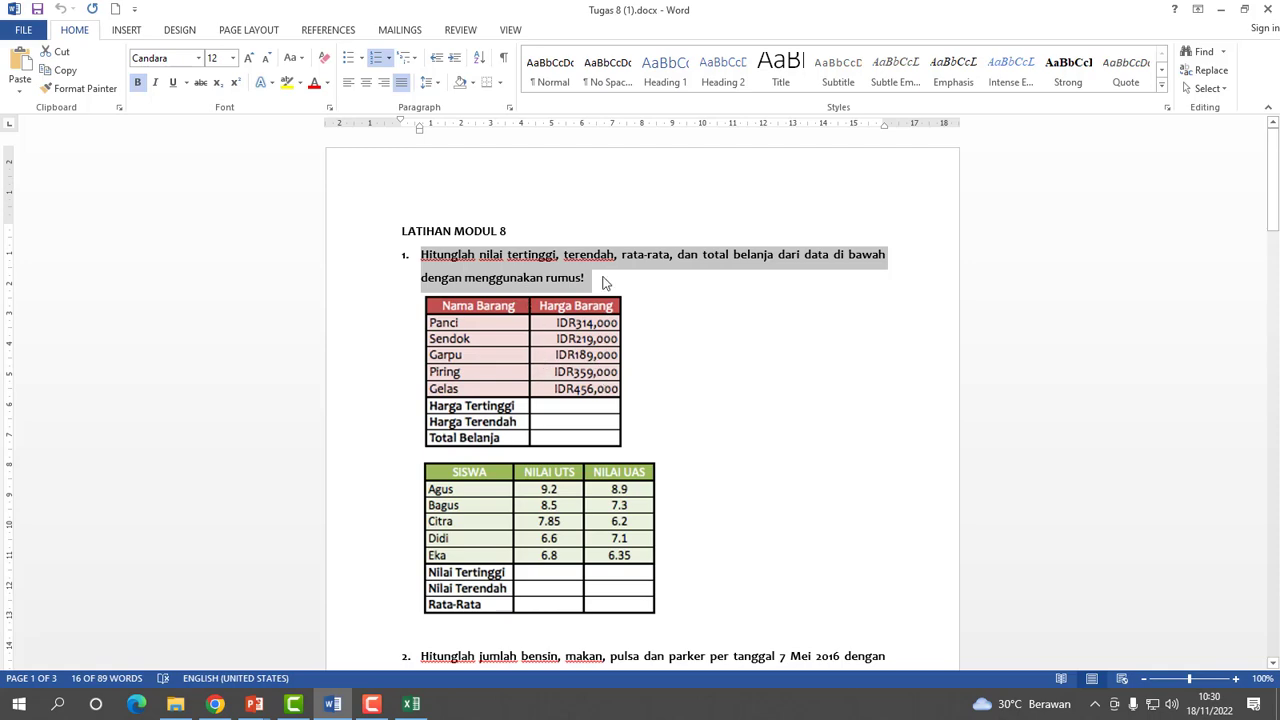
{"action": "left_click", "coordinate": [411, 703]}
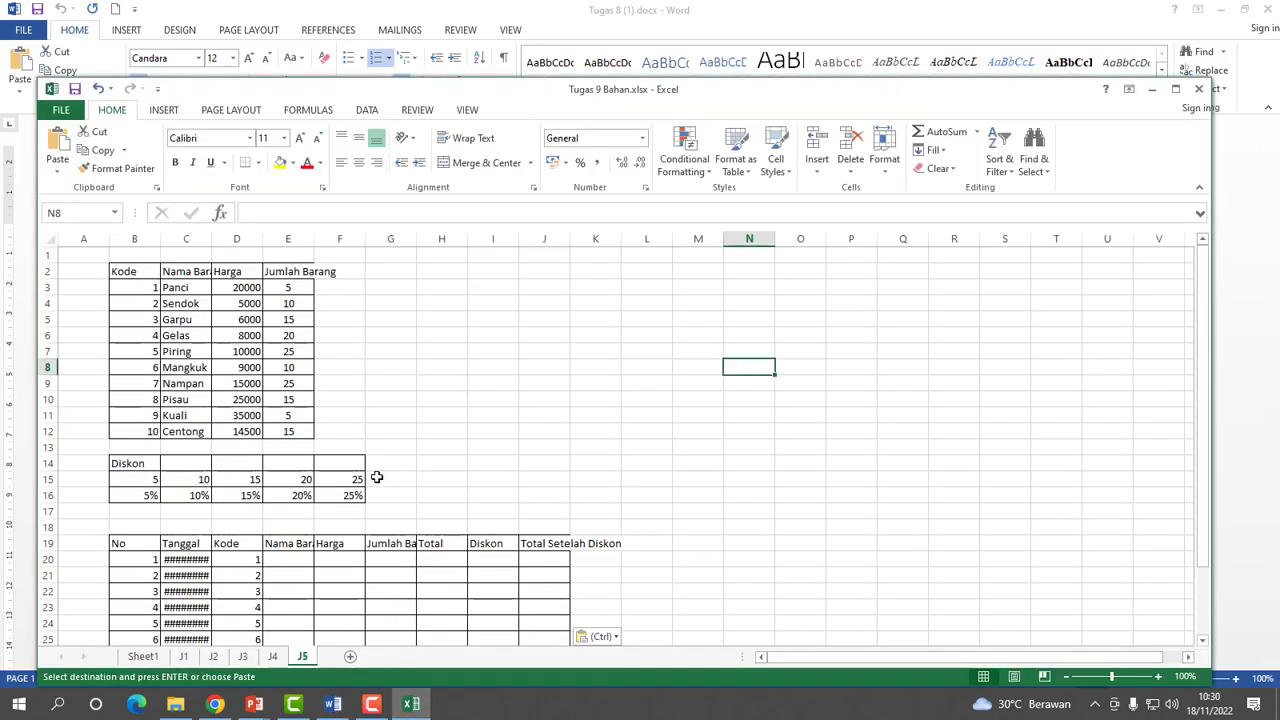
{"action": "left_click", "coordinate": [183, 658]}
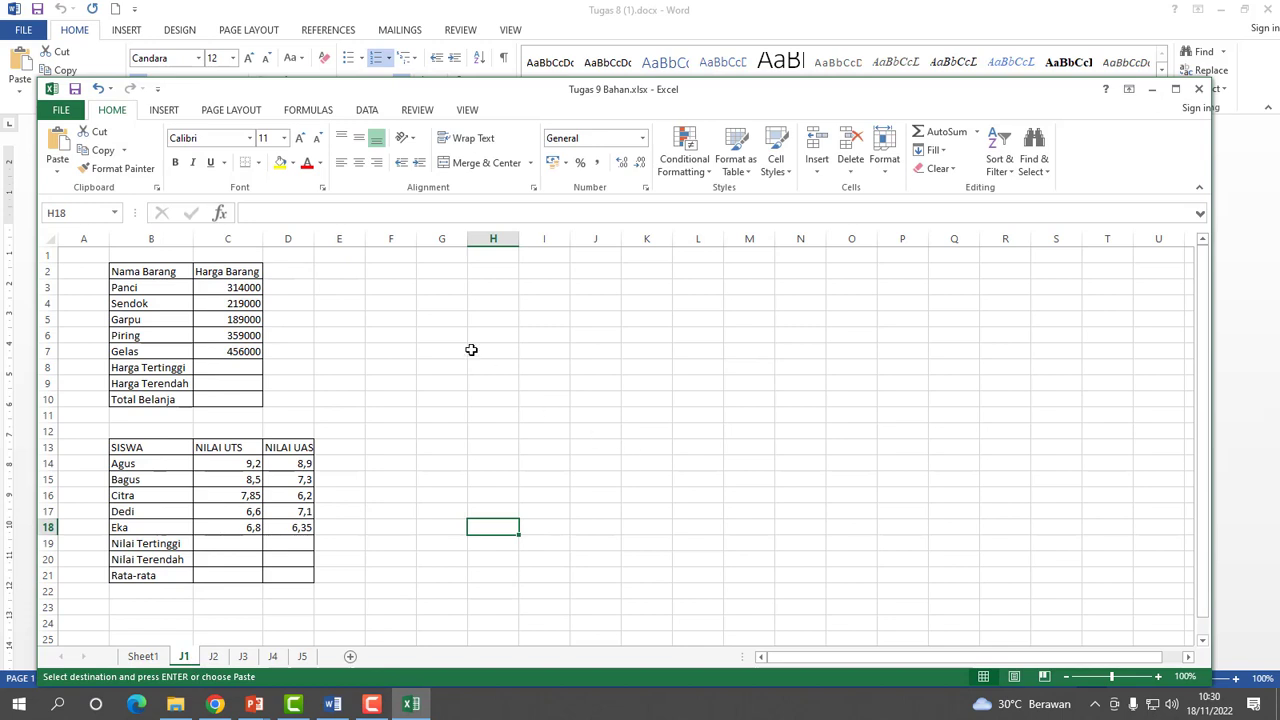
Widen columns B and C on sheet J1.
{"action": "left_click", "coordinate": [122, 271]}
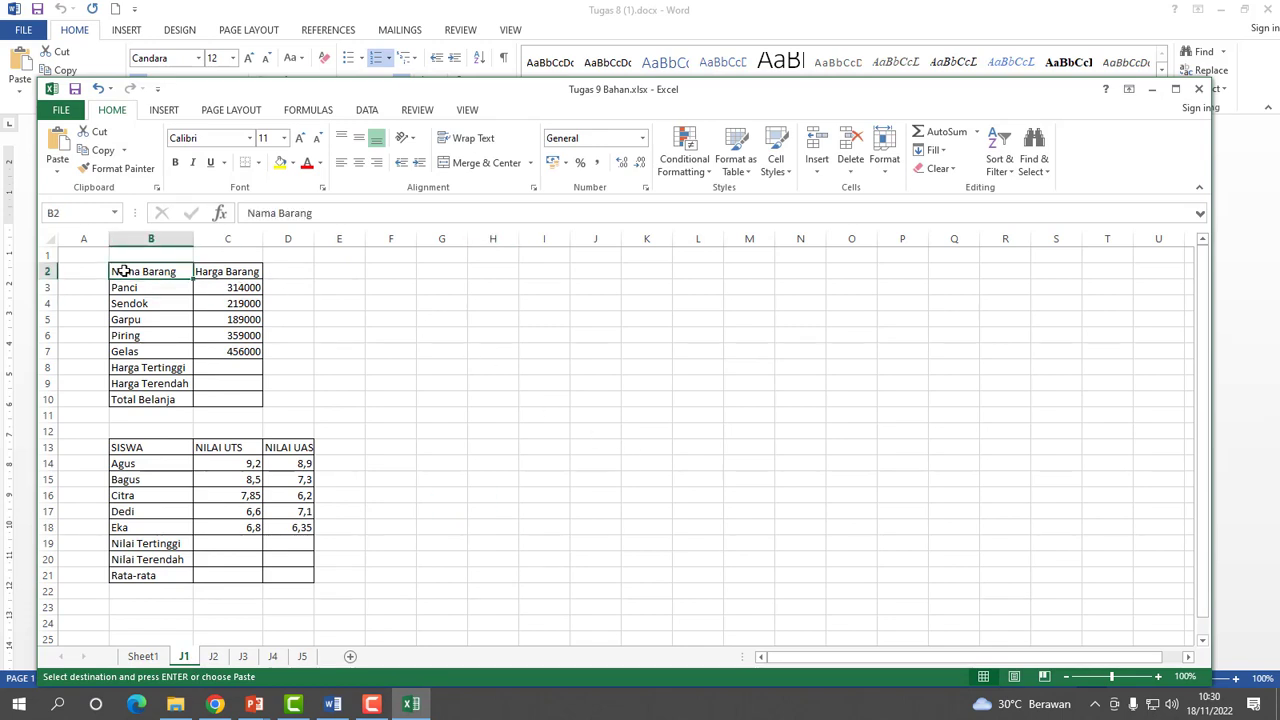
{"action": "left_click_drag", "start_coordinate": [196, 243], "coordinate": [348, 239]}
{"action": "left_click", "coordinate": [237, 272]}
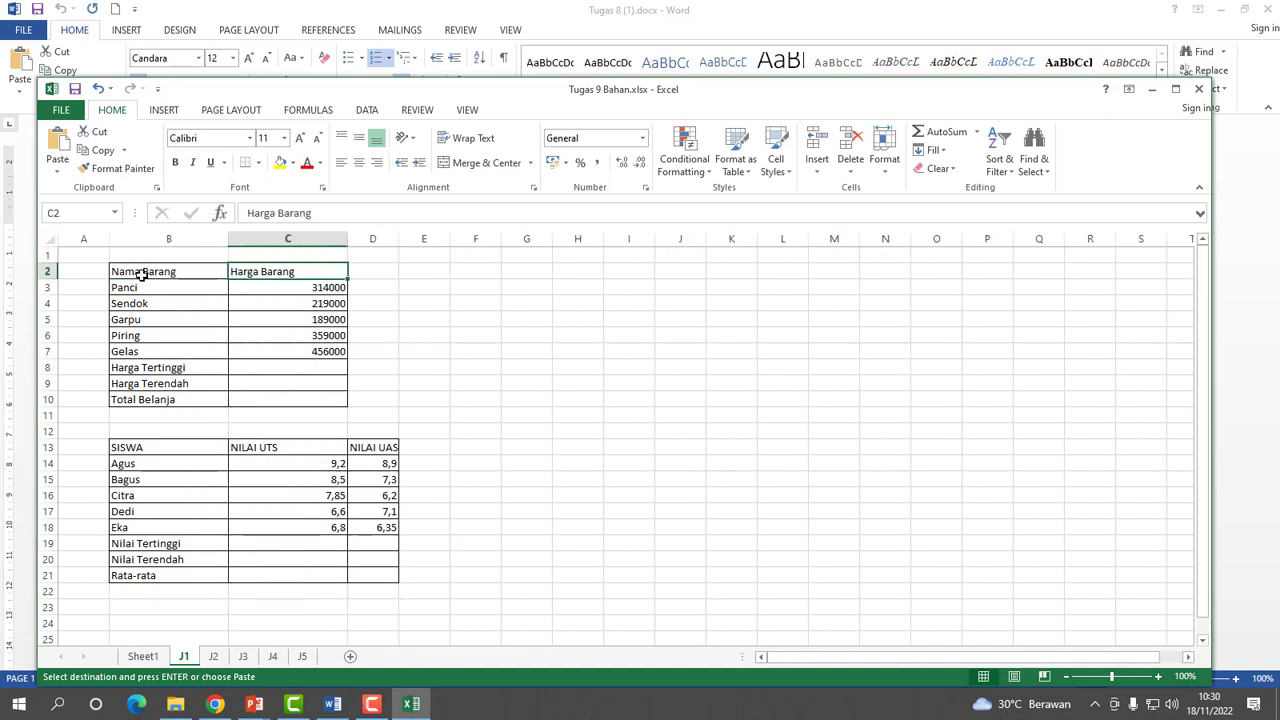
Centre the Nama Barang and Harga Barang headers in B2:C2 and fill them with the theme blue.
{"action": "left_click_drag", "start_coordinate": [131, 266], "coordinate": [248, 271]}
{"action": "left_click", "coordinate": [358, 162]}
{"action": "left_click", "coordinate": [292, 163]}
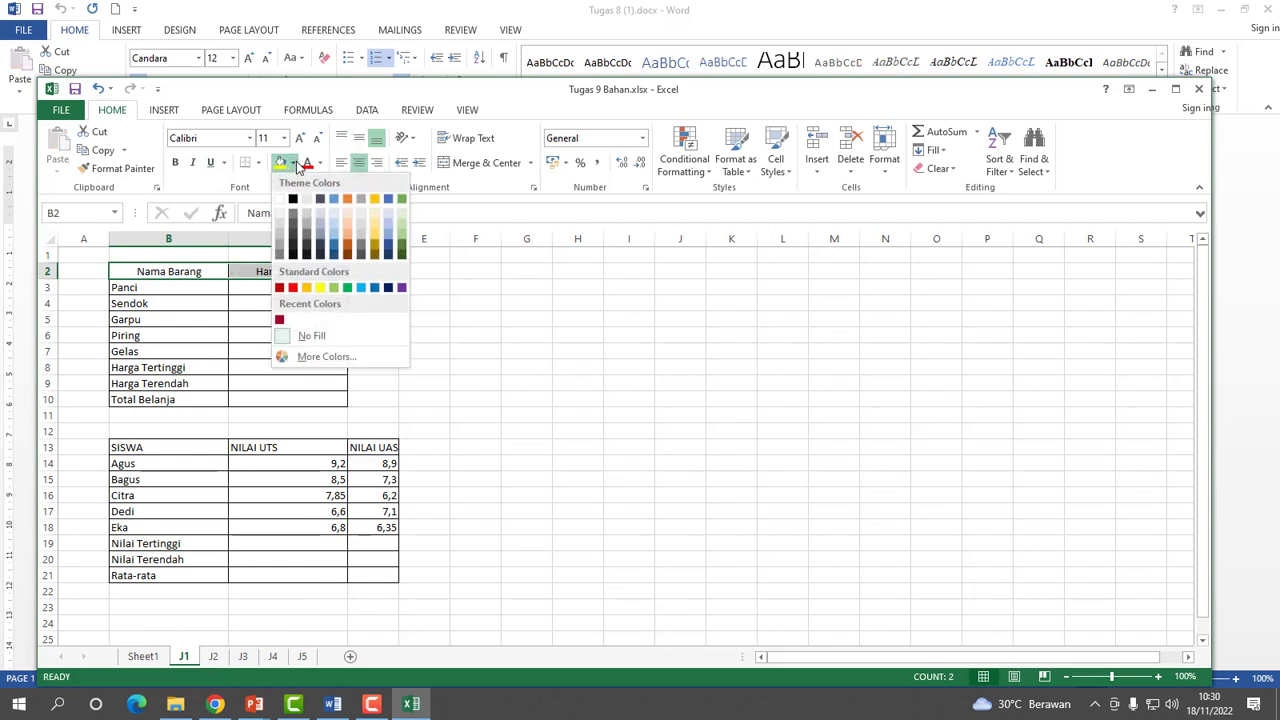
{"action": "left_click", "coordinate": [338, 201]}
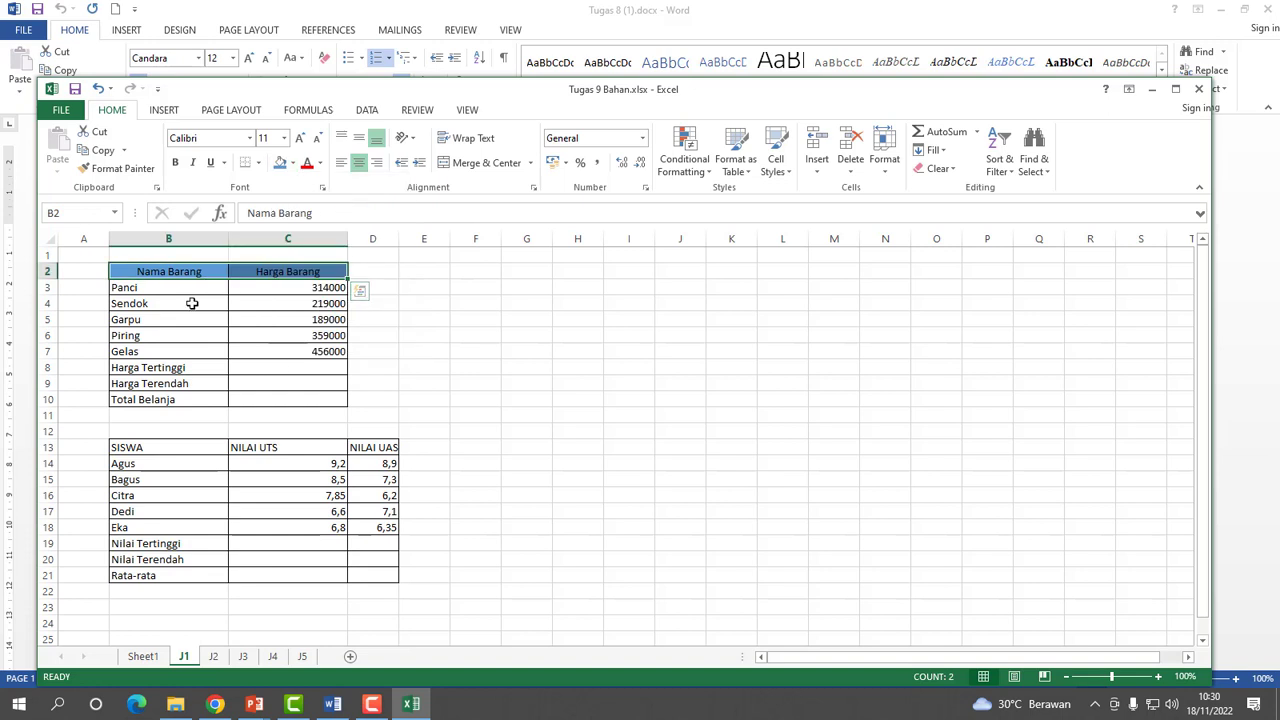
Fill the item rows B3:C7, Panci to Gelas, with the lightest shade of the theme blue.
{"action": "left_click_drag", "start_coordinate": [152, 289], "coordinate": [315, 352]}
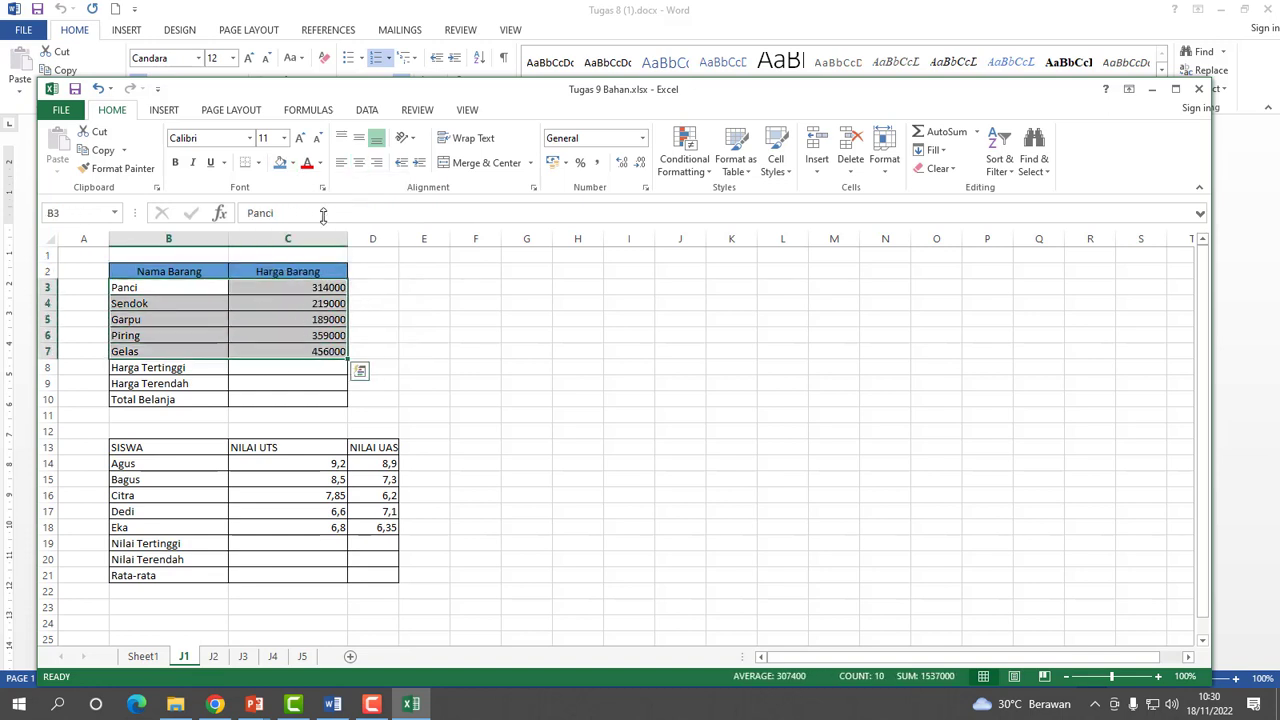
{"action": "left_click", "coordinate": [293, 164]}
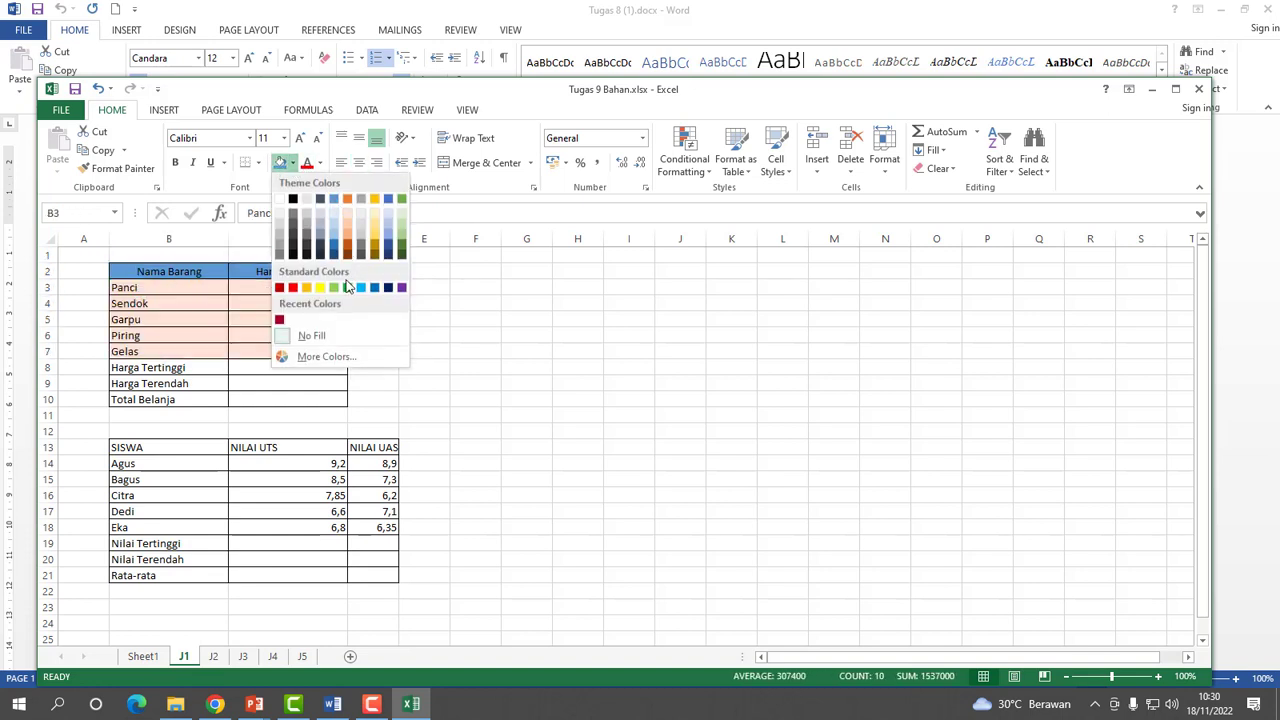
{"action": "left_click", "coordinate": [333, 215]}
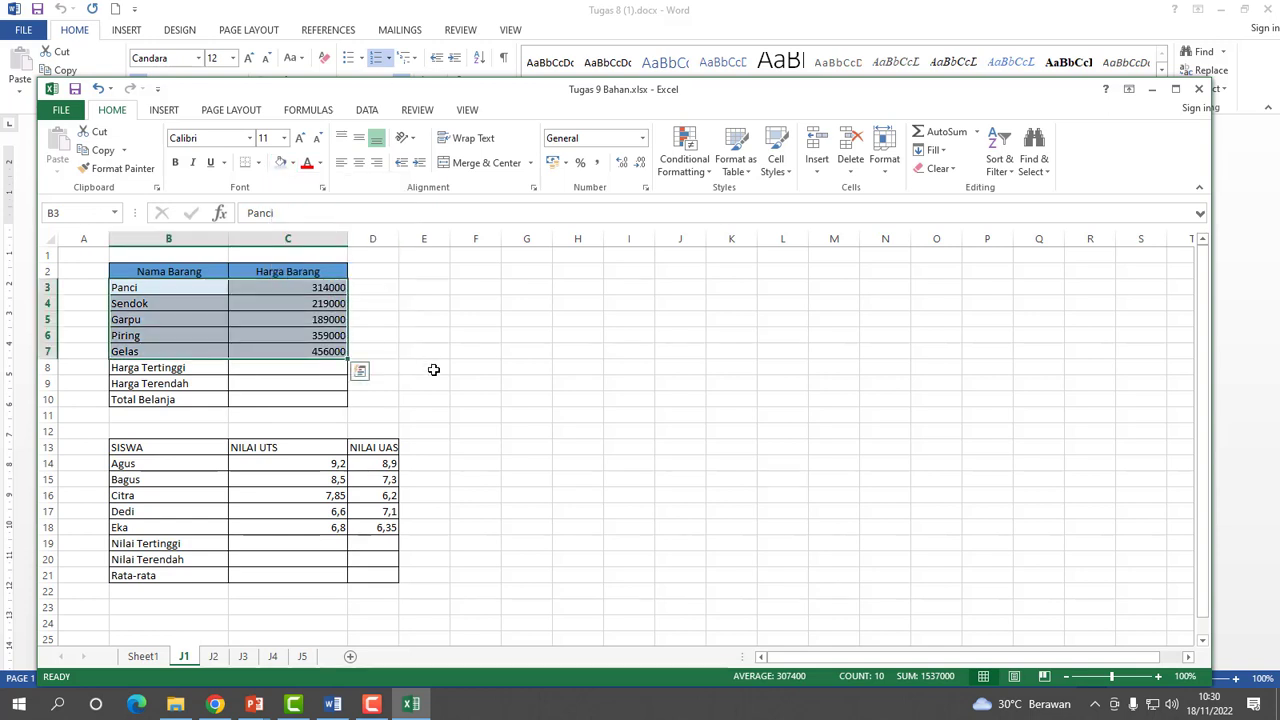
{"action": "left_click", "coordinate": [428, 368]}
Centre the SISWA table headers in B13:D13 and fill them with the theme blue, widening column D as well.
{"action": "left_click_drag", "start_coordinate": [128, 450], "coordinate": [370, 442]}
{"action": "left_click", "coordinate": [359, 163]}
{"action": "left_click_drag", "start_coordinate": [396, 238], "coordinate": [461, 238]}
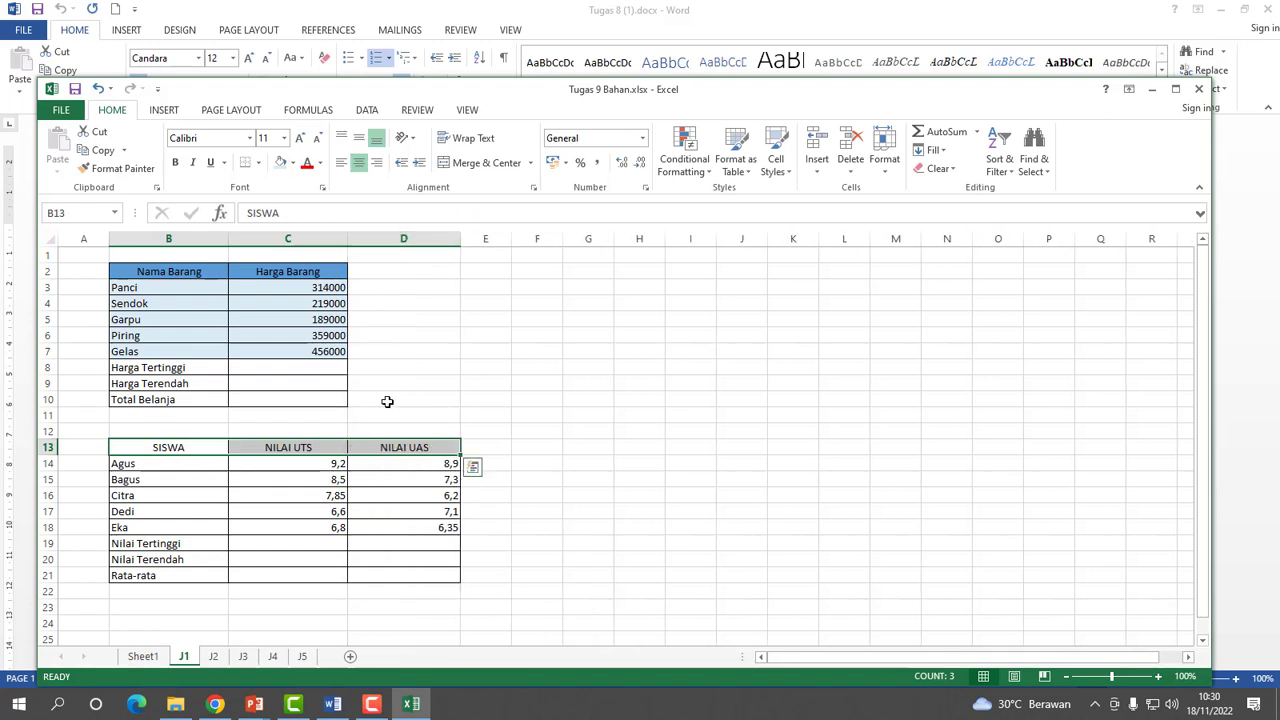
{"action": "left_click", "coordinate": [294, 164]}
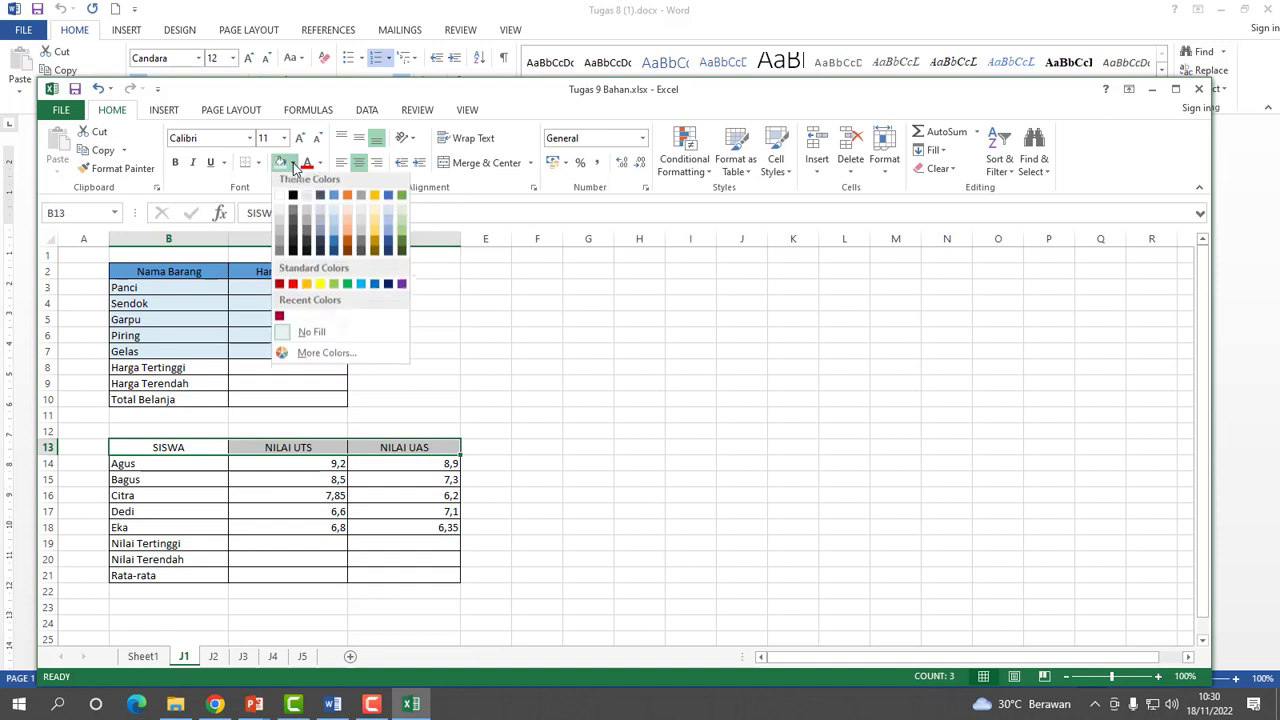
{"action": "left_click", "coordinate": [334, 200]}
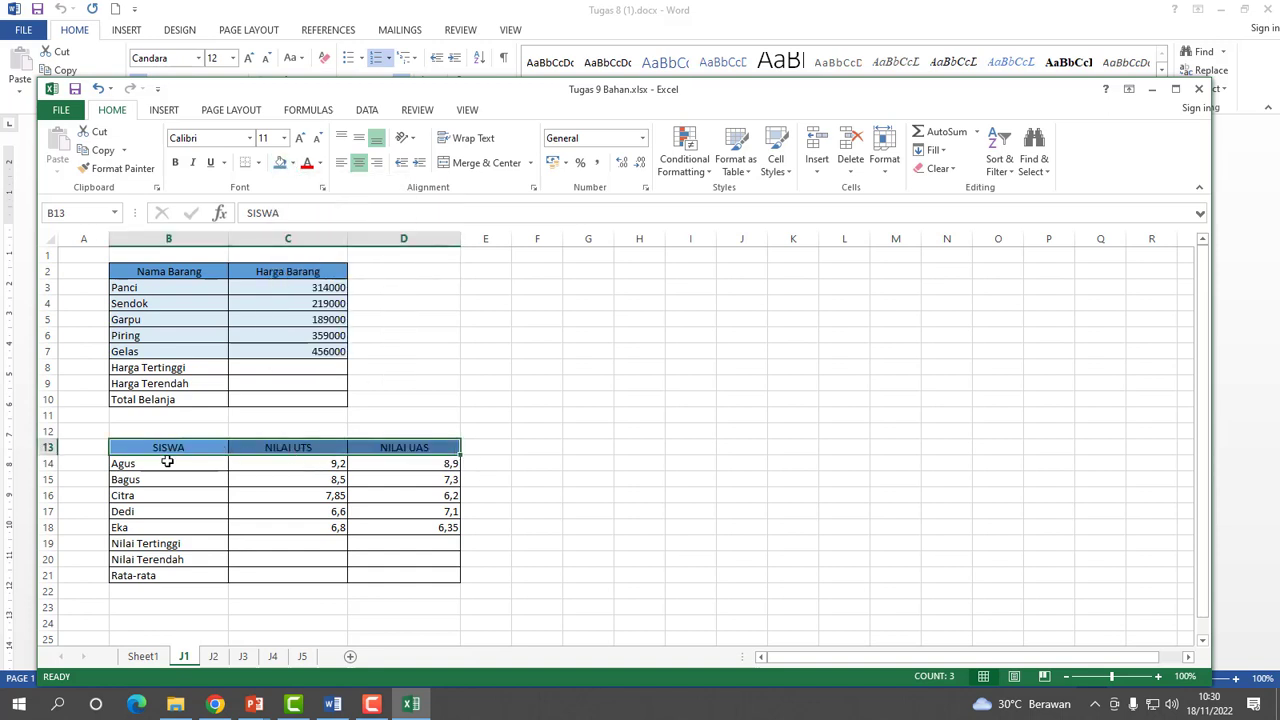
Fill the student rows B14:D18 with the lightest theme blue and centre the scores in C14:D18.
{"action": "left_click_drag", "start_coordinate": [120, 463], "coordinate": [423, 529]}
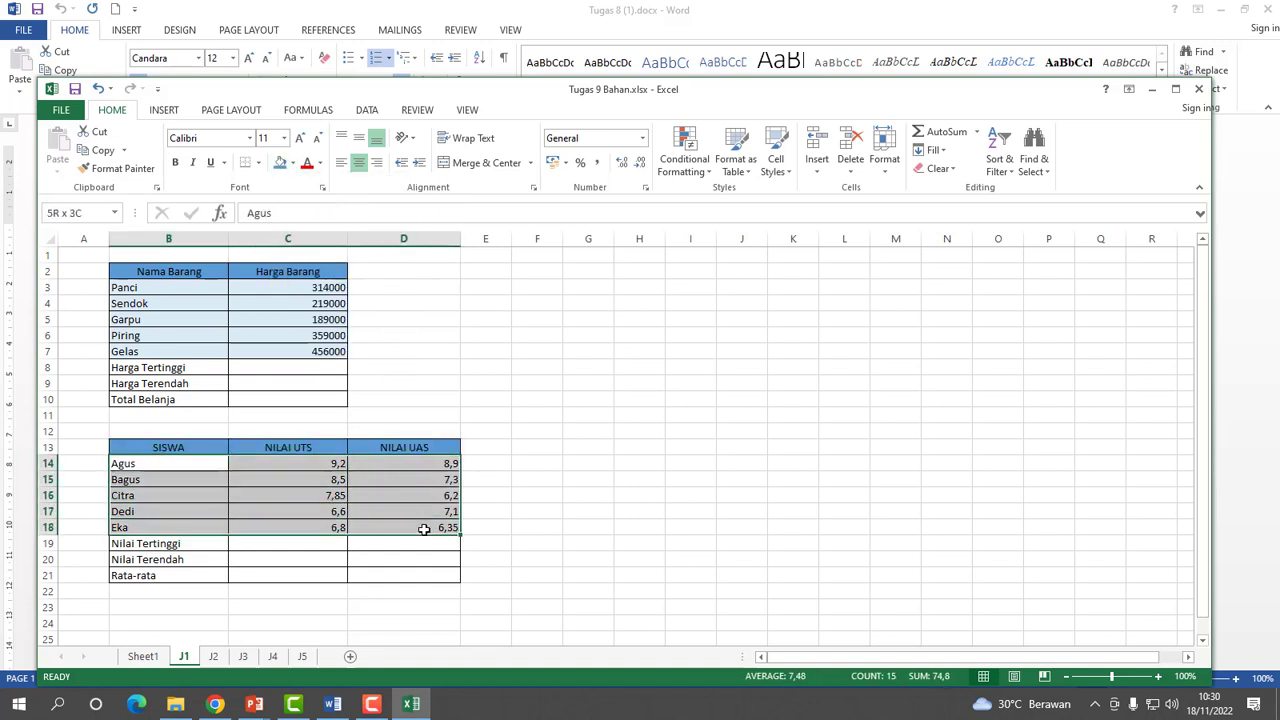
{"action": "left_click", "coordinate": [292, 164]}
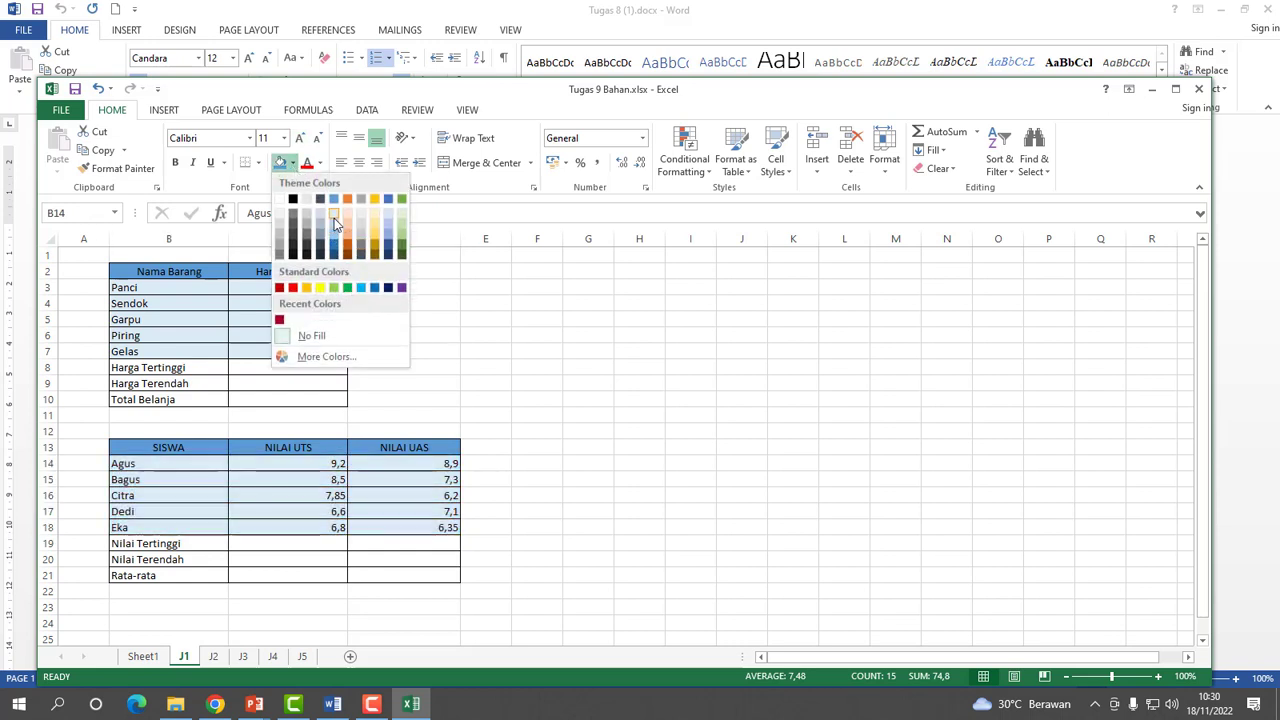
{"action": "left_click", "coordinate": [334, 218]}
{"action": "left_click", "coordinate": [533, 364]}
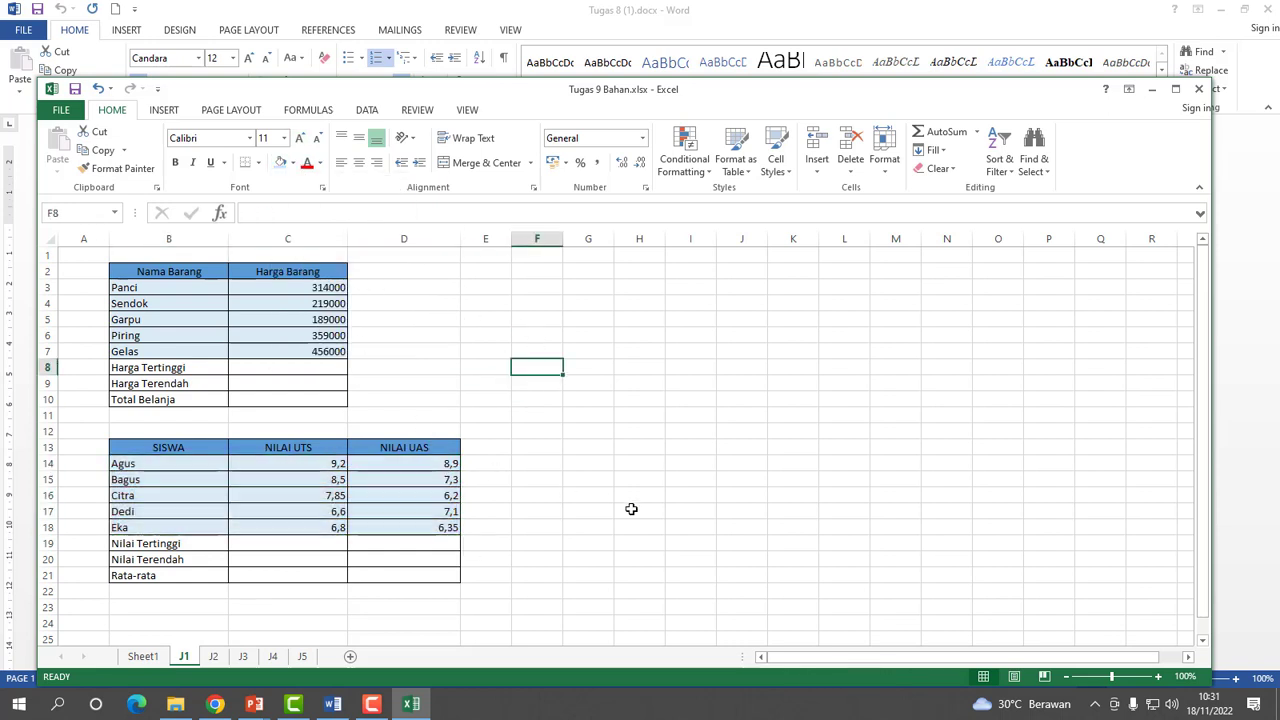
{"action": "left_click_drag", "start_coordinate": [343, 466], "coordinate": [446, 528]}
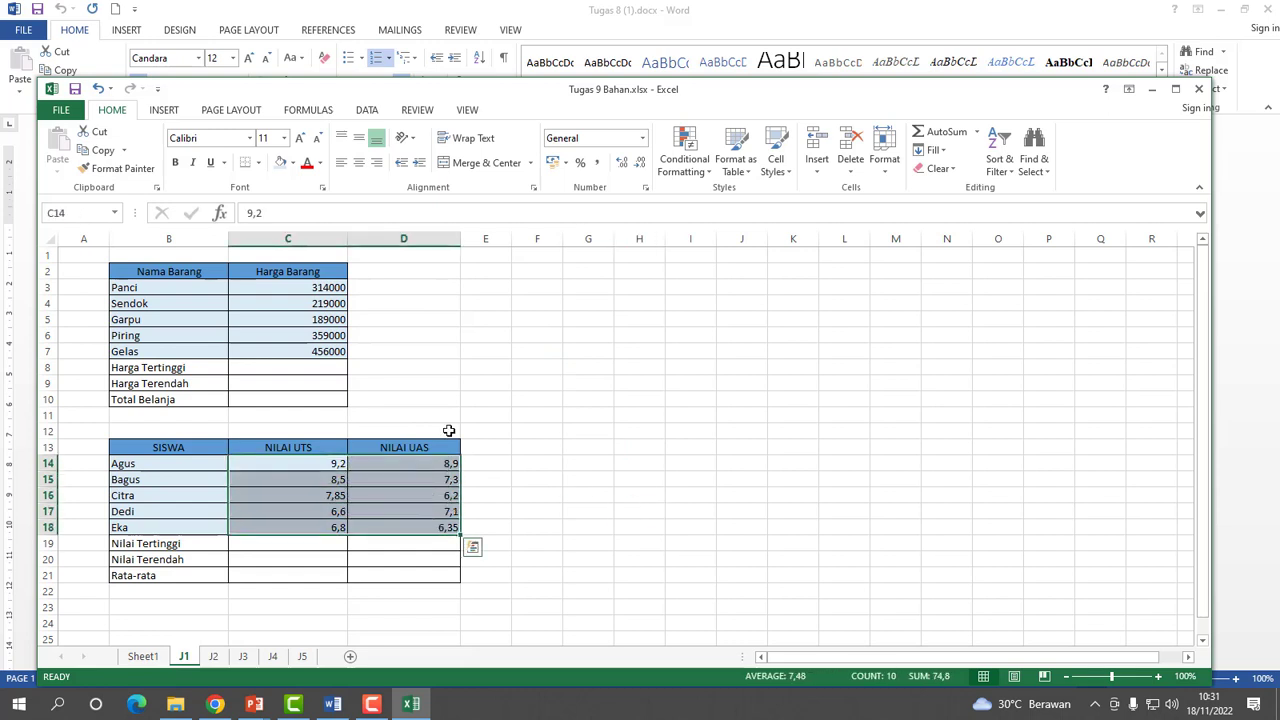
{"action": "left_click", "coordinate": [357, 164]}
{"action": "left_click", "coordinate": [588, 414]}
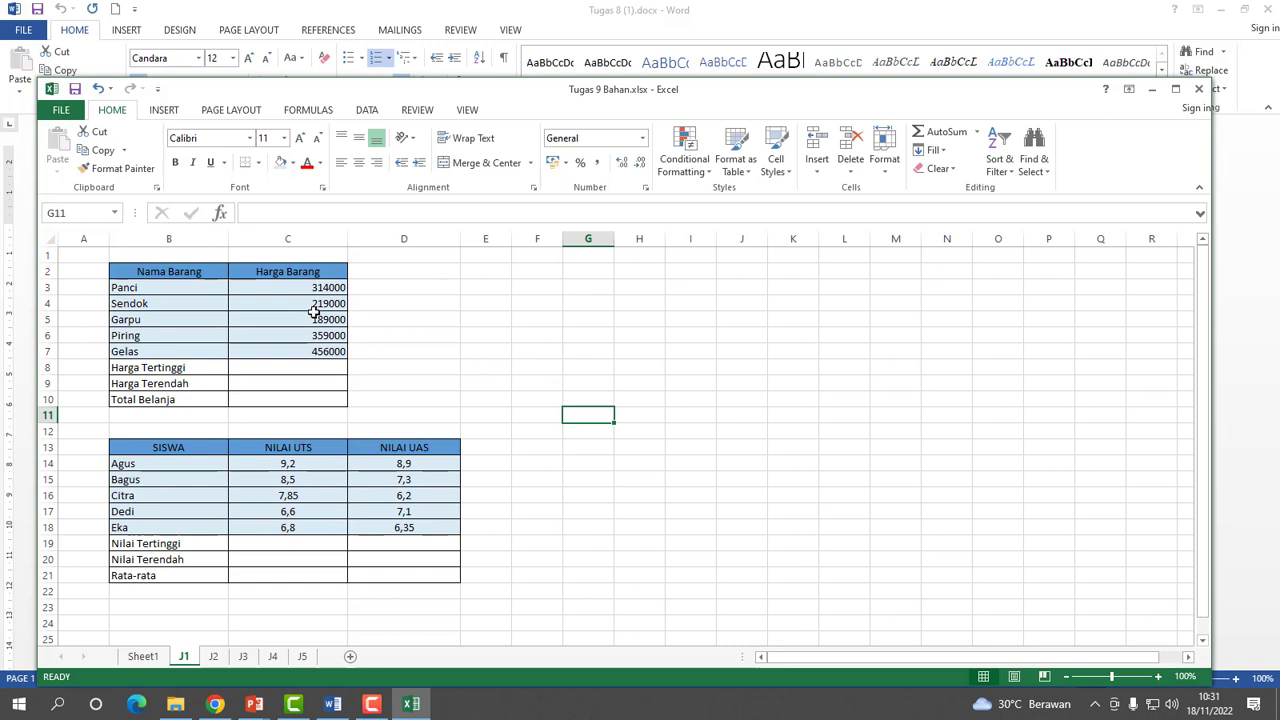
Check in the Word document how the Harga Barang prices of exercise 1 are formatted, then return to Excel.
{"action": "left_click_drag", "start_coordinate": [294, 287], "coordinate": [302, 398]}
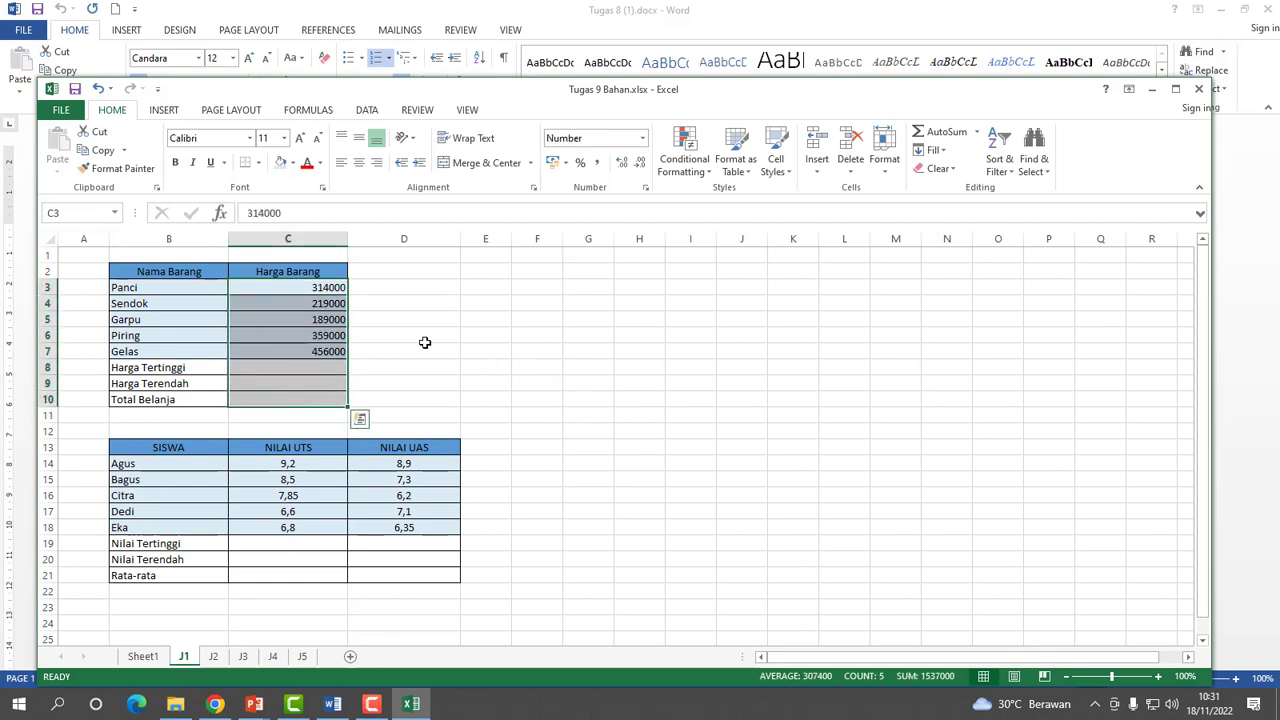
{"action": "left_click", "coordinate": [345, 705]}
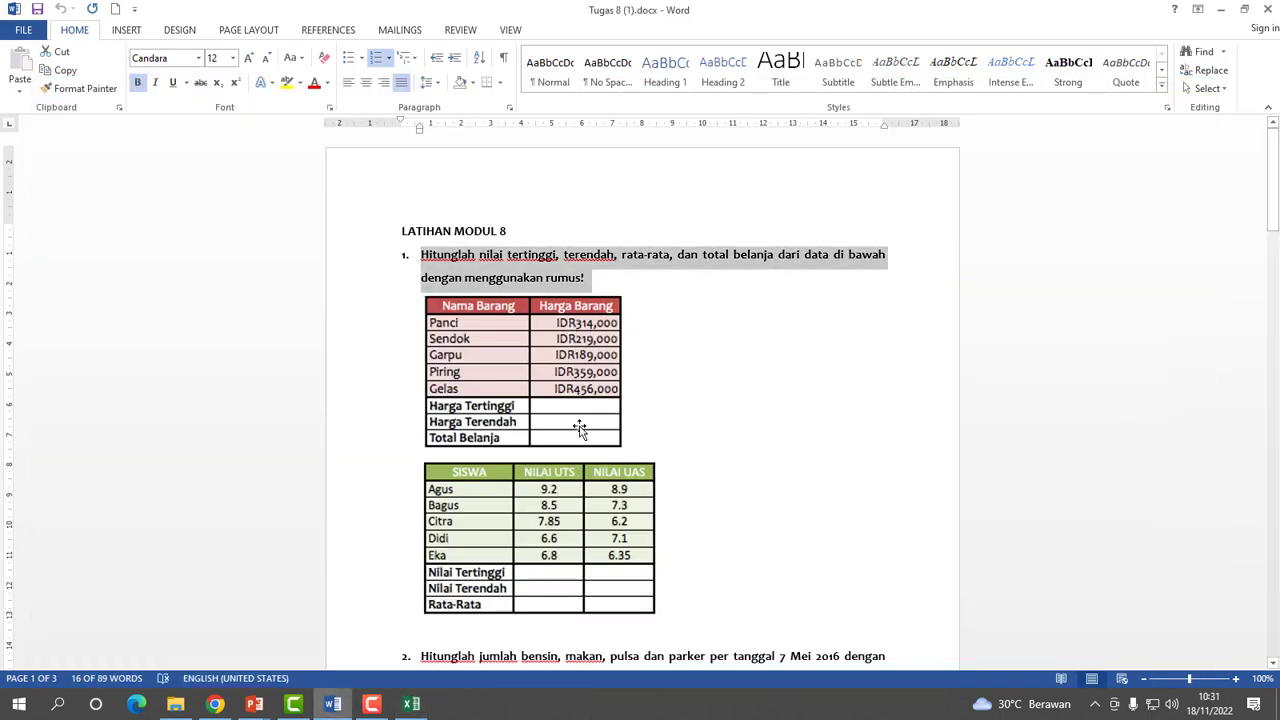
{"action": "left_click", "coordinate": [418, 708]}
{"action": "left_click", "coordinate": [530, 350]}
Format the price cells C3:C10 as Accounting with the IDR symbol and 0 decimal places.
{"action": "left_click_drag", "start_coordinate": [279, 287], "coordinate": [296, 400]}
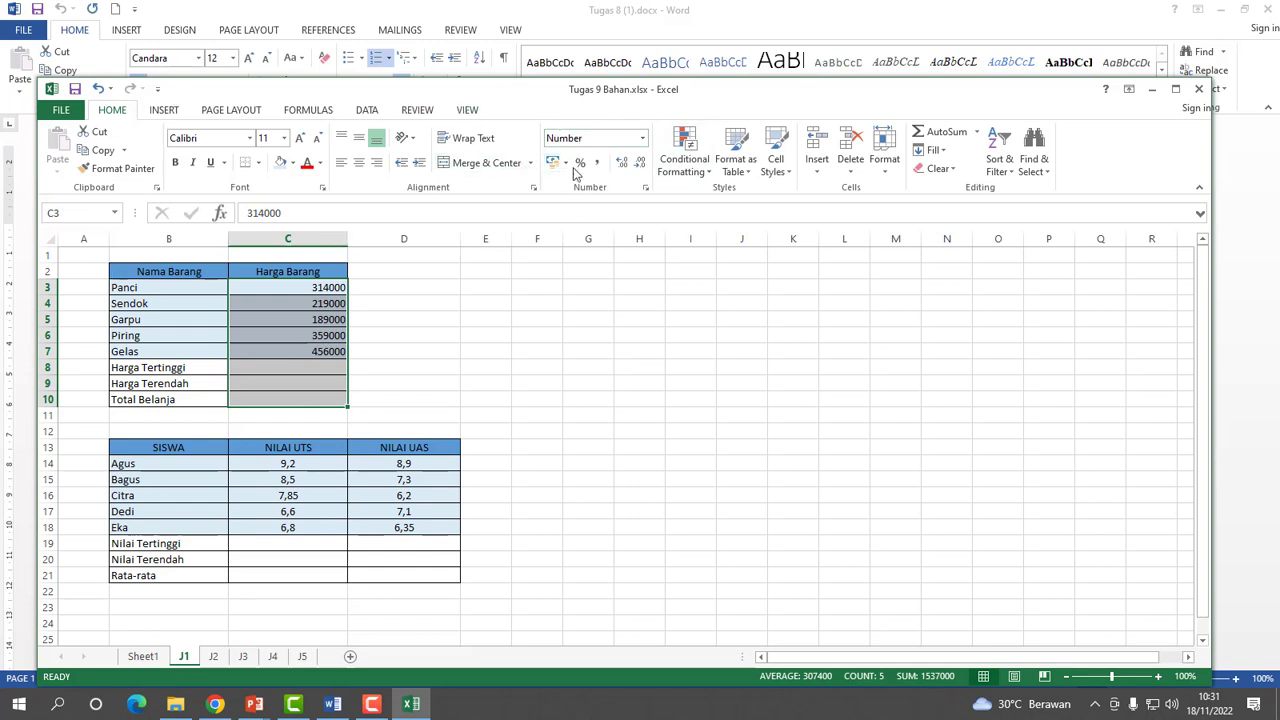
{"action": "left_click", "coordinate": [643, 139]}
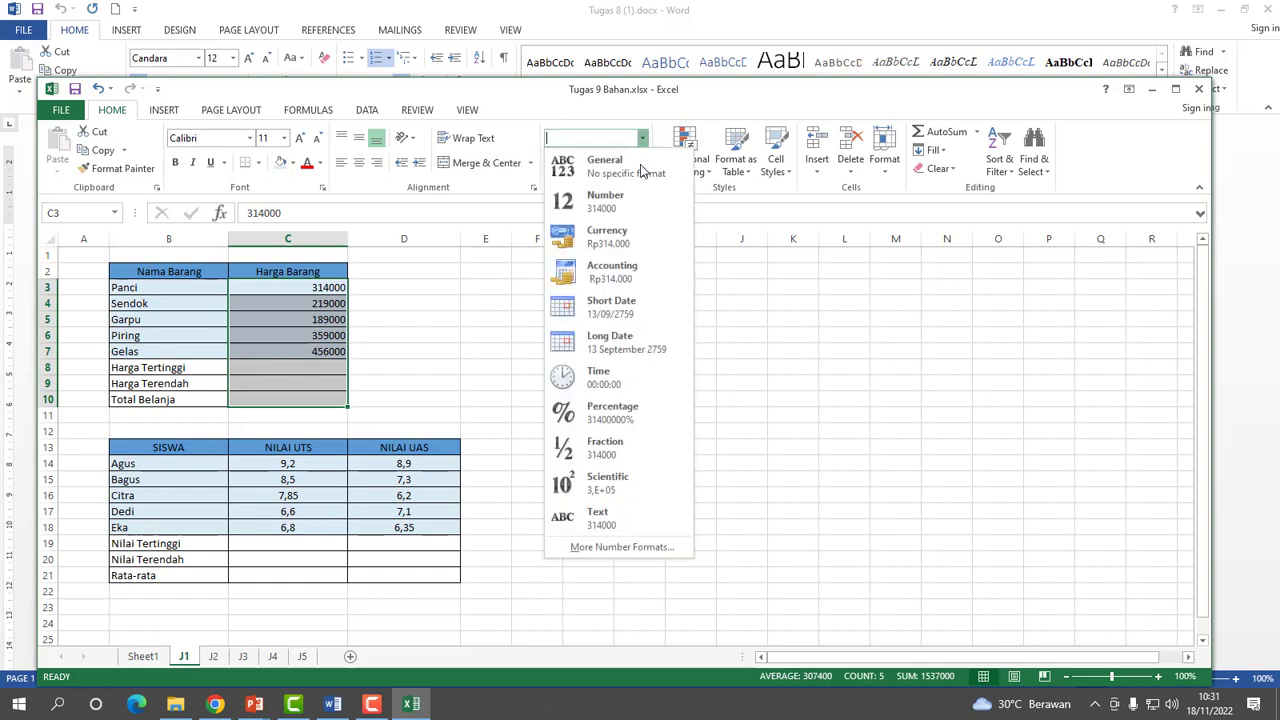
{"action": "left_click", "coordinate": [620, 549]}
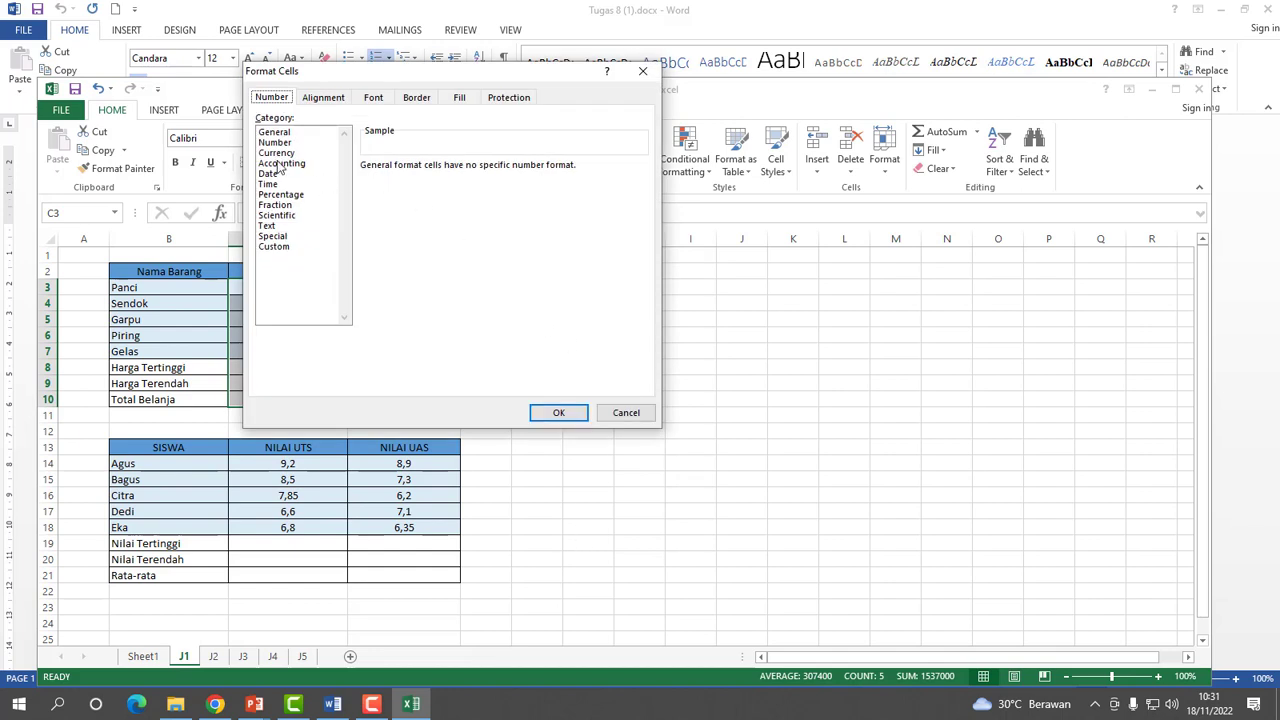
{"action": "left_click", "coordinate": [280, 165]}
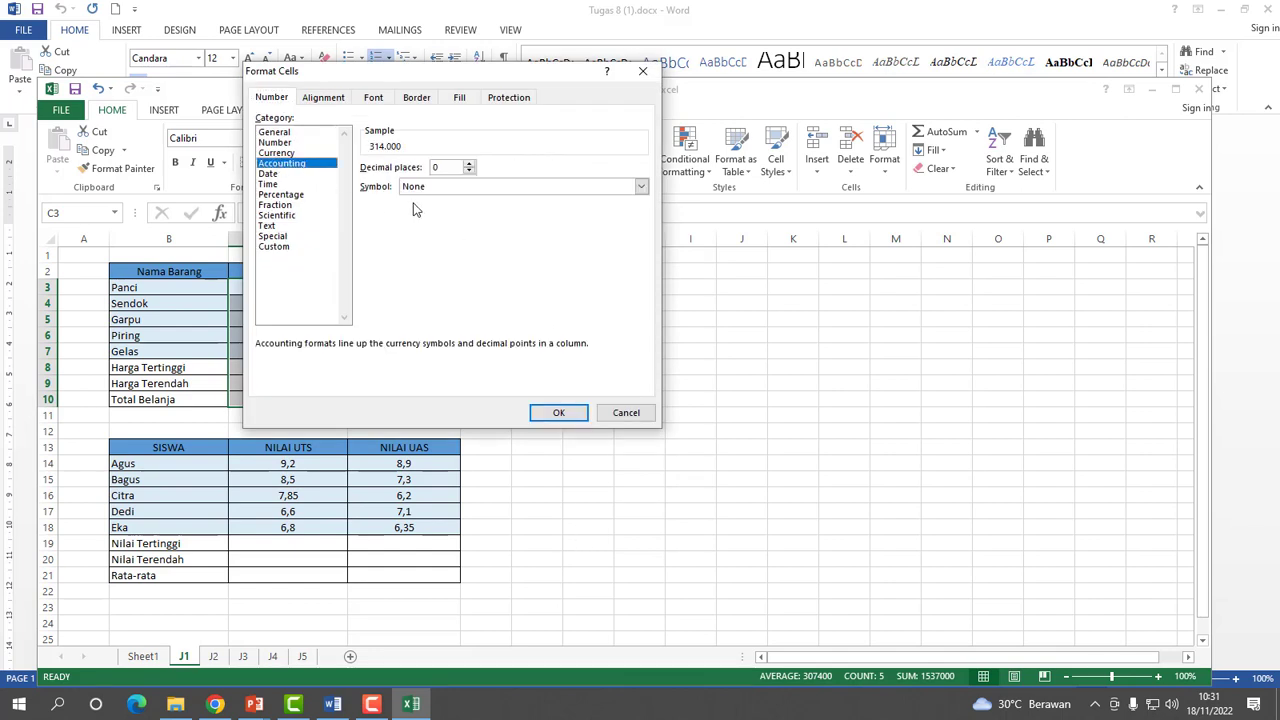
{"action": "left_click", "coordinate": [424, 190]}
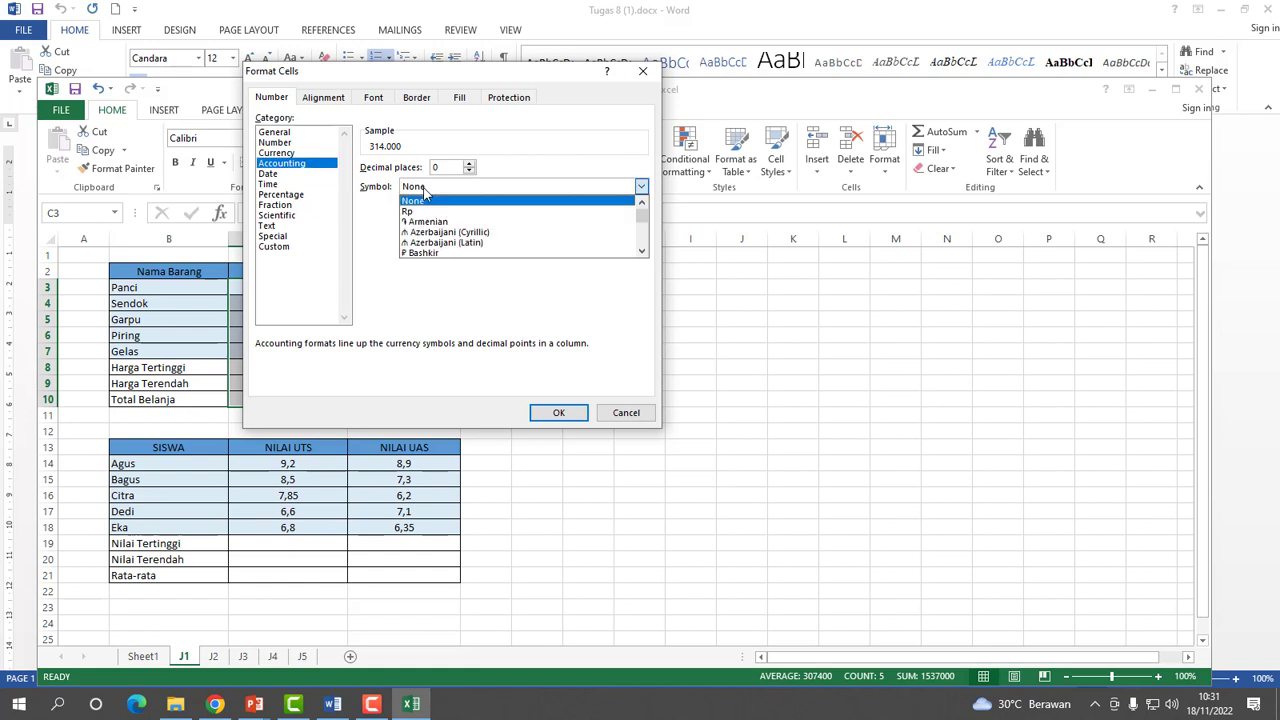
{"action": "key", "text": "i"}
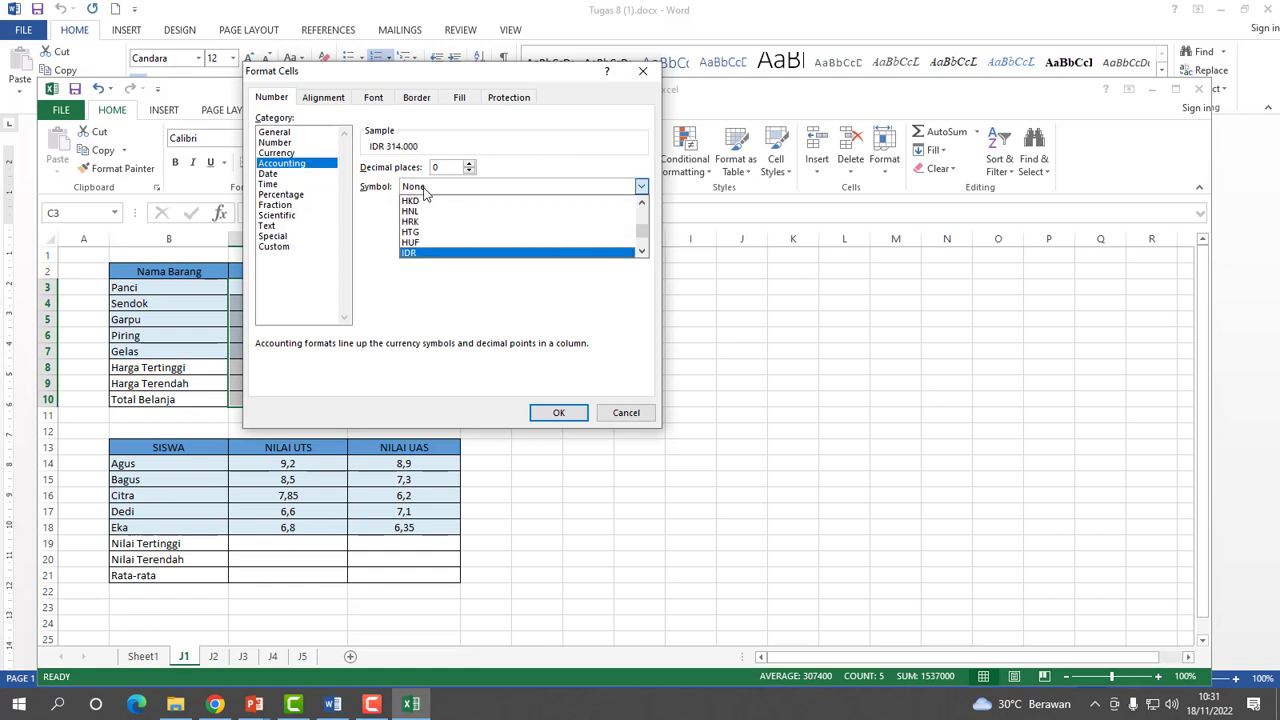
{"action": "left_click", "coordinate": [424, 253]}
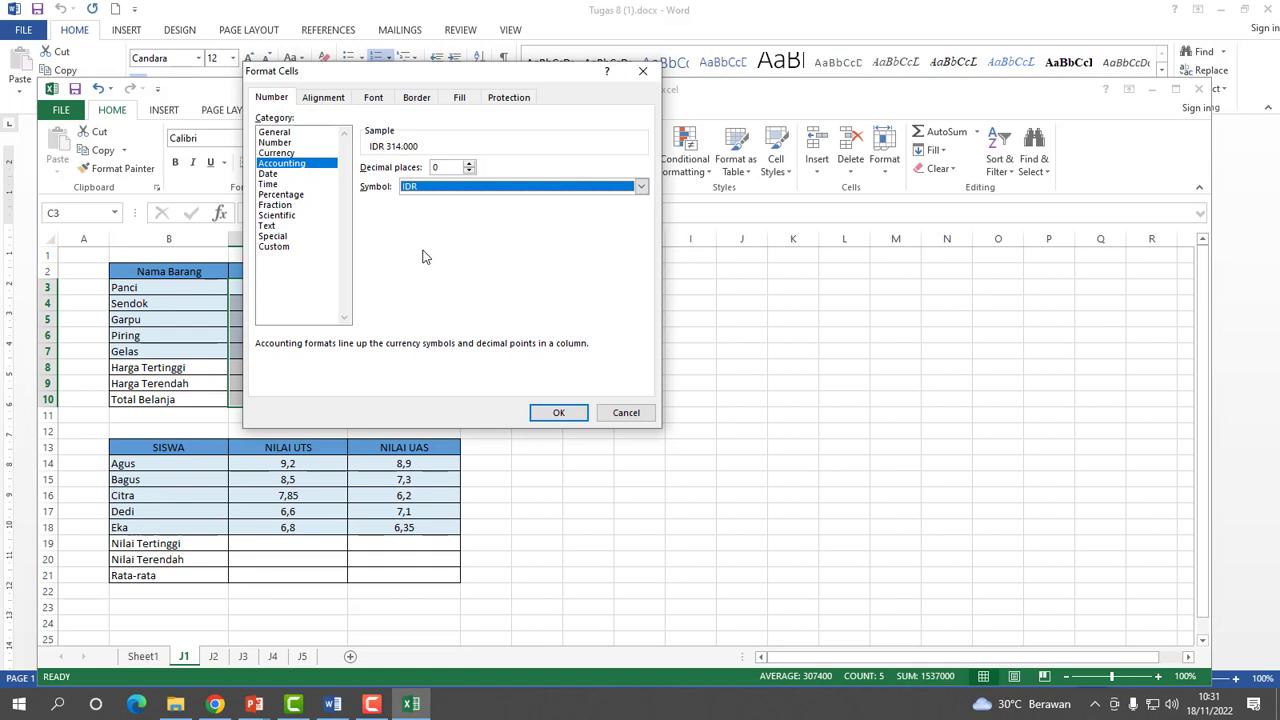
{"action": "left_click", "coordinate": [560, 413]}
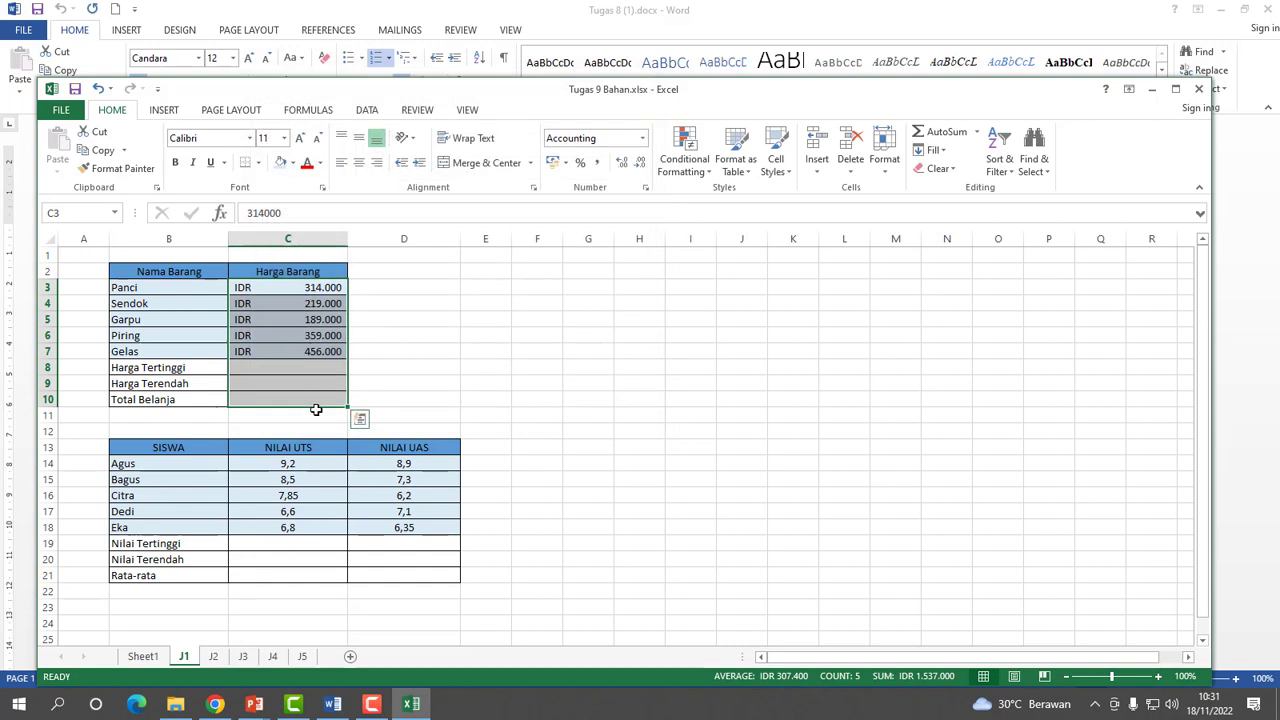
{"action": "left_click", "coordinate": [603, 345]}
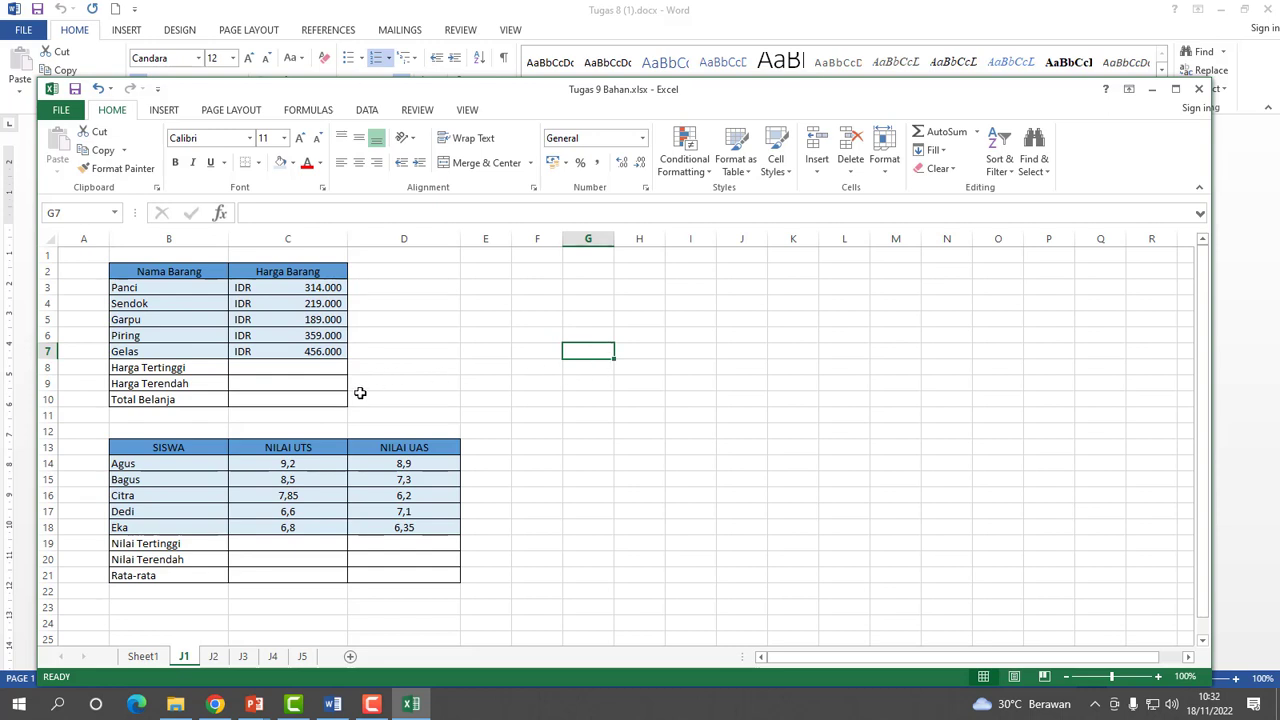
{"action": "left_click", "coordinate": [594, 455]}
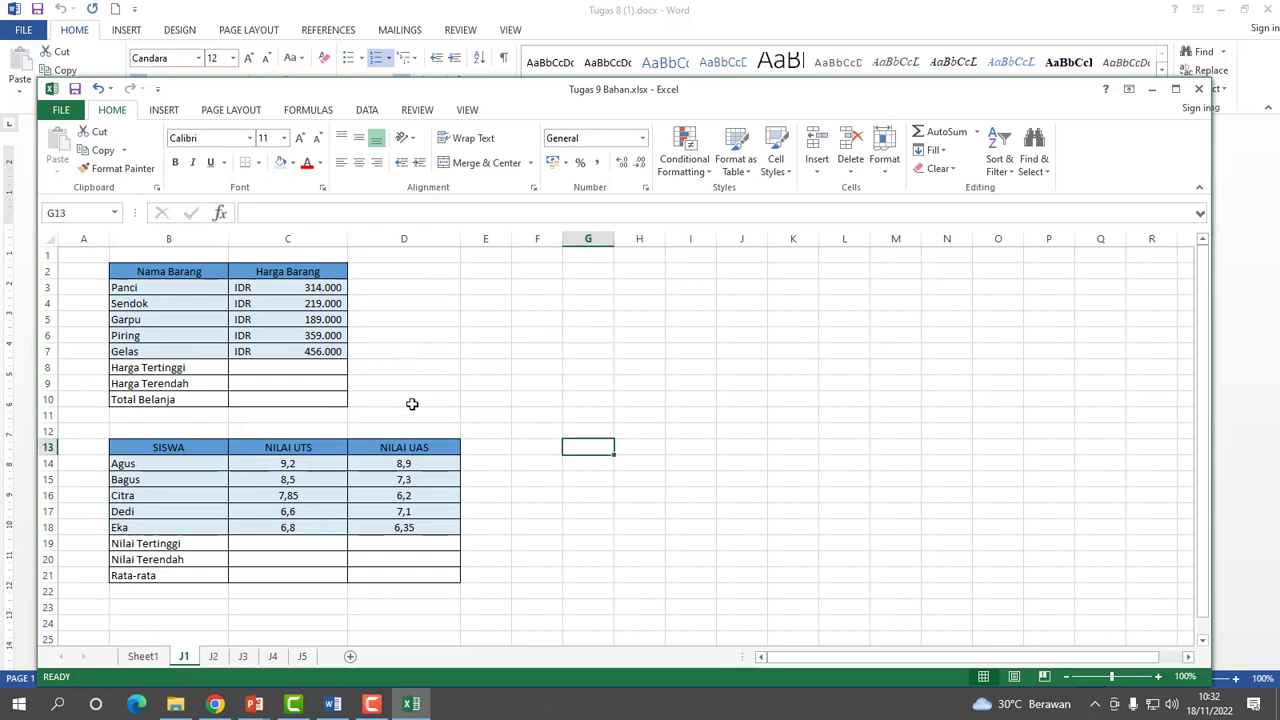
Calculate Harga Tertinggi in C8 with the MAX function over the prices C3:C7.
{"action": "left_click", "coordinate": [273, 367]}
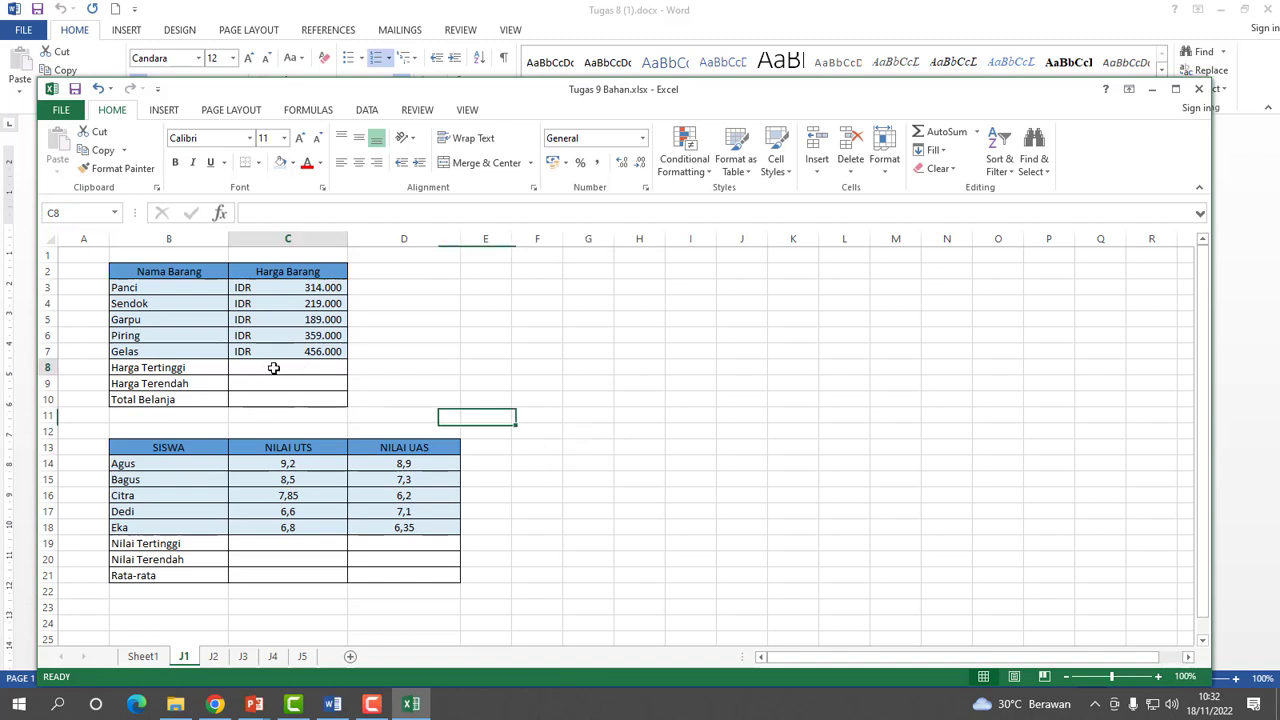
{"action": "type", "text": "="}
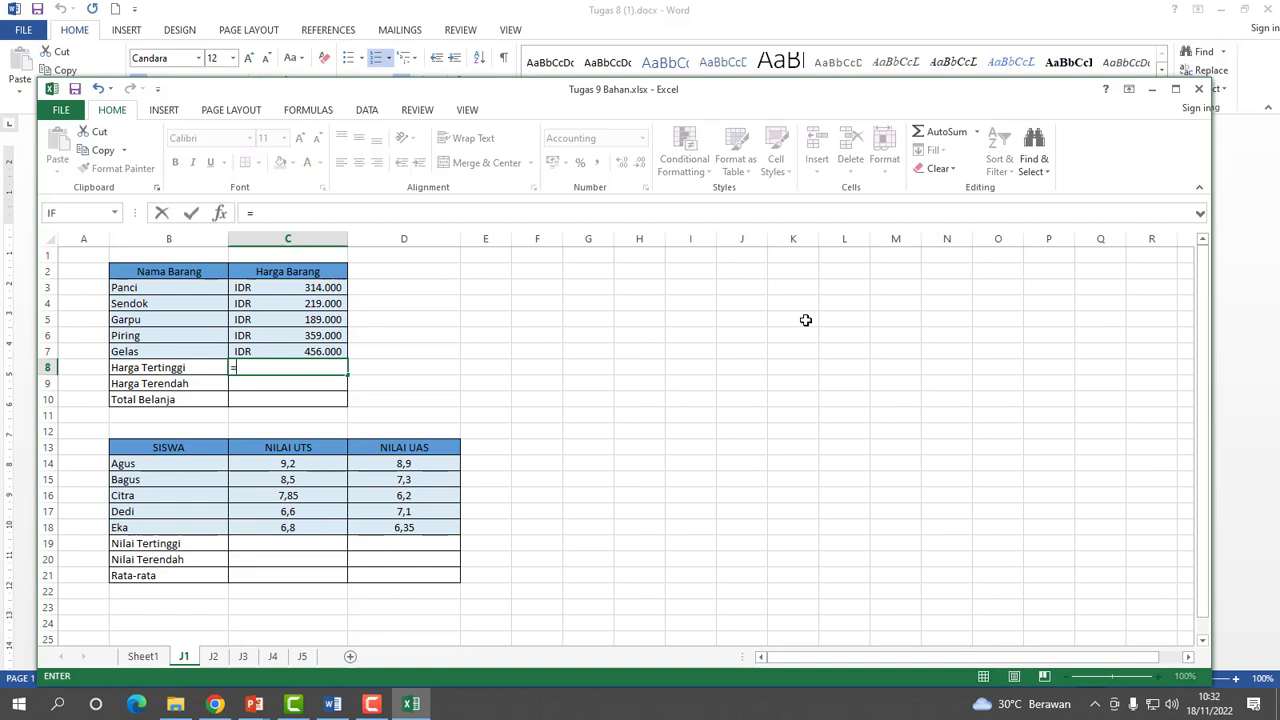
{"action": "type", "text": "MA"}
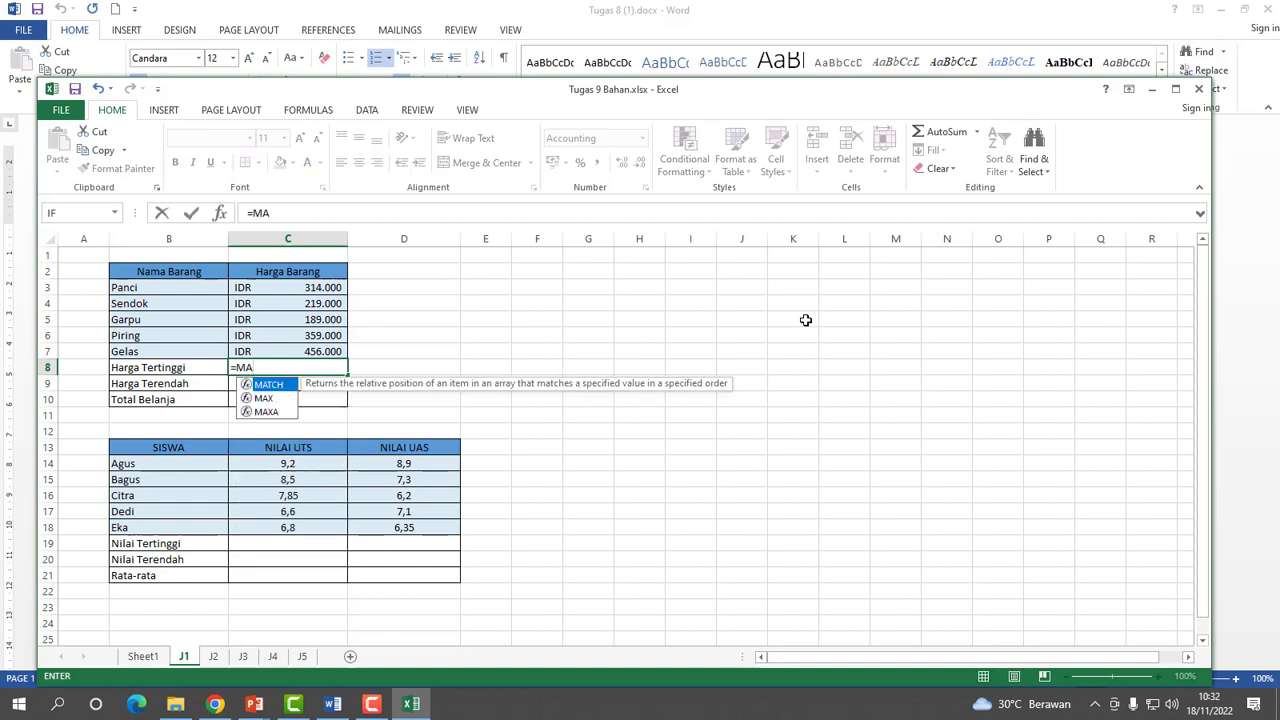
{"action": "double_click", "coordinate": [262, 398]}
{"action": "left_click_drag", "start_coordinate": [264, 288], "coordinate": [343, 362]}
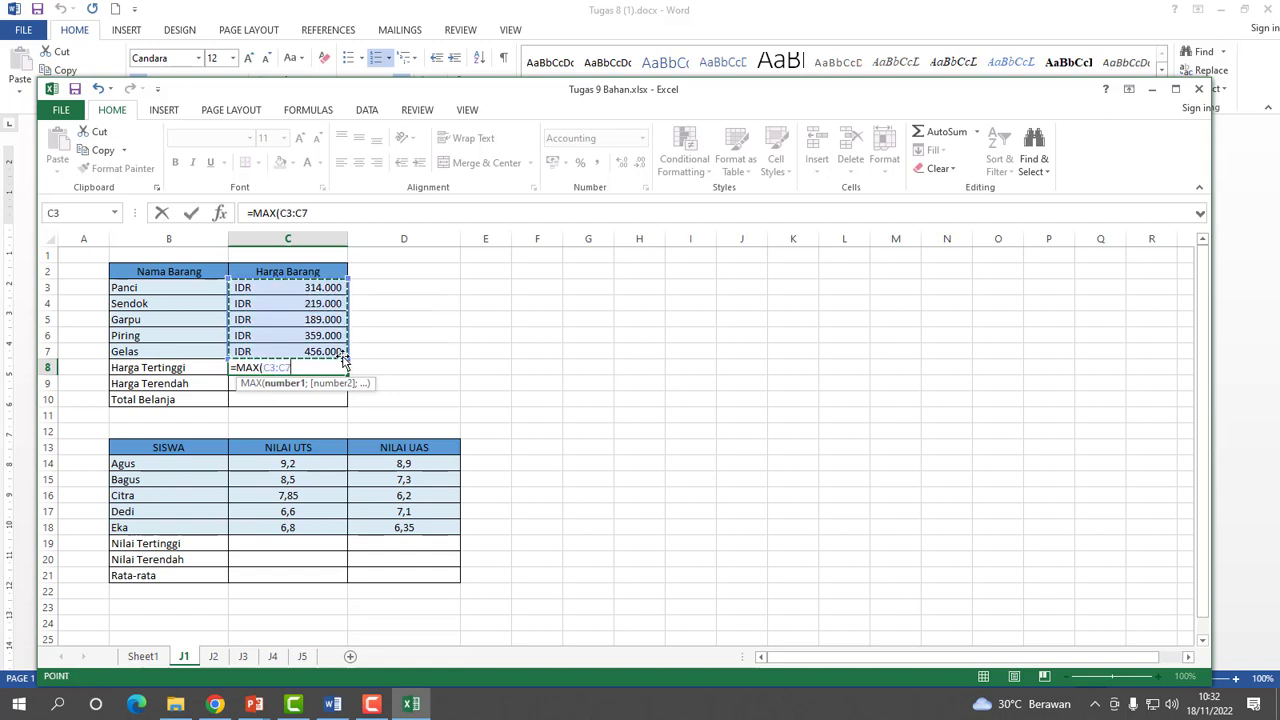
{"action": "key", "text": "Return"}
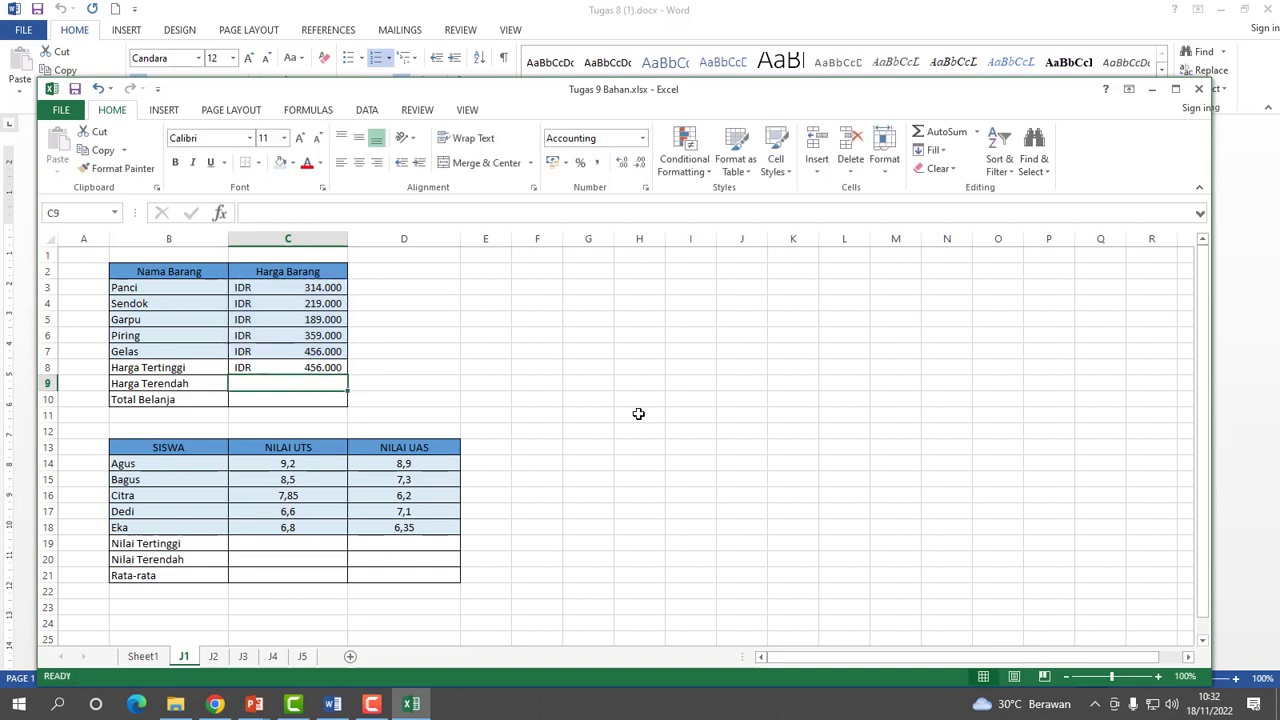
Calculate Harga Terendah in C9 with the MIN function over C3:C8.
{"action": "type", "text": "="}
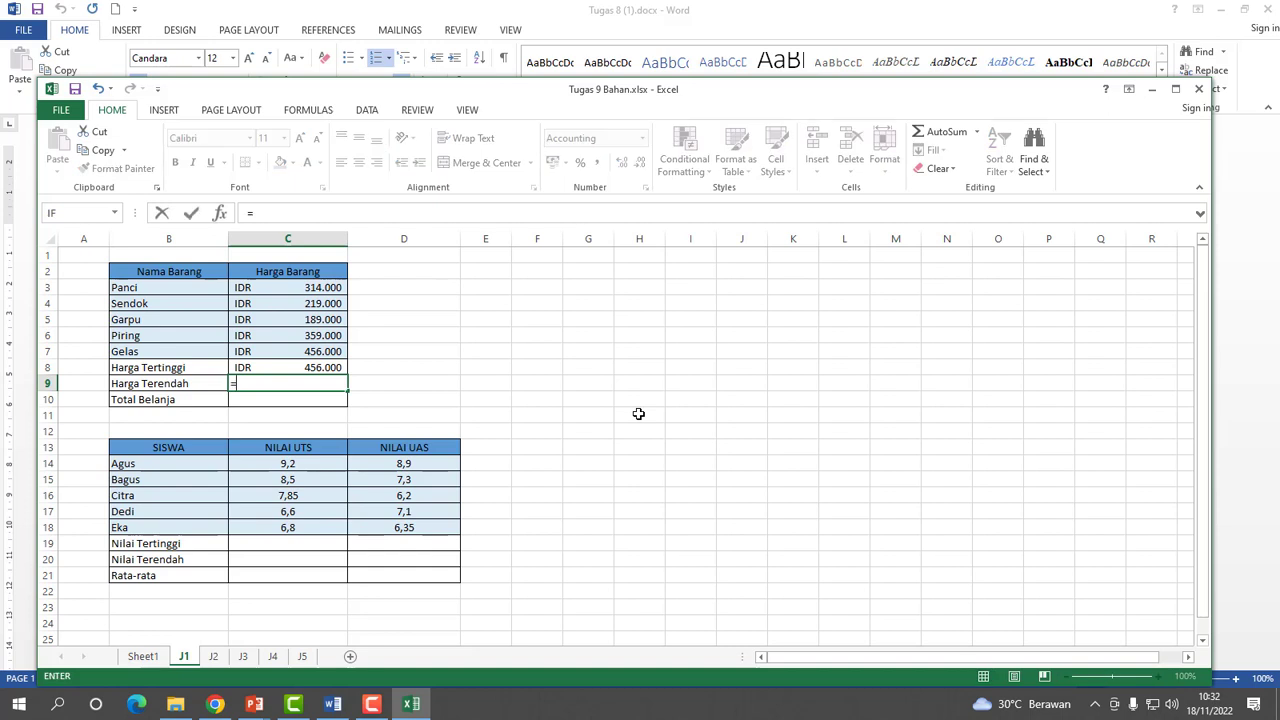
{"action": "type", "text": "MI"}
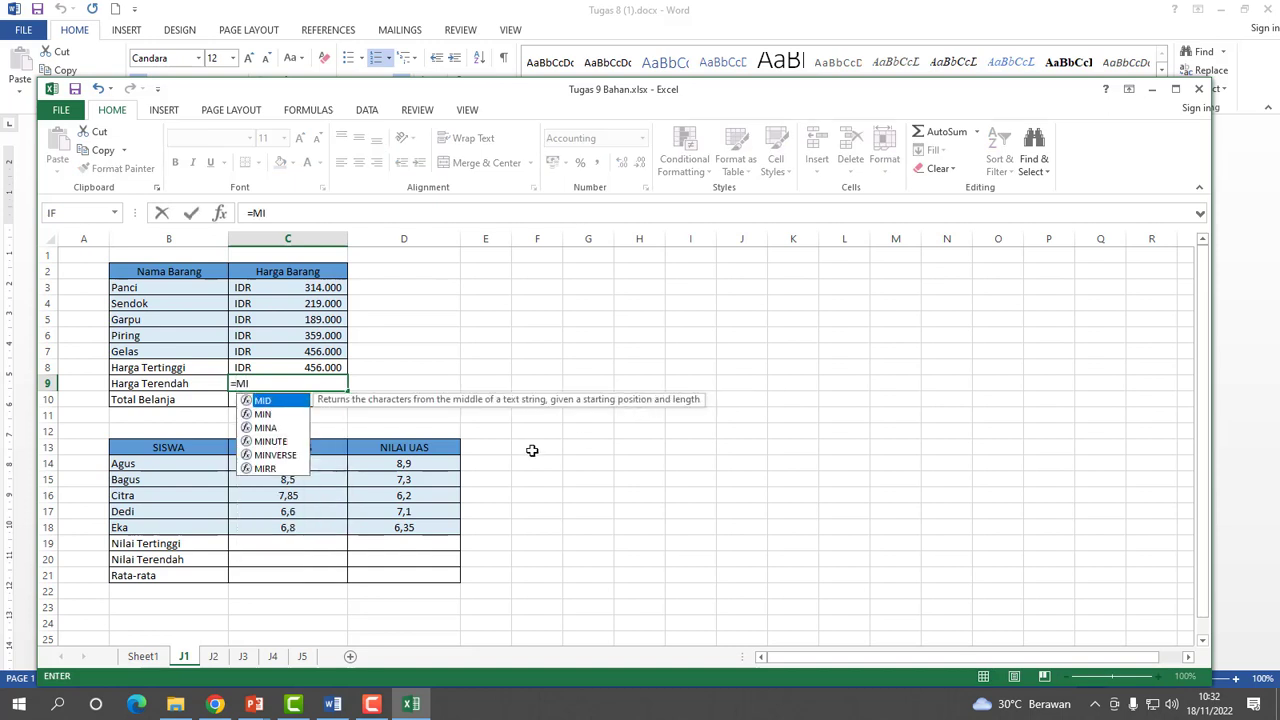
{"action": "double_click", "coordinate": [263, 414]}
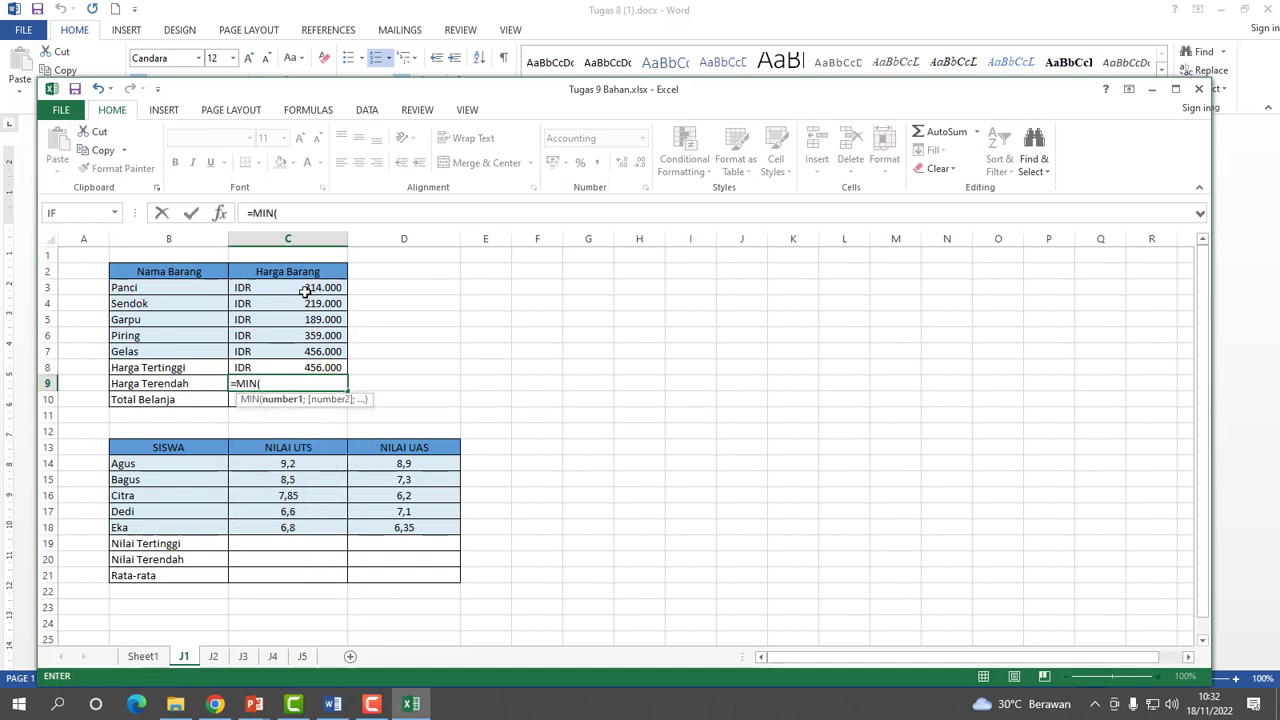
{"action": "left_click_drag", "start_coordinate": [299, 287], "coordinate": [320, 367]}
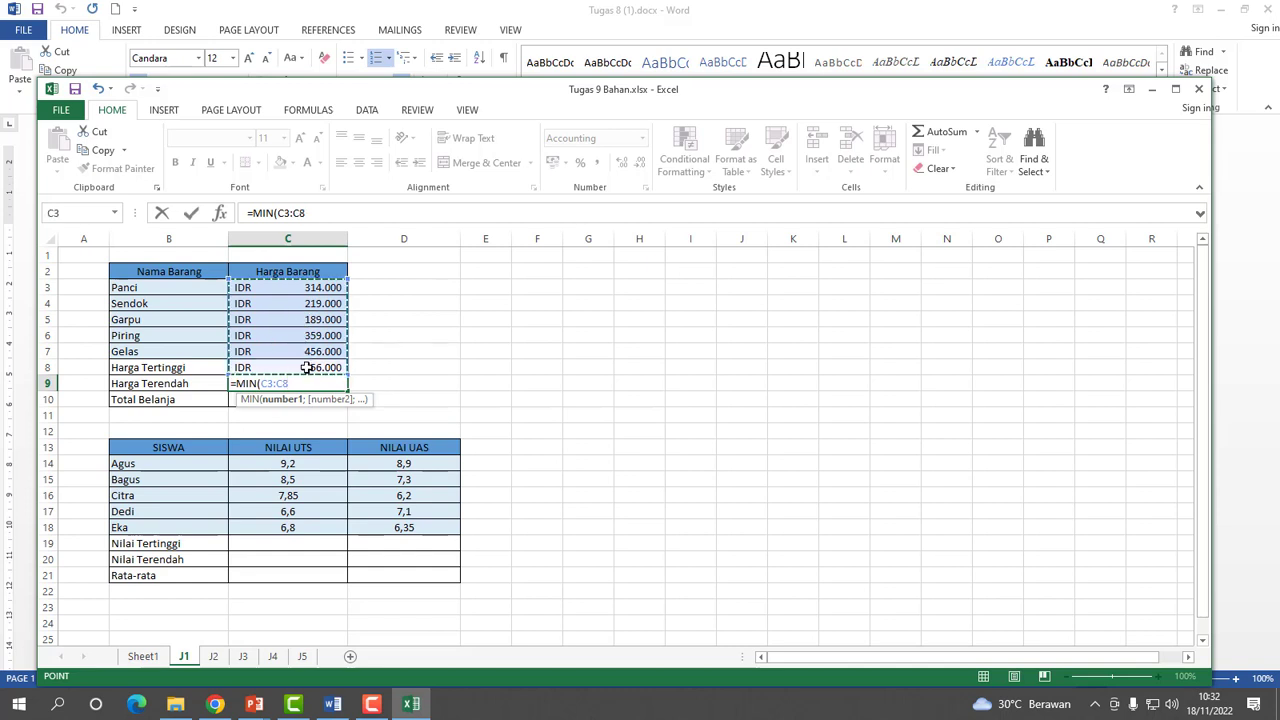
{"action": "key", "text": "Return"}
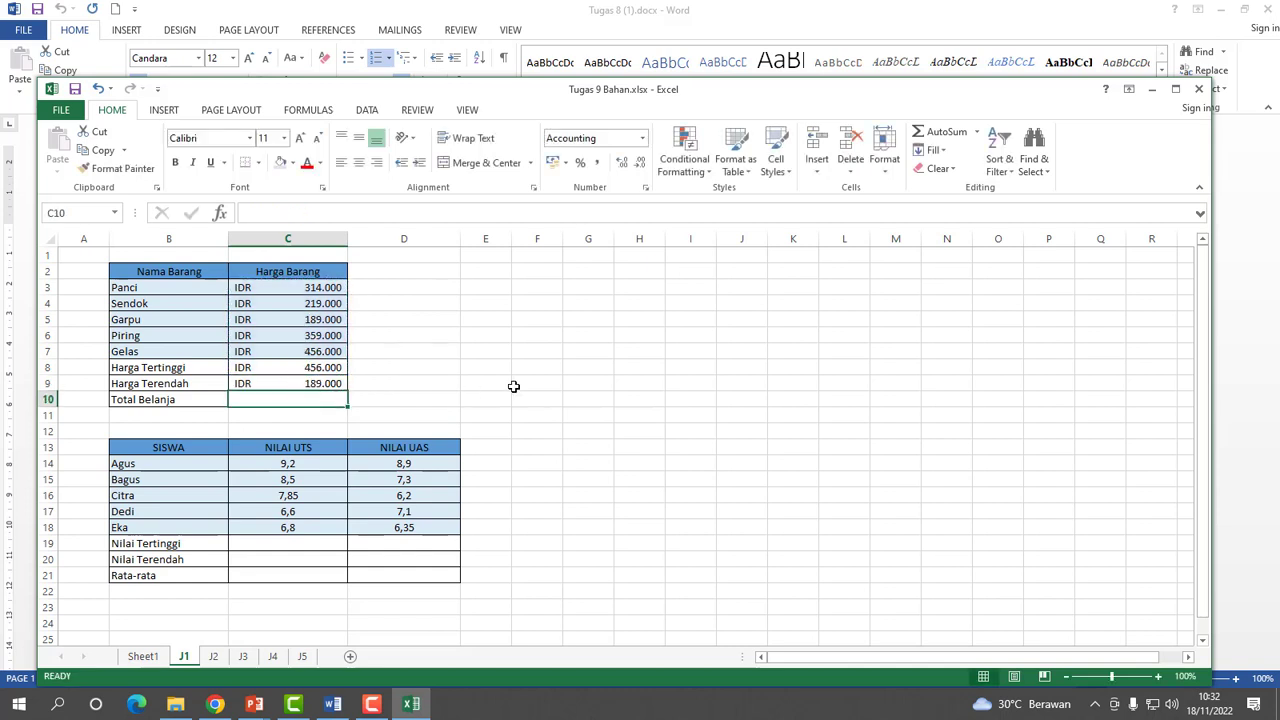
Calculate Total Belanja in C10 with the SUM function over the prices C3:C7.
{"action": "type", "text": "="}
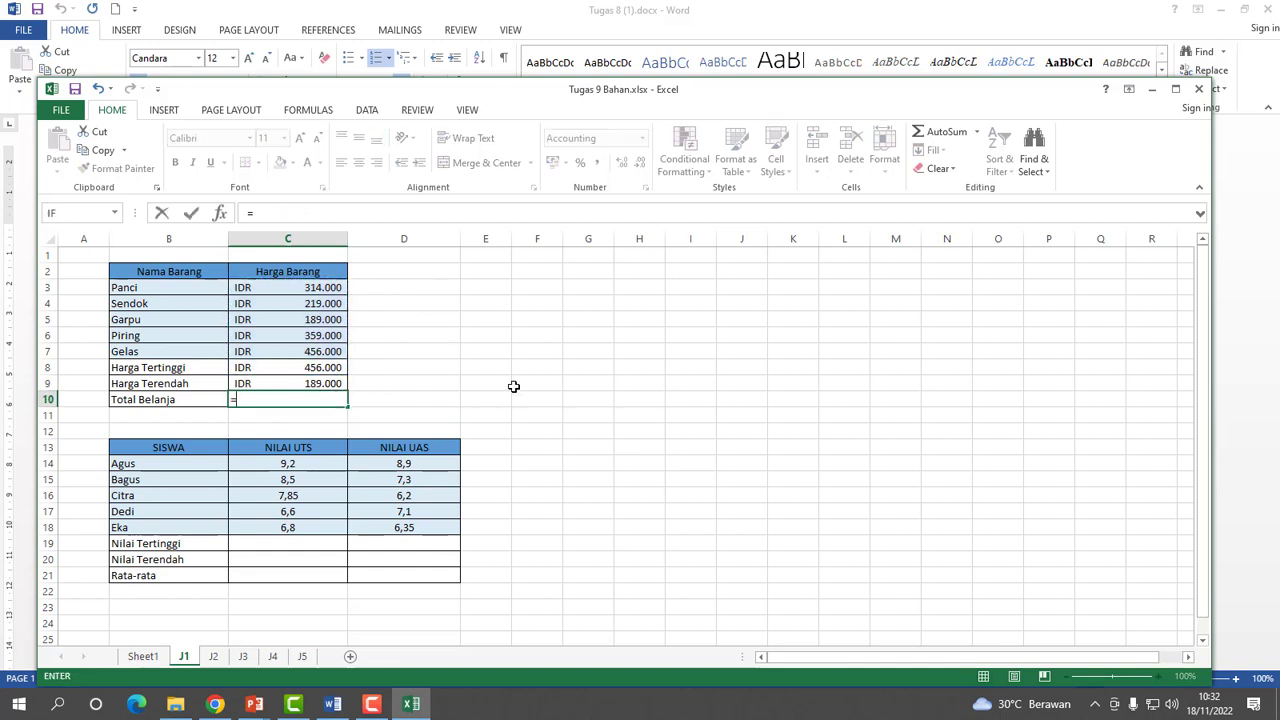
{"action": "type", "text": "SUM"}
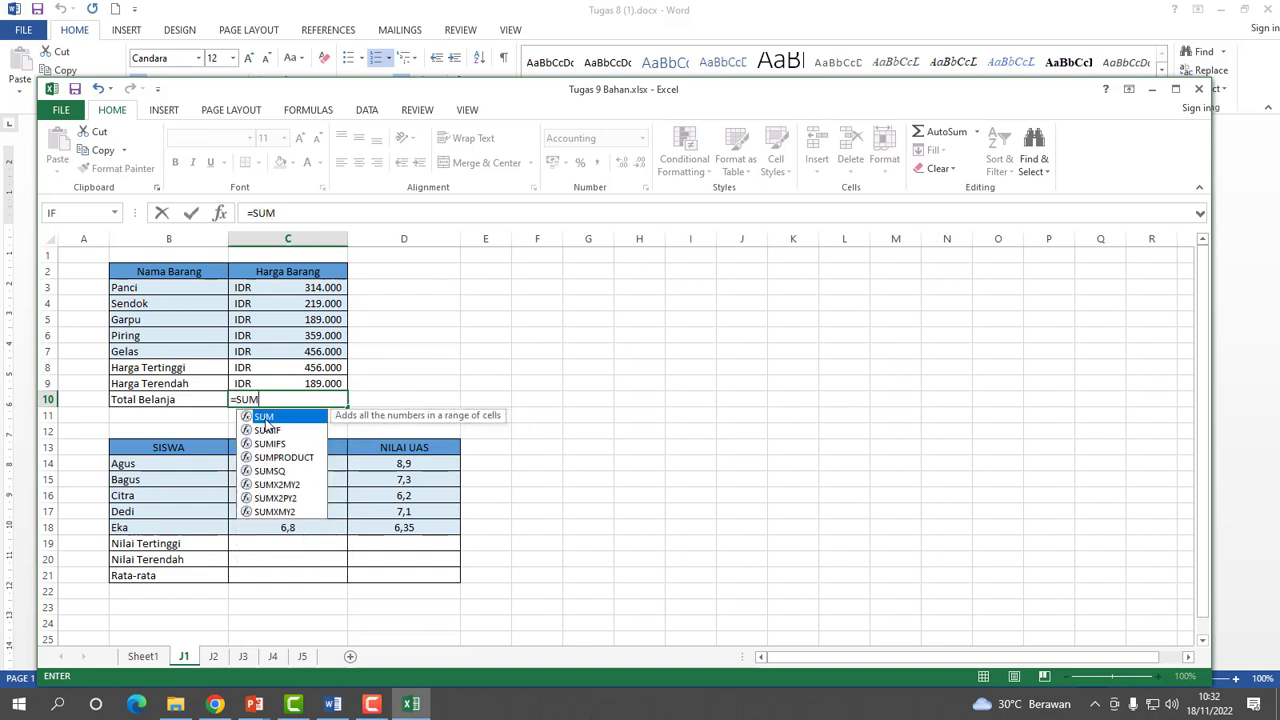
{"action": "type", "text": "("}
{"action": "left_click_drag", "start_coordinate": [315, 290], "coordinate": [312, 348]}
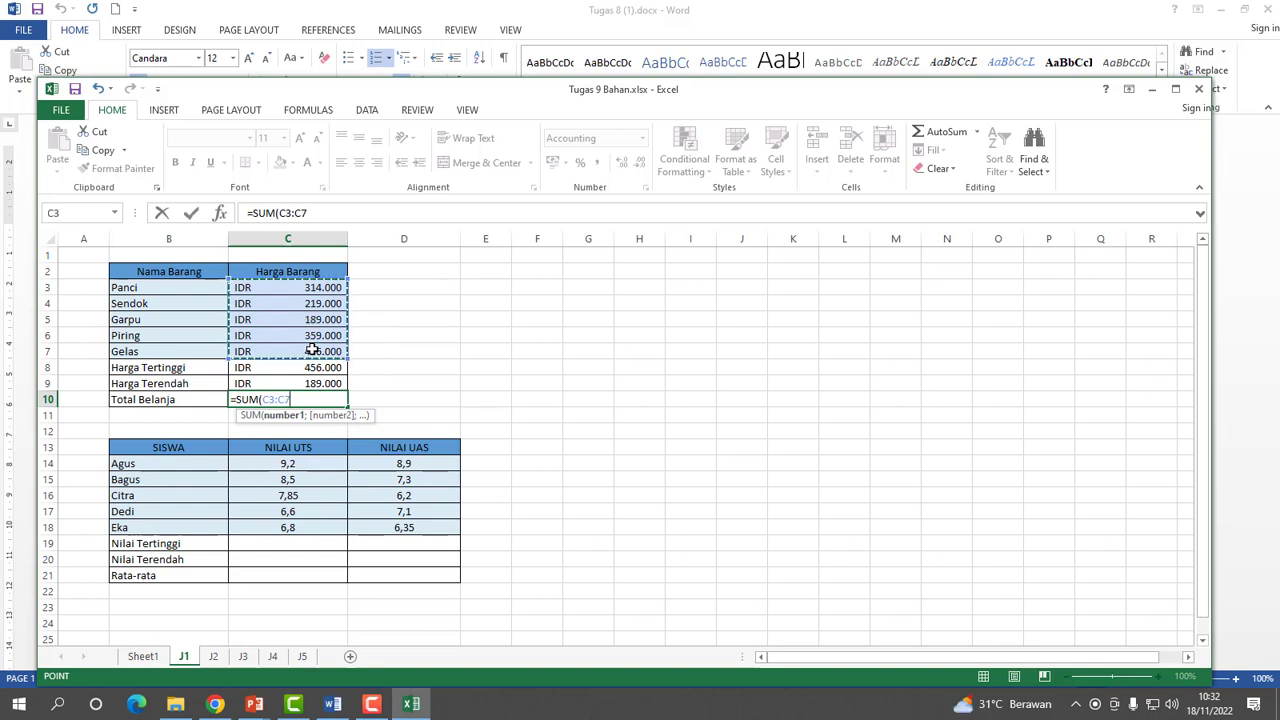
{"action": "key", "text": "Return"}
Show the MAX, MIN and SUM formulas in C8:C10 as text by putting an apostrophe before each one.
{"action": "left_click", "coordinate": [249, 368]}
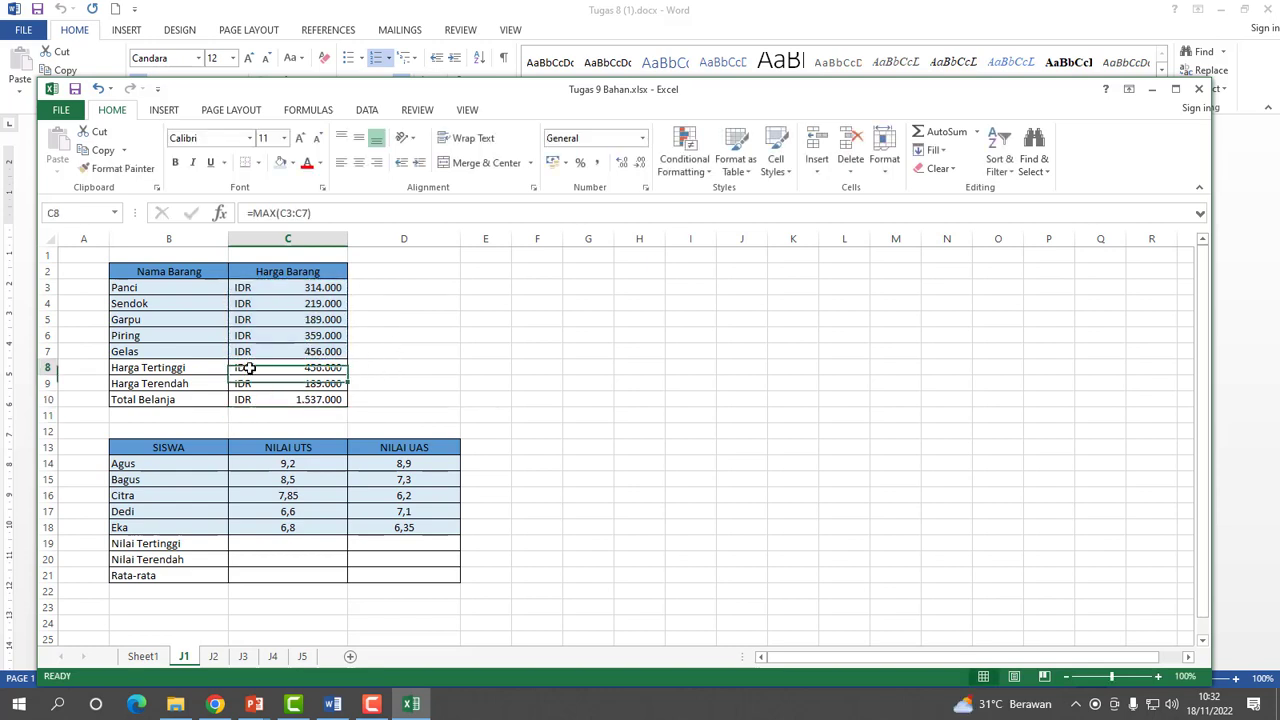
{"action": "left_click", "coordinate": [243, 213]}
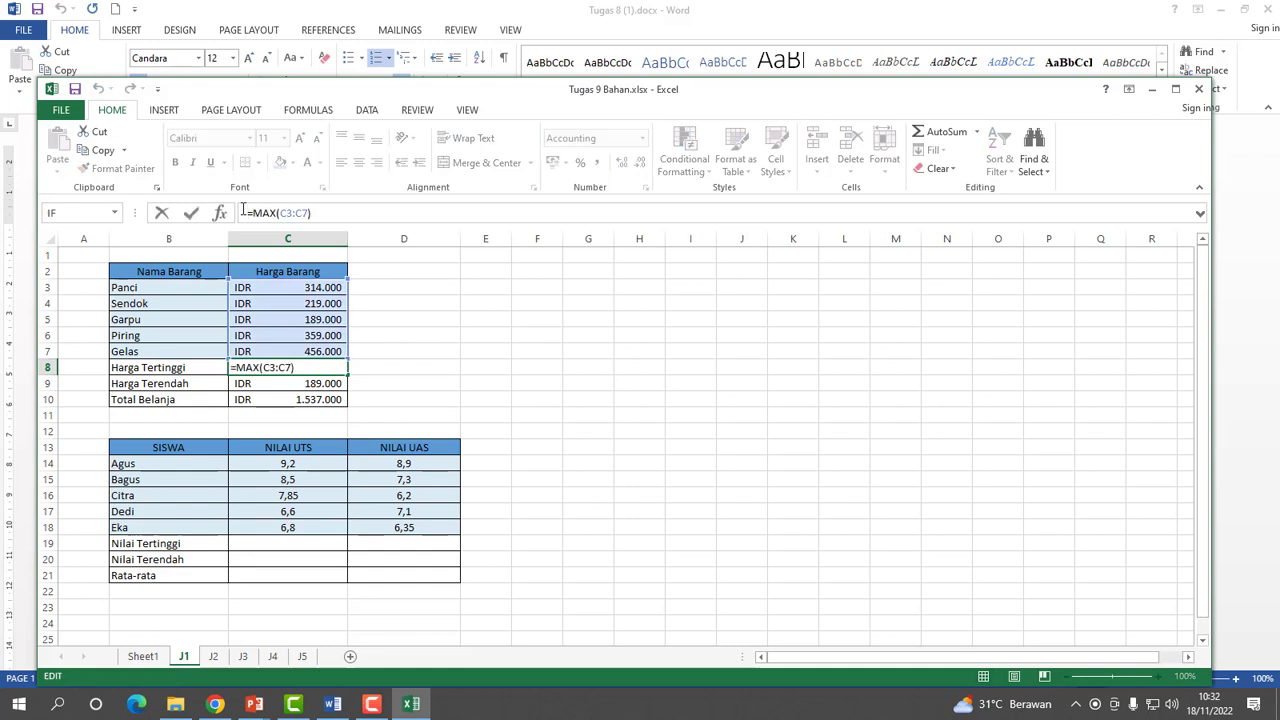
{"action": "type", "text": "'"}
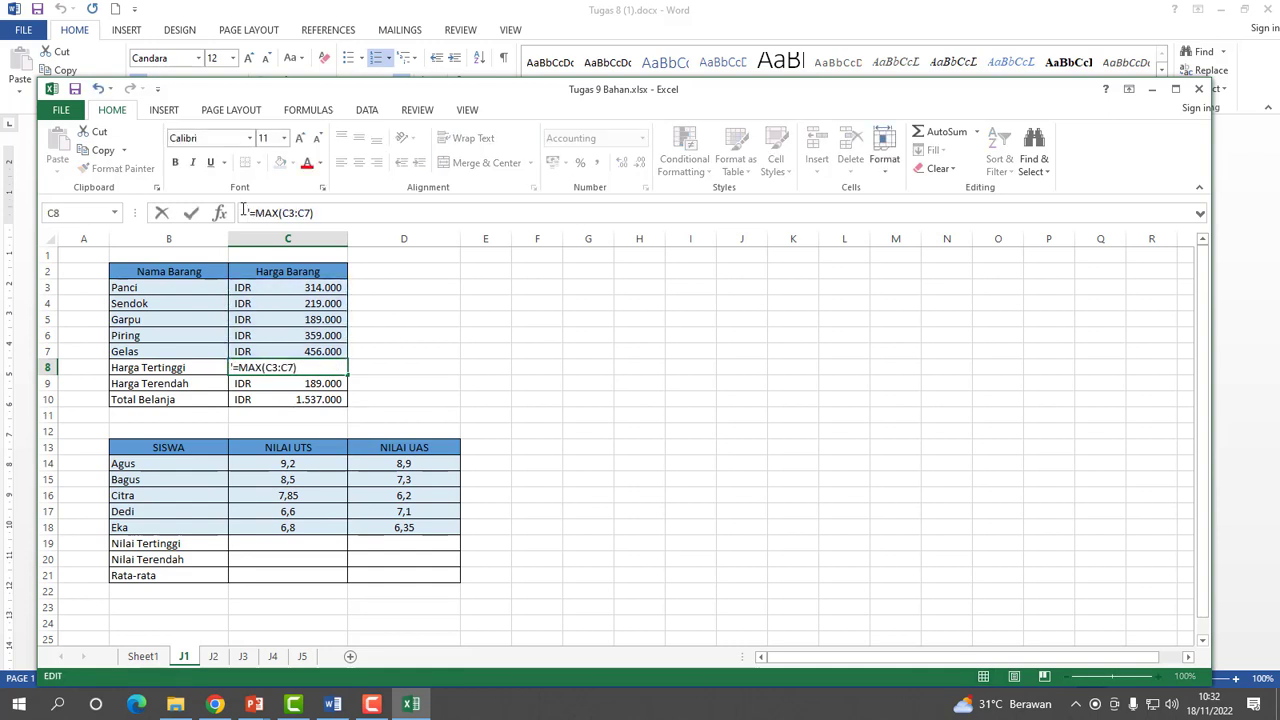
{"action": "left_click", "coordinate": [247, 383]}
{"action": "left_click", "coordinate": [245, 213]}
{"action": "type", "text": "'=MIN(C3:C8"}
{"action": "left_click", "coordinate": [270, 403]}
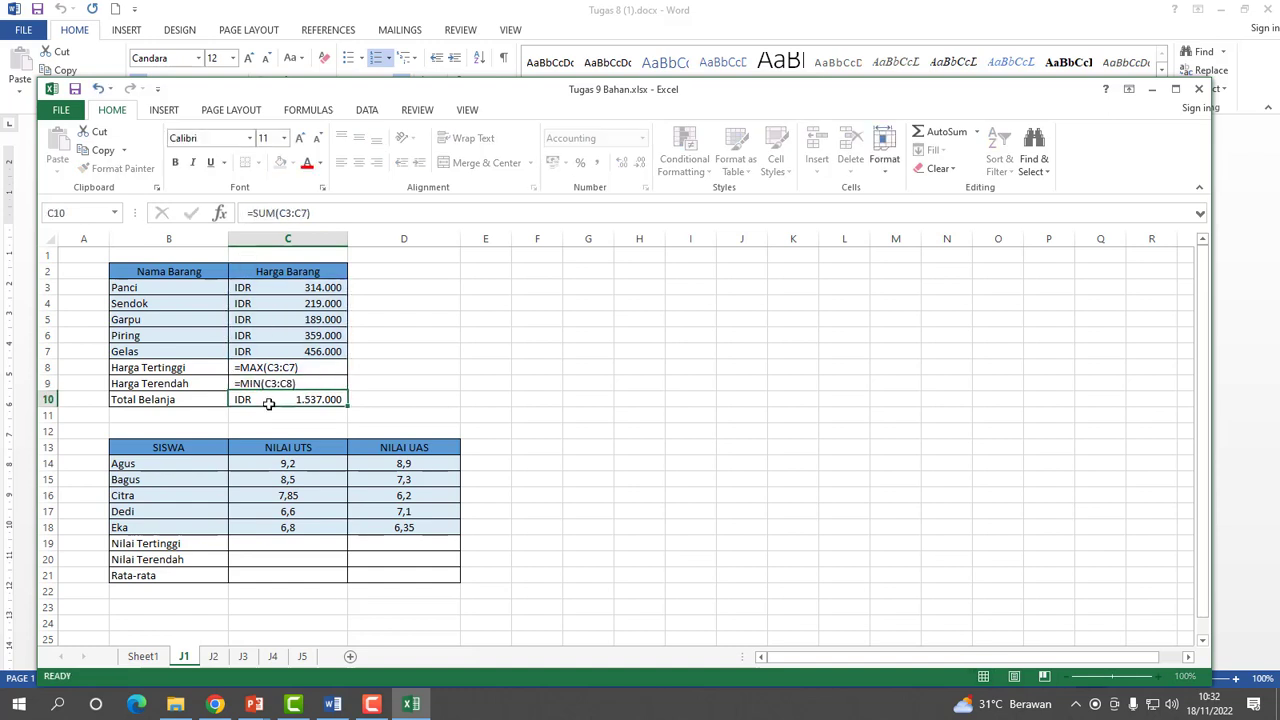
{"action": "left_click", "coordinate": [244, 214]}
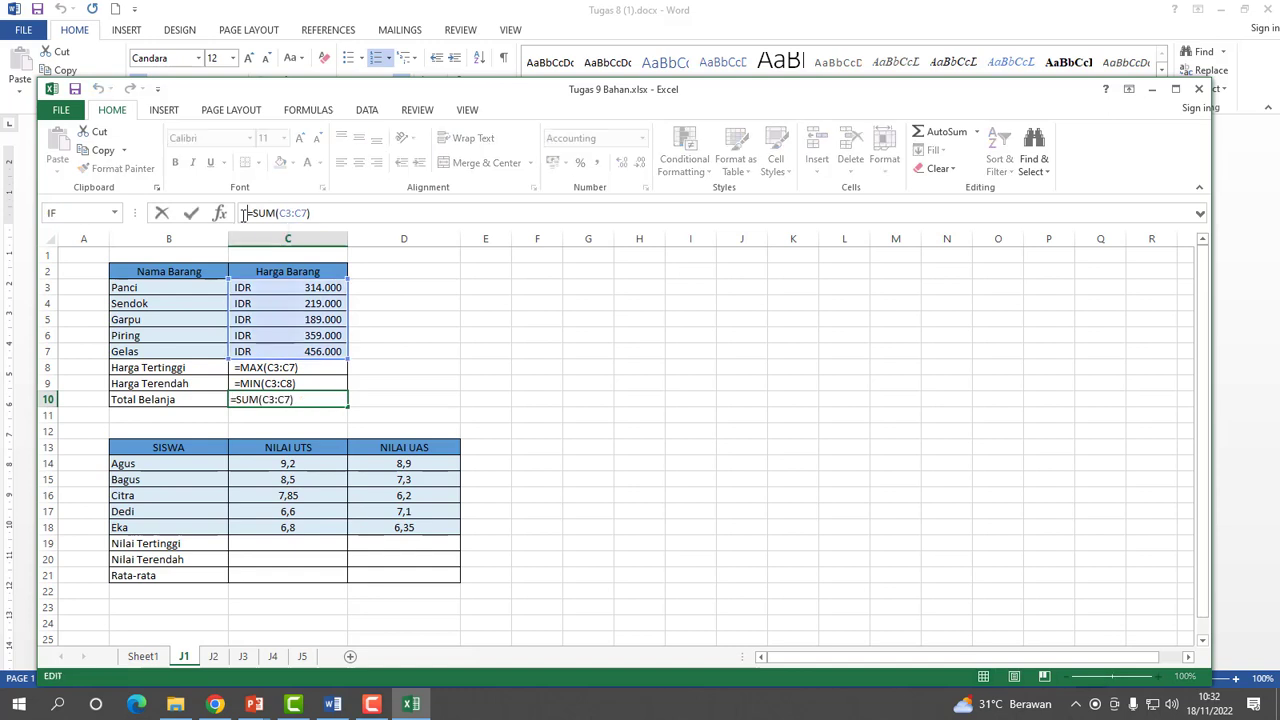
{"action": "type", "text": "'"}
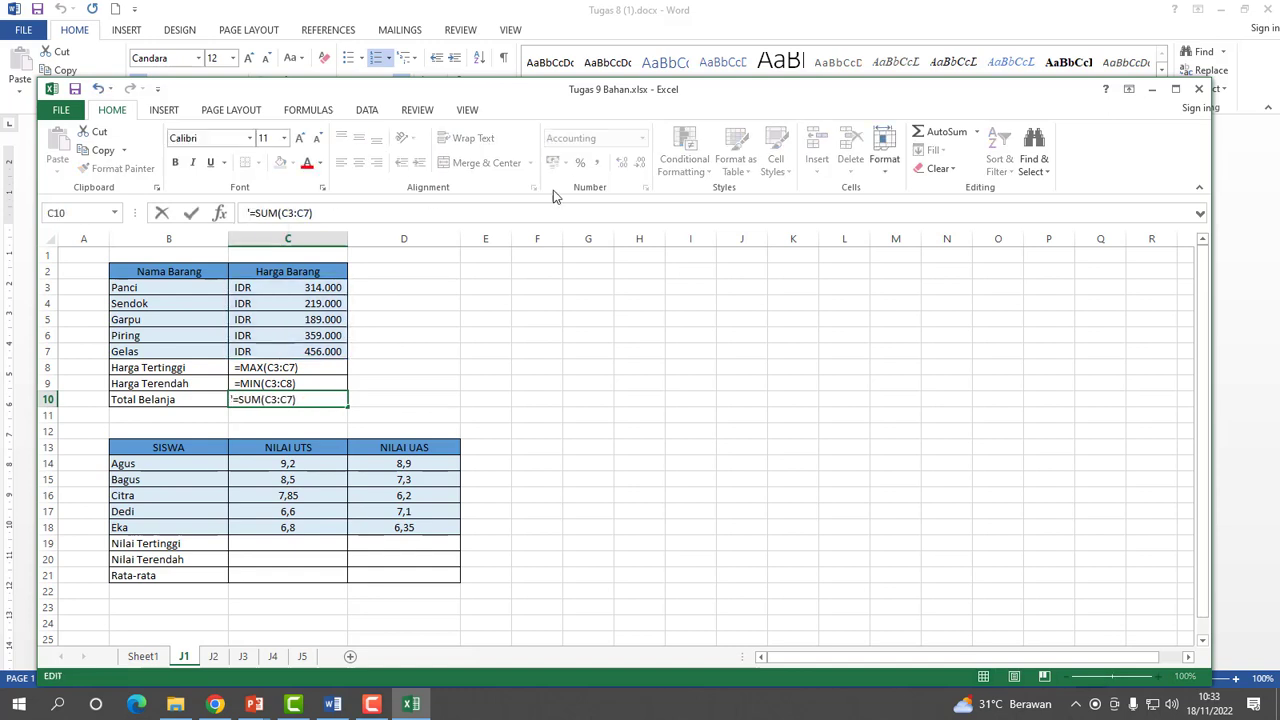
{"action": "left_click", "coordinate": [485, 349]}
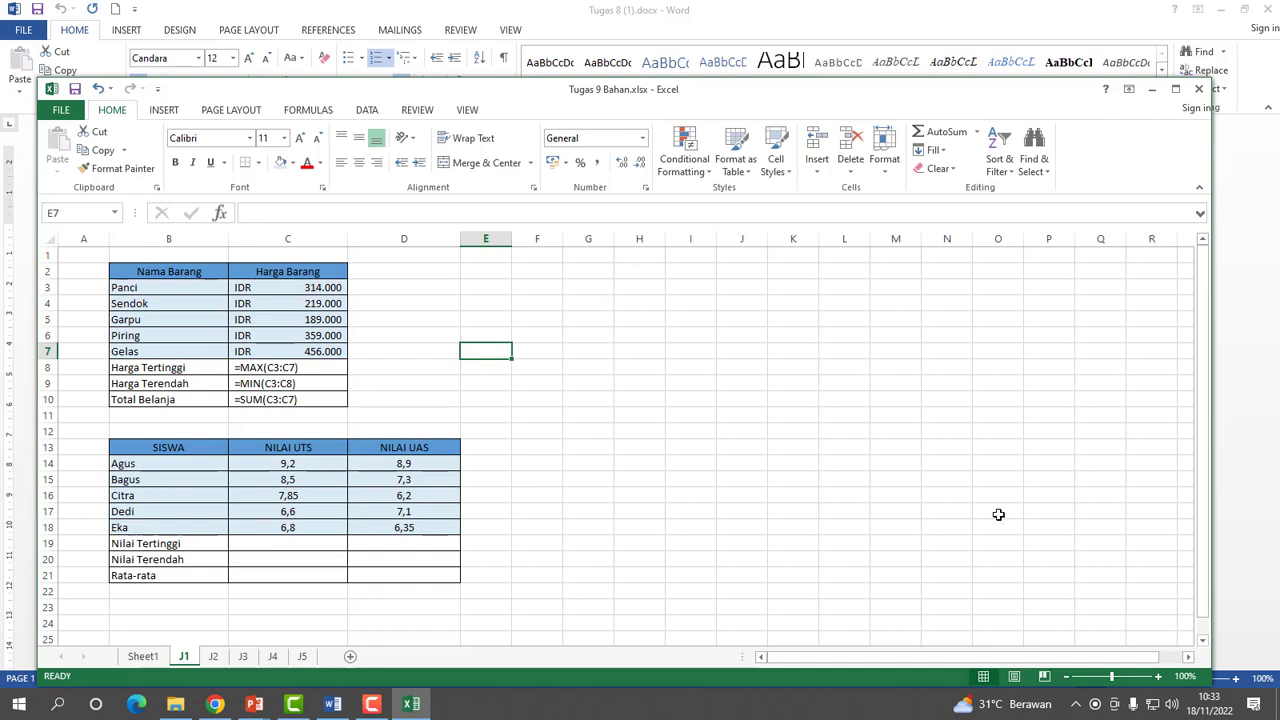
Calculate the highest UTS score in C19 with MAX over C14:C18 and centre the cell.
{"action": "left_click", "coordinate": [280, 543]}
{"action": "type", "text": "="}
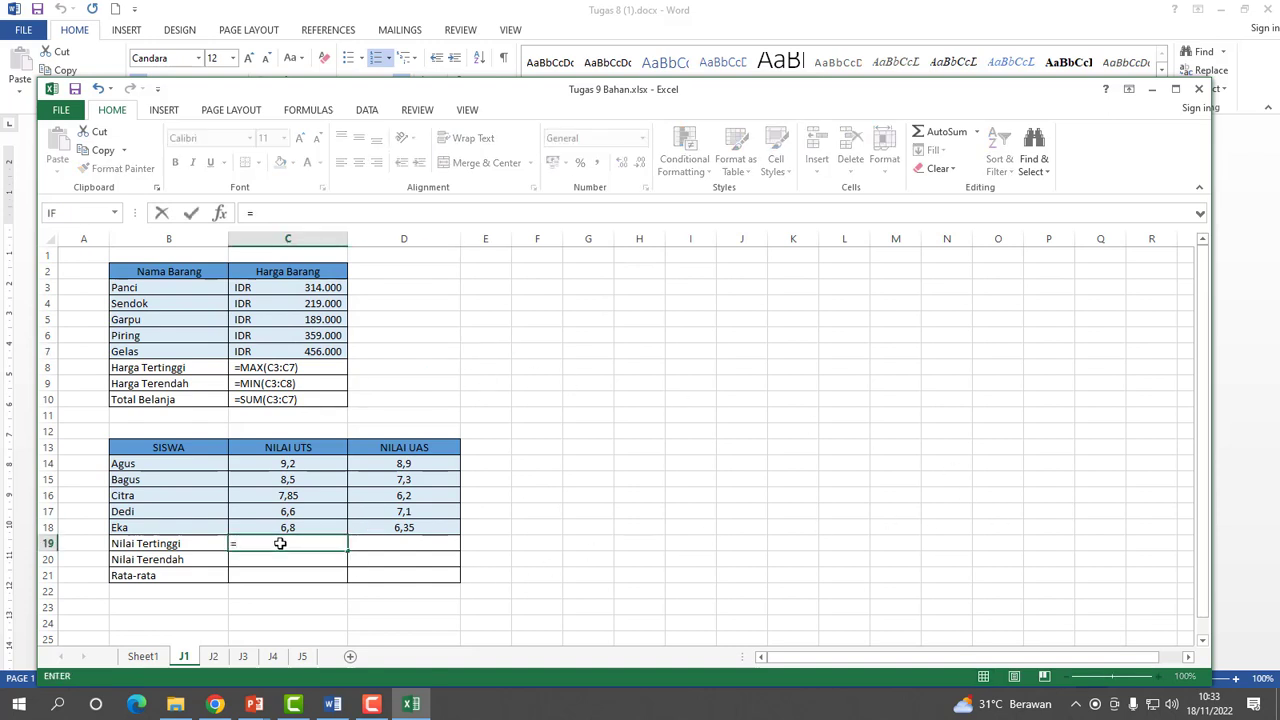
{"action": "key", "text": "Escape"}
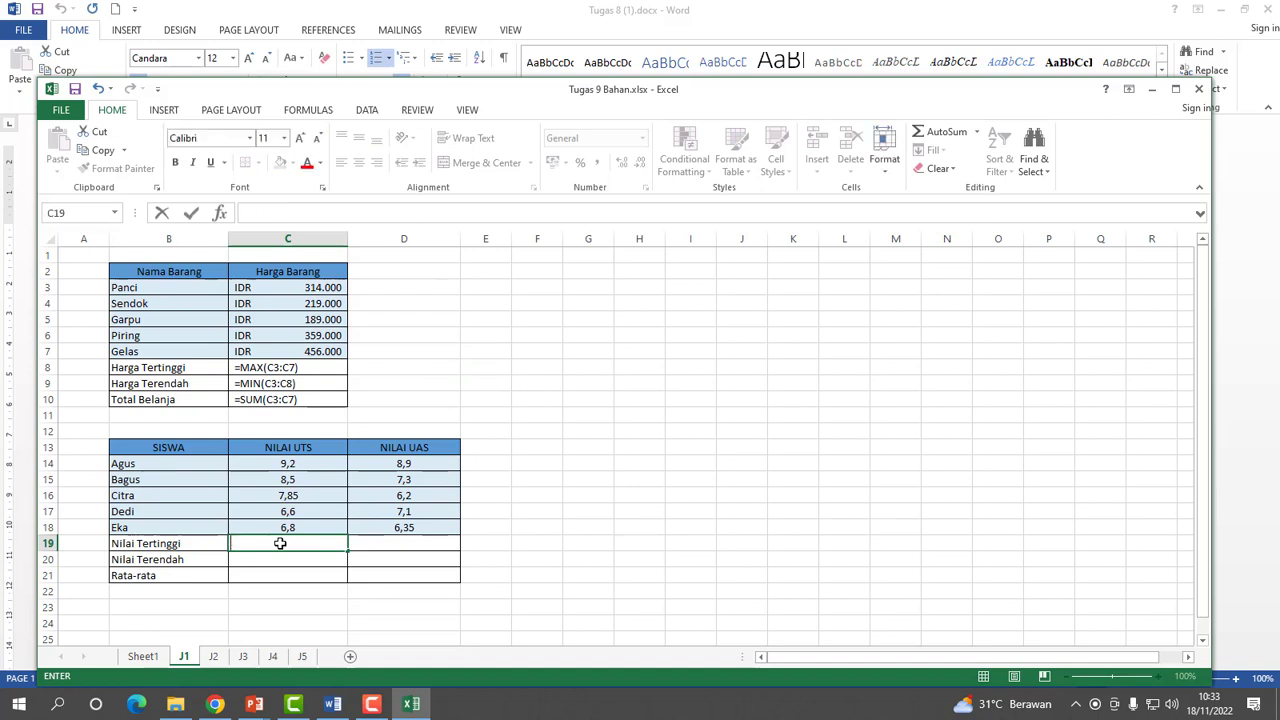
{"action": "type", "text": "=MA"}
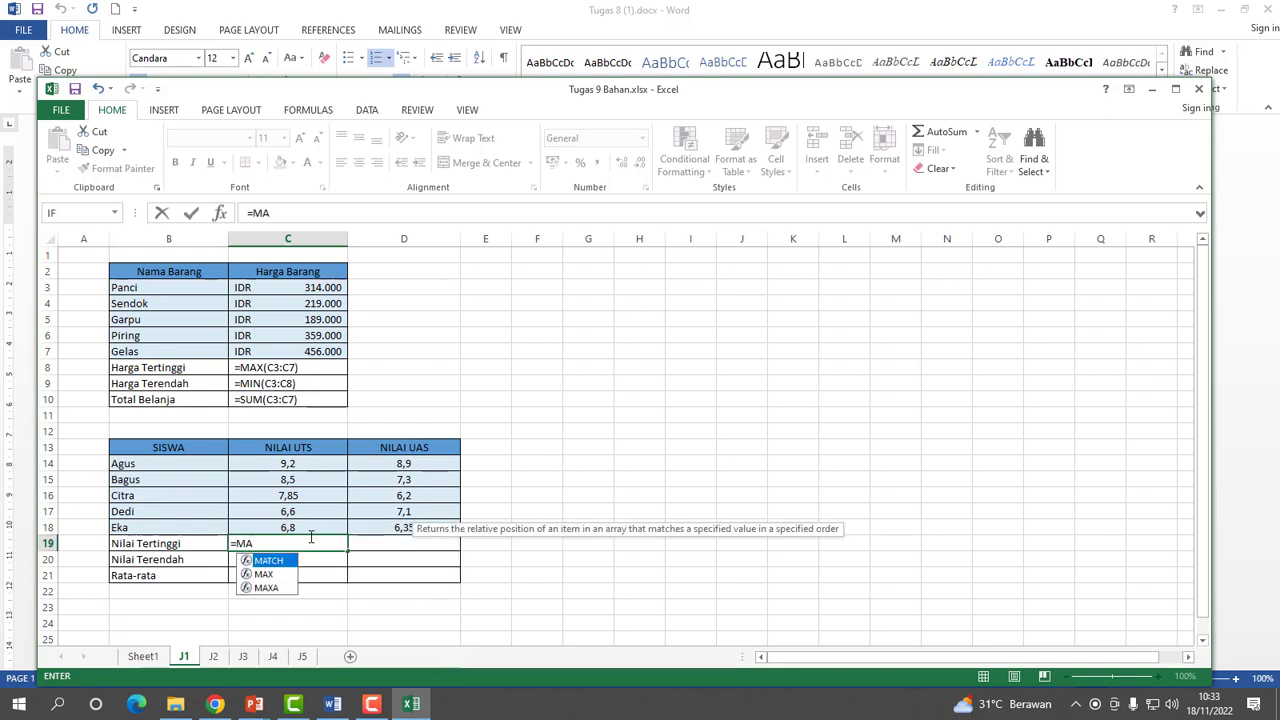
{"action": "double_click", "coordinate": [263, 574]}
{"action": "left_click_drag", "start_coordinate": [272, 473], "coordinate": [286, 520]}
{"action": "key", "text": "Return"}
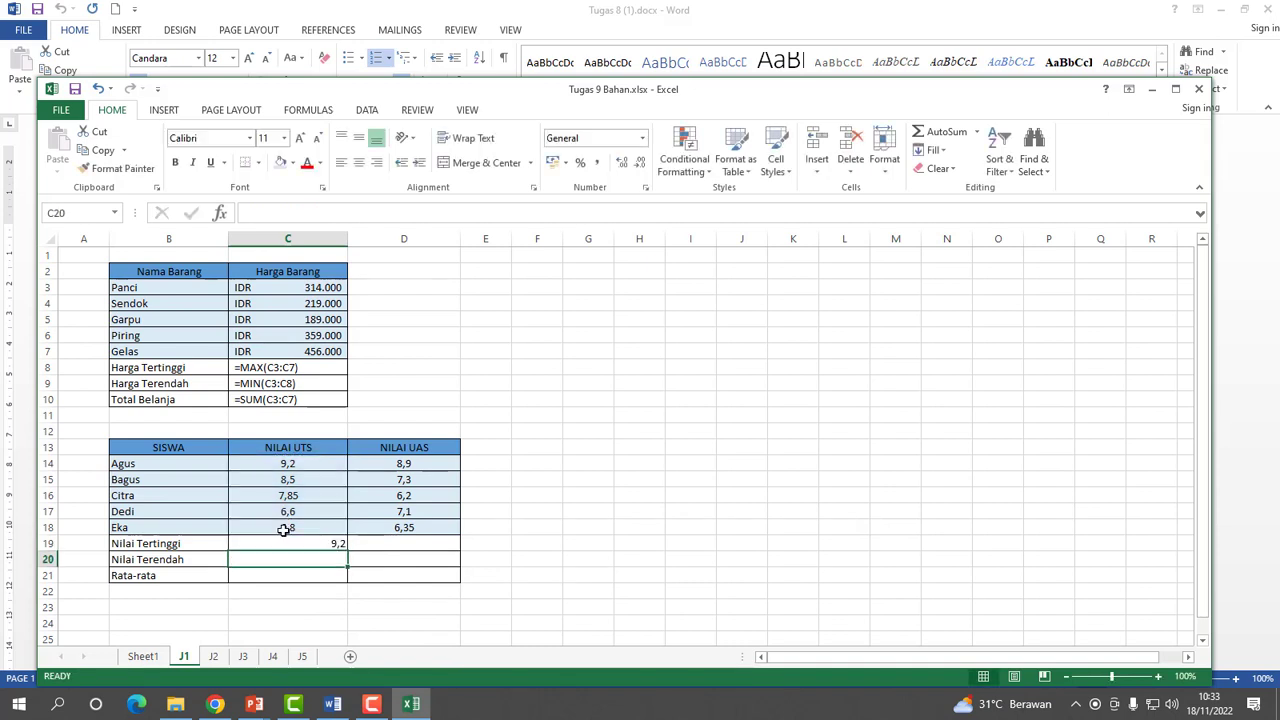
{"action": "left_click", "coordinate": [290, 540]}
{"action": "left_click", "coordinate": [358, 162]}
Calculate the lowest UTS score in C20 with MIN over C14:C18 and centre the cell.
{"action": "left_click", "coordinate": [282, 564]}
{"action": "type", "text": "=MIN"}
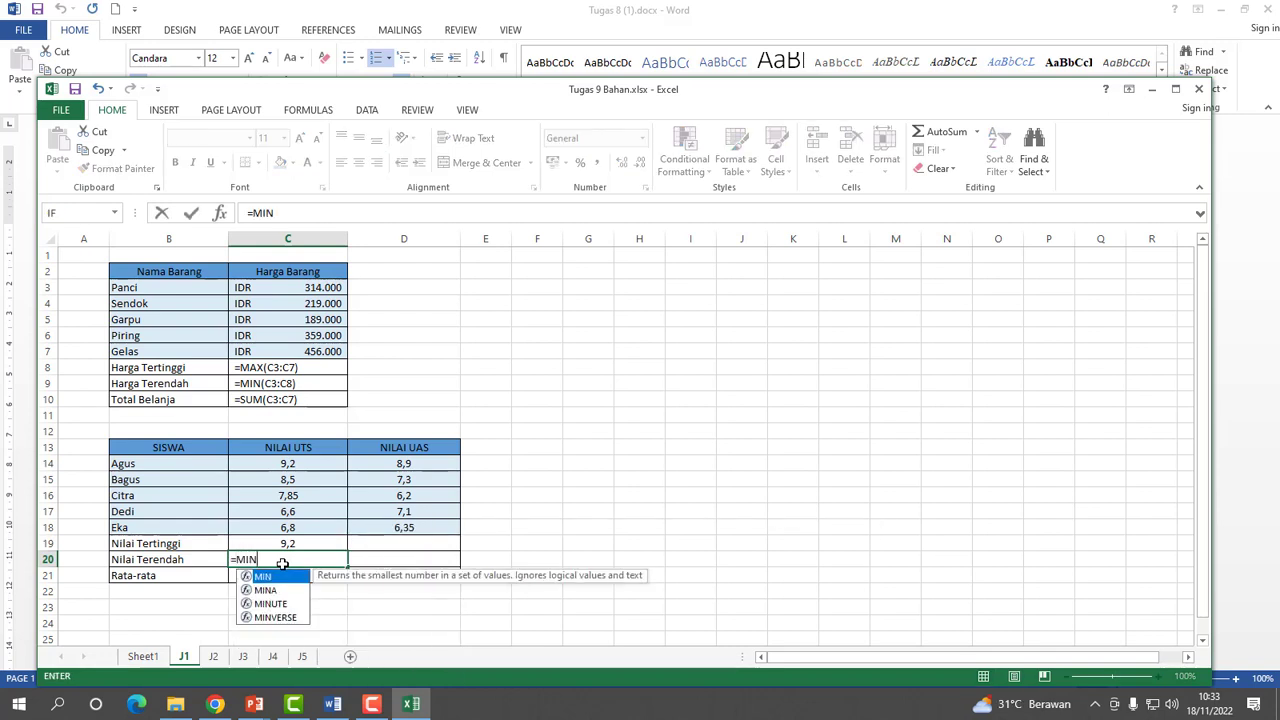
{"action": "double_click", "coordinate": [273, 580]}
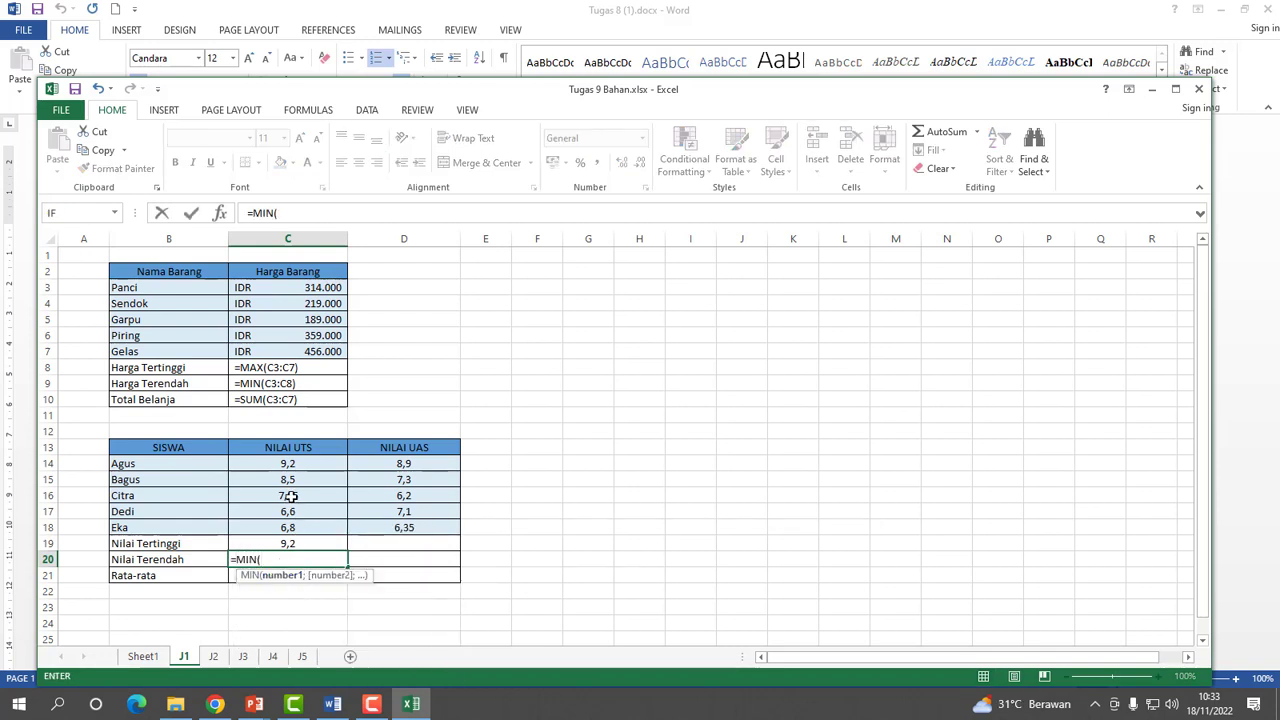
{"action": "left_click_drag", "start_coordinate": [286, 466], "coordinate": [295, 527]}
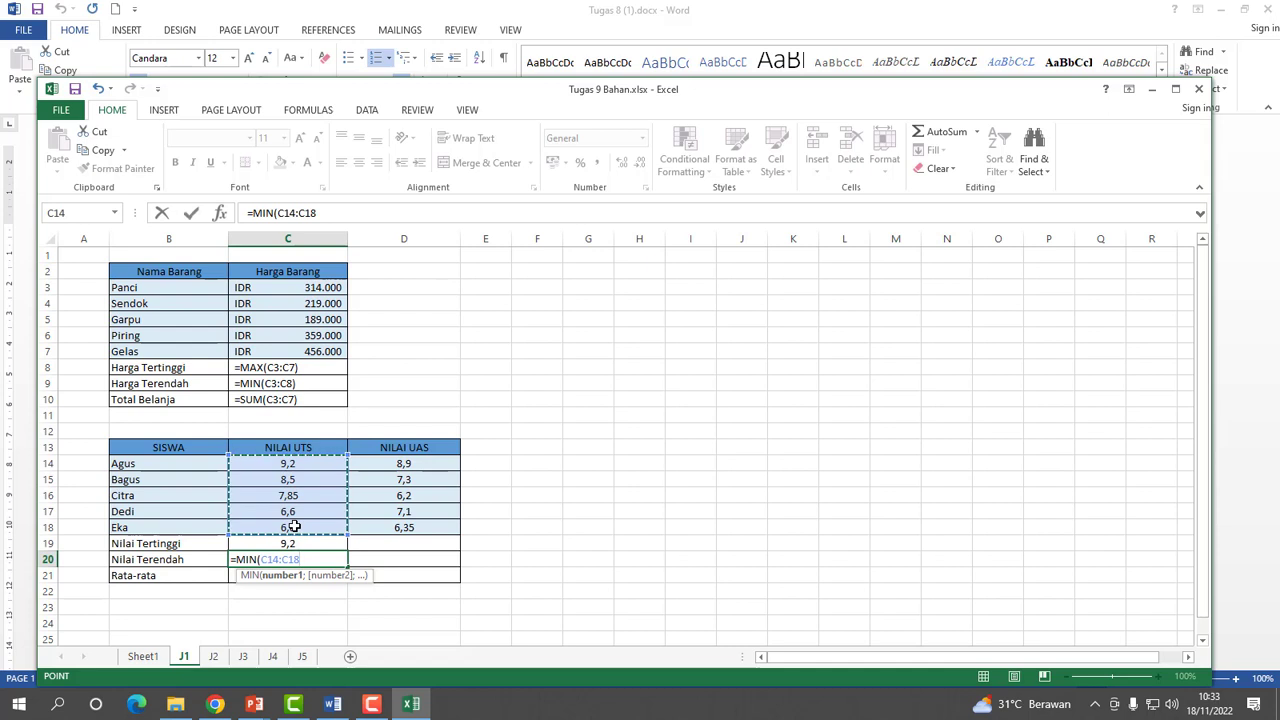
{"action": "key", "text": "Return"}
{"action": "left_click", "coordinate": [288, 562]}
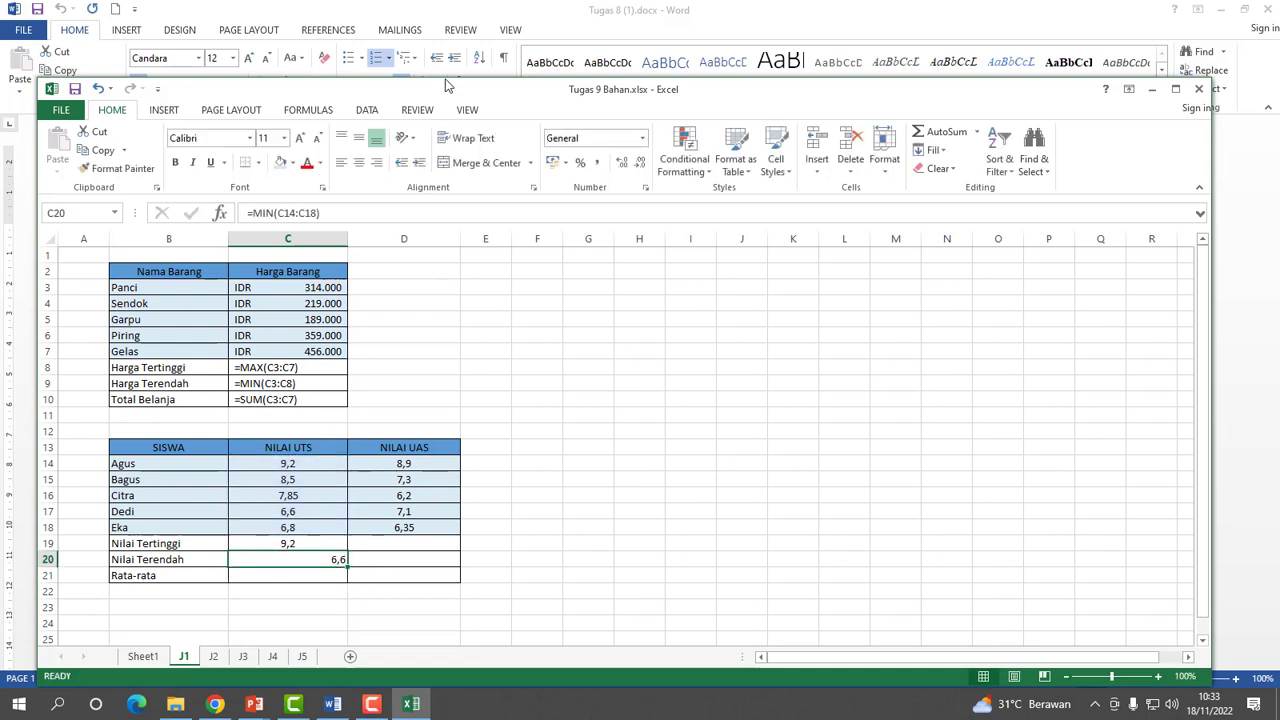
{"action": "left_click", "coordinate": [362, 166]}
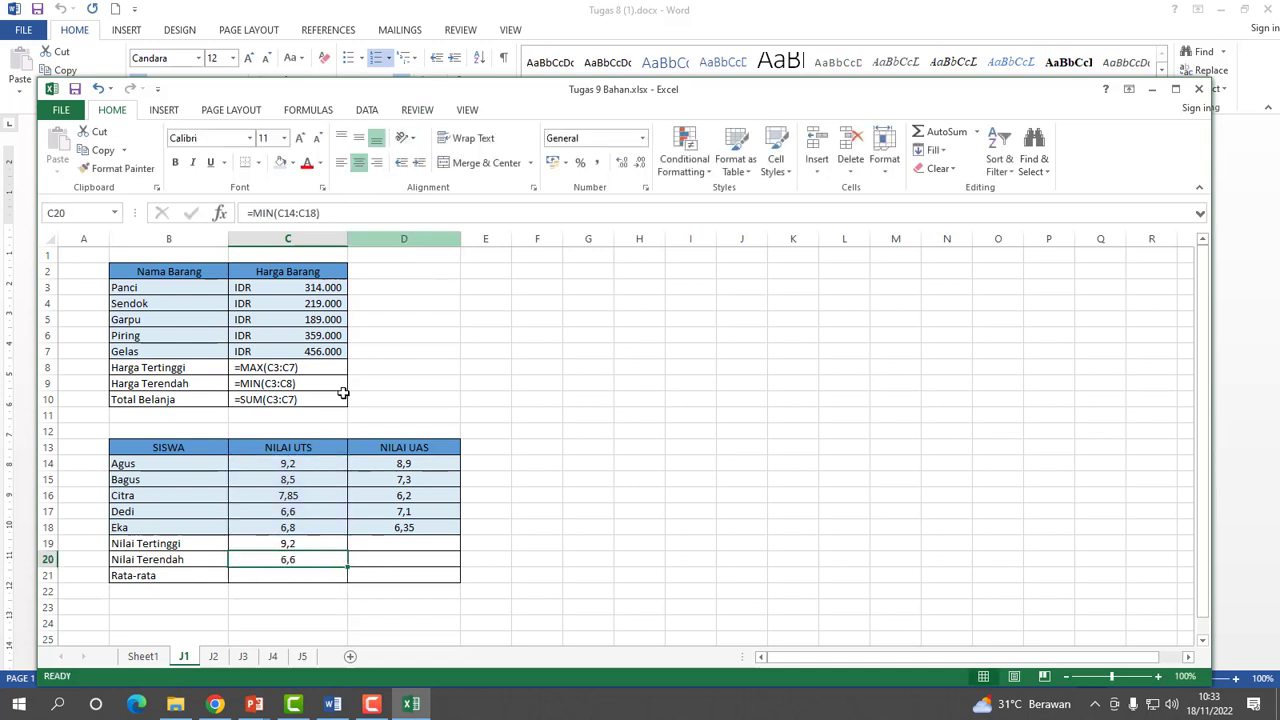
Calculate the UTS Rata-rata in C21 with the AVERAGE function over C14:C18.
{"action": "left_click", "coordinate": [293, 573]}
{"action": "type", "text": "=AVER"}
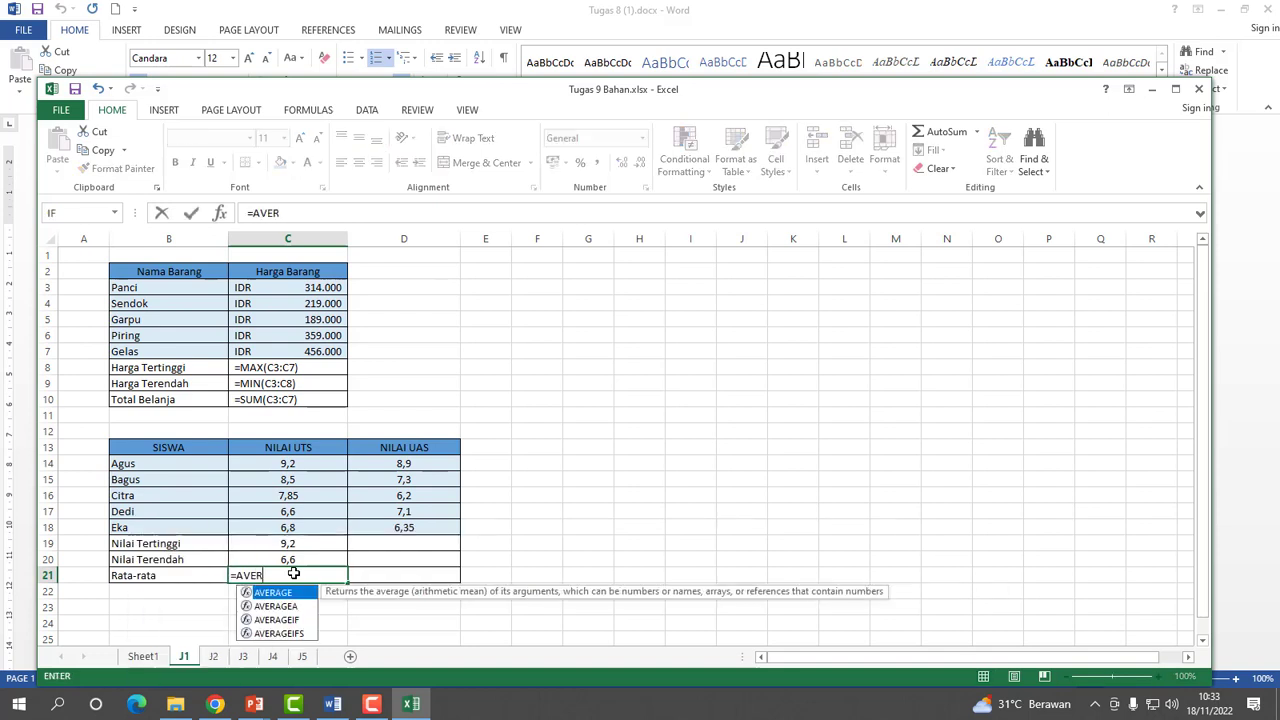
{"action": "double_click", "coordinate": [282, 595]}
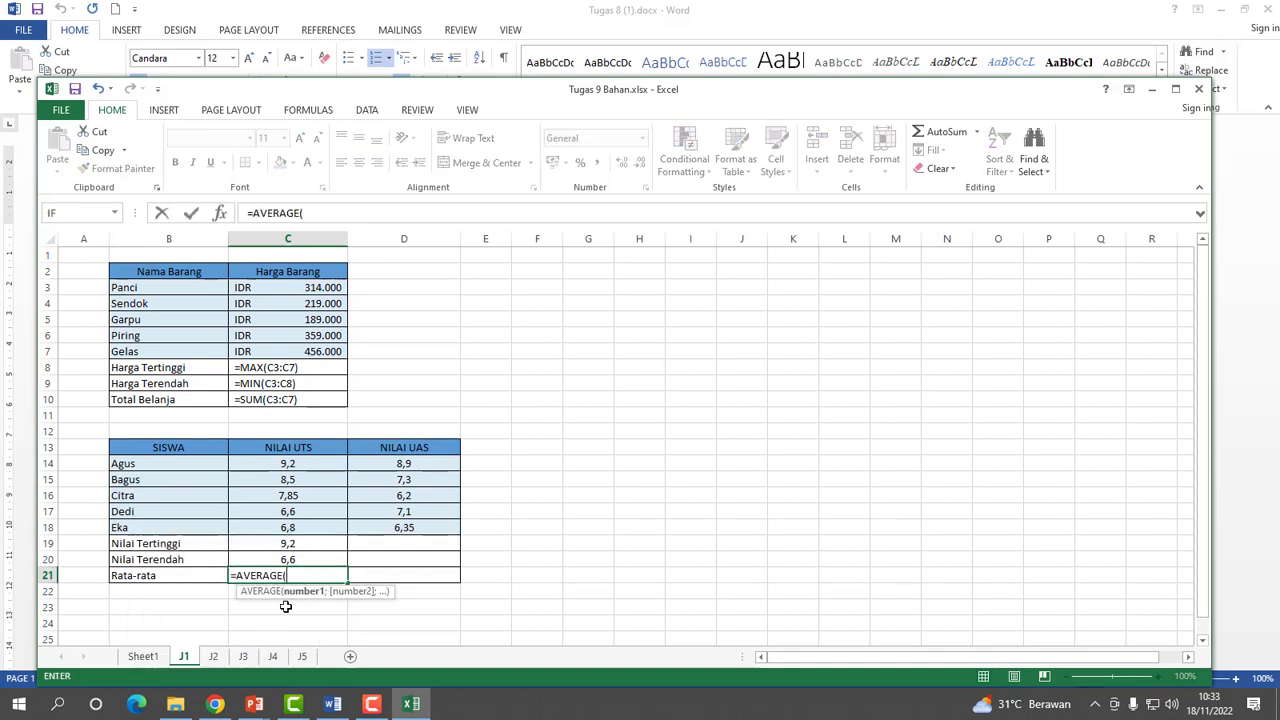
{"action": "left_click_drag", "start_coordinate": [294, 467], "coordinate": [295, 527]}
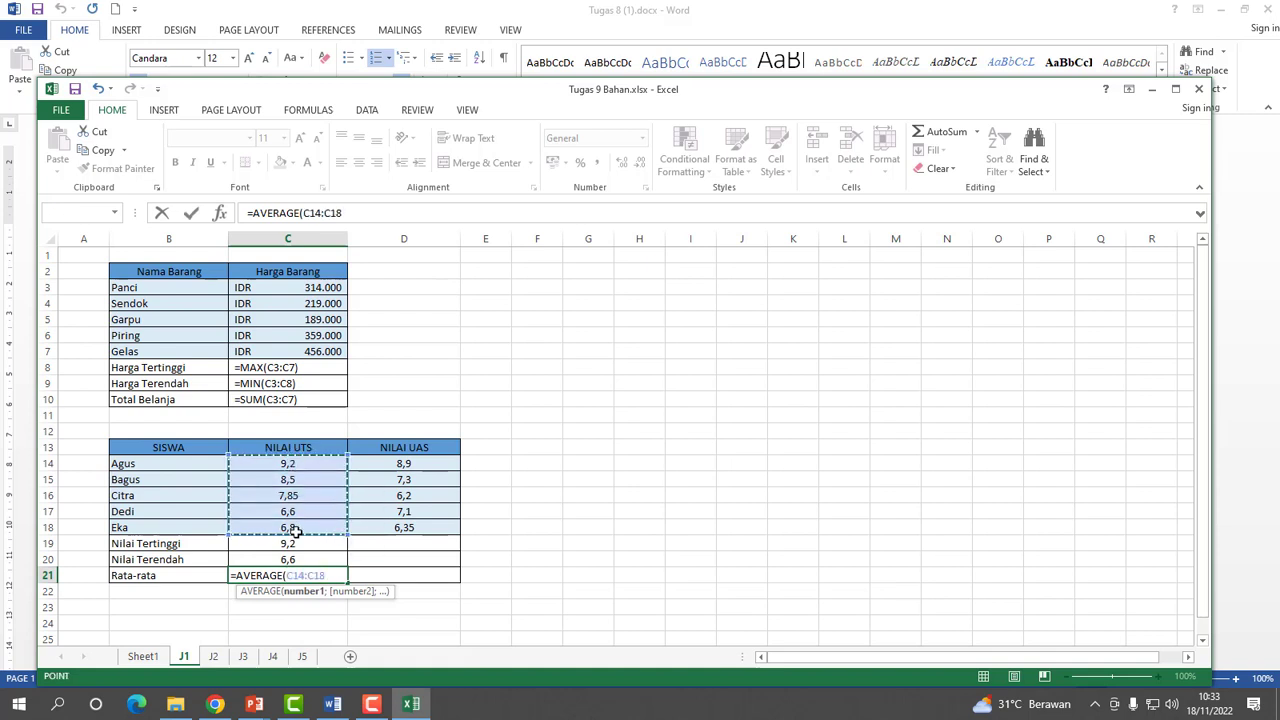
{"action": "key", "text": "Return"}
Centre the average in C21 and fill the formulas of C19:C21 across to the NILAI UAS cells D19:D21.
{"action": "left_click", "coordinate": [305, 573]}
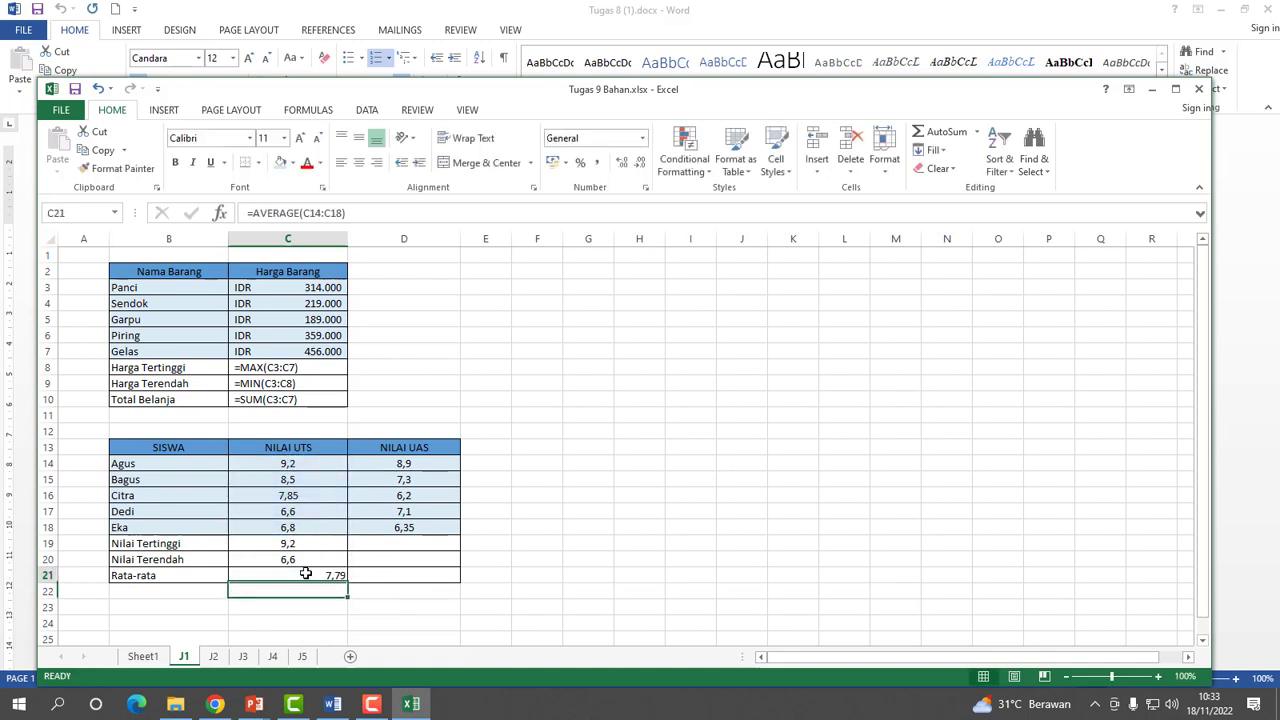
{"action": "left_click", "coordinate": [359, 138]}
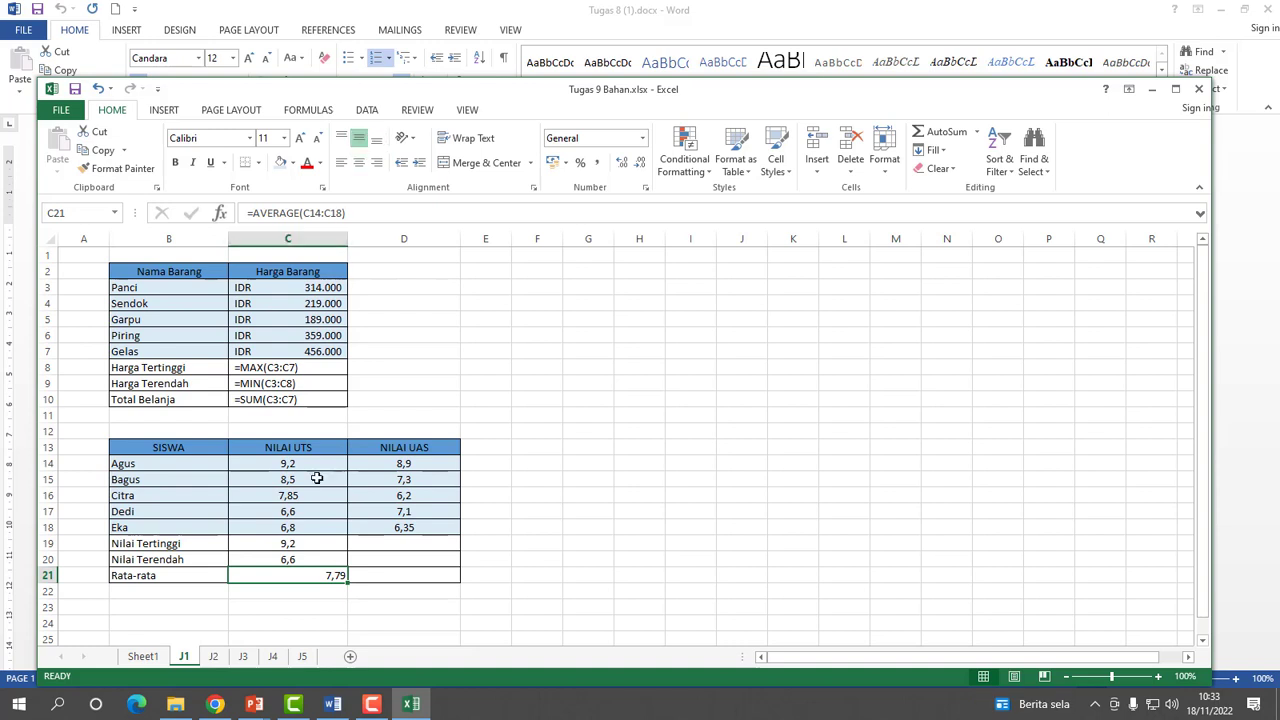
{"action": "left_click", "coordinate": [358, 162]}
{"action": "left_click_drag", "start_coordinate": [287, 544], "coordinate": [455, 588]}
{"action": "left_click", "coordinate": [570, 387]}
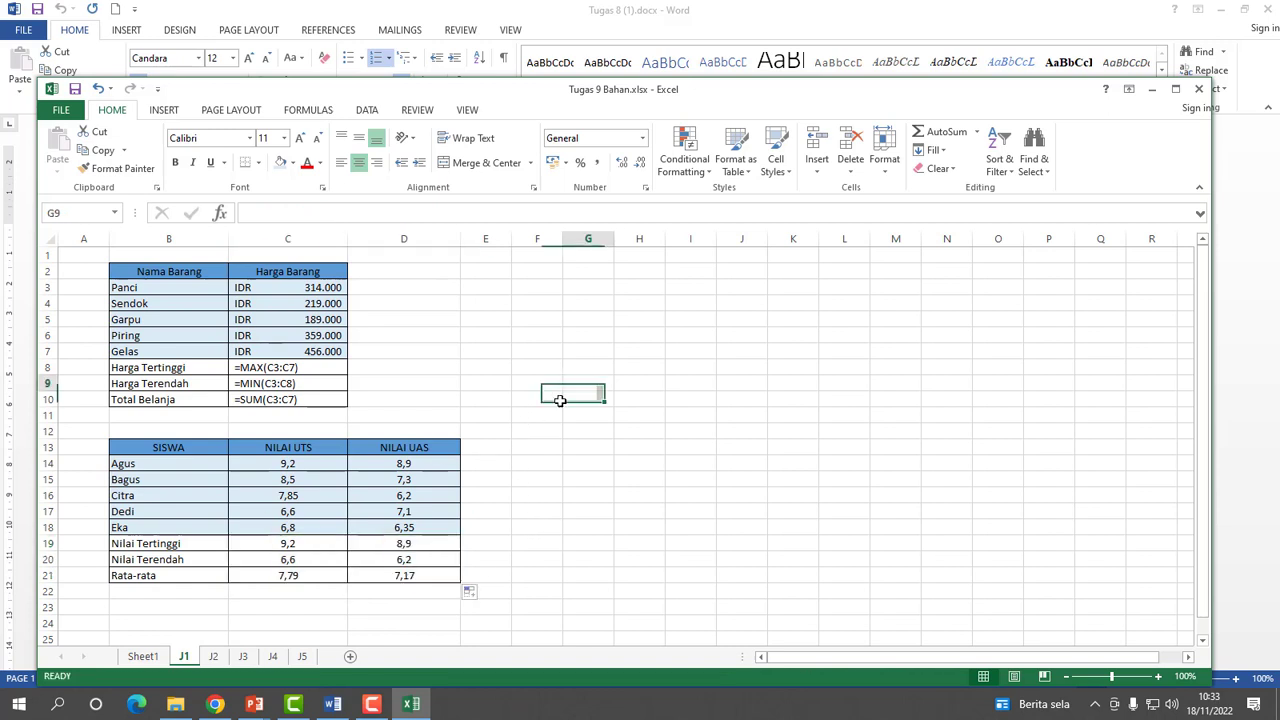
Show the MAX, MIN and AVERAGE formulas in C19:C21 as text by putting an apostrophe before each one.
{"action": "left_click", "coordinate": [288, 543]}
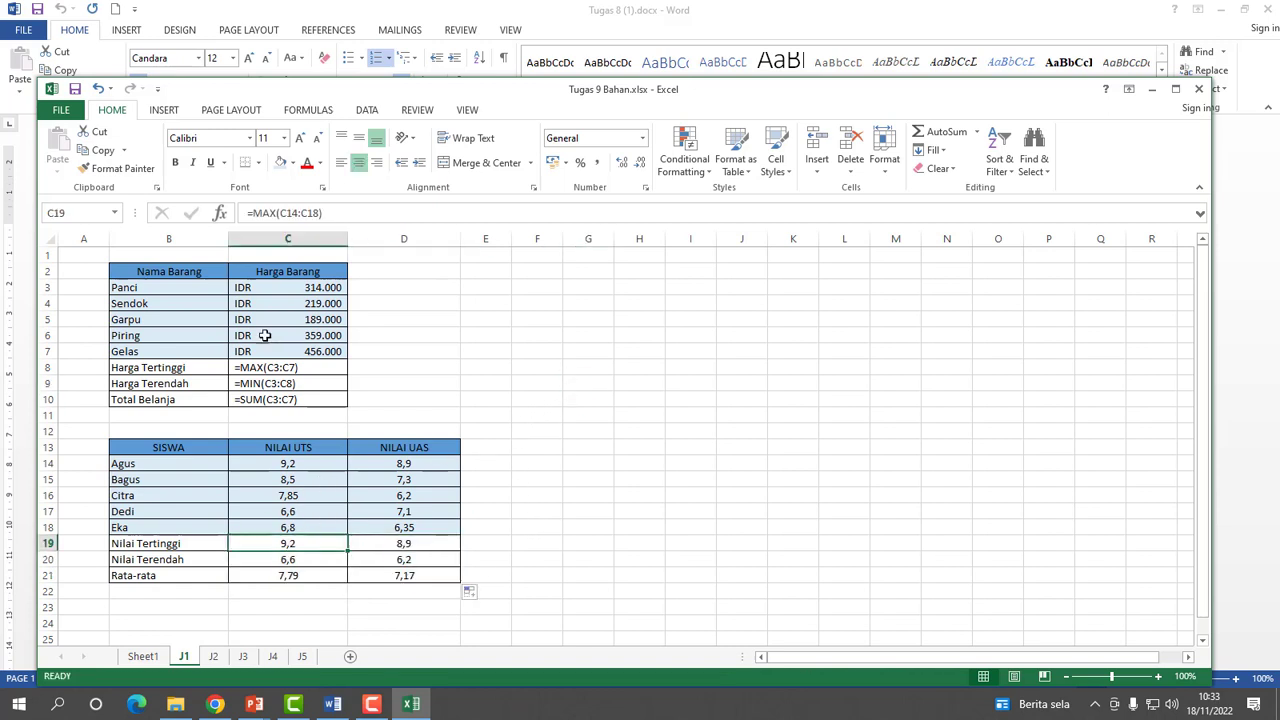
{"action": "left_click", "coordinate": [241, 213]}
{"action": "type", "text": "'"}
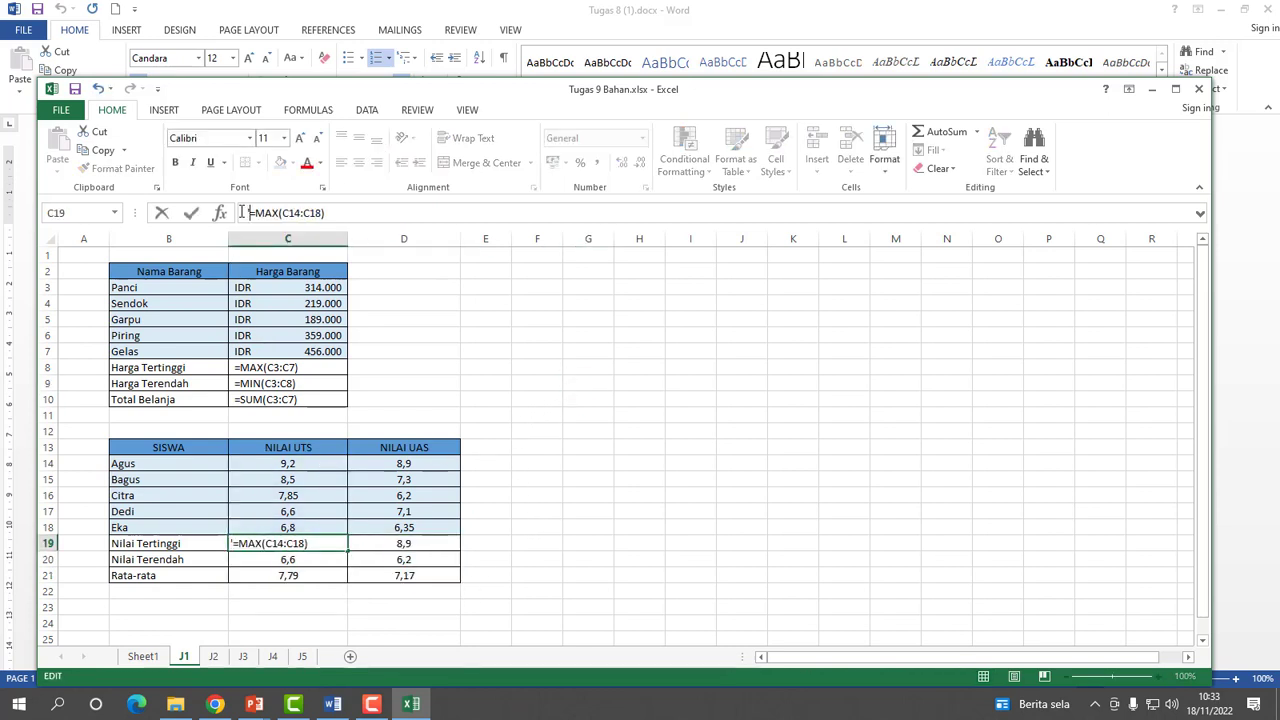
{"action": "key", "text": "Return"}
{"action": "left_click", "coordinate": [248, 213]}
{"action": "type", "text": "'=MIN(C14:C18"}
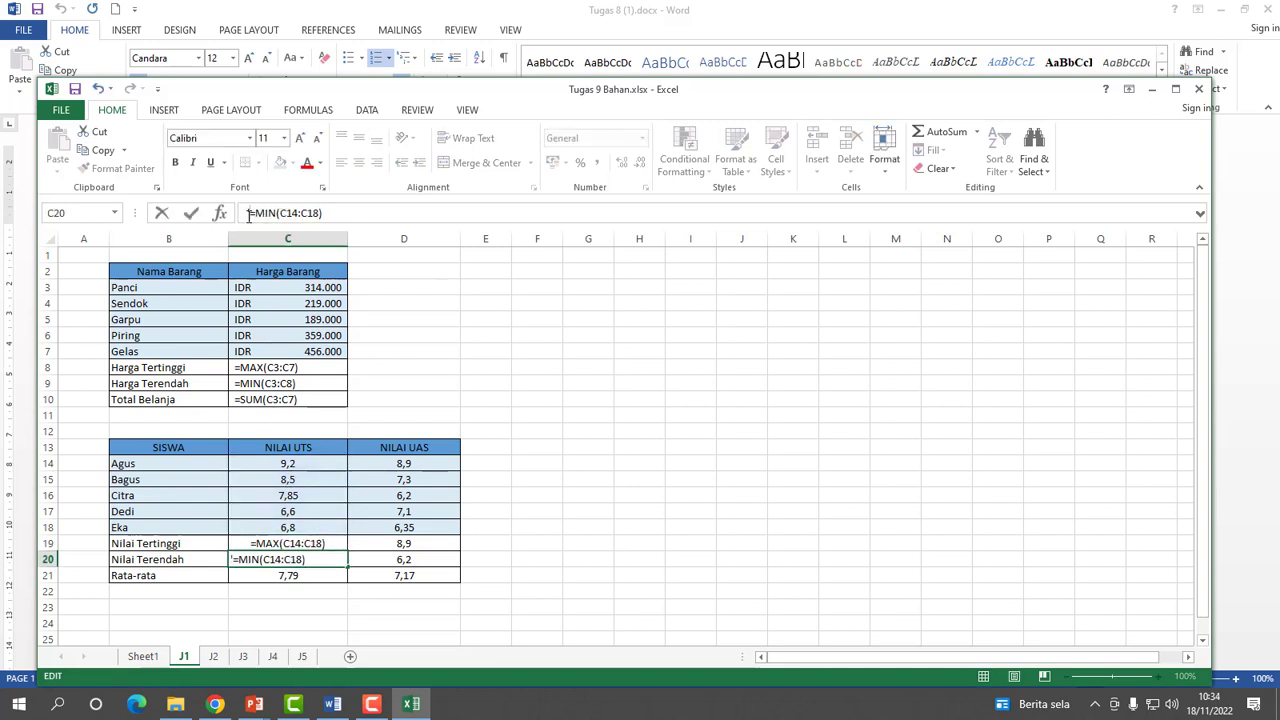
{"action": "key", "text": "Return"}
{"action": "left_click", "coordinate": [246, 213]}
{"action": "type", "text": "'=AVERAGE(C14:C18"}
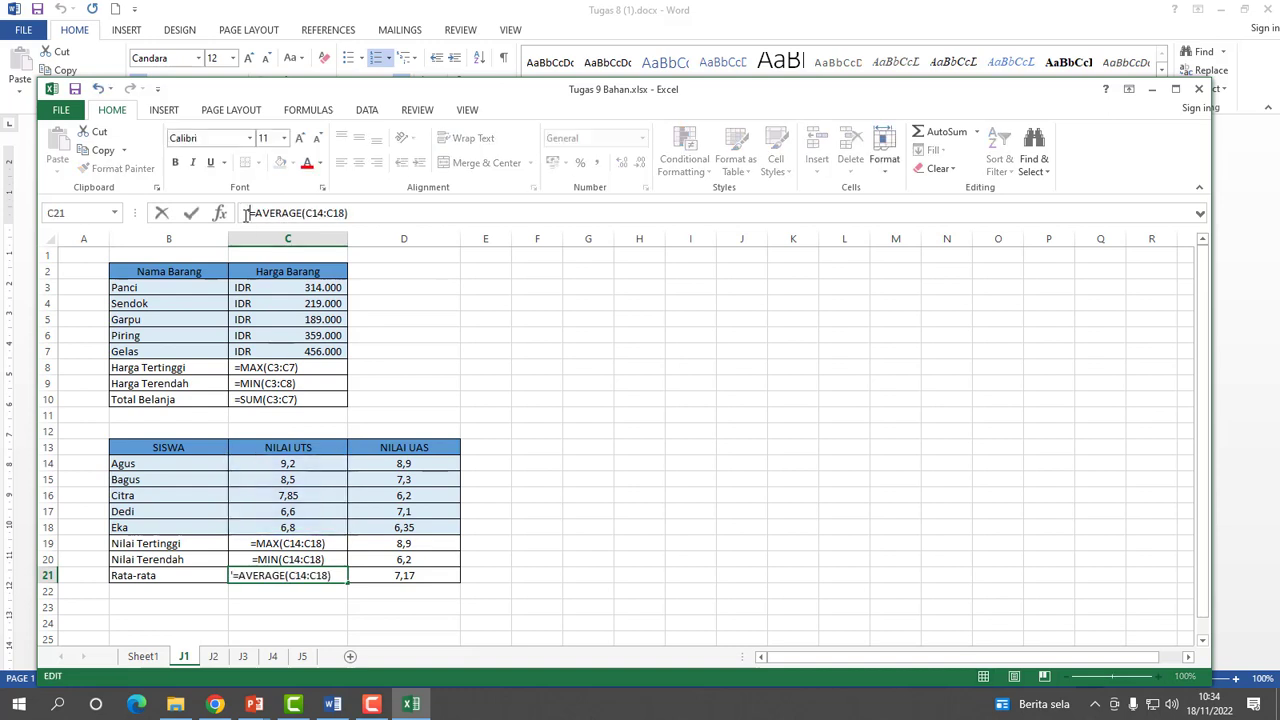
{"action": "left_click", "coordinate": [555, 412]}
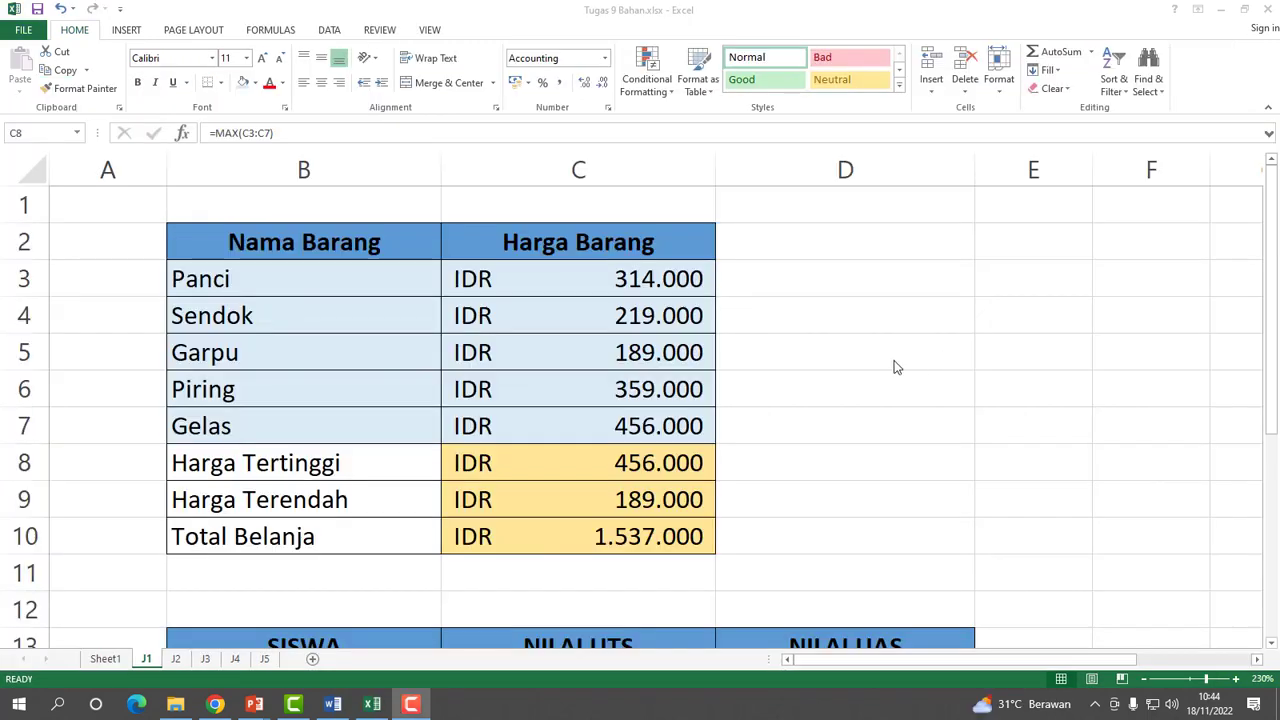
Review the MAX, MIN and SUM formulas in C8:C10 of the Harga Barang table and the range each one covers.
{"action": "left_click", "coordinate": [544, 465]}
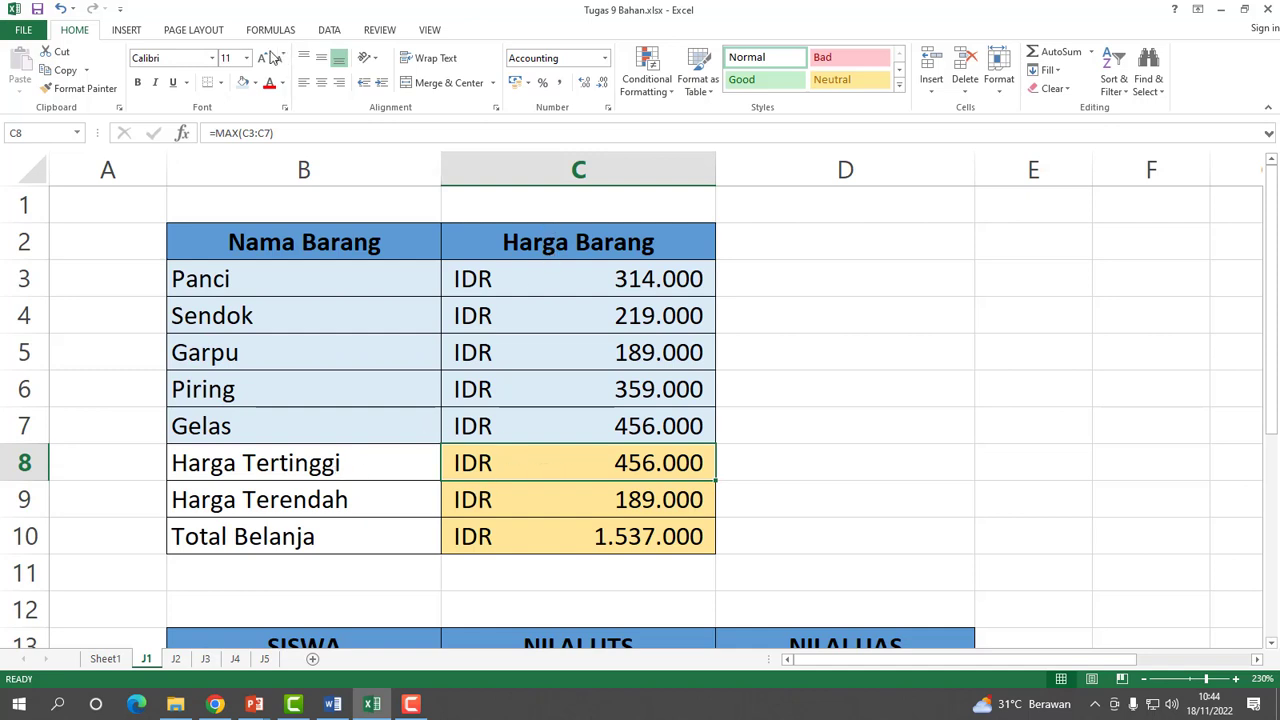
{"action": "left_click", "coordinate": [244, 132]}
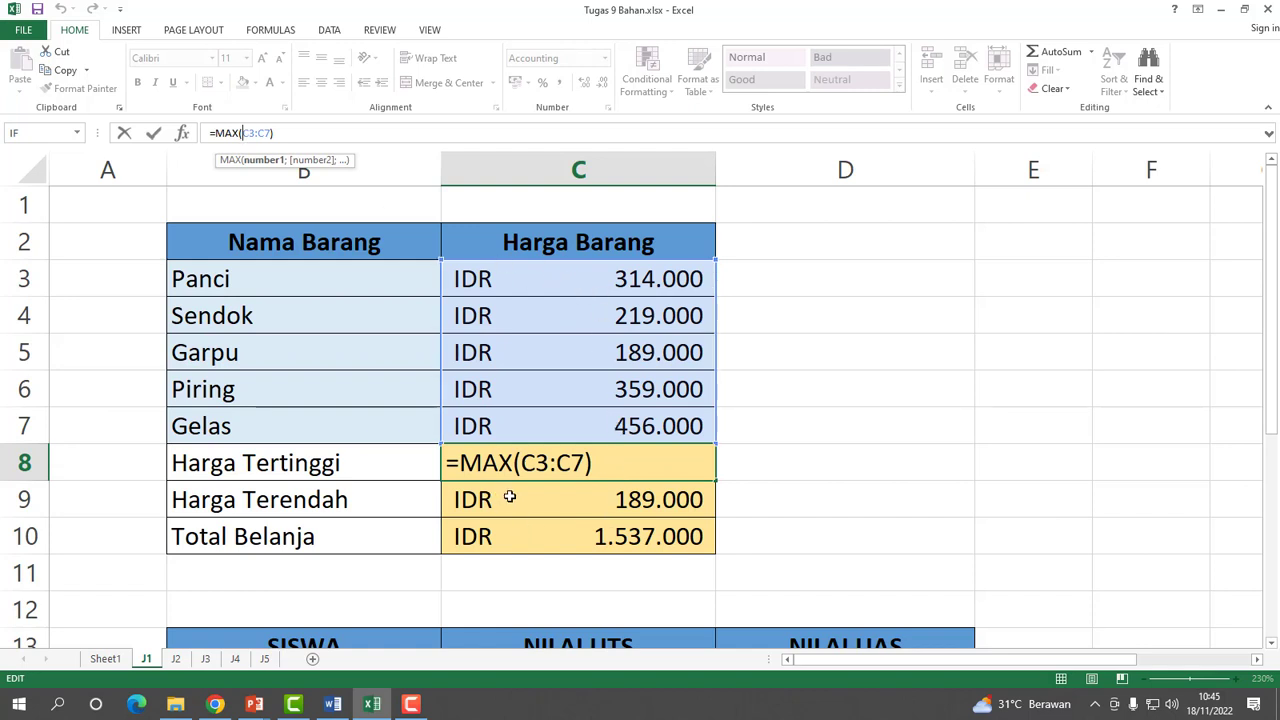
{"action": "left_click", "coordinate": [509, 497]}
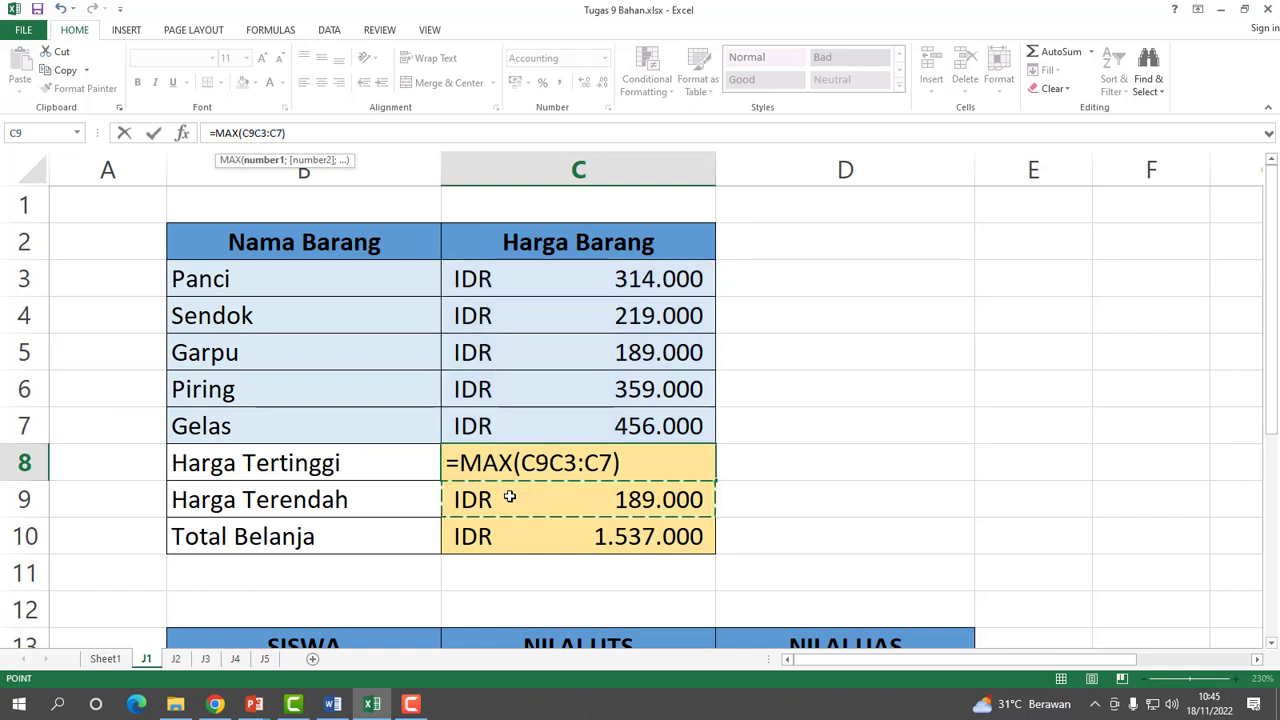
{"action": "key", "text": "BackSpace"}
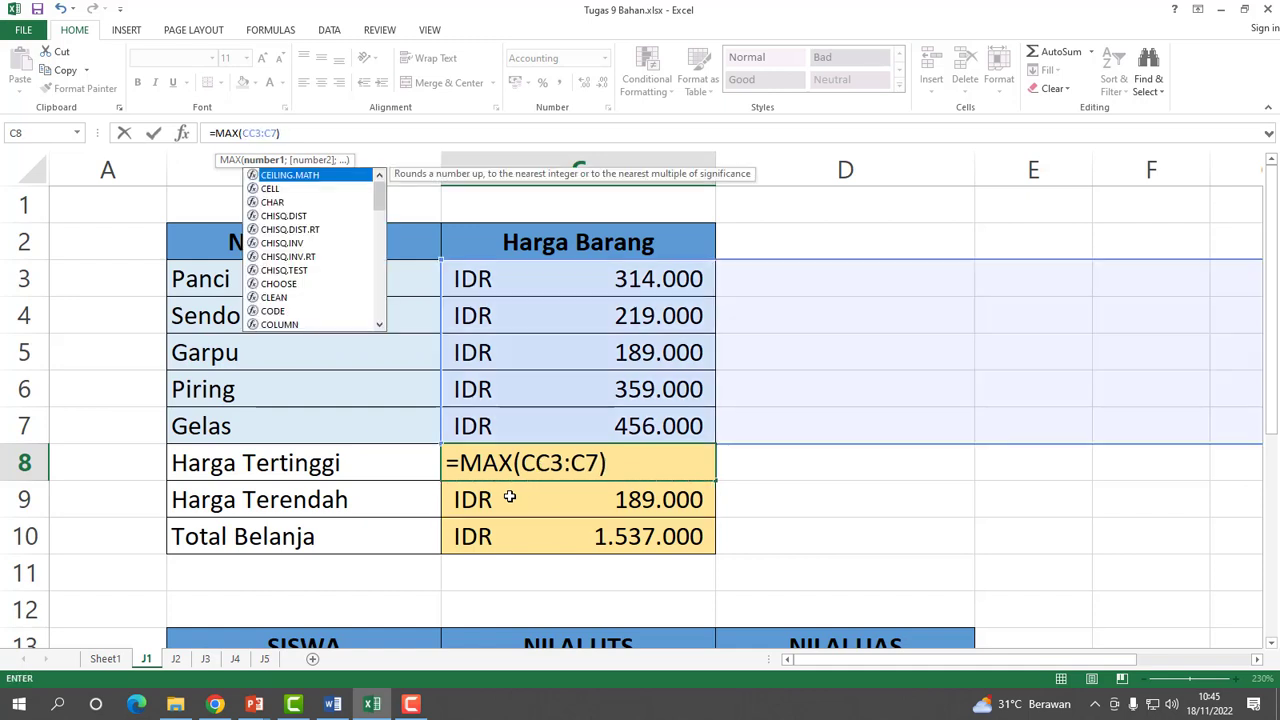
{"action": "key", "text": "BackSpace"}
{"action": "key", "text": "Return"}
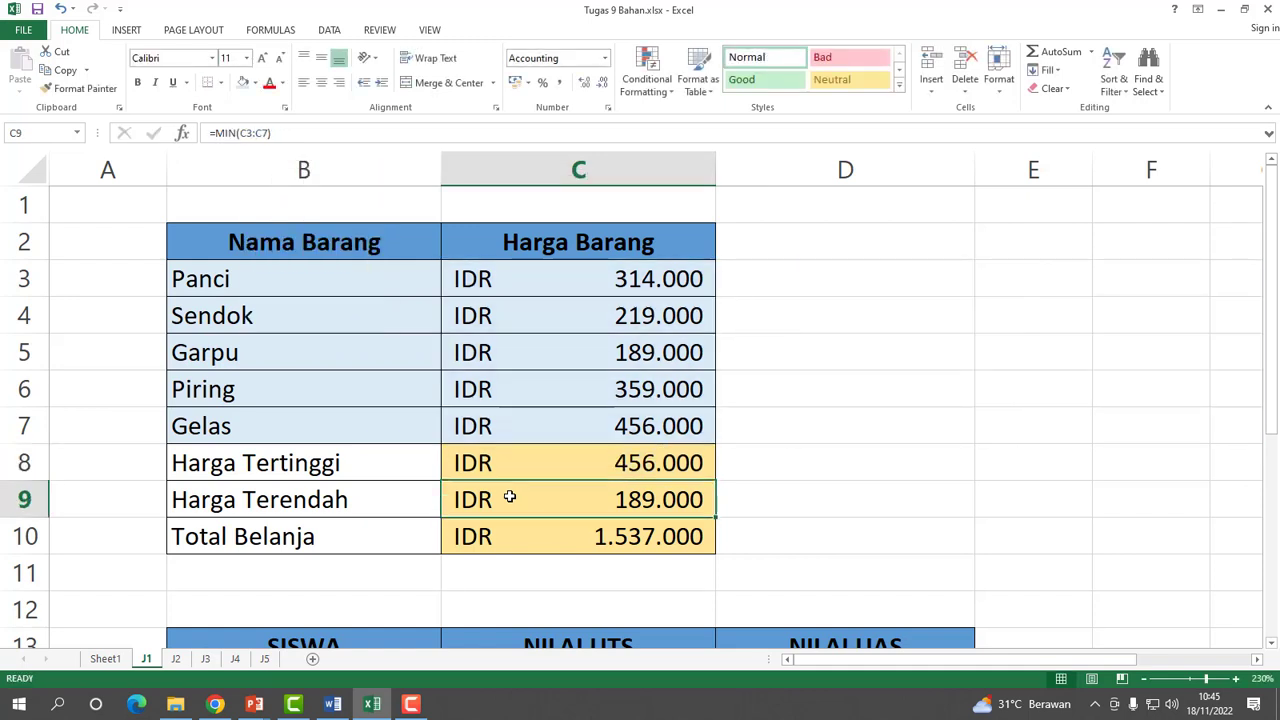
{"action": "left_click", "coordinate": [252, 133]}
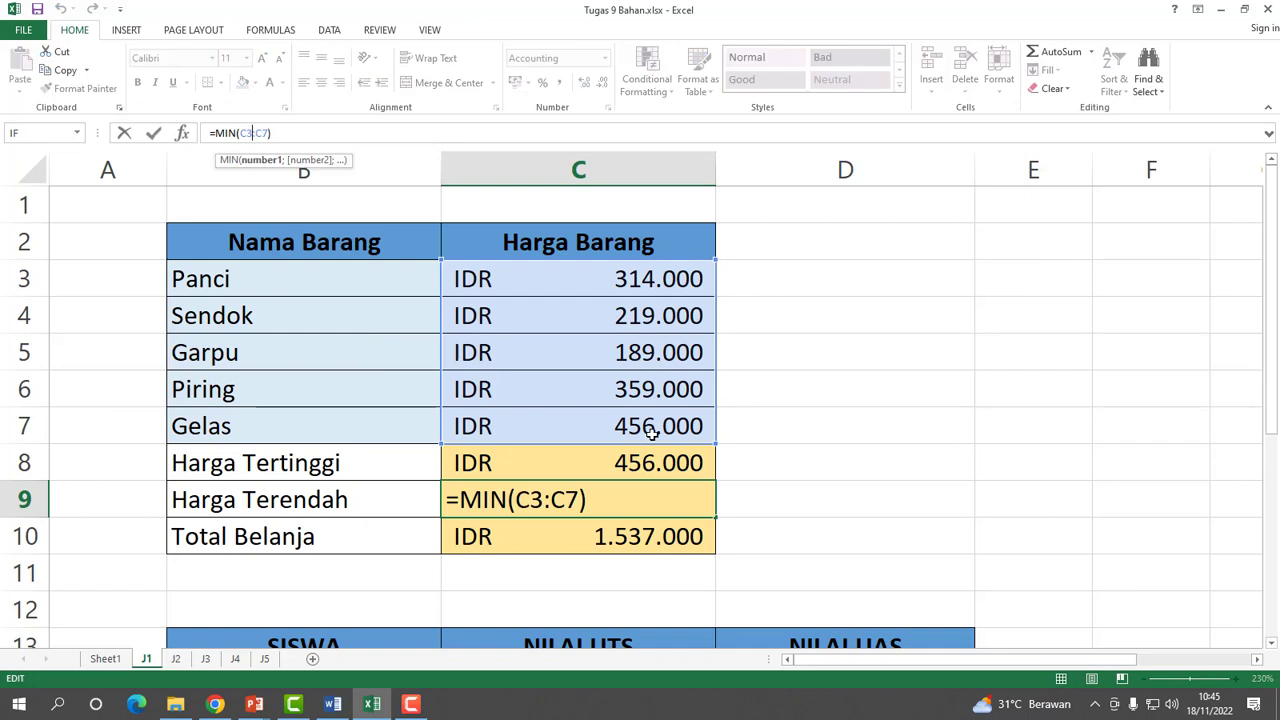
{"action": "key", "text": "Return"}
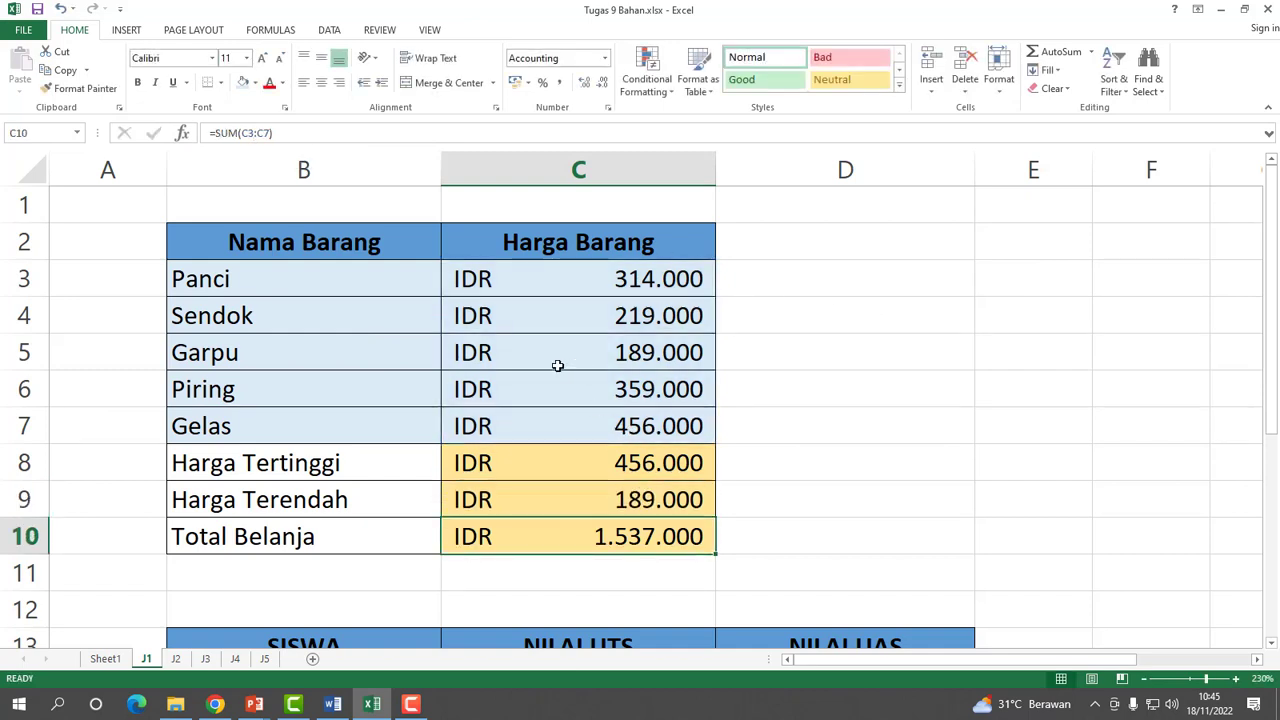
{"action": "left_click", "coordinate": [233, 133]}
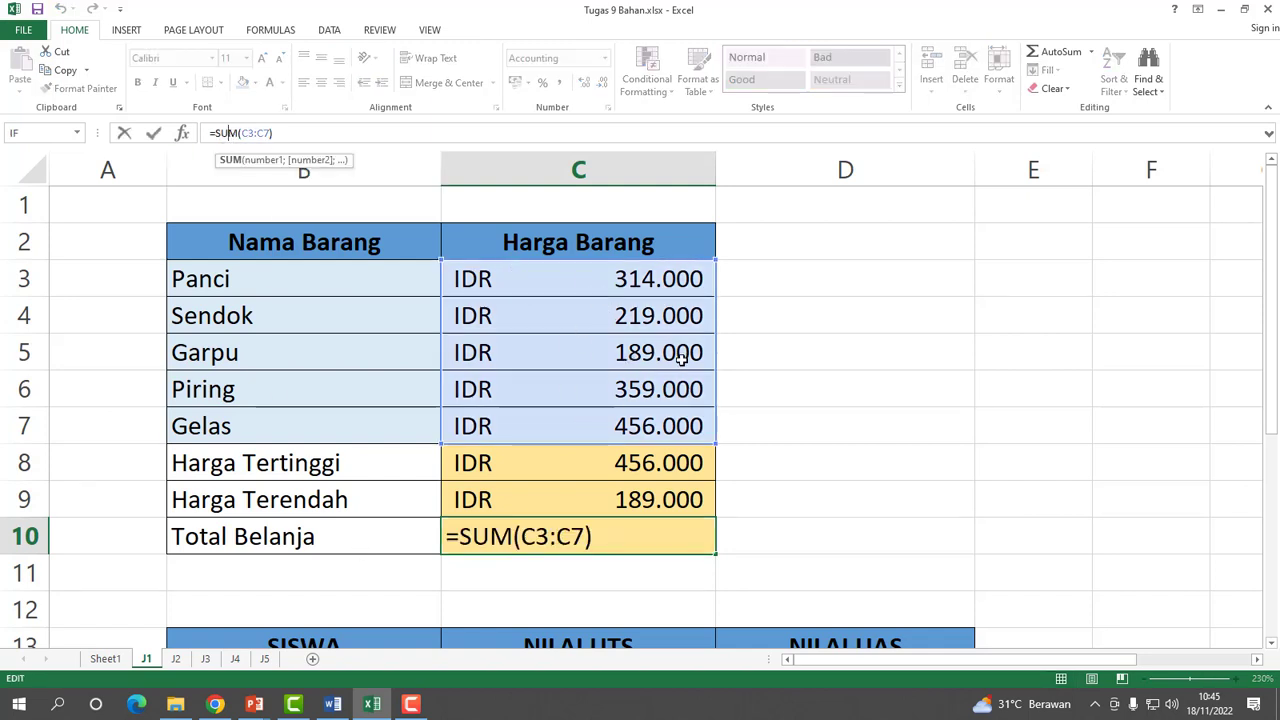
{"action": "key", "text": "Return"}
Remove the apostrophes before the MAX, MIN and AVERAGE formulas in C19:C21 so that they calculate again.
{"action": "scroll", "coordinate": [573, 428], "scroll_direction": "down", "scroll_amount": 1}
{"action": "scroll", "coordinate": [573, 428], "scroll_direction": "down", "scroll_amount": 4}
{"action": "scroll", "coordinate": [330, 330], "scroll_direction": "up", "scroll_amount": 1}
{"action": "scroll", "coordinate": [330, 330], "scroll_direction": "down", "scroll_amount": 1}
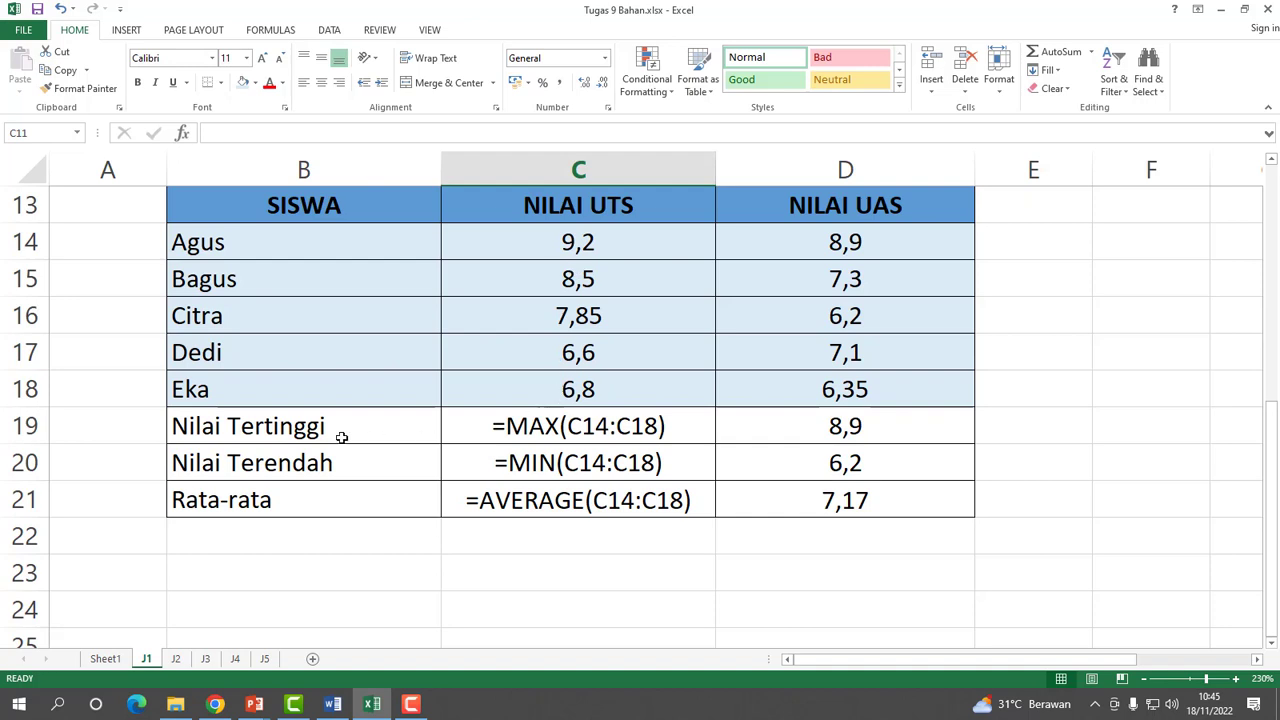
{"action": "left_click", "coordinate": [553, 422]}
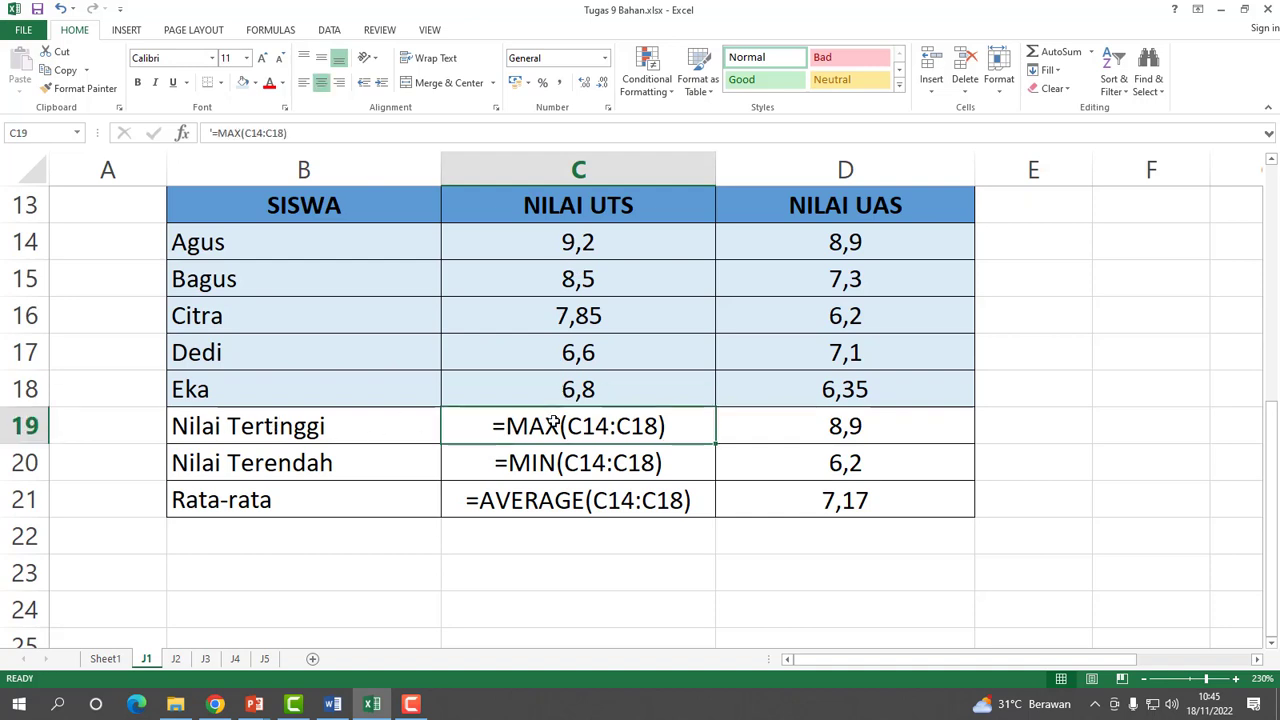
{"action": "left_click", "coordinate": [213, 134]}
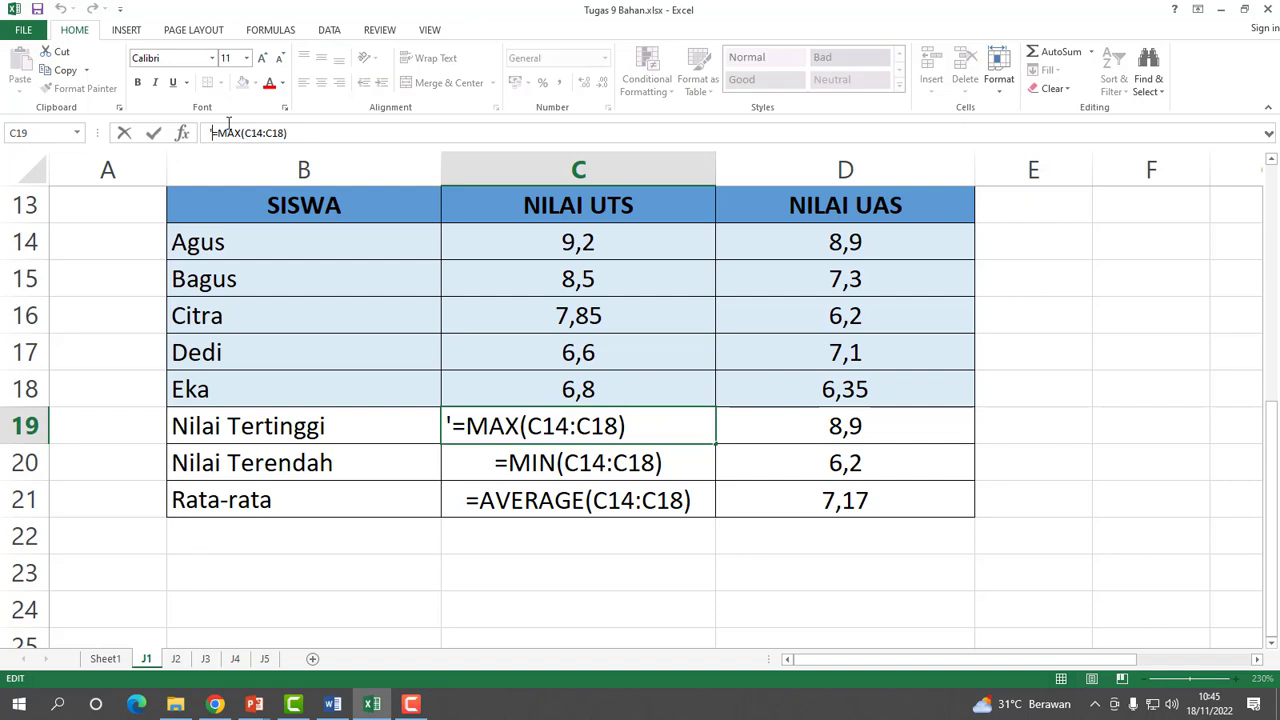
{"action": "key", "text": "BackSpace"}
{"action": "key", "text": "Return"}
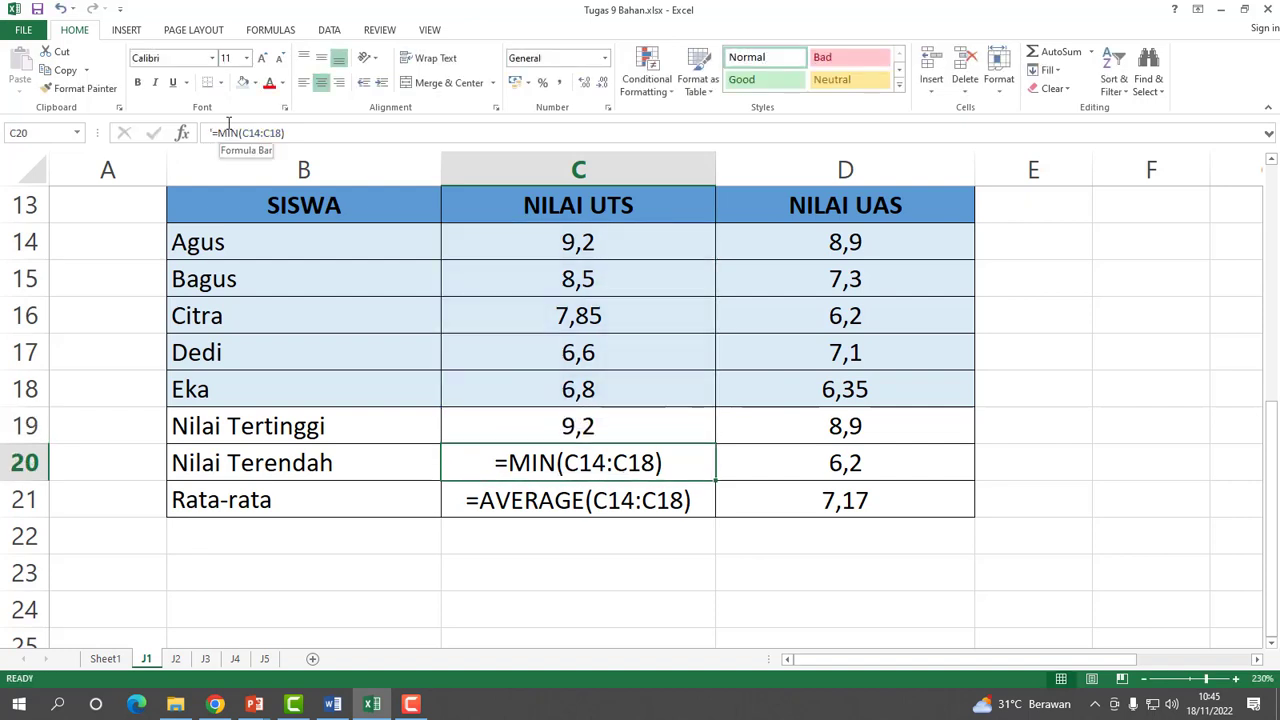
{"action": "left_click", "coordinate": [213, 133]}
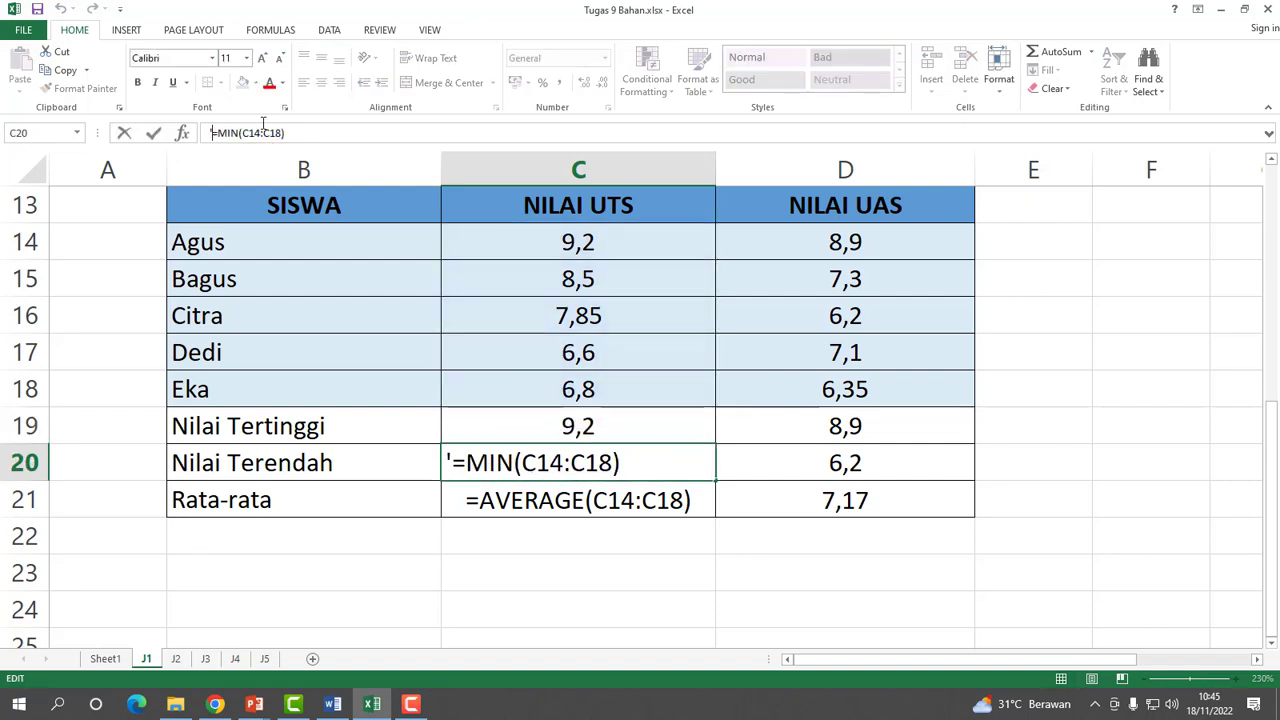
{"action": "key", "text": "BackSpace"}
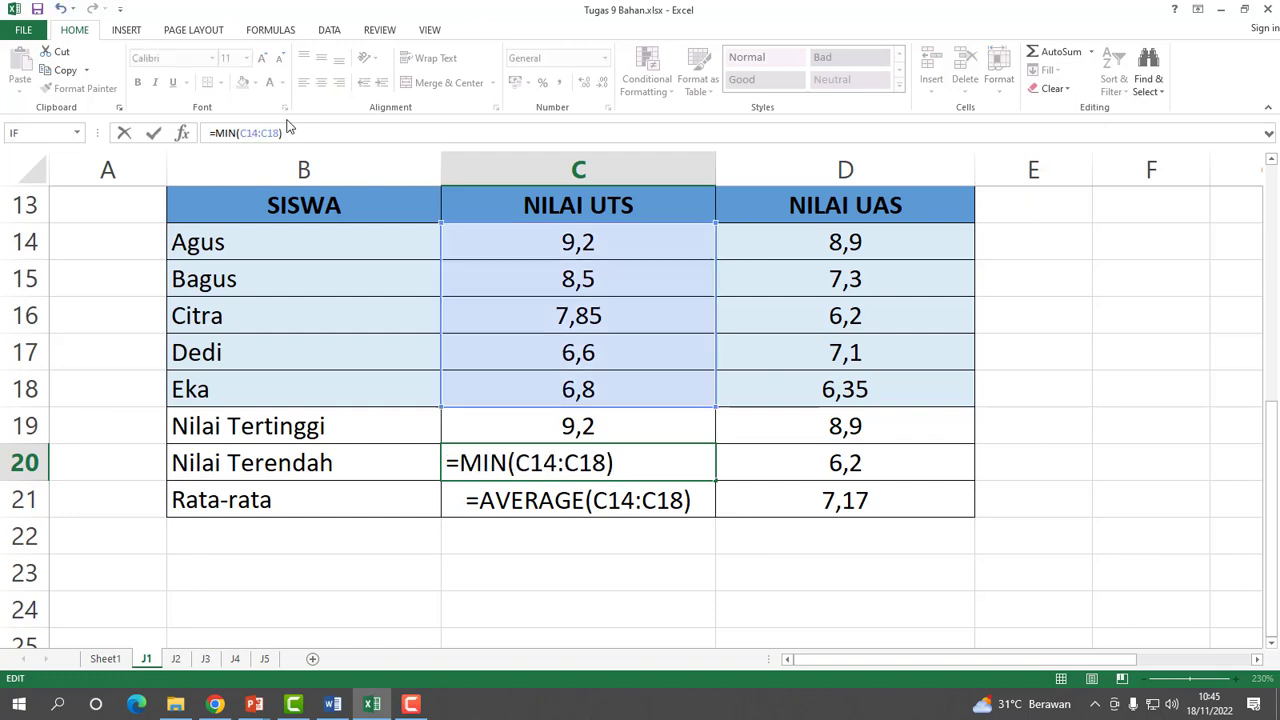
{"action": "key", "text": "Return"}
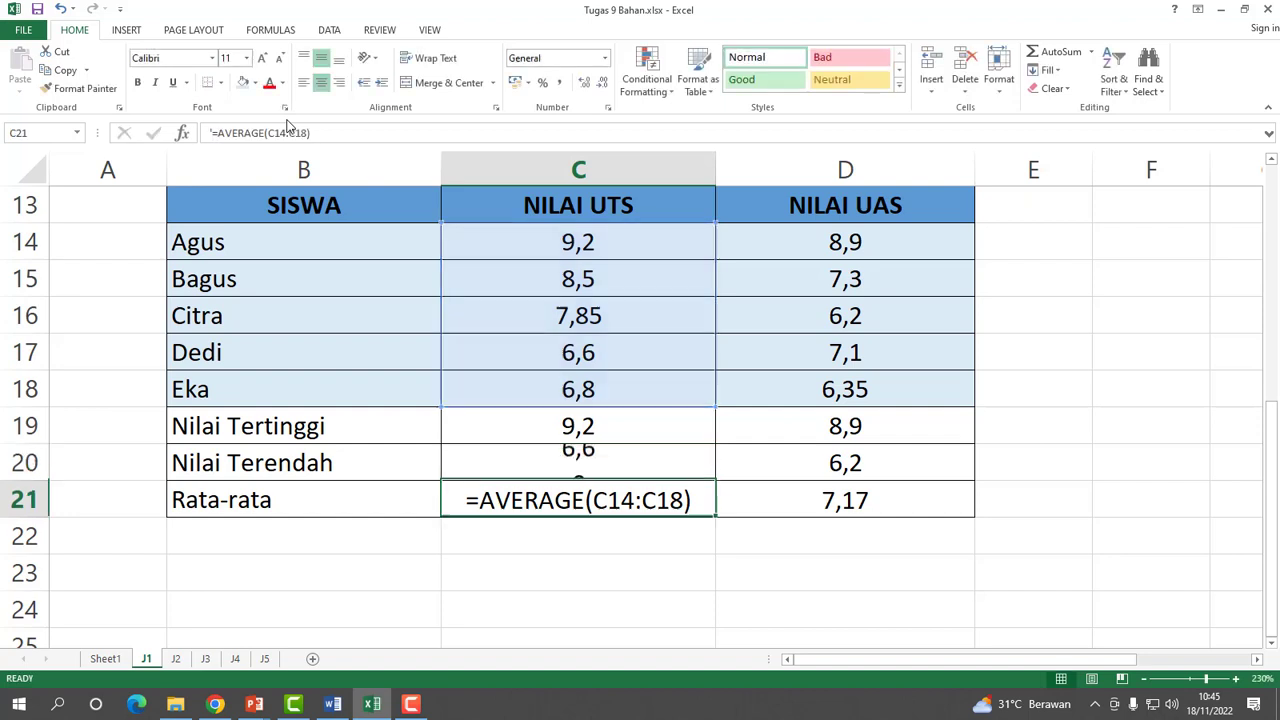
{"action": "left_click", "coordinate": [213, 133]}
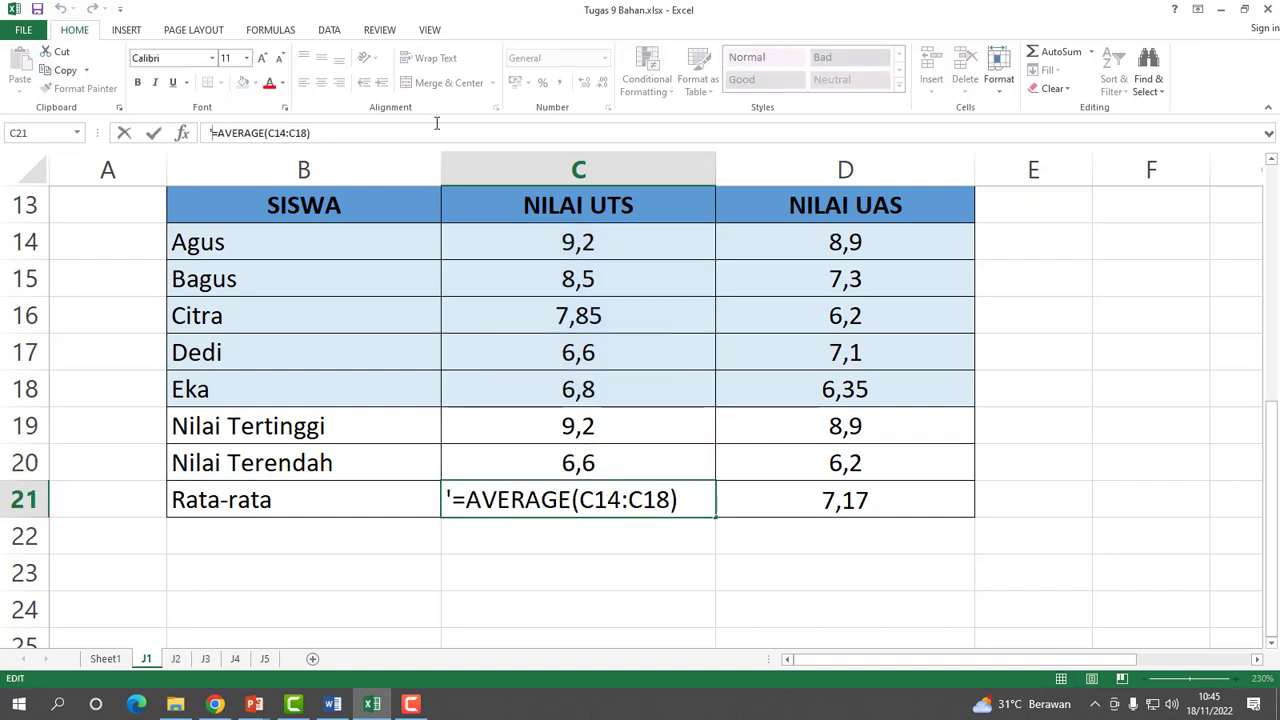
{"action": "key", "text": "BackSpace"}
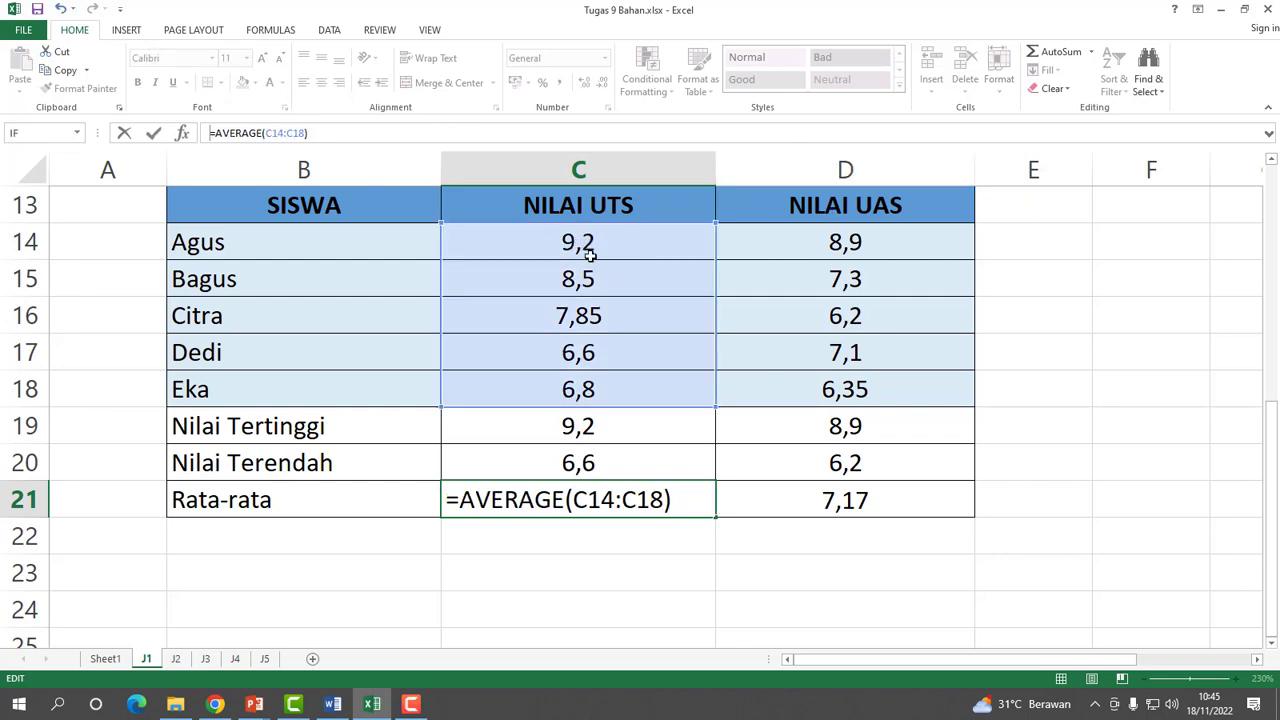
{"action": "key", "text": "Return"}
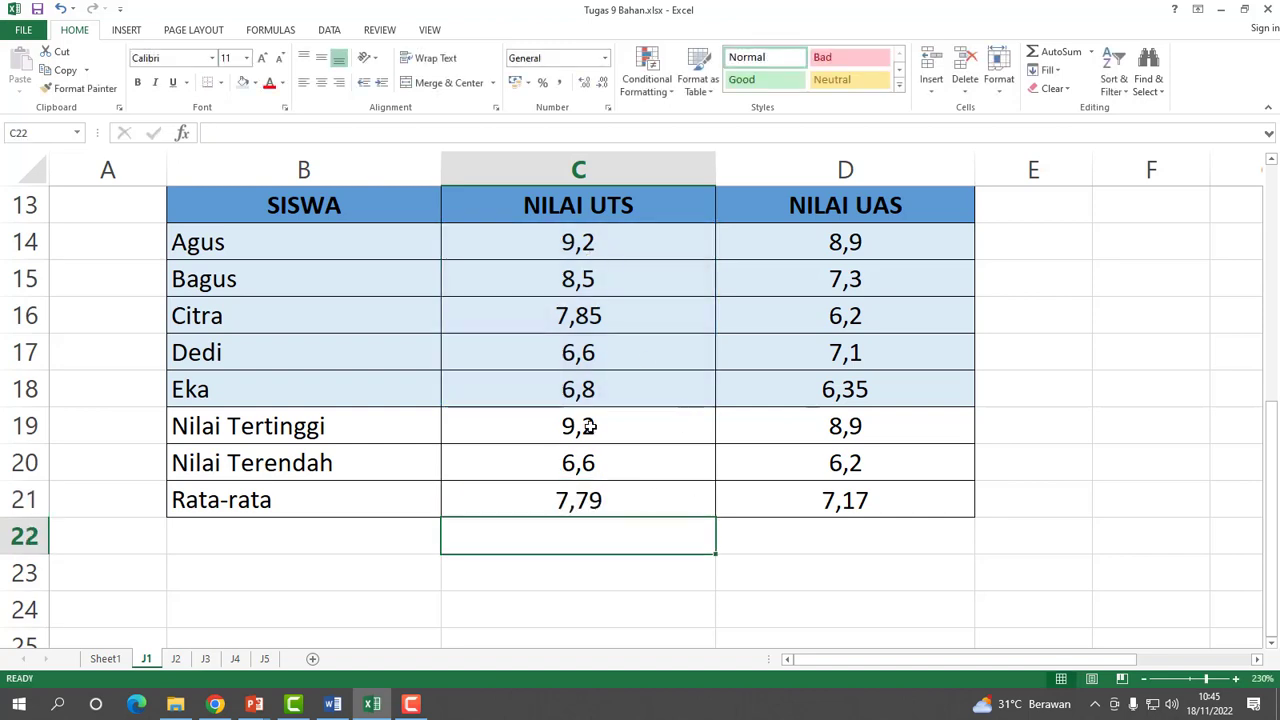
Fill the NILAI UTS formulas in C19:C21 across to the NILAI UAS cells D19:D21.
{"action": "left_click_drag", "start_coordinate": [597, 425], "coordinate": [608, 489]}
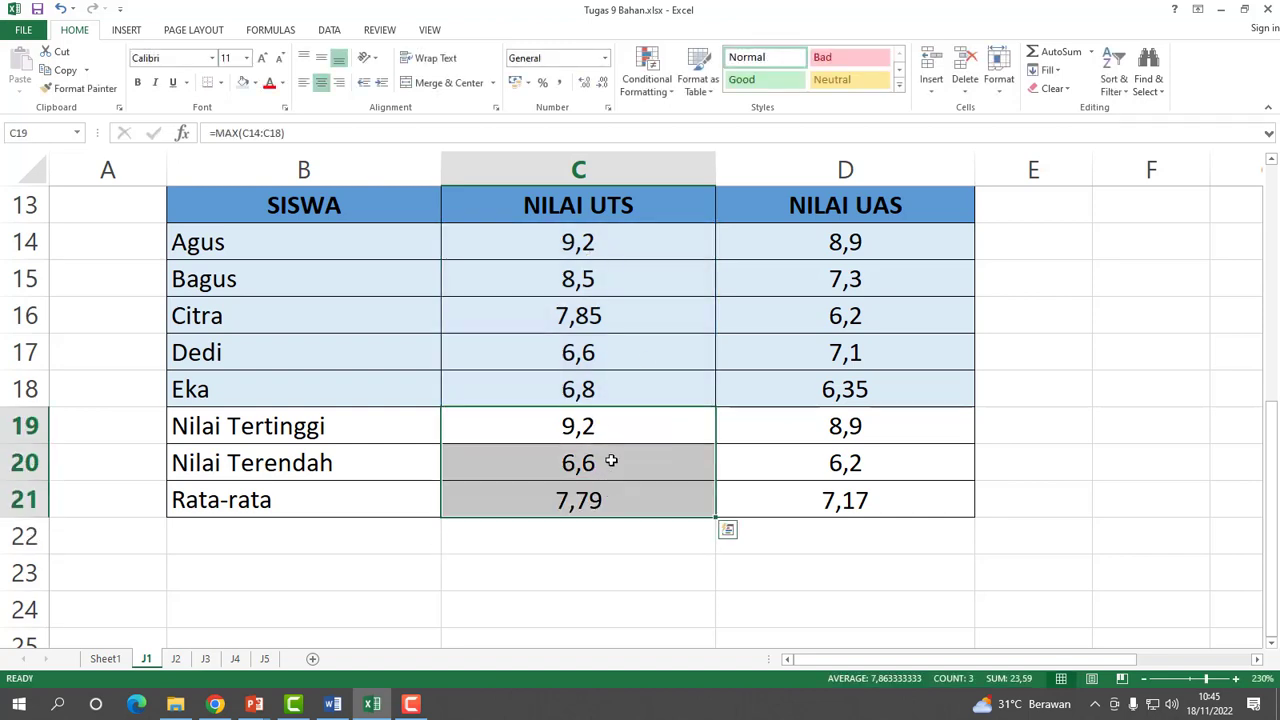
{"action": "left_click", "coordinate": [648, 425]}
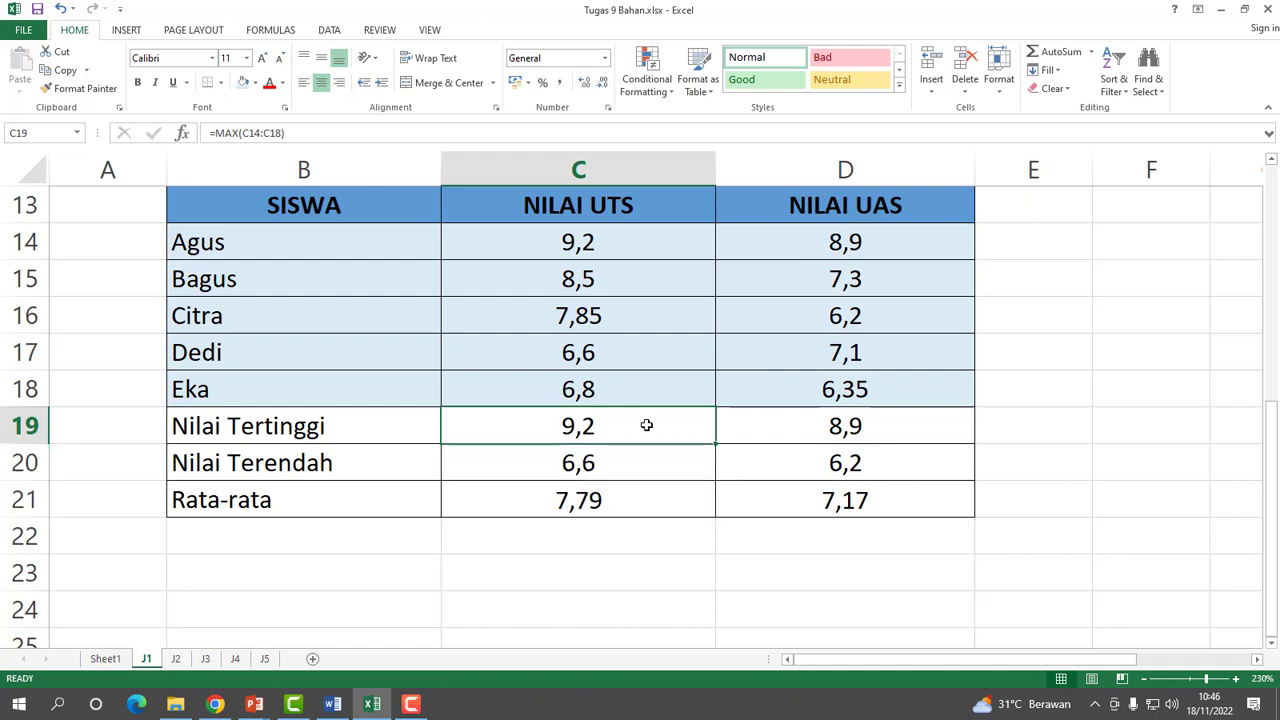
{"action": "left_click_drag", "start_coordinate": [647, 425], "coordinate": [711, 514]}
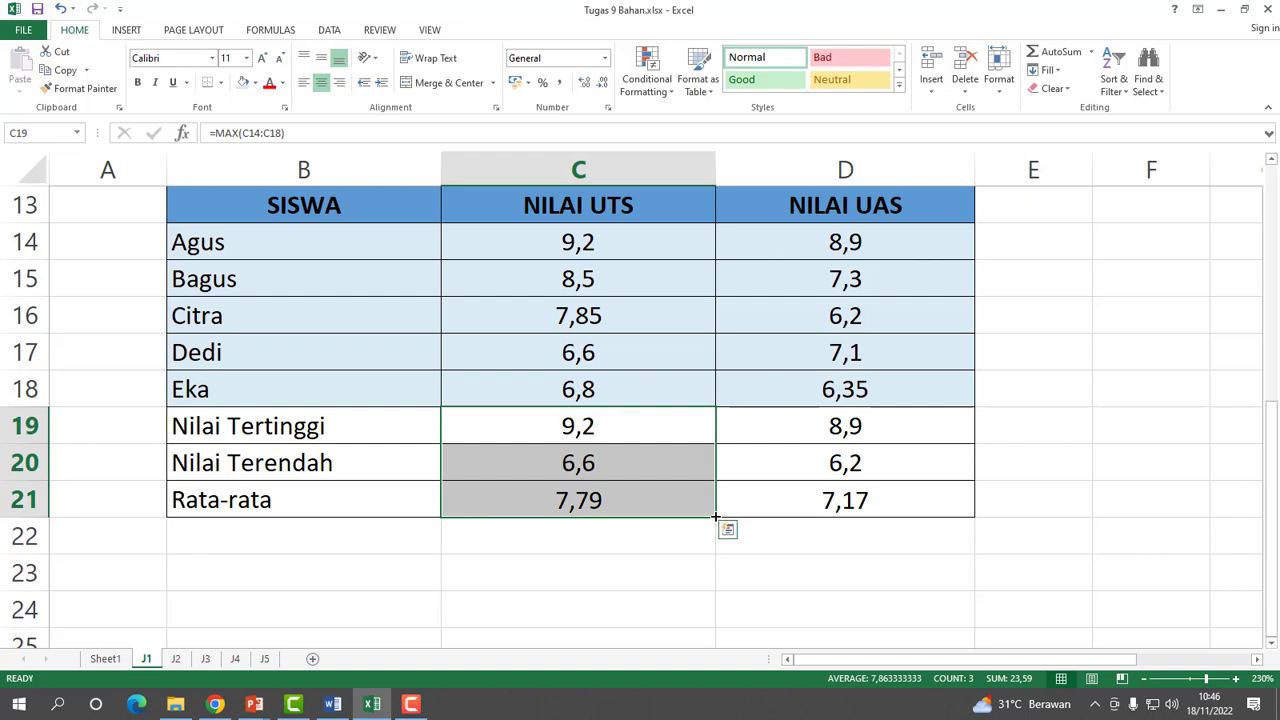
{"action": "left_click_drag", "start_coordinate": [715, 517], "coordinate": [715, 517]}
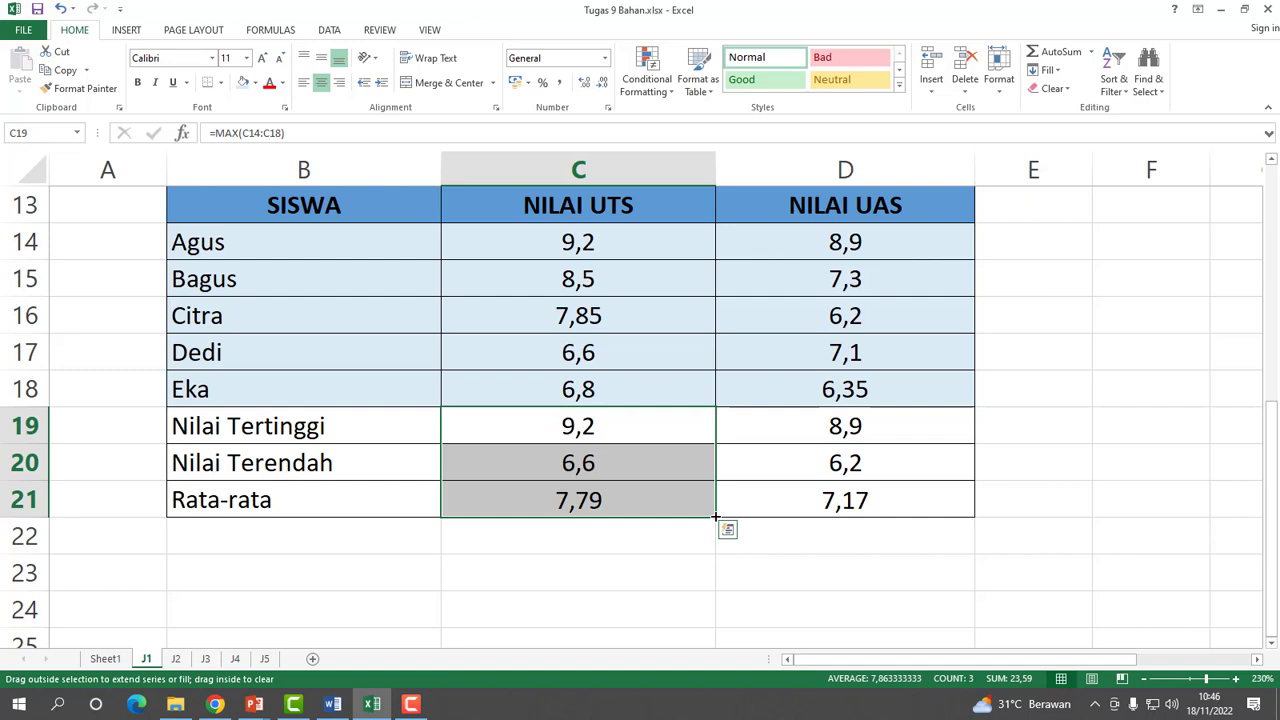
{"action": "left_click_drag", "start_coordinate": [715, 517], "coordinate": [920, 520]}
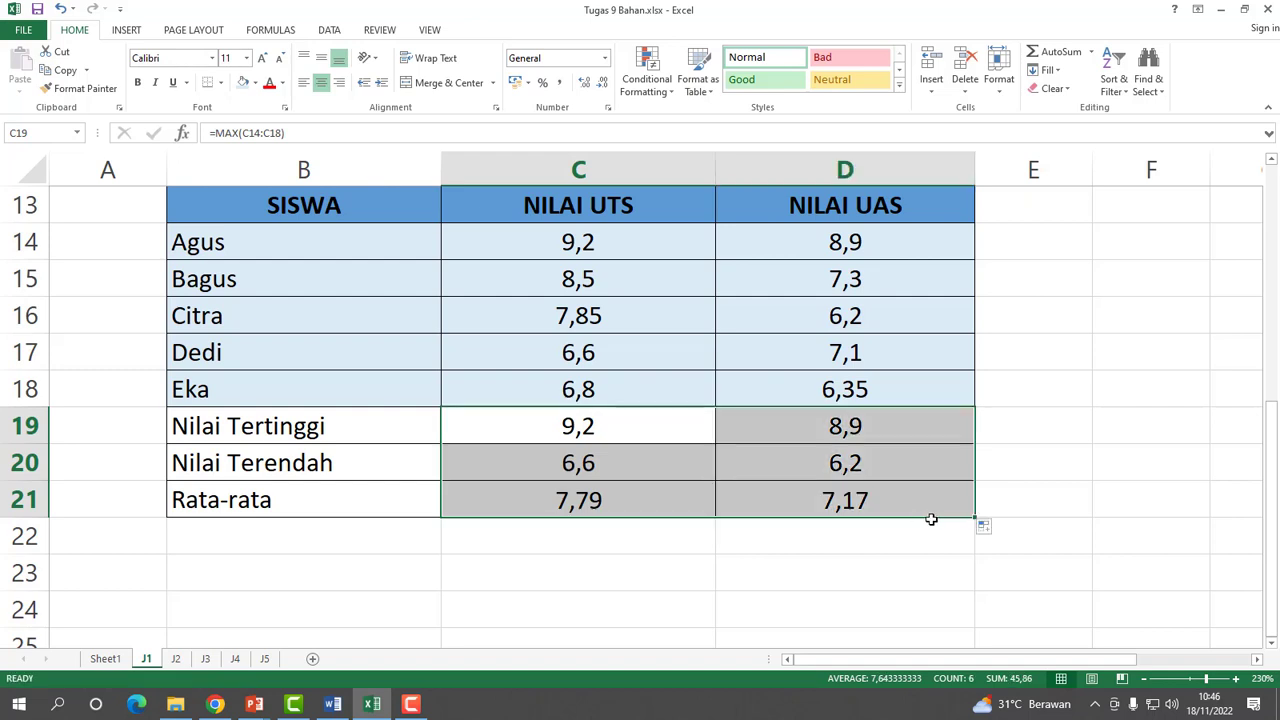
Check the filled formulas for Nilai Tertinggi, Nilai Terendah and Rata-rata in D19:D21 against the NILAI UTS column.
{"action": "left_click", "coordinate": [494, 423]}
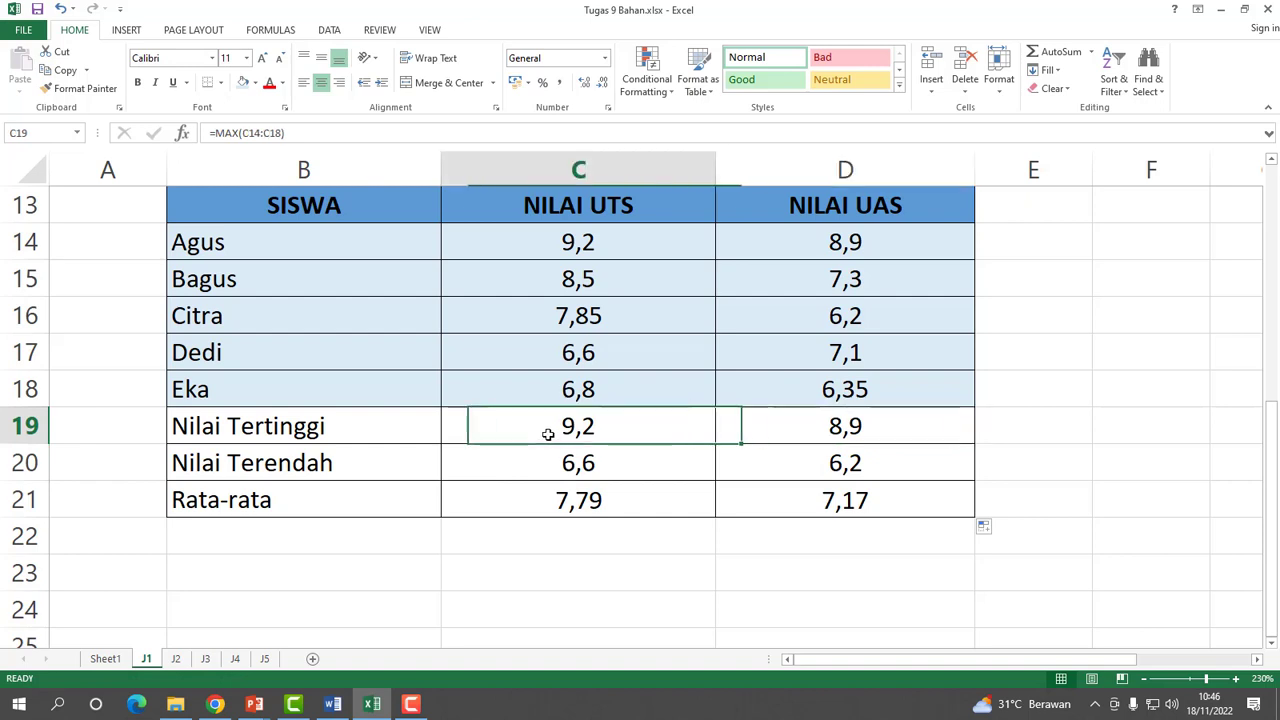
{"action": "left_click", "coordinate": [855, 427]}
{"action": "left_click", "coordinate": [886, 471]}
{"action": "left_click", "coordinate": [883, 489]}
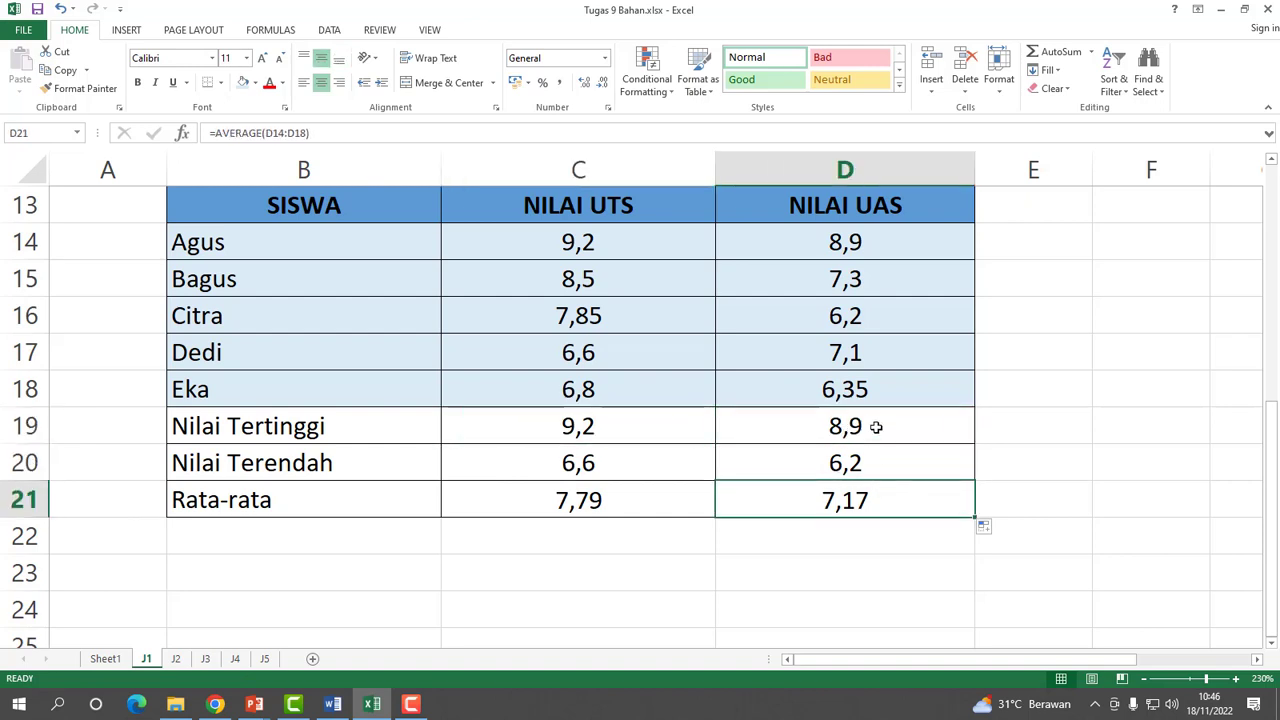
{"action": "left_click", "coordinate": [874, 423]}
{"action": "left_click", "coordinate": [848, 468]}
{"action": "left_click", "coordinate": [845, 497]}
{"action": "left_click", "coordinate": [568, 423]}
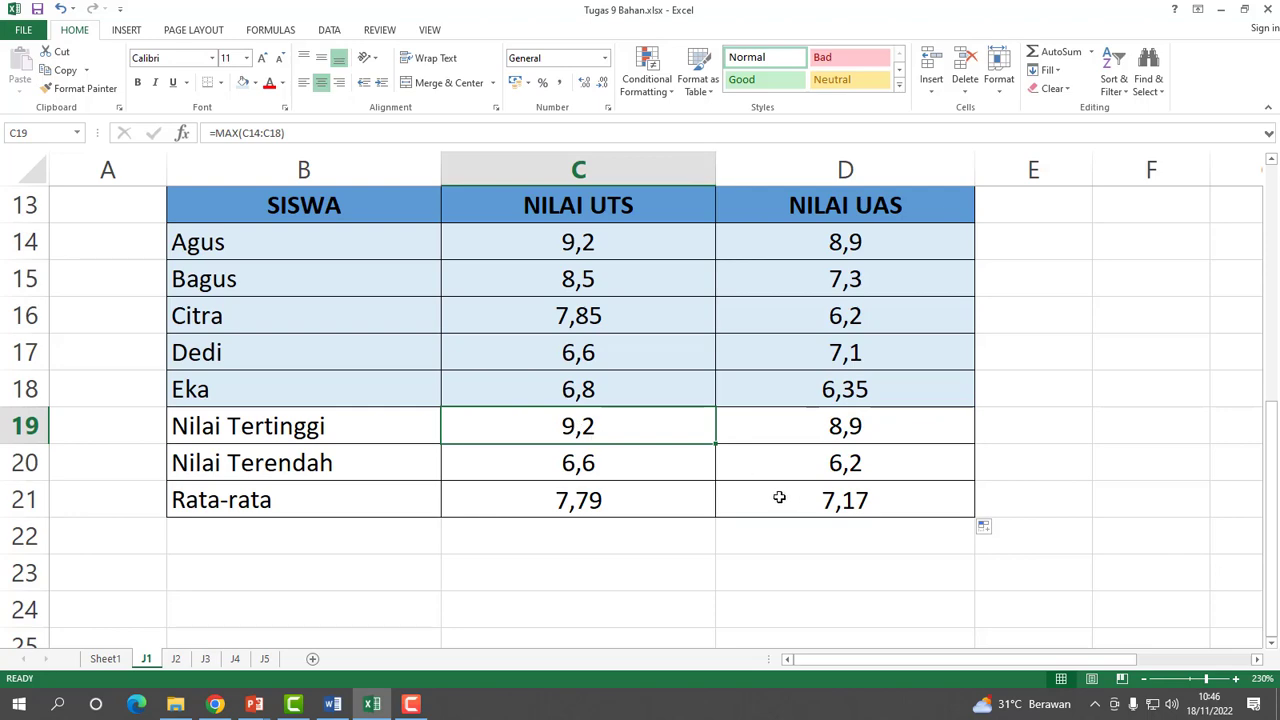
Switch to the Word document Tugas 8 (1).docx and read the SumIf instruction of question 2.
{"action": "left_click", "coordinate": [333, 706]}
{"action": "scroll", "coordinate": [530, 480], "scroll_direction": "down", "scroll_amount": 5}
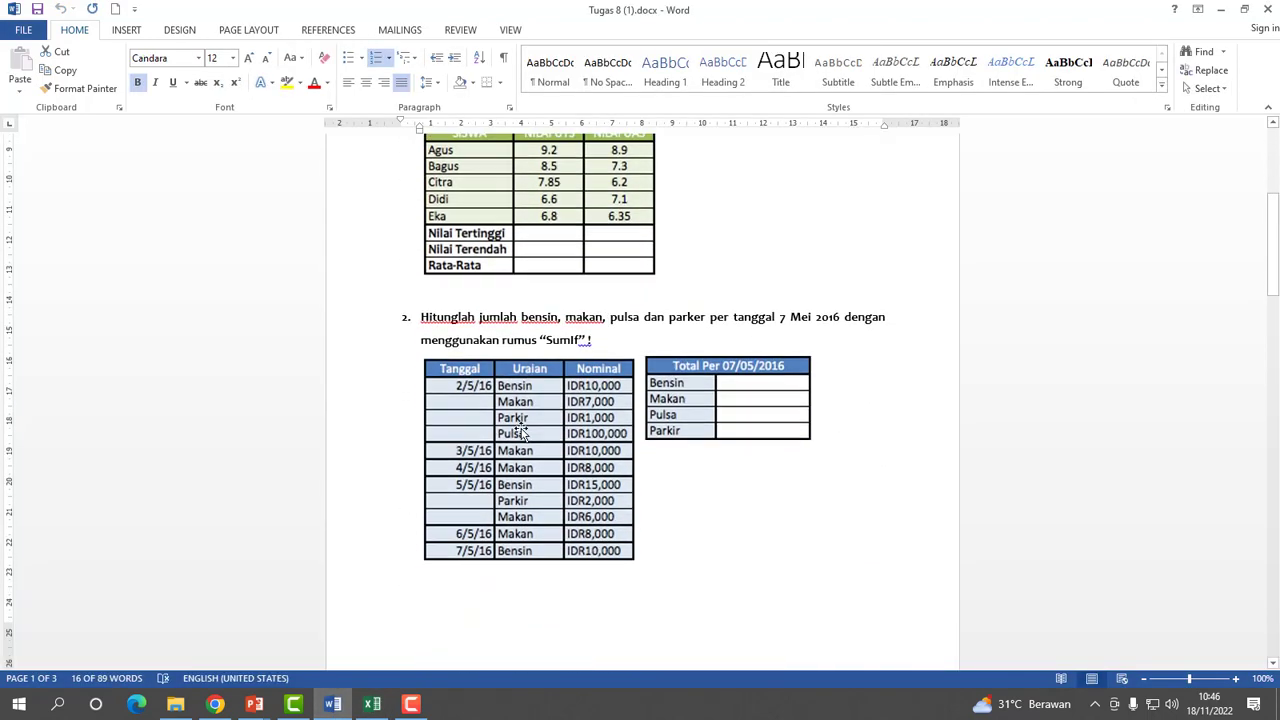
{"action": "scroll", "coordinate": [410, 290], "scroll_direction": "down", "scroll_amount": 1}
{"action": "left_click_drag", "start_coordinate": [418, 277], "coordinate": [628, 289]}
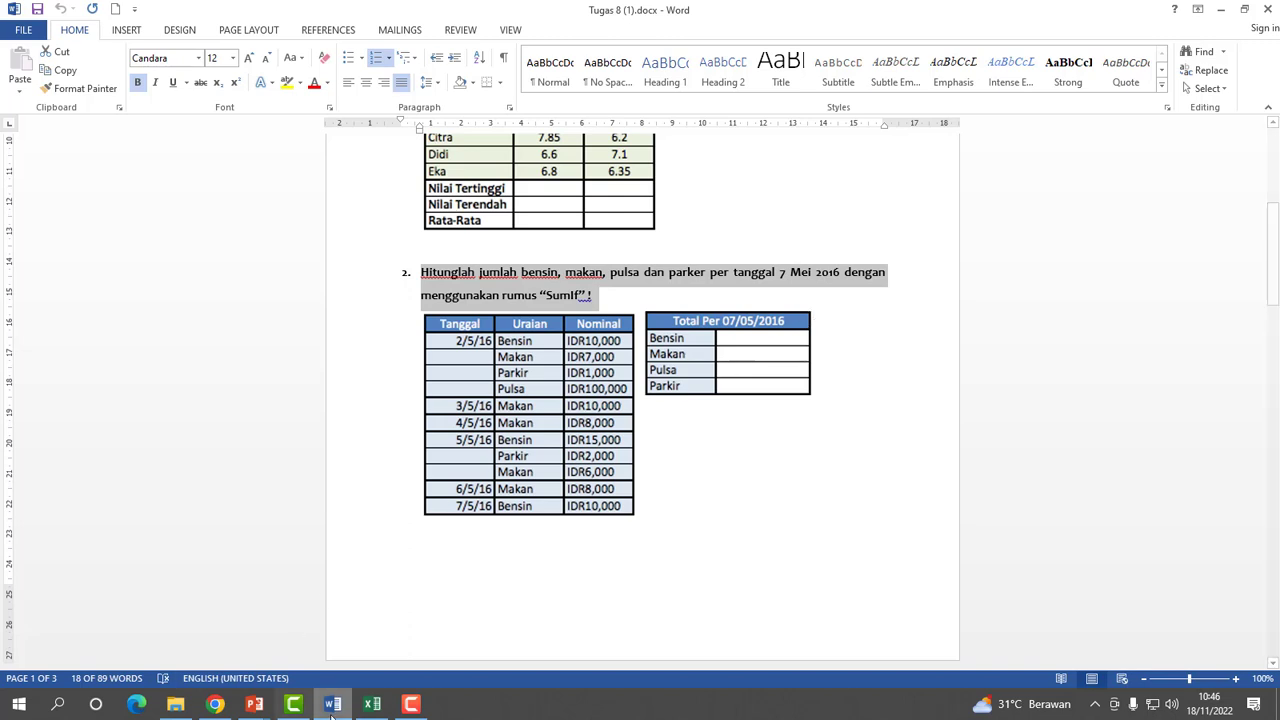
Switch back to the Excel workbook and open sheet J2 with the Tanggal, Uraian and Nominal table at 150% zoom.
{"action": "left_click", "coordinate": [372, 704]}
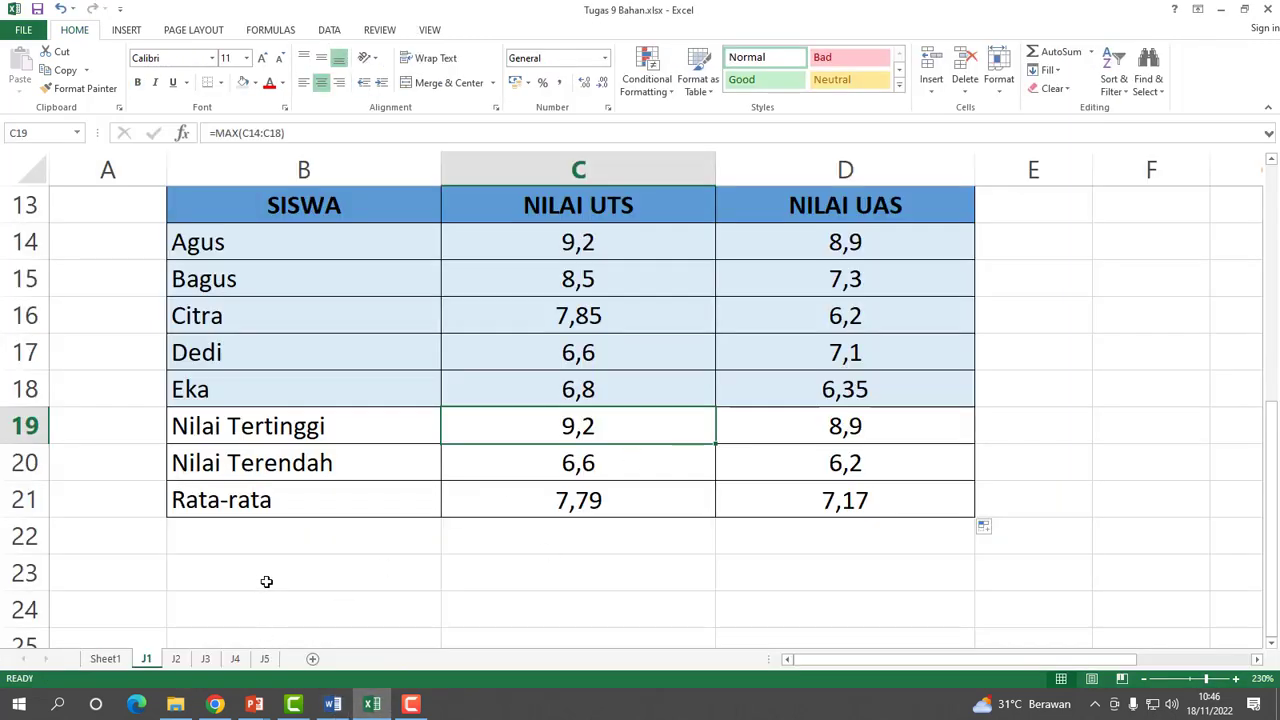
{"action": "left_click", "coordinate": [176, 659]}
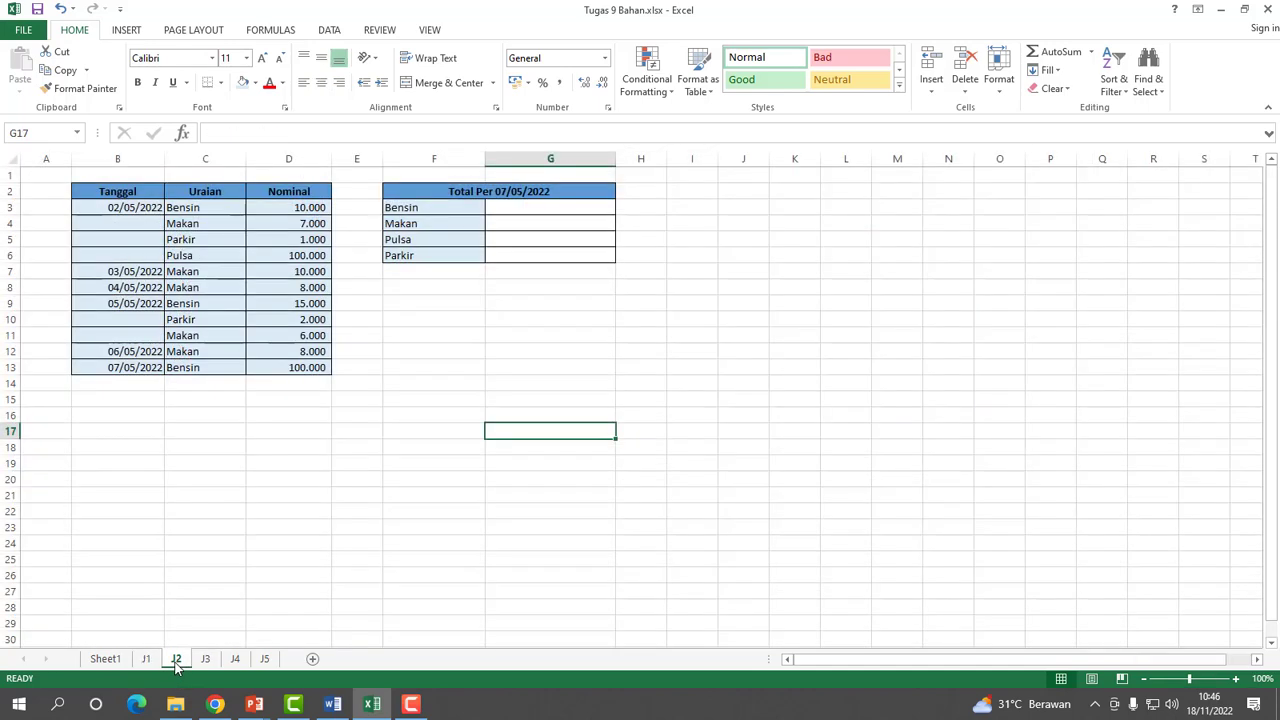
{"action": "left_click", "coordinate": [334, 529]}
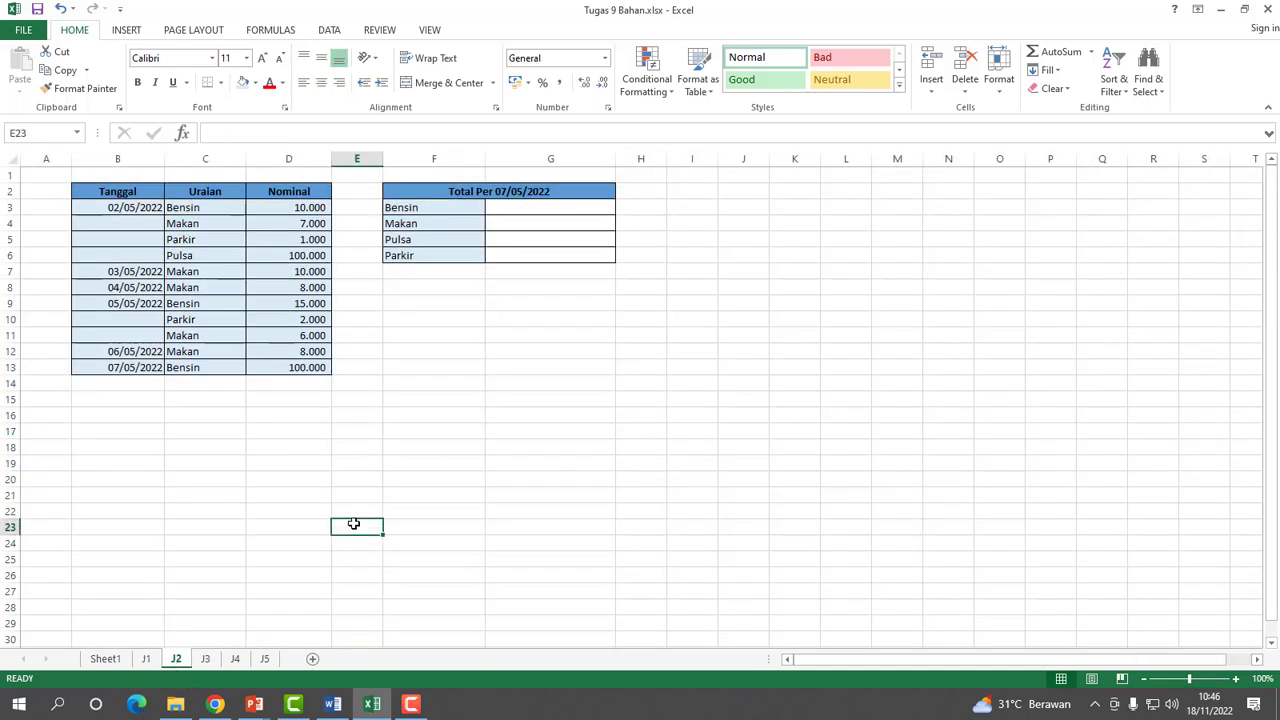
{"action": "left_click", "coordinate": [112, 206]}
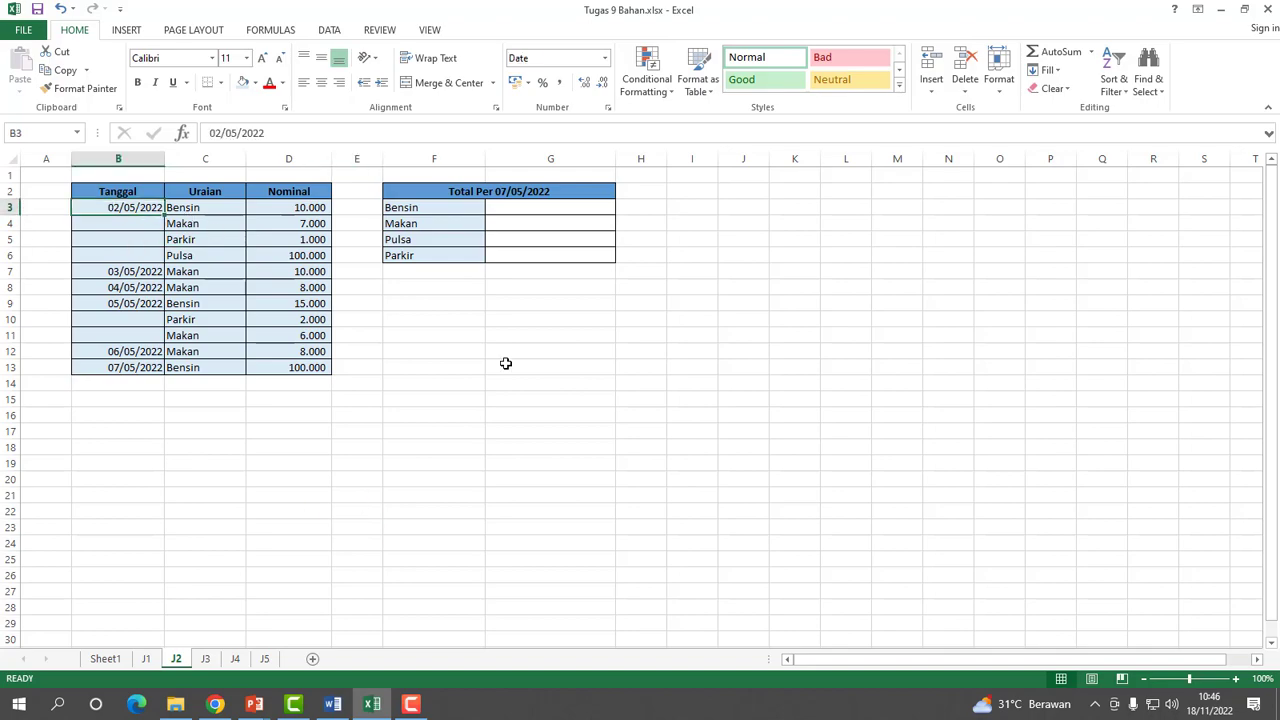
{"action": "left_click", "coordinate": [1236, 679]}
{"action": "left_click", "coordinate": [1236, 679]}
{"action": "left_click", "coordinate": [1236, 679]}
{"action": "left_click", "coordinate": [1236, 679]}
{"action": "left_click", "coordinate": [1236, 679]}
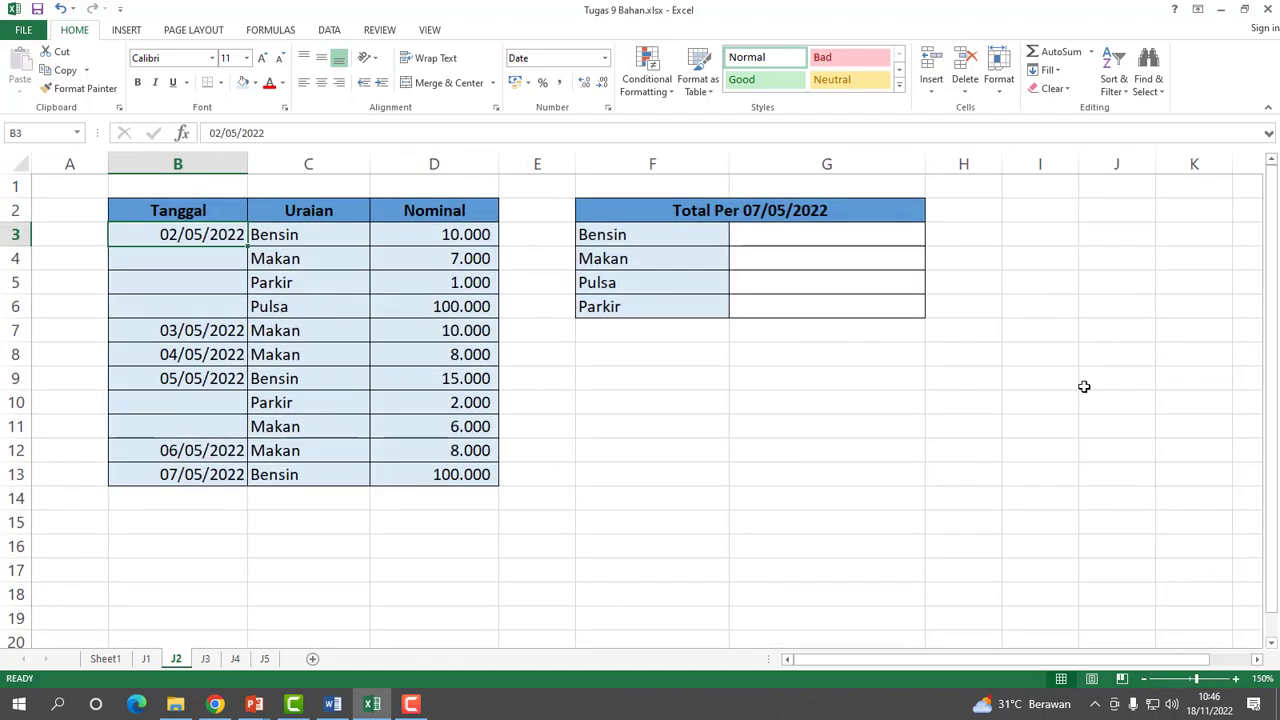
{"action": "left_click", "coordinate": [779, 239]}
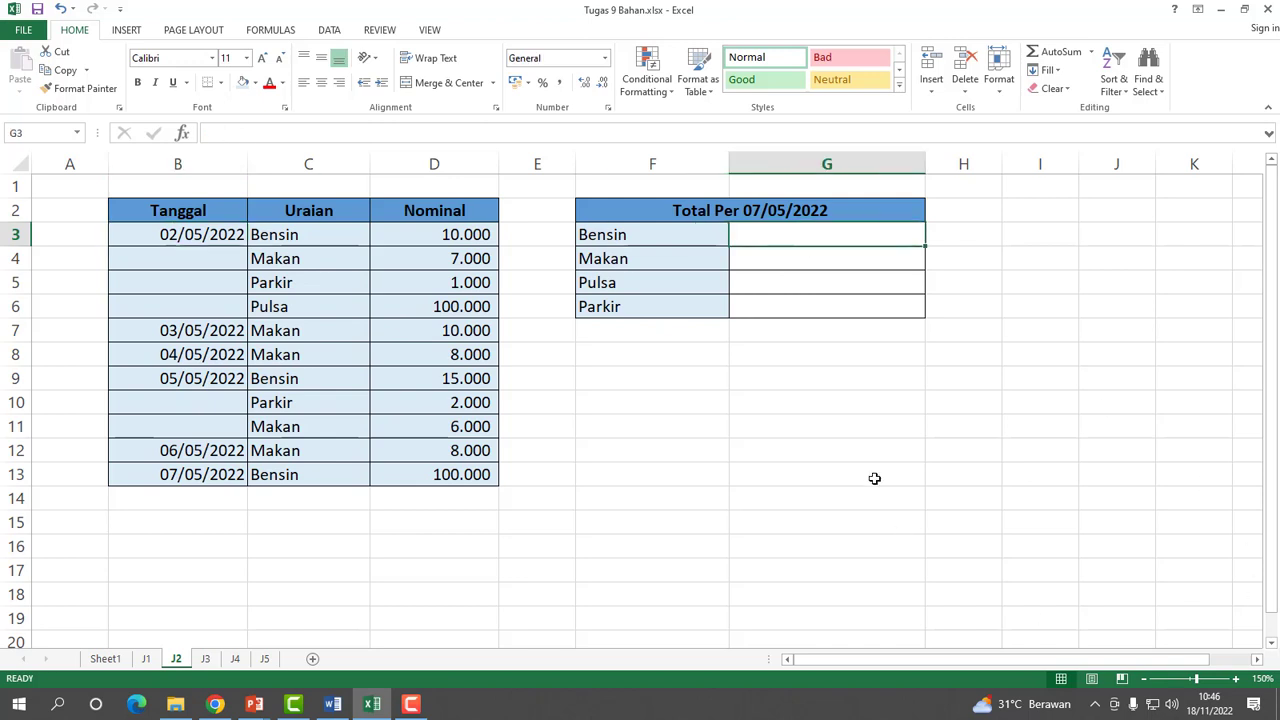
{"action": "left_click", "coordinate": [694, 527]}
{"action": "left_click", "coordinate": [618, 388]}
{"action": "left_click", "coordinate": [637, 547]}
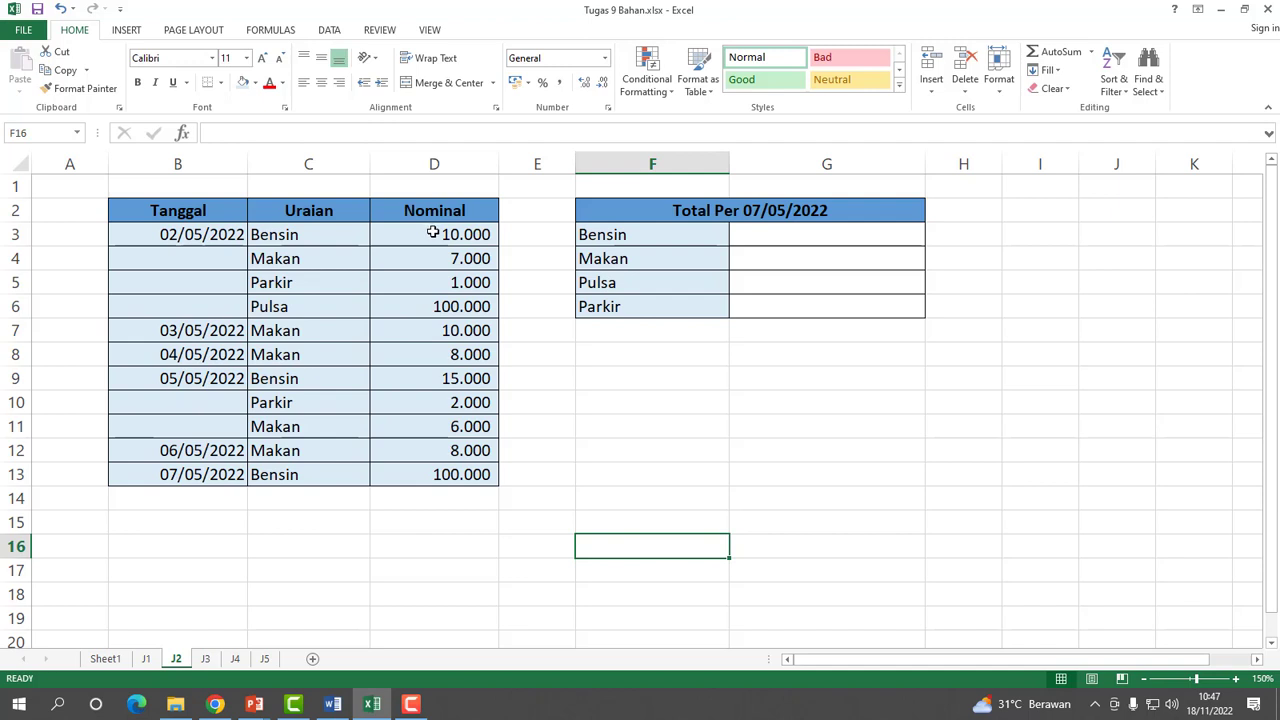
Format the Nominal amounts in D3:D13 as Accounting with the IDR symbol and zero decimal places.
{"action": "left_click_drag", "start_coordinate": [432, 233], "coordinate": [469, 474]}
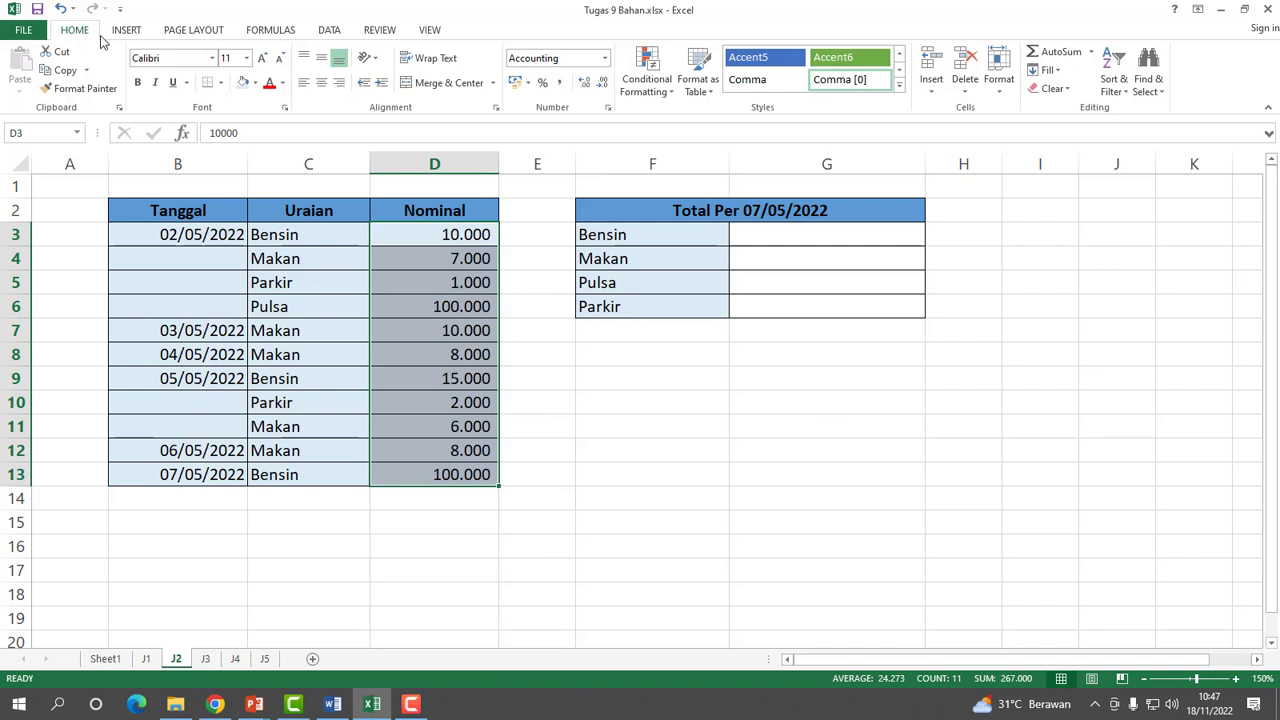
{"action": "left_click", "coordinate": [604, 59]}
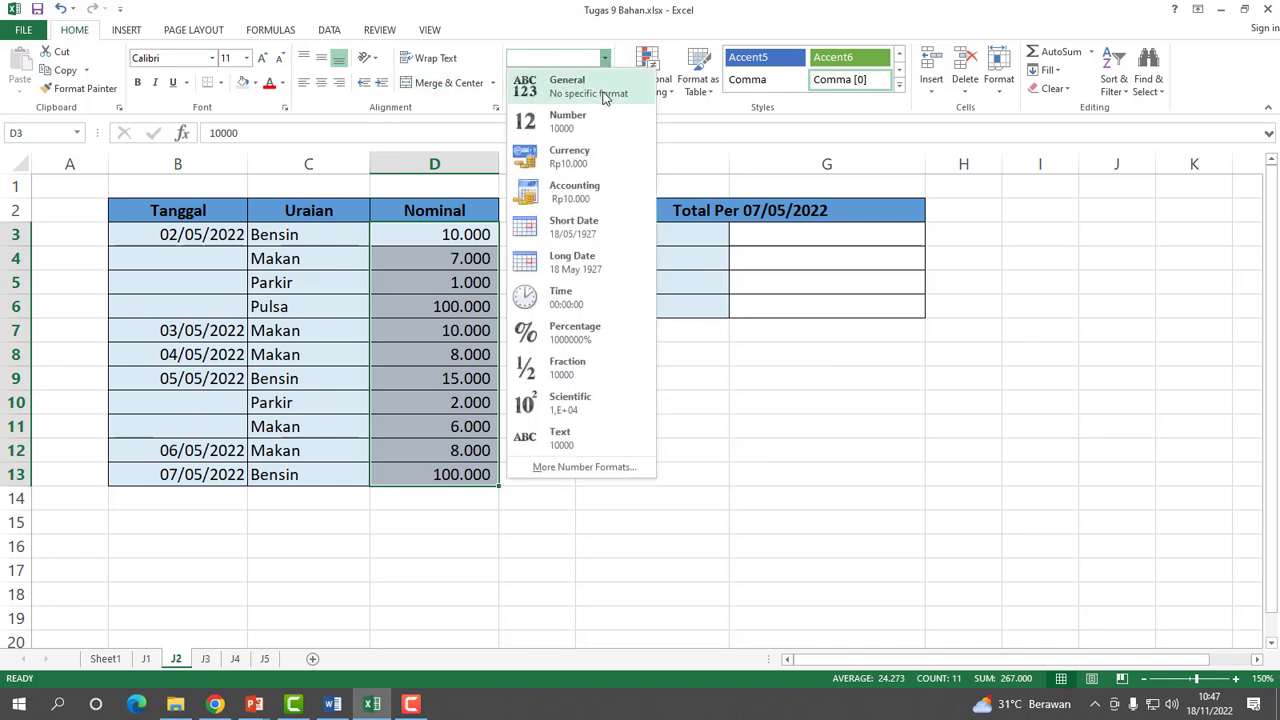
{"action": "left_click", "coordinate": [582, 468]}
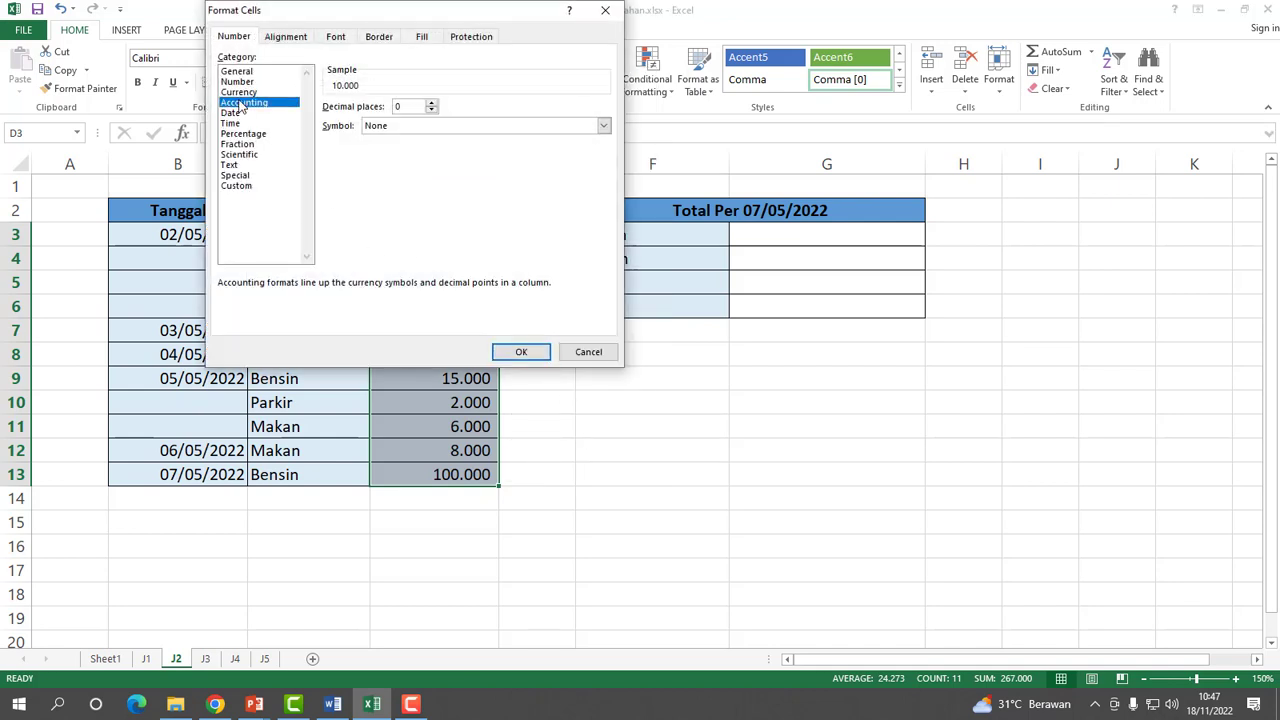
{"action": "left_click", "coordinate": [448, 127]}
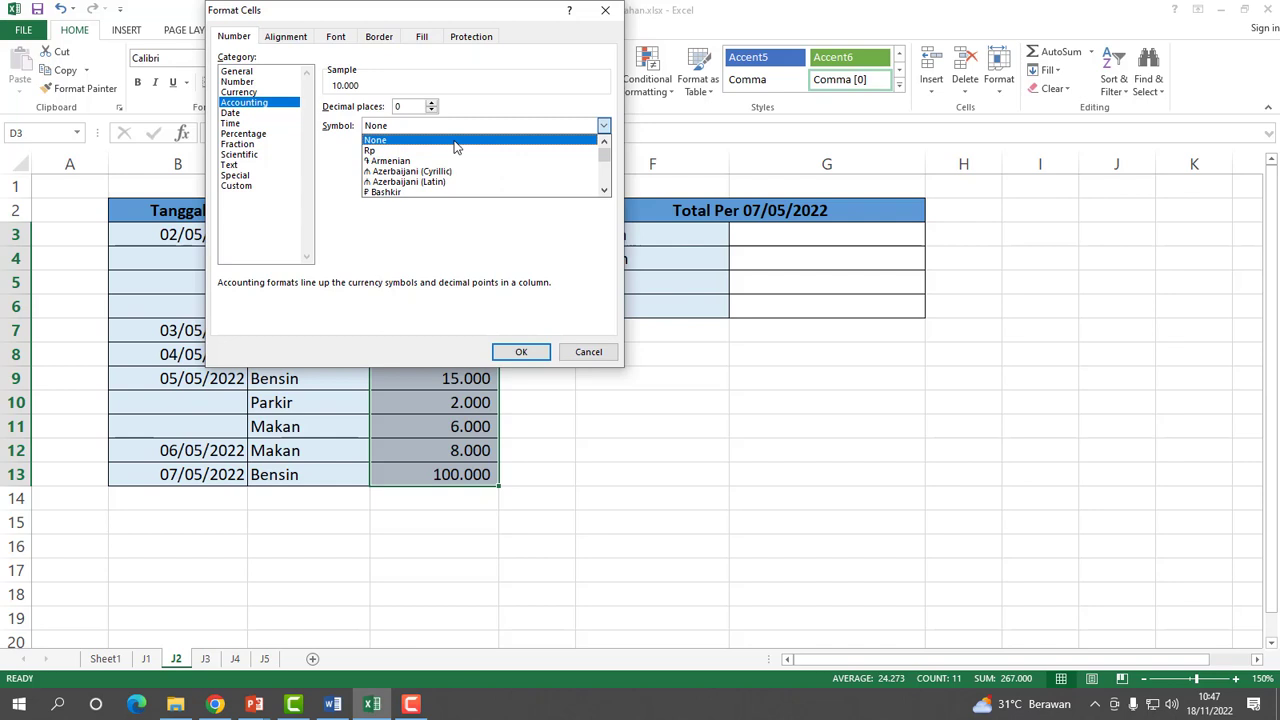
{"action": "type", "text": "IDR"}
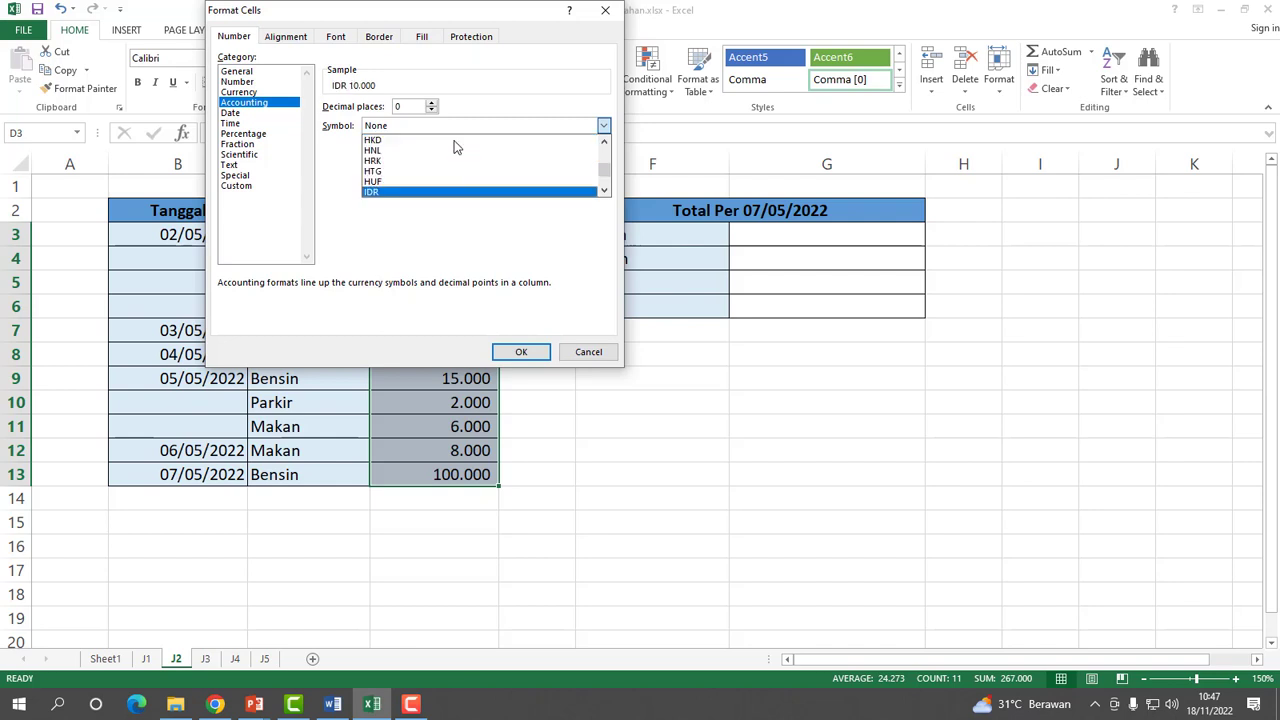
{"action": "left_click", "coordinate": [376, 195]}
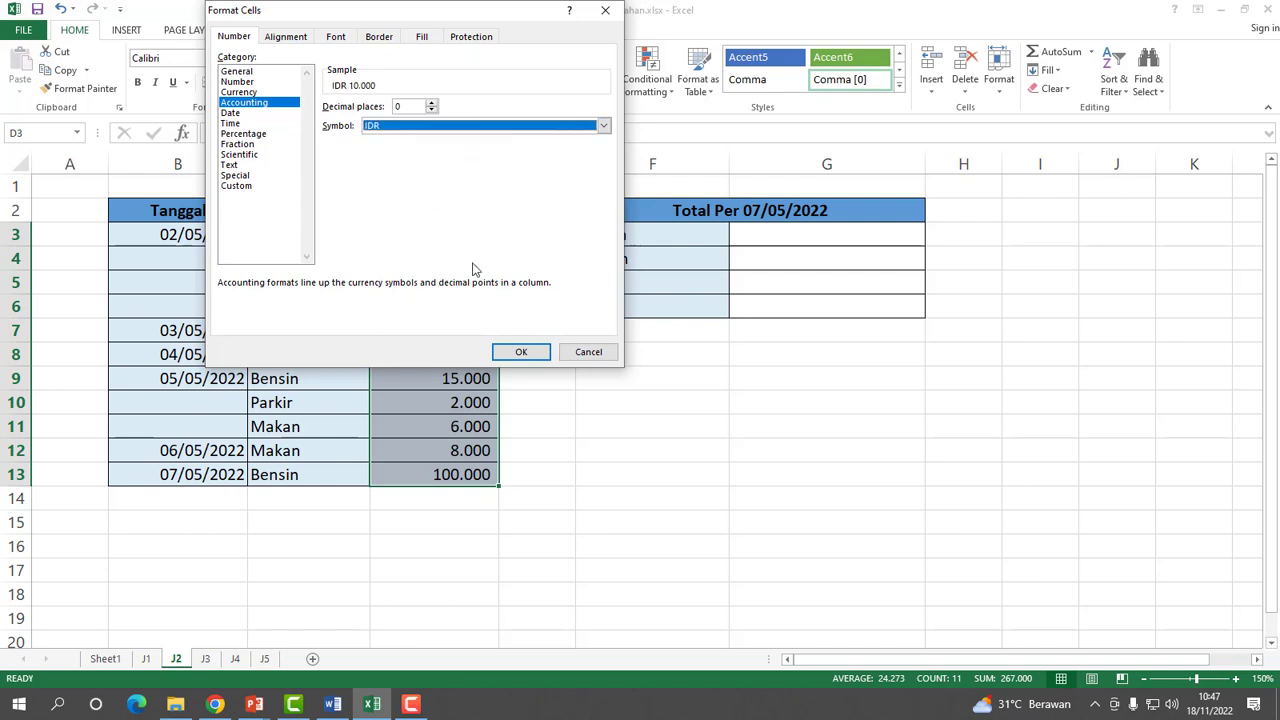
{"action": "left_click", "coordinate": [519, 352]}
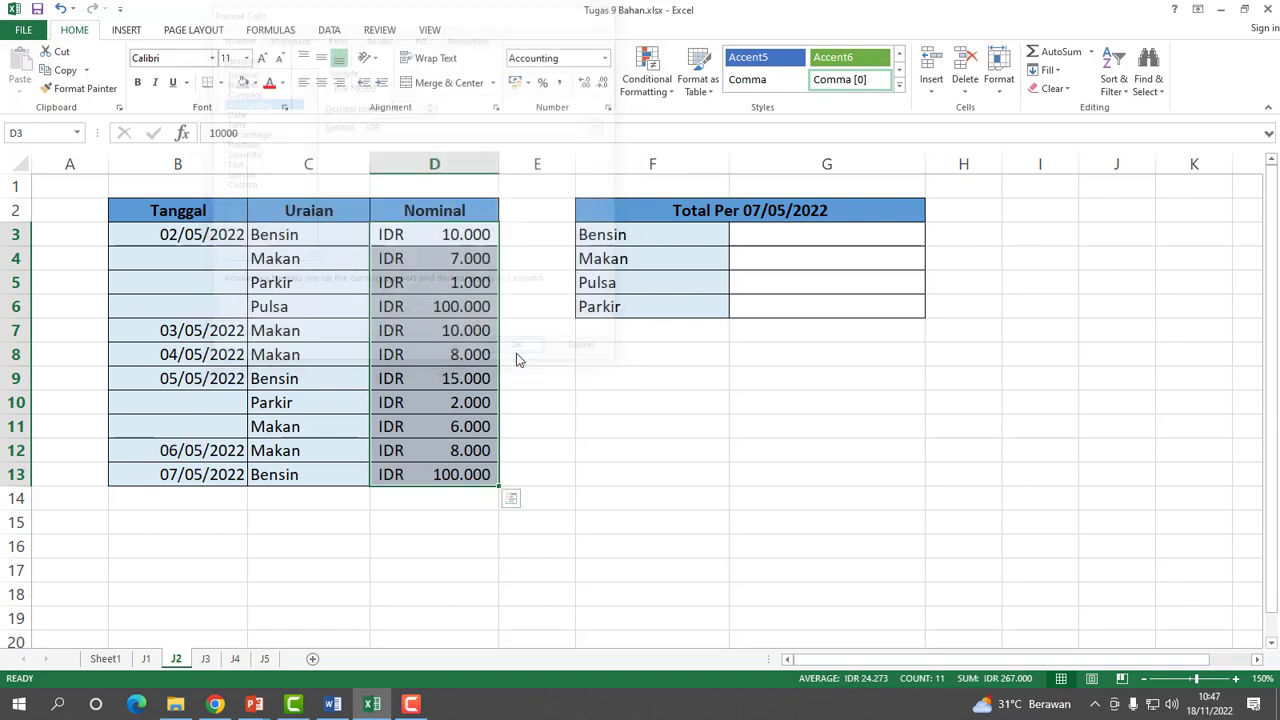
Review the formatted Nominal amounts, the Uraian entries in C3:C13 and the Bensin label in F3 as inputs for the SUMIF.
{"action": "left_click", "coordinate": [408, 236]}
{"action": "left_click", "coordinate": [417, 262]}
{"action": "left_click", "coordinate": [420, 306]}
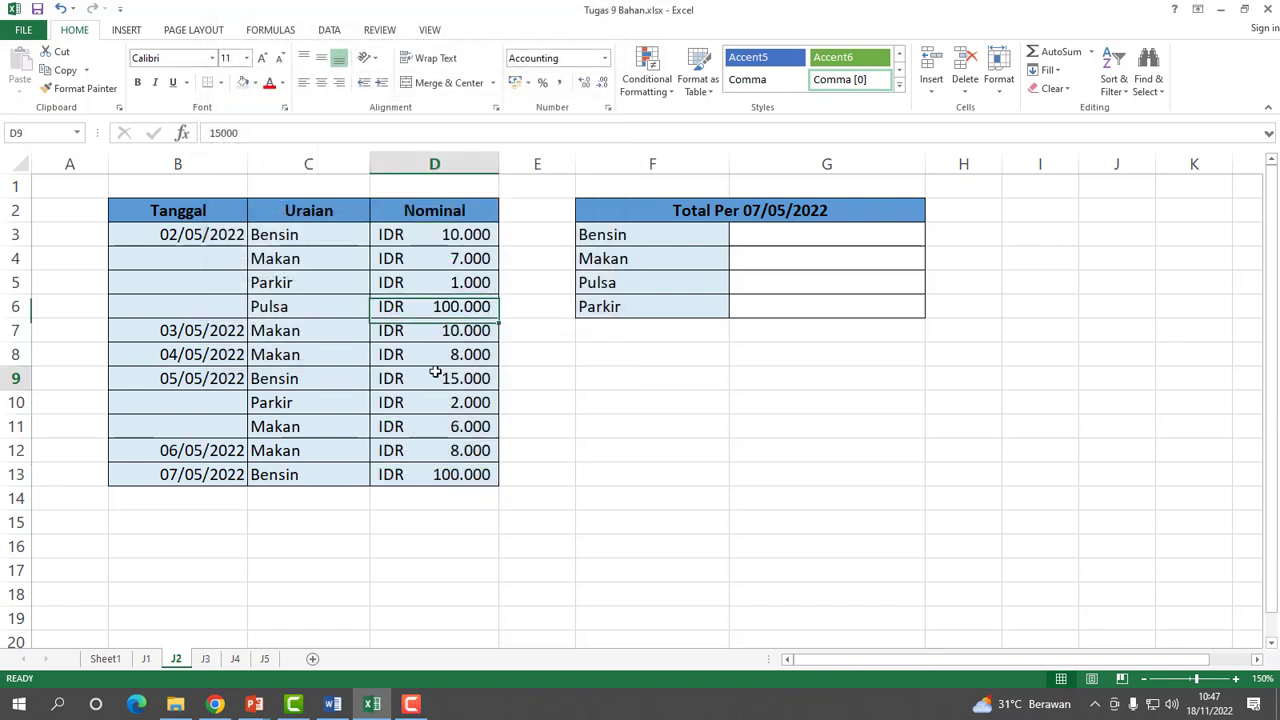
{"action": "left_click", "coordinate": [435, 376]}
{"action": "left_click", "coordinate": [445, 426]}
{"action": "left_click", "coordinate": [443, 476]}
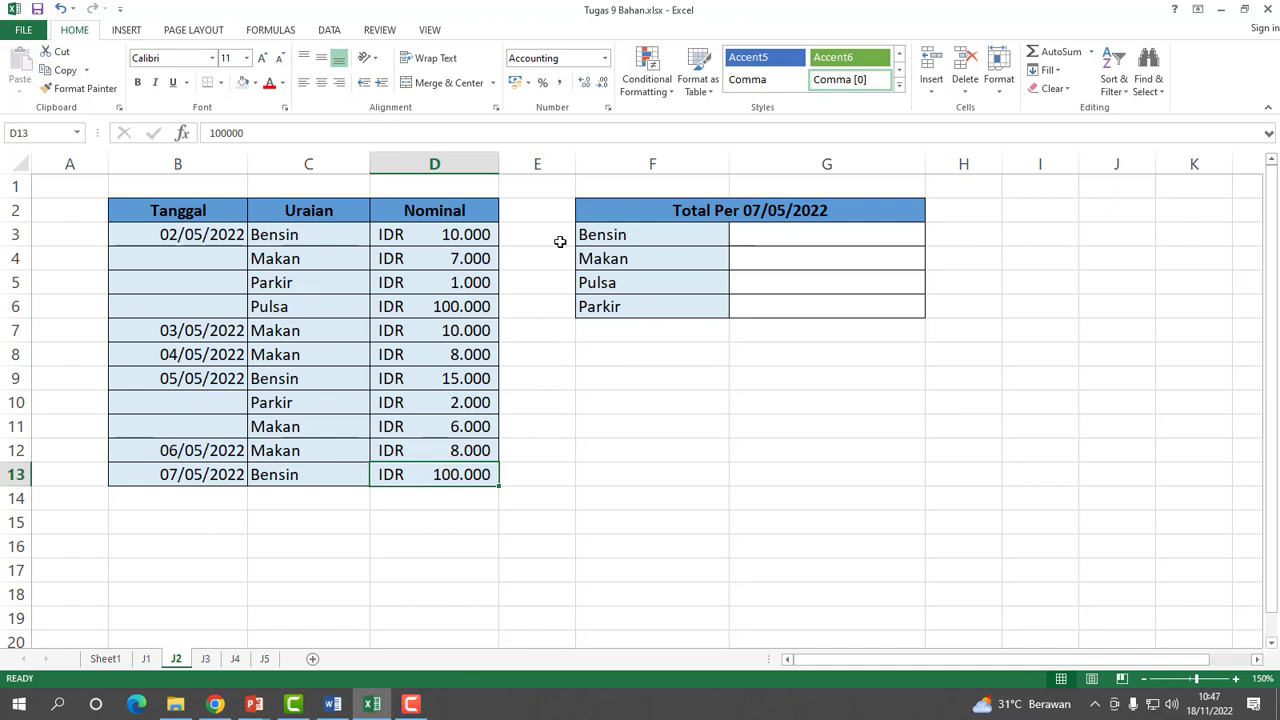
{"action": "left_click_drag", "start_coordinate": [286, 237], "coordinate": [306, 469]}
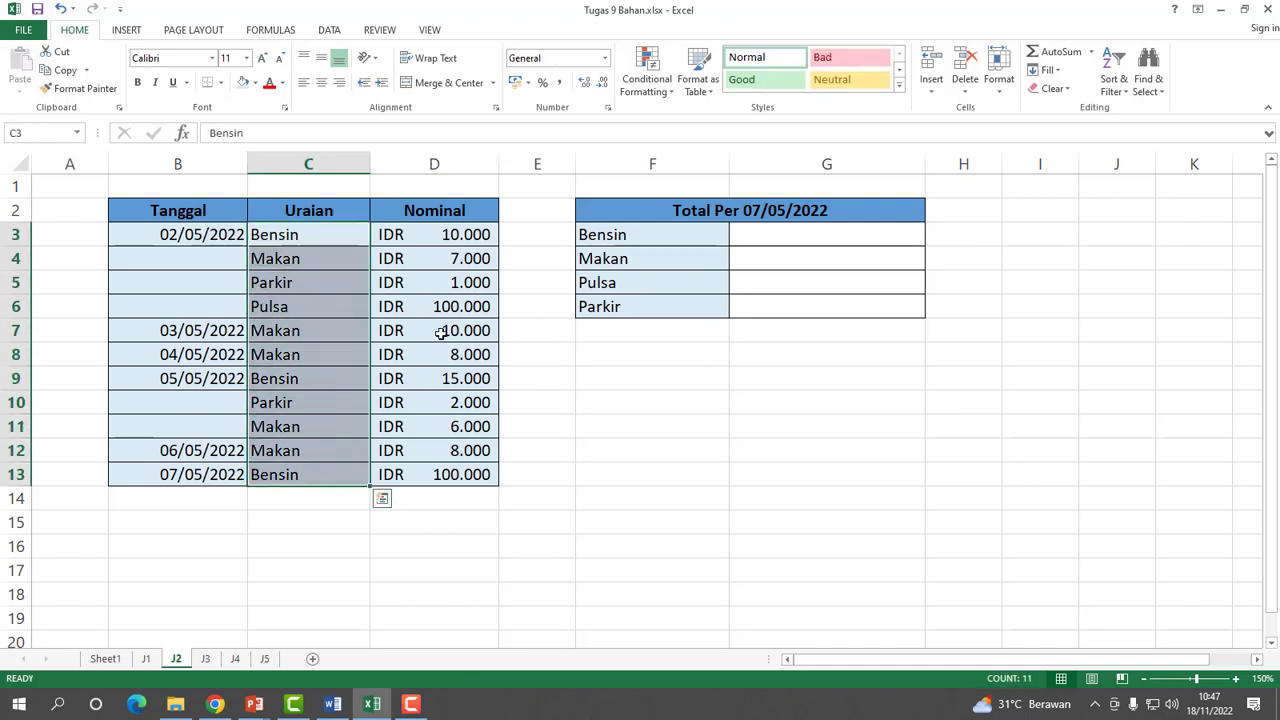
{"action": "left_click", "coordinate": [449, 236]}
{"action": "left_click_drag", "start_coordinate": [449, 238], "coordinate": [477, 474]}
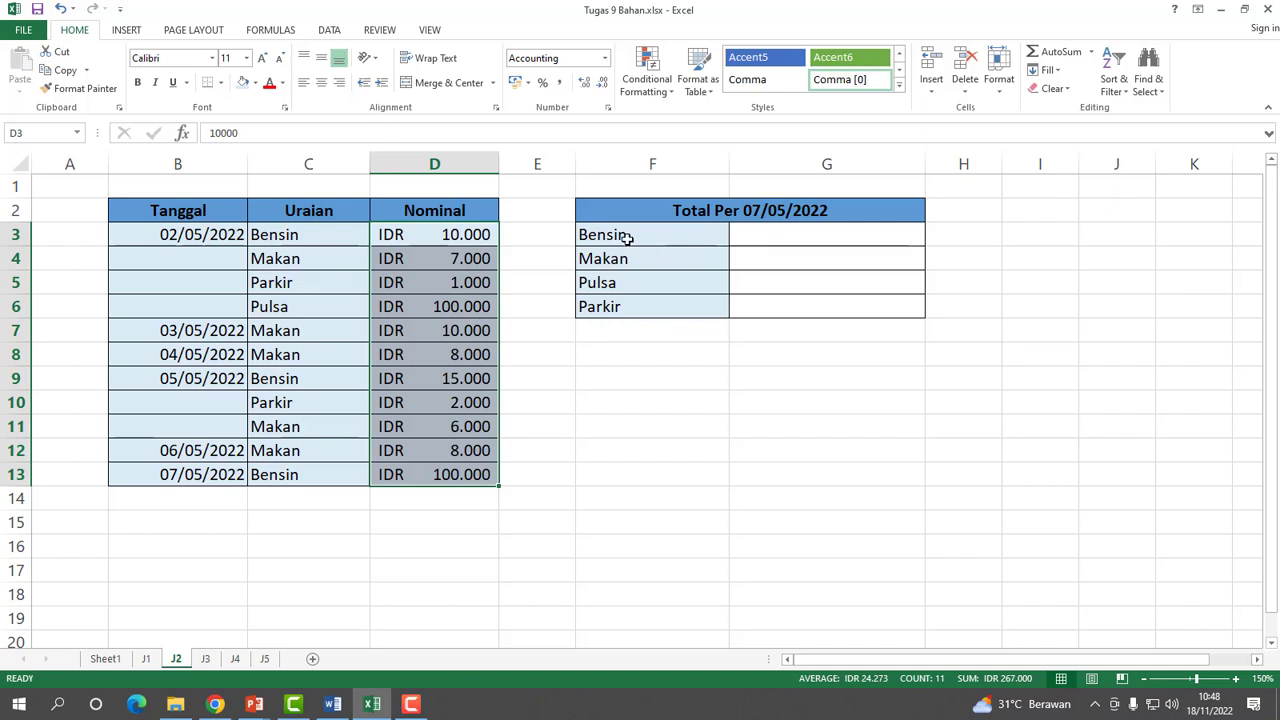
{"action": "left_click", "coordinate": [624, 235]}
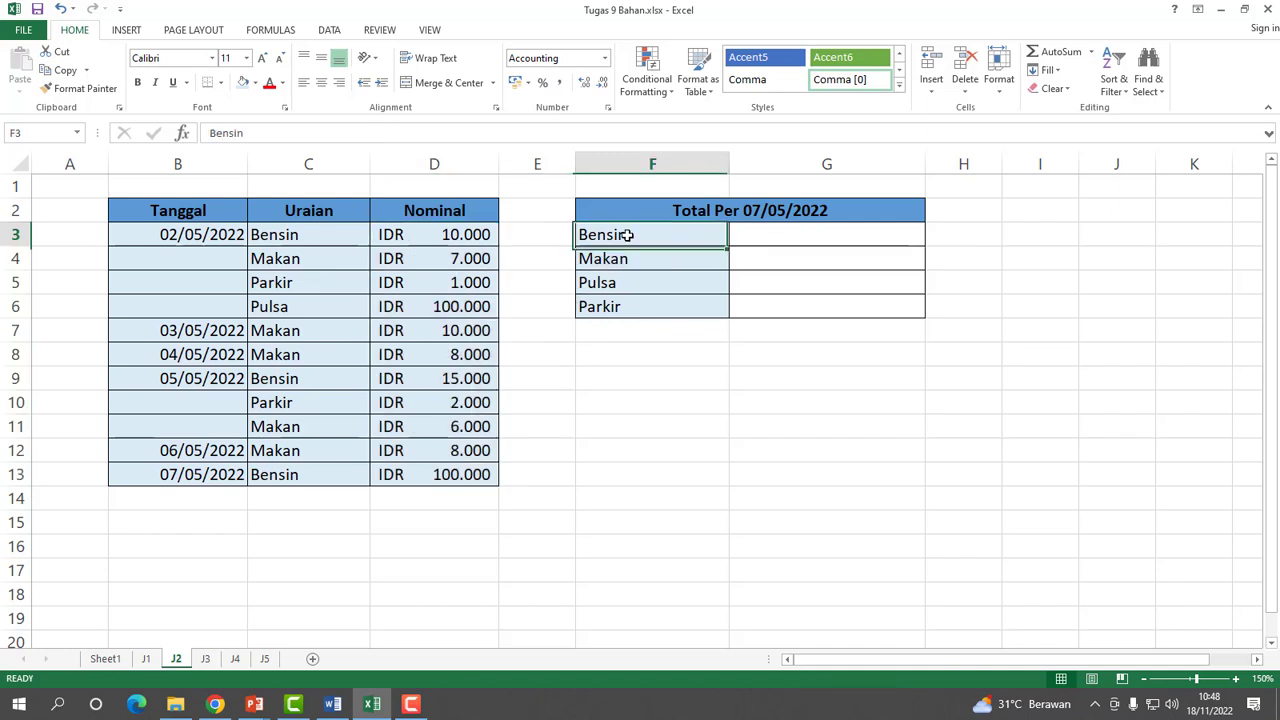
Enter the Bensin total in G3 with the formula =SUMIF(C3:D13;F3;D3:D13).
{"action": "left_click", "coordinate": [785, 232]}
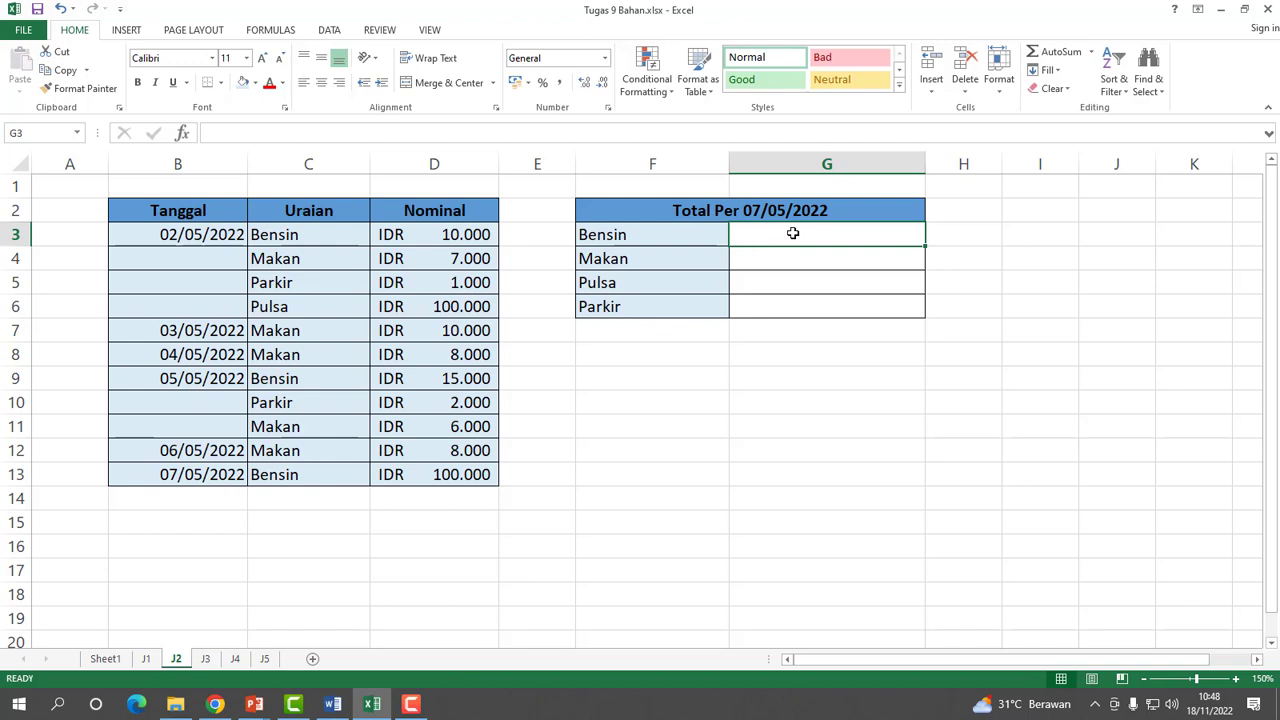
{"action": "type", "text": "="}
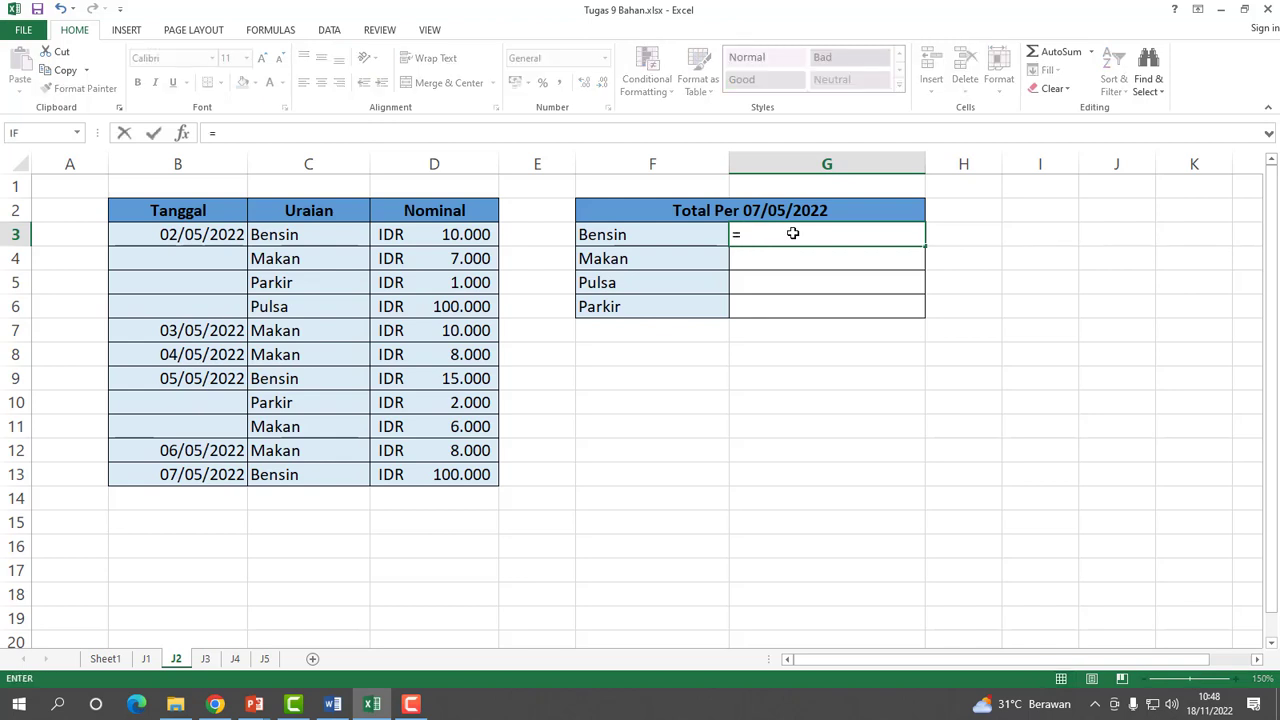
{"action": "type", "text": "S"}
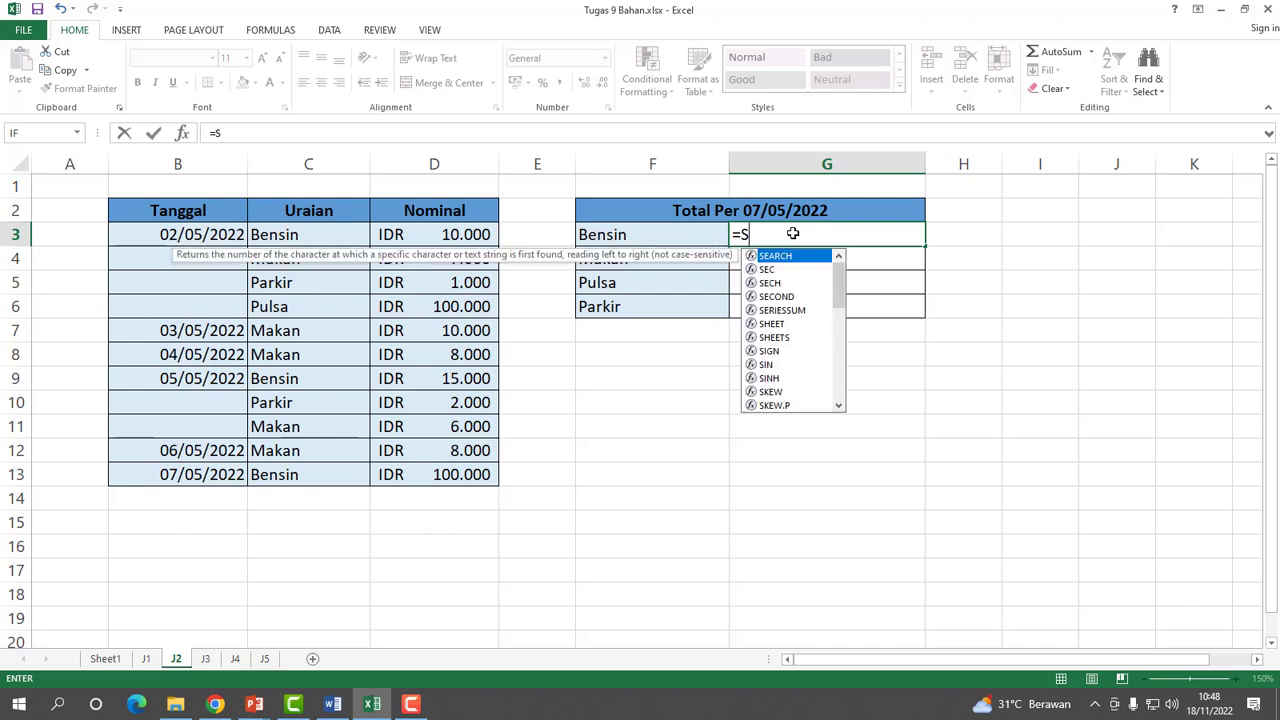
{"action": "type", "text": "U"}
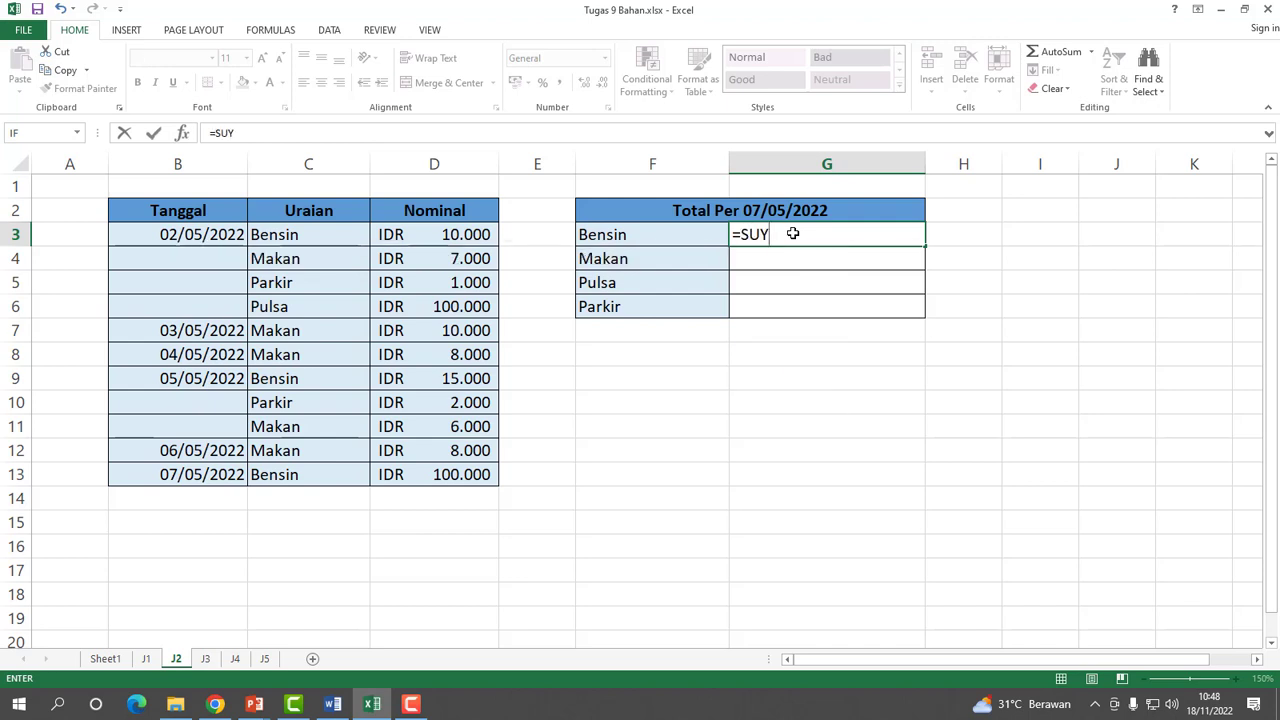
{"action": "type", "text": "M"}
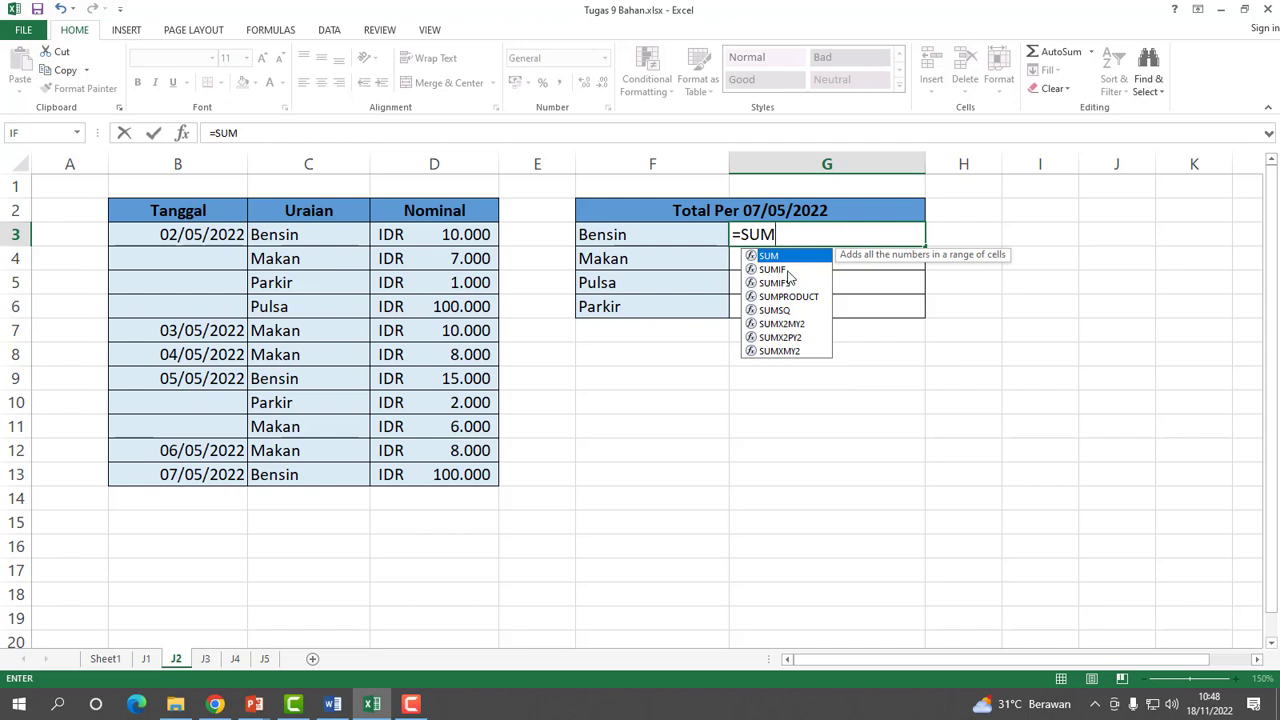
{"action": "left_click", "coordinate": [777, 270]}
{"action": "double_click", "coordinate": [777, 270]}
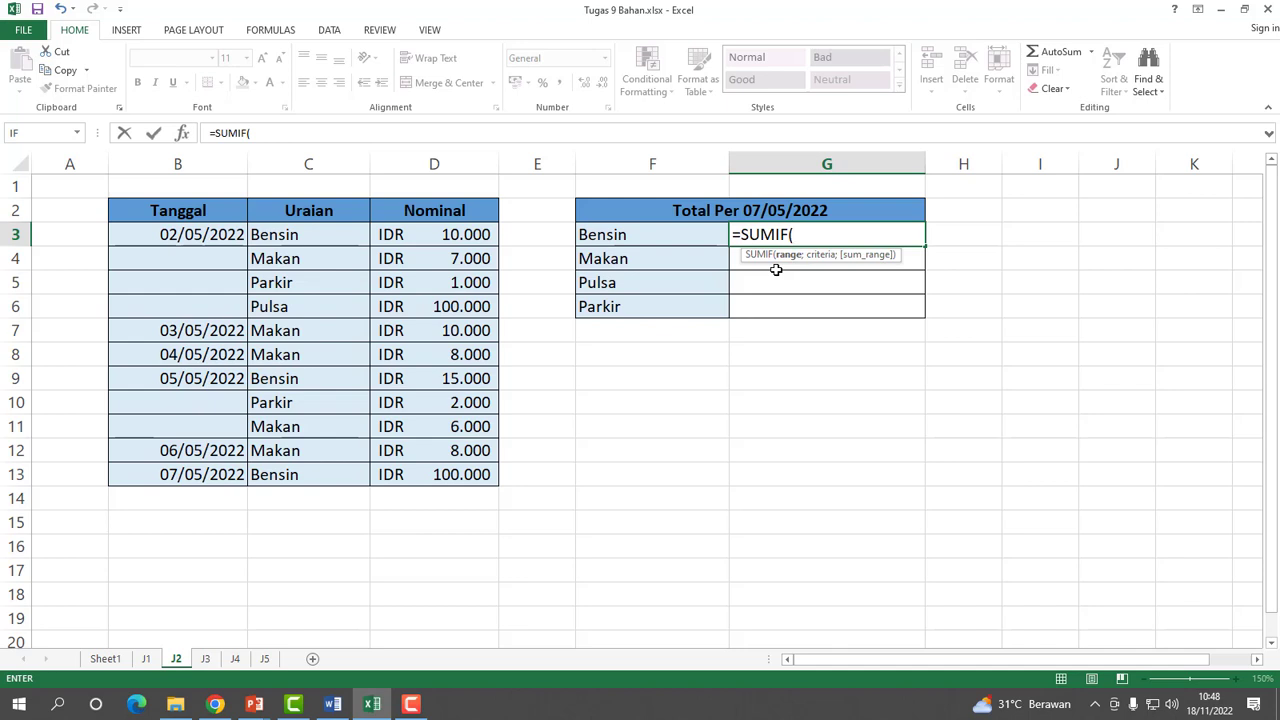
{"action": "left_click_drag", "start_coordinate": [266, 236], "coordinate": [434, 474]}
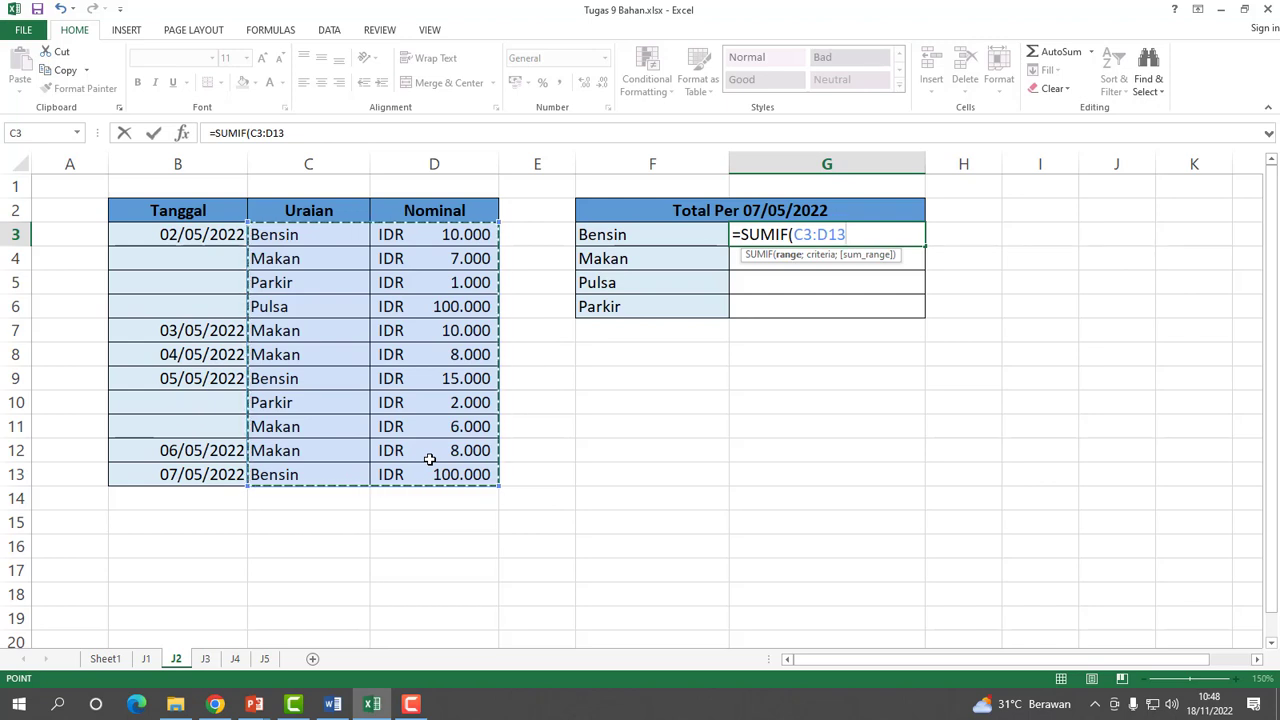
{"action": "type", "text": ";"}
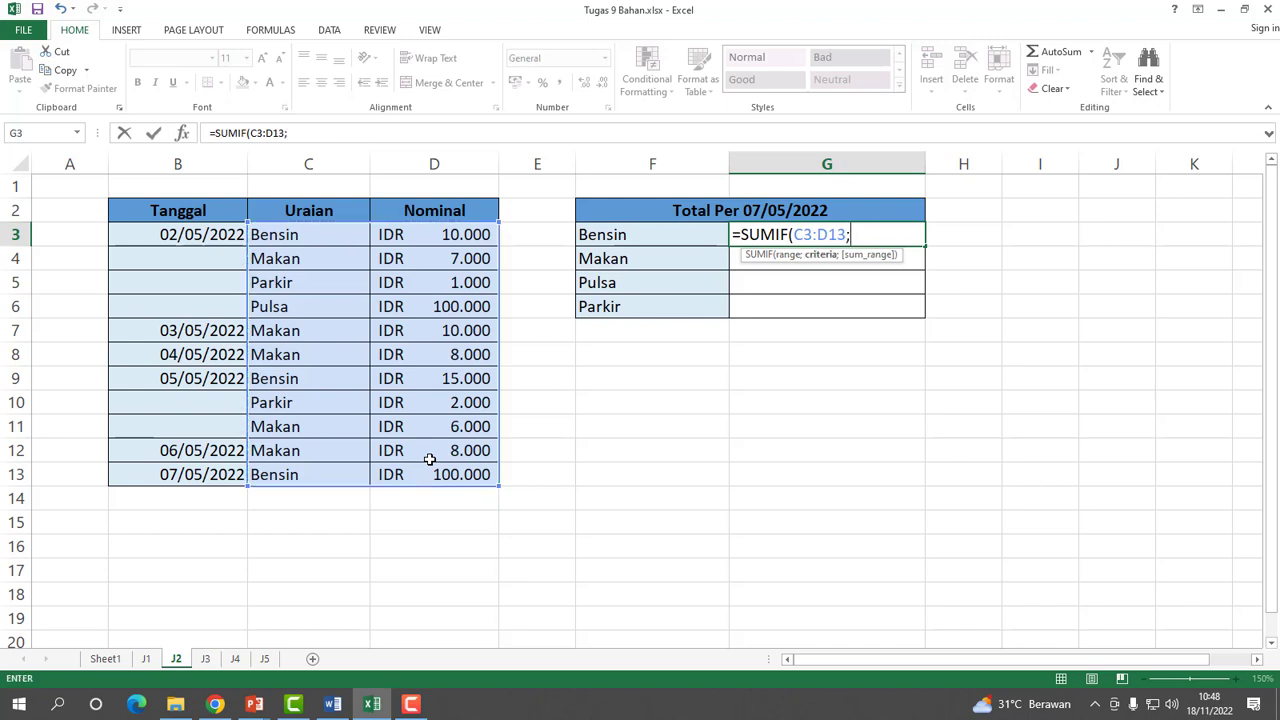
{"action": "left_click", "coordinate": [613, 235]}
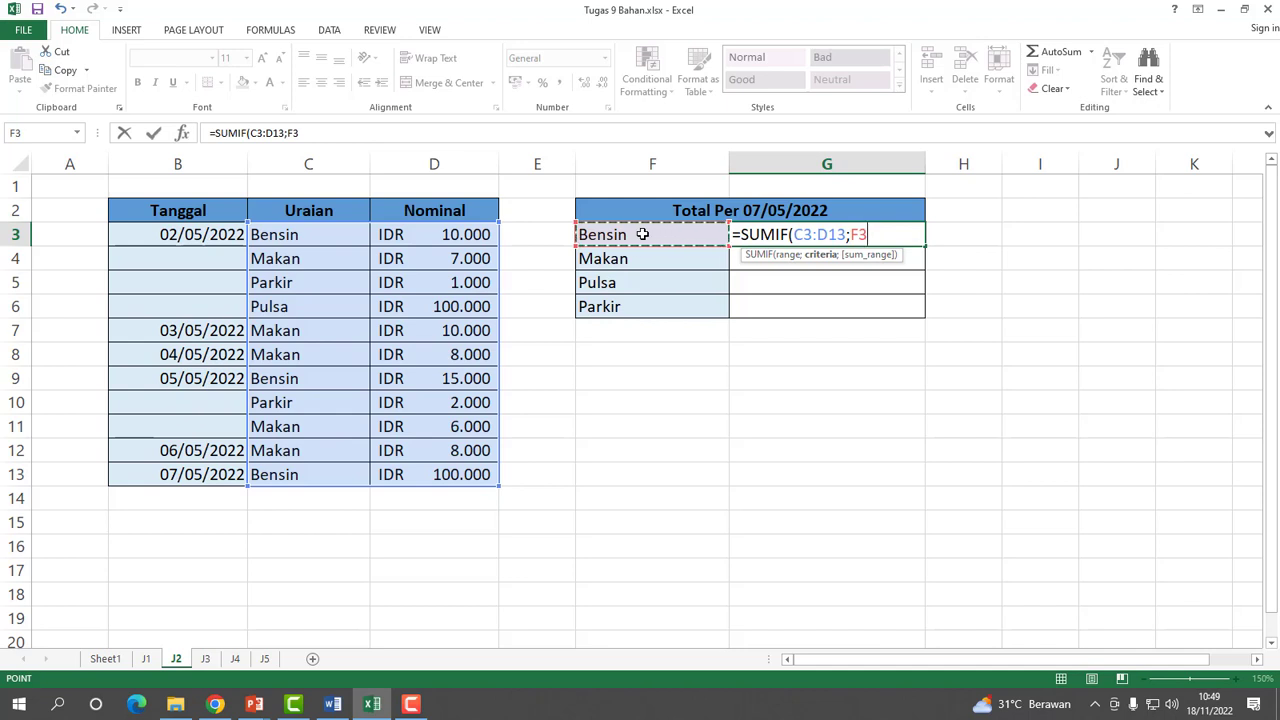
{"action": "type", "text": ";"}
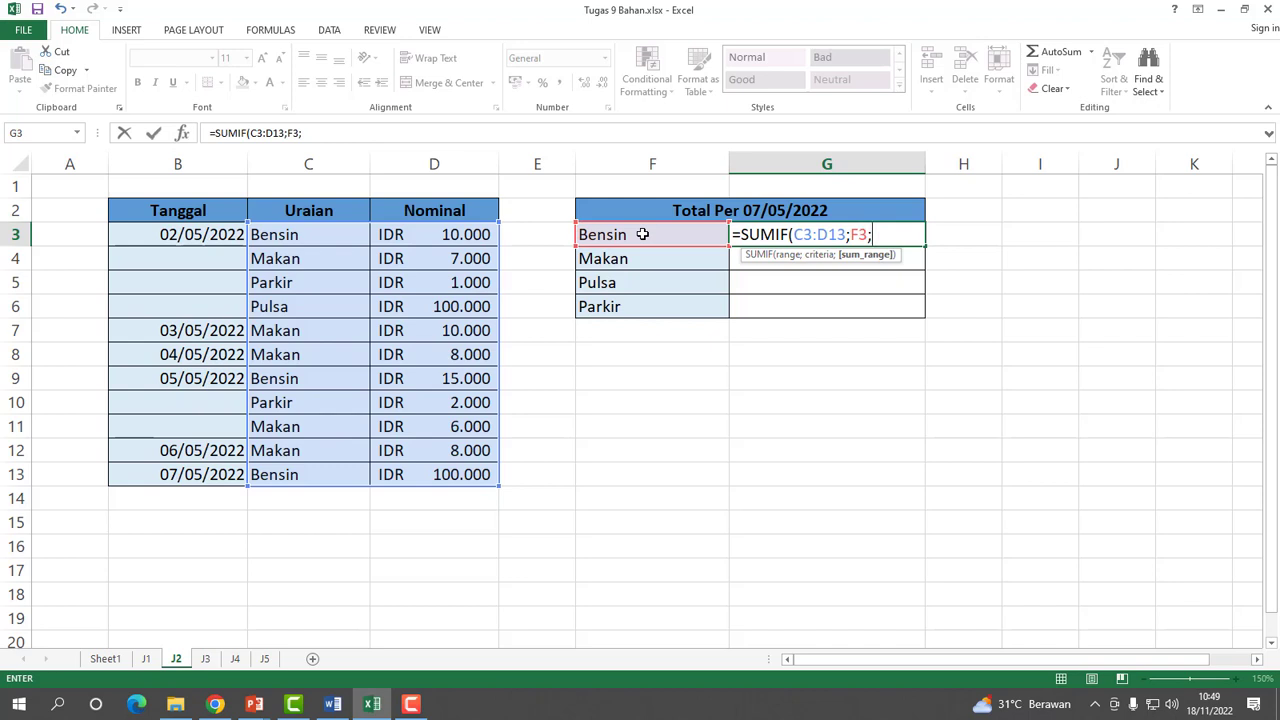
{"action": "left_click_drag", "start_coordinate": [432, 234], "coordinate": [445, 473]}
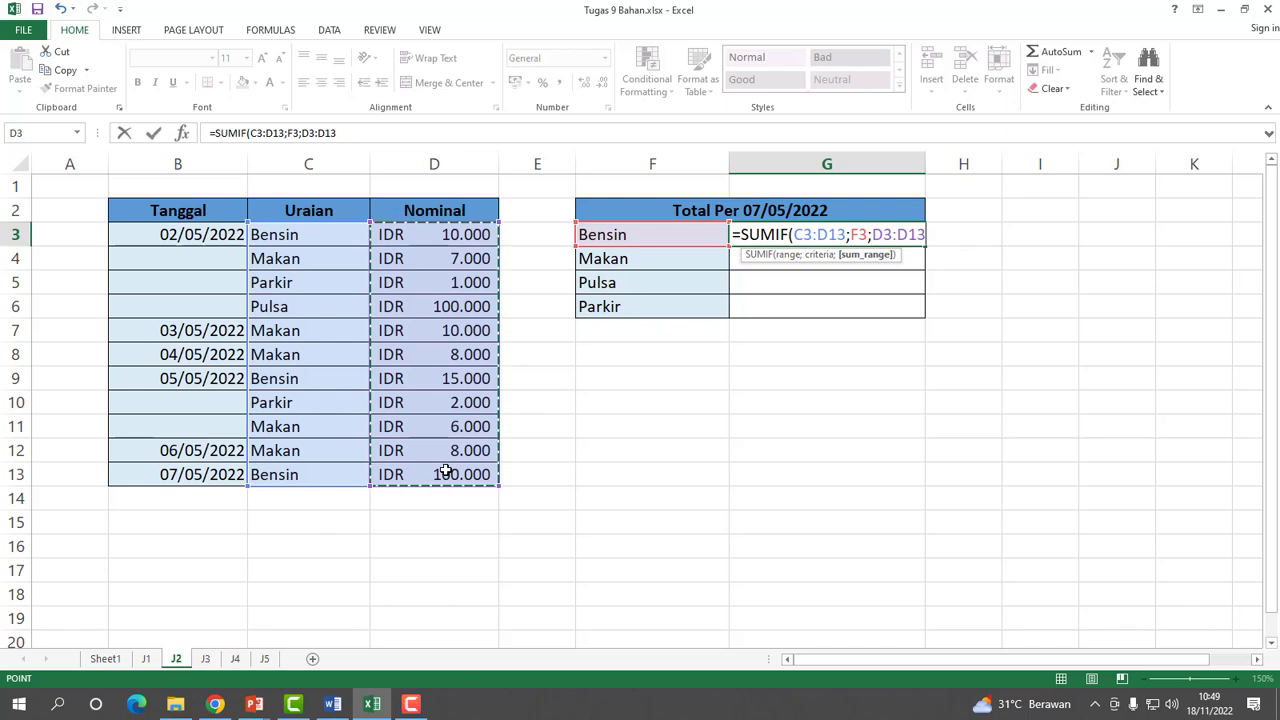
{"action": "key", "text": "Return"}
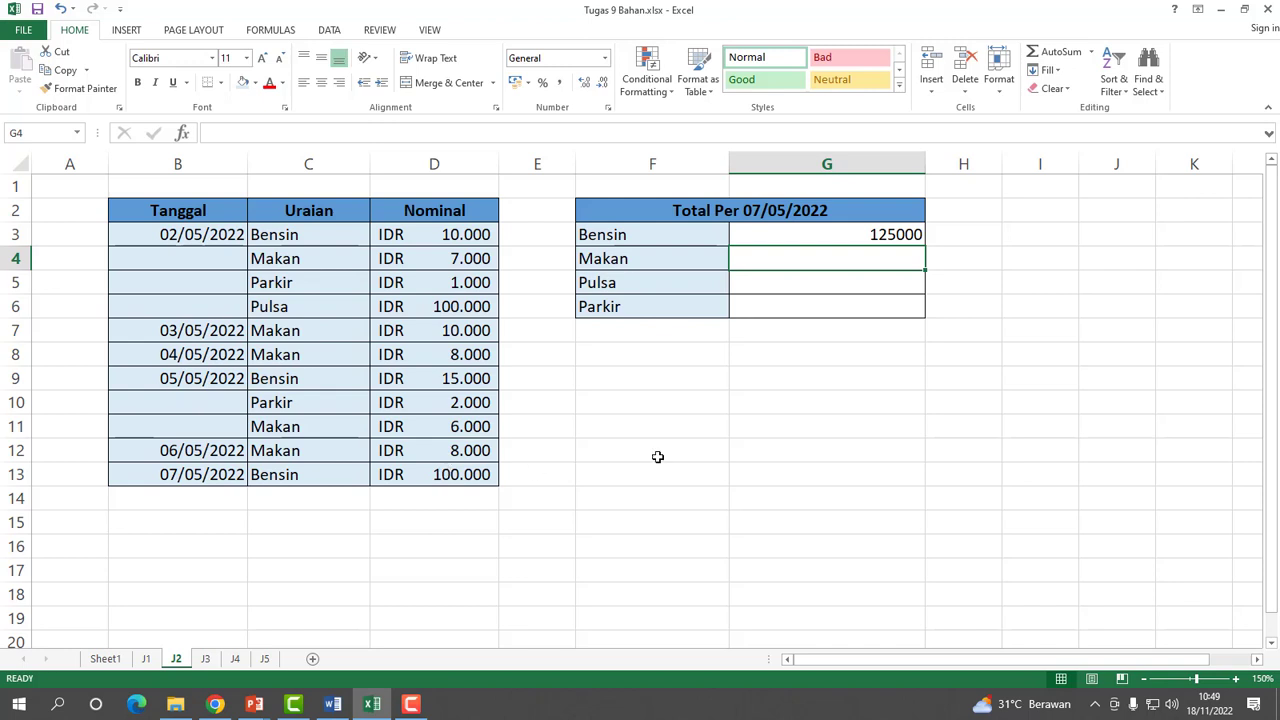
Format the total cells G3:G6 as Accounting with the IDR symbol and zero decimal places.
{"action": "left_click", "coordinate": [773, 229]}
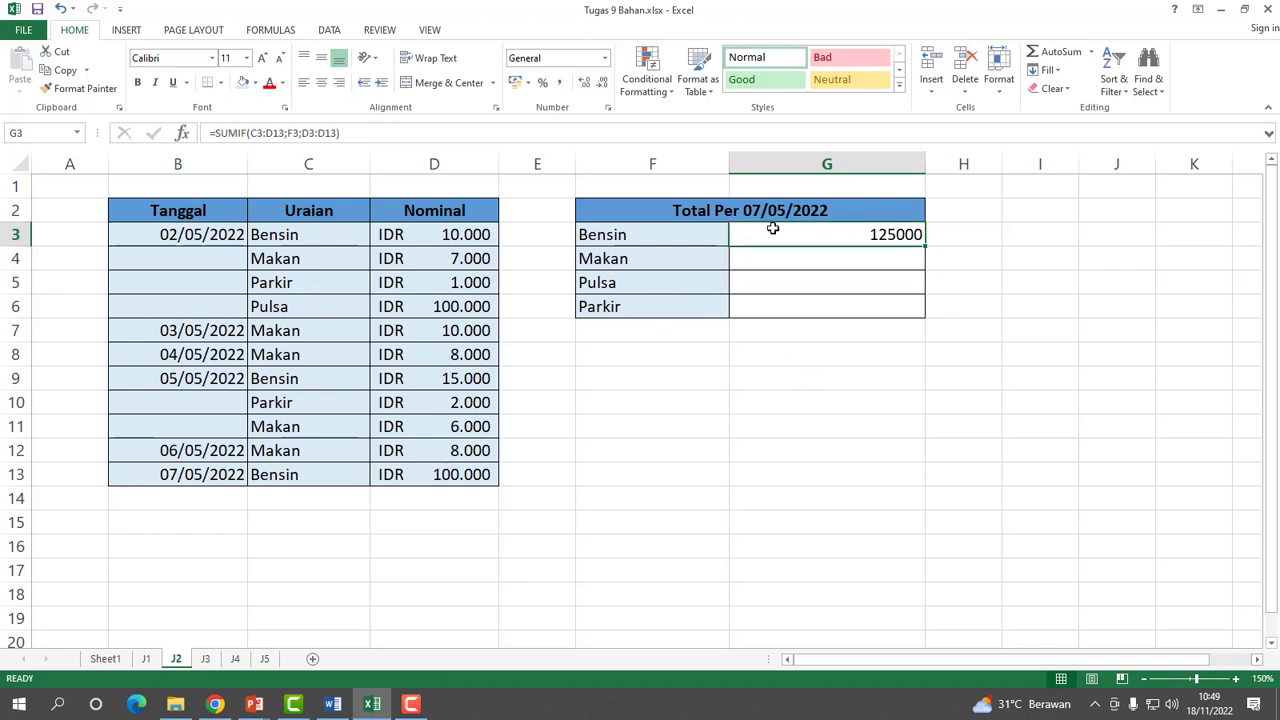
{"action": "left_click", "coordinate": [776, 260]}
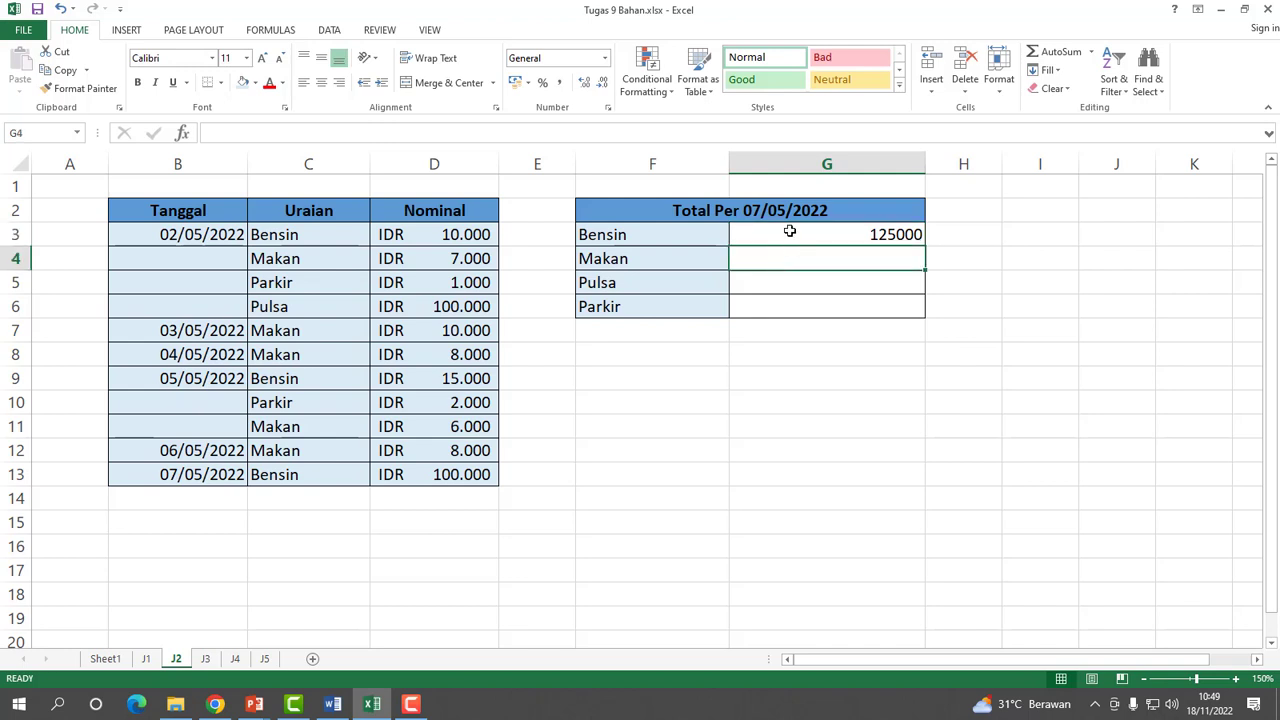
{"action": "left_click", "coordinate": [787, 232]}
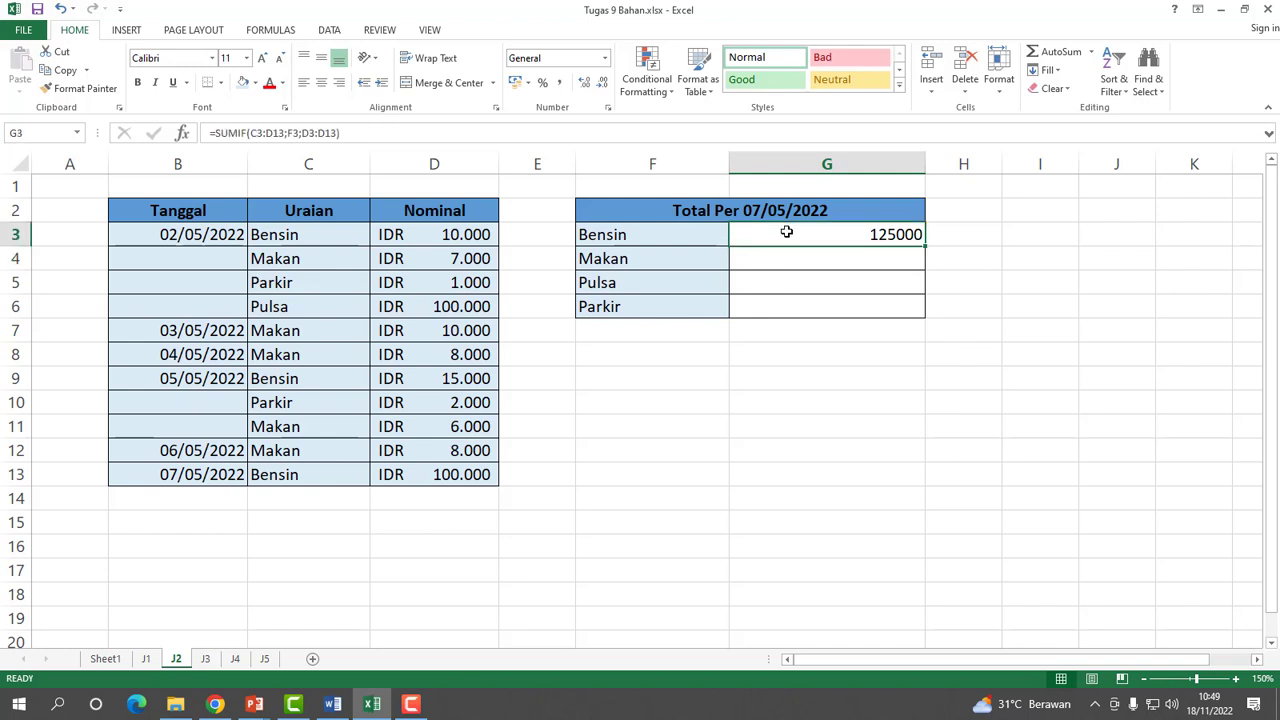
{"action": "left_click_drag", "start_coordinate": [787, 232], "coordinate": [803, 306]}
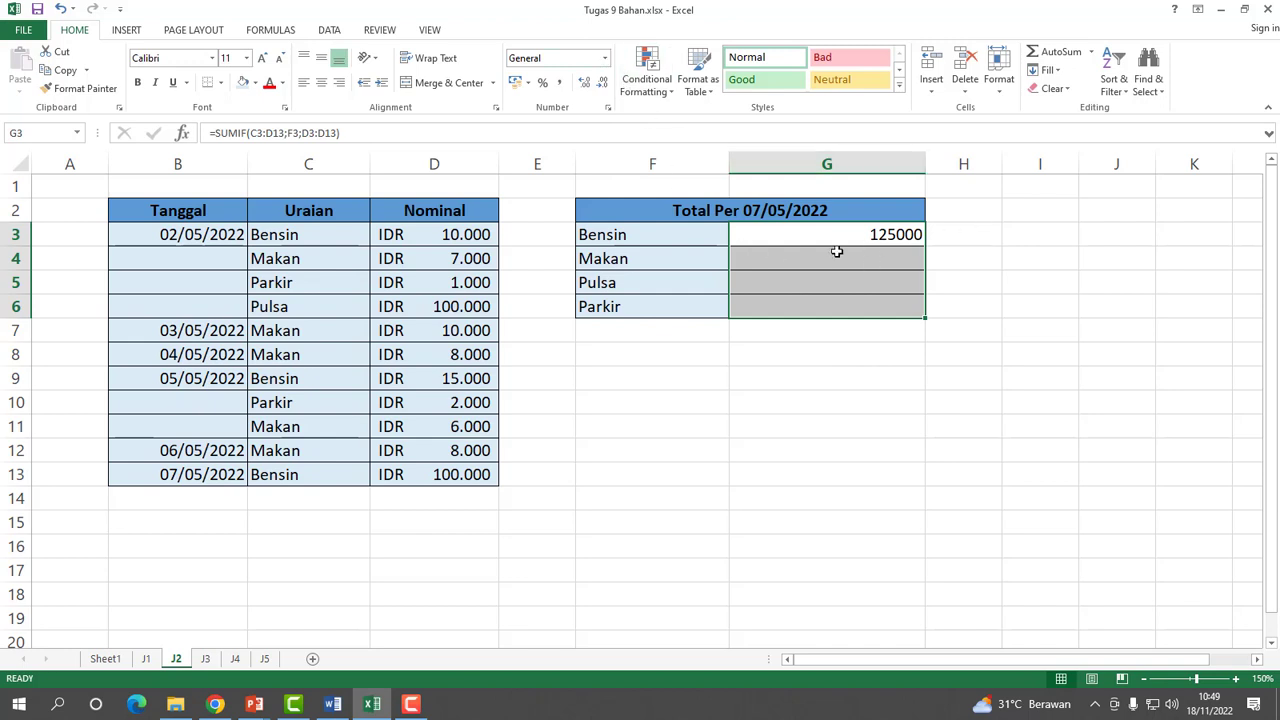
{"action": "left_click", "coordinate": [605, 58]}
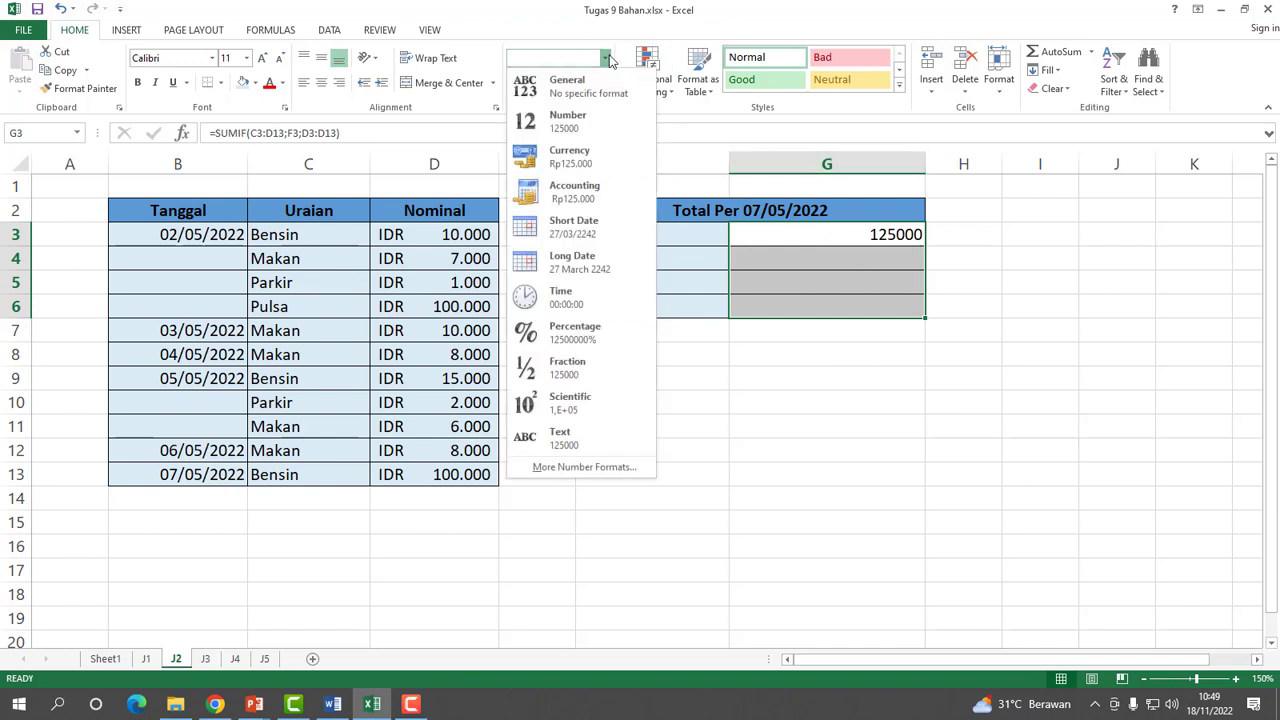
{"action": "left_click", "coordinate": [594, 467]}
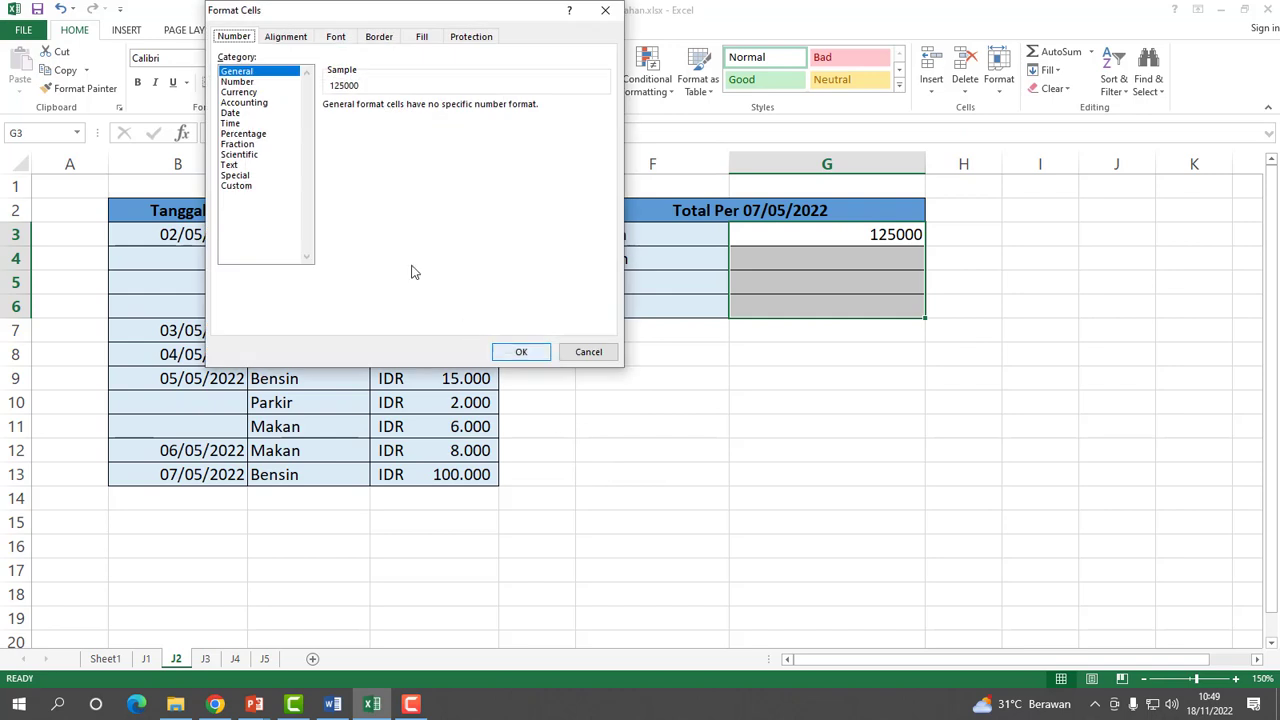
{"action": "left_click", "coordinate": [243, 103]}
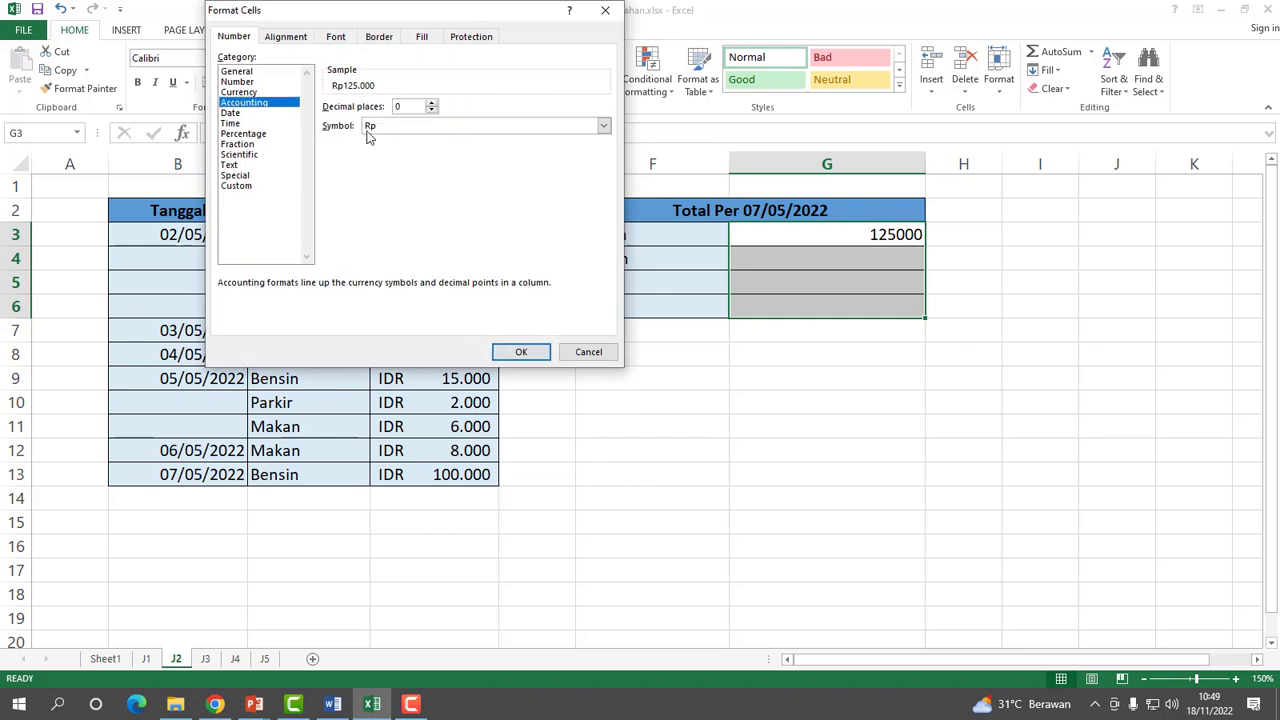
{"action": "left_click", "coordinate": [386, 128]}
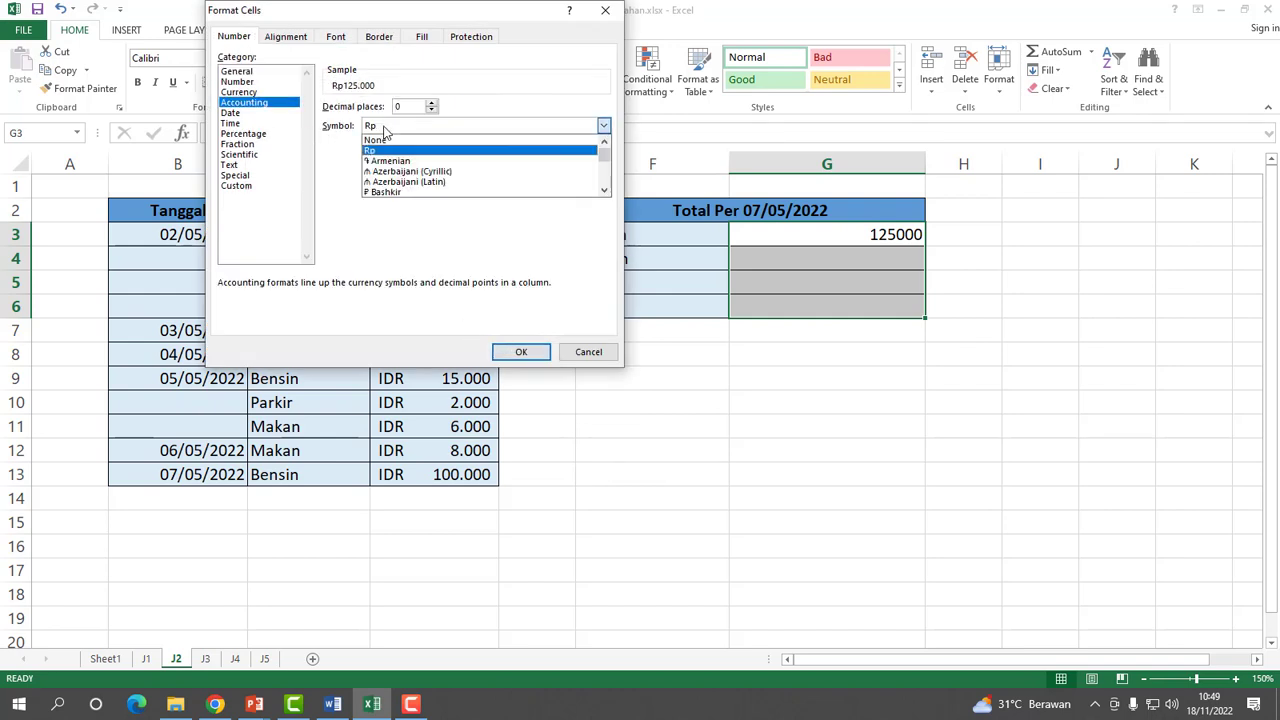
{"action": "key", "text": "i"}
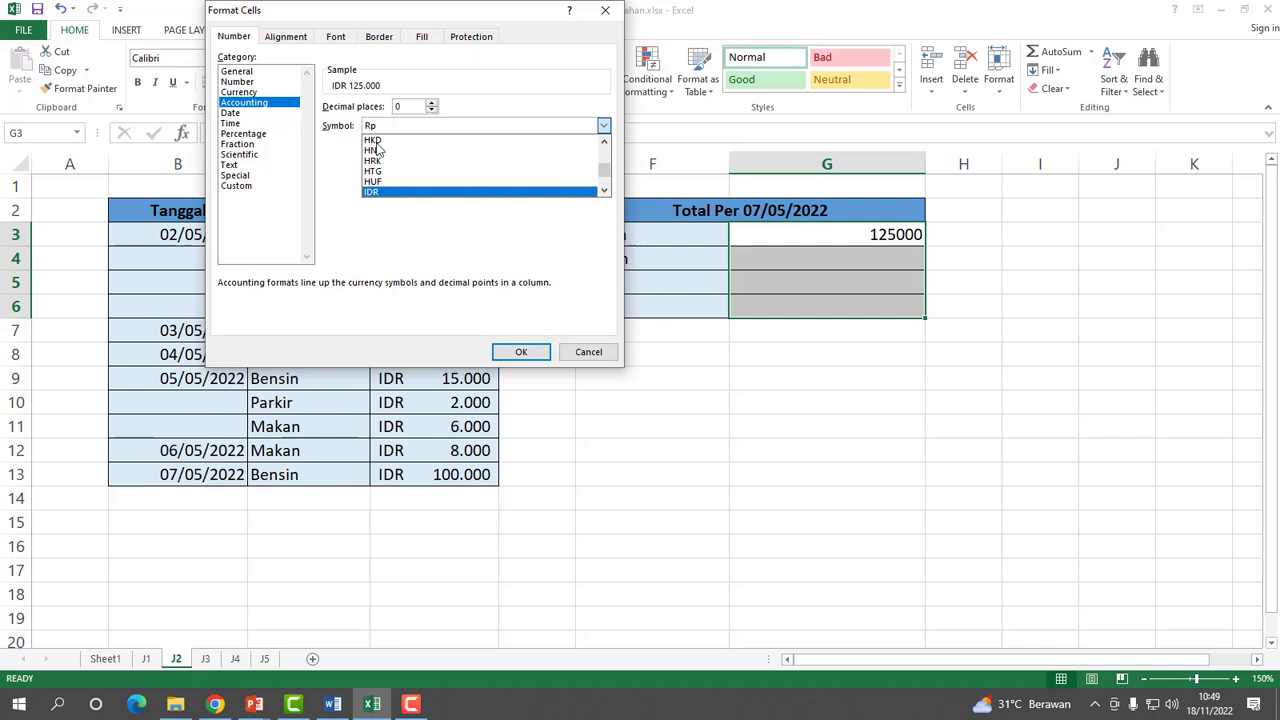
{"action": "left_click", "coordinate": [430, 191]}
{"action": "left_click", "coordinate": [521, 350]}
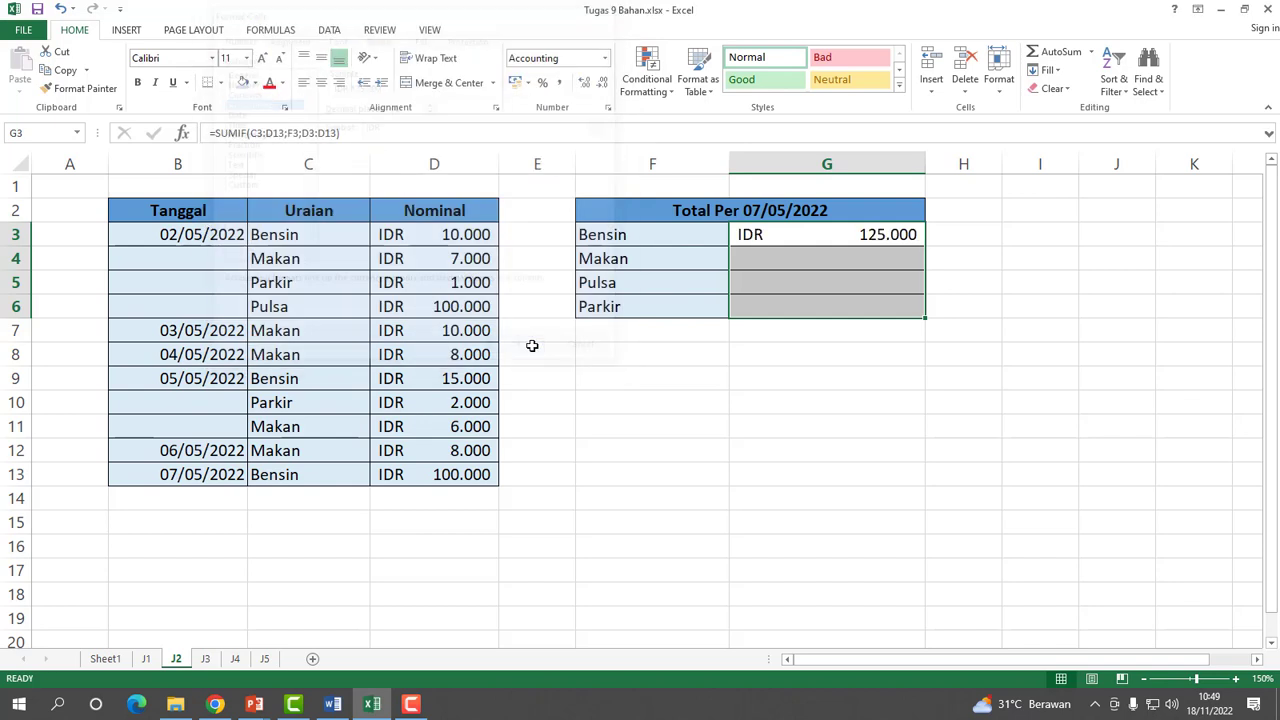
{"action": "left_click", "coordinate": [794, 386]}
{"action": "left_click", "coordinate": [797, 233]}
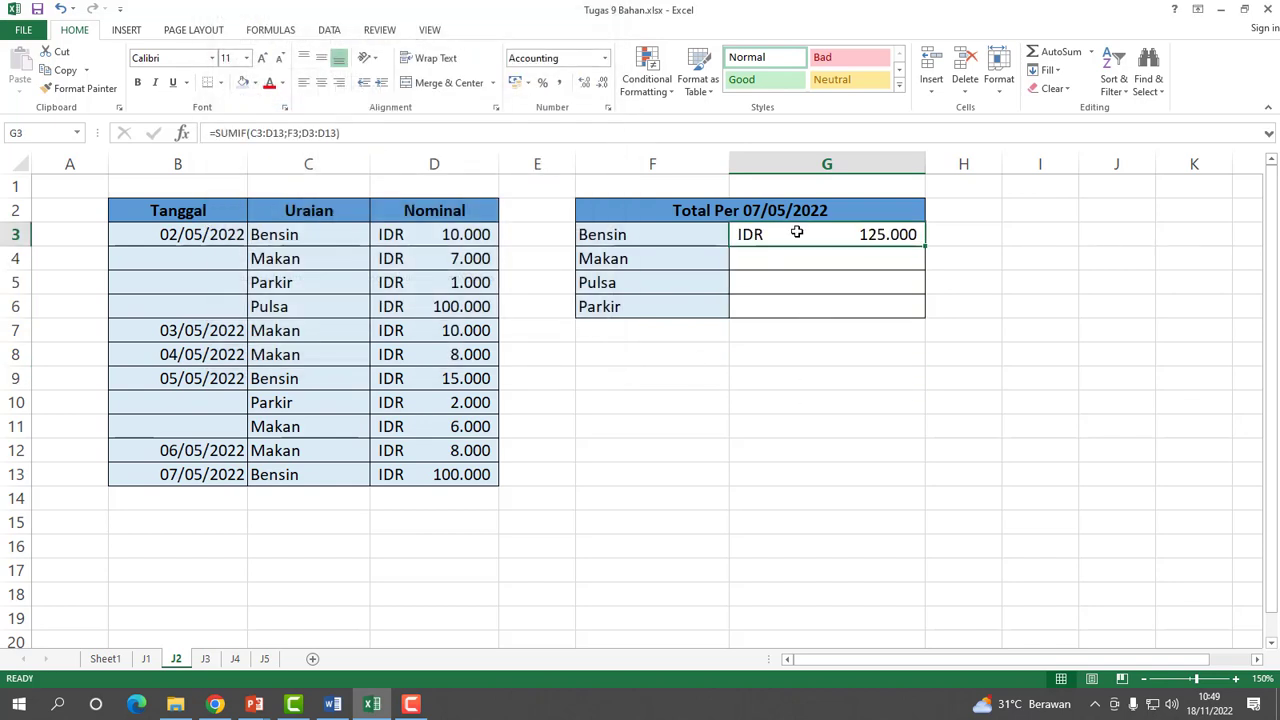
Fill the Bensin SUMIF formula from G3 down through G6 for the Makan, Pulsa and Parkir totals.
{"action": "left_click", "coordinate": [817, 431]}
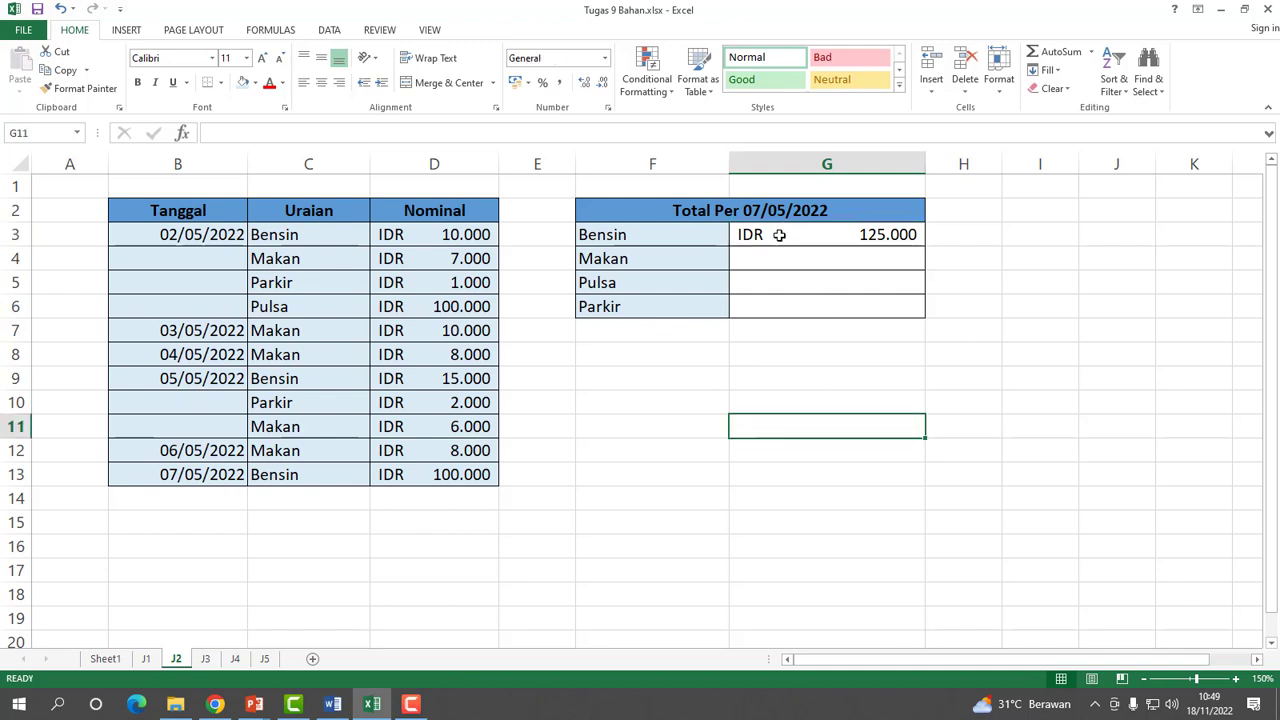
{"action": "left_click", "coordinate": [779, 234]}
{"action": "left_click", "coordinate": [775, 300]}
{"action": "left_click", "coordinate": [767, 236]}
{"action": "left_click", "coordinate": [786, 306]}
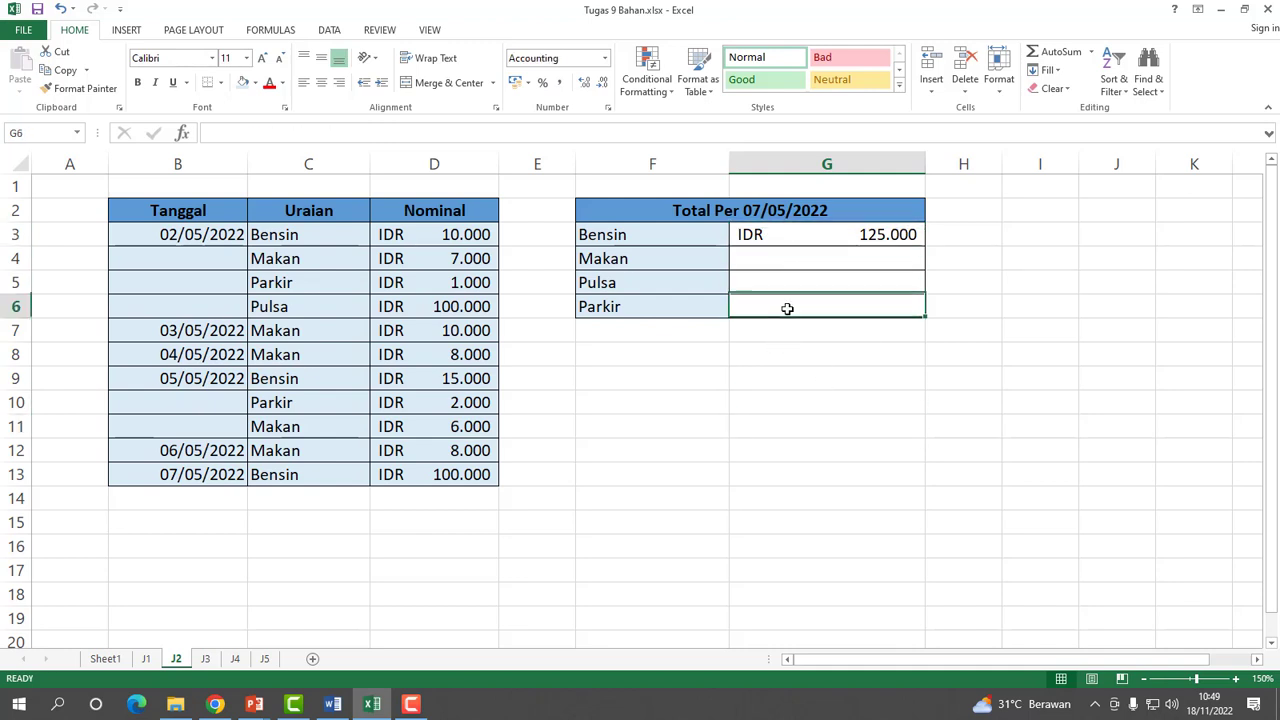
{"action": "left_click", "coordinate": [784, 237]}
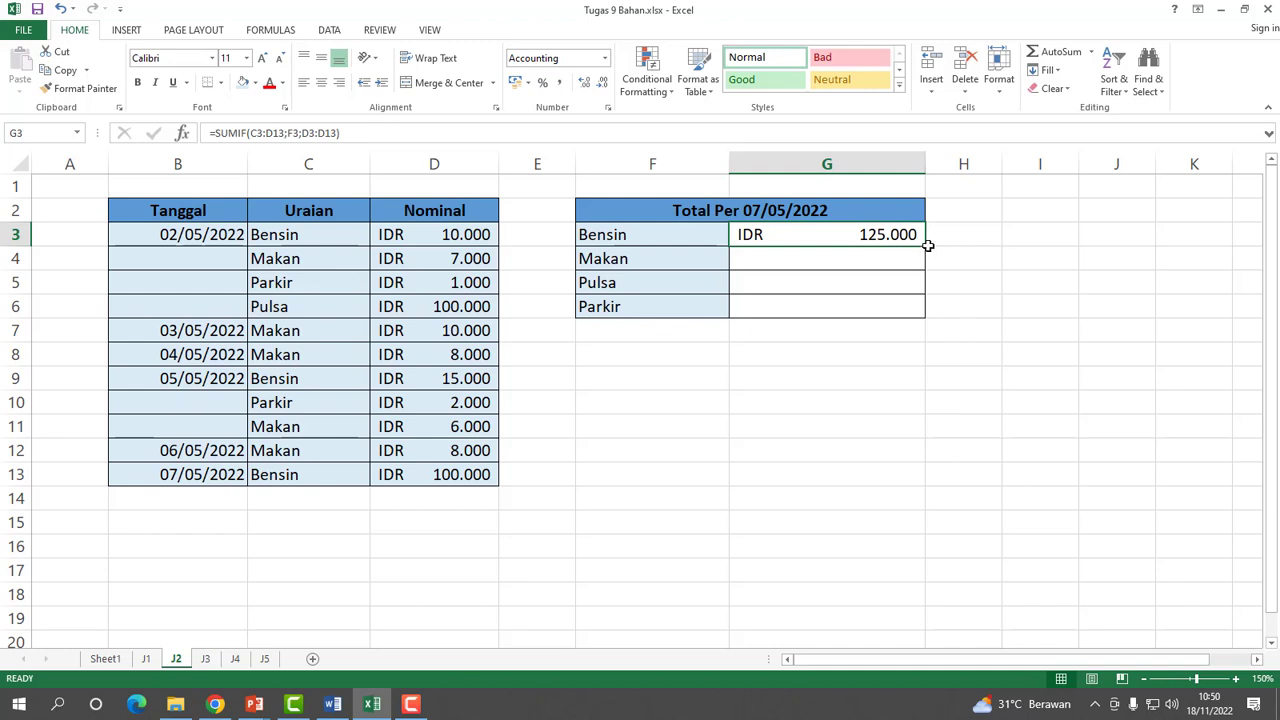
{"action": "left_click_drag", "start_coordinate": [926, 246], "coordinate": [929, 312]}
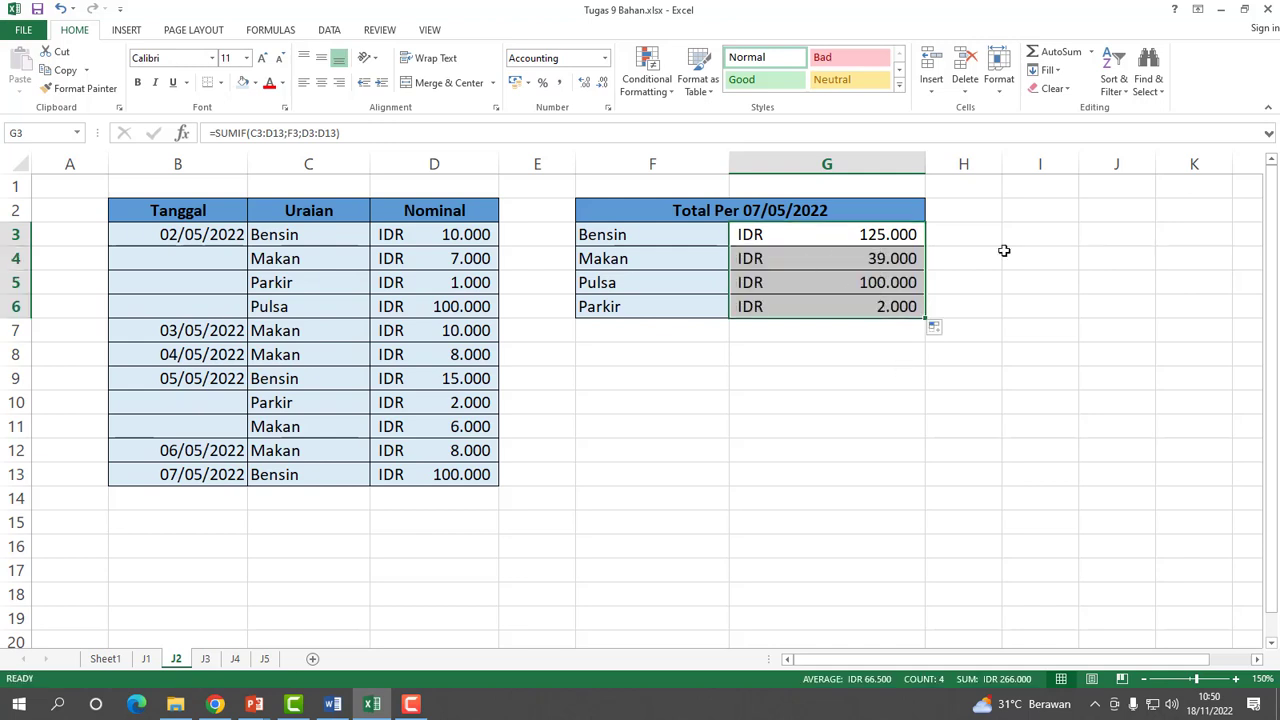
Inspect the copied SUMIF formula in G4 and the cell ranges it refers to.
{"action": "left_click", "coordinate": [812, 258]}
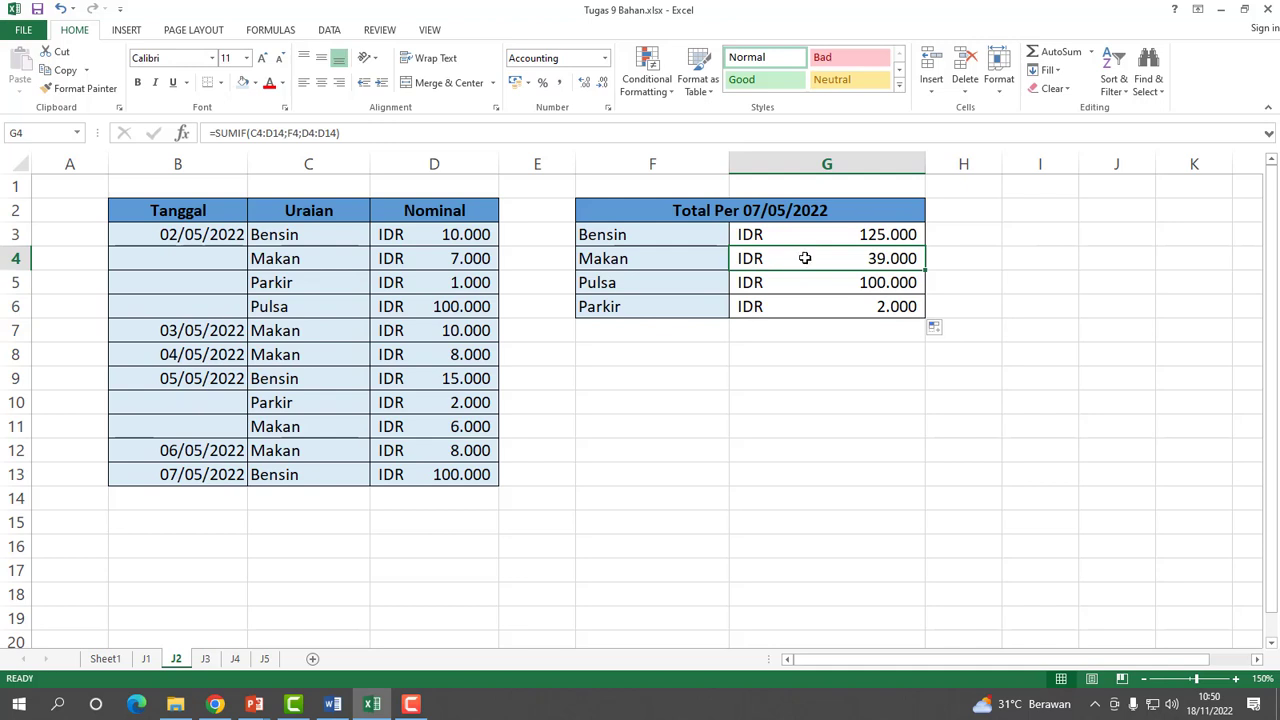
{"action": "left_click", "coordinate": [285, 133]}
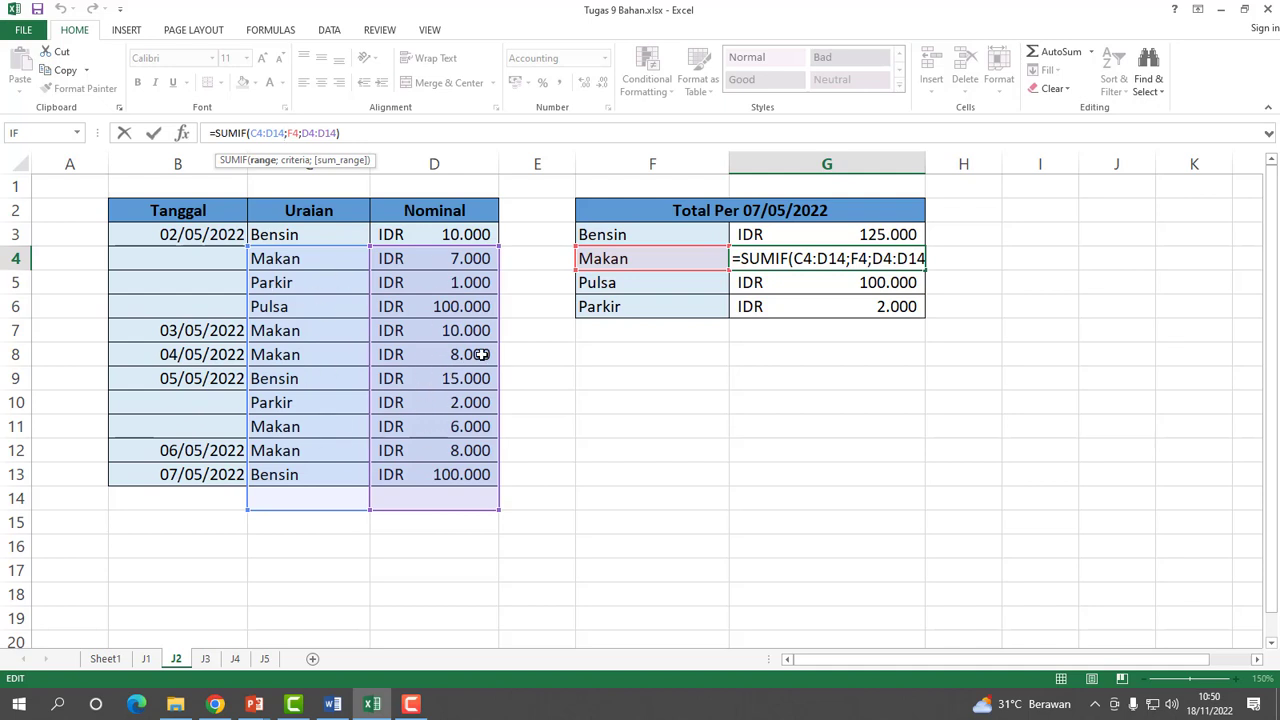
{"action": "key", "text": "Return"}
{"action": "left_click", "coordinate": [845, 408]}
Clear the copied Makan, Pulsa and Parkir totals in G4:G6.
{"action": "left_click_drag", "start_coordinate": [791, 257], "coordinate": [798, 306]}
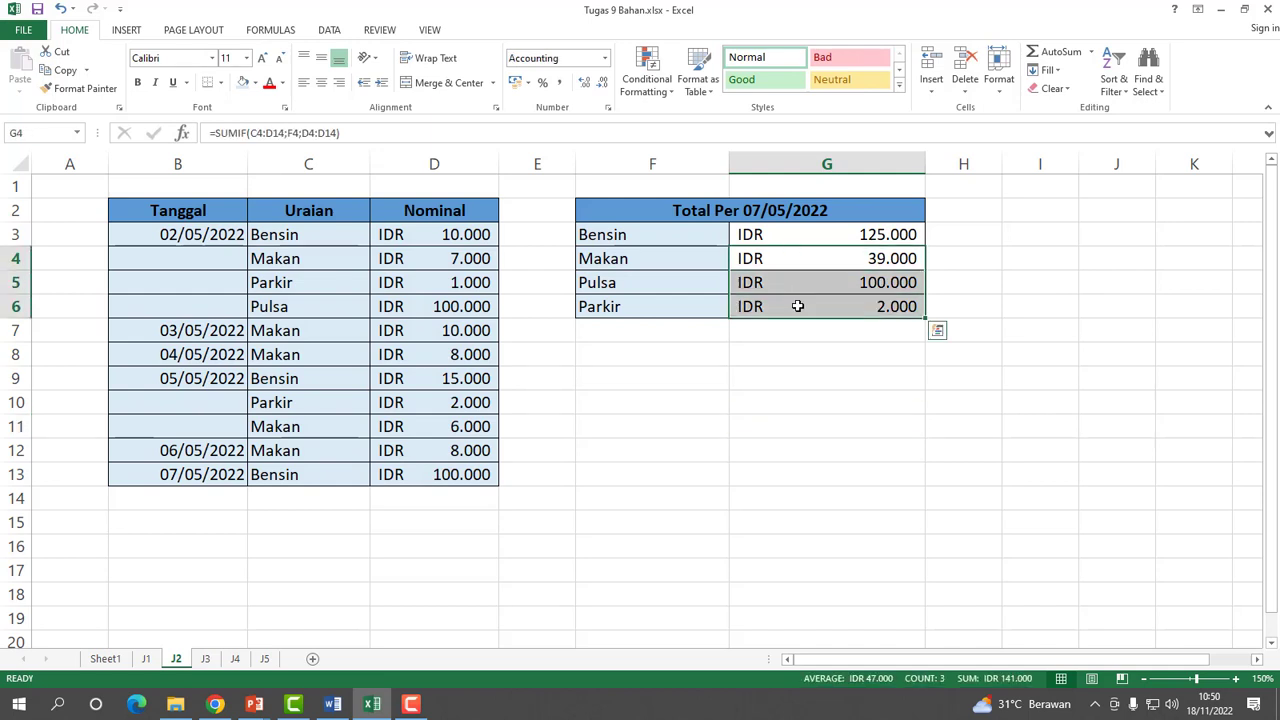
{"action": "key", "text": "Delete"}
{"action": "left_click", "coordinate": [800, 426]}
Replace the Bensin formula in G3 with =SUMIF($C$3:$D$13;F3;$D$3:$D$13), making both ranges absolute.
{"action": "left_click", "coordinate": [776, 235]}
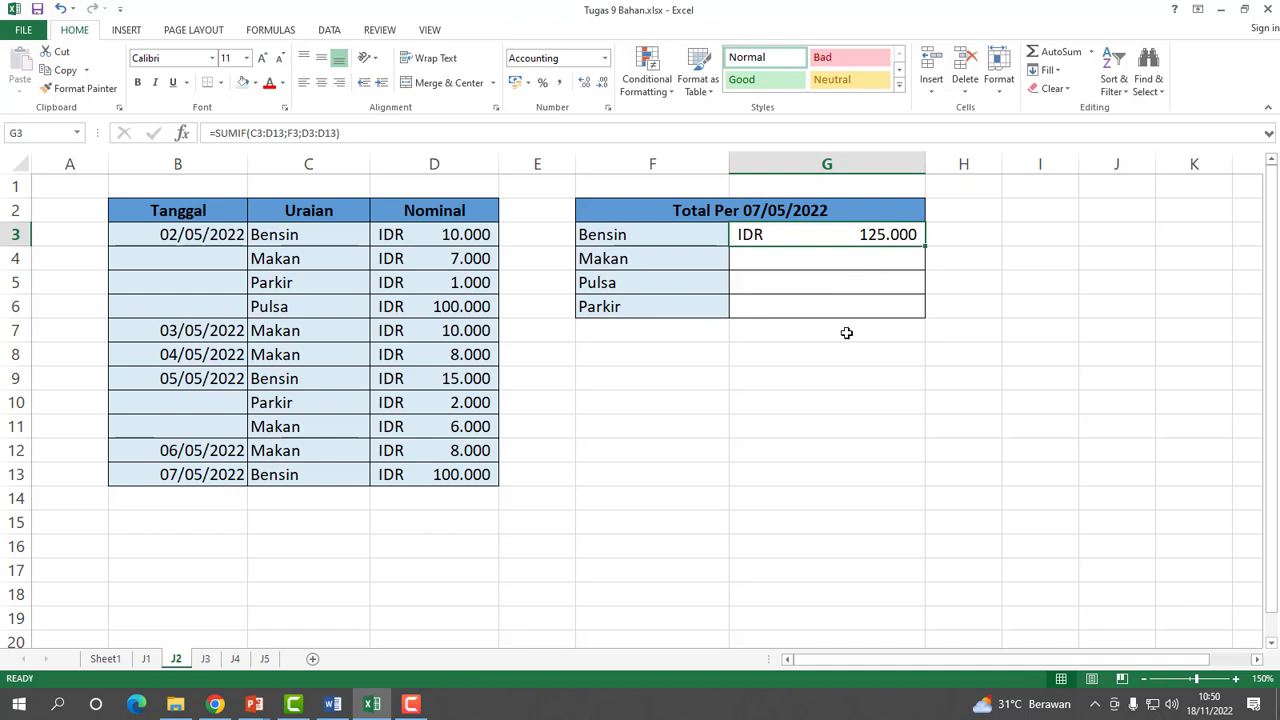
{"action": "type", "text": "=SUM"}
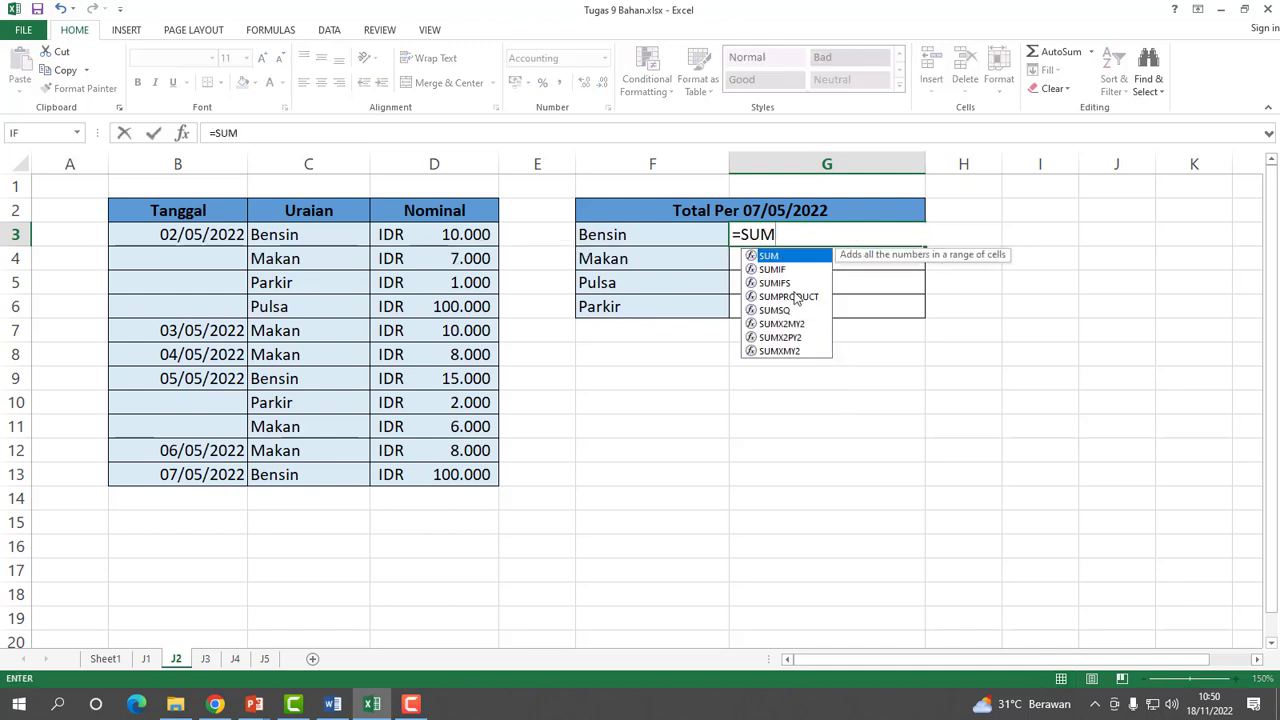
{"action": "double_click", "coordinate": [777, 269]}
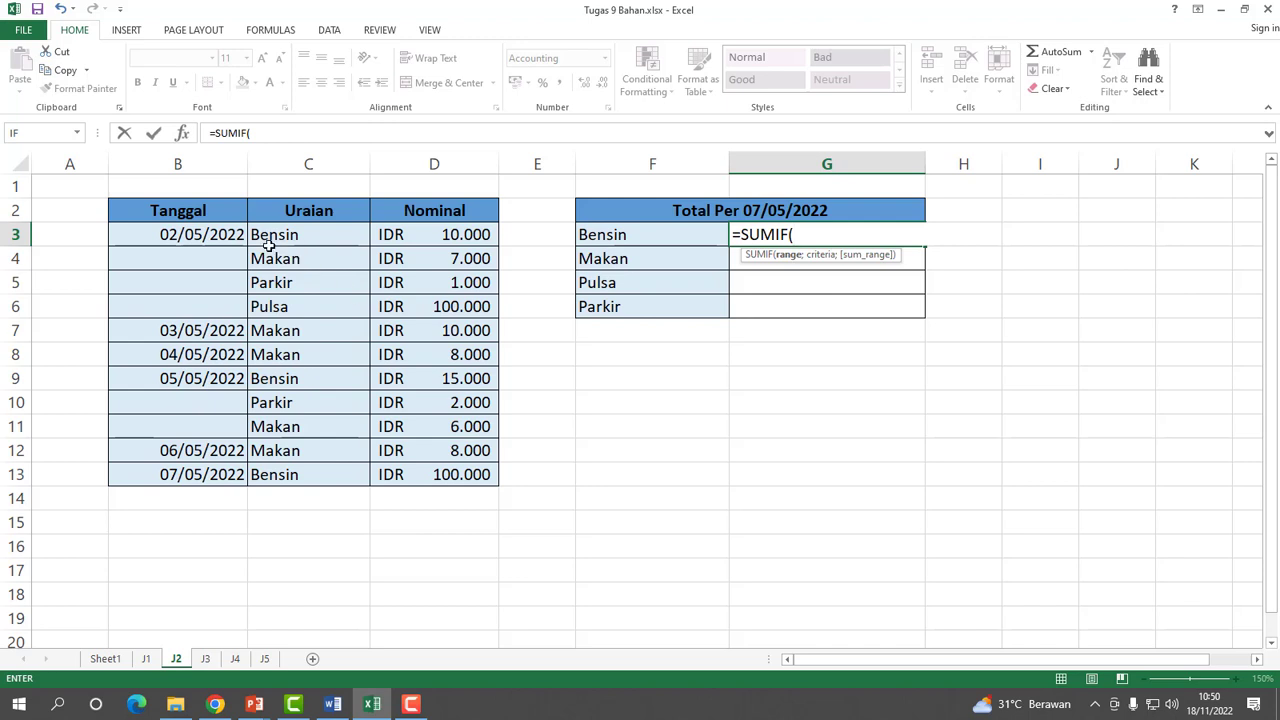
{"action": "left_click_drag", "start_coordinate": [263, 234], "coordinate": [440, 467]}
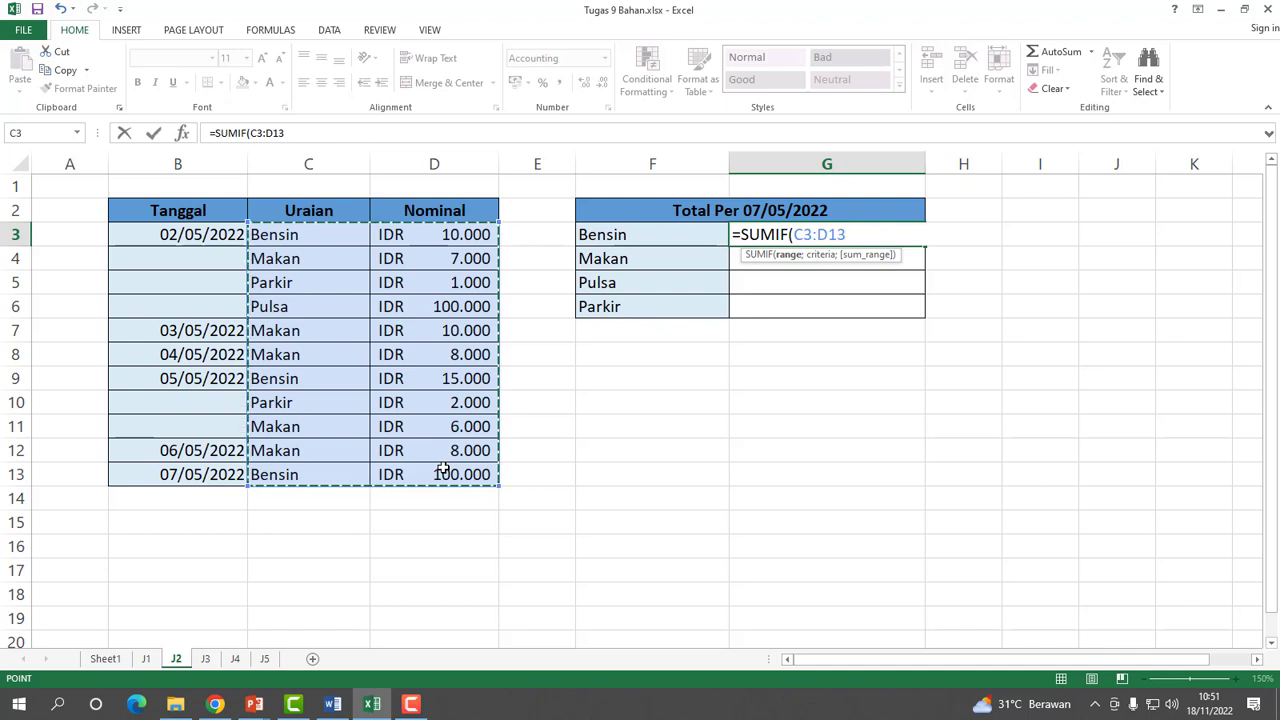
{"action": "key", "text": "F4"}
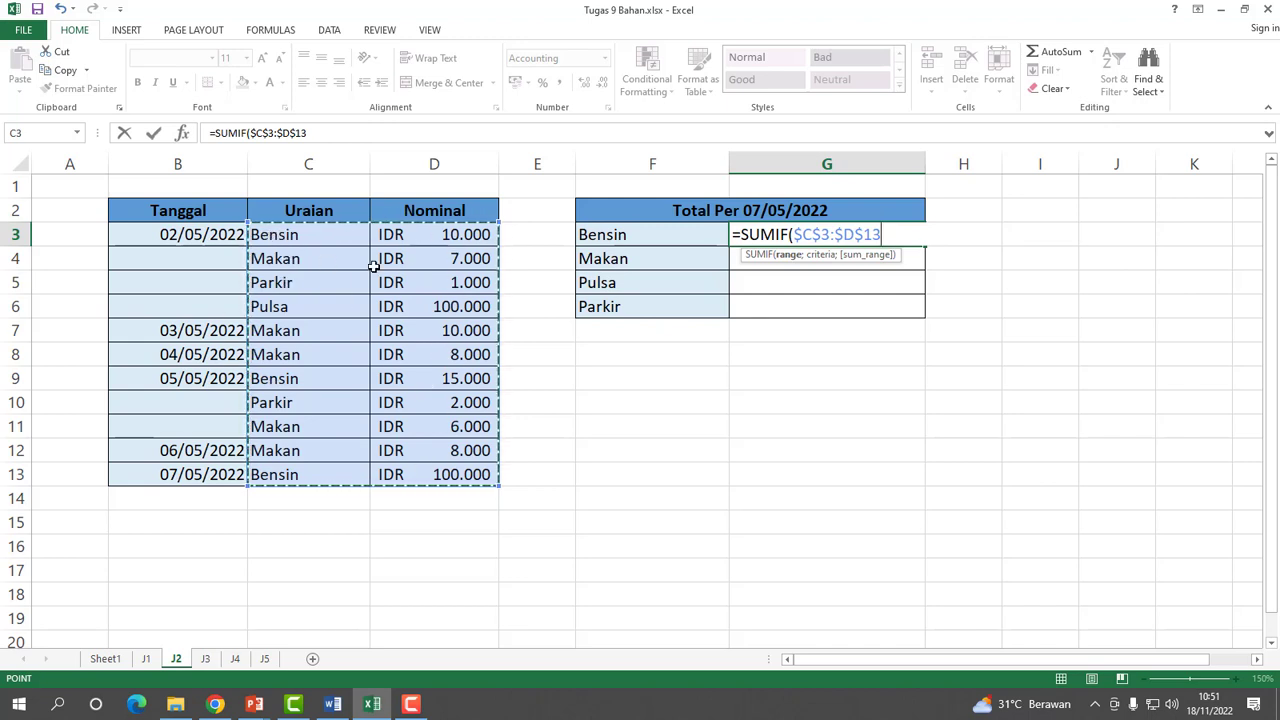
{"action": "type", "text": ";"}
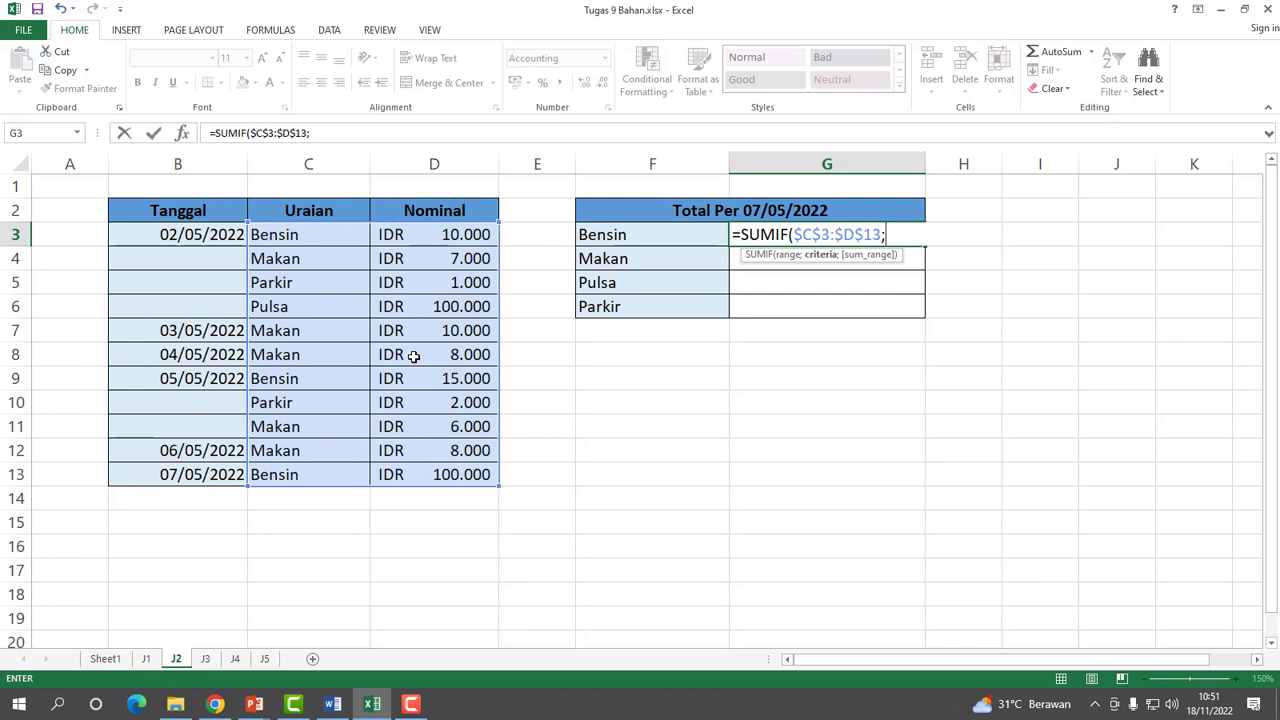
{"action": "left_click", "coordinate": [626, 235]}
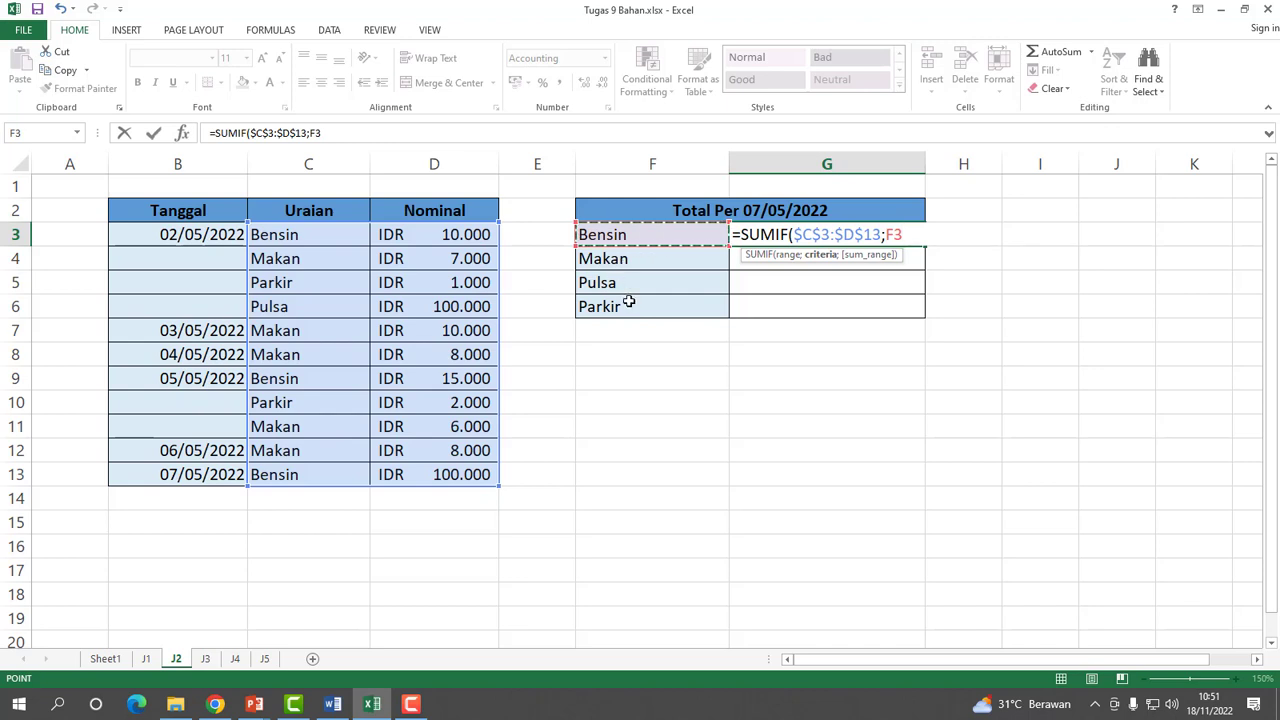
{"action": "type", "text": ";"}
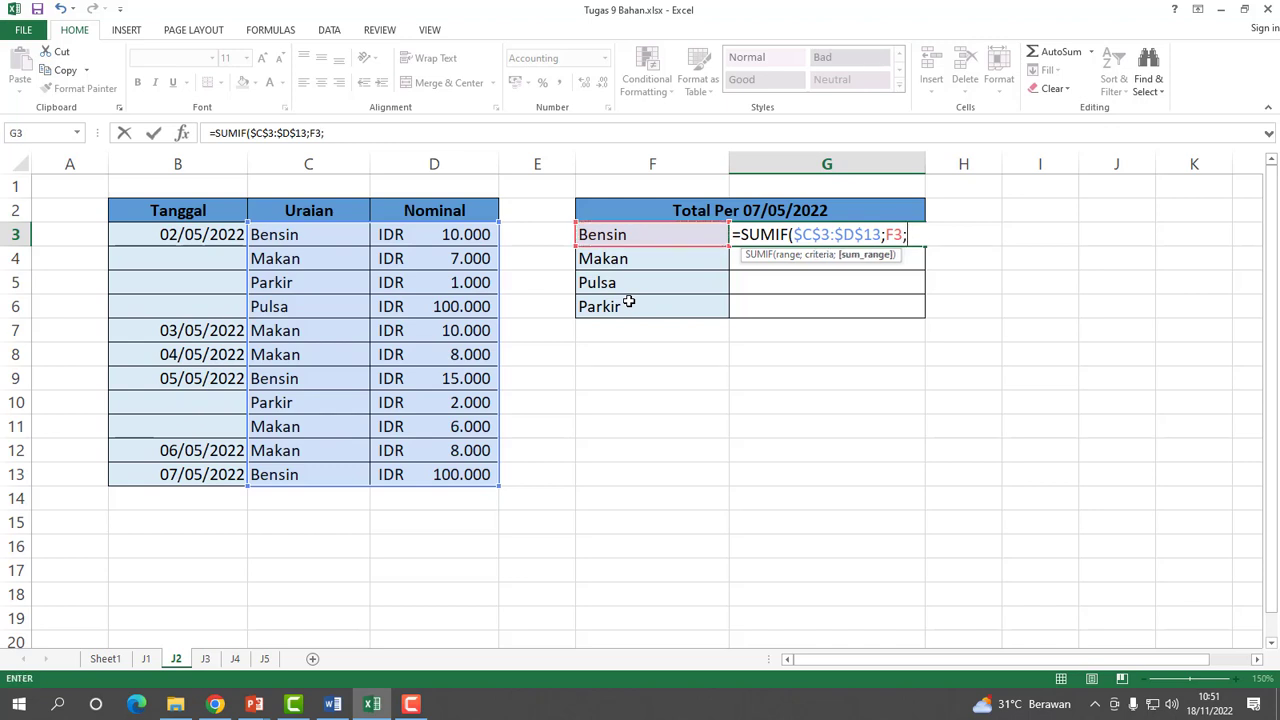
{"action": "left_click_drag", "start_coordinate": [455, 236], "coordinate": [473, 473]}
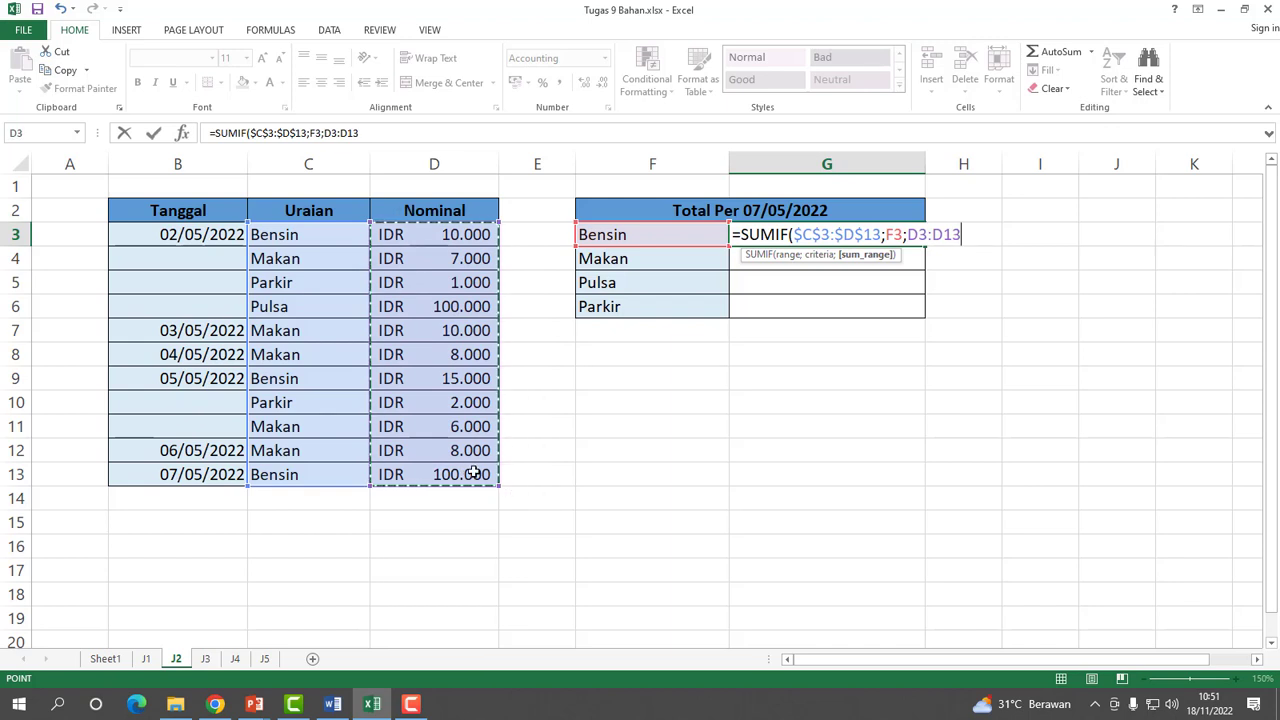
{"action": "key", "text": "F4"}
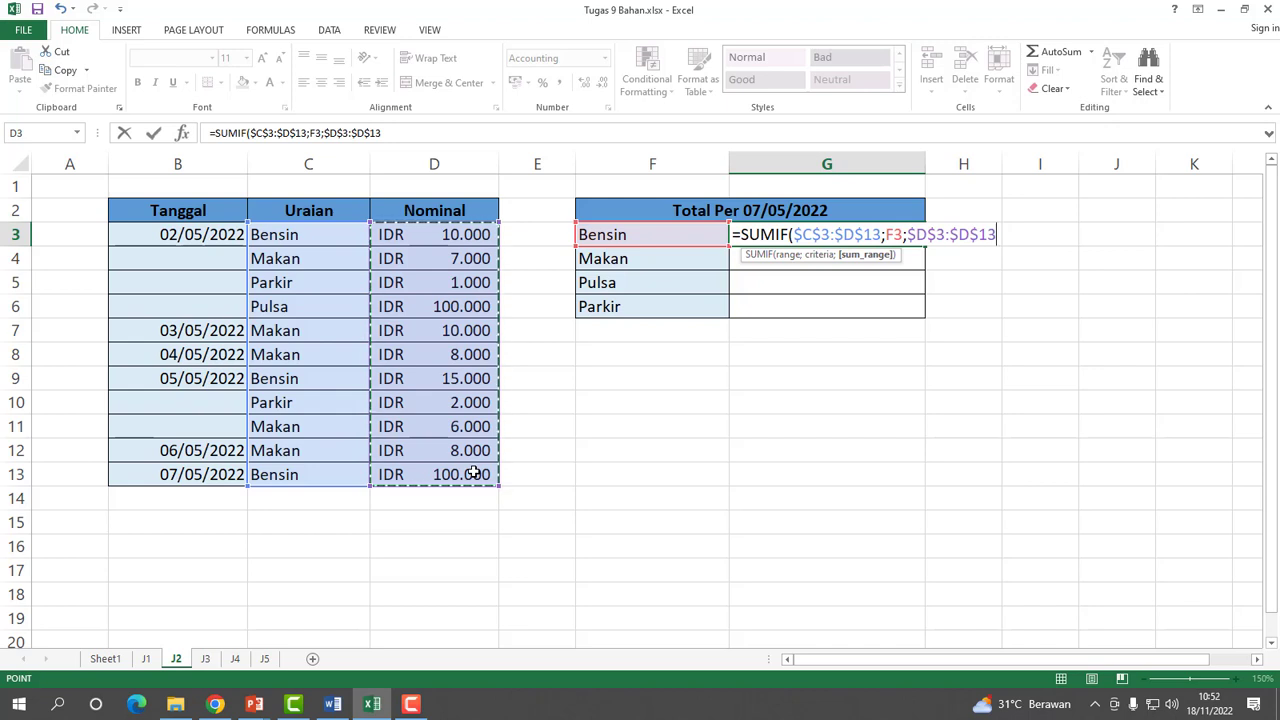
{"action": "key", "text": "Return"}
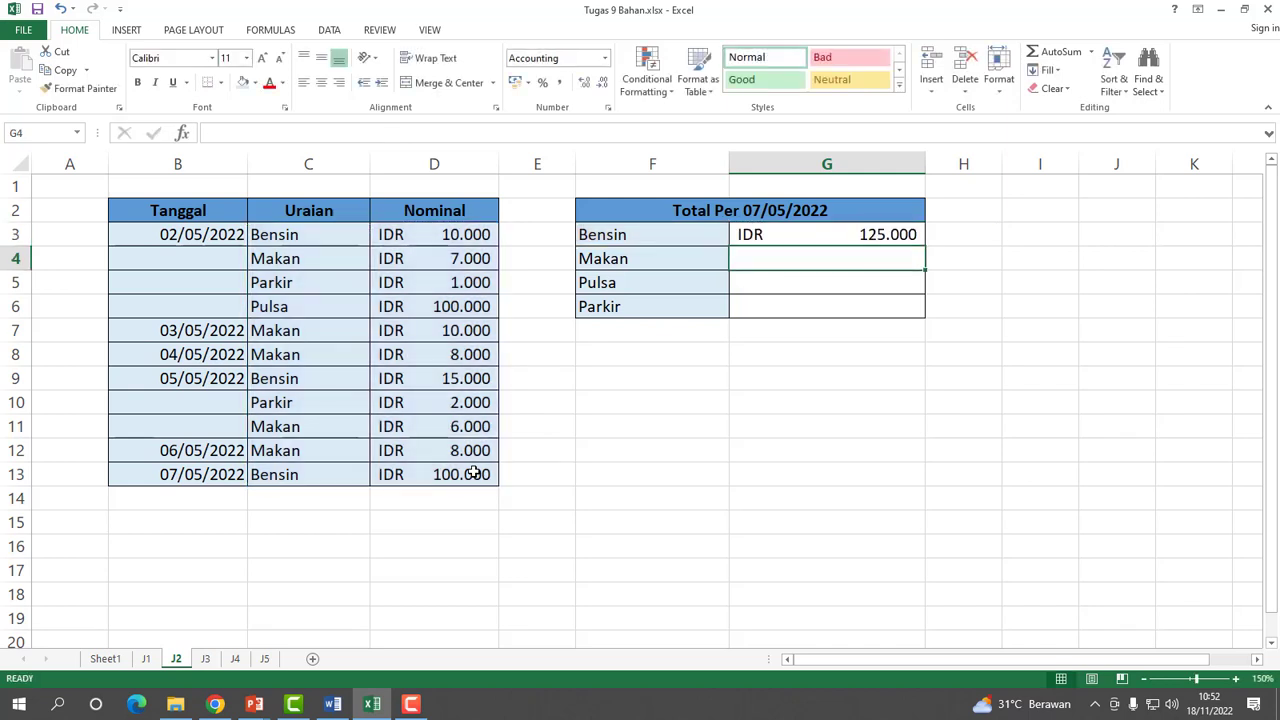
Copy the absolute-range SUMIF formula from G3 down to G6 for the remaining categories.
{"action": "left_click", "coordinate": [758, 232]}
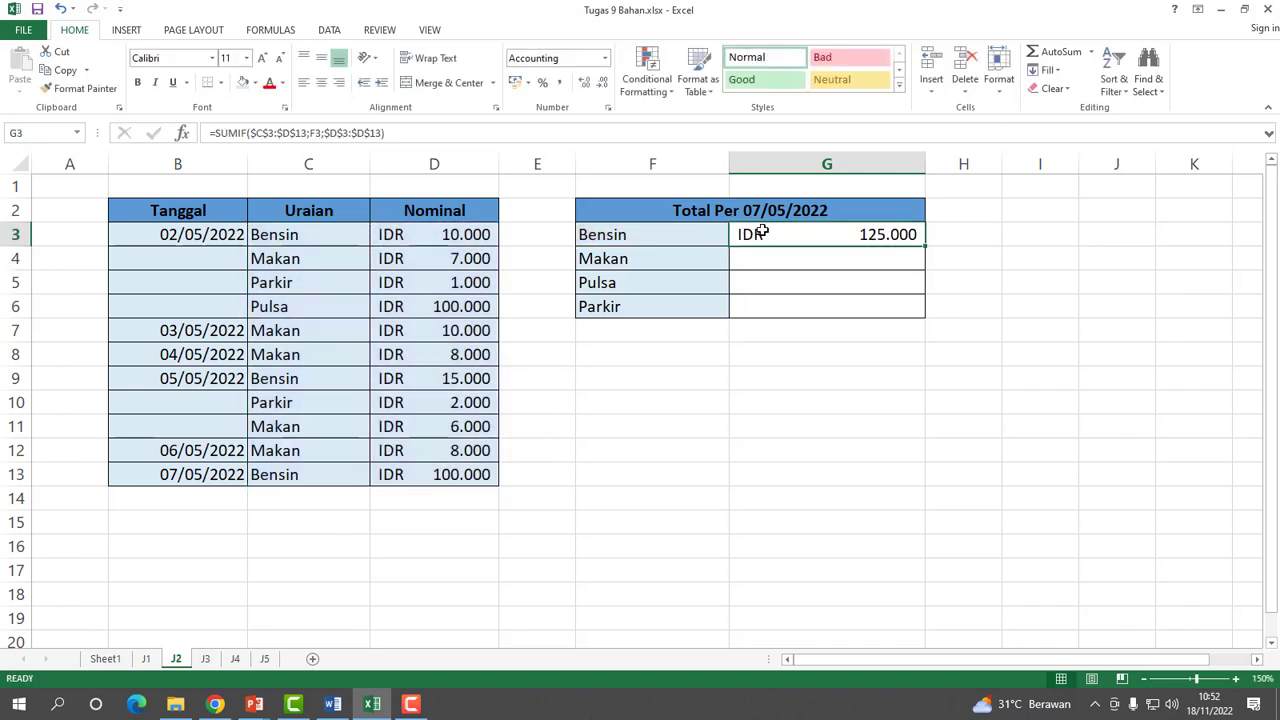
{"action": "left_click_drag", "start_coordinate": [927, 246], "coordinate": [927, 314]}
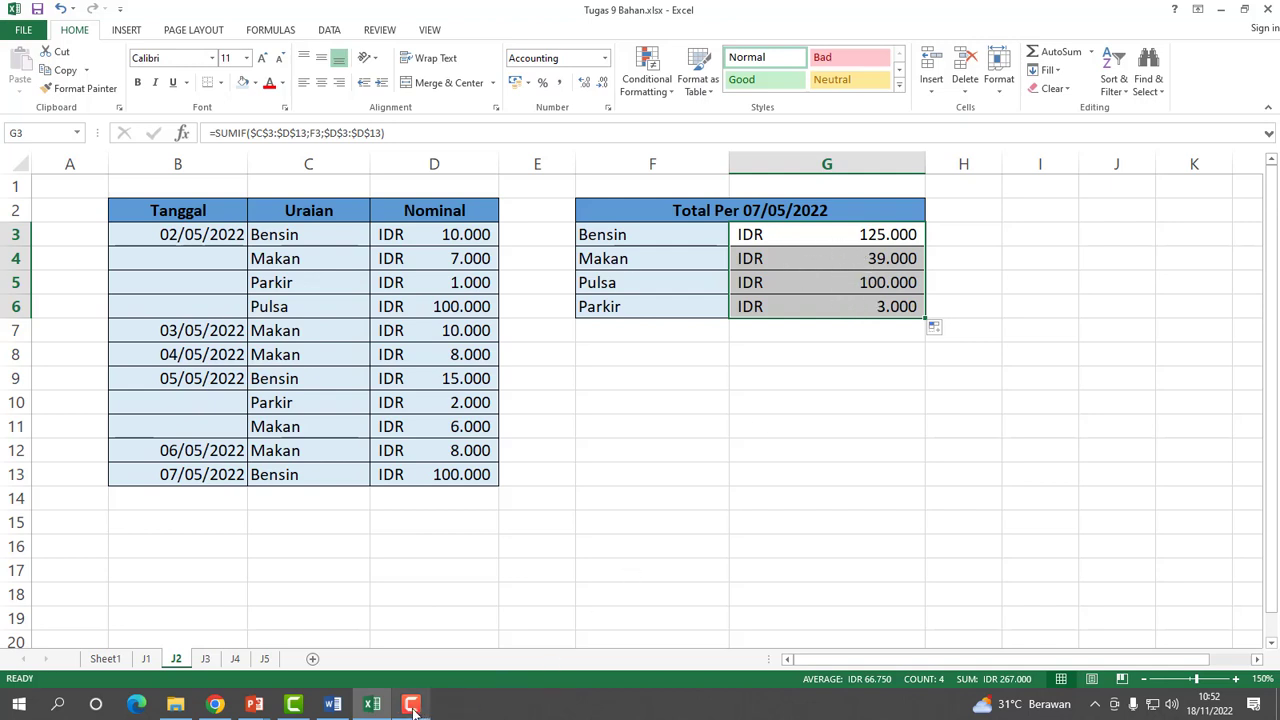
{"action": "mouse_move", "coordinate": [413, 707]}
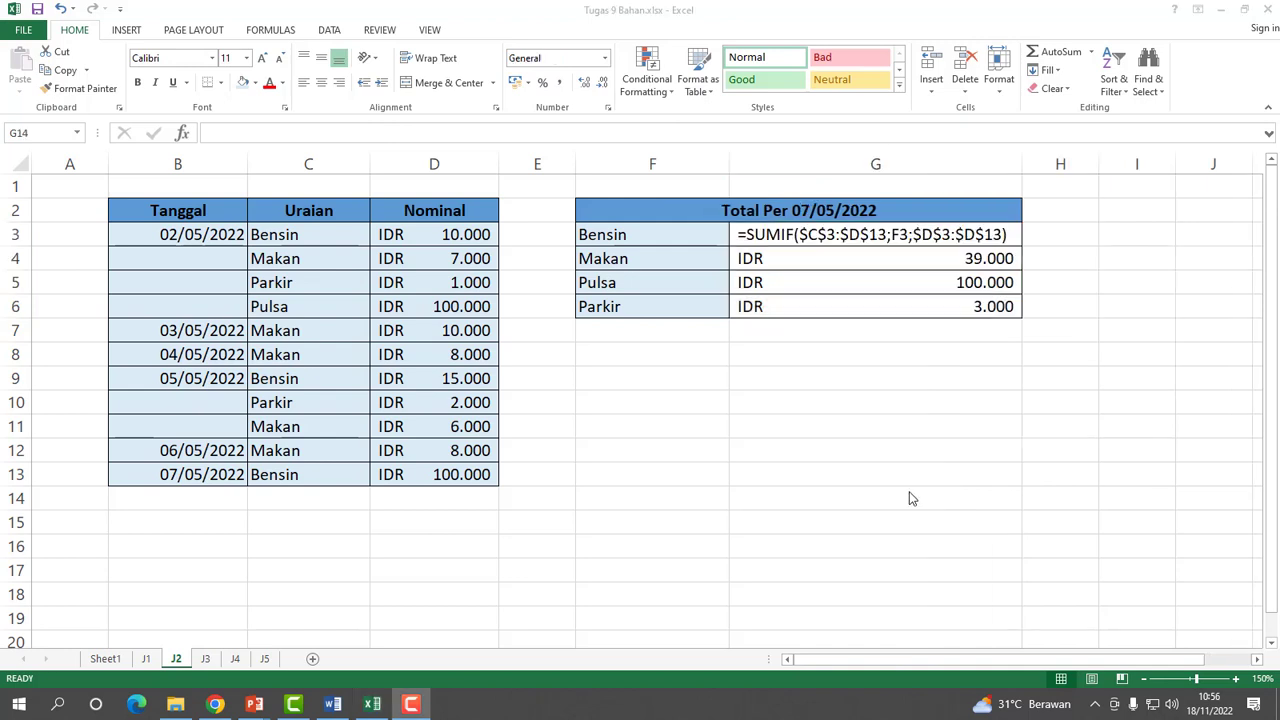
Open sheet J3 and widen the Predikat column E and the Nilai column D.
{"action": "left_click", "coordinate": [207, 659]}
{"action": "left_click", "coordinate": [452, 559]}
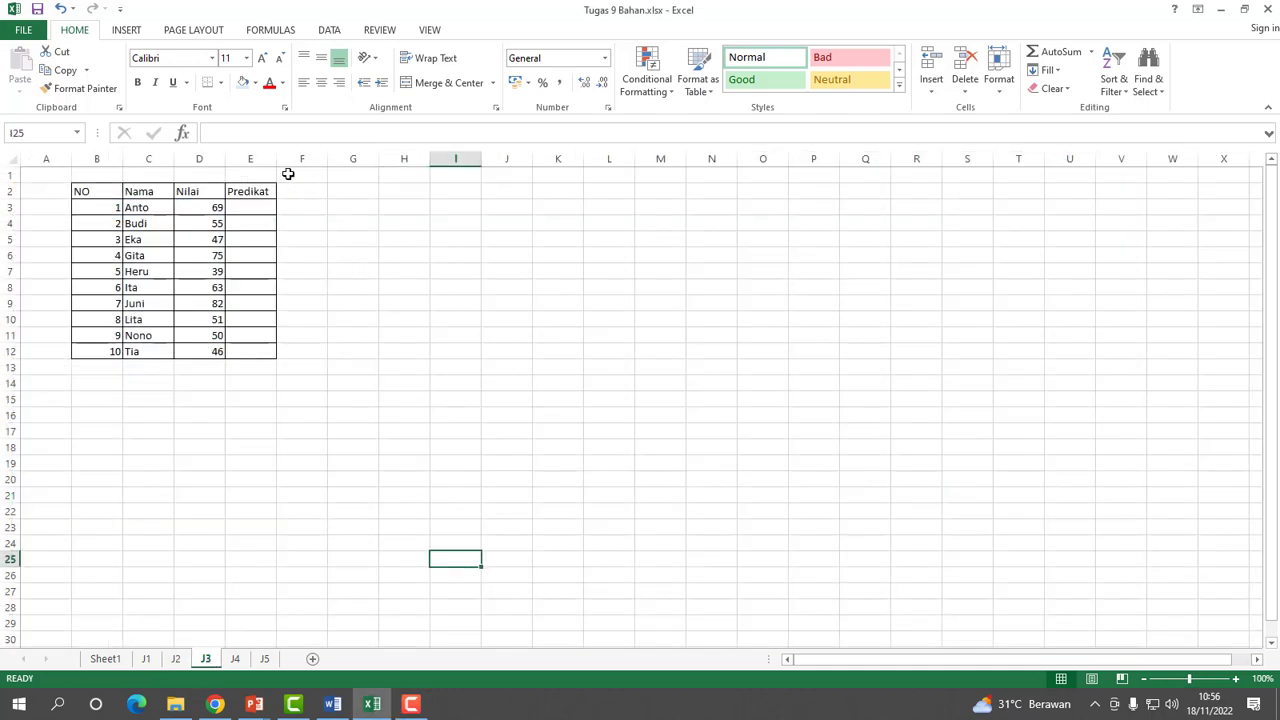
{"action": "left_click_drag", "start_coordinate": [277, 158], "coordinate": [337, 158]}
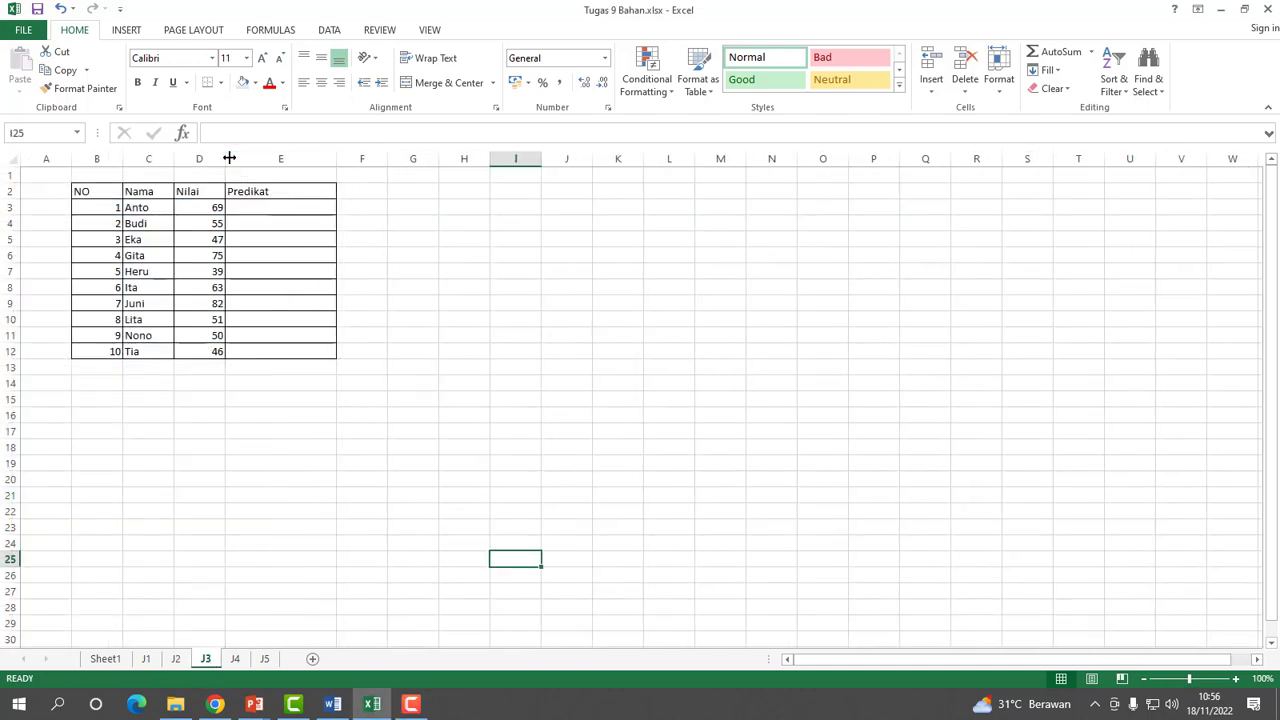
{"action": "left_click_drag", "start_coordinate": [229, 158], "coordinate": [258, 158]}
Format the header cells B2:E2 as centred and bold with a blue fill.
{"action": "left_click_drag", "start_coordinate": [80, 193], "coordinate": [314, 191]}
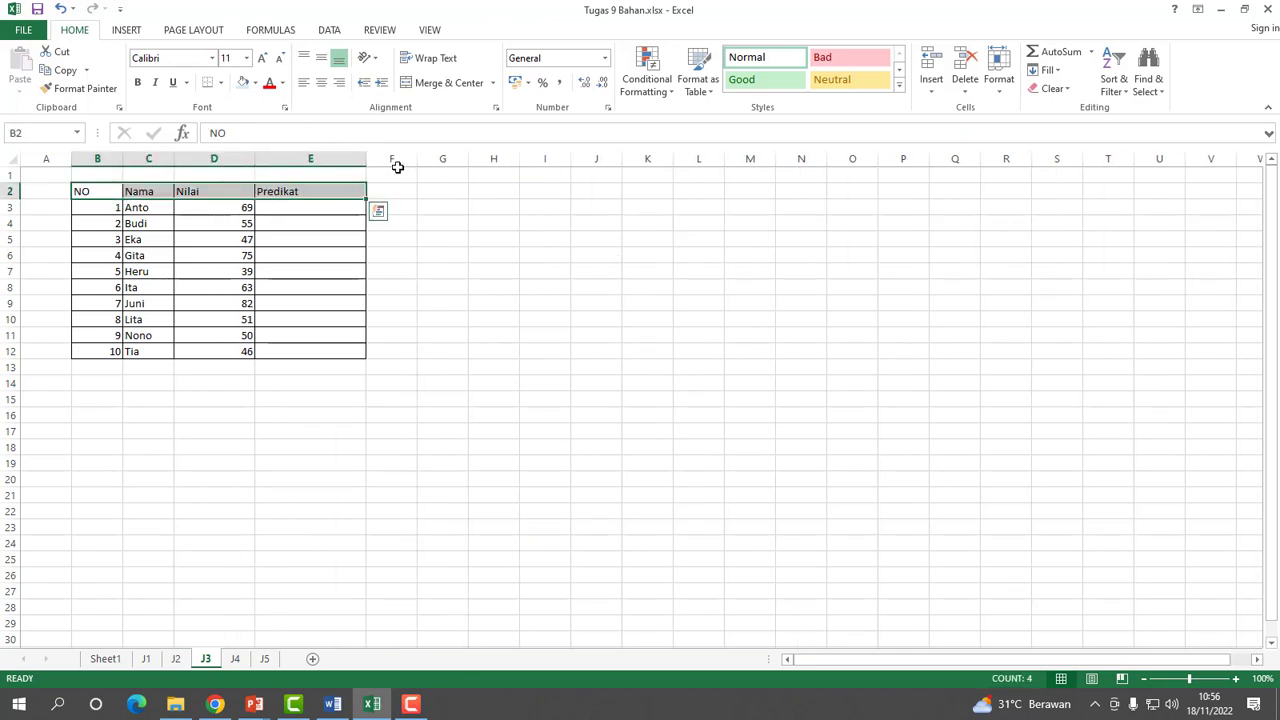
{"action": "left_click", "coordinate": [321, 84]}
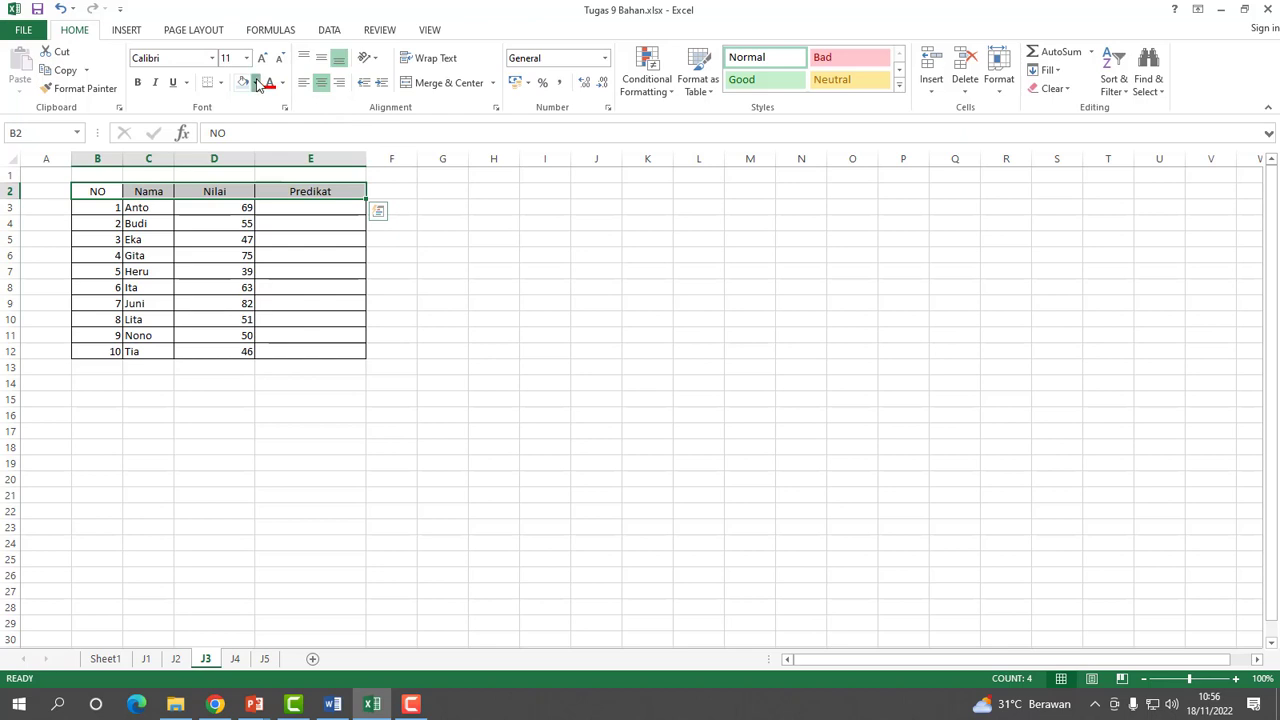
{"action": "left_click", "coordinate": [257, 84]}
{"action": "left_click", "coordinate": [296, 117]}
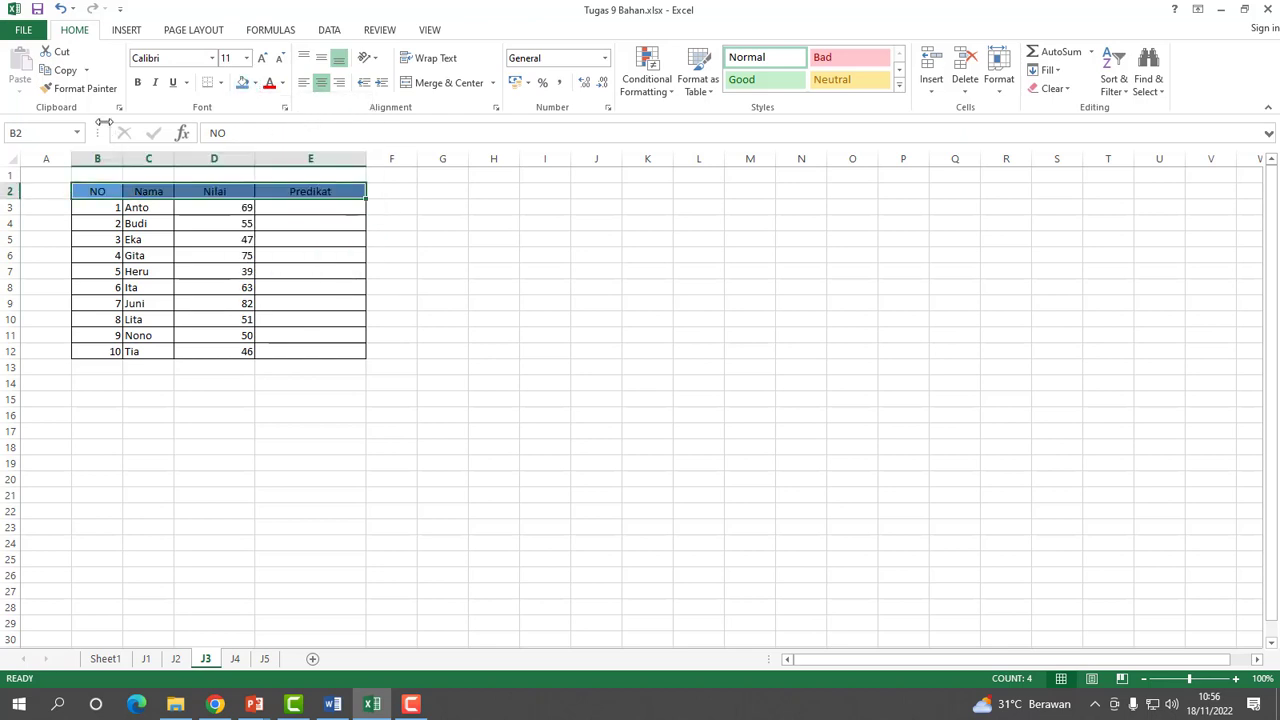
{"action": "left_click", "coordinate": [137, 82]}
Apply a light blue fill to the NO, Nama and Nilai data in B3:D12.
{"action": "left_click_drag", "start_coordinate": [95, 207], "coordinate": [248, 352]}
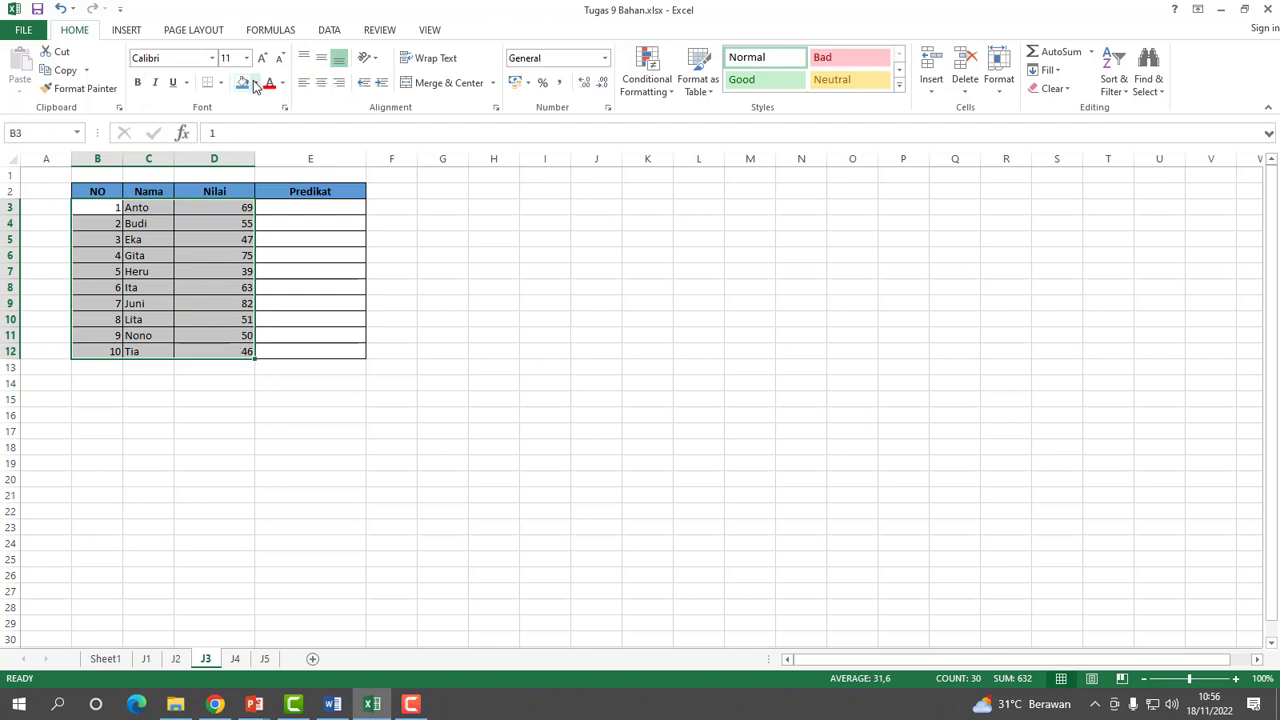
{"action": "left_click", "coordinate": [256, 86]}
{"action": "left_click", "coordinate": [296, 135]}
{"action": "left_click", "coordinate": [457, 350]}
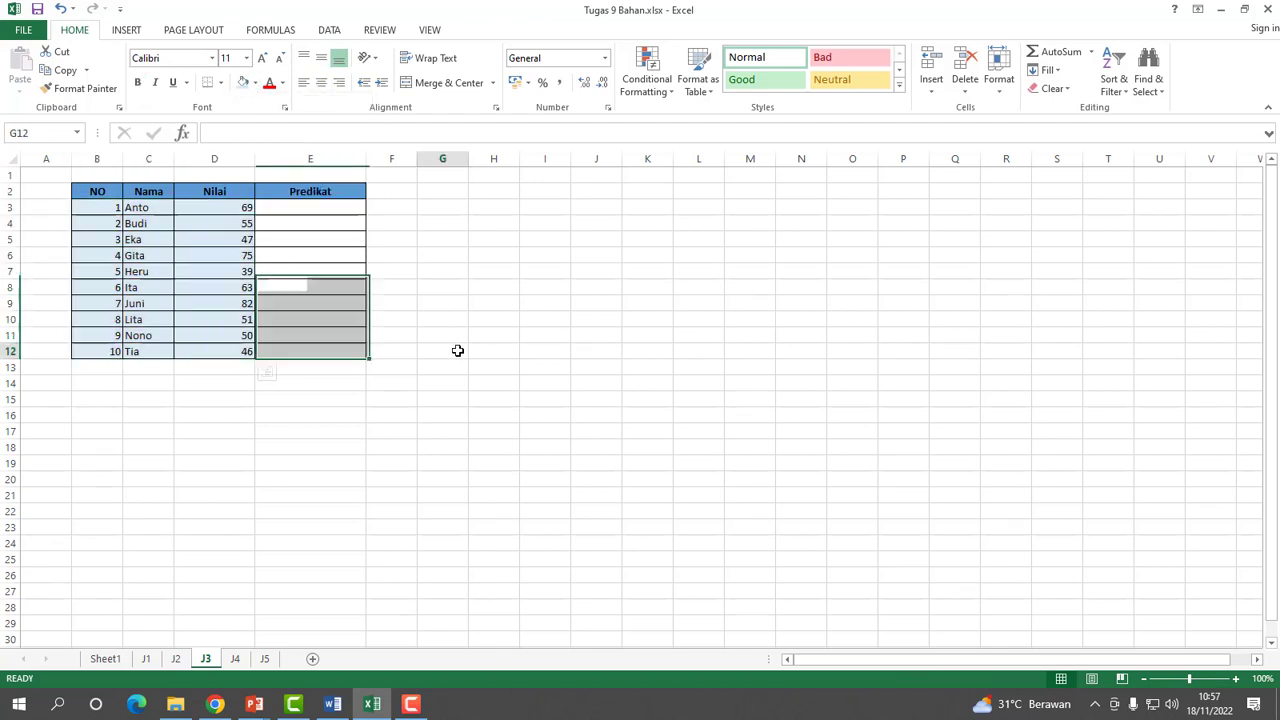
Centre the Nilai scores in D3:D12 and the row numbers in B3:B12, with column B autofitted to its contents.
{"action": "left_click_drag", "start_coordinate": [231, 206], "coordinate": [238, 354]}
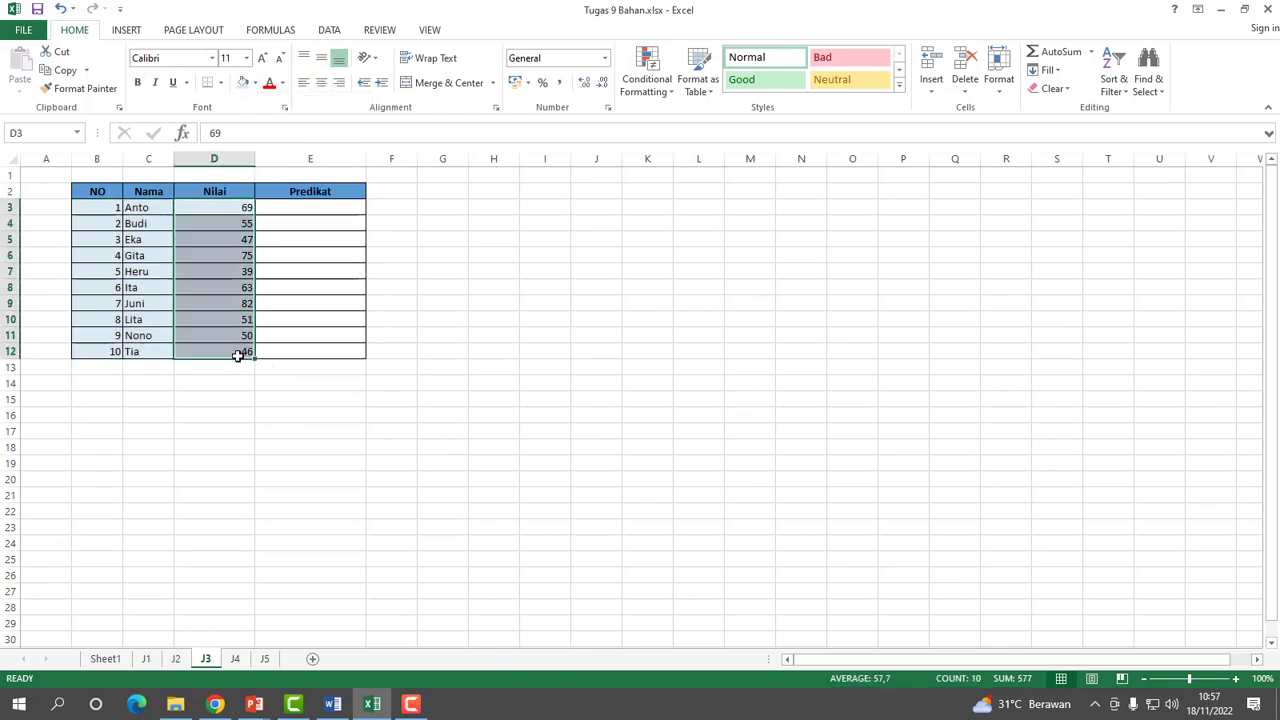
{"action": "left_click", "coordinate": [321, 82]}
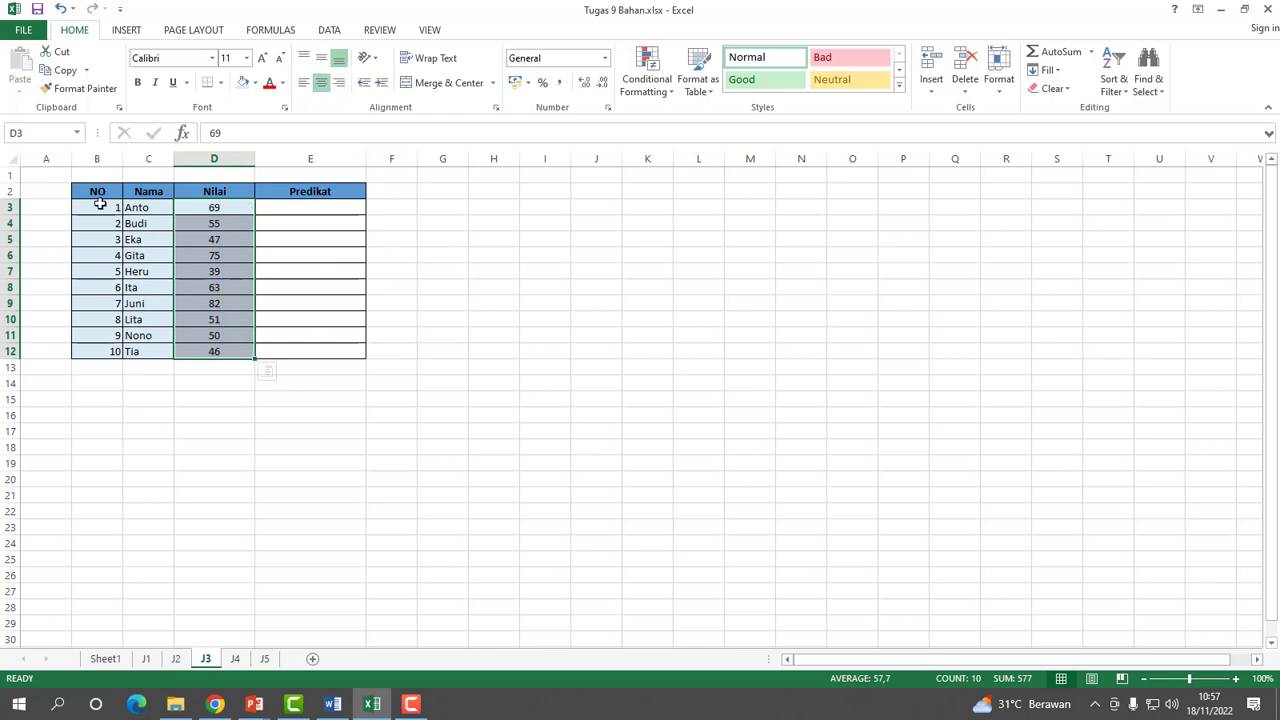
{"action": "double_click", "coordinate": [119, 157]}
{"action": "left_click_drag", "start_coordinate": [86, 207], "coordinate": [83, 348]}
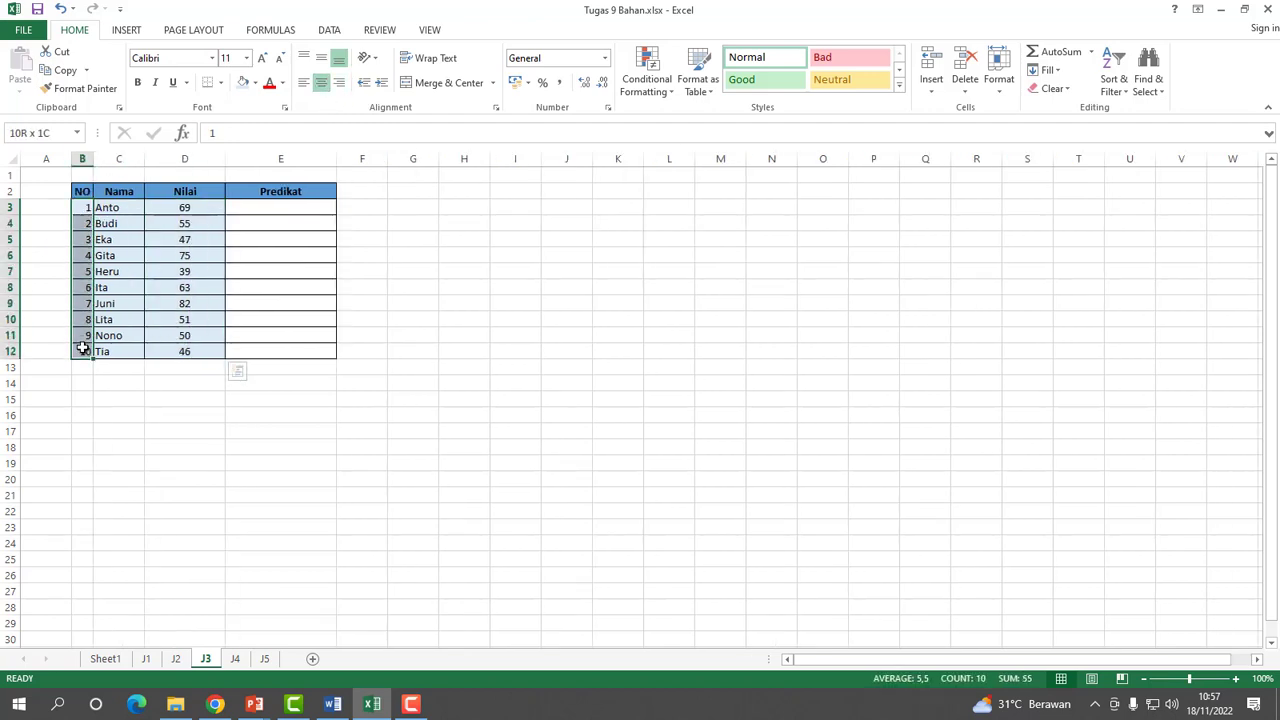
{"action": "left_click", "coordinate": [321, 82]}
{"action": "left_click", "coordinate": [412, 367]}
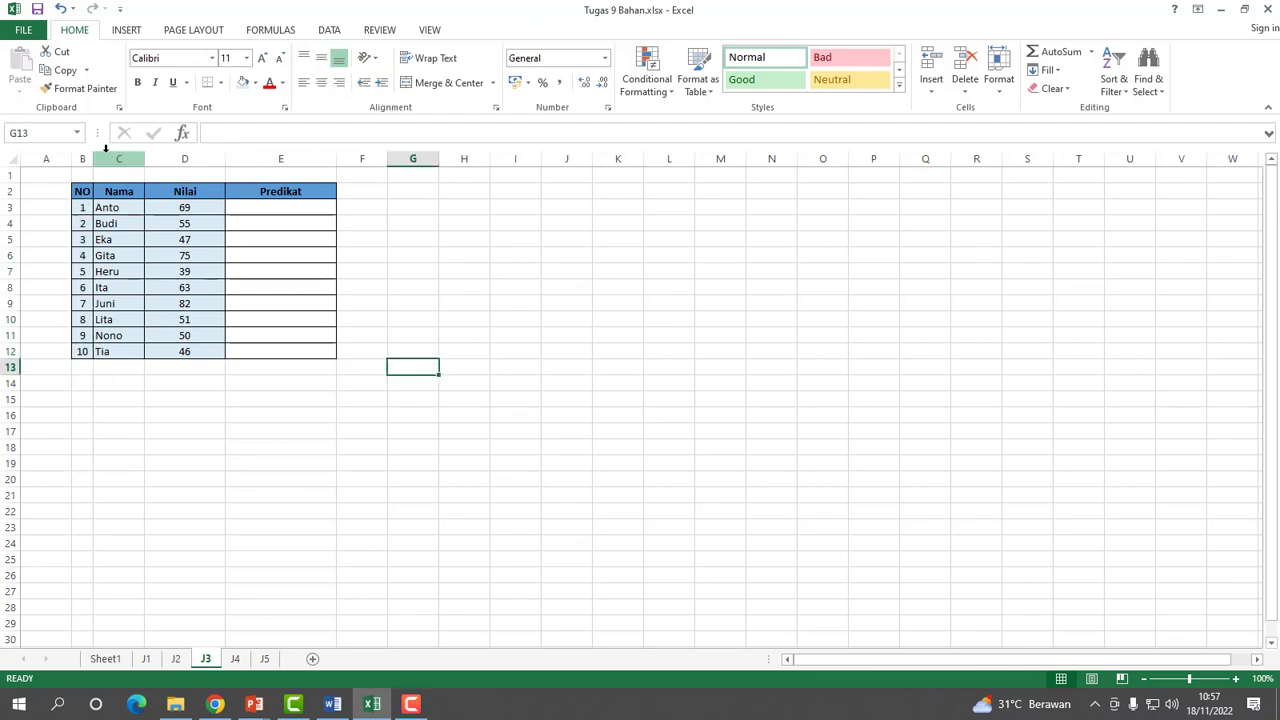
Widen the Nama, Nilai and Predikat columns C, D and E, and select the first Predikat cell, E3.
{"action": "left_click_drag", "start_coordinate": [144, 157], "coordinate": [191, 157]}
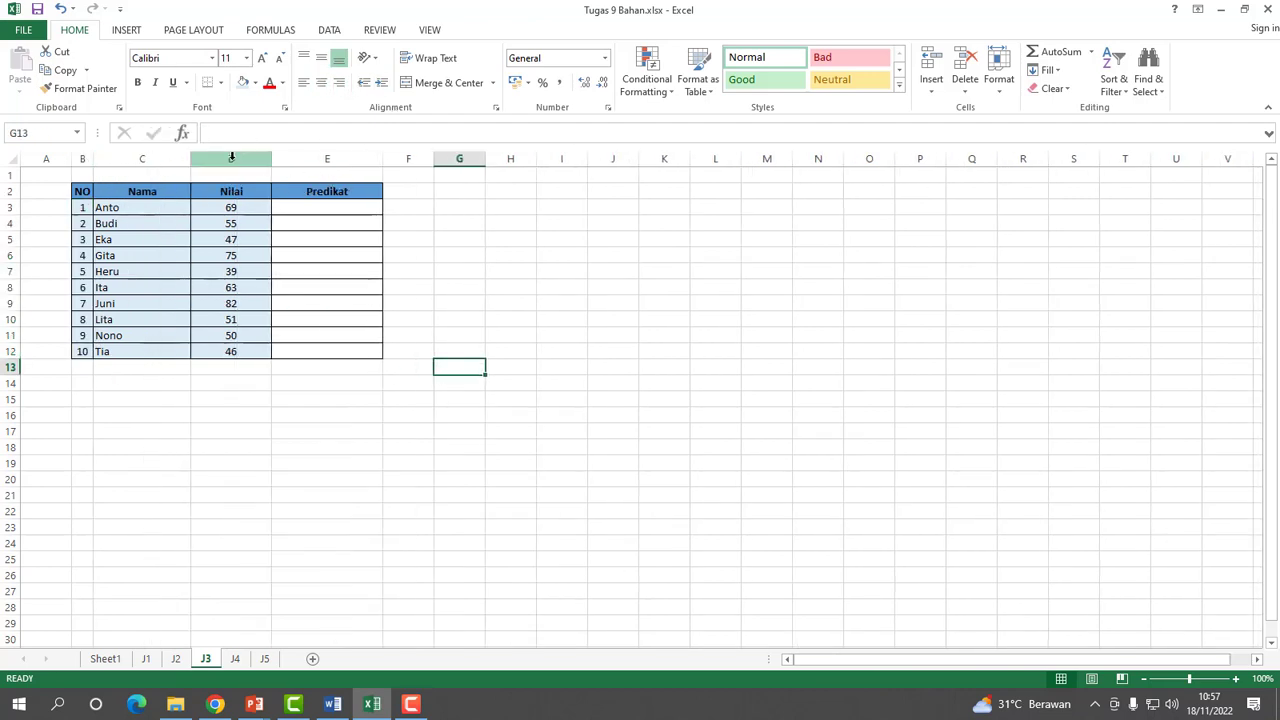
{"action": "left_click_drag", "start_coordinate": [271, 157], "coordinate": [300, 158]}
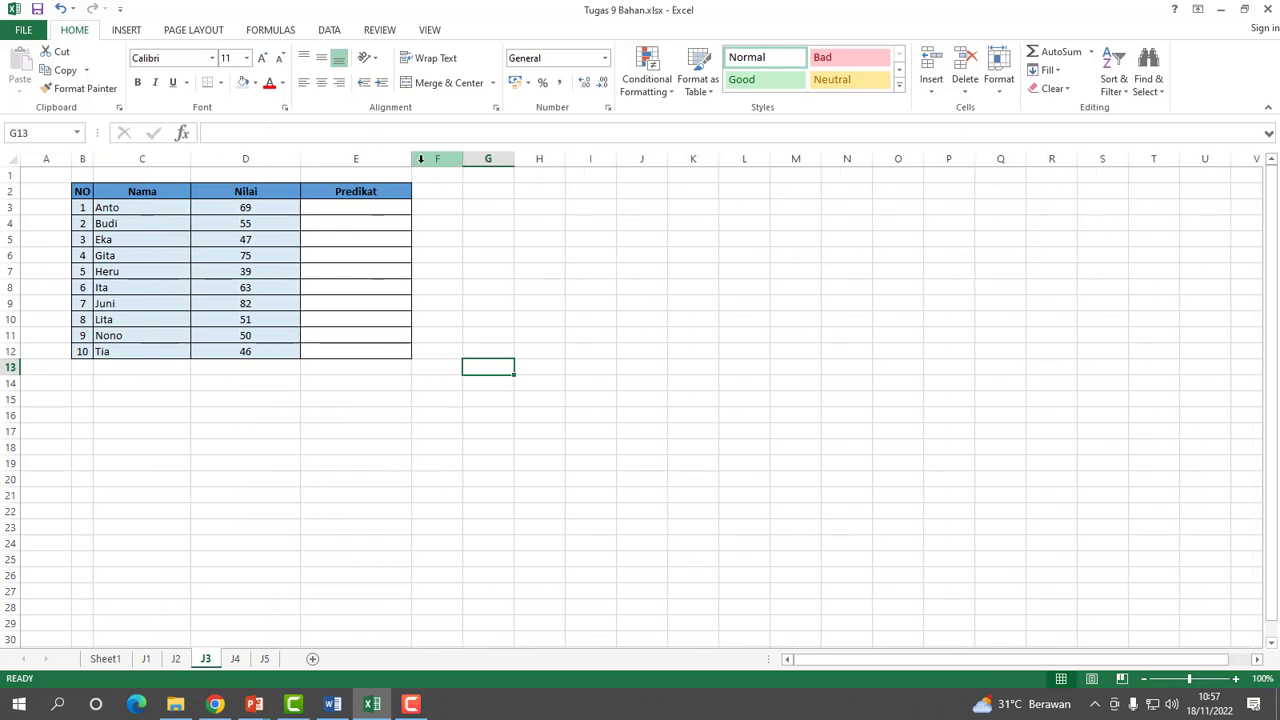
{"action": "left_click_drag", "start_coordinate": [412, 157], "coordinate": [471, 157]}
{"action": "left_click", "coordinate": [417, 445]}
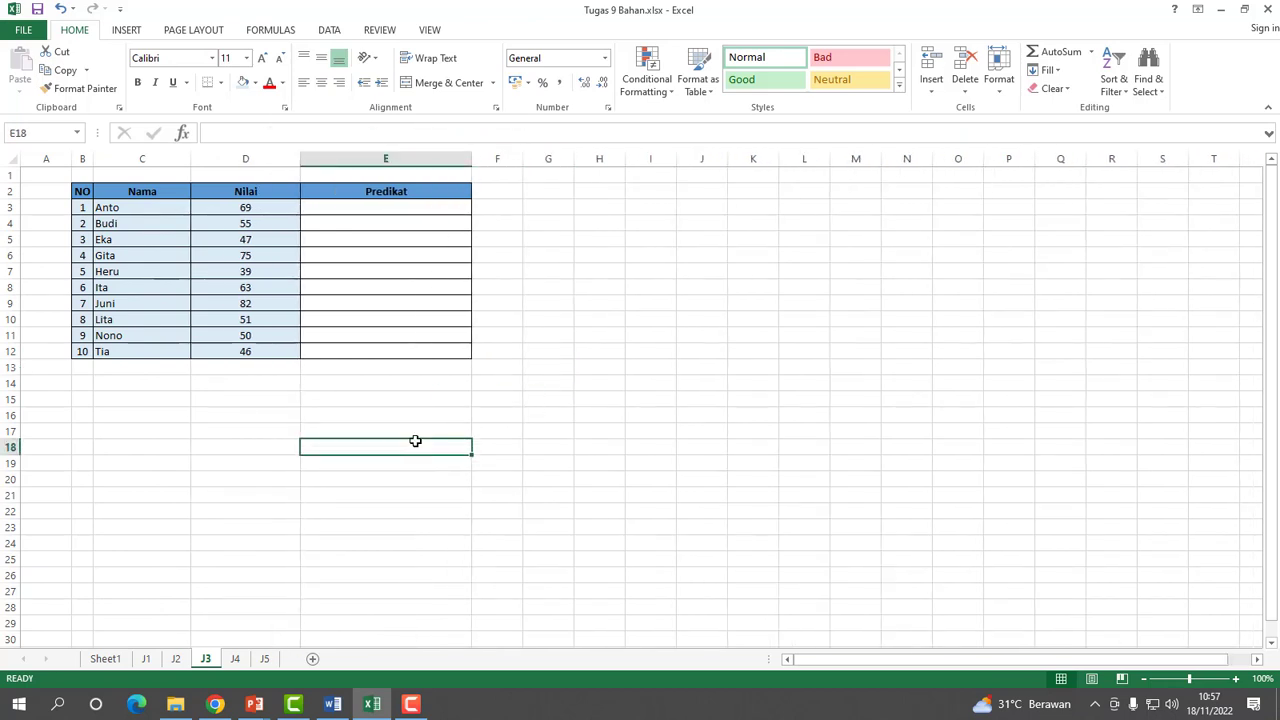
{"action": "left_click", "coordinate": [384, 212]}
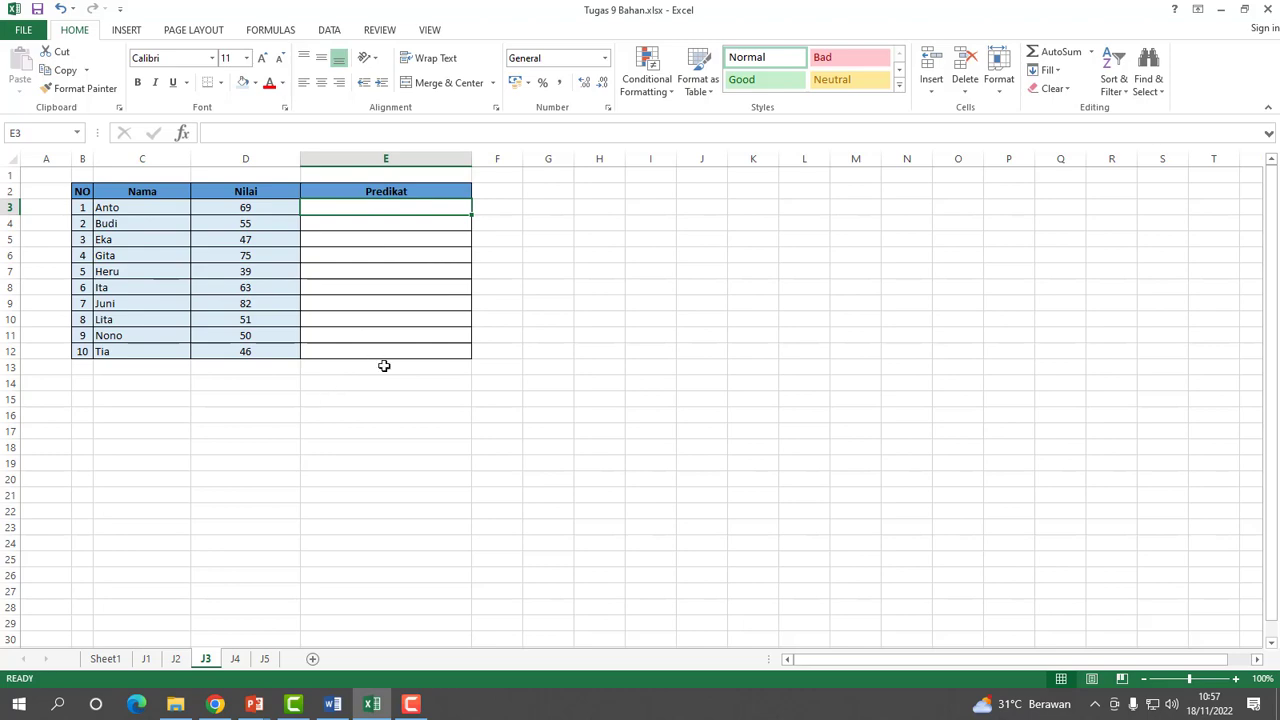
Switch to the Word assignment document and read the instructions for question 3 about the lulus/tidak lulus predikat.
{"action": "left_click", "coordinate": [336, 706]}
{"action": "scroll", "coordinate": [549, 419], "scroll_direction": "down", "scroll_amount": 5}
{"action": "scroll", "coordinate": [549, 419], "scroll_direction": "down", "scroll_amount": 4}
{"action": "scroll", "coordinate": [549, 414], "scroll_direction": "down", "scroll_amount": 2}
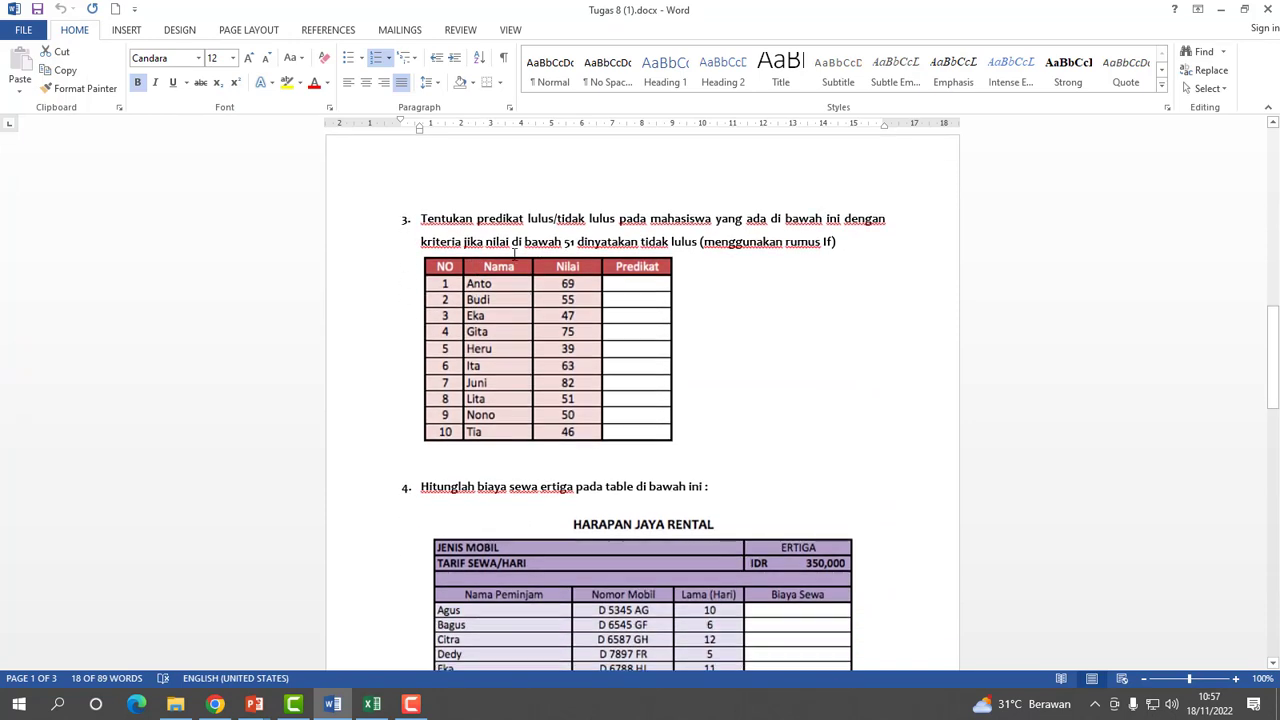
{"action": "left_click_drag", "start_coordinate": [420, 218], "coordinate": [885, 252]}
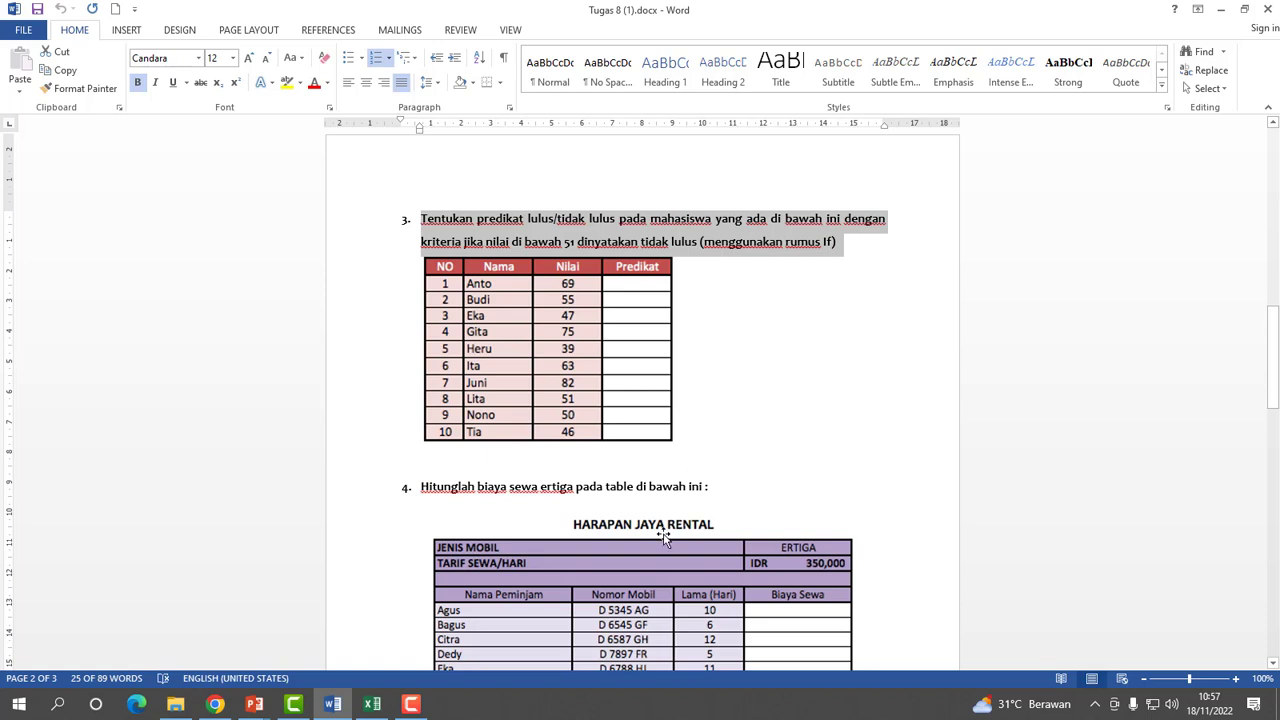
Switch back to the Excel workbook and begin an IF formula in E3 with the logical test D3<51.
{"action": "left_click", "coordinate": [372, 704]}
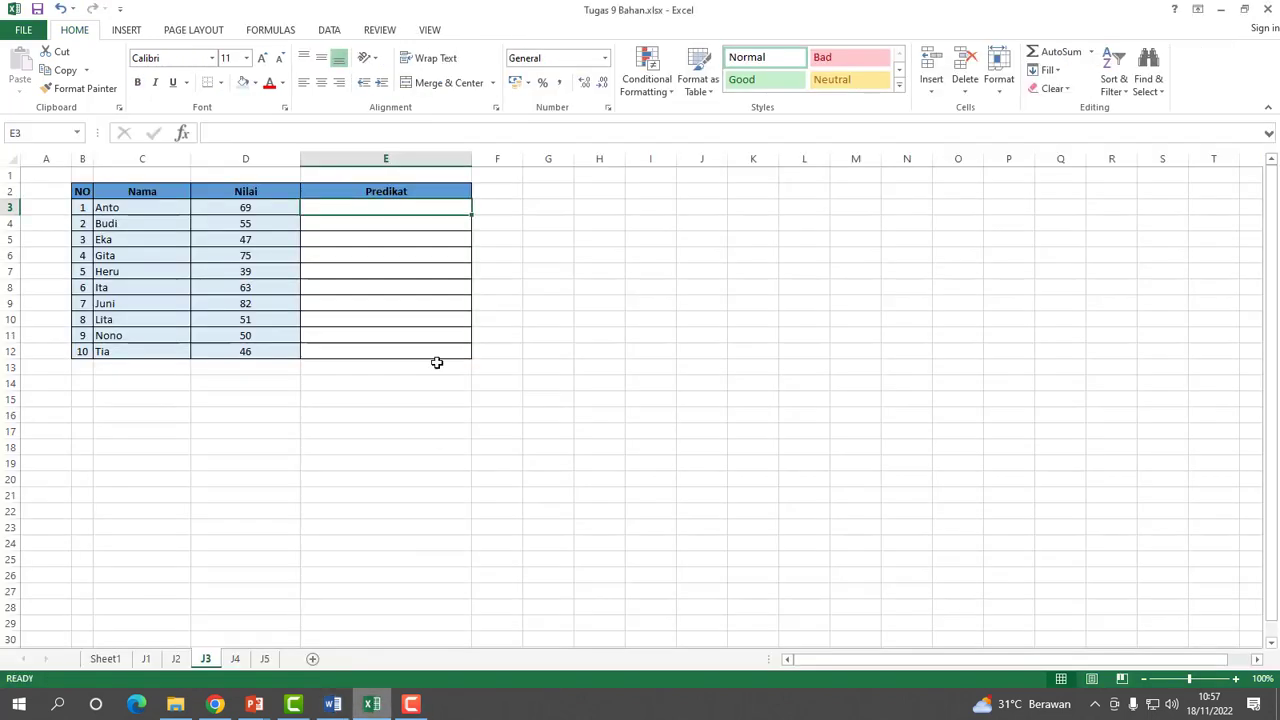
{"action": "left_click", "coordinate": [481, 511]}
{"action": "left_click", "coordinate": [380, 209]}
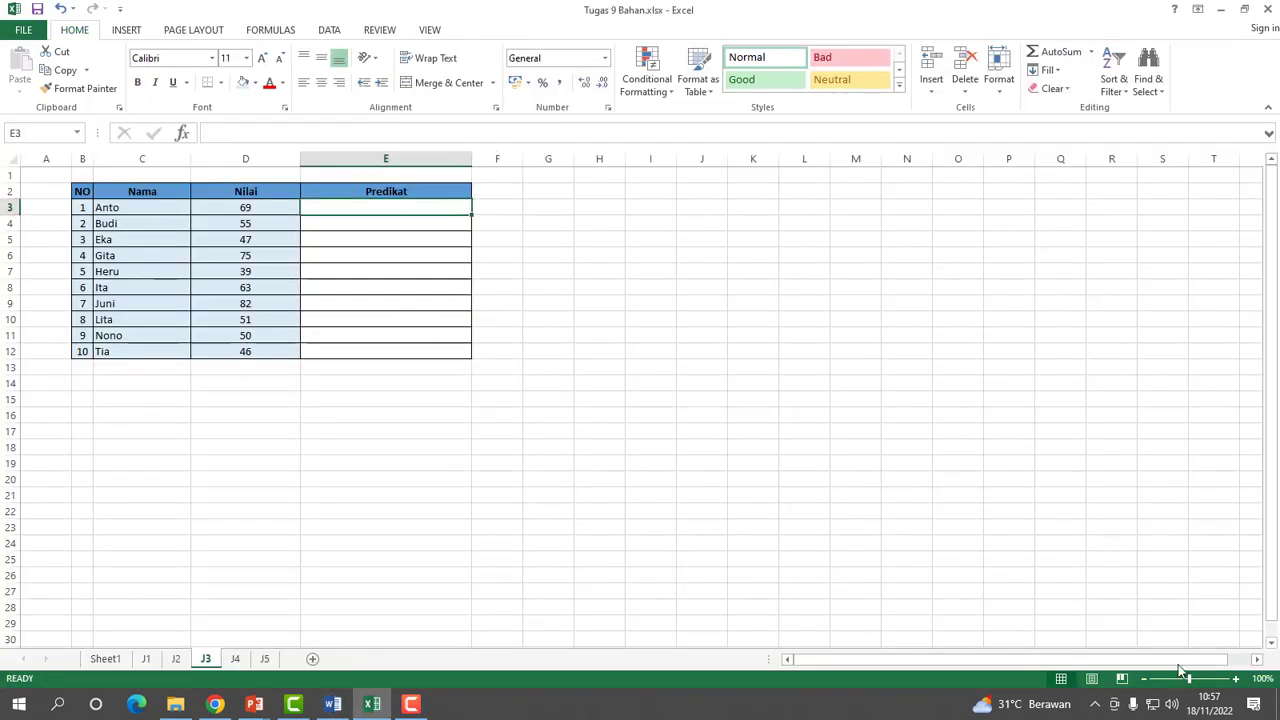
{"action": "left_click", "coordinate": [1236, 679]}
{"action": "left_click", "coordinate": [1236, 679]}
{"action": "left_click", "coordinate": [1236, 679]}
{"action": "left_click", "coordinate": [1236, 679]}
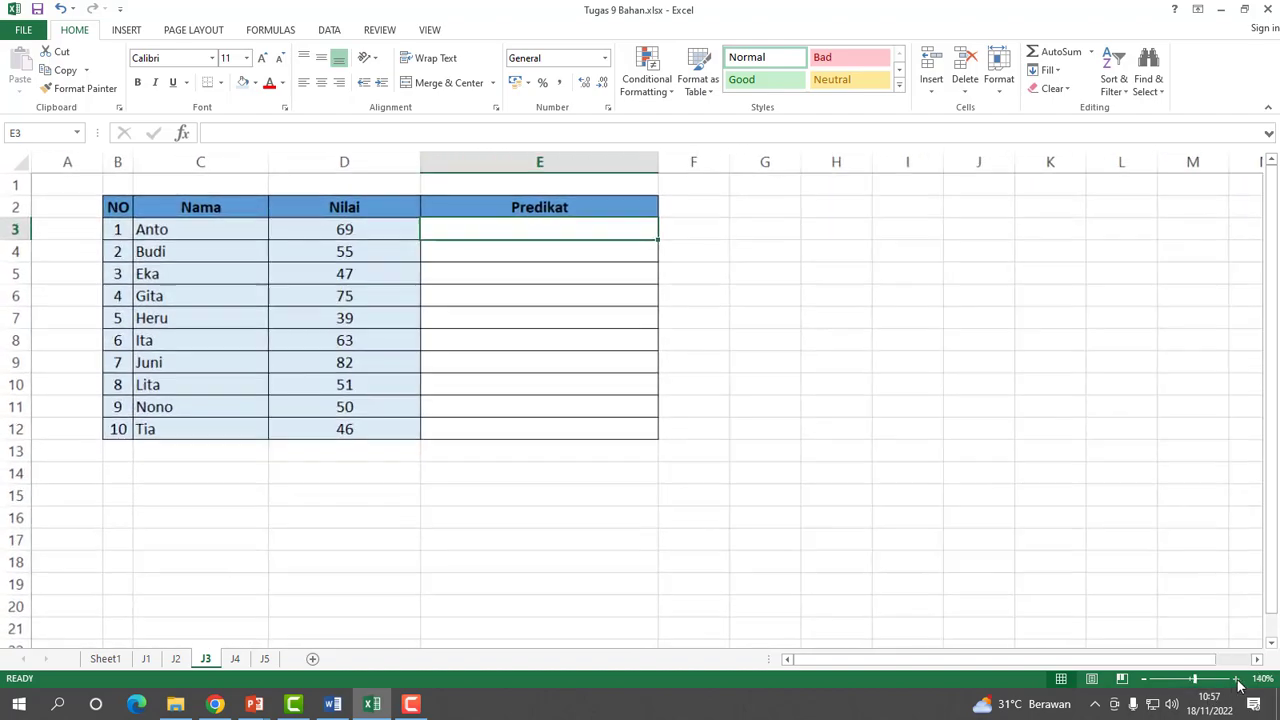
{"action": "left_click", "coordinate": [1236, 679]}
{"action": "left_click", "coordinate": [1236, 679]}
{"action": "left_click", "coordinate": [1236, 679]}
{"action": "left_click", "coordinate": [1236, 679]}
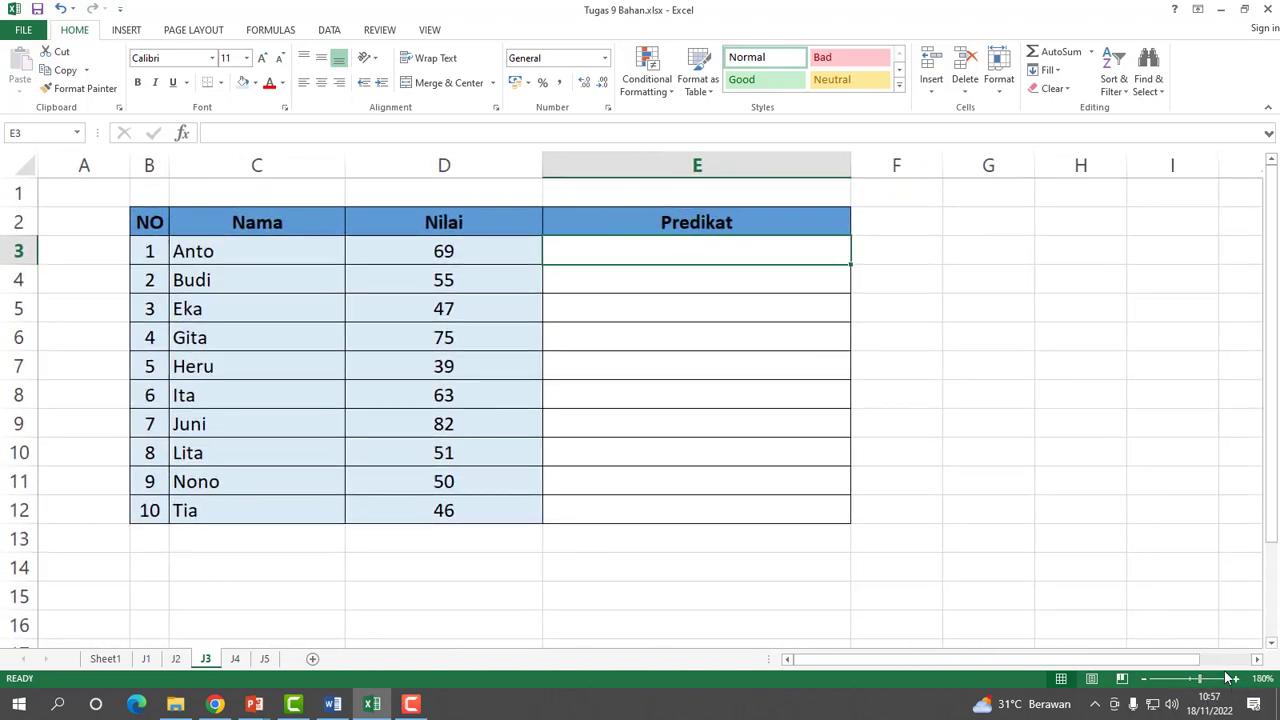
{"action": "left_click", "coordinate": [1237, 679]}
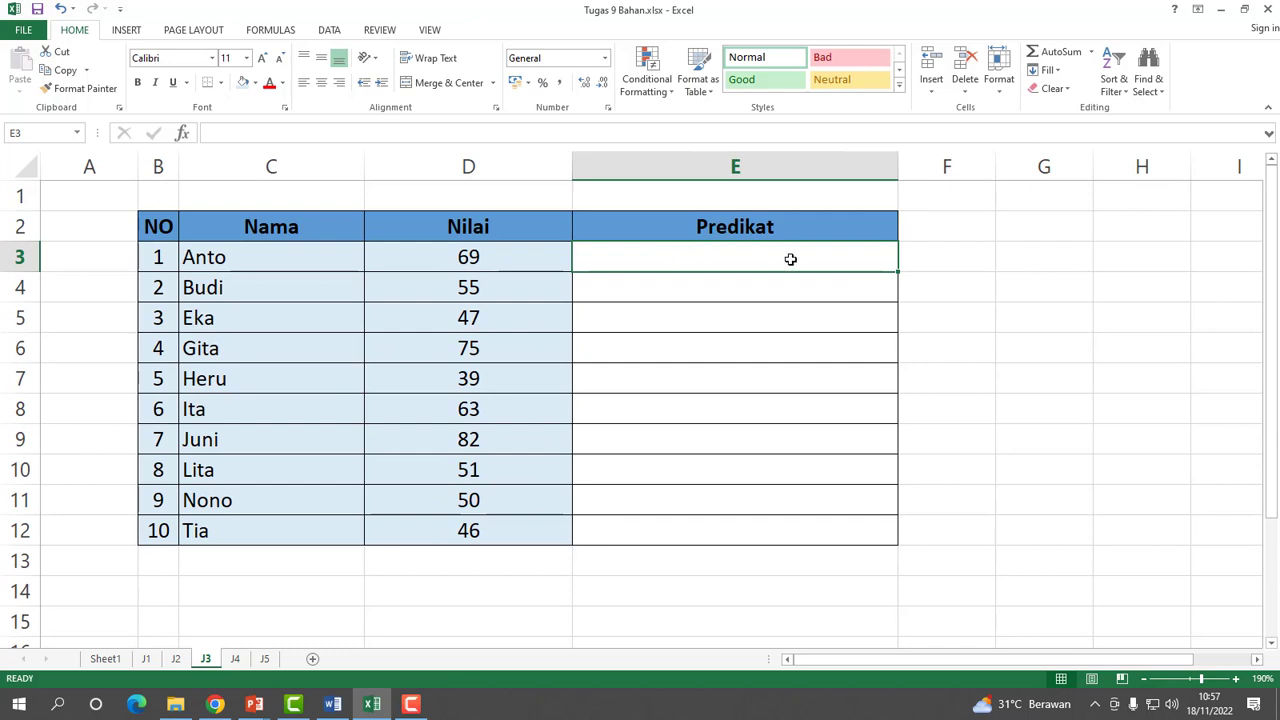
{"action": "type", "text": "="}
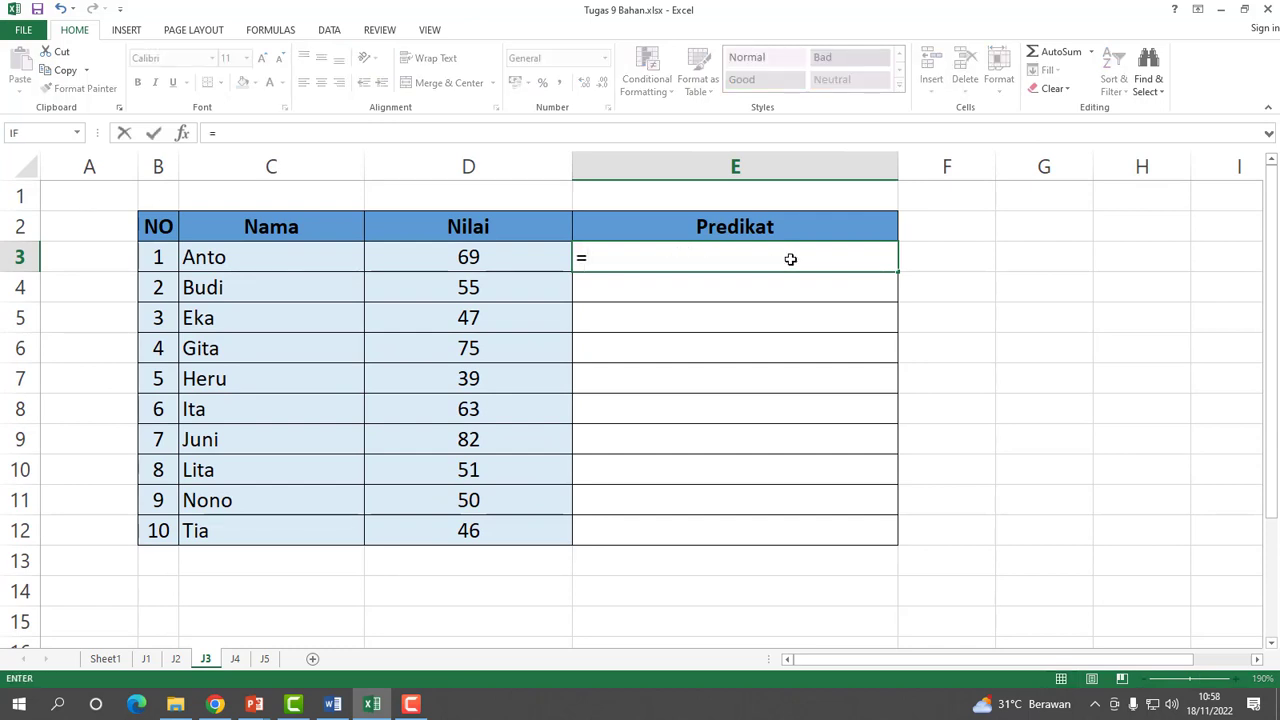
{"action": "type", "text": "I"}
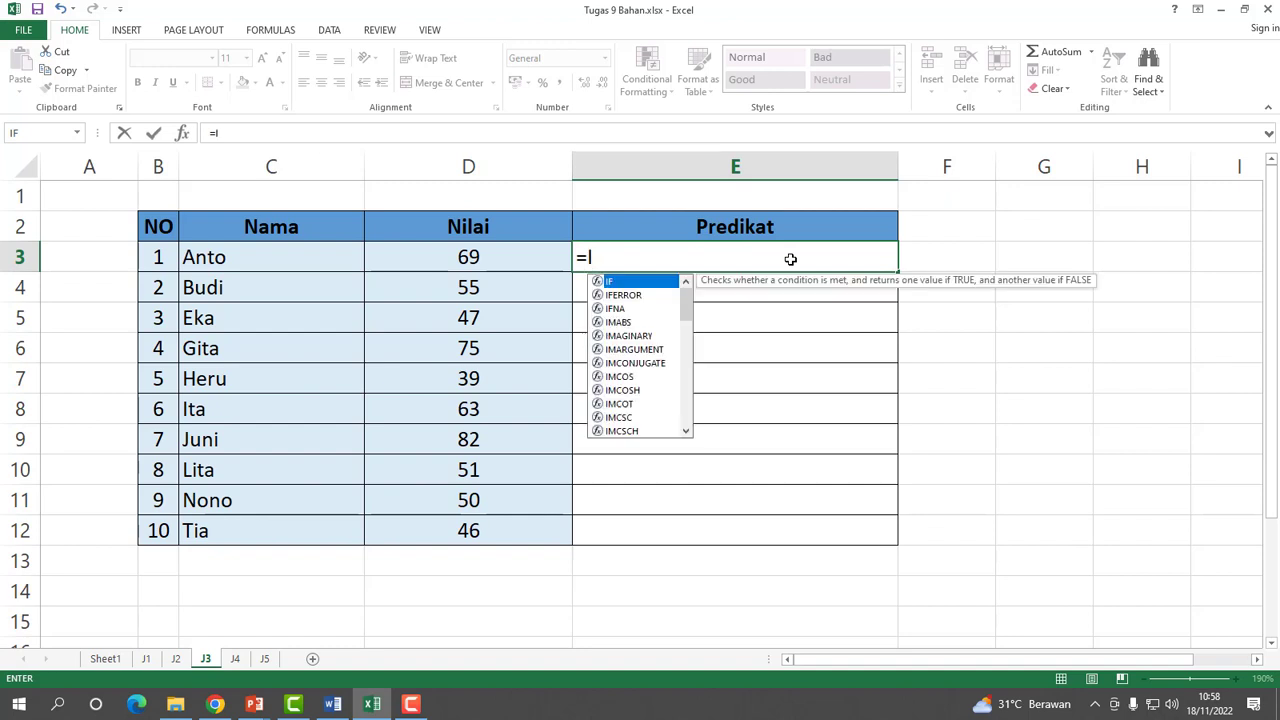
{"action": "double_click", "coordinate": [612, 283]}
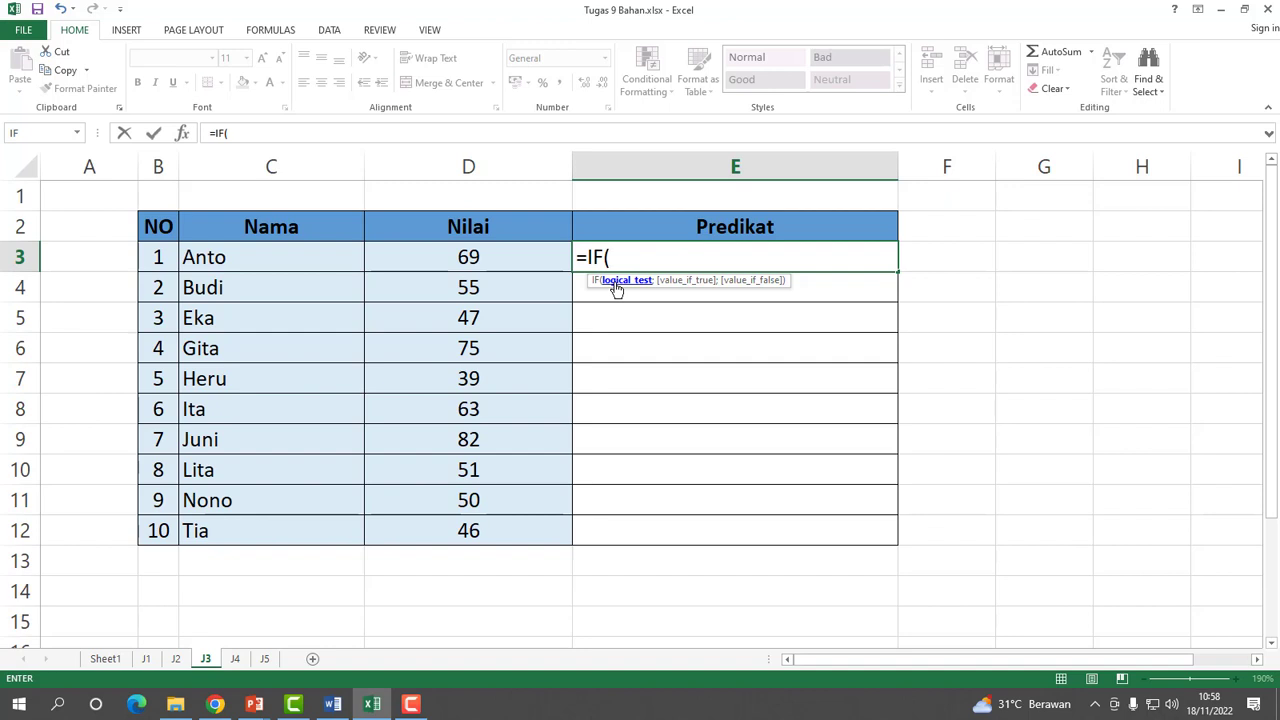
{"action": "left_click", "coordinate": [452, 258]}
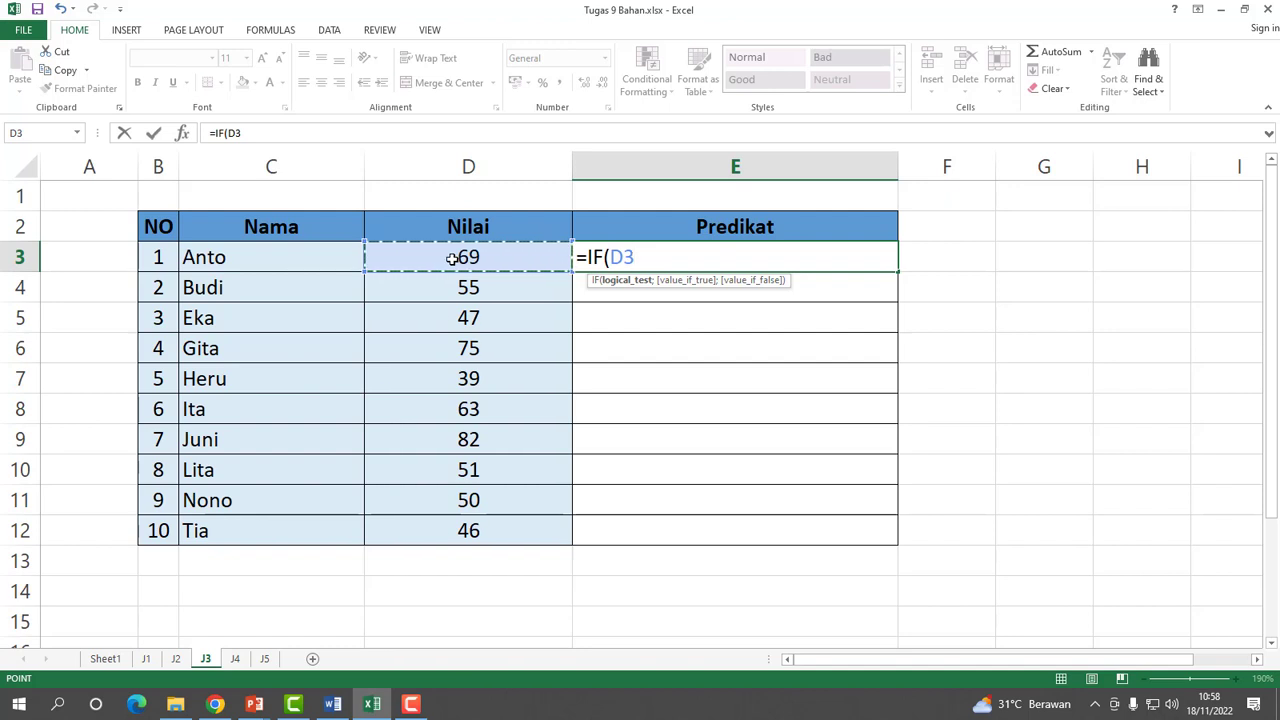
{"action": "type", "text": "<"}
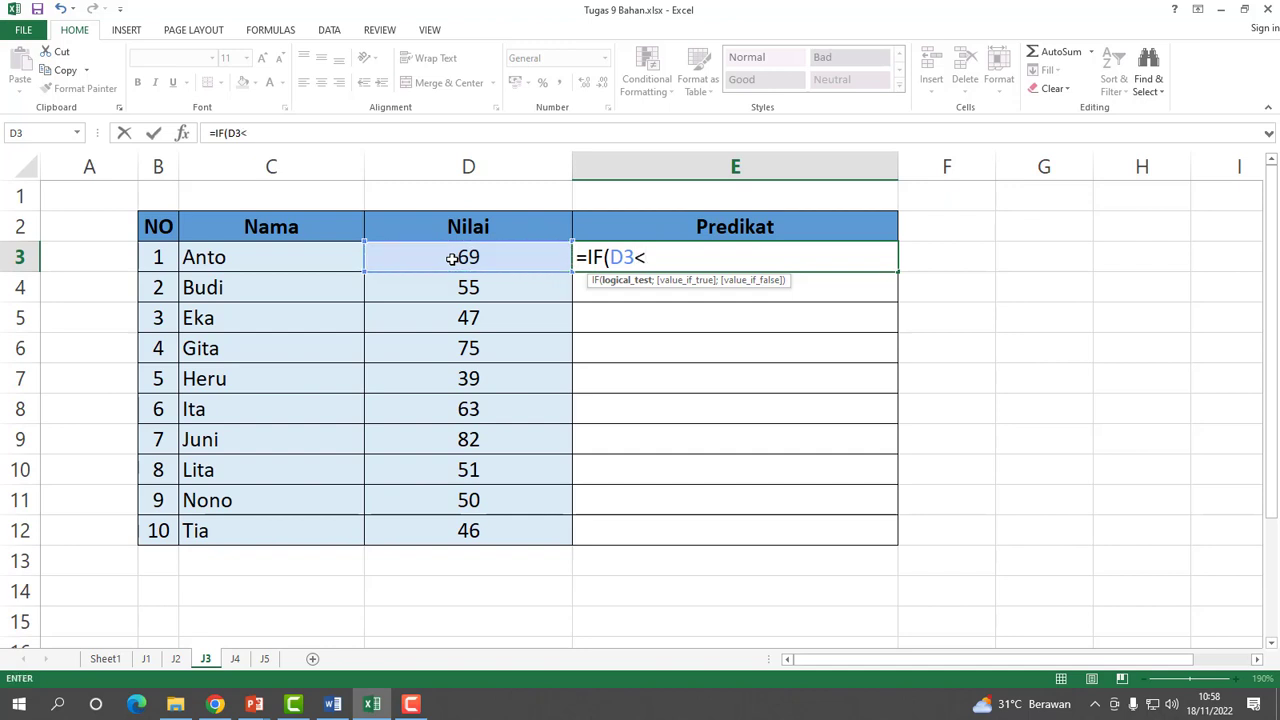
{"action": "type", "text": "51"}
{"action": "type", "text": ";"}
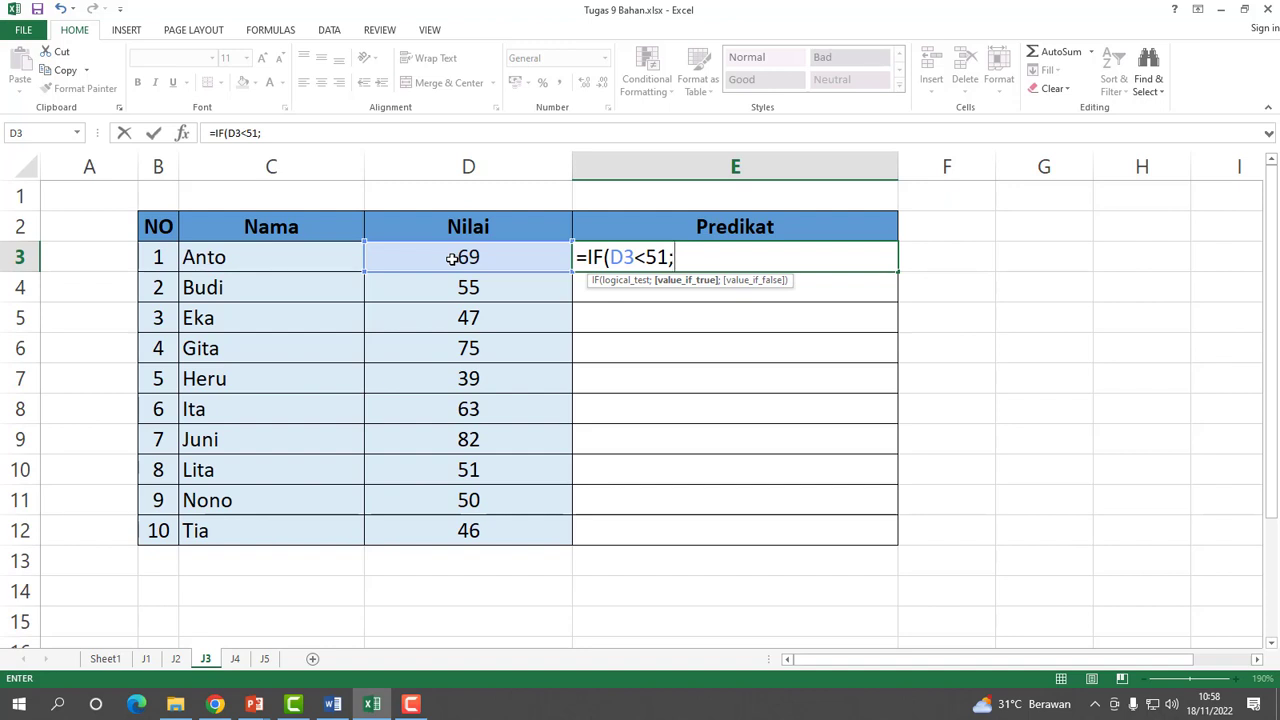
Complete the E3 formula with "Tidak Lulus" as the true result and "Lulus" as the false result.
{"action": "type", "text": "\"tIDAK"}
{"action": "key", "text": "BackSpace"}
{"action": "key", "text": "BackSpace"}
{"action": "key", "text": "BackSpace"}
{"action": "key", "text": "BackSpace"}
{"action": "key", "text": "BackSpace"}
{"action": "type", "text": "Tidak Lulus"}
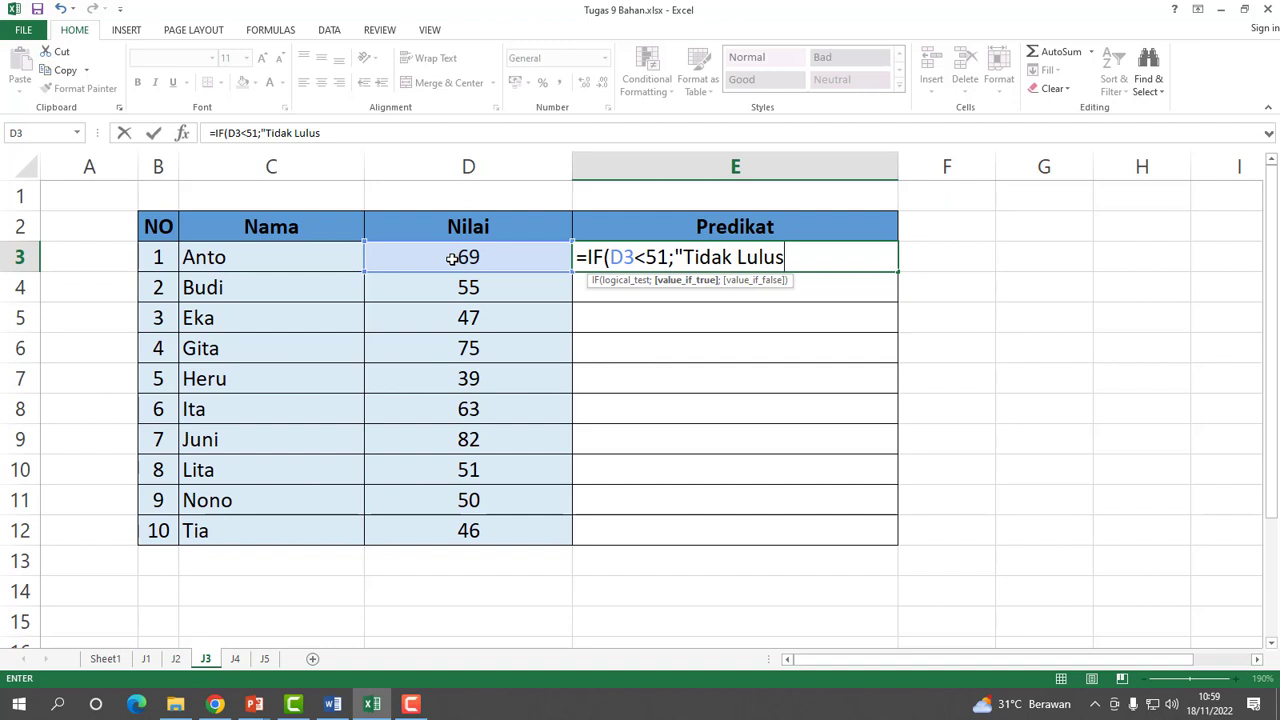
{"action": "type", "text": "\""}
{"action": "type", "text": ";"}
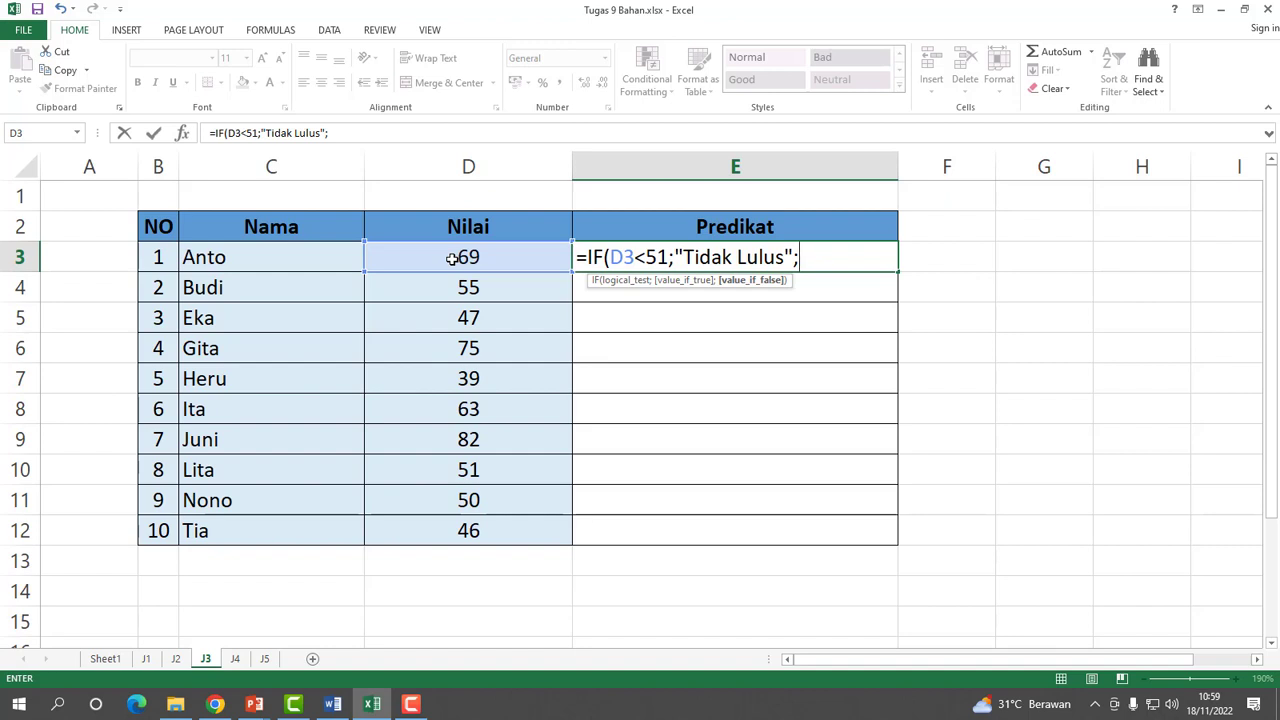
{"action": "type", "text": "\";\"Lulus\""}
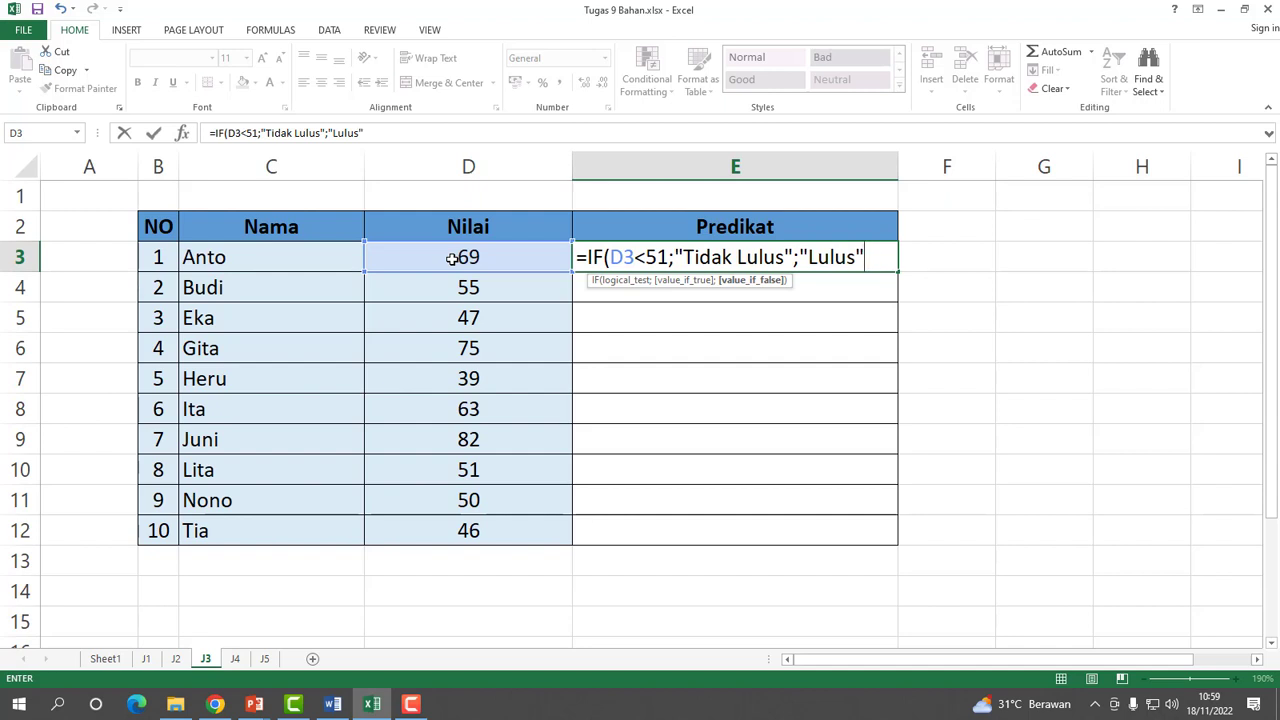
{"action": "type", "text": ")"}
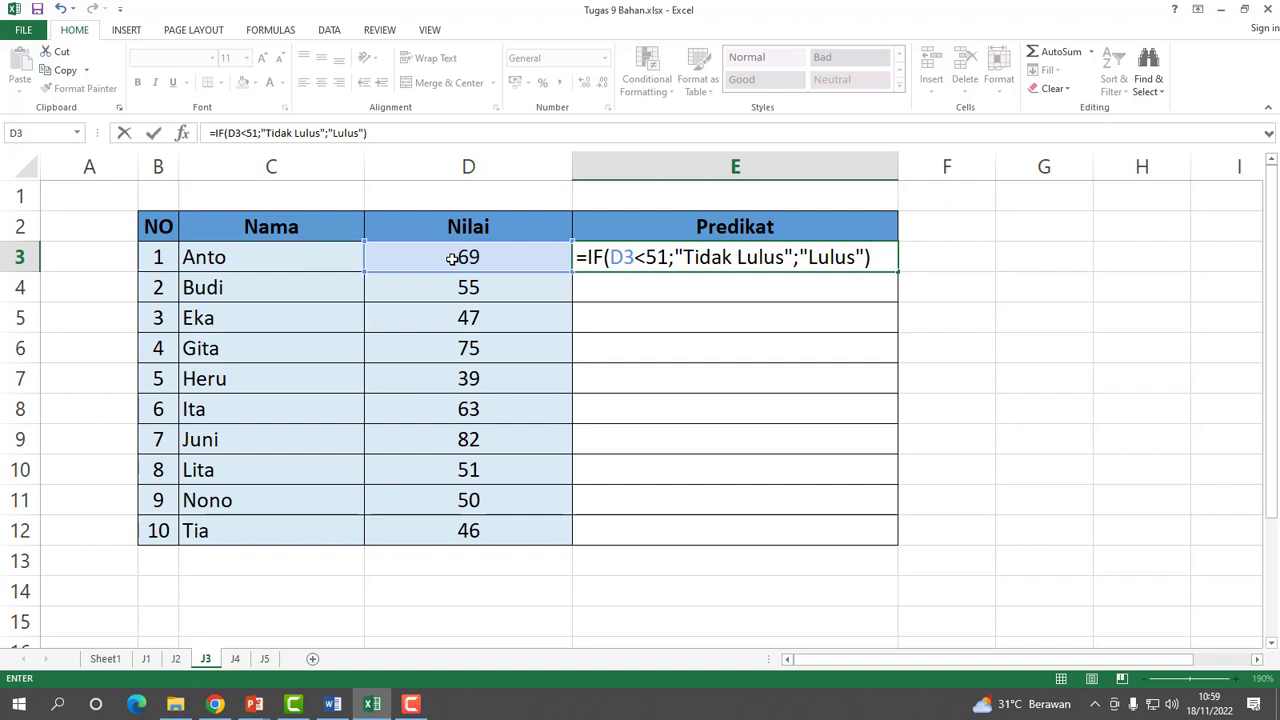
{"action": "key", "text": "Return"}
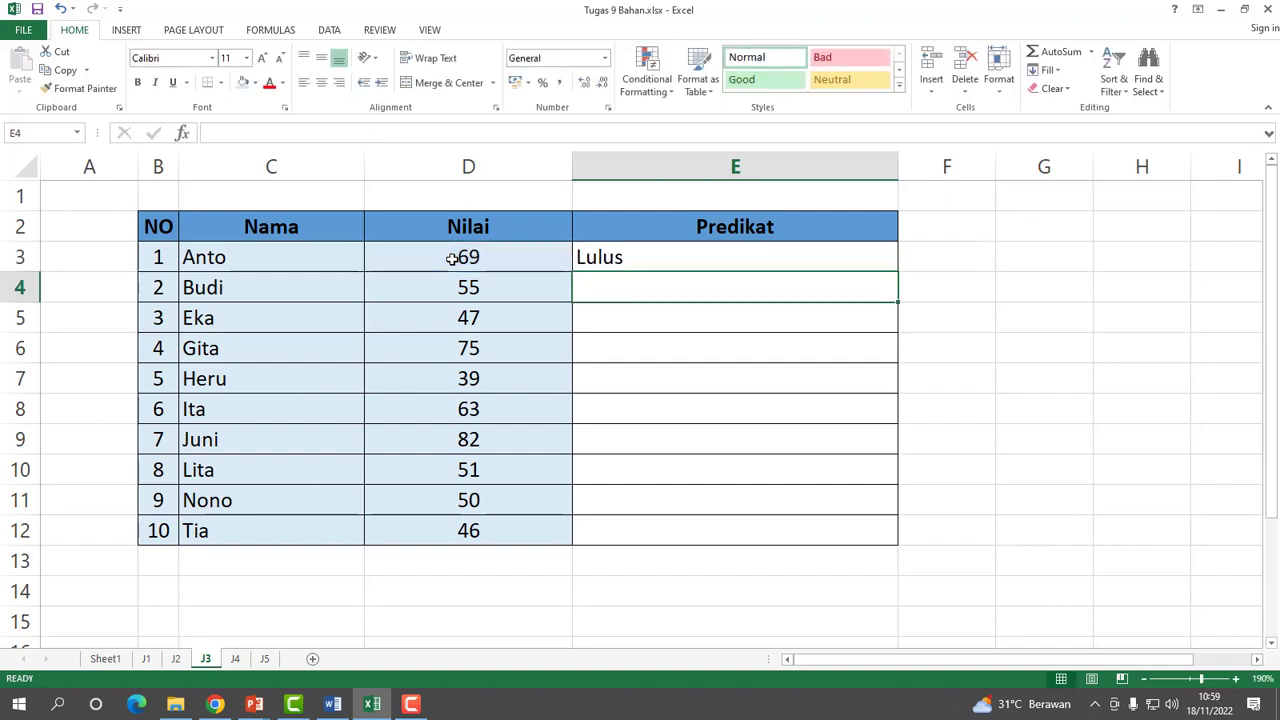
Copy the IF formula from E3 down the Predikat column to E12.
{"action": "left_click", "coordinate": [633, 256]}
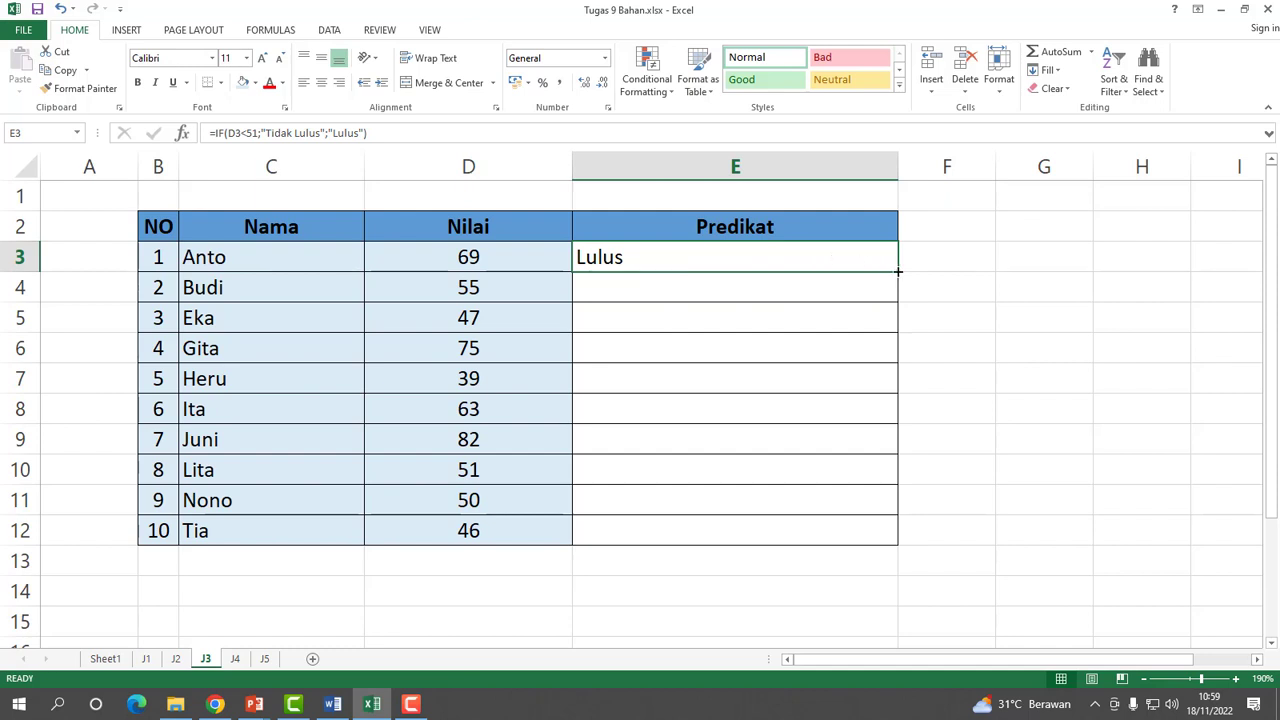
{"action": "left_click_drag", "start_coordinate": [898, 271], "coordinate": [892, 534]}
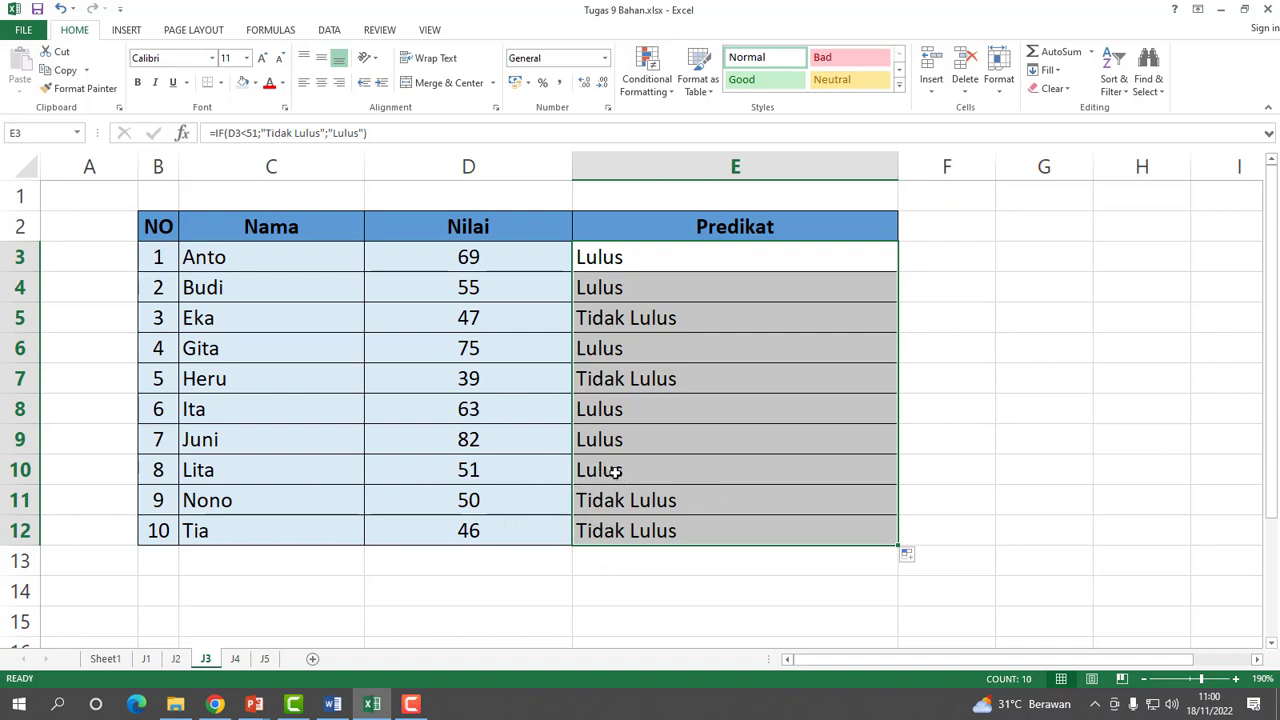
Check the copied IF formulas in the Predikat cells from E3 to E12.
{"action": "left_click", "coordinate": [698, 258]}
{"action": "left_click", "coordinate": [695, 290]}
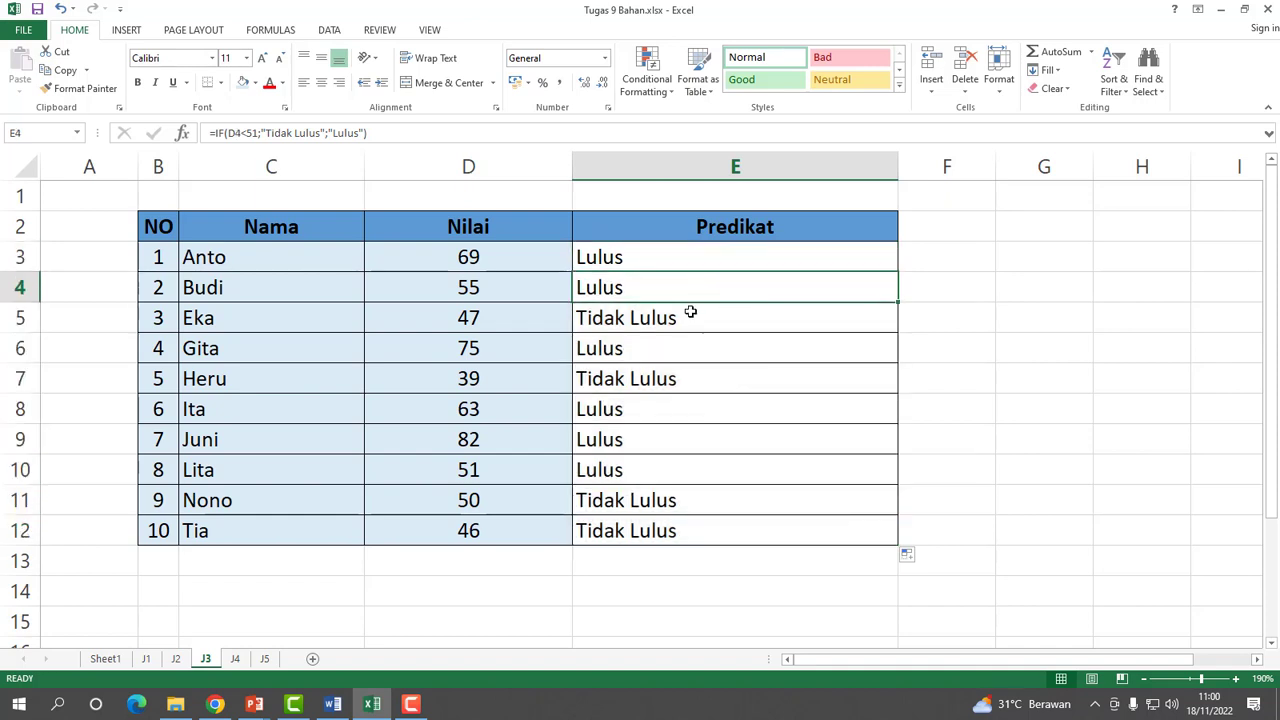
{"action": "left_click", "coordinate": [688, 317]}
{"action": "left_click", "coordinate": [671, 352]}
{"action": "left_click", "coordinate": [667, 375]}
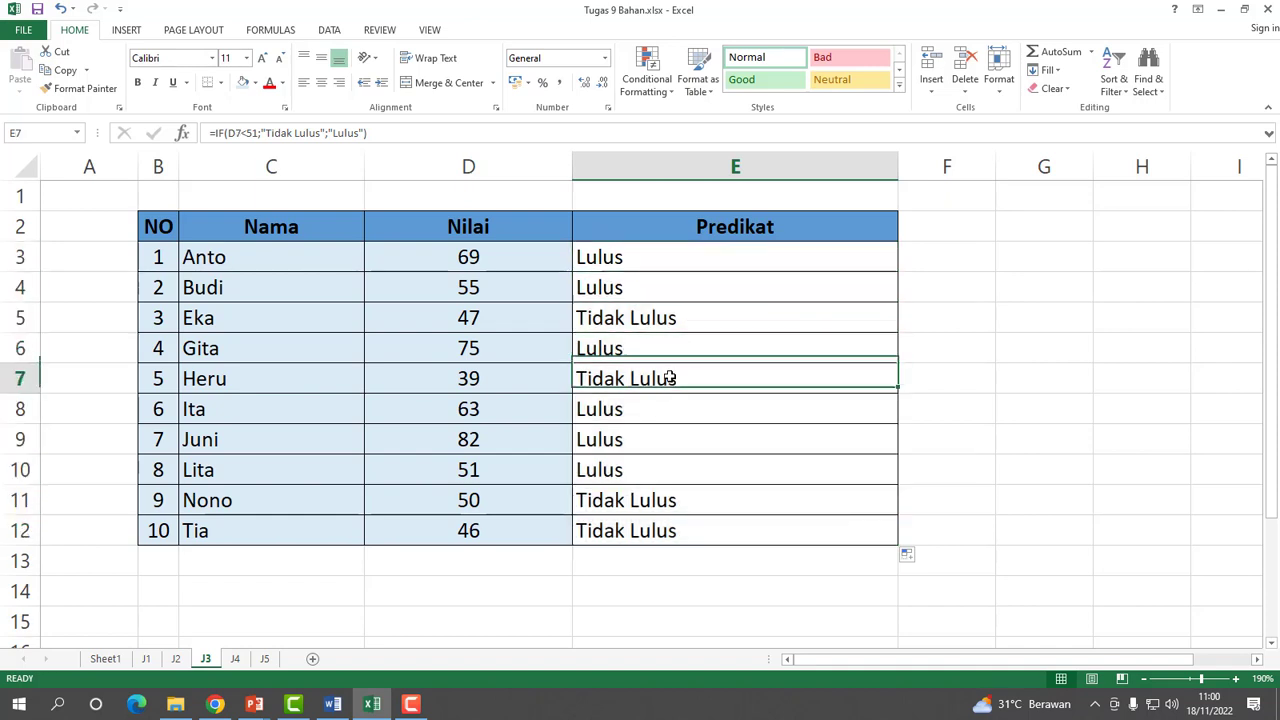
{"action": "left_click", "coordinate": [662, 412]}
{"action": "left_click", "coordinate": [657, 467]}
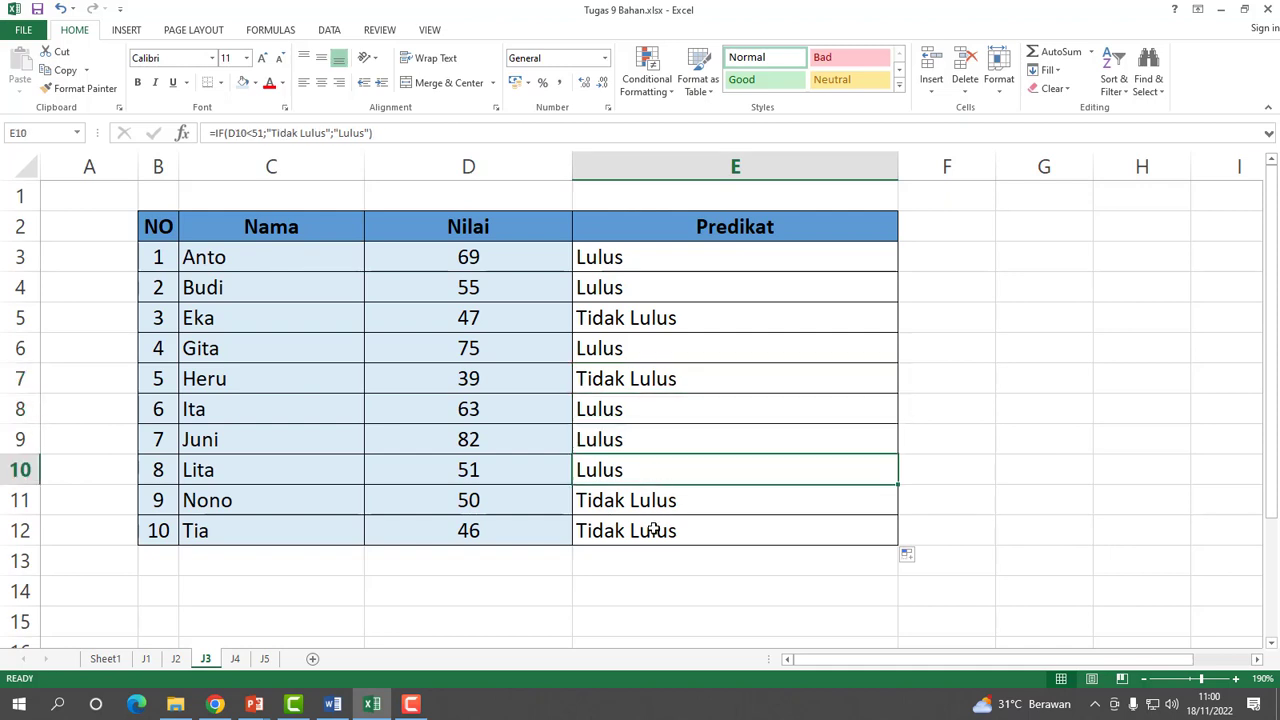
{"action": "left_click", "coordinate": [641, 503]}
{"action": "left_click", "coordinate": [640, 536]}
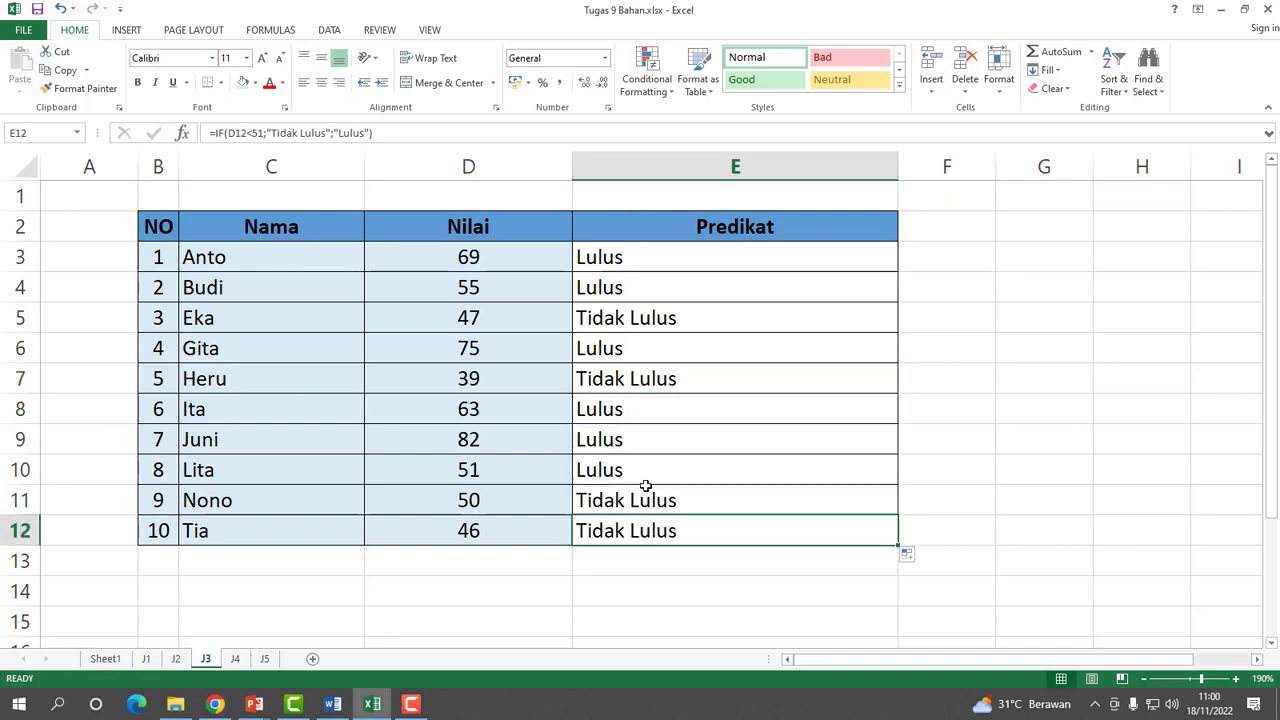
Edit cell E4 so that it shows its IF formula as text.
{"action": "left_click", "coordinate": [630, 258]}
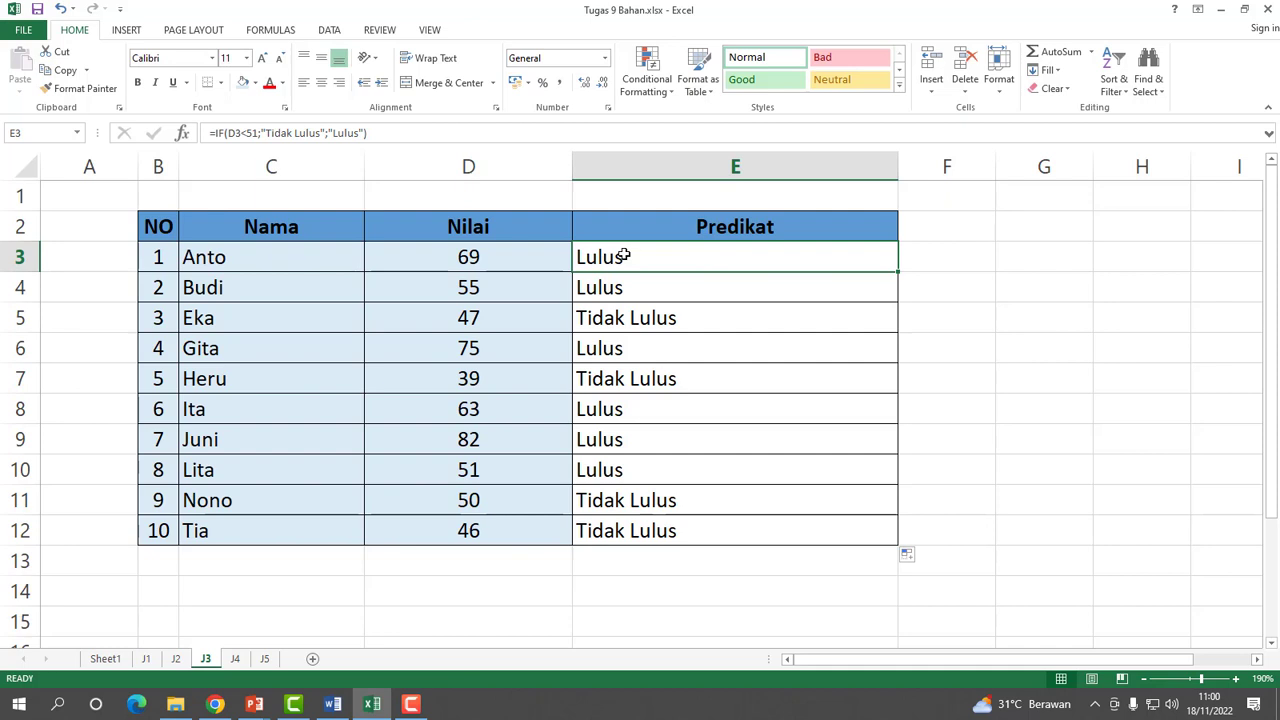
{"action": "left_click", "coordinate": [644, 287]}
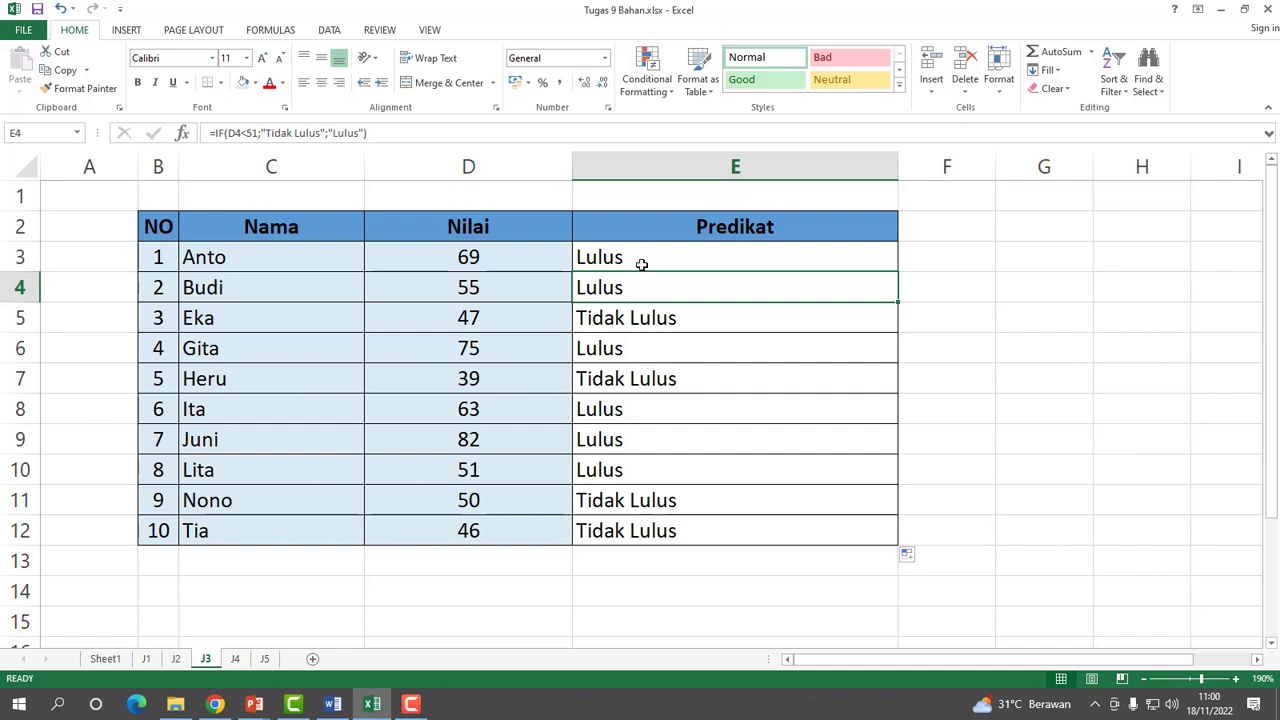
{"action": "key", "text": "F2"}
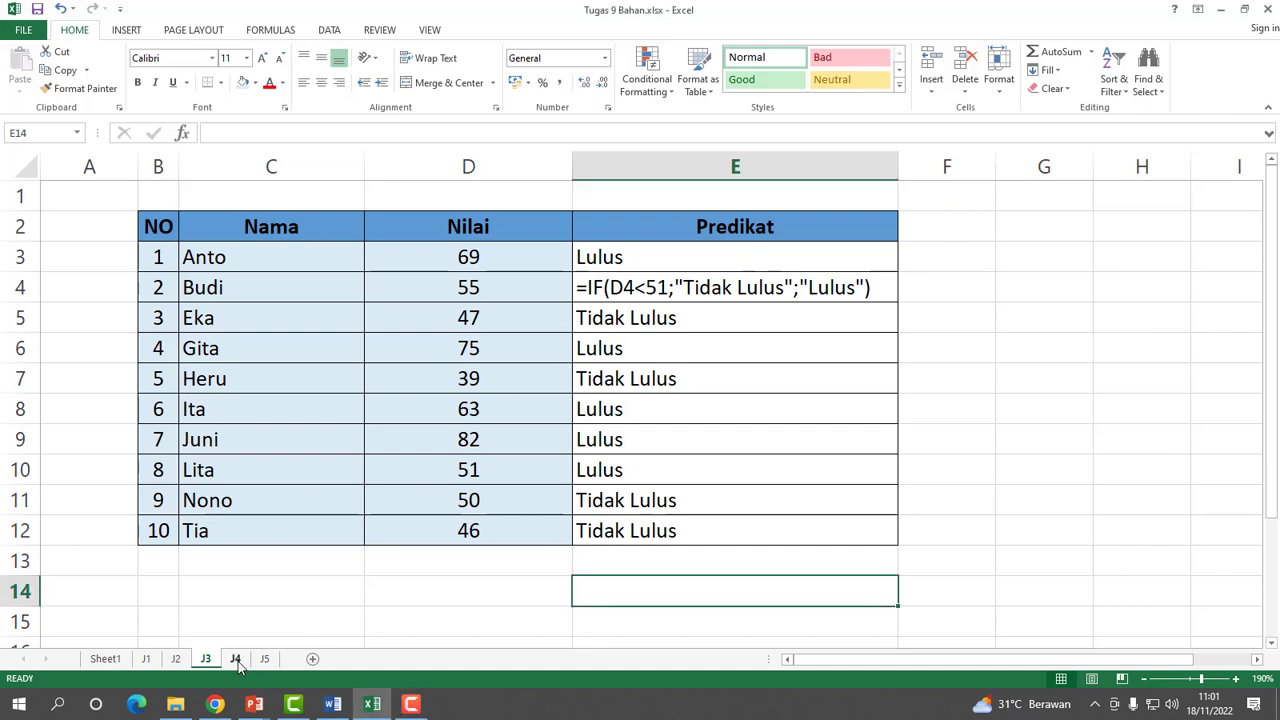
Open sheet J4, switch to the Word document and read question 4 on the Ertiga rental cost table.
{"action": "left_click", "coordinate": [238, 662]}
{"action": "left_click", "coordinate": [480, 468]}
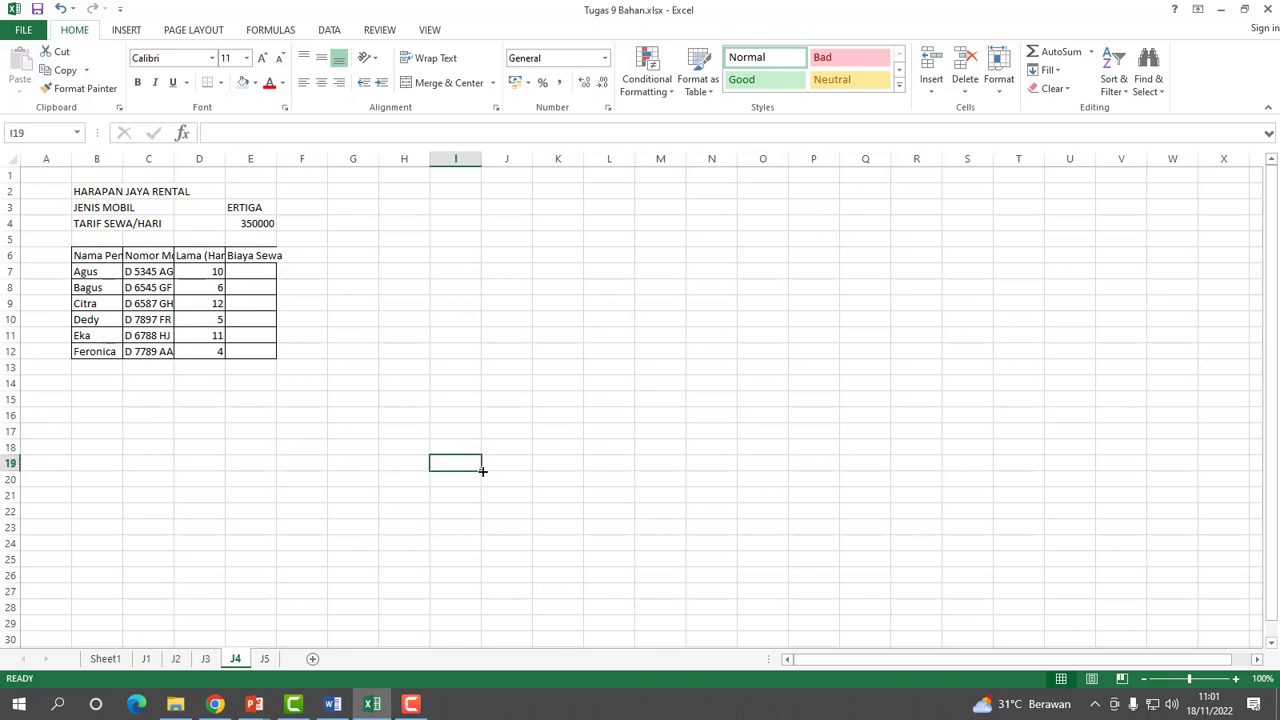
{"action": "left_click", "coordinate": [333, 704]}
{"action": "scroll", "coordinate": [556, 528], "scroll_direction": "down", "scroll_amount": 4}
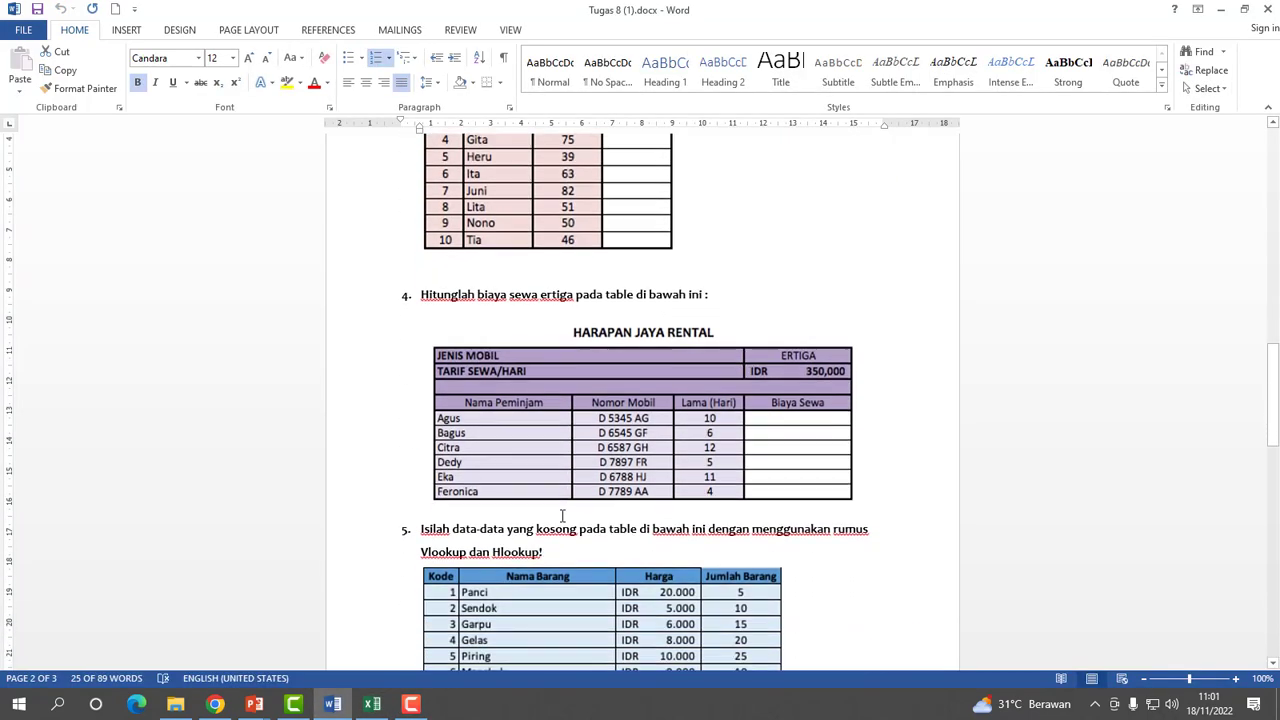
{"action": "scroll", "coordinate": [615, 335], "scroll_direction": "down", "scroll_amount": 1}
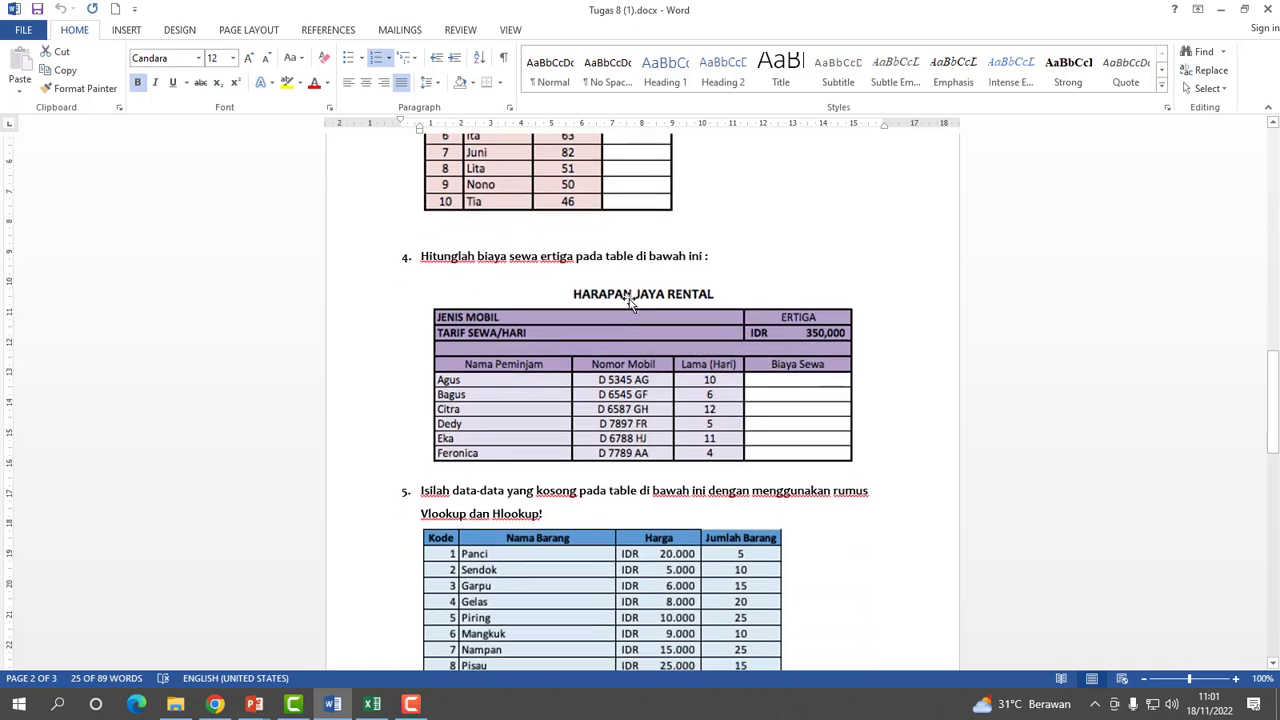
Return to Excel, fit columns B and C of sheet J4 to their table headings, and widen columns D and E beyond theirs.
{"action": "left_click", "coordinate": [389, 708]}
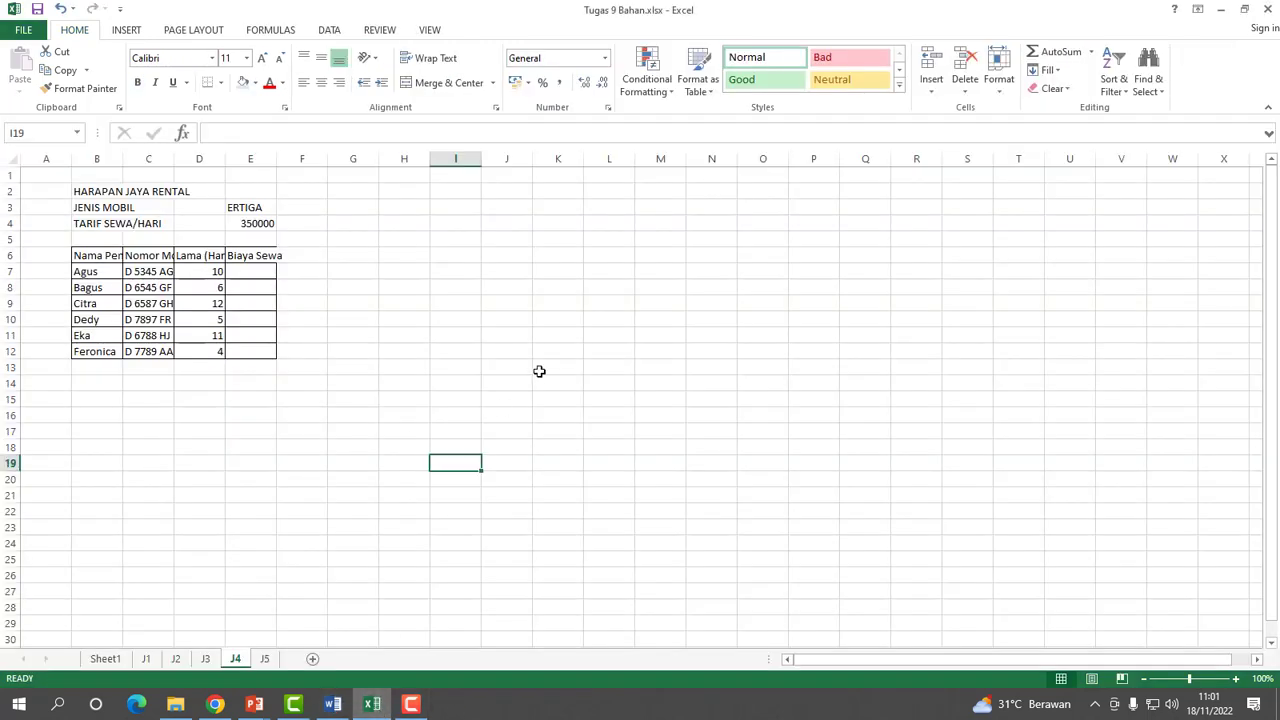
{"action": "double_click", "coordinate": [121, 160]}
{"action": "left_click_drag", "start_coordinate": [249, 160], "coordinate": [266, 160]}
{"action": "left_click", "coordinate": [251, 160]}
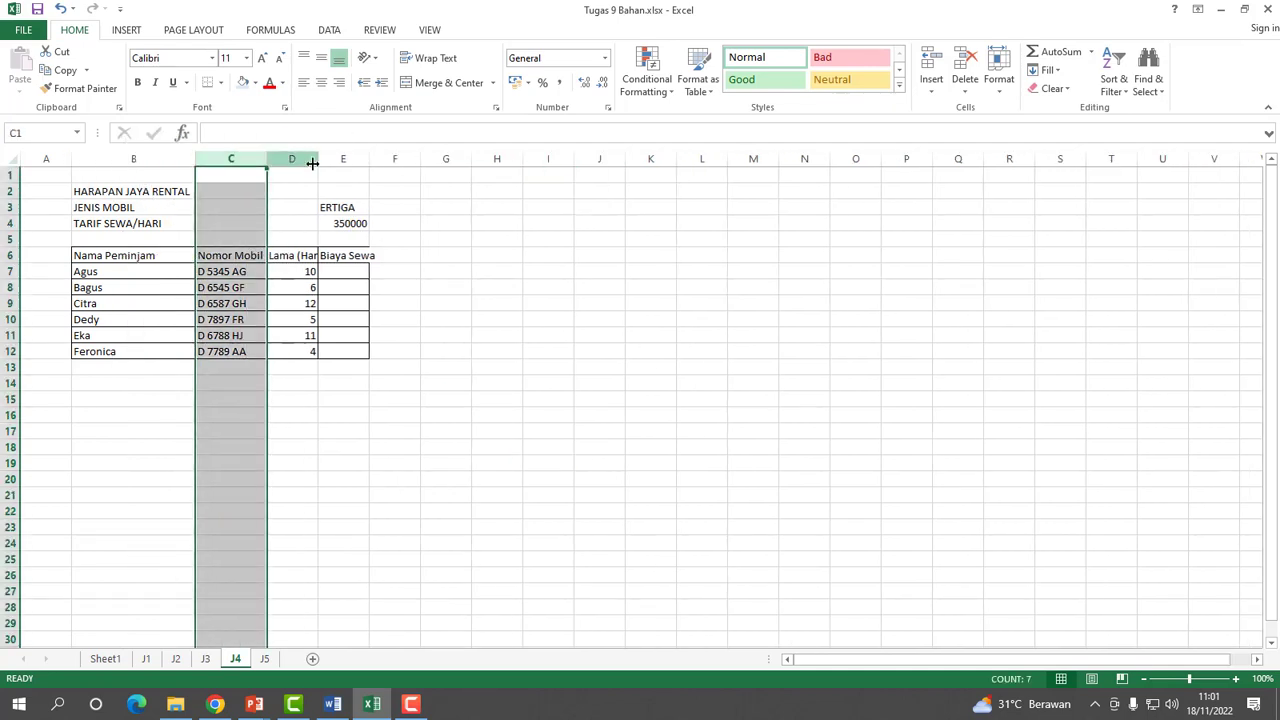
{"action": "left_click", "coordinate": [509, 284]}
{"action": "double_click", "coordinate": [317, 160]}
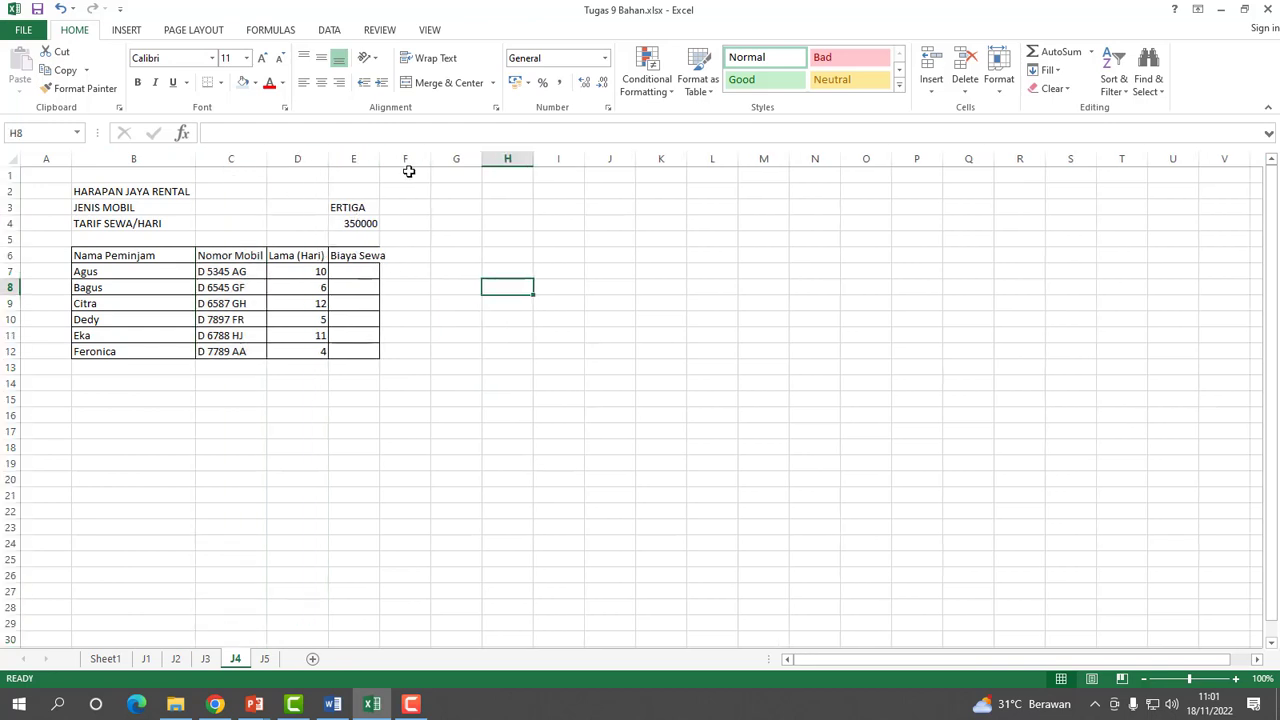
{"action": "left_click_drag", "start_coordinate": [376, 159], "coordinate": [450, 160]}
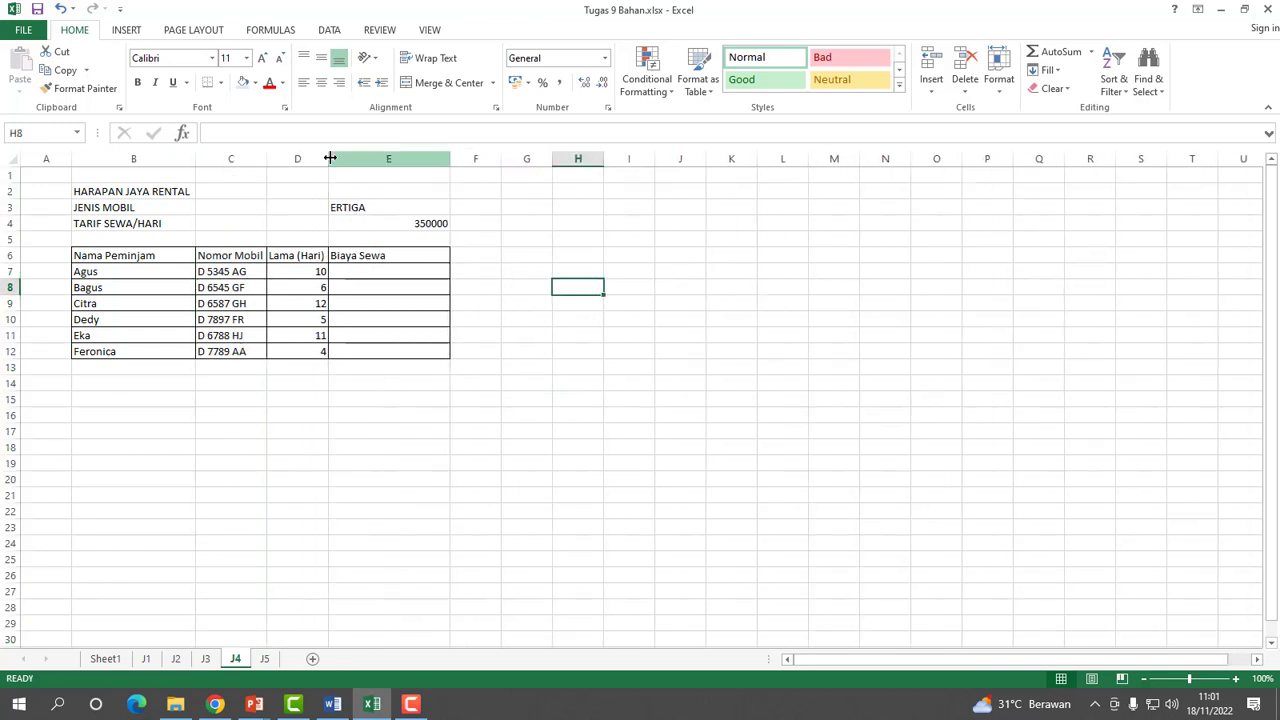
{"action": "left_click_drag", "start_coordinate": [328, 157], "coordinate": [366, 158]}
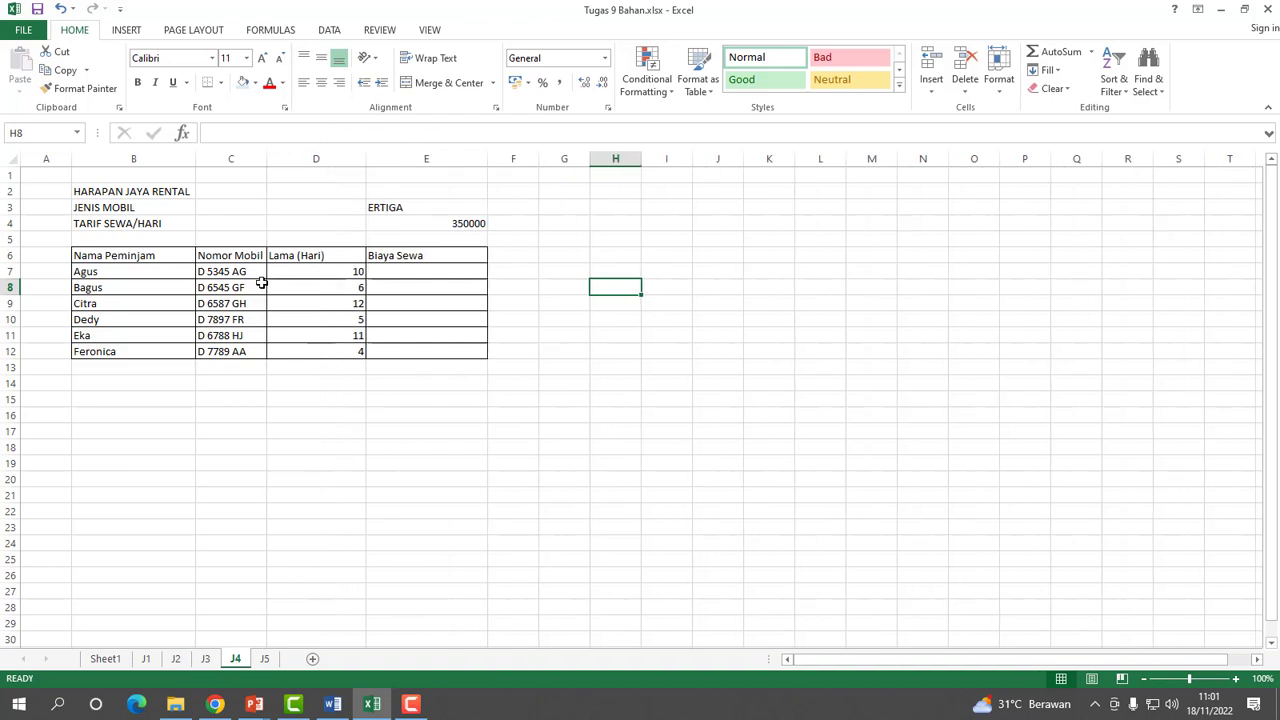
Merge and center the title across B2:E2, and merge JENIS MOBIL across B3:D3 as bold, left-aligned text.
{"action": "left_click_drag", "start_coordinate": [103, 189], "coordinate": [440, 197]}
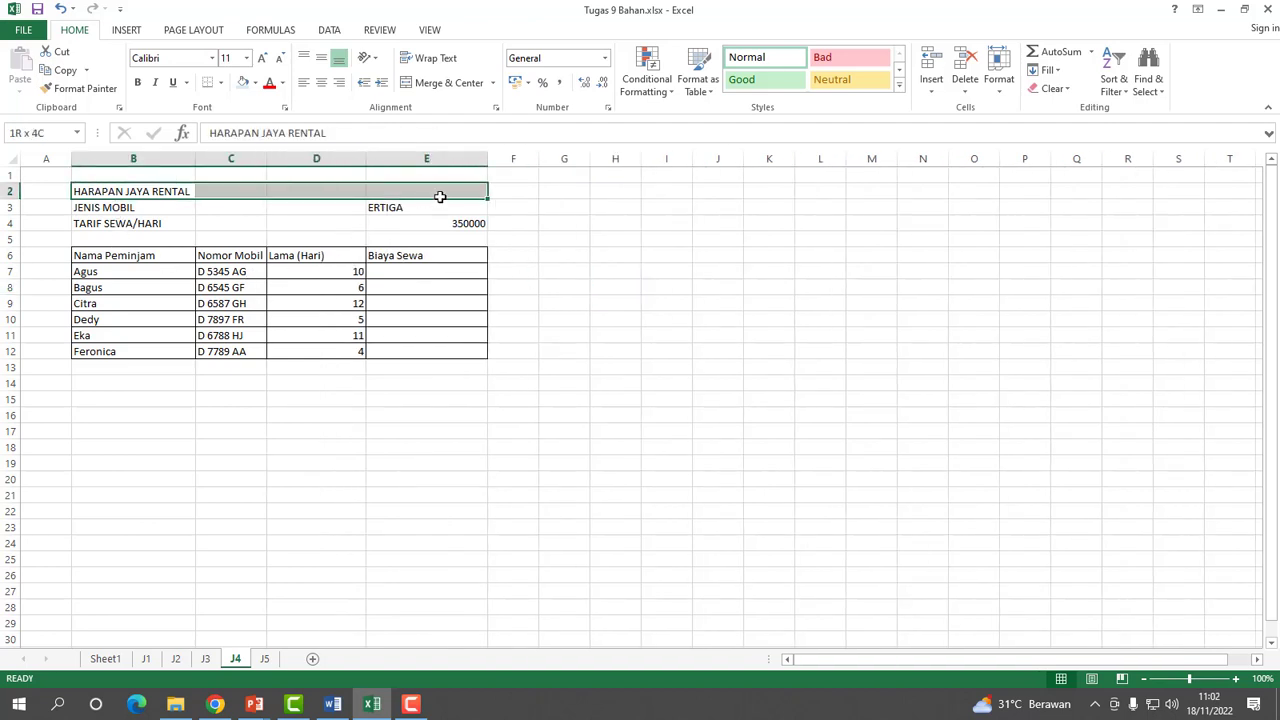
{"action": "left_click", "coordinate": [425, 83]}
{"action": "left_click_drag", "start_coordinate": [91, 208], "coordinate": [324, 207]}
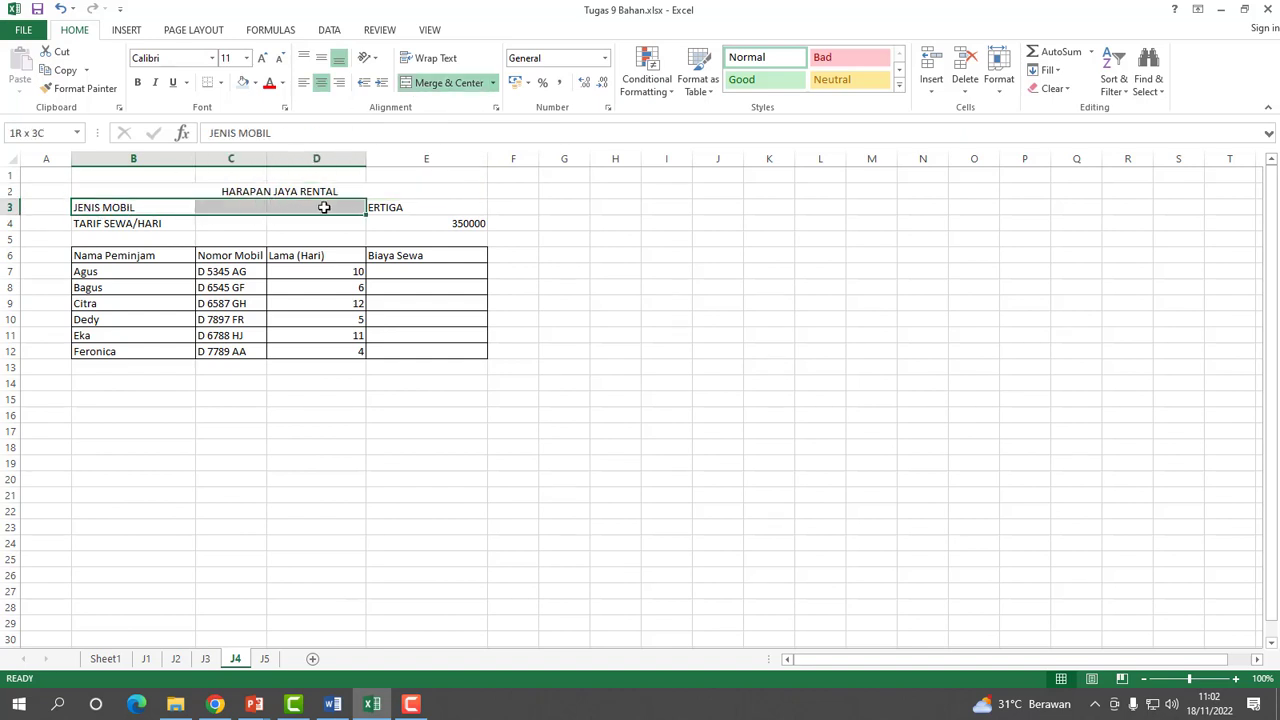
{"action": "left_click", "coordinate": [428, 83]}
{"action": "left_click", "coordinate": [303, 85]}
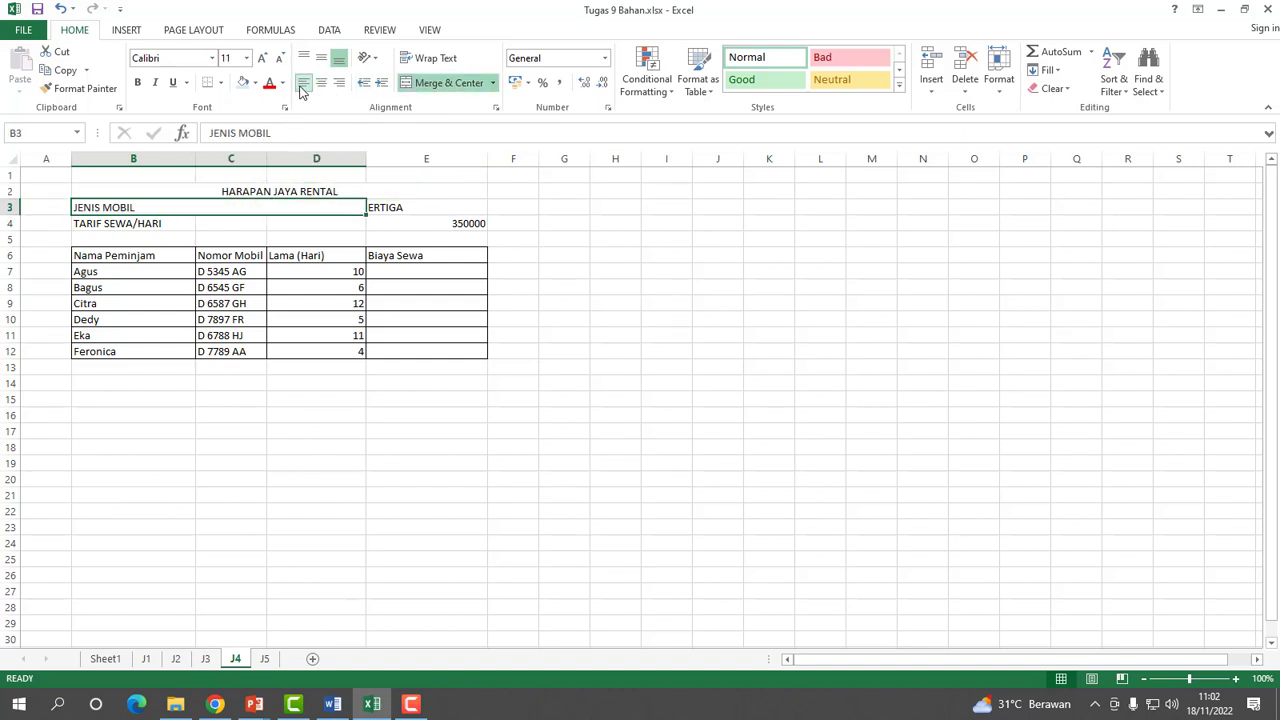
{"action": "left_click", "coordinate": [139, 83]}
Merge TARIF SEWA/HARI across B4:D4 as bold, left-aligned text, and make the HARAPAN JAYA RENTAL title bold.
{"action": "left_click_drag", "start_coordinate": [100, 223], "coordinate": [330, 224]}
{"action": "left_click", "coordinate": [430, 86]}
{"action": "left_click", "coordinate": [304, 87]}
{"action": "left_click", "coordinate": [138, 83]}
{"action": "left_click", "coordinate": [252, 191]}
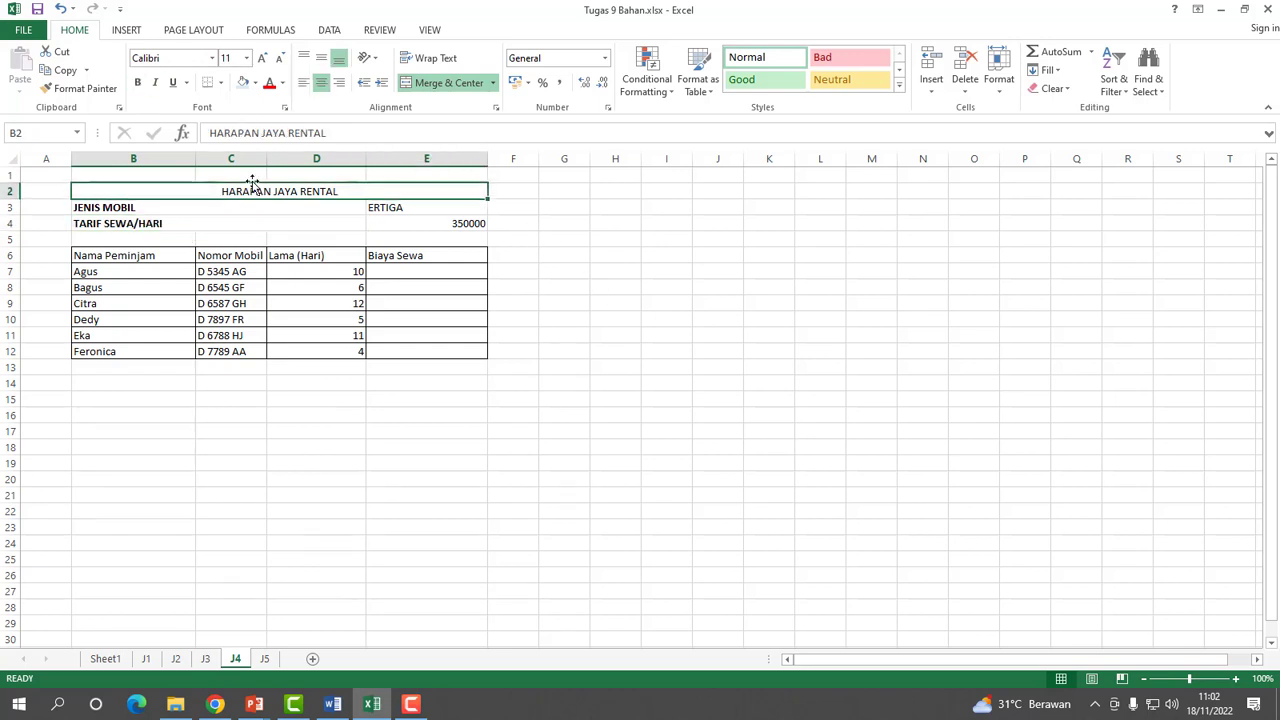
{"action": "left_click", "coordinate": [138, 82]}
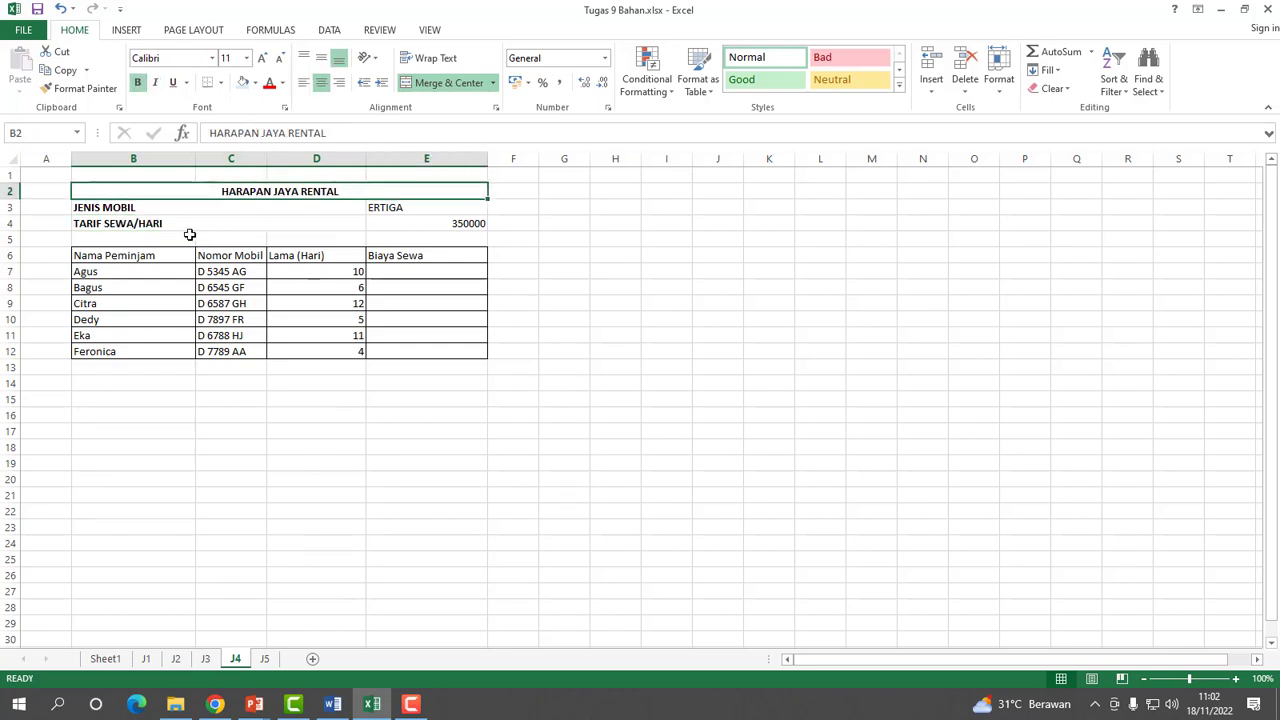
Center the table headings in B6:E6, and make ERTIGA in E3 bold and centered.
{"action": "left_click_drag", "start_coordinate": [108, 255], "coordinate": [415, 255]}
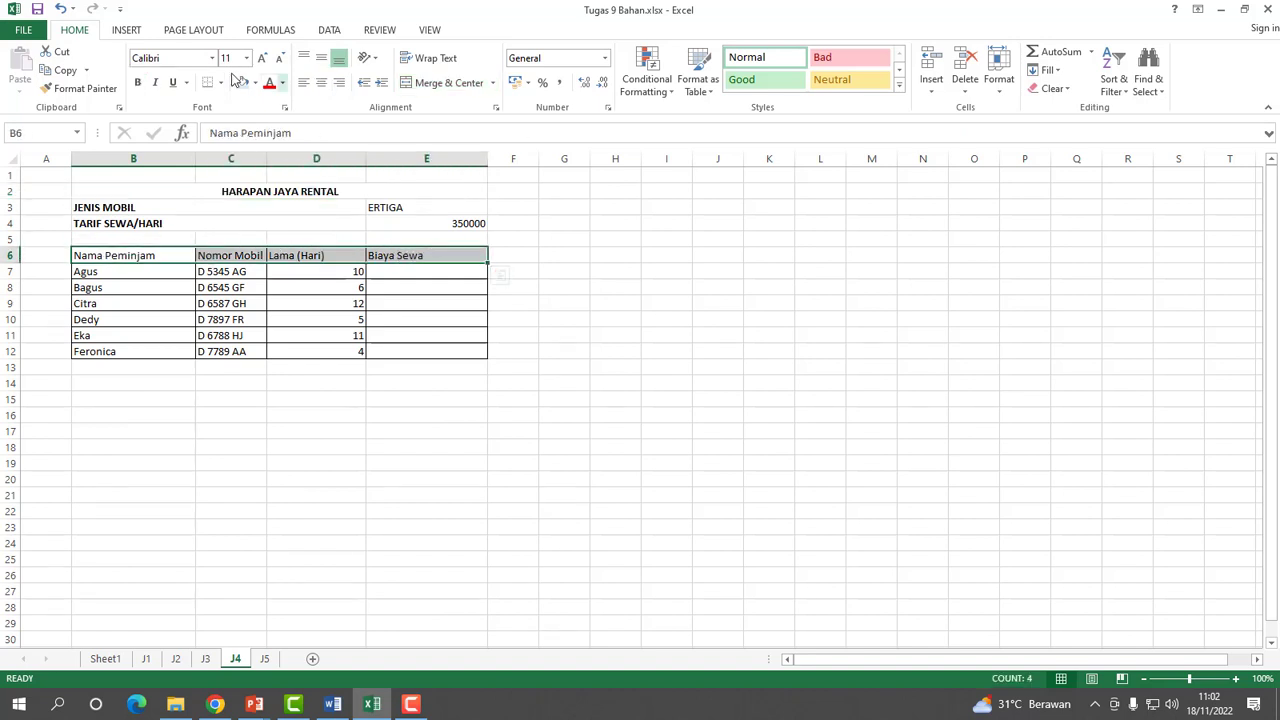
{"action": "left_click", "coordinate": [321, 82]}
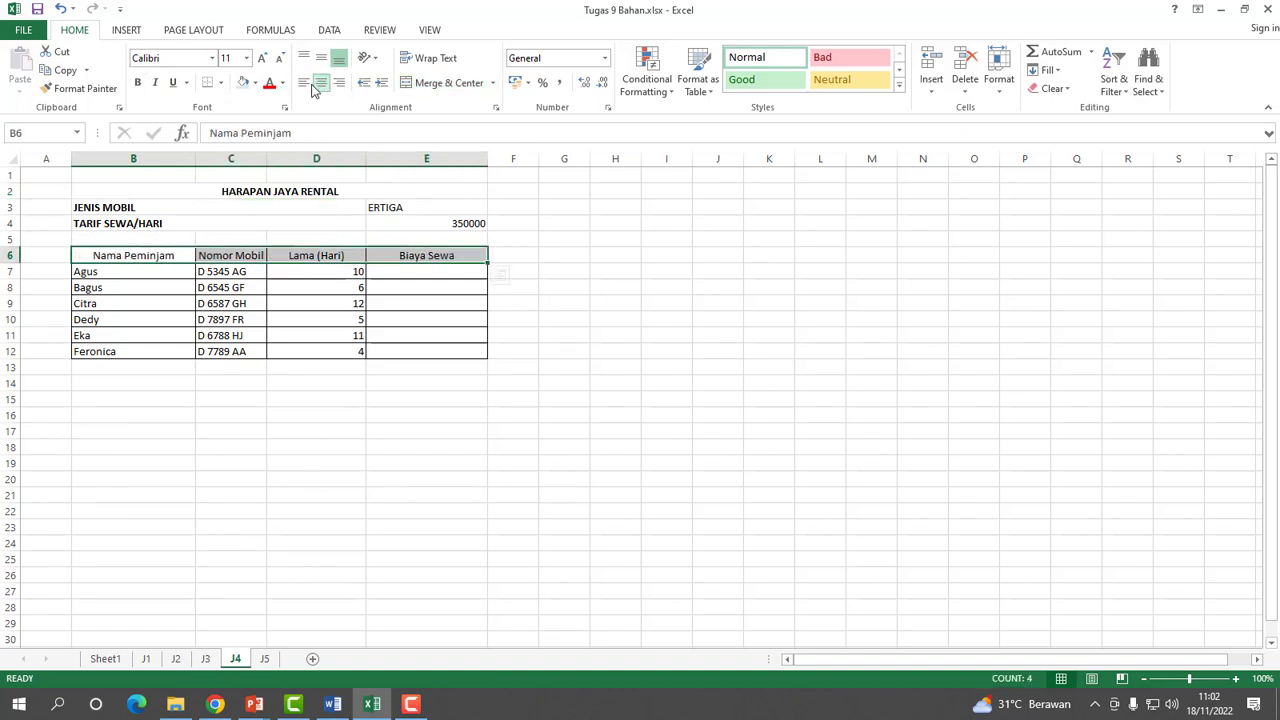
{"action": "left_click", "coordinate": [591, 339]}
{"action": "left_click", "coordinate": [388, 207]}
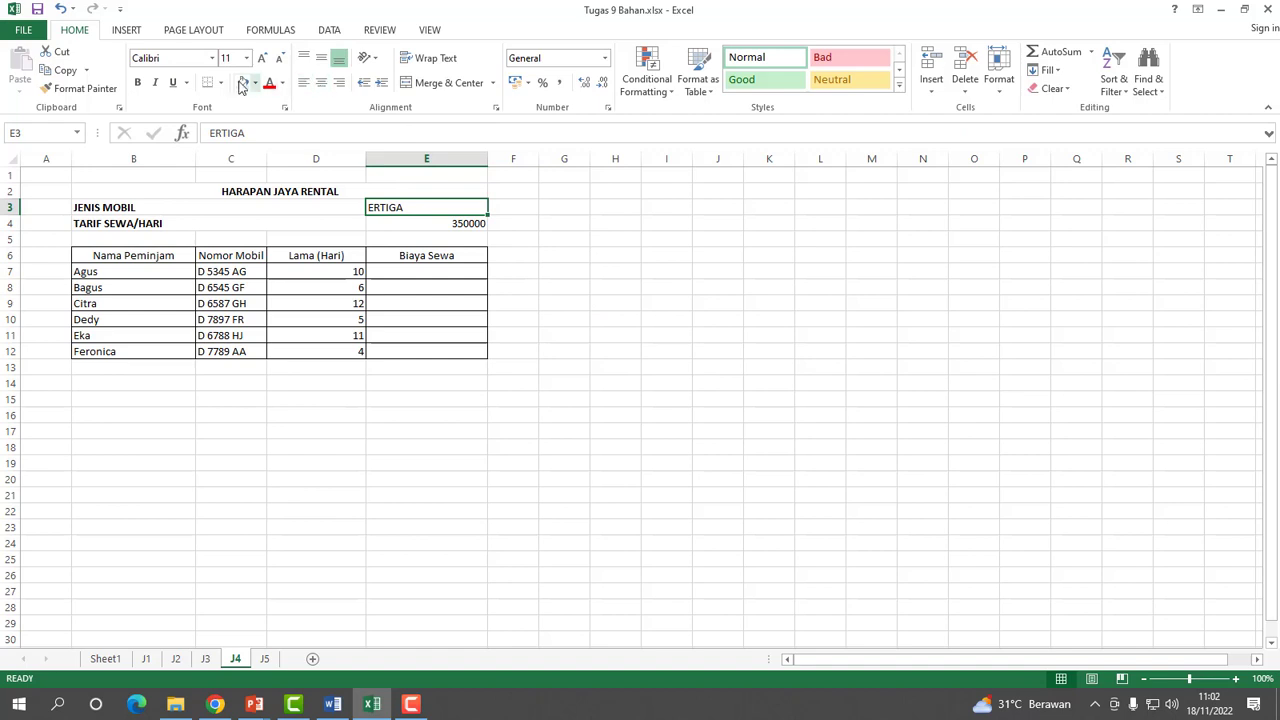
{"action": "left_click", "coordinate": [137, 82]}
{"action": "left_click", "coordinate": [321, 82]}
{"action": "left_click", "coordinate": [625, 362]}
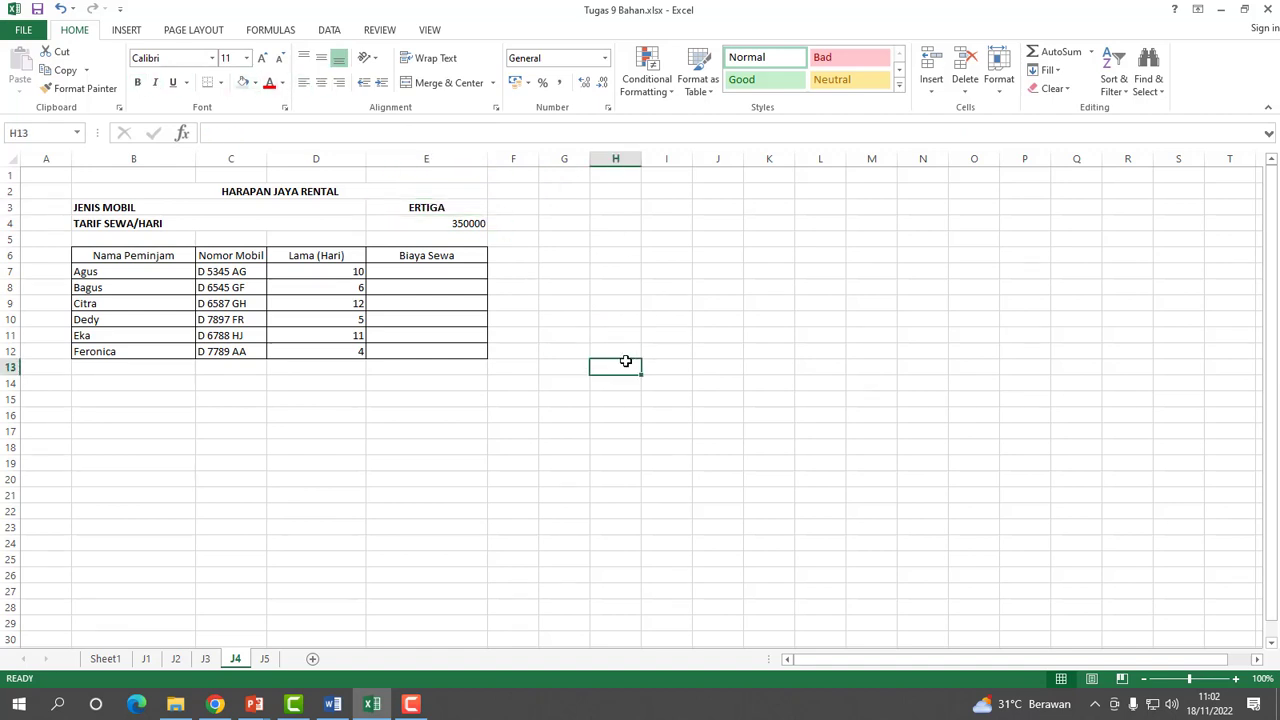
Apply all borders to the range B3:E12.
{"action": "left_click", "coordinate": [197, 192]}
{"action": "left_click_drag", "start_coordinate": [190, 209], "coordinate": [417, 351]}
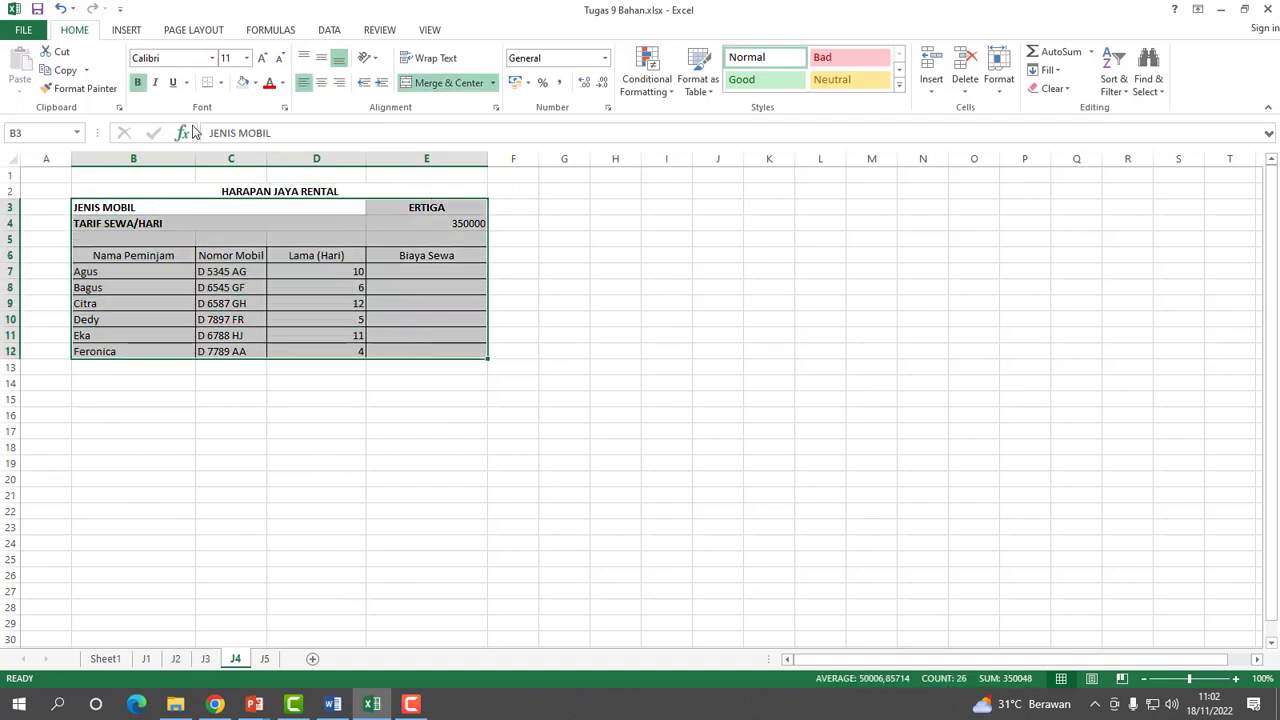
{"action": "left_click", "coordinate": [221, 83]}
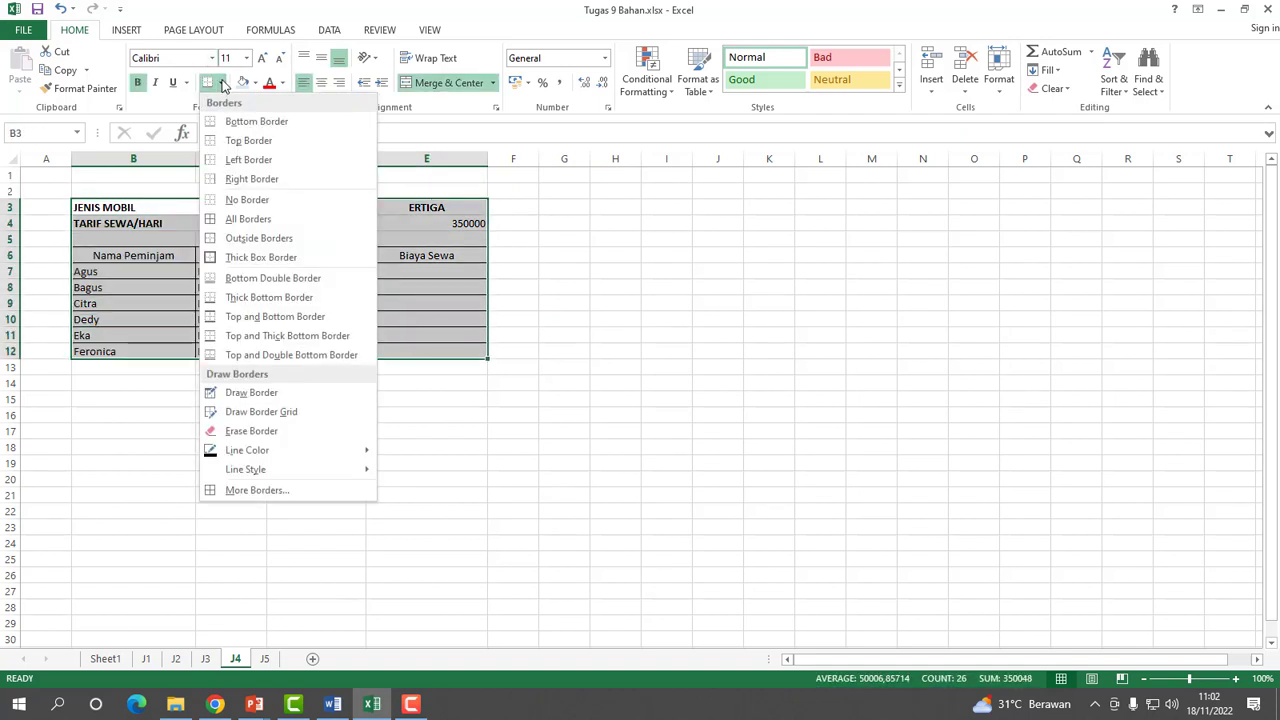
{"action": "left_click", "coordinate": [245, 222]}
{"action": "left_click", "coordinate": [568, 356]}
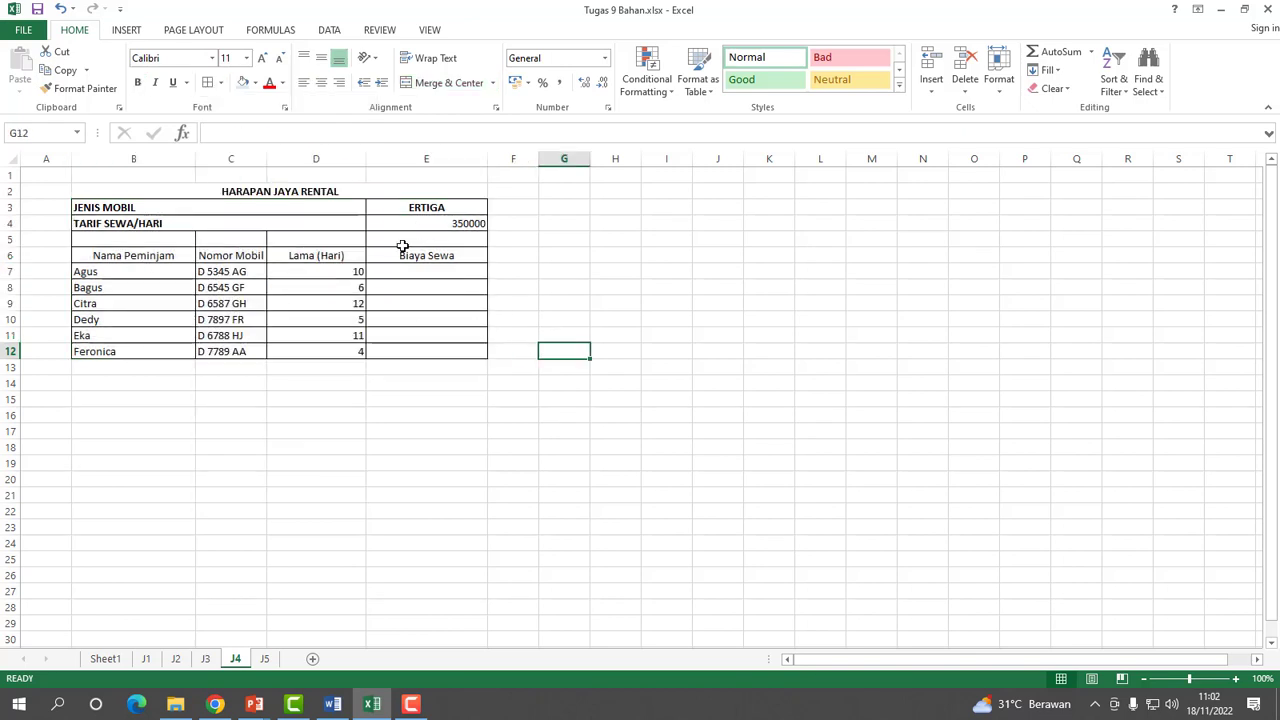
Make the table headings in B6:E6 bold and enlarge the sheet view to 180%.
{"action": "left_click_drag", "start_coordinate": [95, 256], "coordinate": [414, 252]}
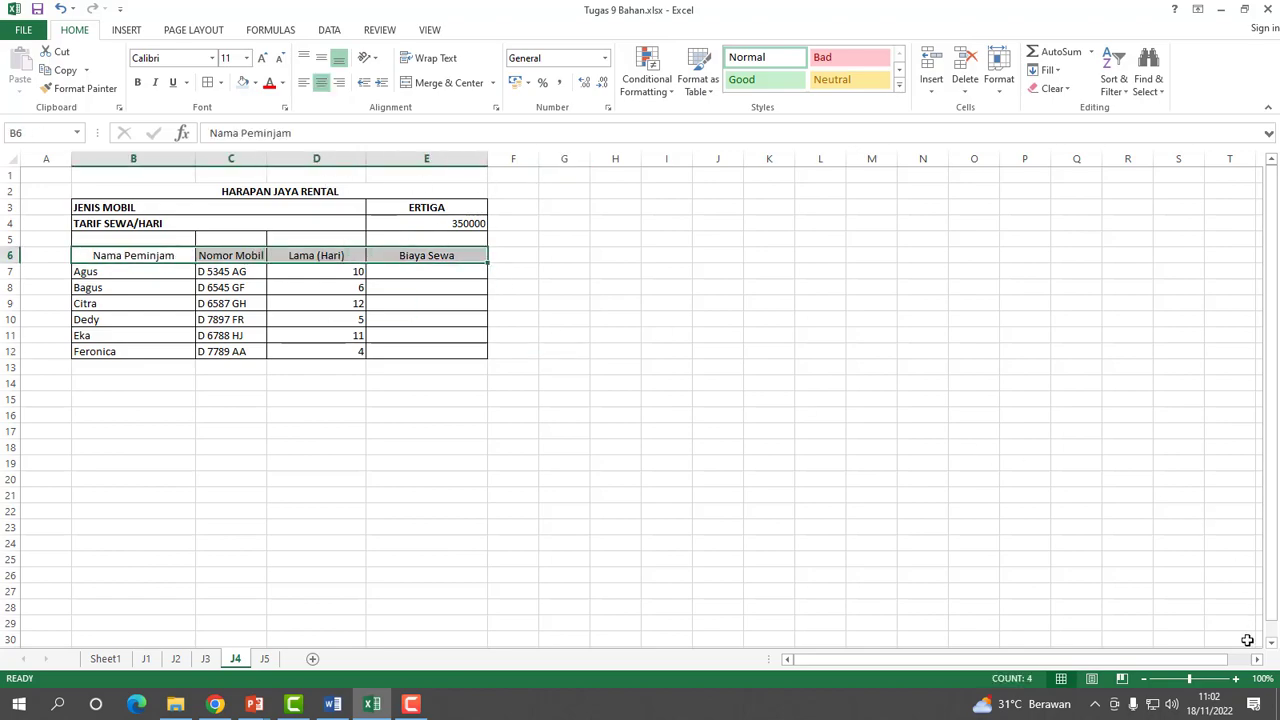
{"action": "left_click", "coordinate": [1238, 679]}
{"action": "left_click", "coordinate": [1238, 679]}
{"action": "left_click", "coordinate": [1238, 679]}
{"action": "left_click", "coordinate": [1238, 679]}
{"action": "left_click", "coordinate": [1238, 679]}
{"action": "left_click", "coordinate": [1238, 679]}
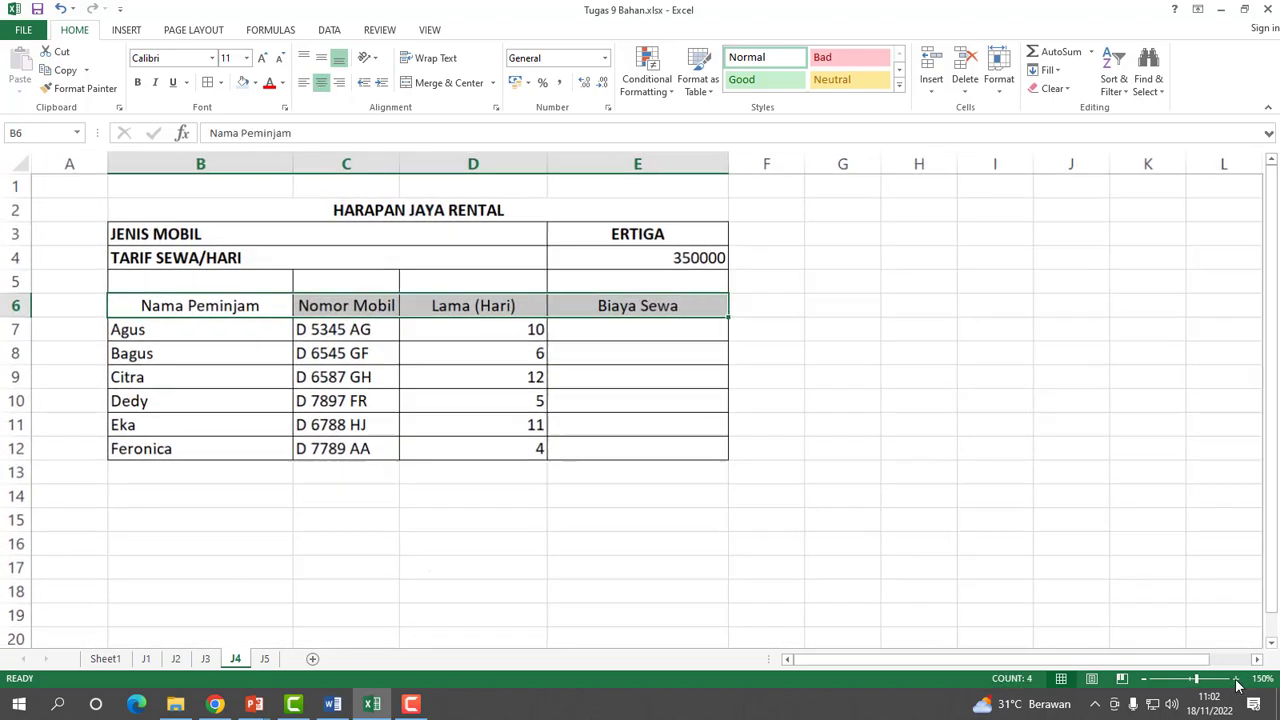
{"action": "left_click", "coordinate": [1238, 679]}
{"action": "left_click", "coordinate": [1238, 679]}
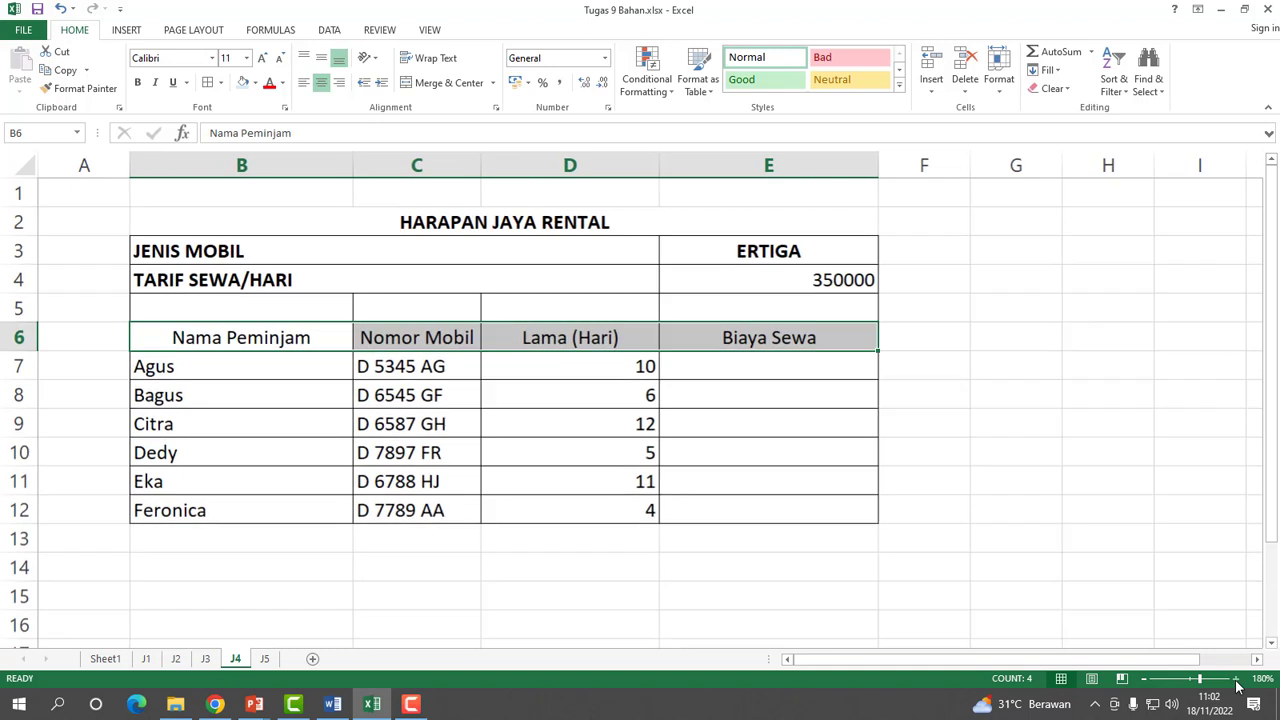
{"action": "left_click", "coordinate": [137, 82]}
{"action": "left_click", "coordinate": [1006, 423]}
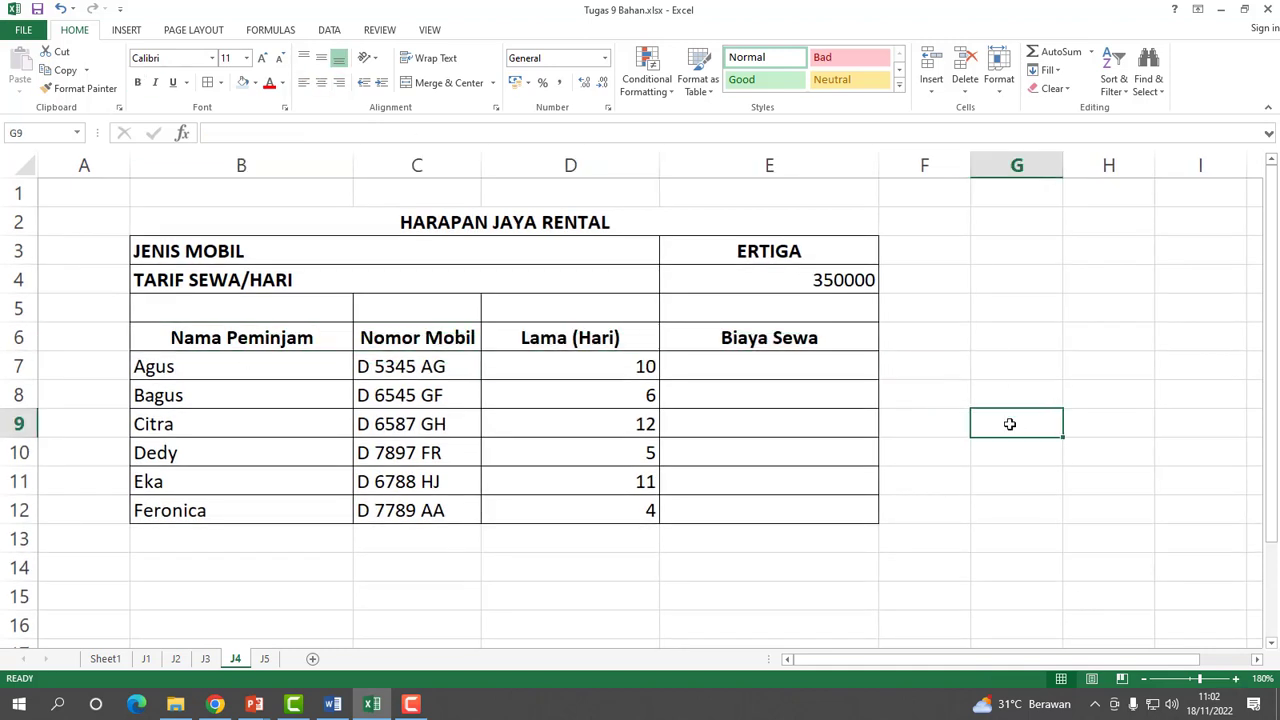
Center the rental durations in D7:D12 under Lama (Hari).
{"action": "left_click_drag", "start_coordinate": [528, 364], "coordinate": [557, 509]}
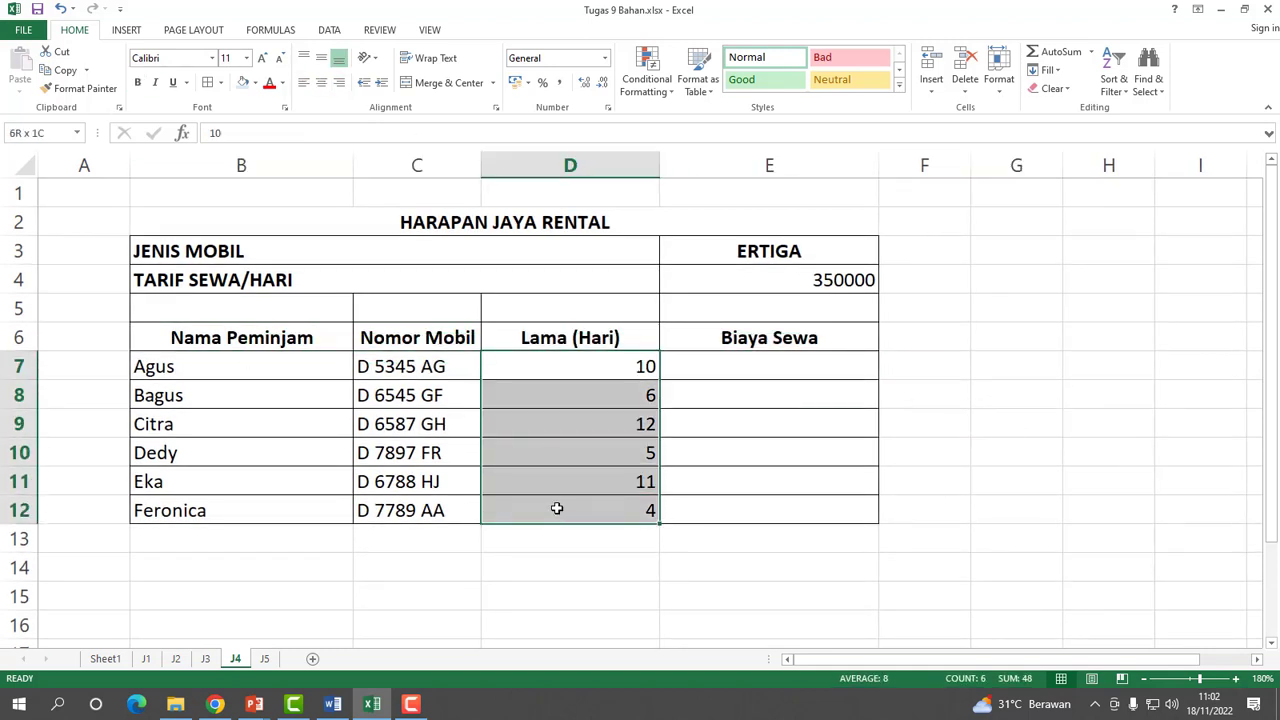
{"action": "left_click", "coordinate": [328, 84]}
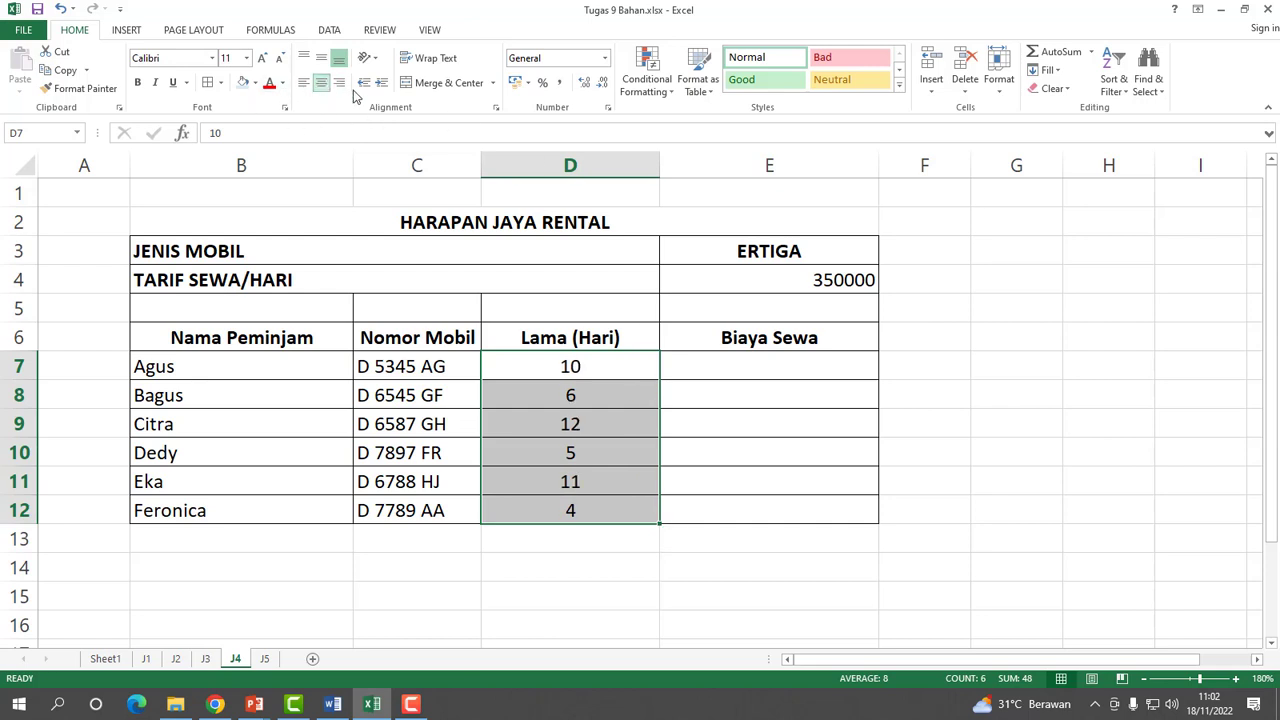
{"action": "left_click", "coordinate": [1020, 405]}
Format the daily rental rate in E4 as Accounting with the IDR symbol.
{"action": "left_click", "coordinate": [742, 280]}
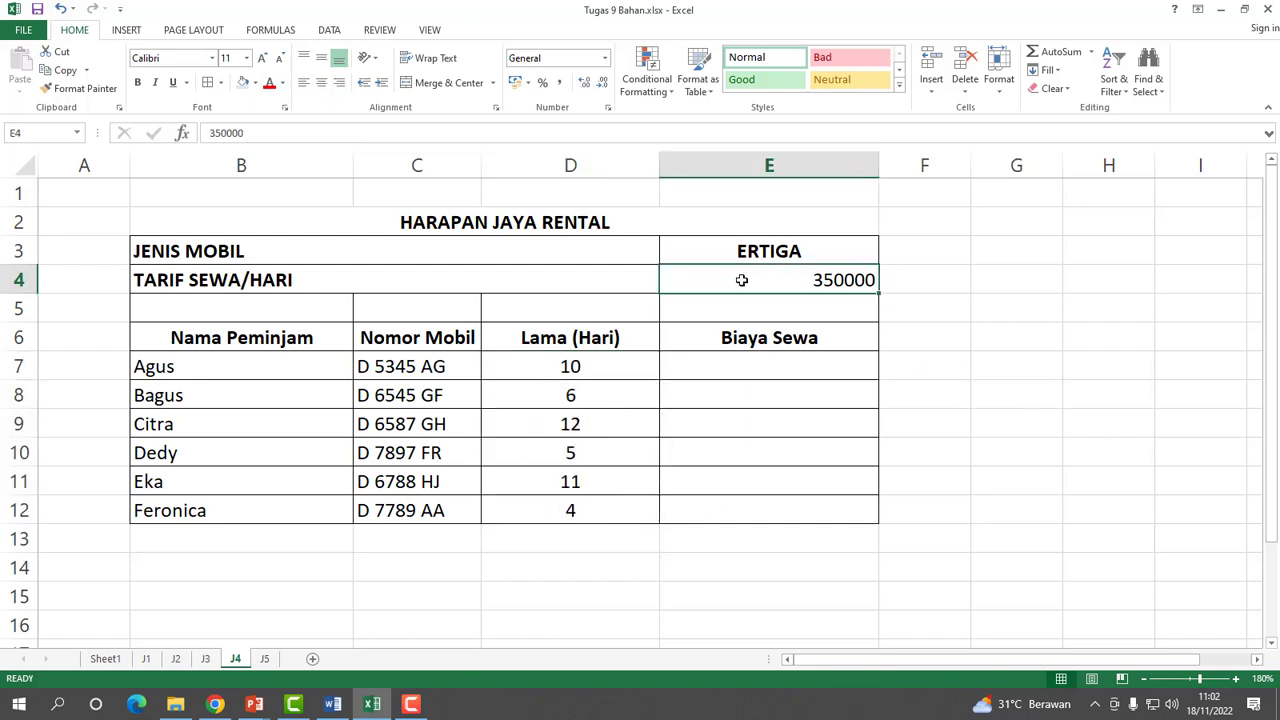
{"action": "left_click", "coordinate": [605, 58]}
{"action": "left_click", "coordinate": [585, 467]}
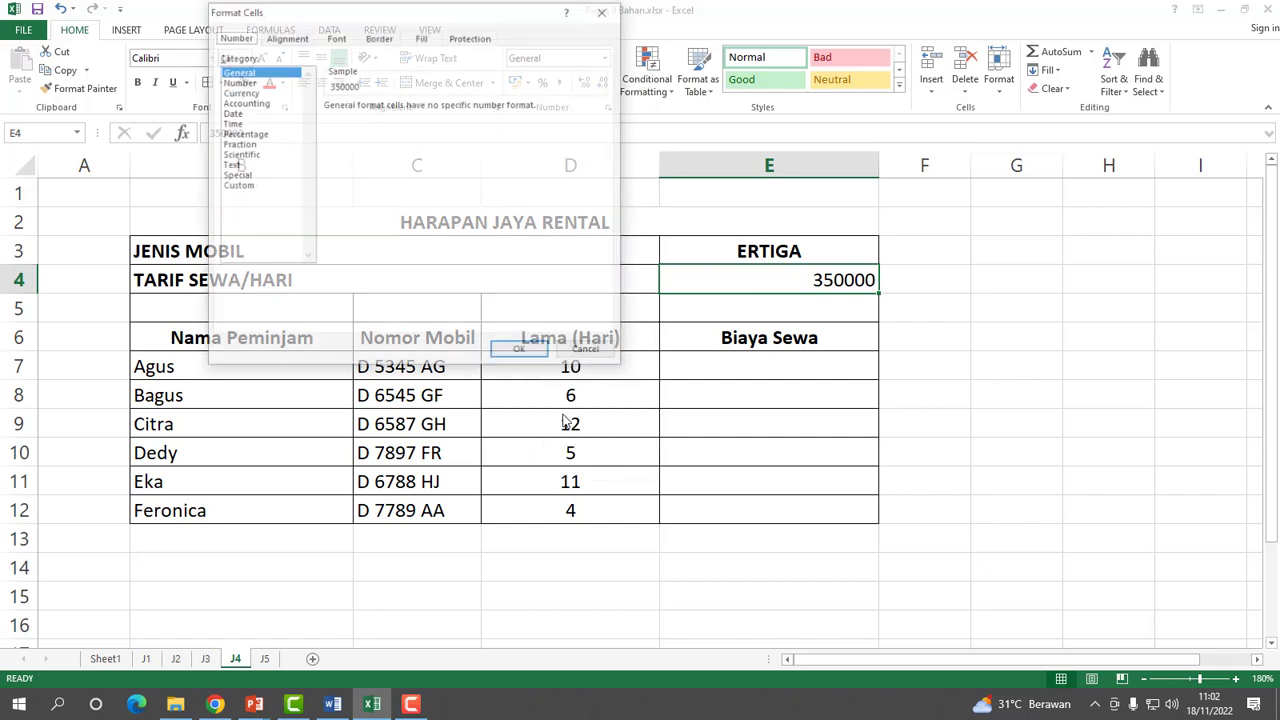
{"action": "left_click", "coordinate": [243, 103]}
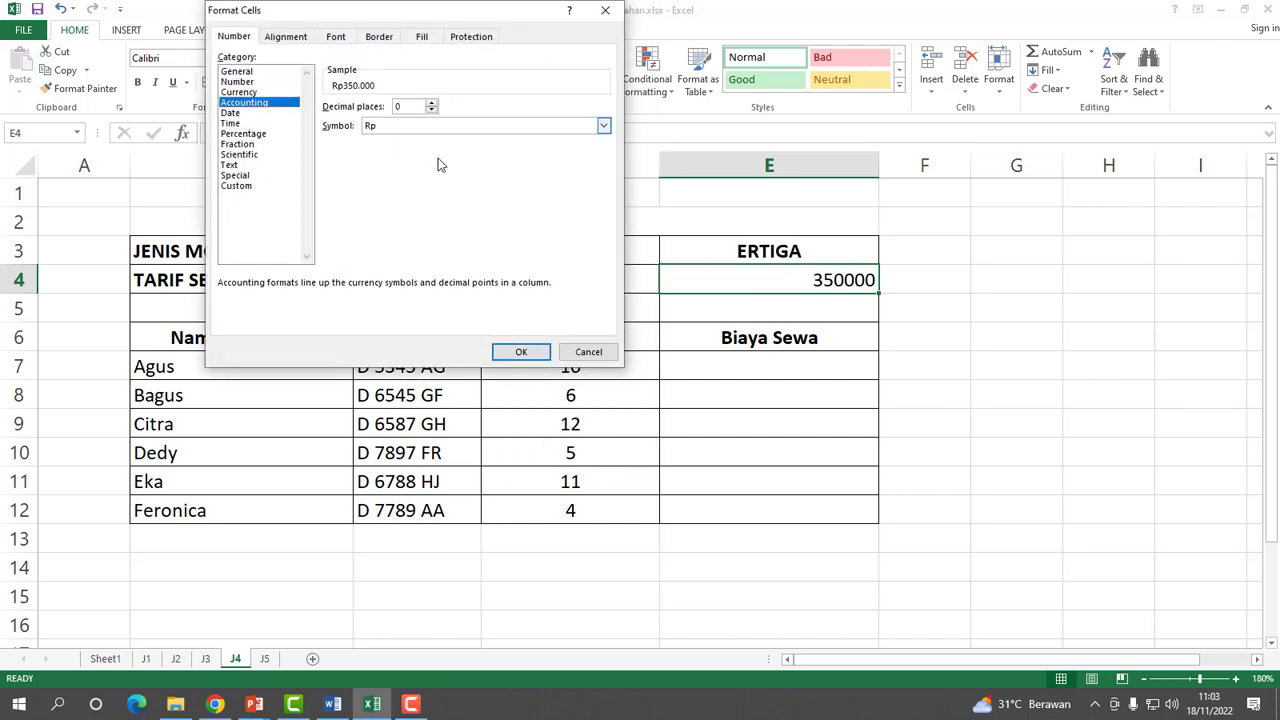
{"action": "left_click", "coordinate": [390, 127]}
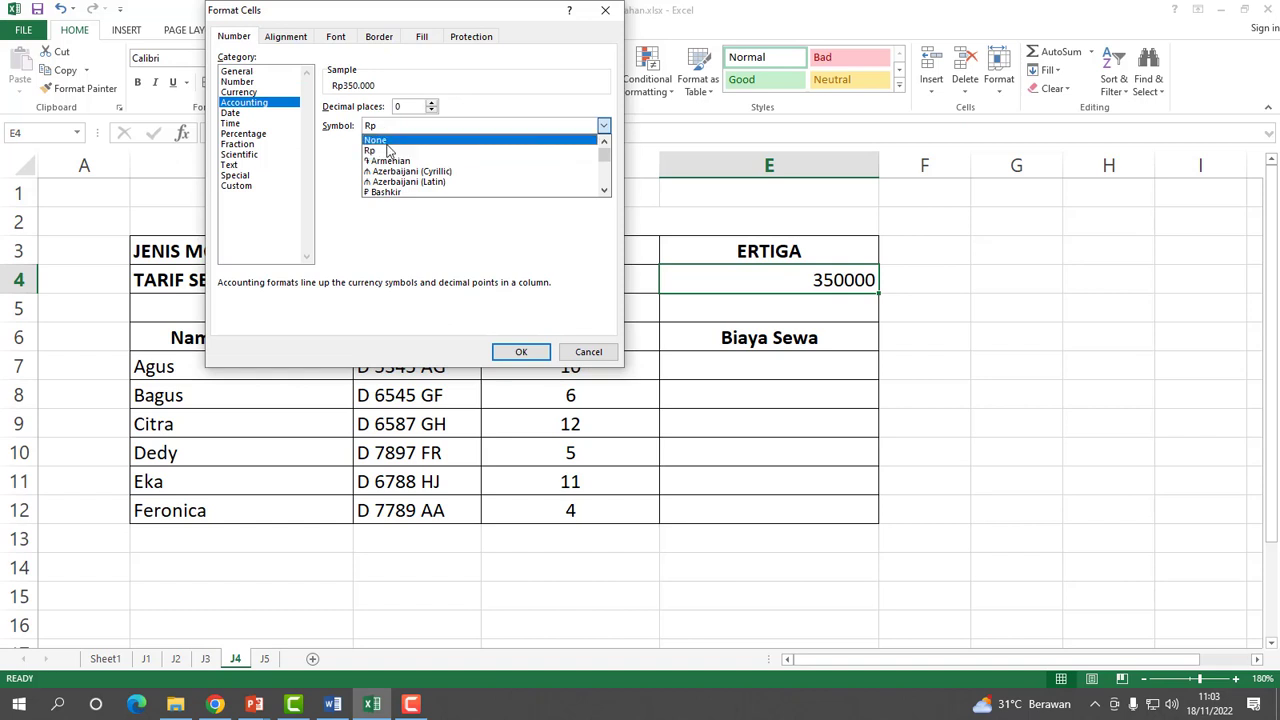
{"action": "left_click", "coordinate": [387, 143]}
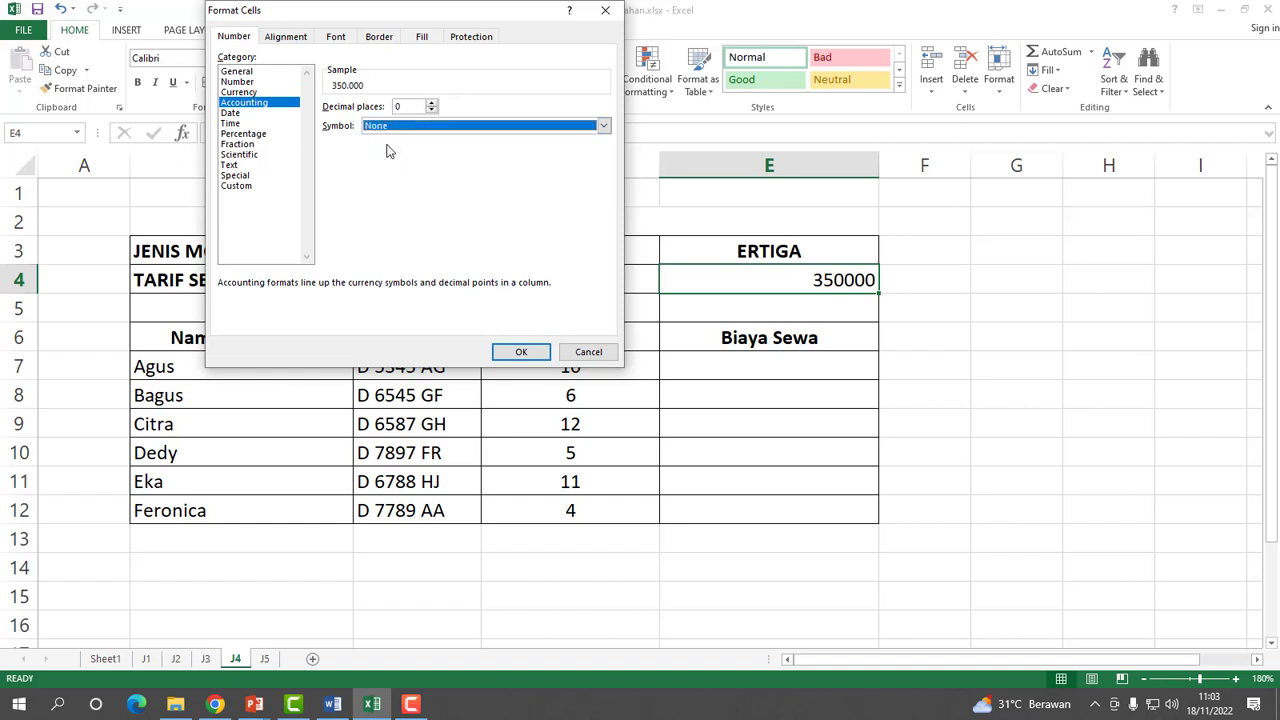
{"action": "left_click", "coordinate": [399, 127]}
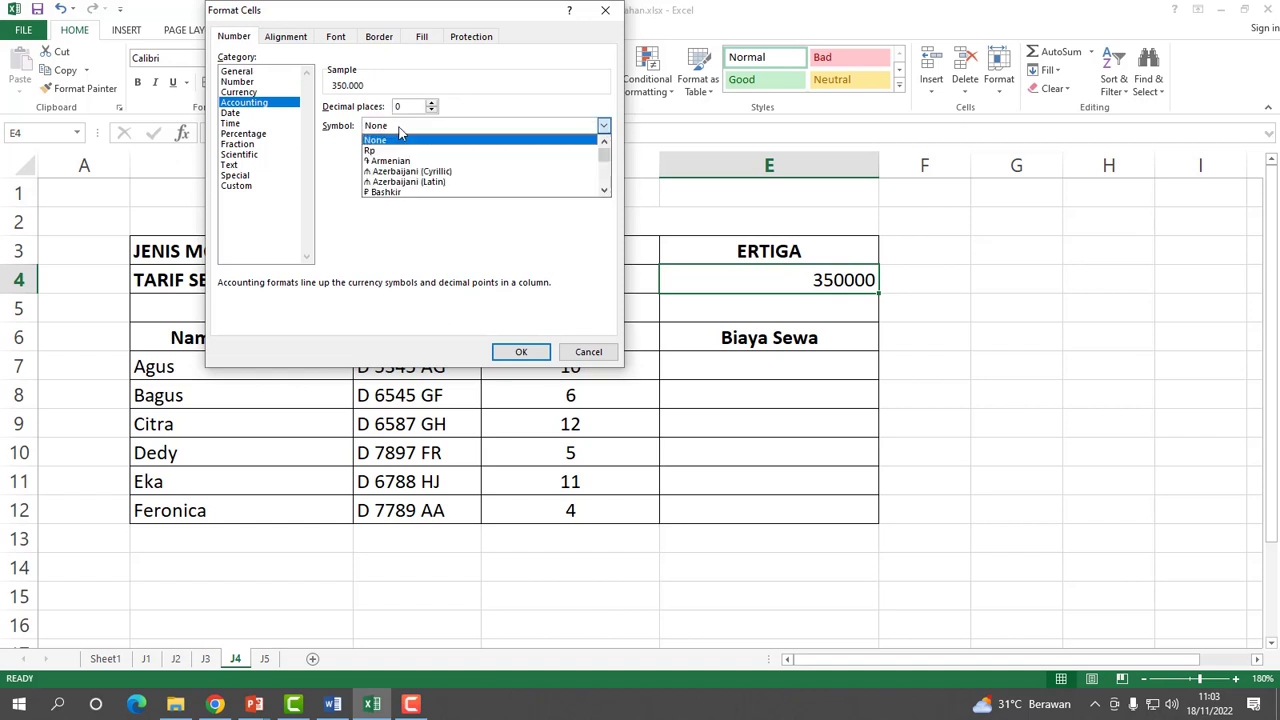
{"action": "key", "text": "i"}
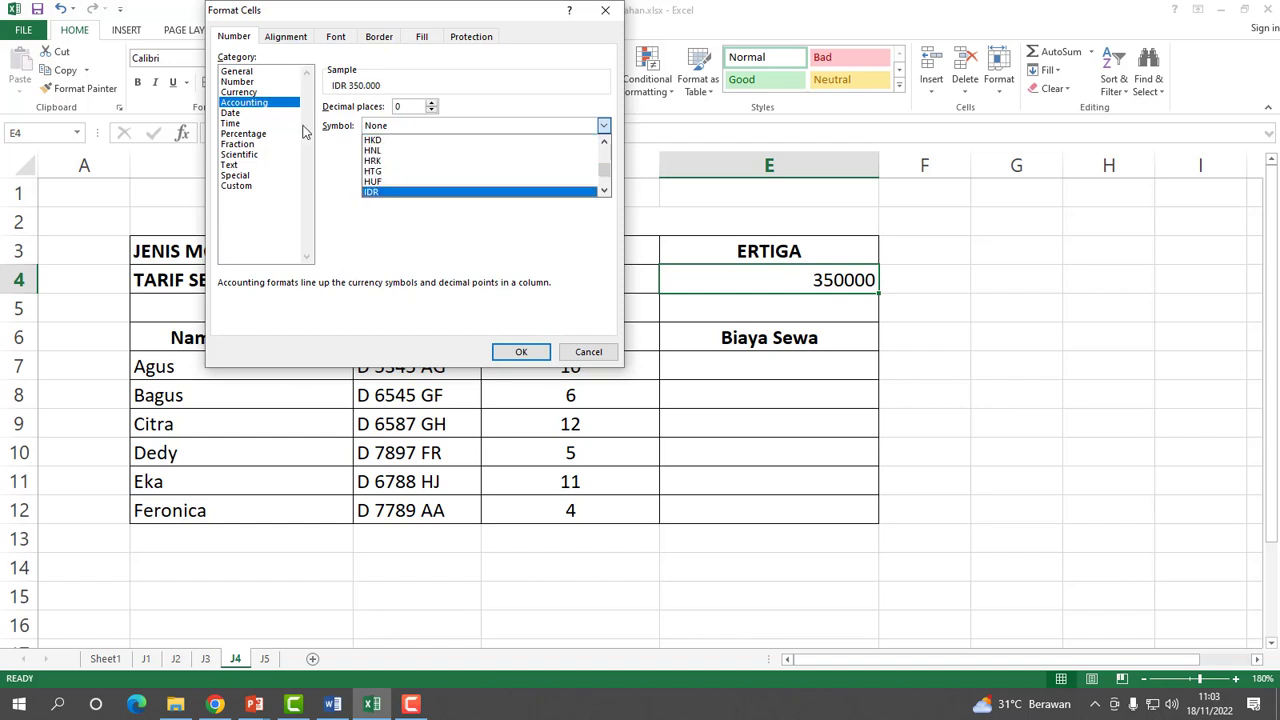
{"action": "left_click", "coordinate": [388, 191]}
{"action": "left_click", "coordinate": [518, 351]}
Format the empty Biaya Sewa cells E7:E12 as Accounting with the IDR symbol.
{"action": "left_click_drag", "start_coordinate": [705, 366], "coordinate": [731, 505]}
{"action": "left_click", "coordinate": [603, 60]}
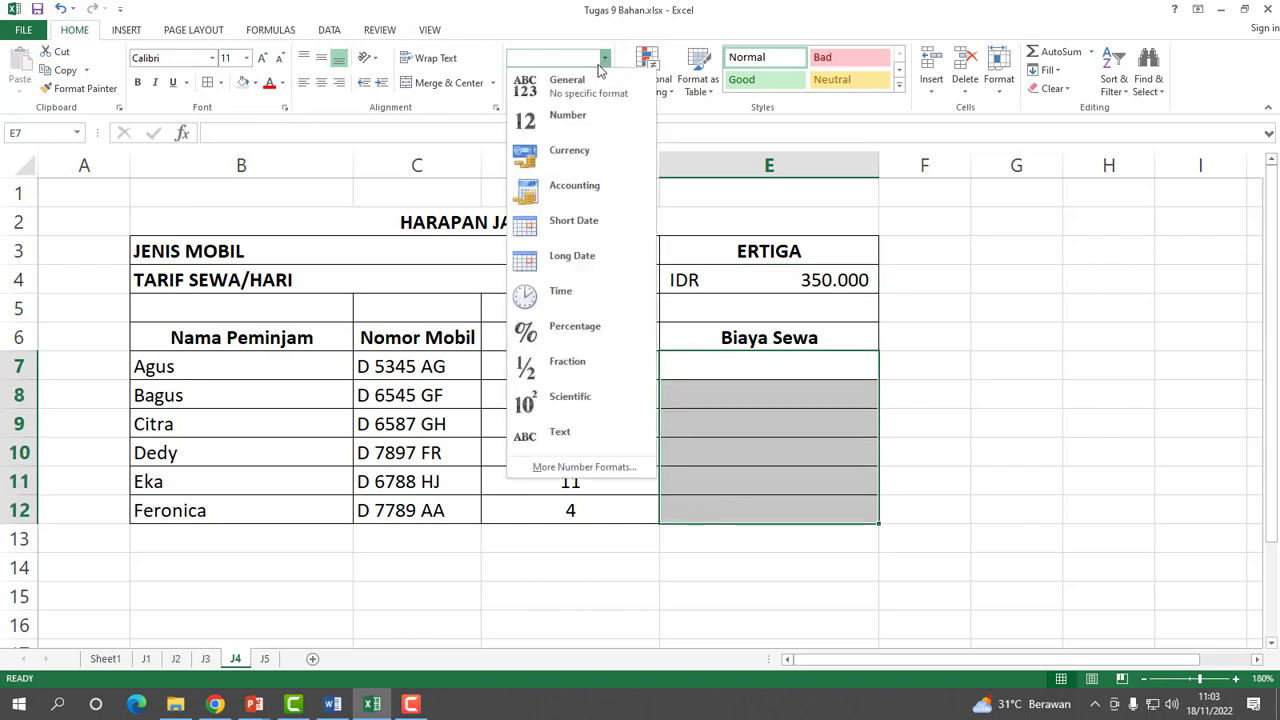
{"action": "left_click", "coordinate": [581, 465]}
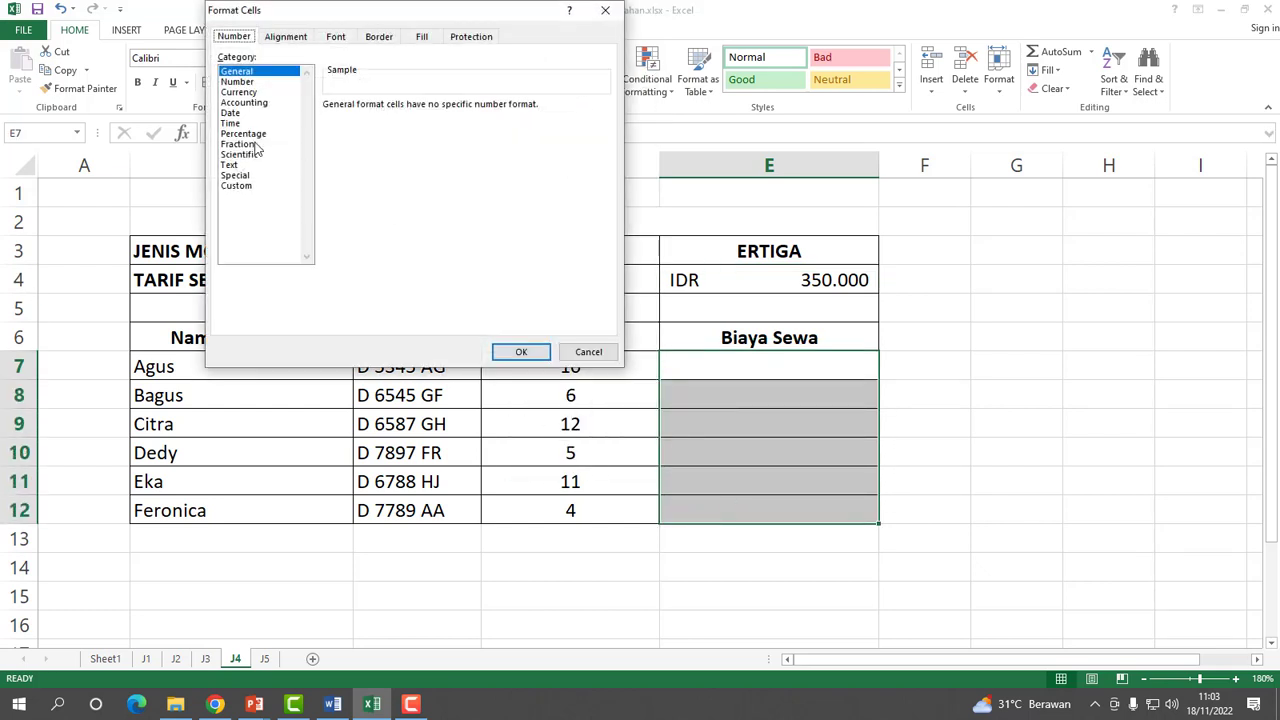
{"action": "left_click", "coordinate": [243, 103]}
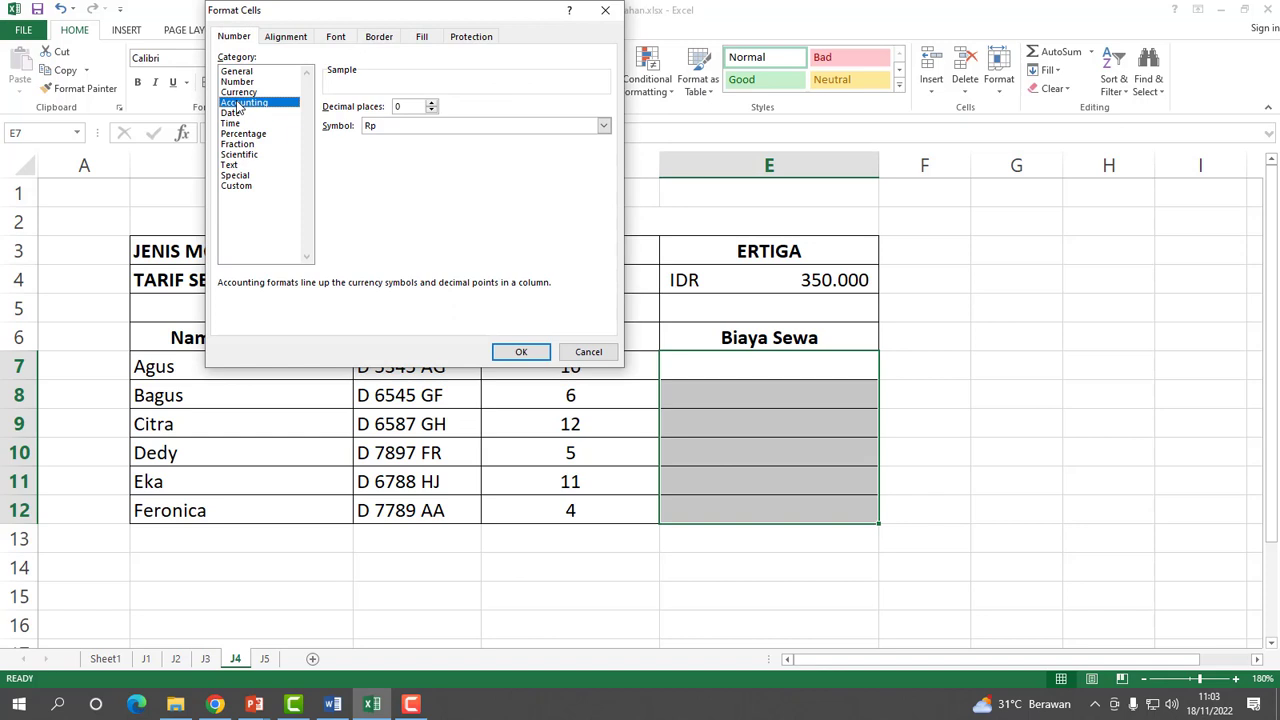
{"action": "left_click", "coordinate": [393, 127]}
{"action": "key", "text": "i"}
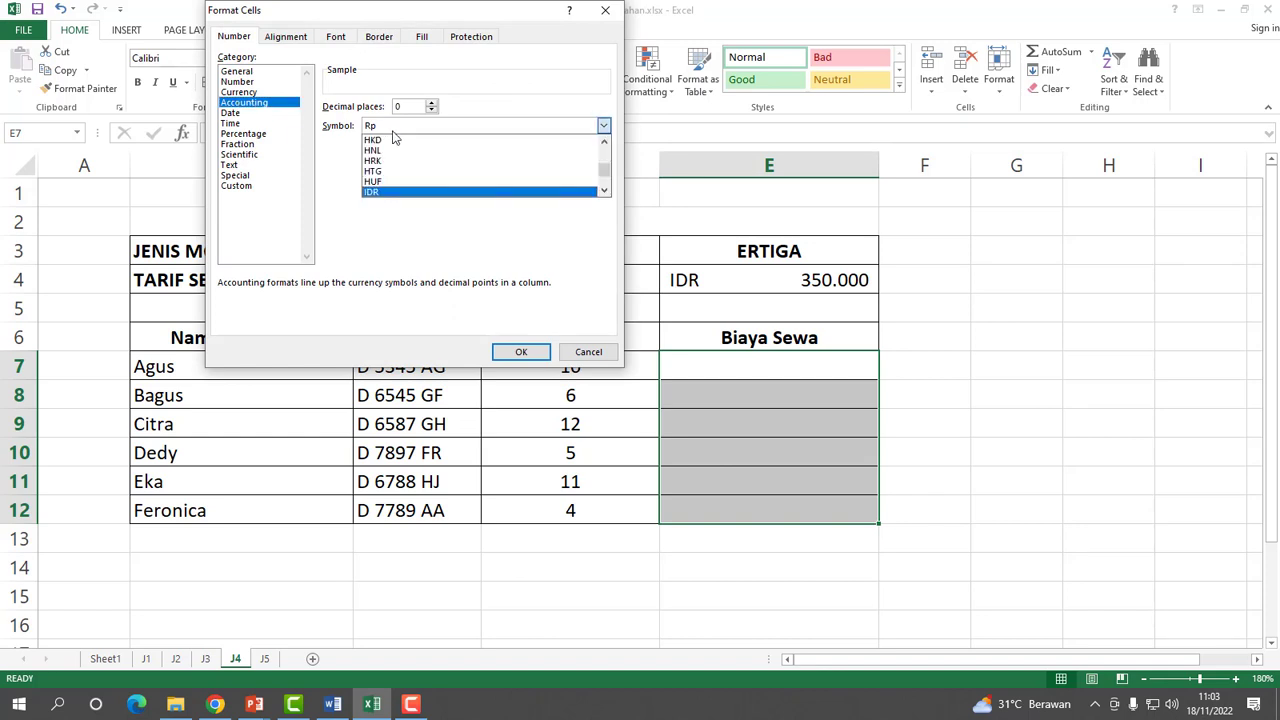
{"action": "left_click", "coordinate": [394, 193]}
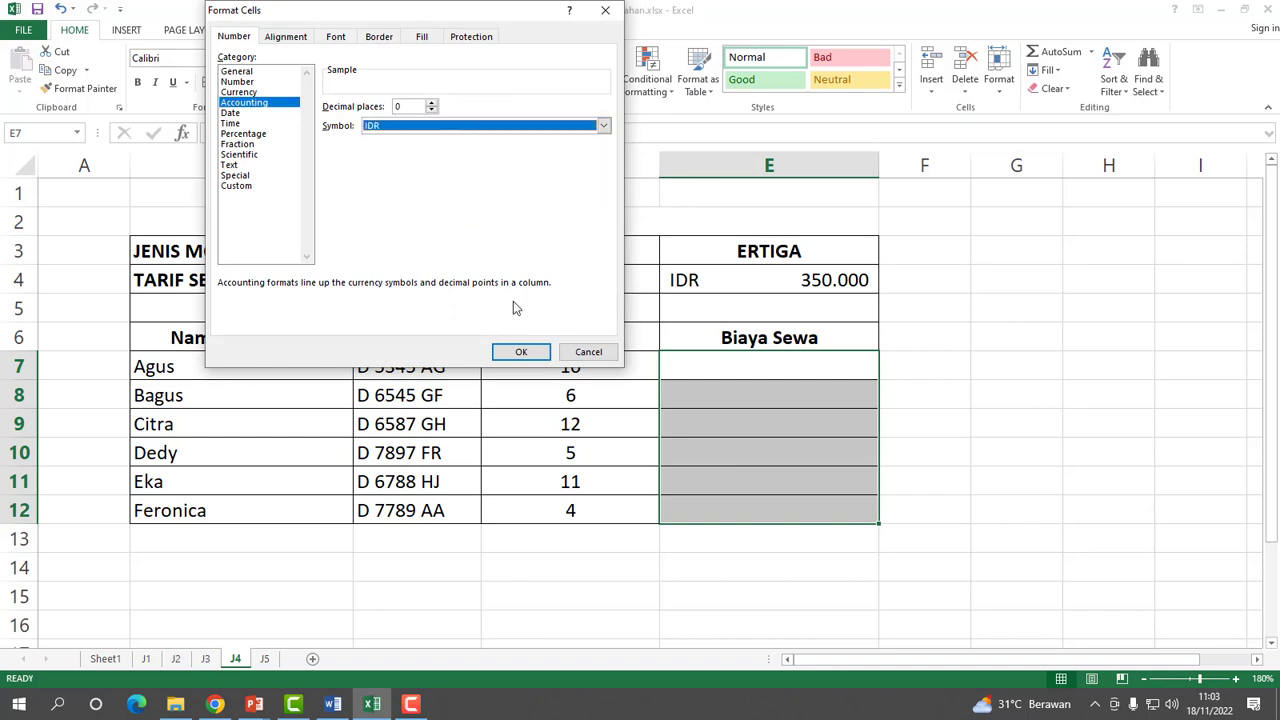
{"action": "left_click", "coordinate": [522, 352]}
Make the daily rental rate in E4 bold.
{"action": "left_click", "coordinate": [939, 366]}
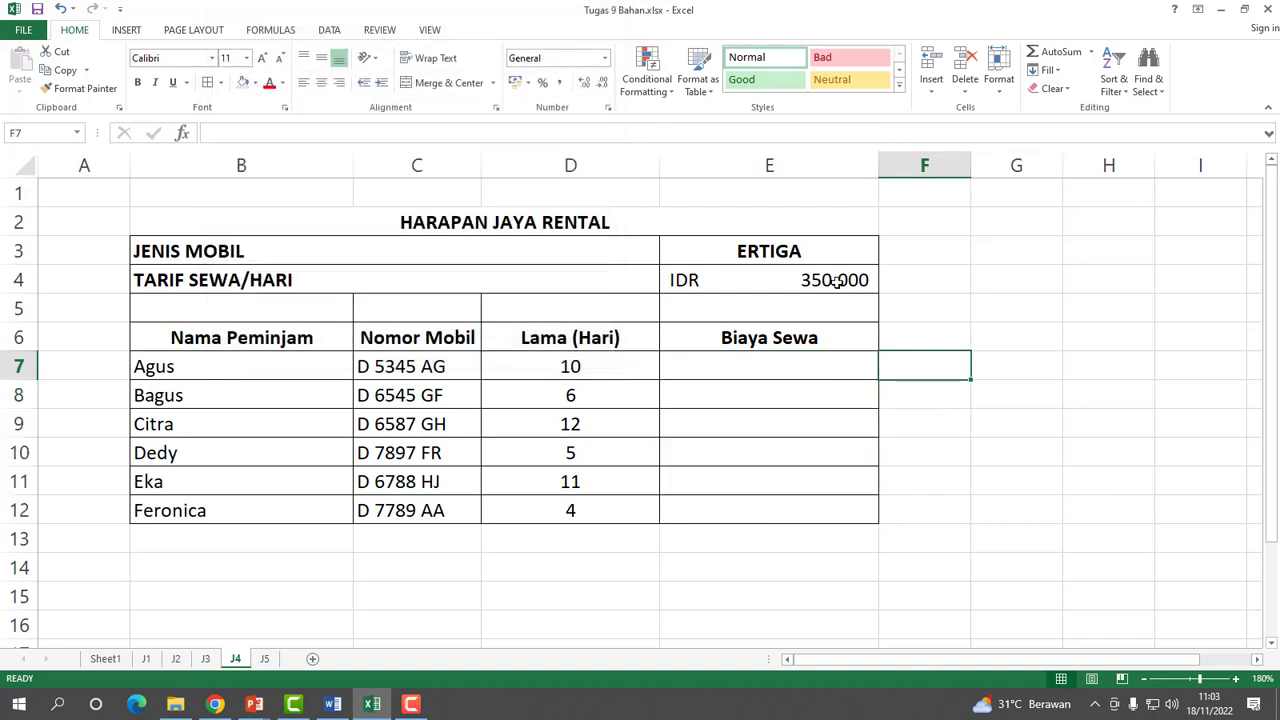
{"action": "left_click", "coordinate": [821, 278]}
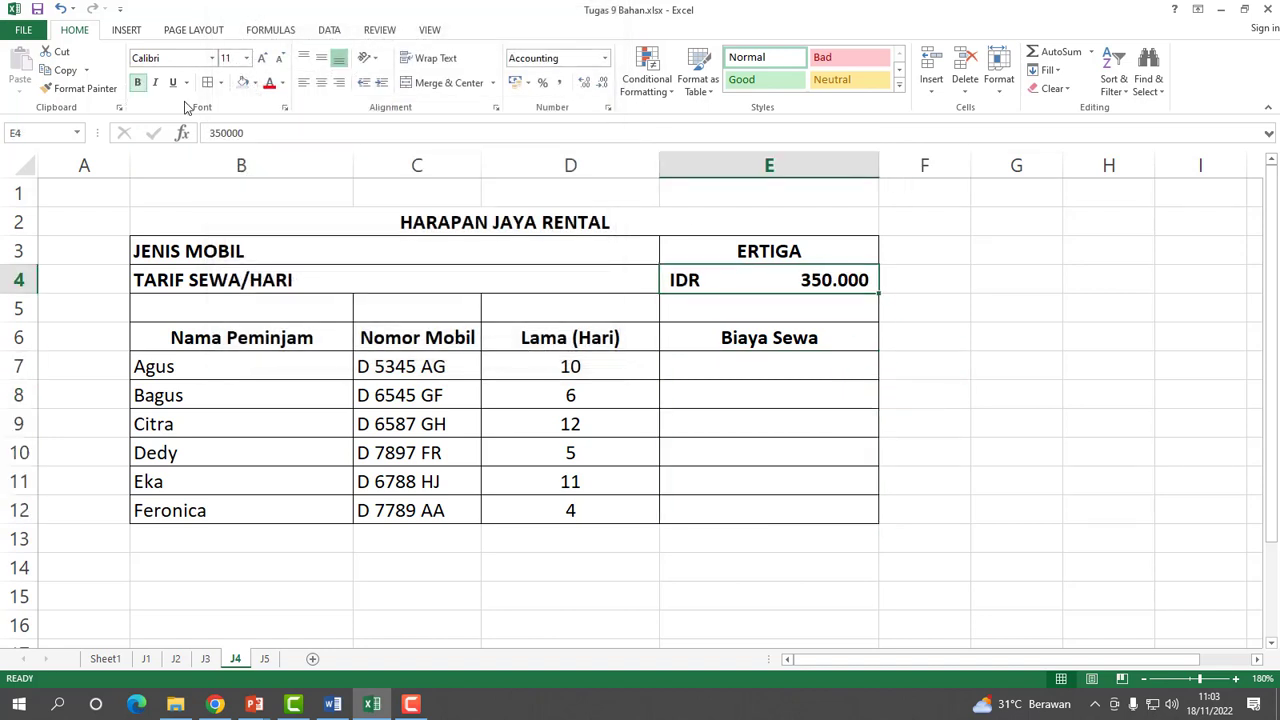
{"action": "left_click", "coordinate": [1045, 365]}
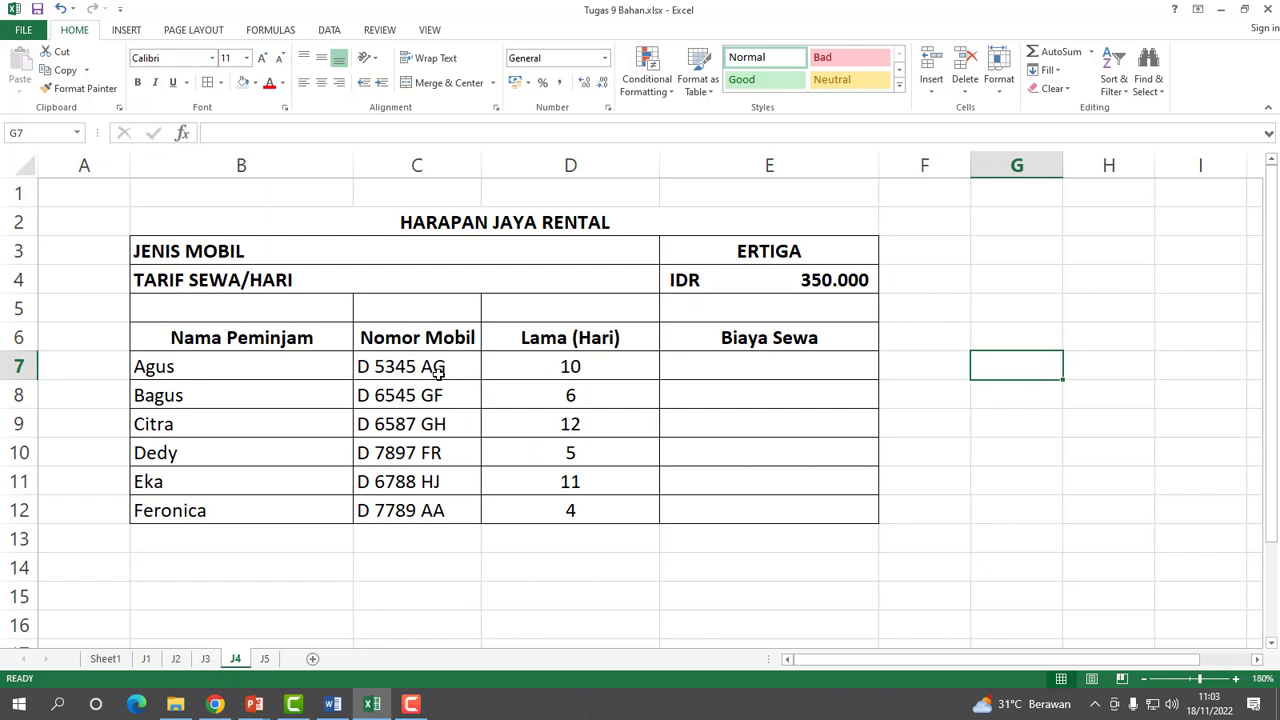
Center the car numbers in C7:C12 and widen column C slightly.
{"action": "left_click_drag", "start_coordinate": [428, 366], "coordinate": [428, 510]}
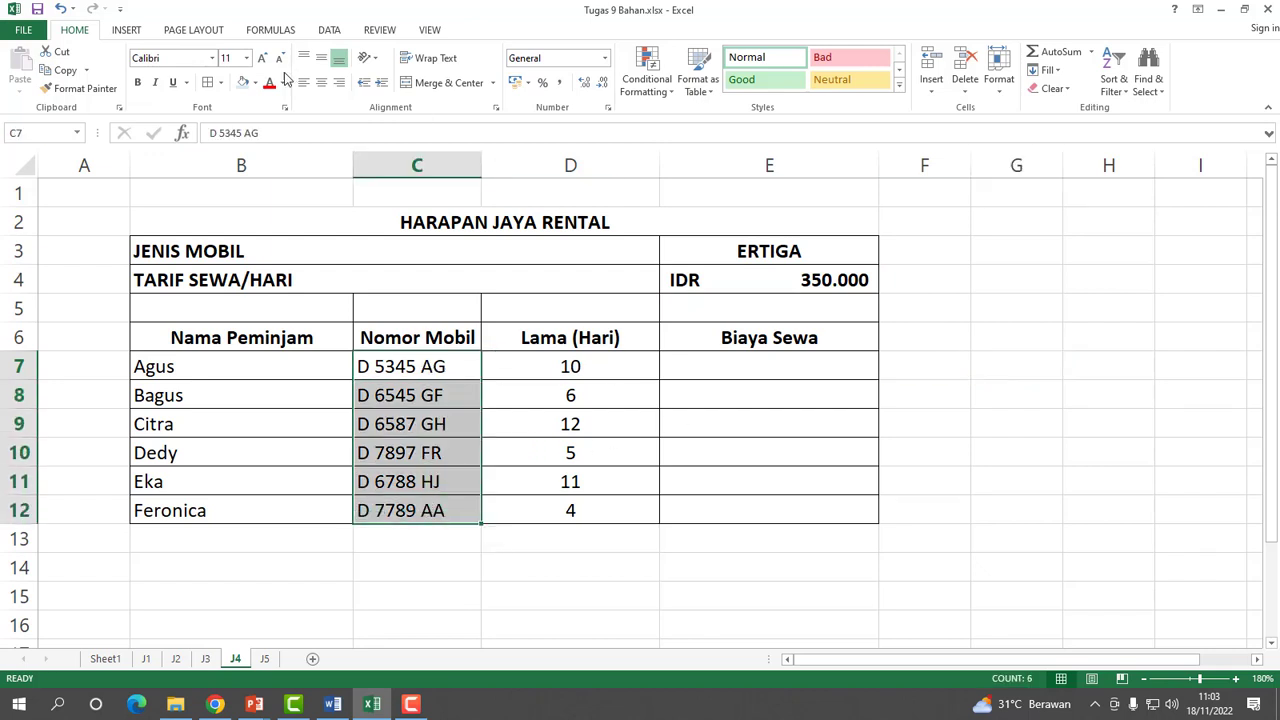
{"action": "left_click", "coordinate": [318, 85]}
{"action": "left_click_drag", "start_coordinate": [481, 160], "coordinate": [504, 160]}
Fill the rental table's header rows B3:E6 with the solid medium blue theme colour.
{"action": "left_click_drag", "start_coordinate": [322, 250], "coordinate": [335, 318]}
{"action": "left_click", "coordinate": [221, 246]}
{"action": "left_click_drag", "start_coordinate": [792, 256], "coordinate": [806, 349]}
{"action": "left_click", "coordinate": [255, 83]}
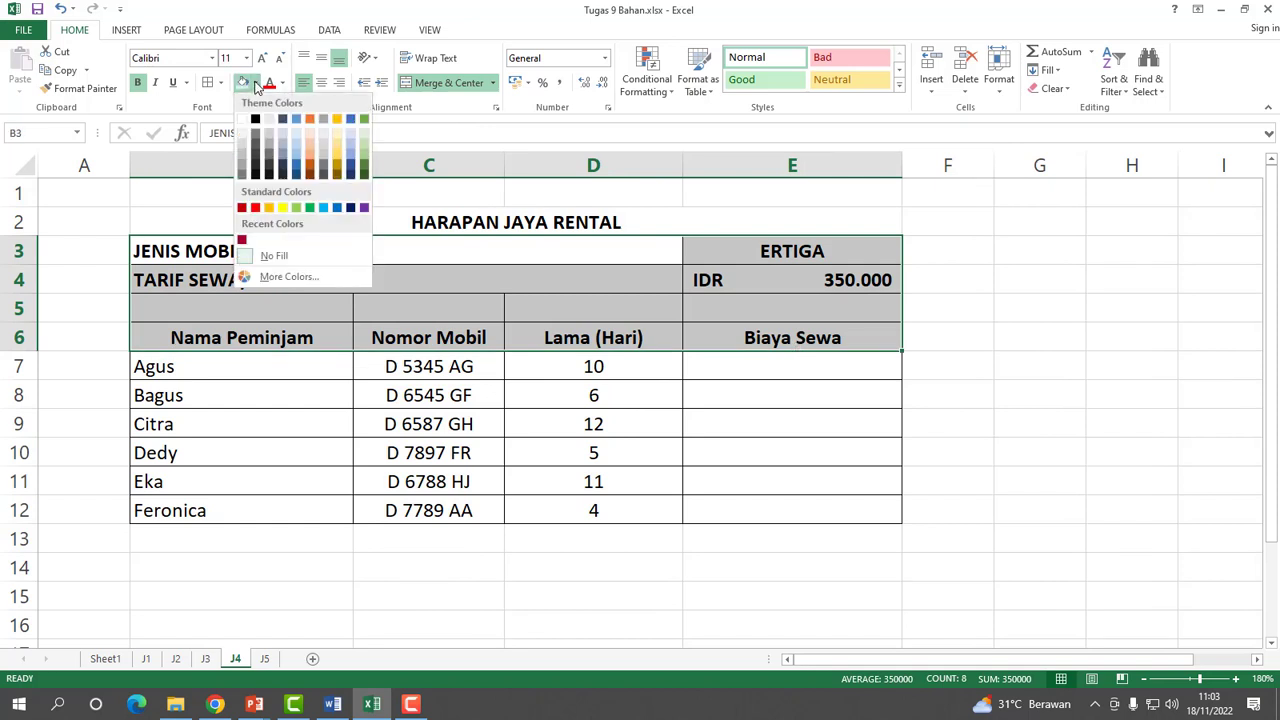
{"action": "left_click", "coordinate": [295, 120]}
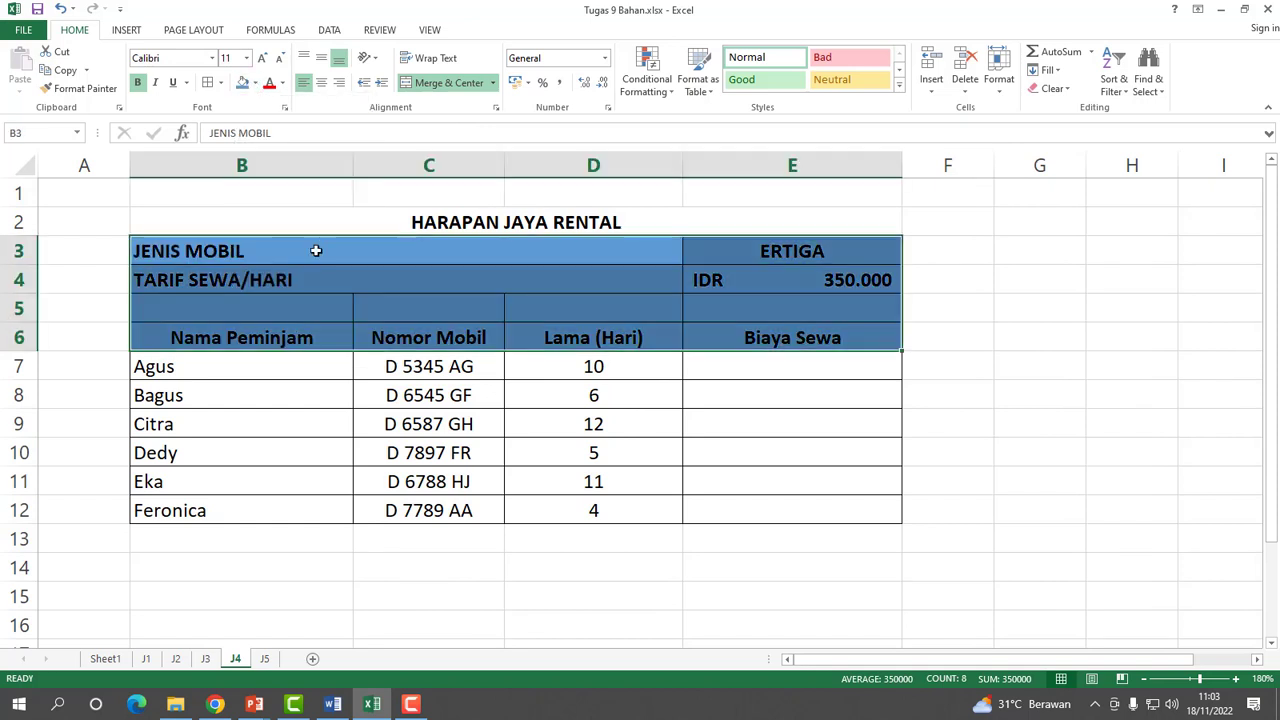
Fill the renter data cells B7:D12 with a lighter shade of the same blue theme colour.
{"action": "left_click_drag", "start_coordinate": [165, 368], "coordinate": [590, 512]}
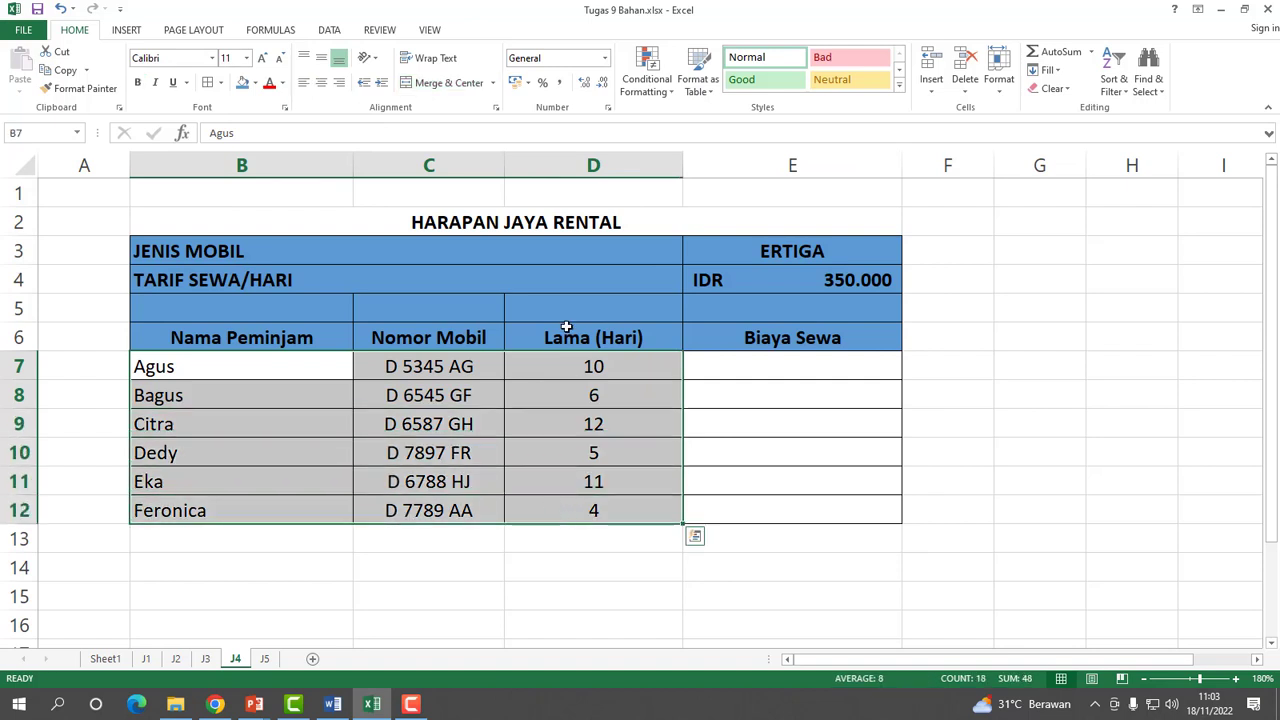
{"action": "left_click", "coordinate": [255, 83]}
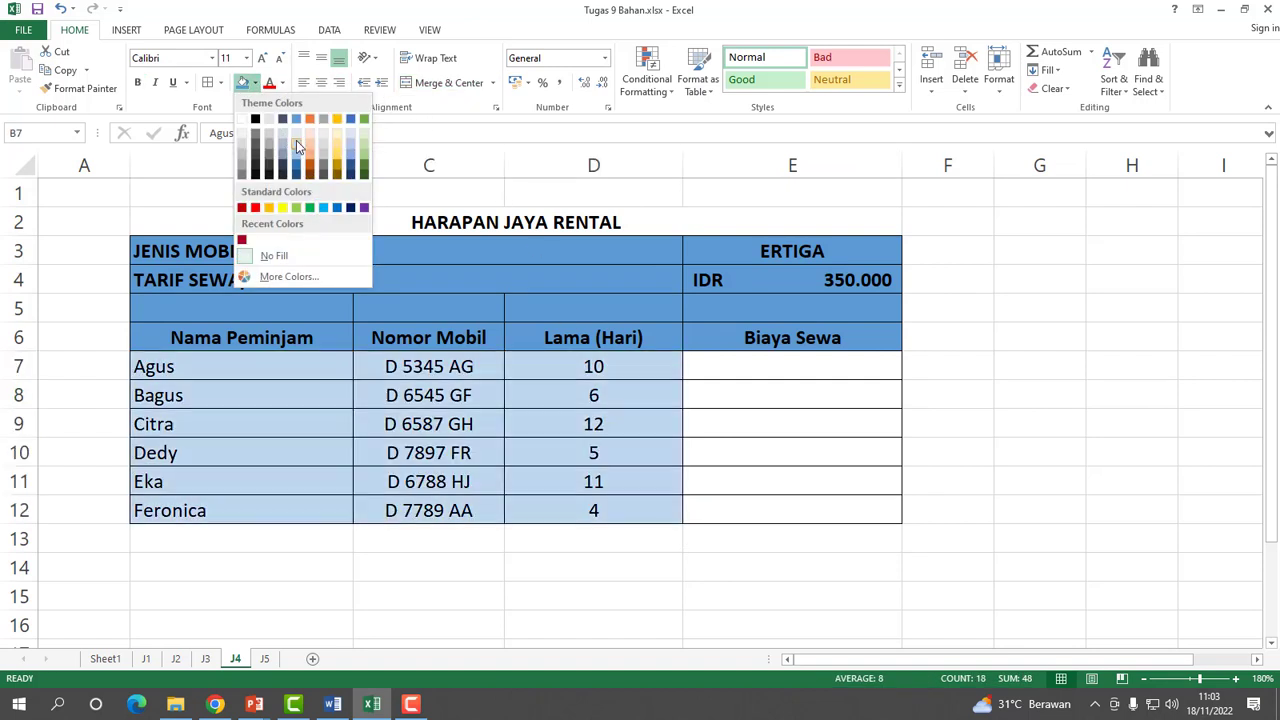
{"action": "left_click", "coordinate": [296, 140]}
{"action": "left_click", "coordinate": [1004, 354]}
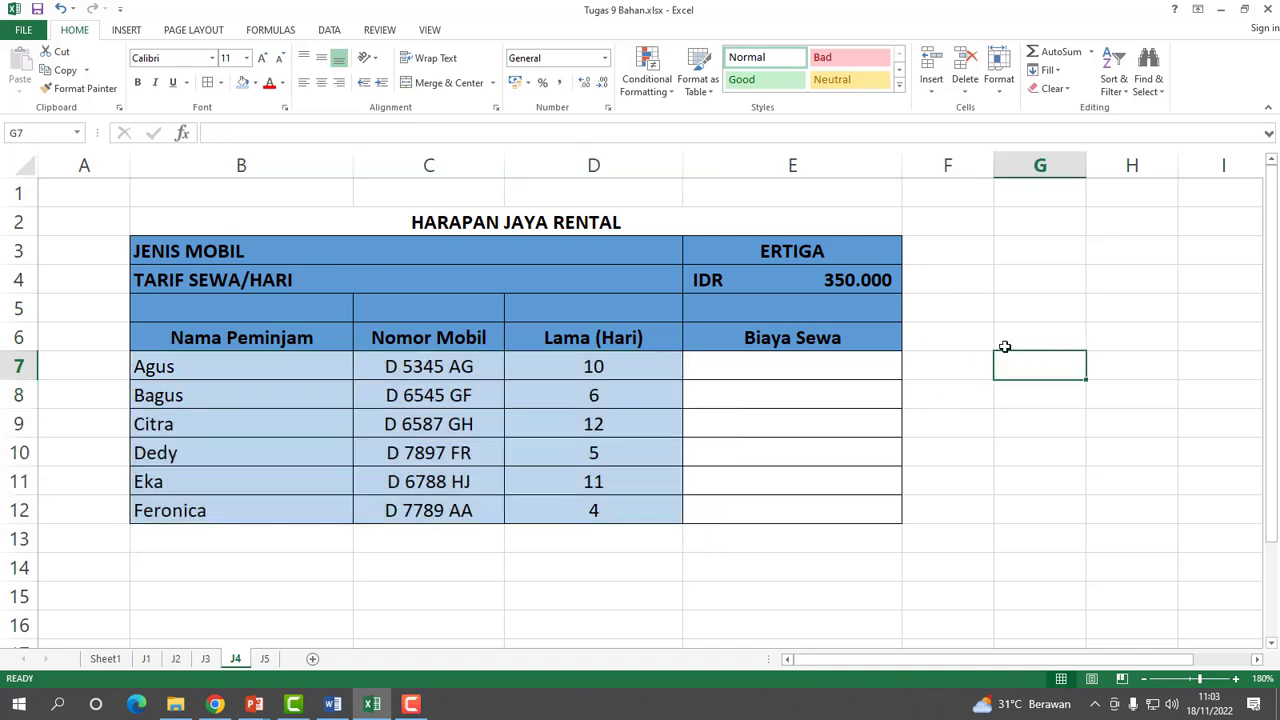
Examine the daily rental rate in E4 and the rental duration in D7 as the inputs for the Biaya Sewa calculation.
{"action": "left_click", "coordinate": [1036, 276]}
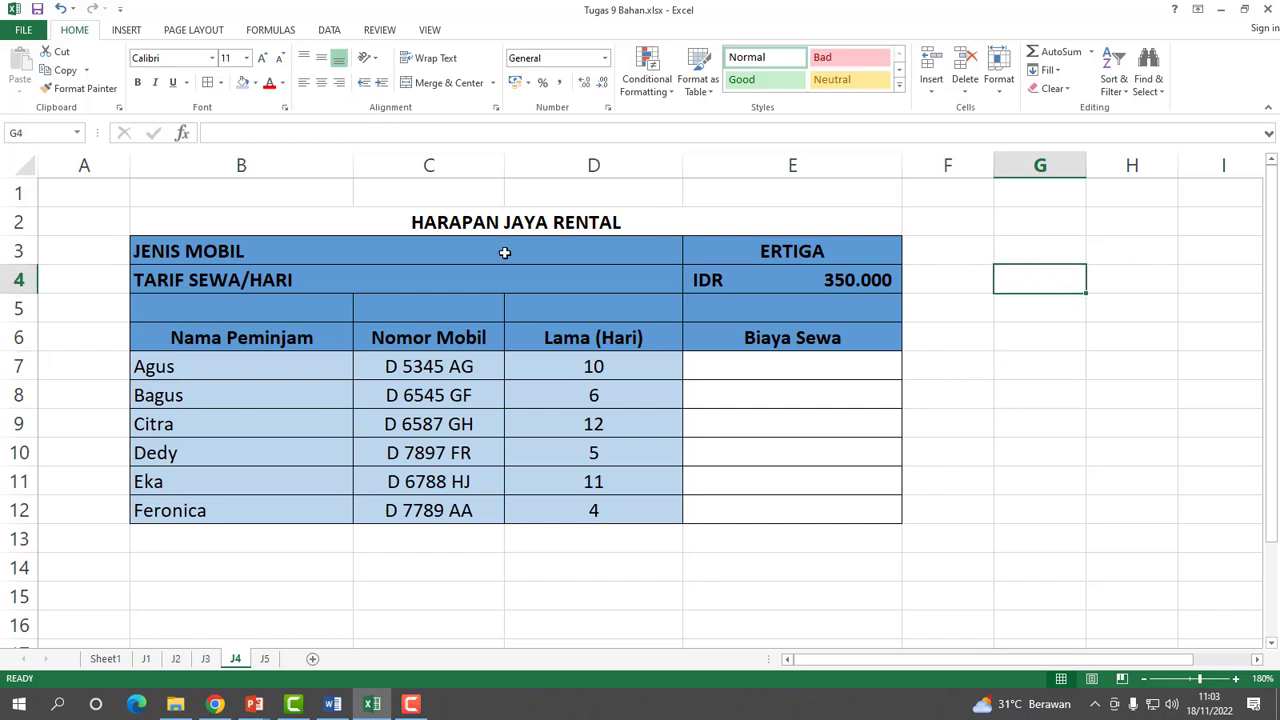
{"action": "left_click", "coordinate": [429, 257]}
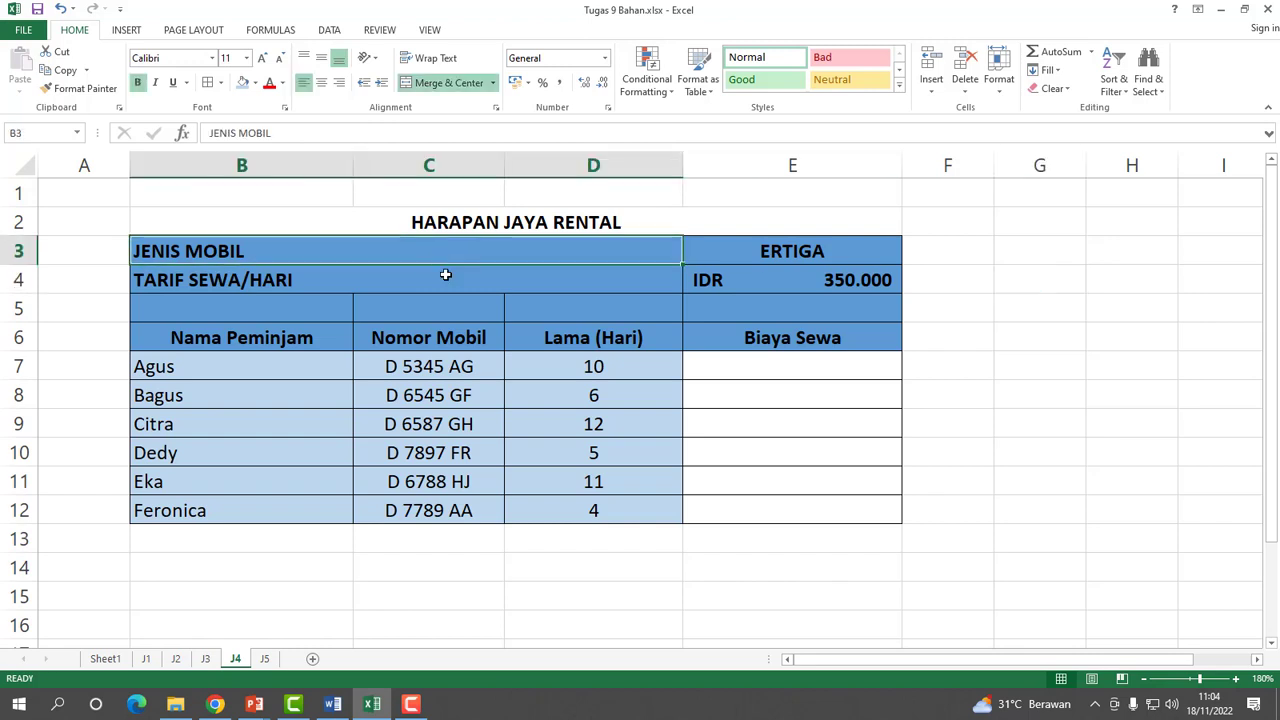
{"action": "left_click", "coordinate": [446, 279]}
{"action": "left_click", "coordinate": [749, 277]}
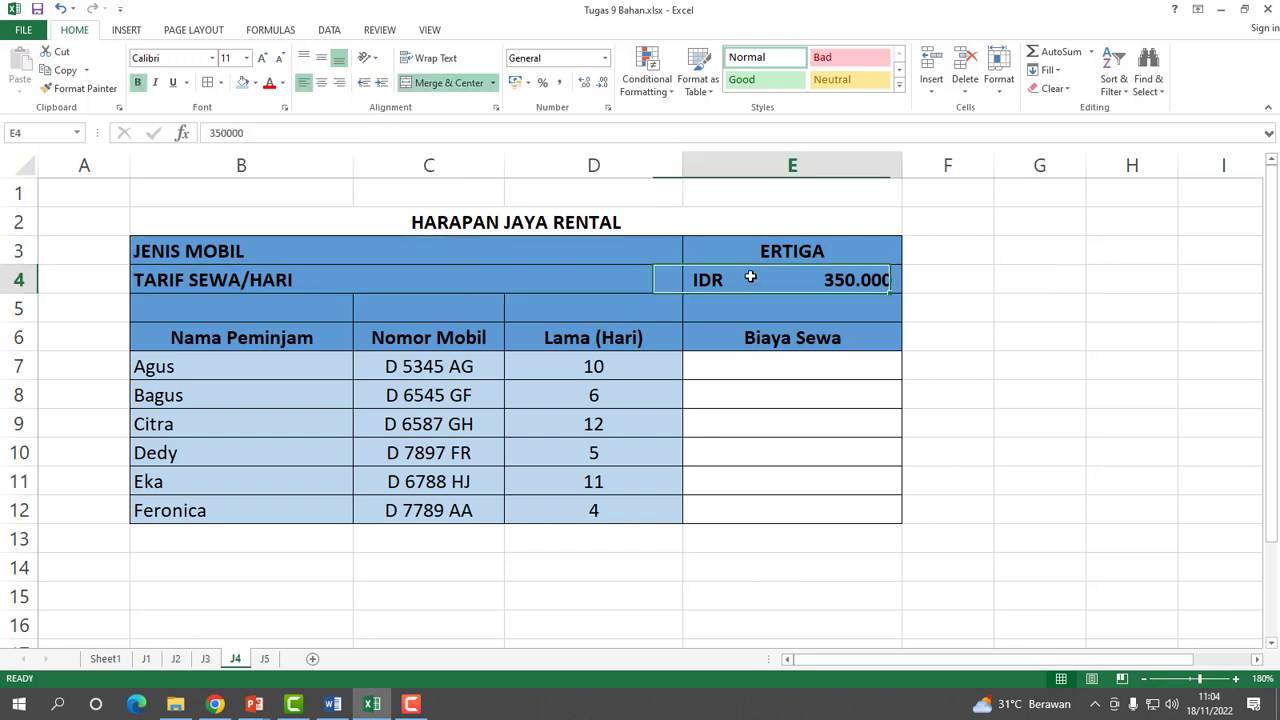
{"action": "left_click", "coordinate": [754, 370]}
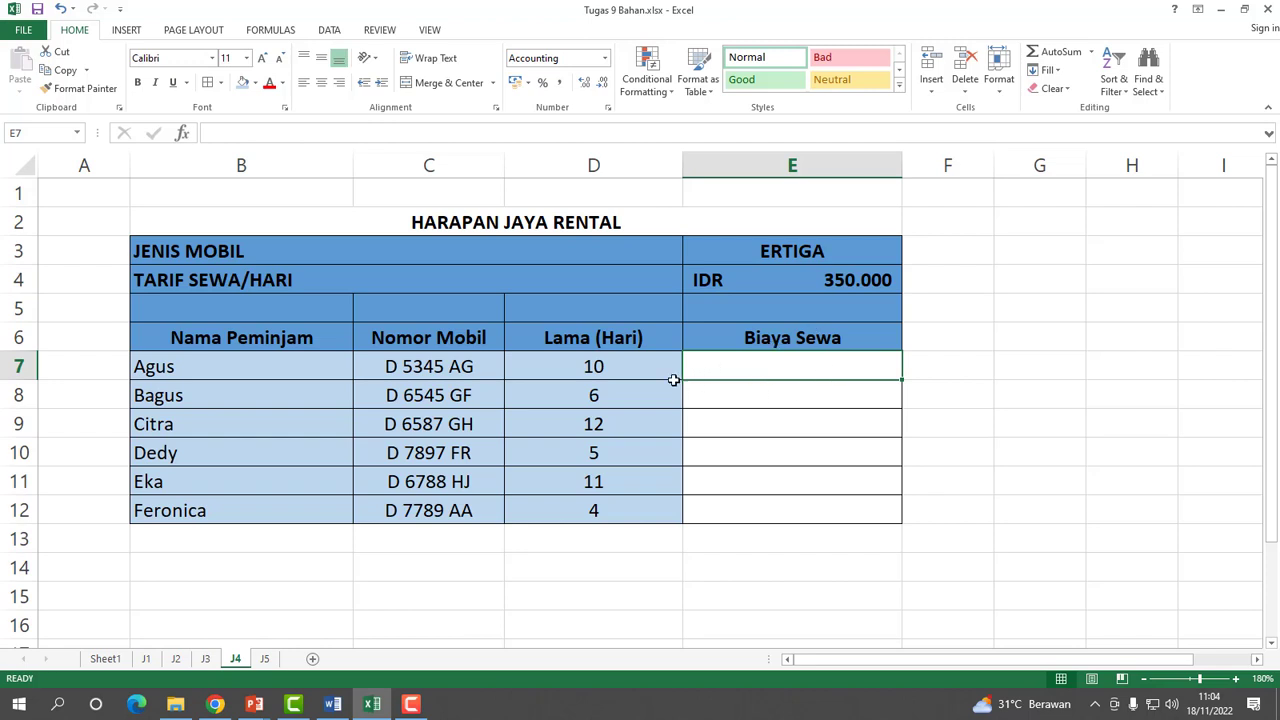
{"action": "left_click", "coordinate": [787, 280]}
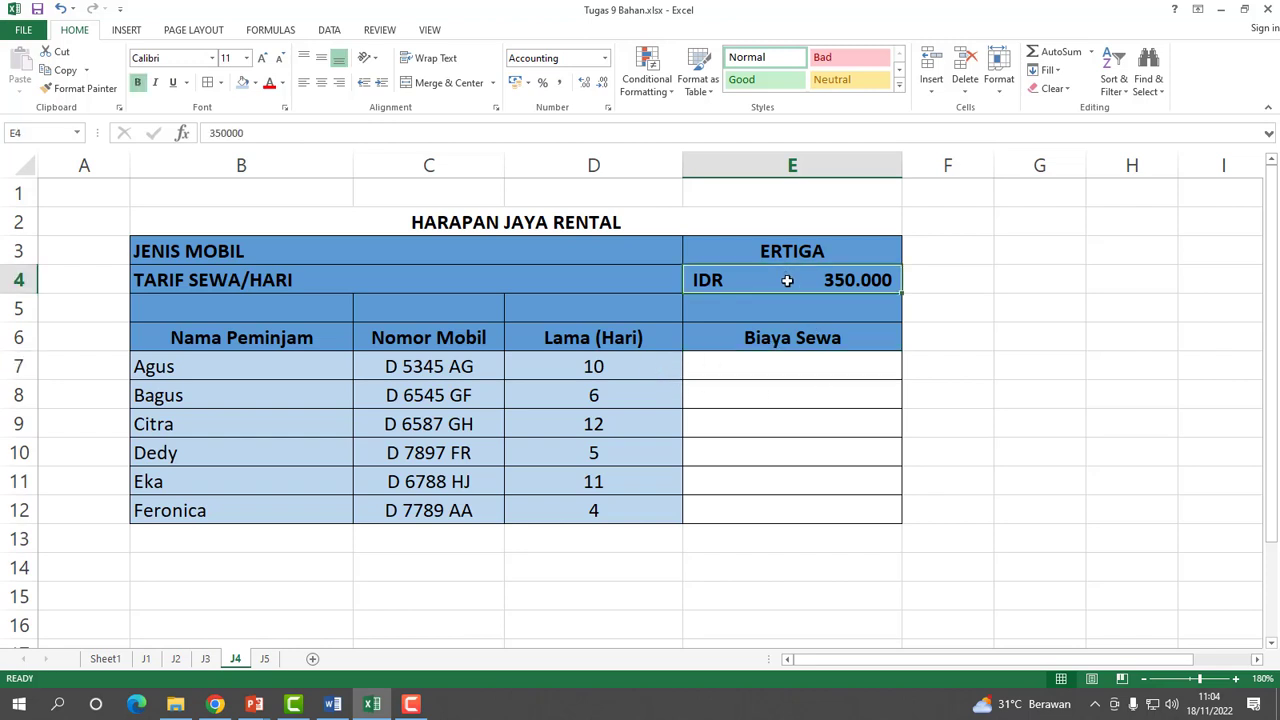
{"action": "key", "text": "ctrl+c"}
{"action": "left_click", "coordinate": [594, 366]}
{"action": "left_click", "coordinate": [752, 280]}
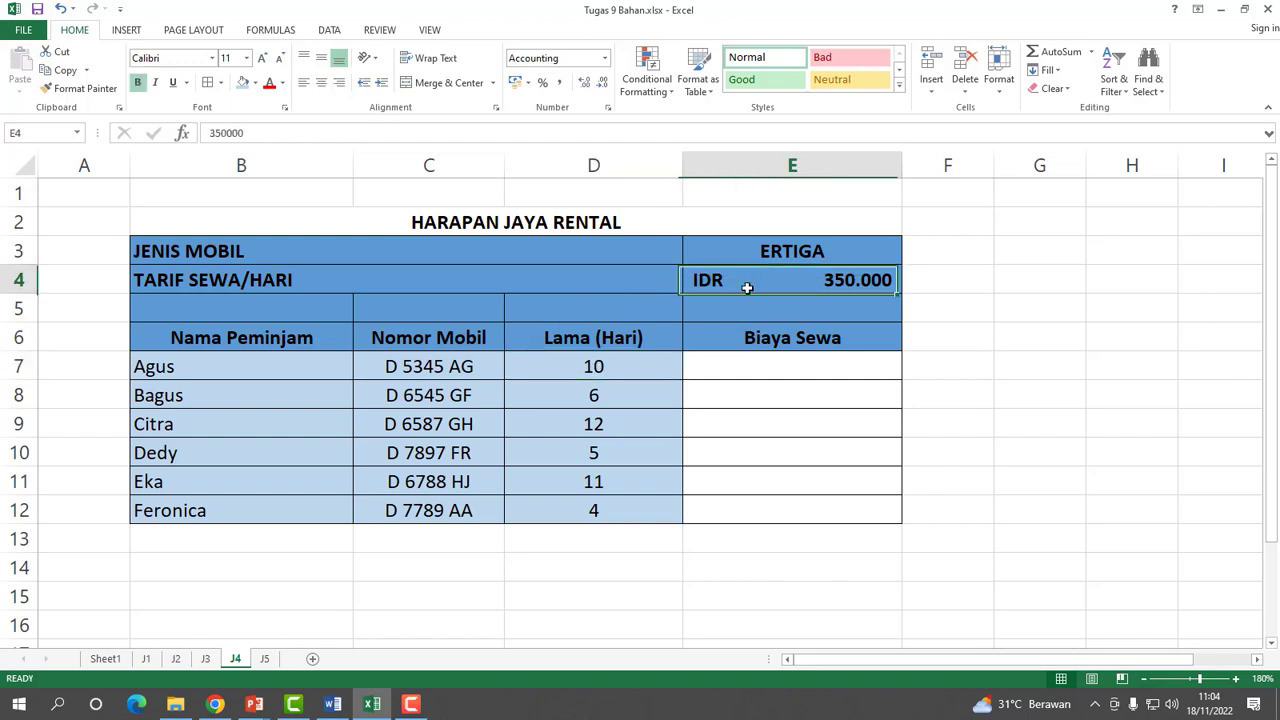
{"action": "left_click", "coordinate": [612, 376]}
{"action": "left_click", "coordinate": [748, 280]}
{"action": "left_click", "coordinate": [594, 366]}
{"action": "left_click", "coordinate": [738, 282]}
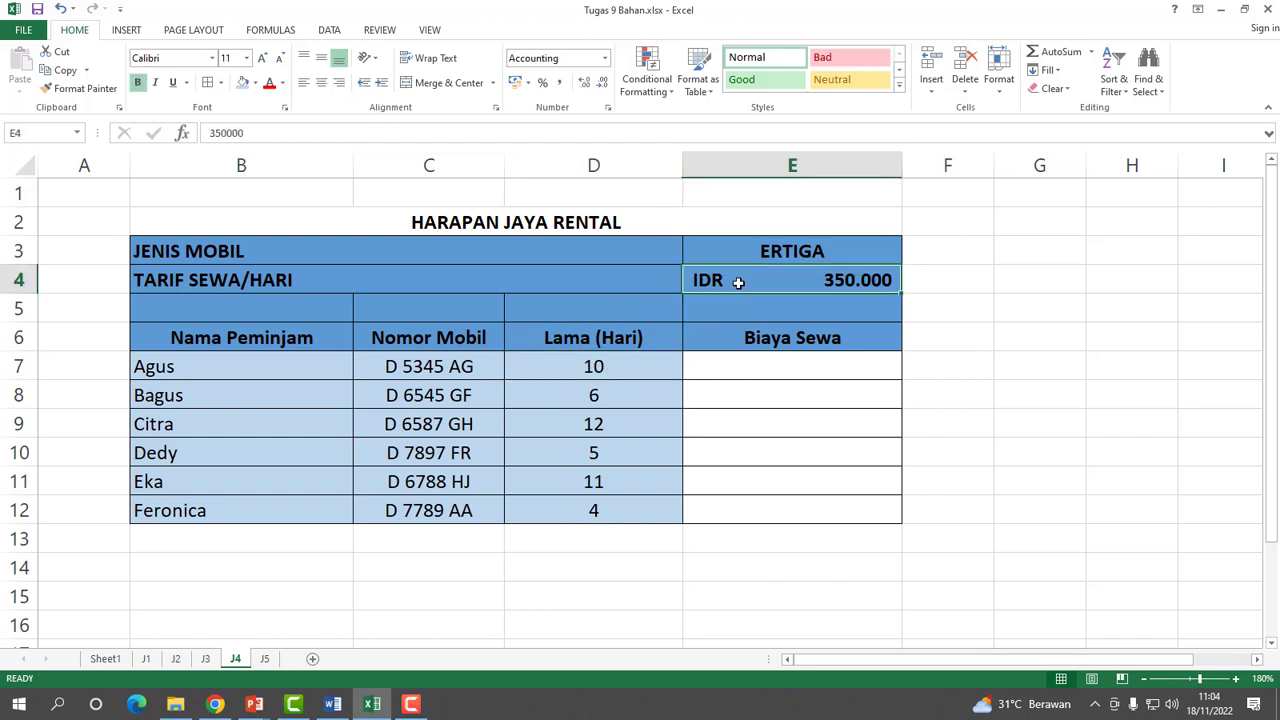
{"action": "left_click", "coordinate": [606, 371]}
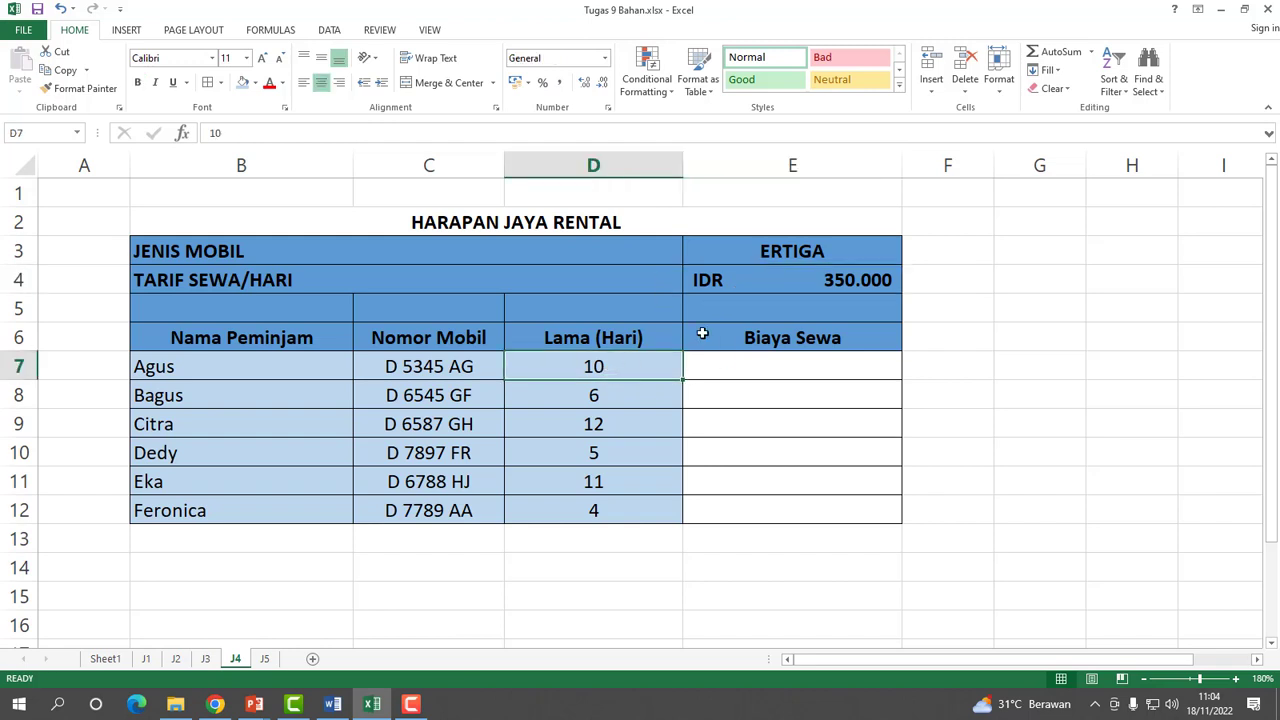
{"action": "left_click", "coordinate": [760, 276]}
{"action": "left_click", "coordinate": [639, 366]}
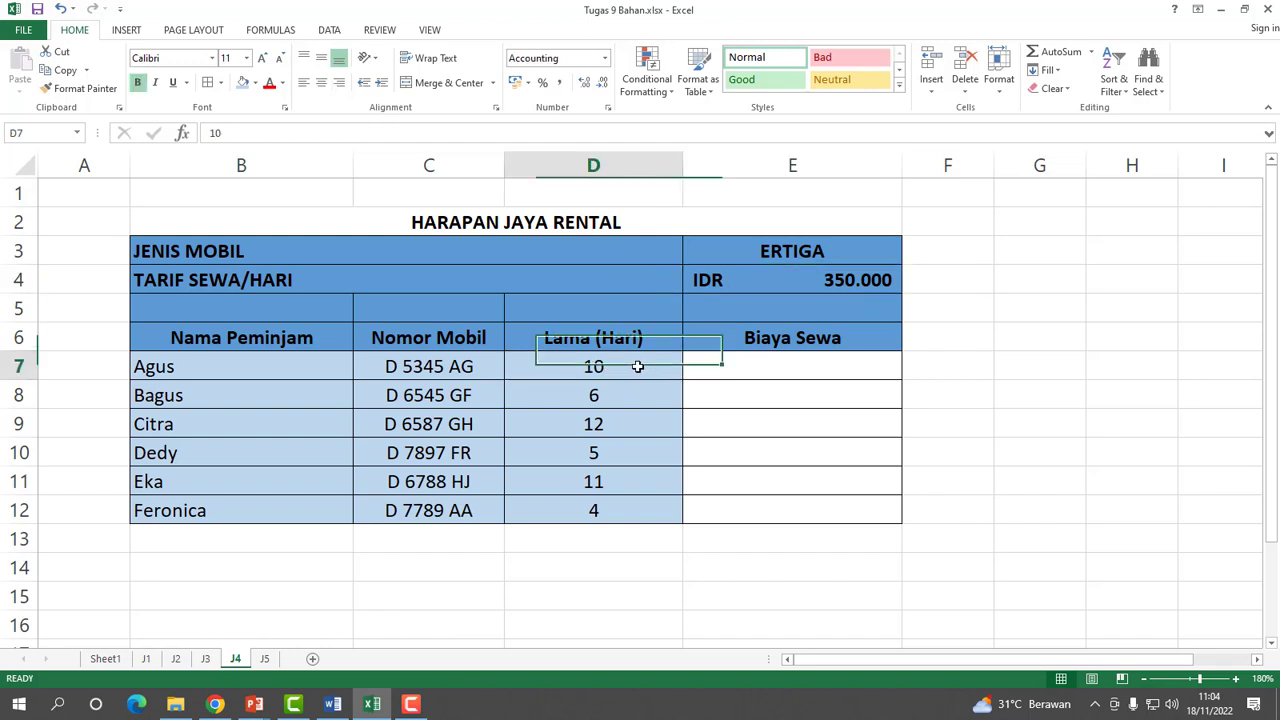
{"action": "left_click", "coordinate": [727, 282]}
{"action": "left_click", "coordinate": [615, 373]}
{"action": "left_click", "coordinate": [748, 279]}
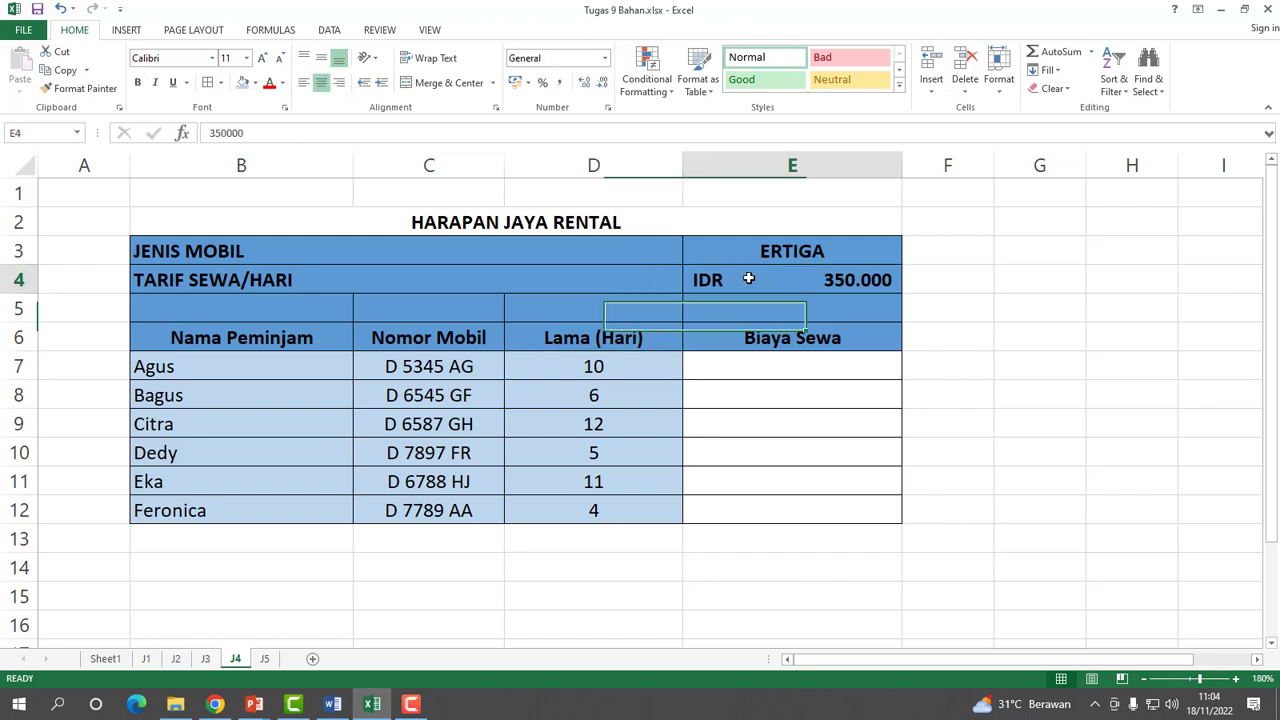
{"action": "left_click", "coordinate": [617, 368]}
{"action": "left_click", "coordinate": [795, 272]}
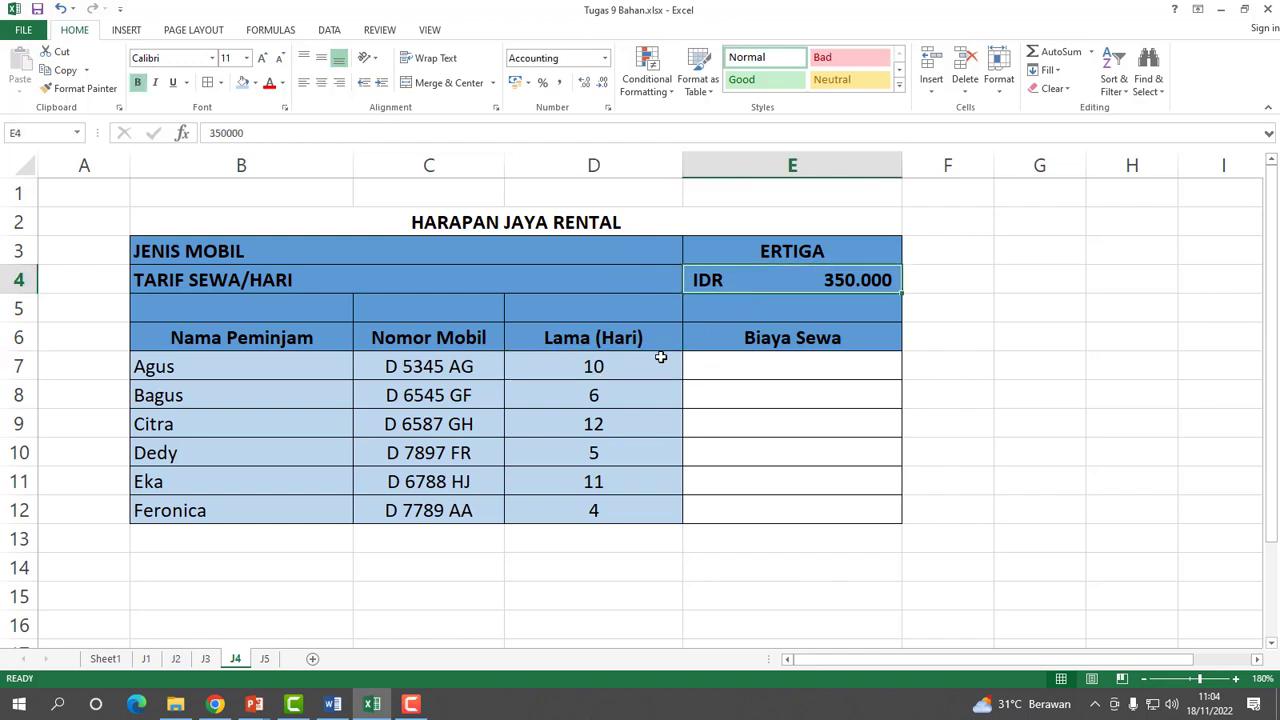
{"action": "left_click", "coordinate": [632, 366]}
{"action": "left_click", "coordinate": [760, 280]}
Calculate the first renter's Biaya Sewa in E7 with the formula =D7*E4.
{"action": "left_click", "coordinate": [739, 367]}
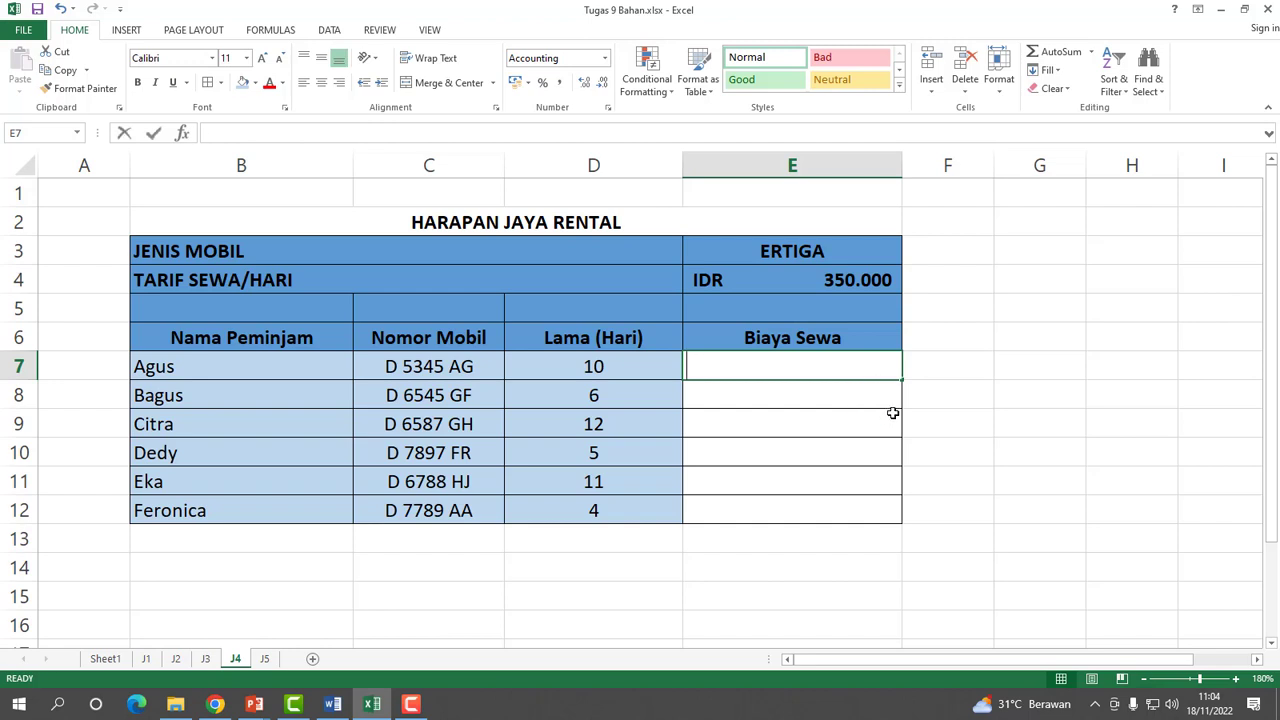
{"action": "type", "text": "="}
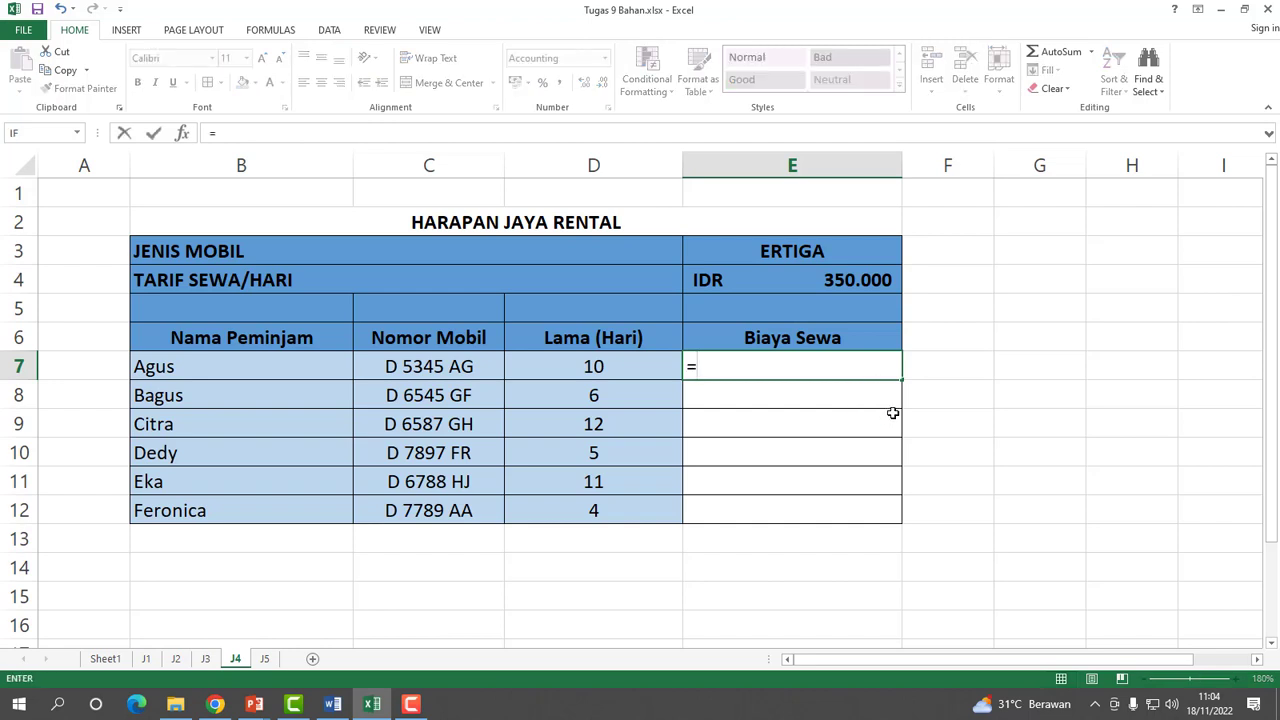
{"action": "left_click", "coordinate": [576, 373]}
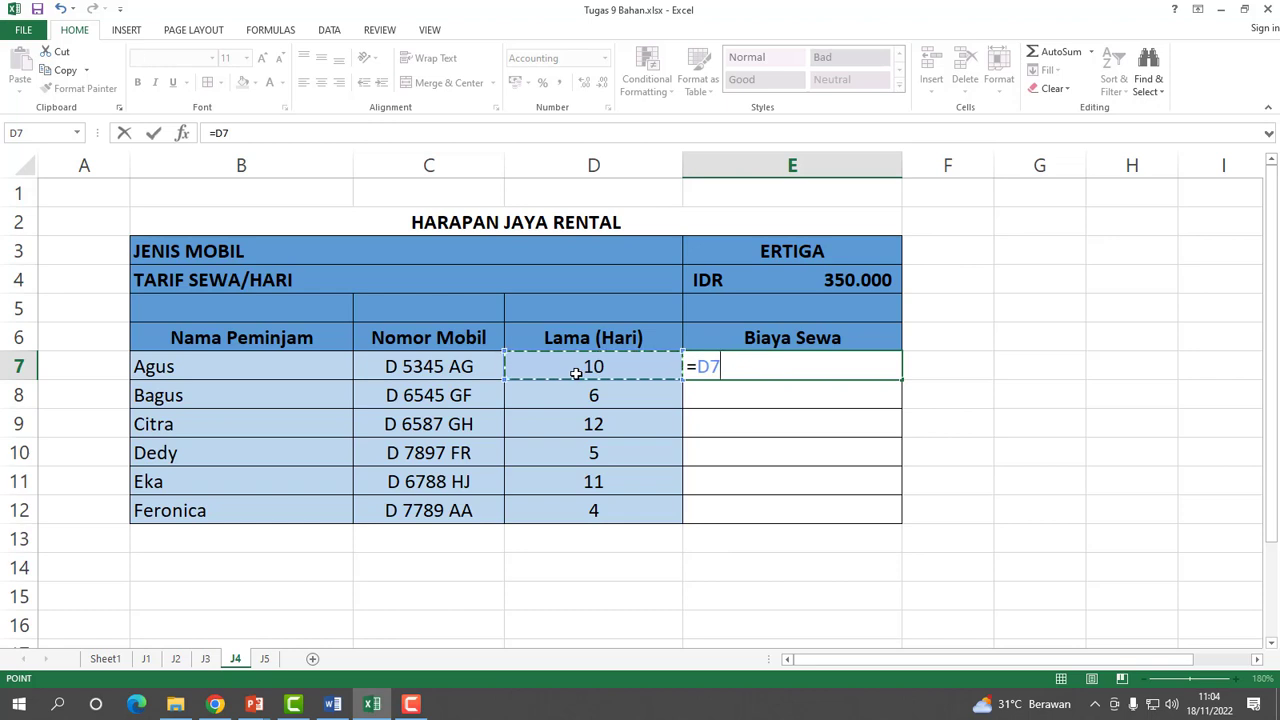
{"action": "type", "text": "*"}
{"action": "left_click", "coordinate": [763, 281]}
{"action": "key", "text": "Return"}
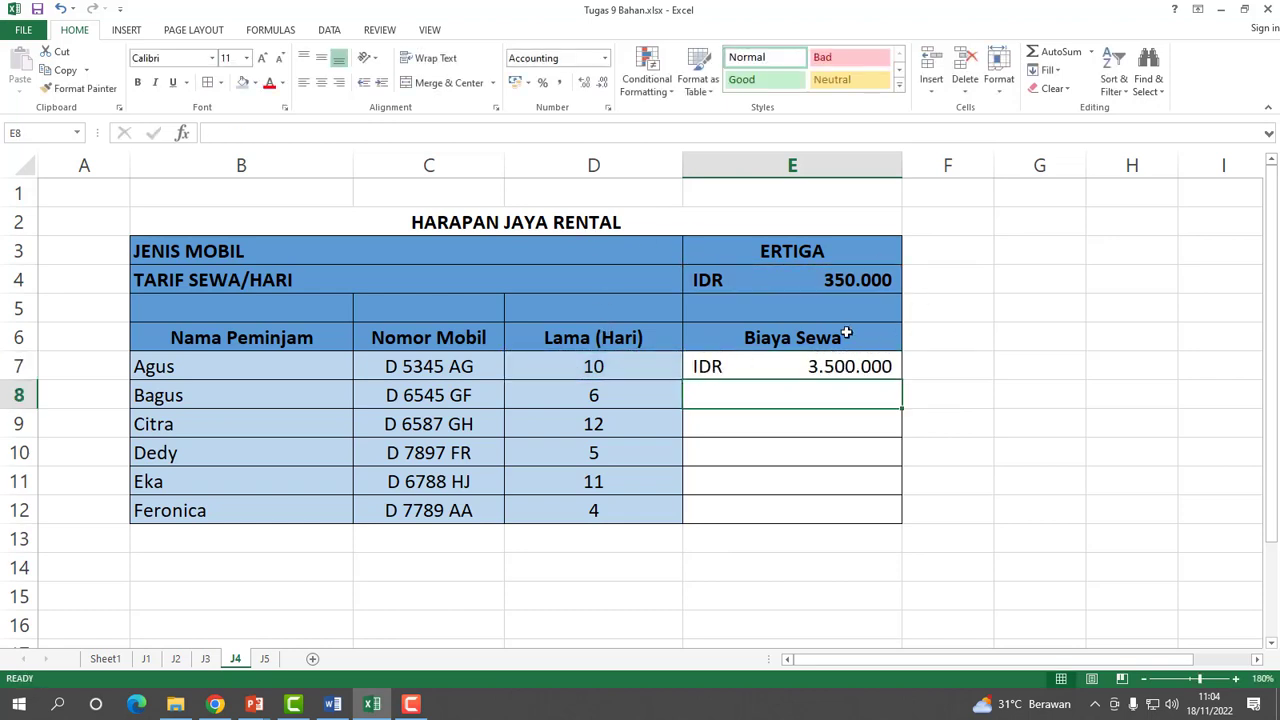
Try filling the relative E7 formula down to E12, and undo the fill.
{"action": "left_click", "coordinate": [800, 366]}
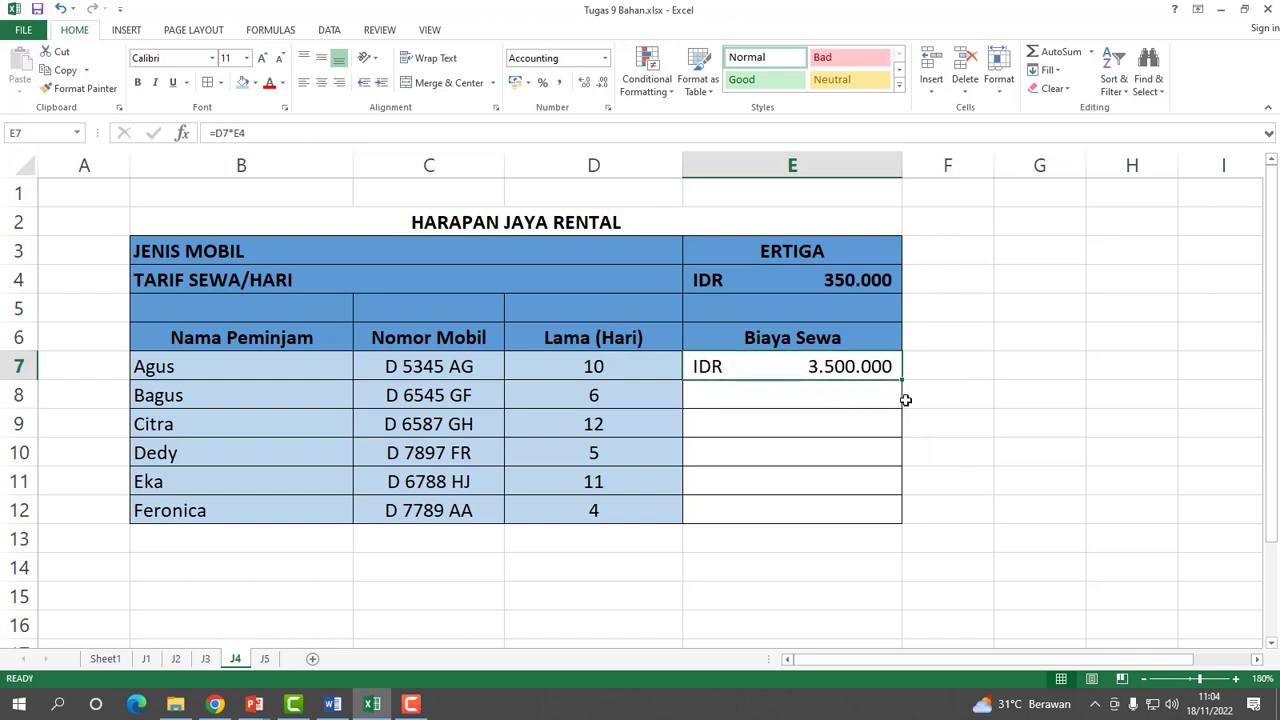
{"action": "left_click_drag", "start_coordinate": [902, 381], "coordinate": [908, 522]}
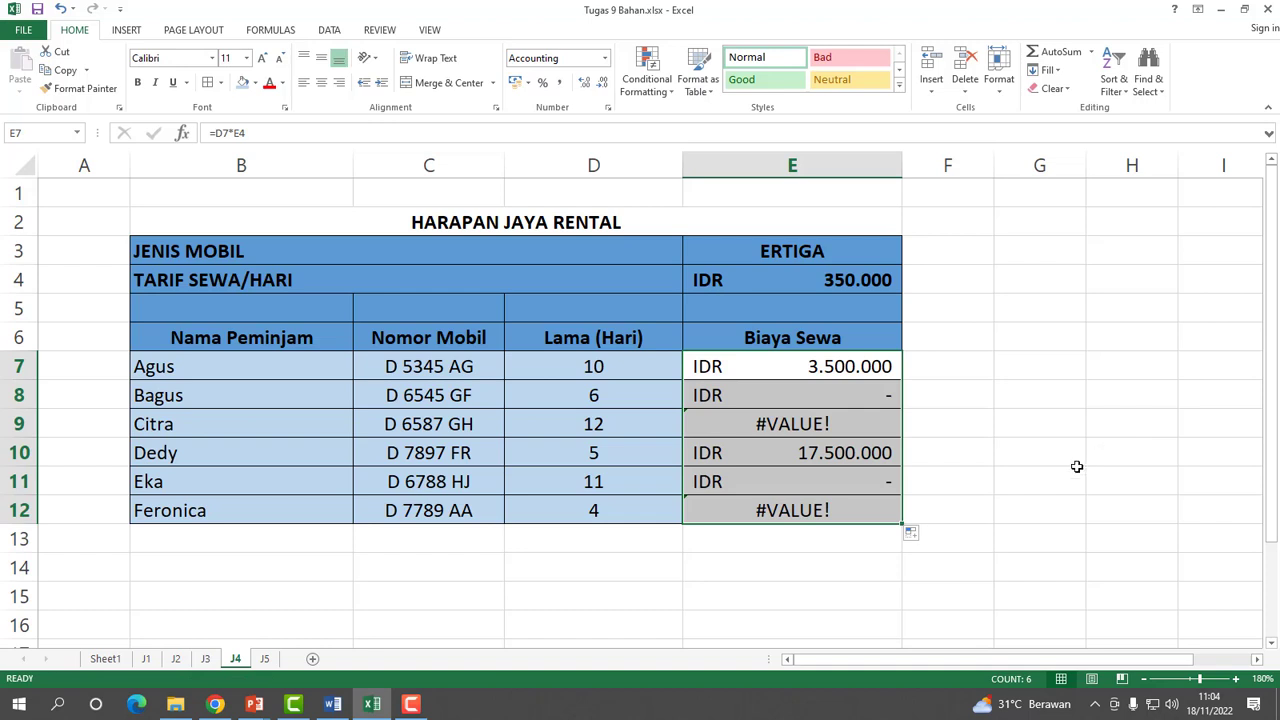
{"action": "left_click", "coordinate": [60, 9]}
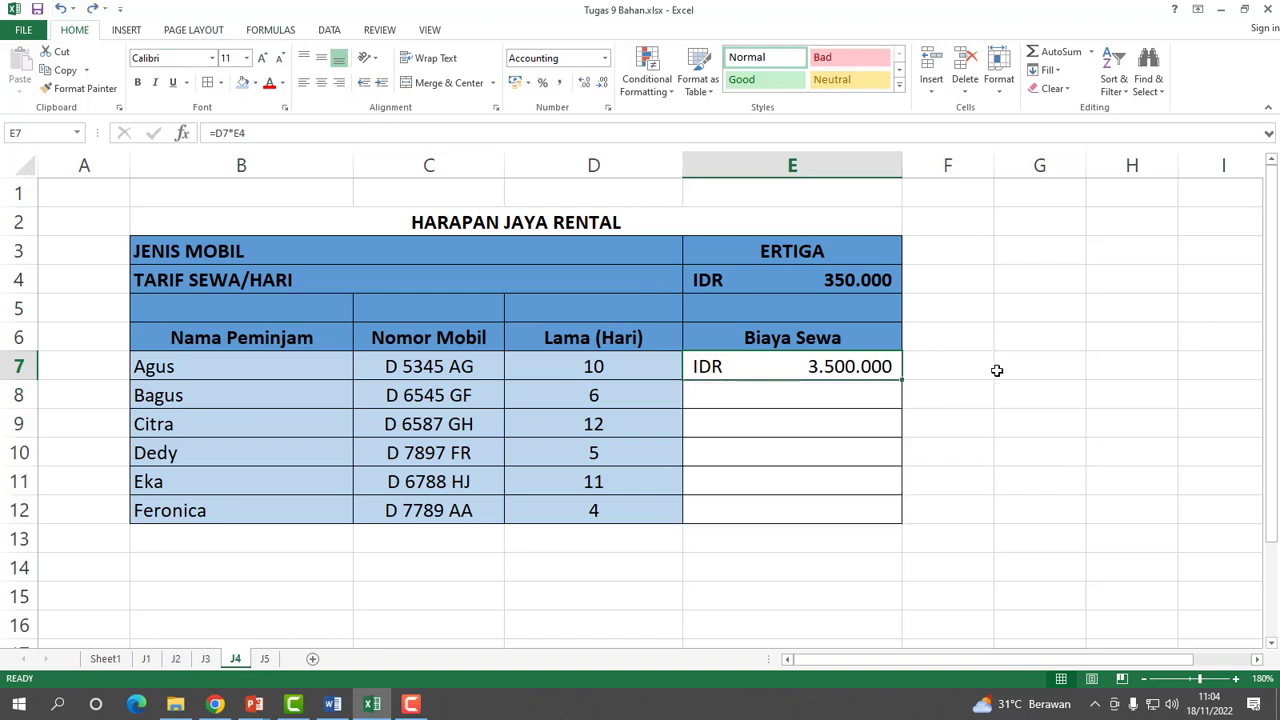
Replace the formula in E7 with =D7*$E$4, using an absolute rate reference, and fill it down to E12.
{"action": "left_click", "coordinate": [1007, 388]}
{"action": "left_click", "coordinate": [780, 369]}
{"action": "left_click", "coordinate": [1235, 679]}
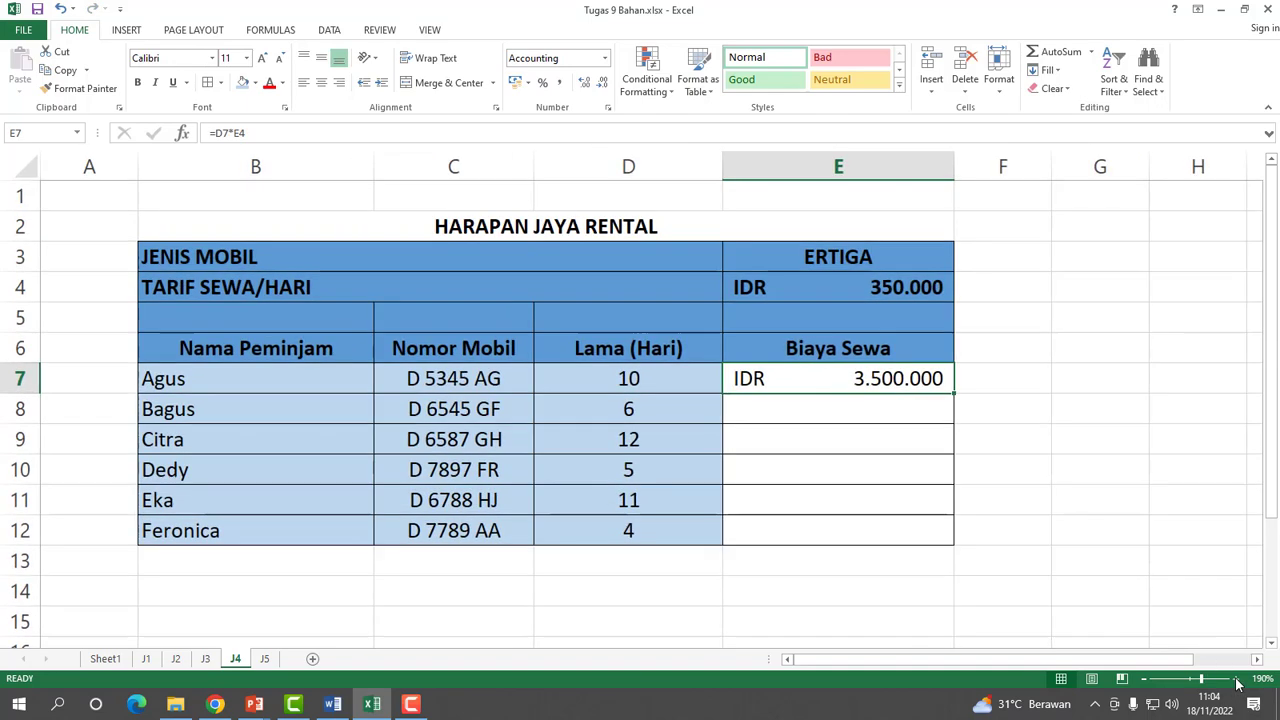
{"action": "left_click", "coordinate": [1235, 679]}
{"action": "left_click", "coordinate": [1235, 679]}
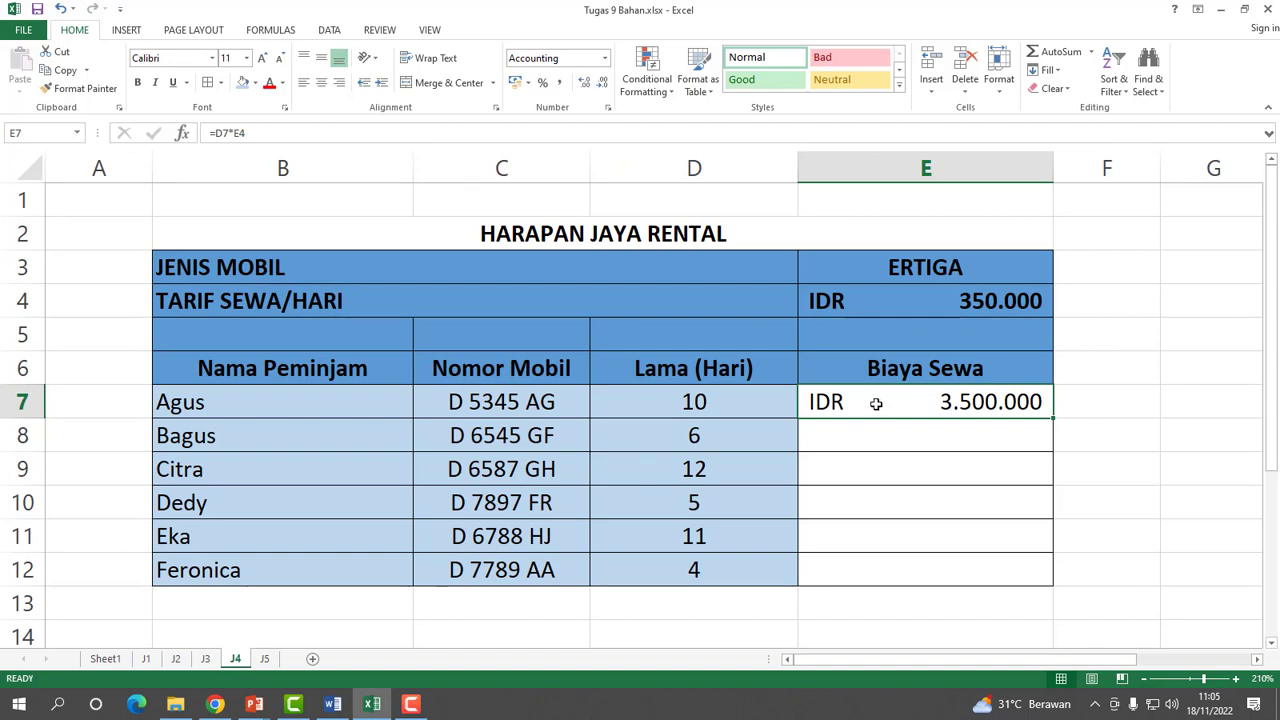
{"action": "type", "text": "="}
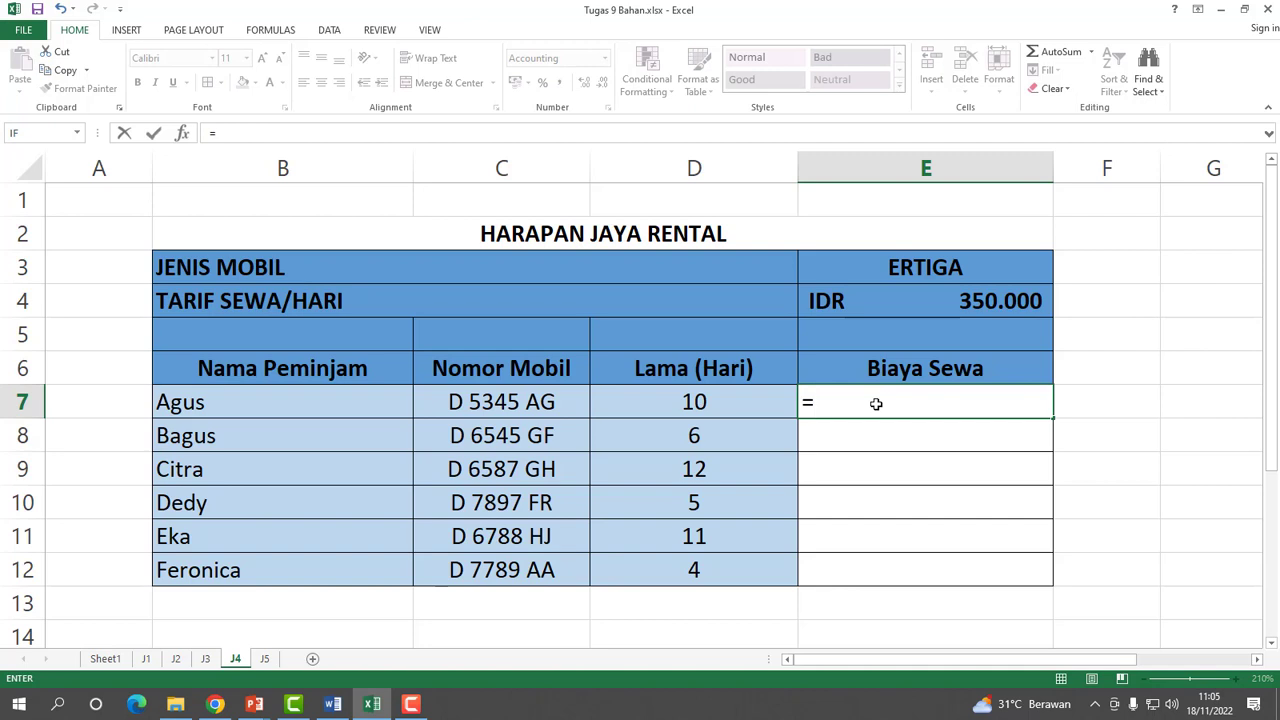
{"action": "left_click", "coordinate": [669, 405]}
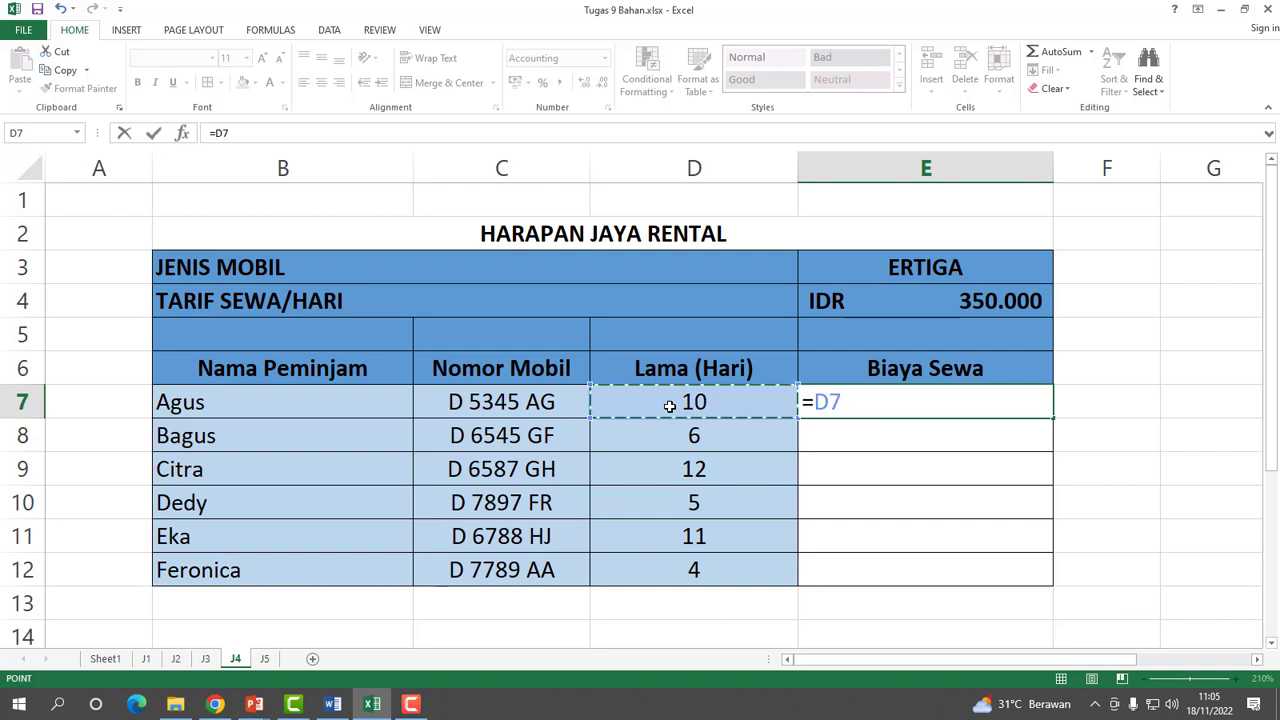
{"action": "type", "text": "*"}
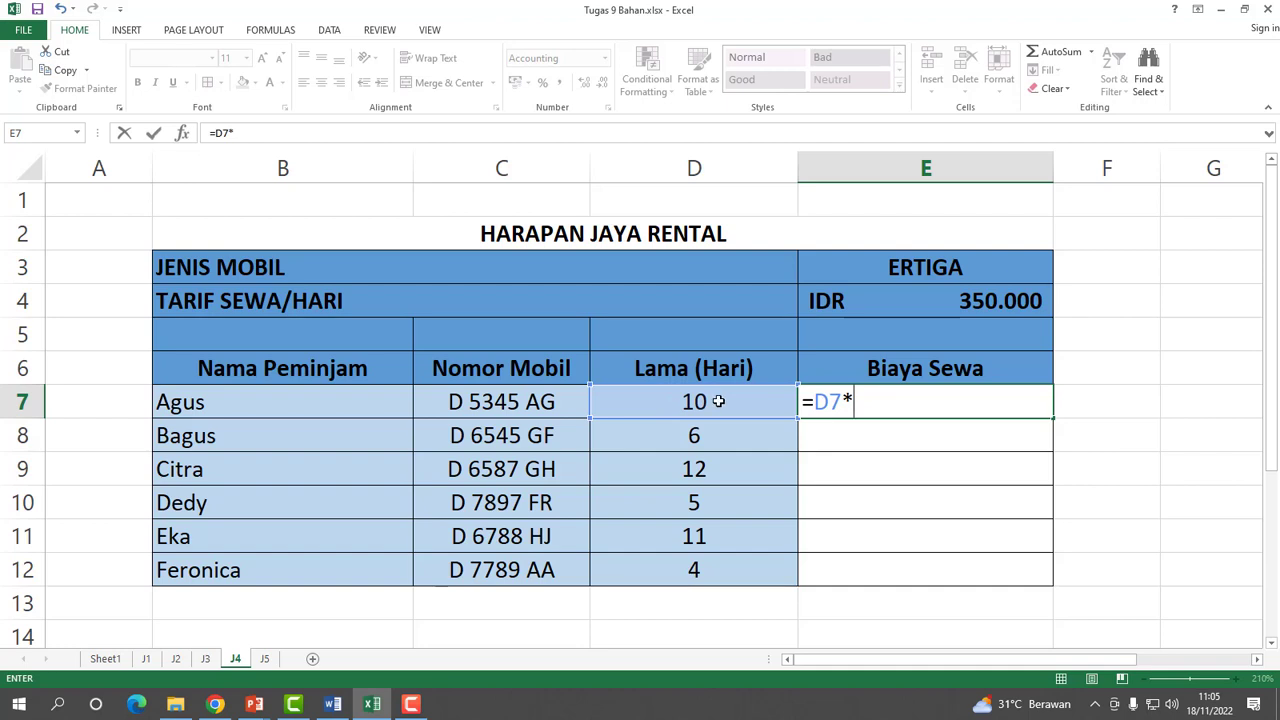
{"action": "left_click", "coordinate": [925, 301]}
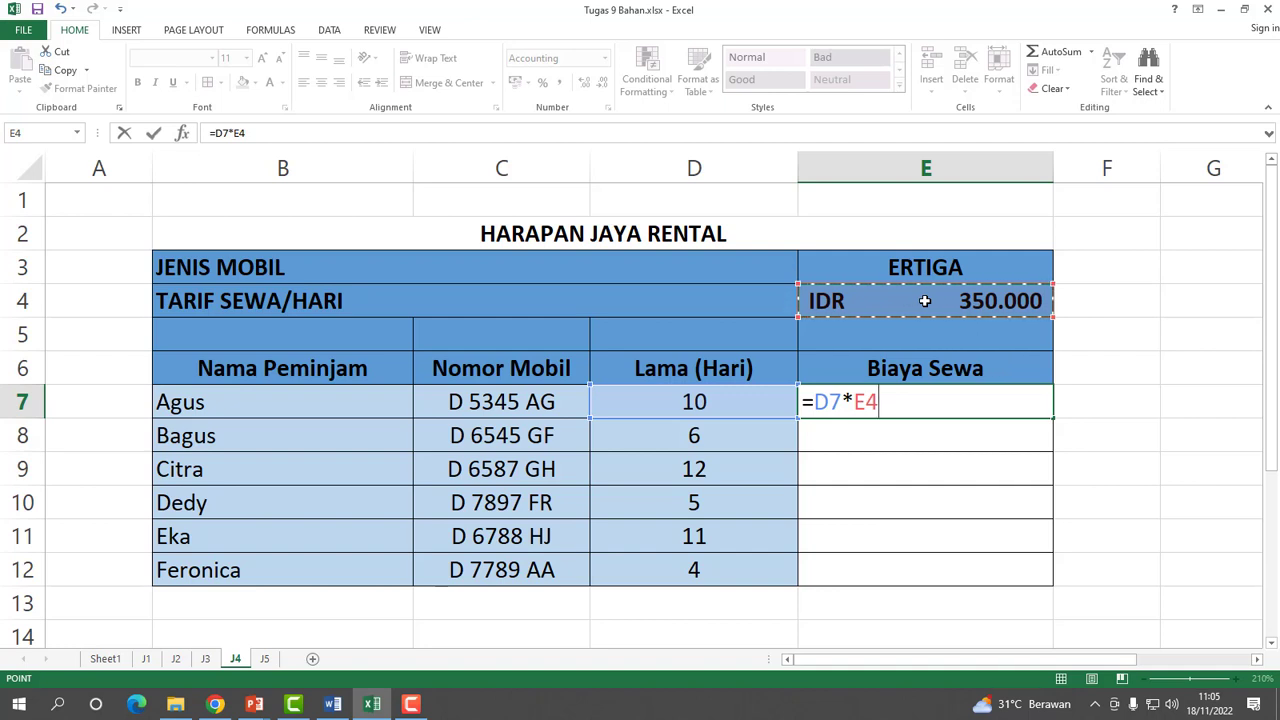
{"action": "key", "text": "F4"}
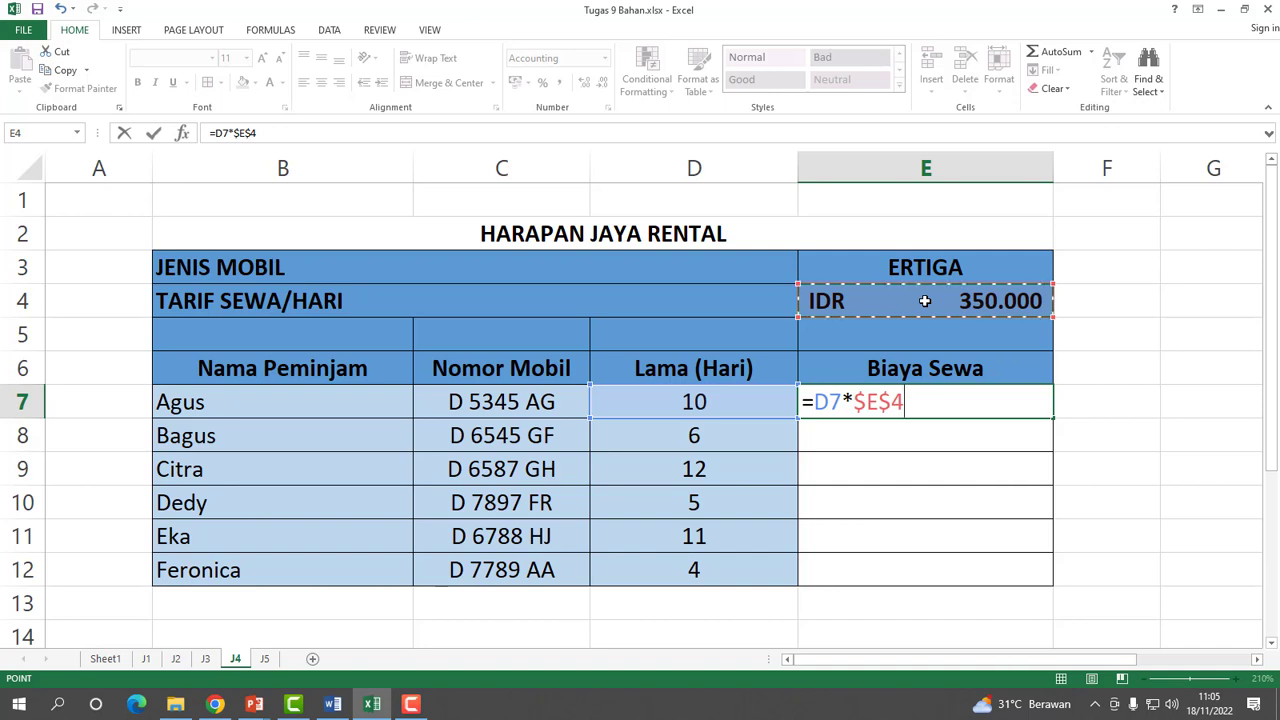
{"action": "key", "text": "Return"}
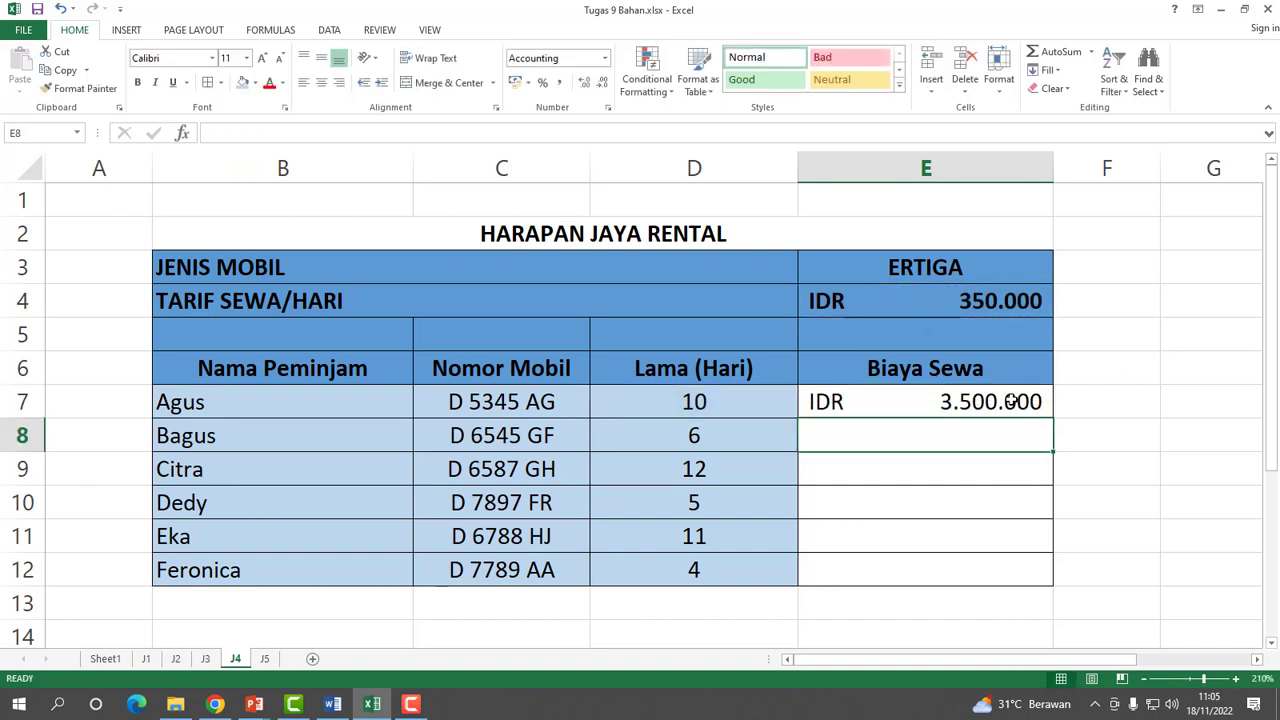
{"action": "left_click", "coordinate": [1012, 400]}
{"action": "left_click_drag", "start_coordinate": [1052, 418], "coordinate": [1068, 575]}
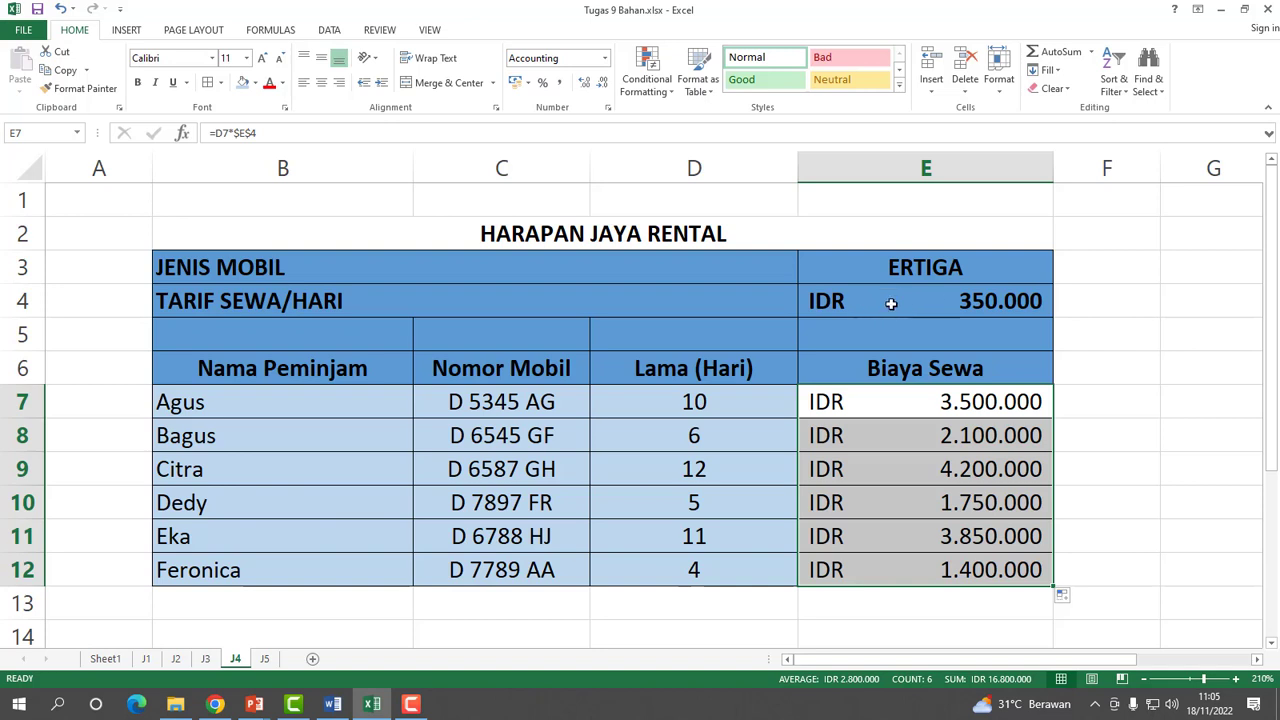
{"action": "left_click", "coordinate": [858, 304]}
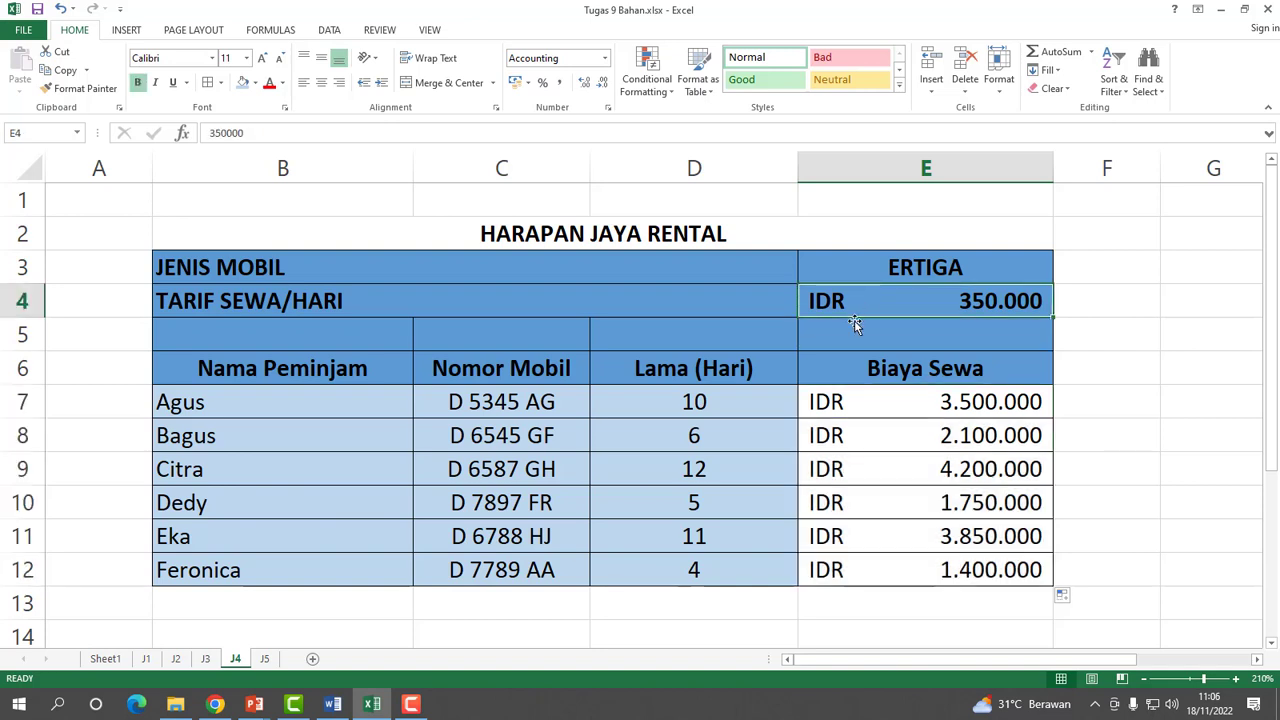
{"action": "left_click", "coordinate": [670, 402]}
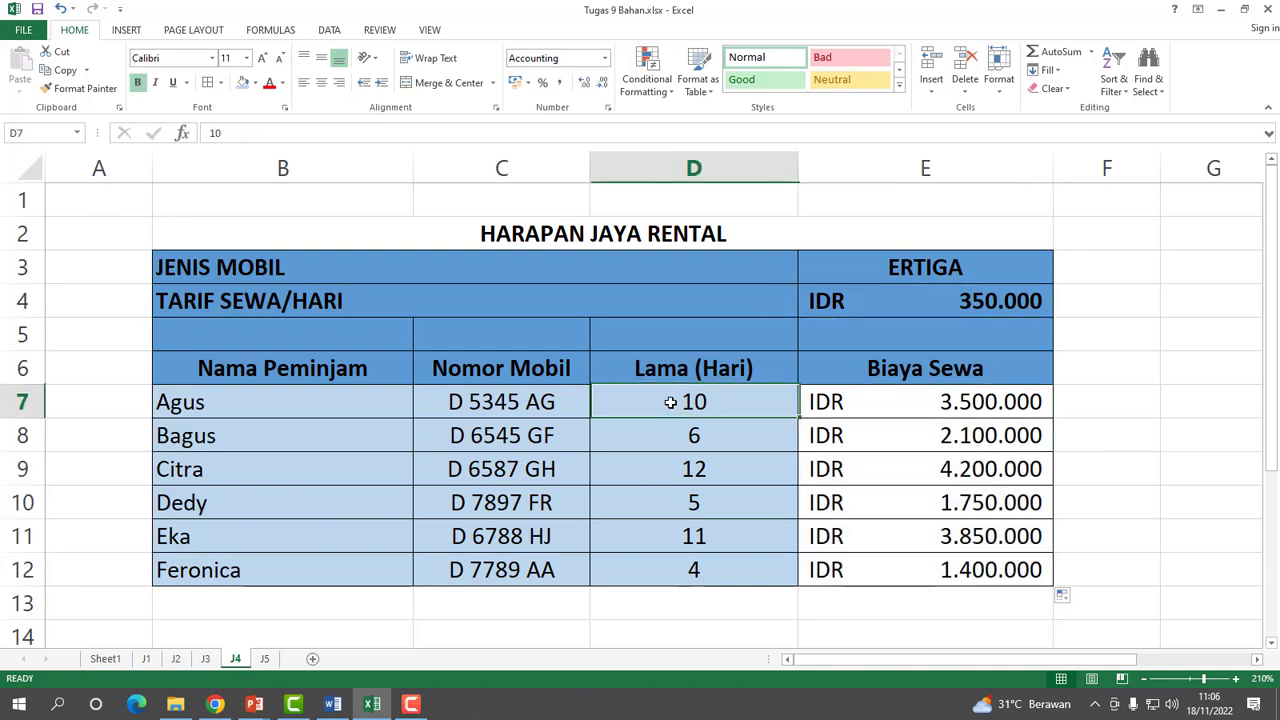
{"action": "left_click", "coordinate": [834, 304]}
{"action": "left_click", "coordinate": [725, 404]}
{"action": "left_click", "coordinate": [830, 301]}
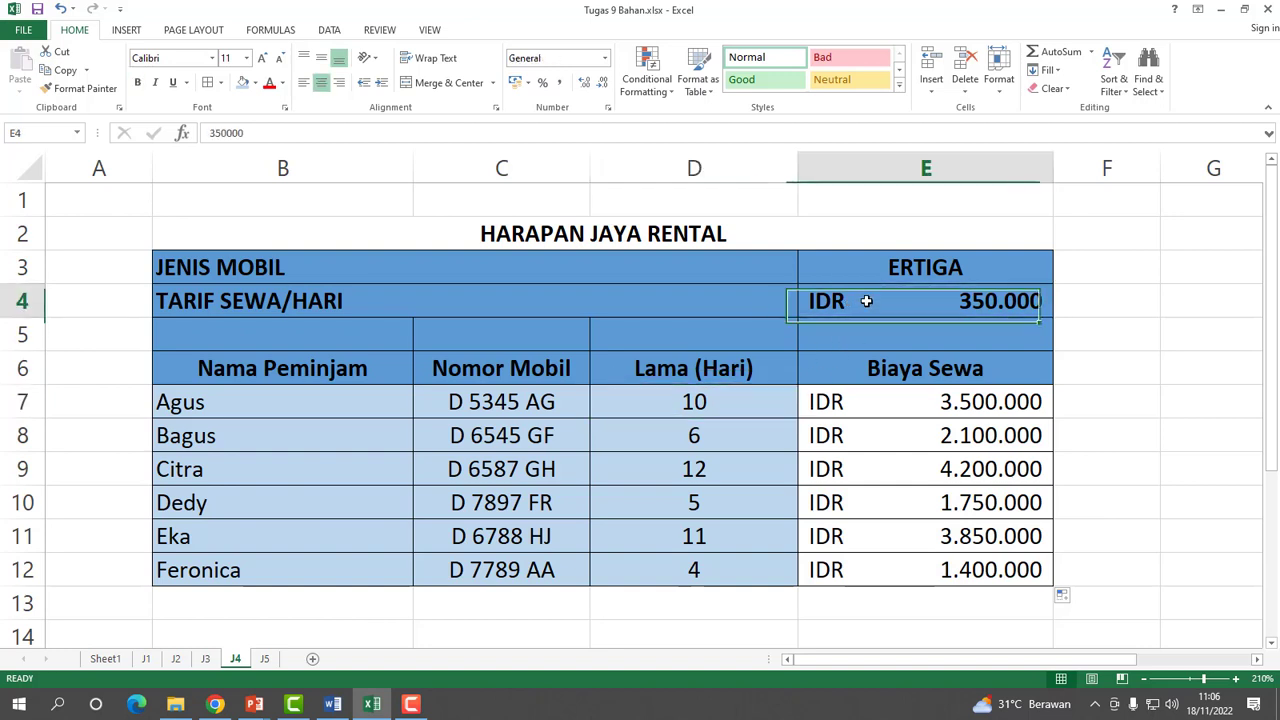
Examine the rental duration in D7 and the daily rate in E4 that the Biaya Sewa formula multiplies.
{"action": "left_click", "coordinate": [745, 405]}
{"action": "left_click", "coordinate": [862, 301]}
{"action": "left_click", "coordinate": [740, 404]}
{"action": "left_click", "coordinate": [862, 304]}
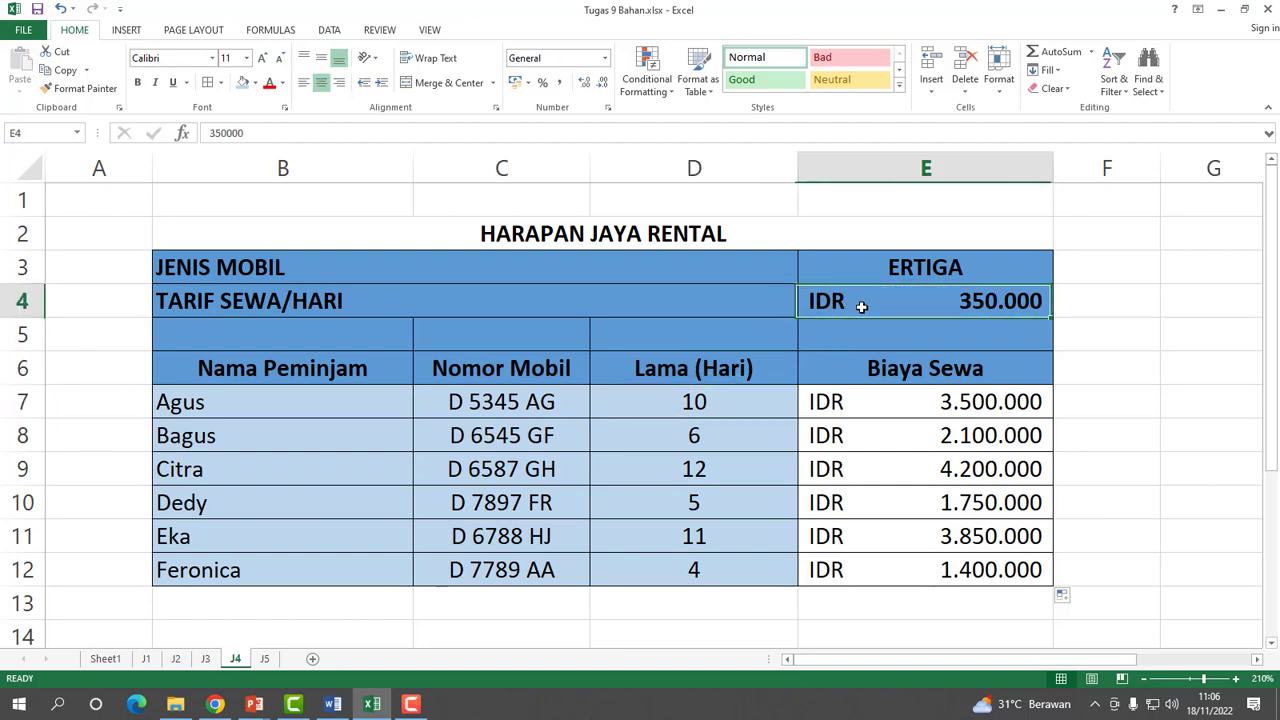
{"action": "left_click", "coordinate": [745, 402]}
{"action": "left_click", "coordinate": [867, 301]}
{"action": "left_click", "coordinate": [749, 406]}
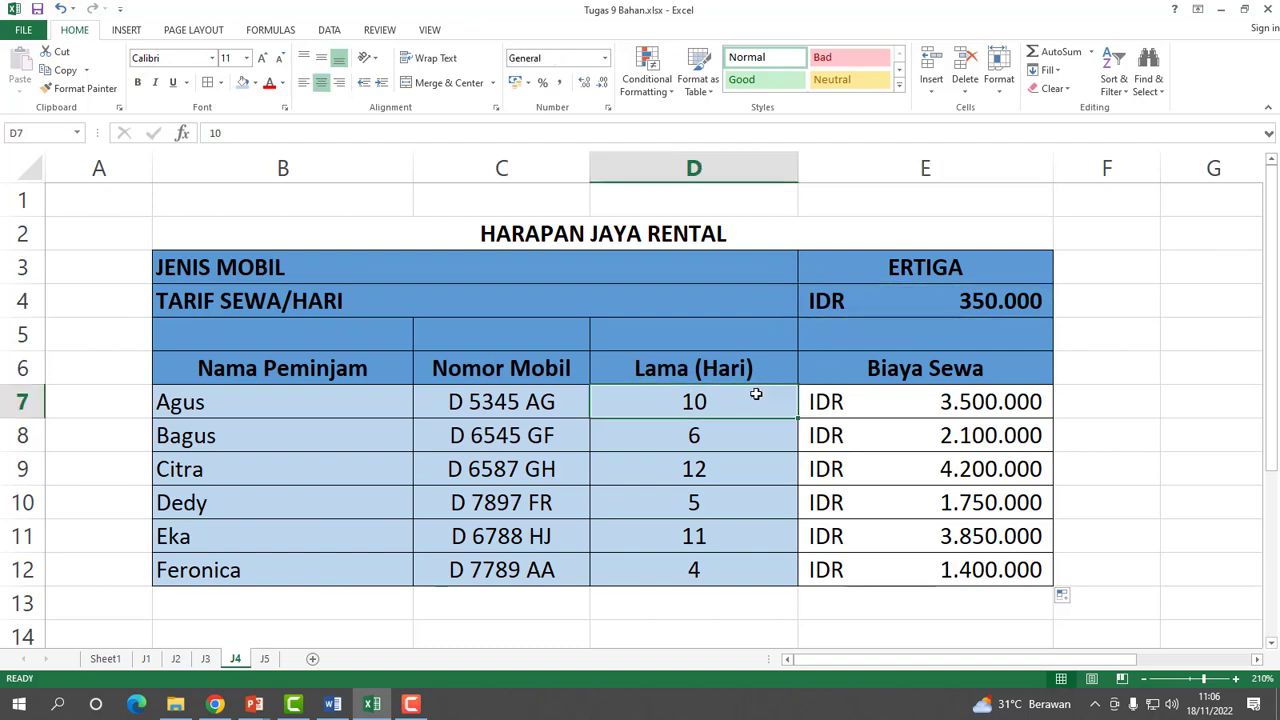
{"action": "left_click", "coordinate": [855, 301]}
{"action": "left_click", "coordinate": [749, 407]}
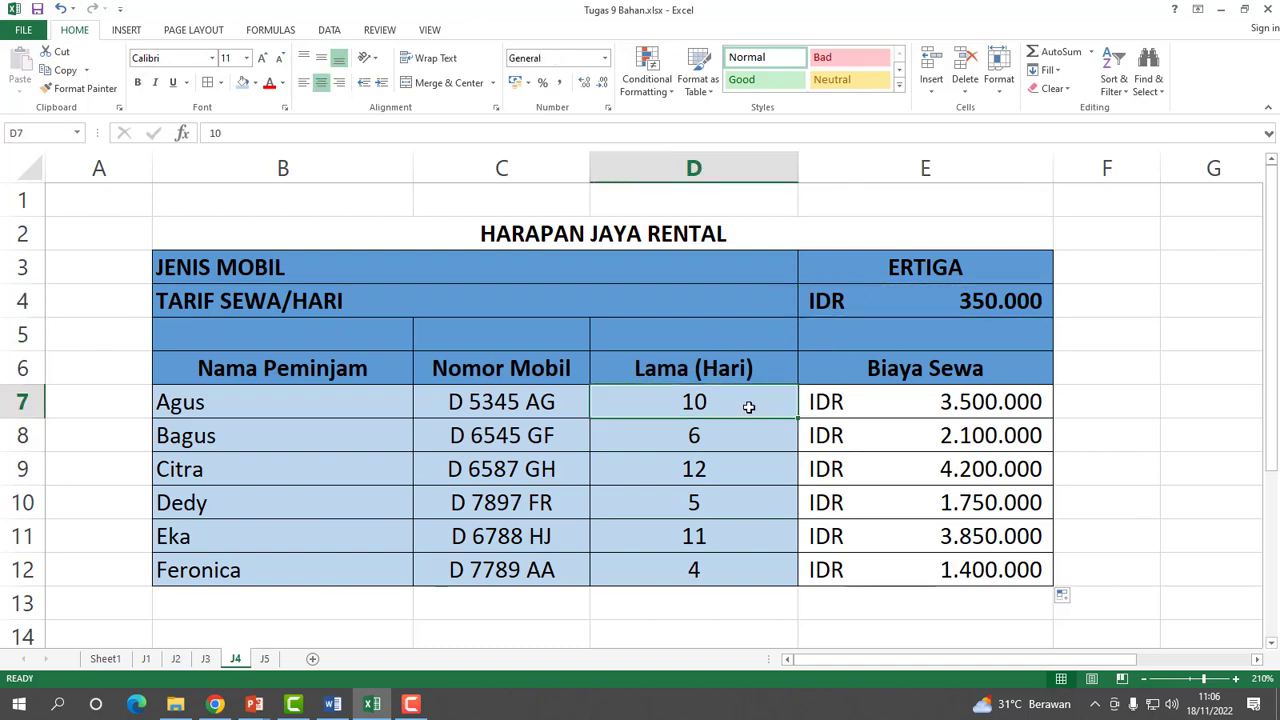
Show the E7 formula =D7*$E$4 as text in its cell by prefixing it with an apostrophe.
{"action": "left_click", "coordinate": [873, 407]}
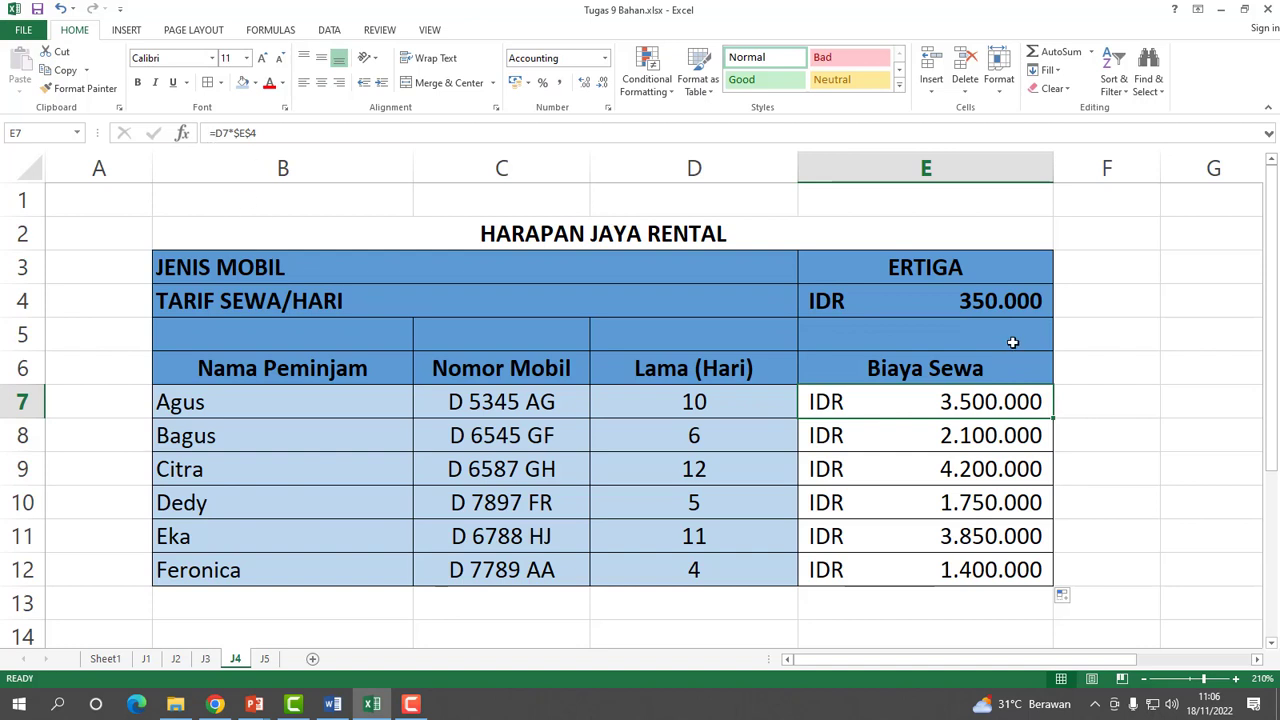
{"action": "left_click", "coordinate": [209, 133]}
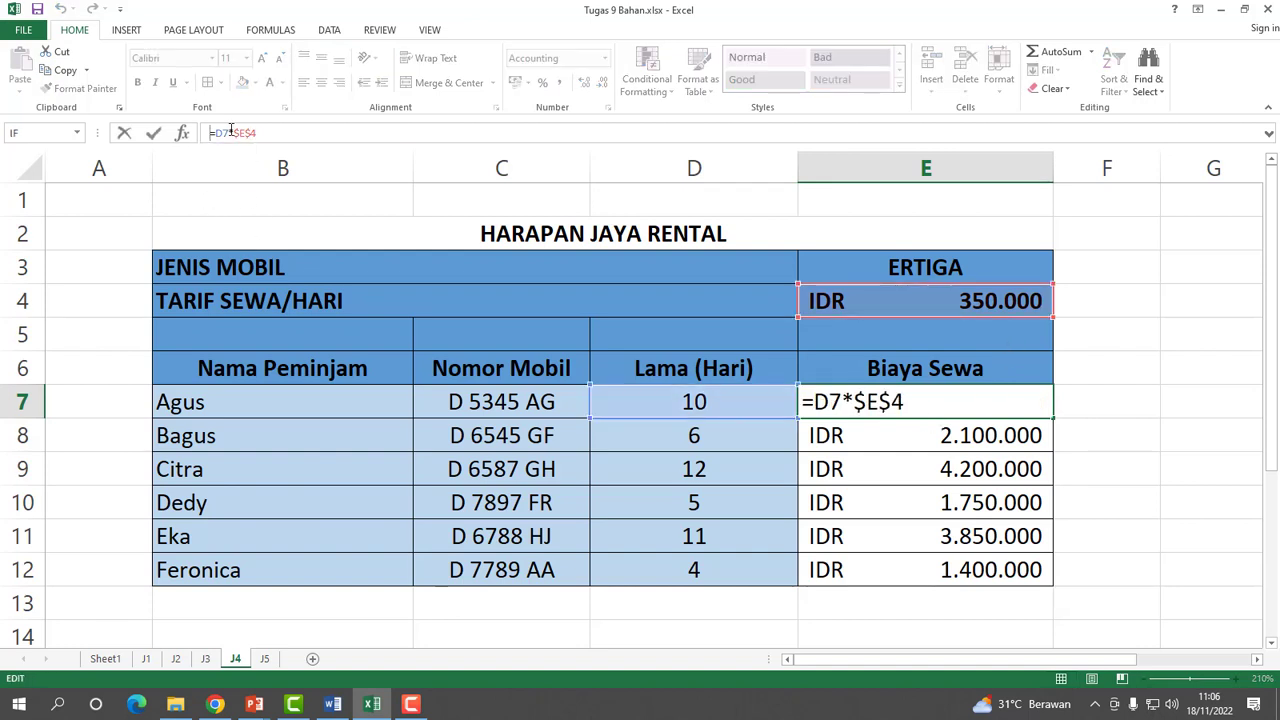
{"action": "type", "text": "'"}
{"action": "key", "text": "Return"}
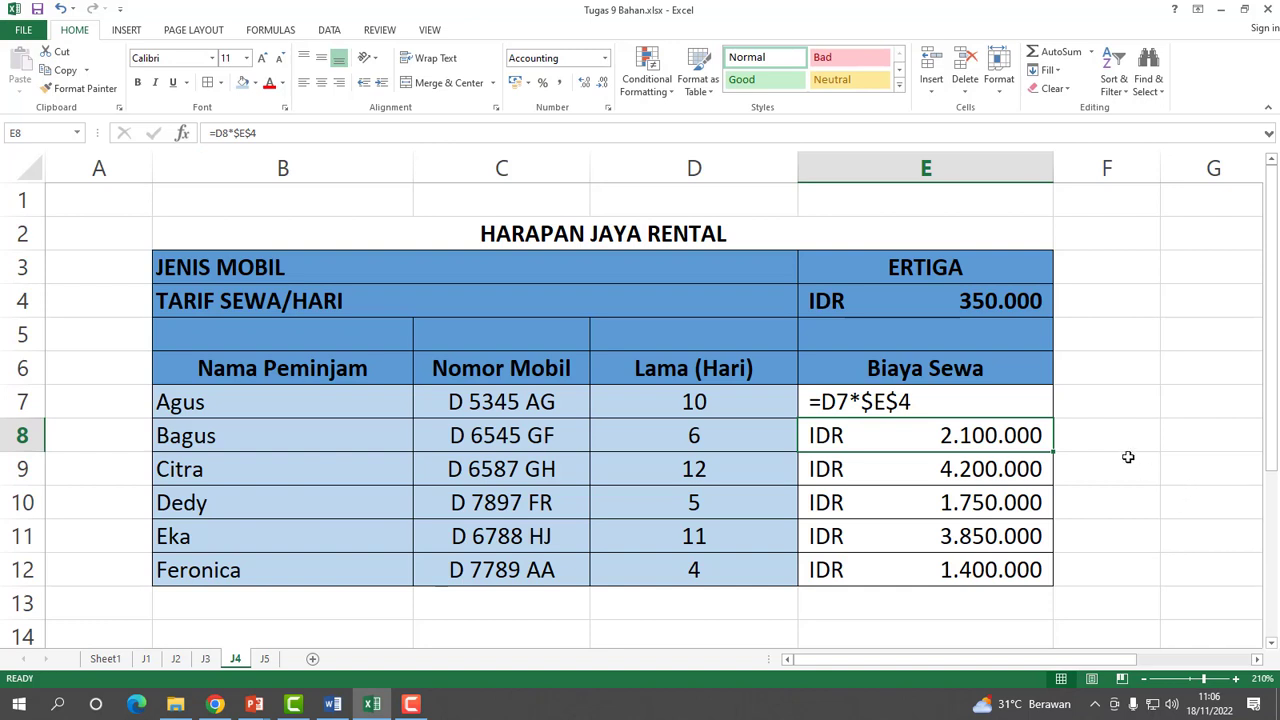
{"action": "left_click", "coordinate": [901, 302]}
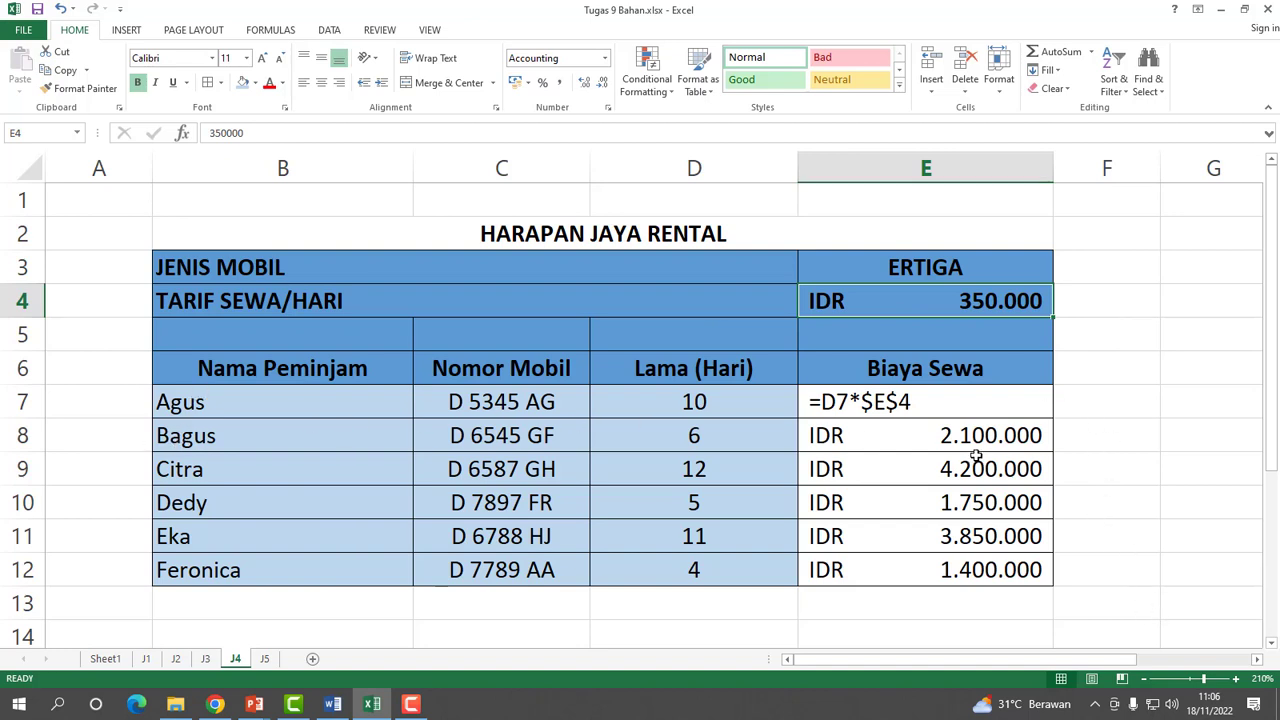
{"action": "left_click", "coordinate": [631, 306]}
{"action": "left_click", "coordinate": [1090, 412]}
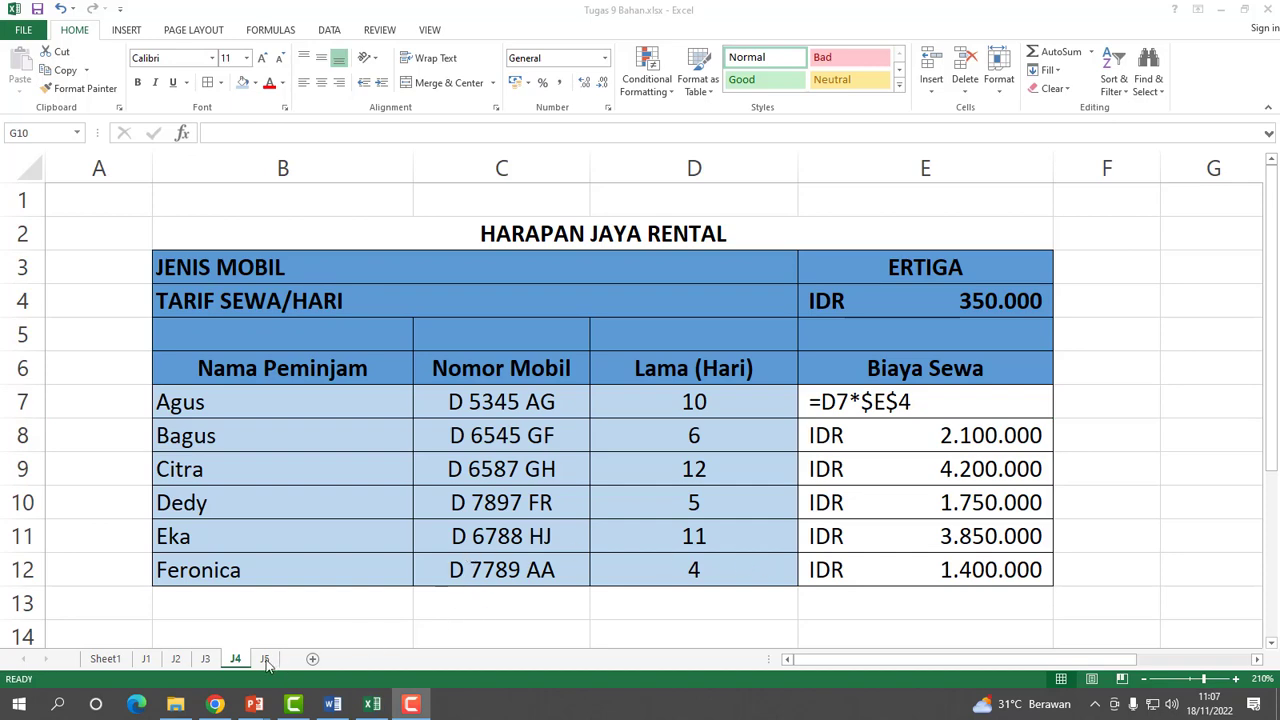
Switch to the Word assignment and read question 5 on filling in blanks with Vlookup and Hlookup, including its discount and sales tables.
{"action": "left_click", "coordinate": [333, 704]}
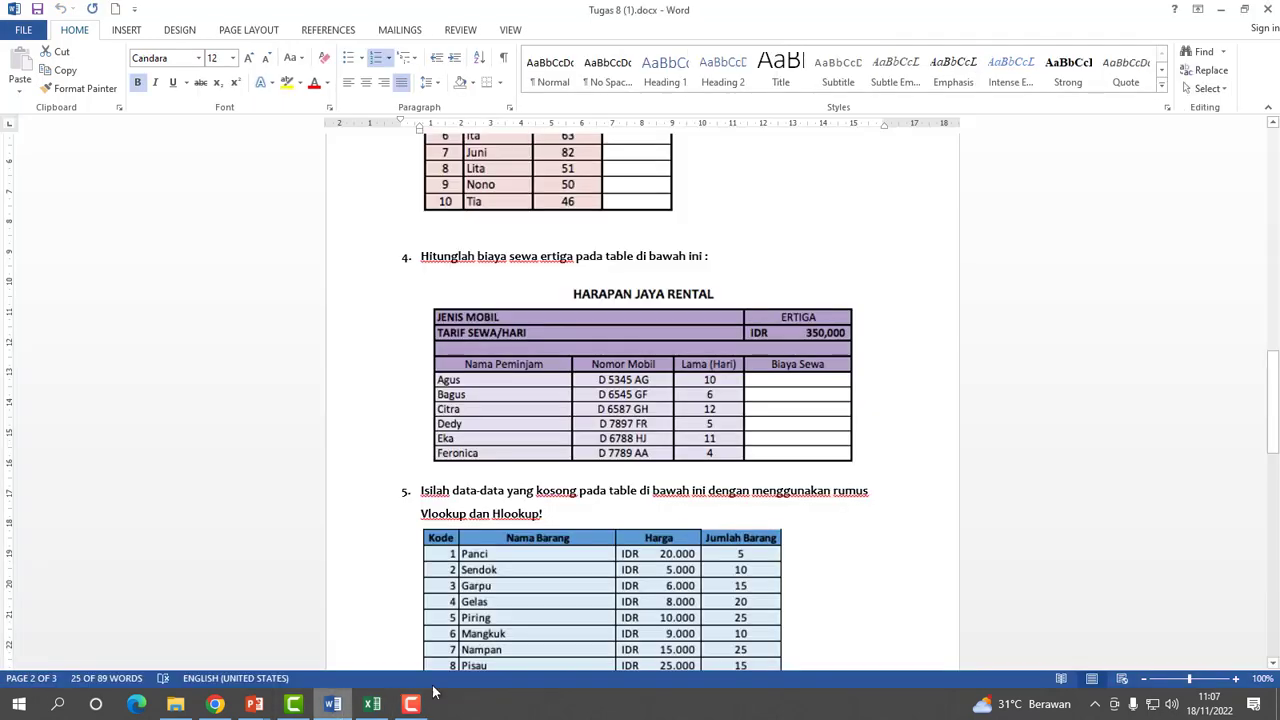
{"action": "scroll", "coordinate": [618, 320], "scroll_direction": "down", "scroll_amount": 3}
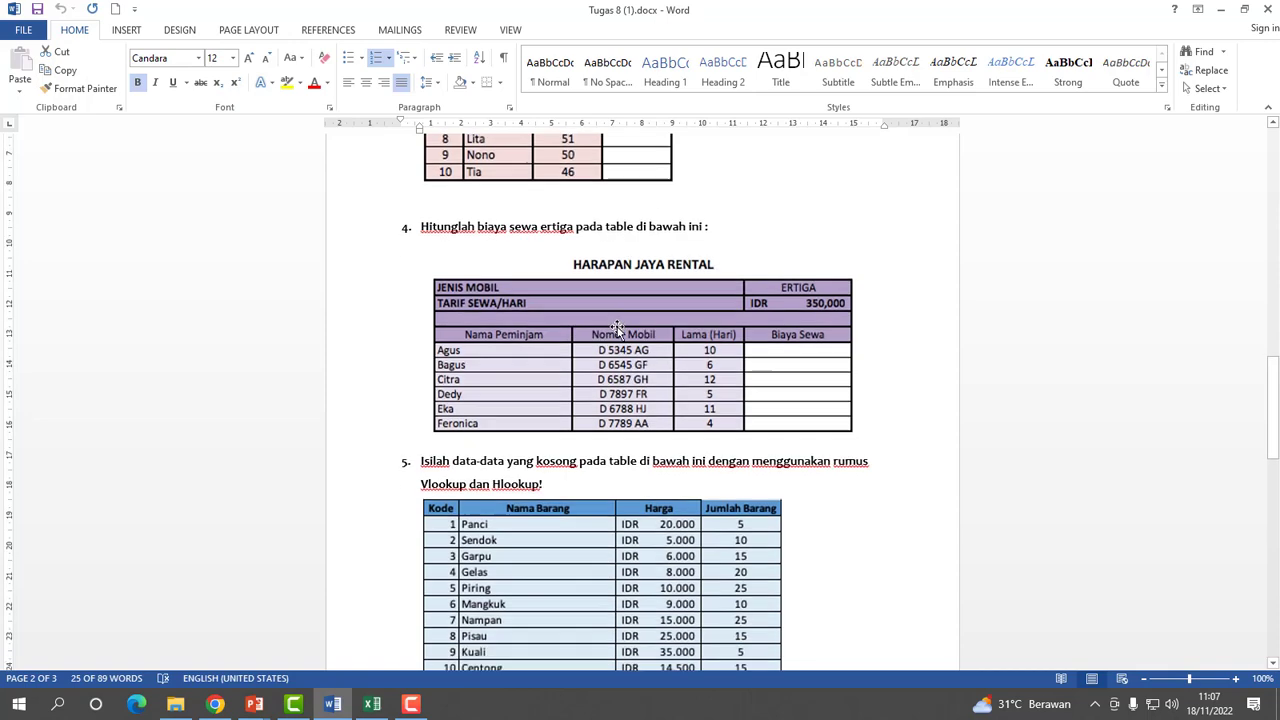
{"action": "scroll", "coordinate": [618, 328], "scroll_direction": "down", "scroll_amount": 1}
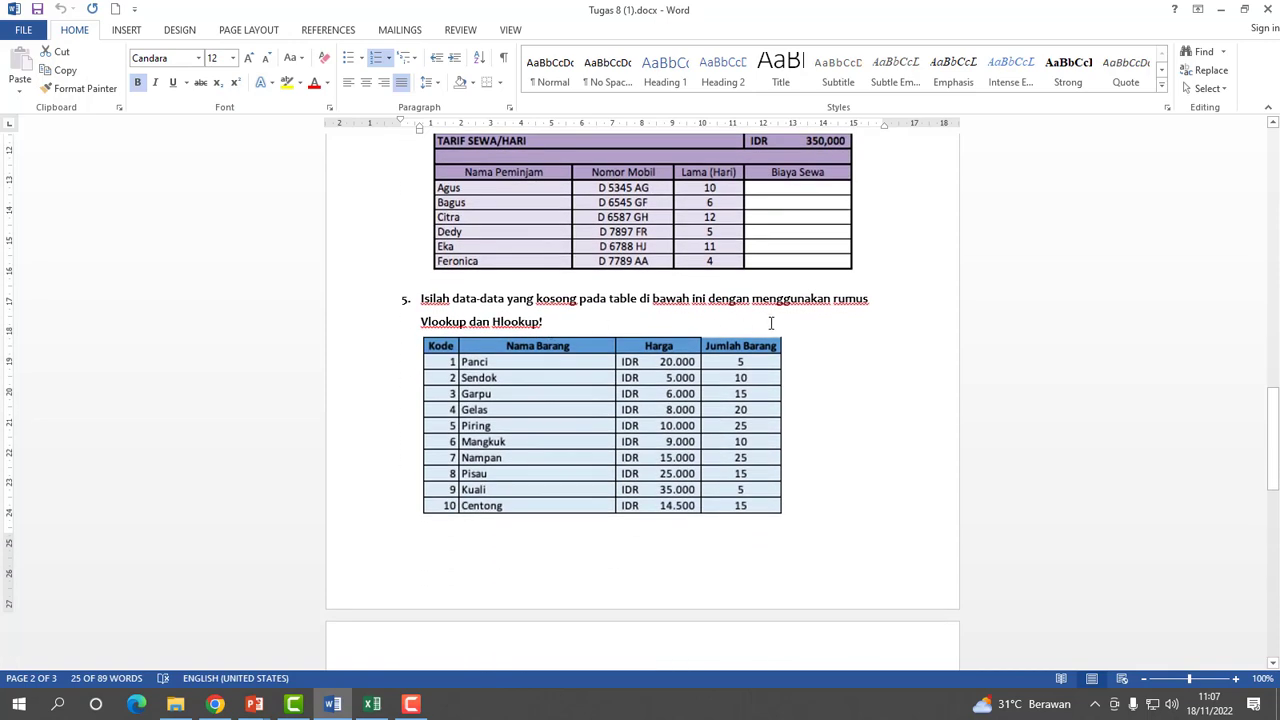
{"action": "left_click", "coordinate": [489, 321]}
{"action": "scroll", "coordinate": [585, 379], "scroll_direction": "down", "scroll_amount": 10}
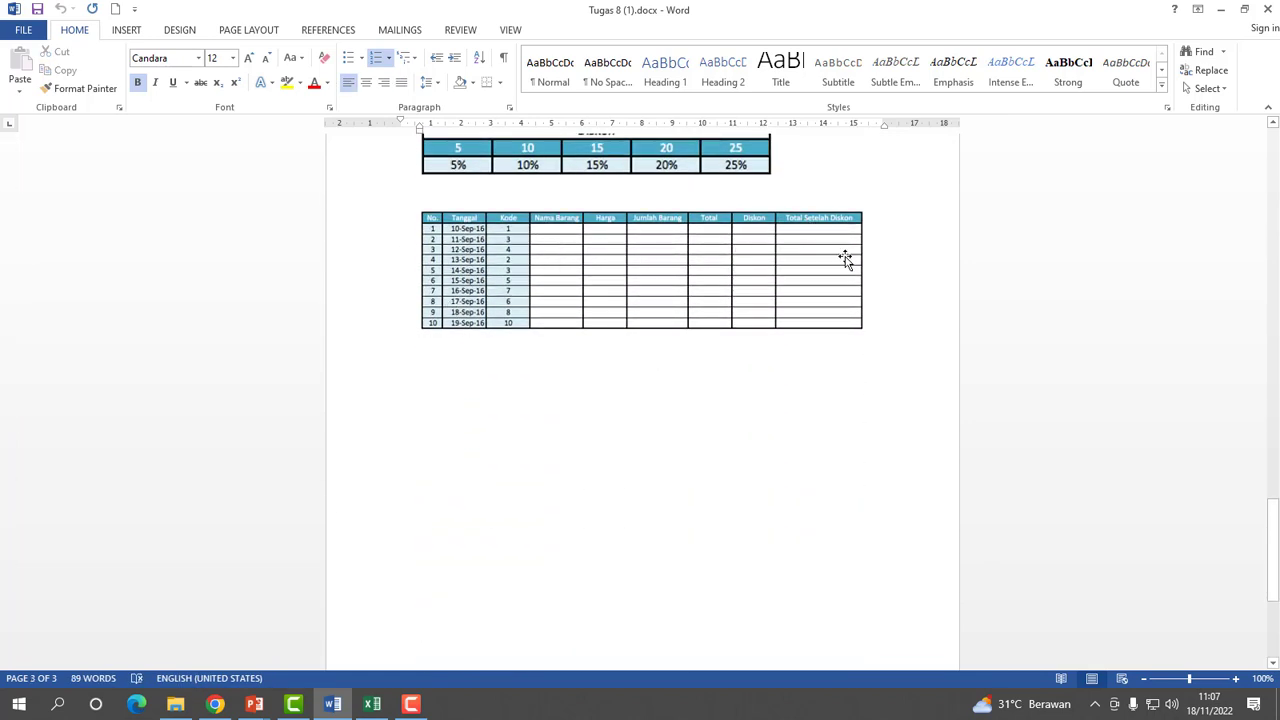
Return to Excel, open sheet J5, and resize columns C and E to show their headings and column B to fit its contents.
{"action": "left_click", "coordinate": [372, 704]}
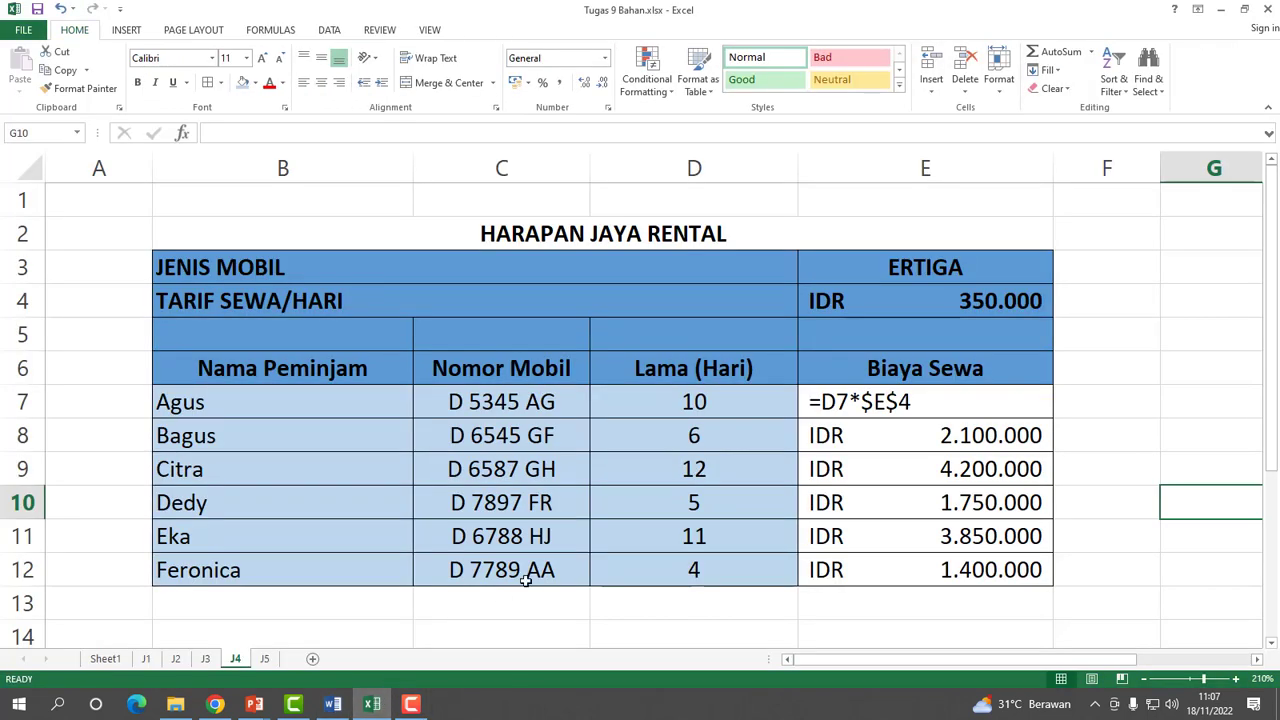
{"action": "left_click", "coordinate": [266, 659]}
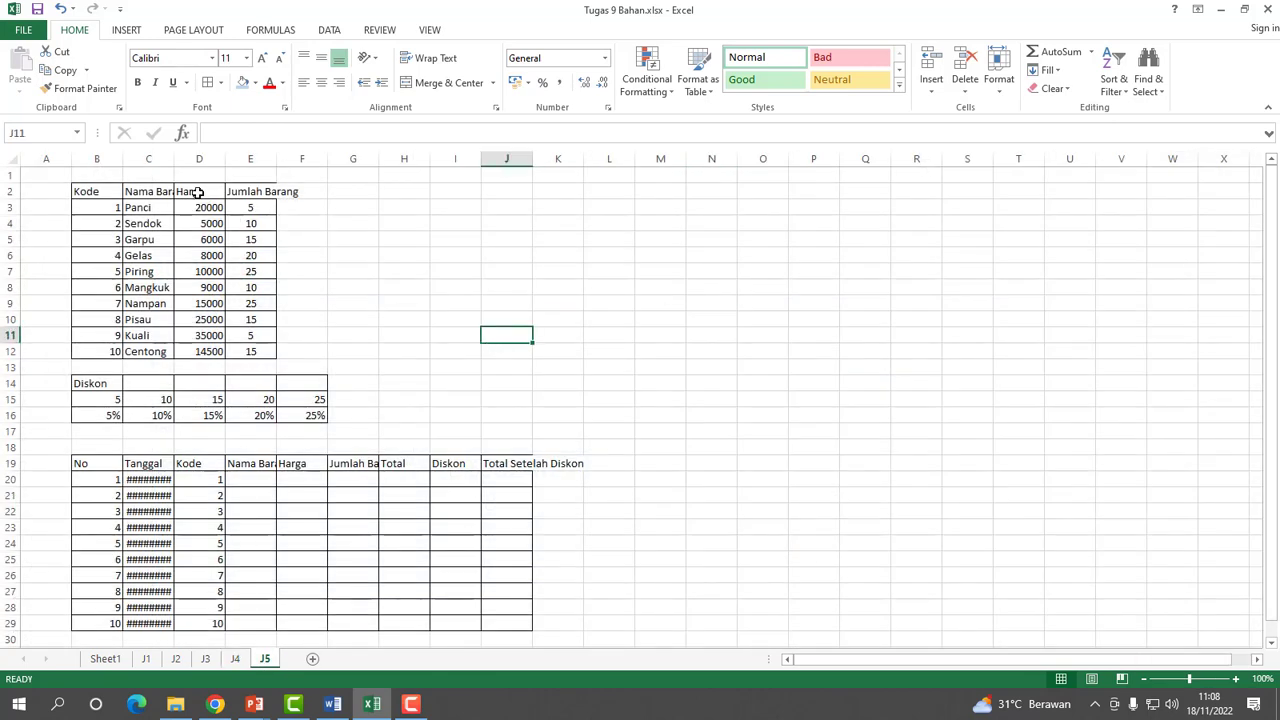
{"action": "left_click_drag", "start_coordinate": [174, 159], "coordinate": [230, 159]}
{"action": "left_click_drag", "start_coordinate": [336, 160], "coordinate": [399, 159]}
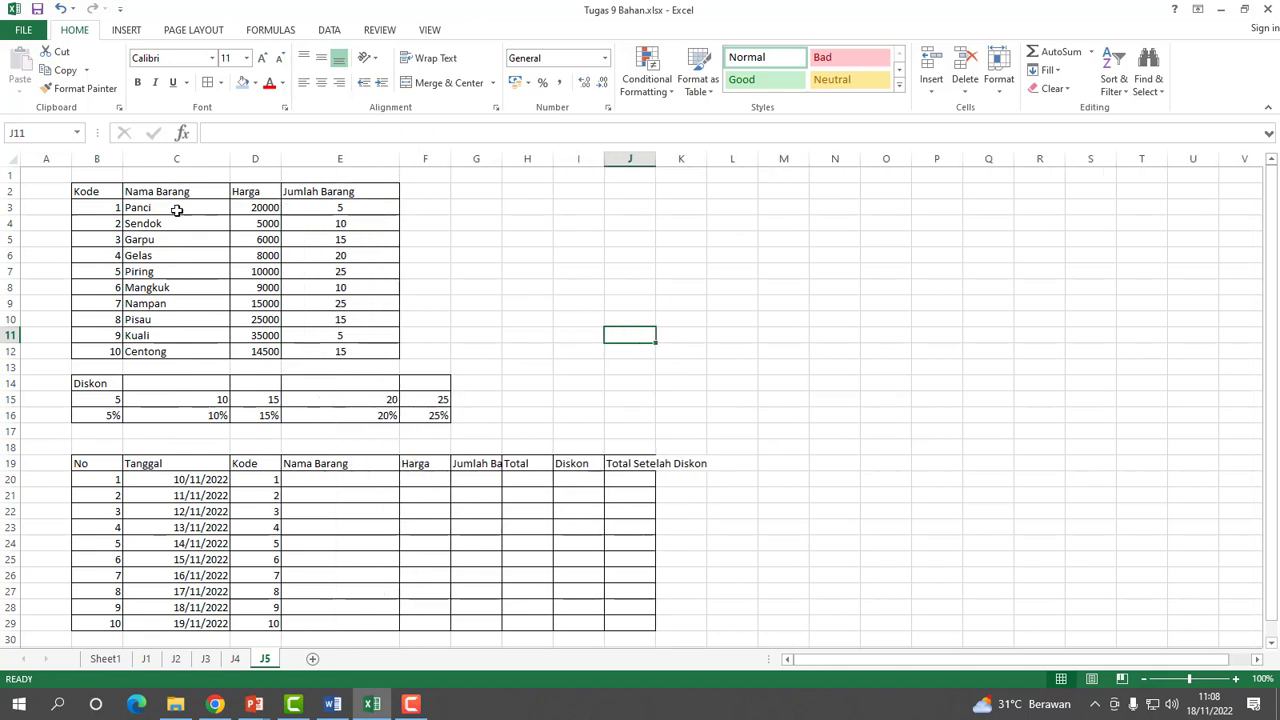
{"action": "left_click", "coordinate": [128, 156]}
{"action": "double_click", "coordinate": [123, 153]}
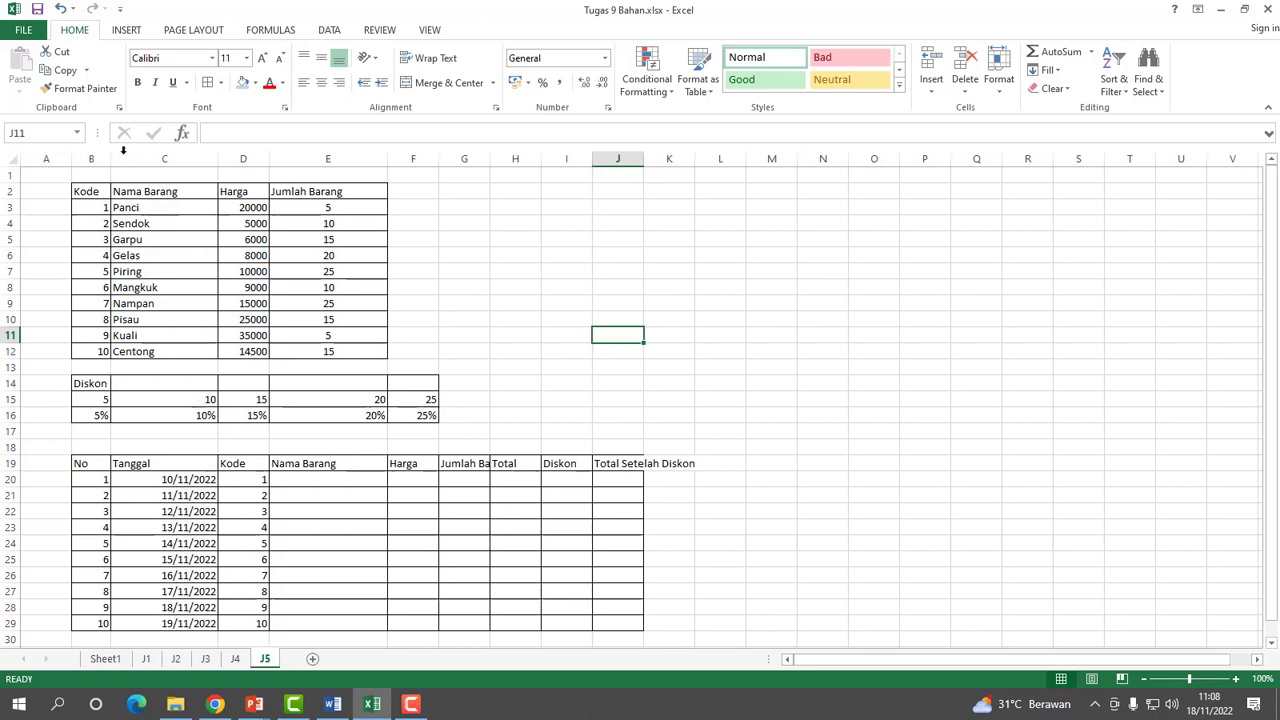
Center and bold the item table's header row B2:E2 and fill it with blue.
{"action": "left_click", "coordinate": [86, 194]}
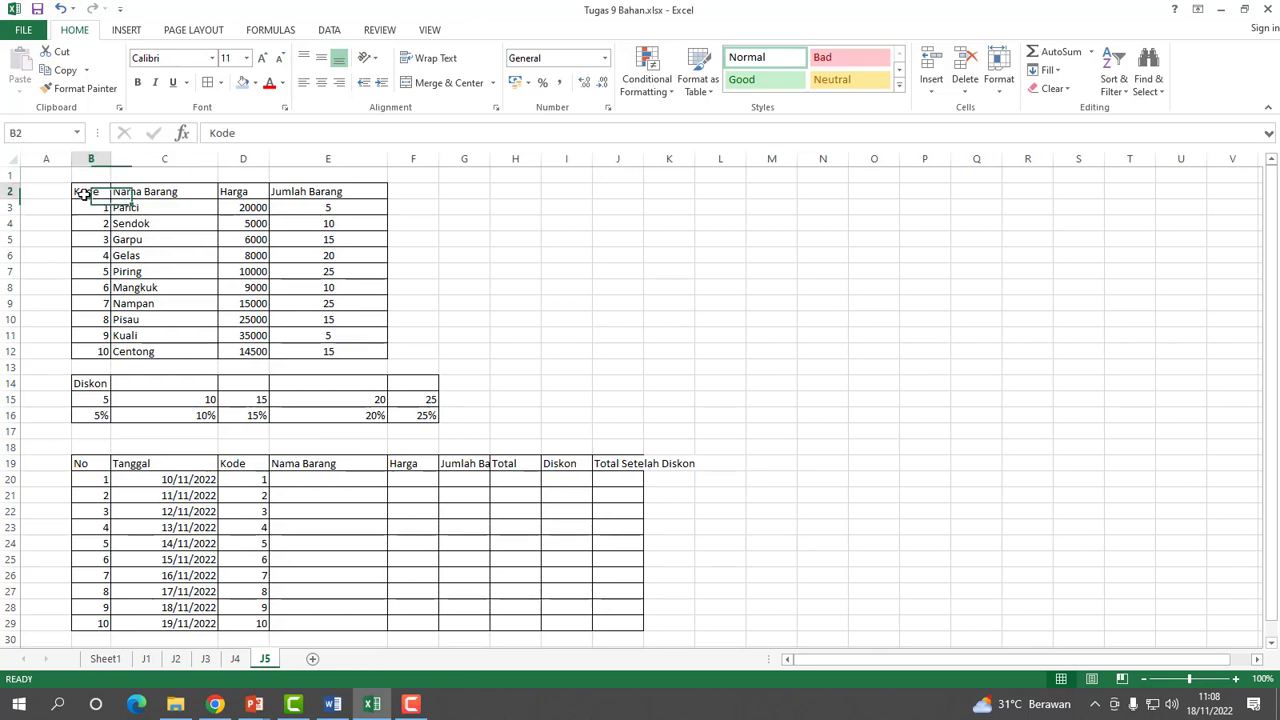
{"action": "mouse_move", "coordinate": [86, 194]}
{"action": "left_mouse_down"}
{"action": "mouse_move", "coordinate": [305, 201]}
{"action": "mouse_move", "coordinate": [352, 333]}
{"action": "left_mouse_up"}
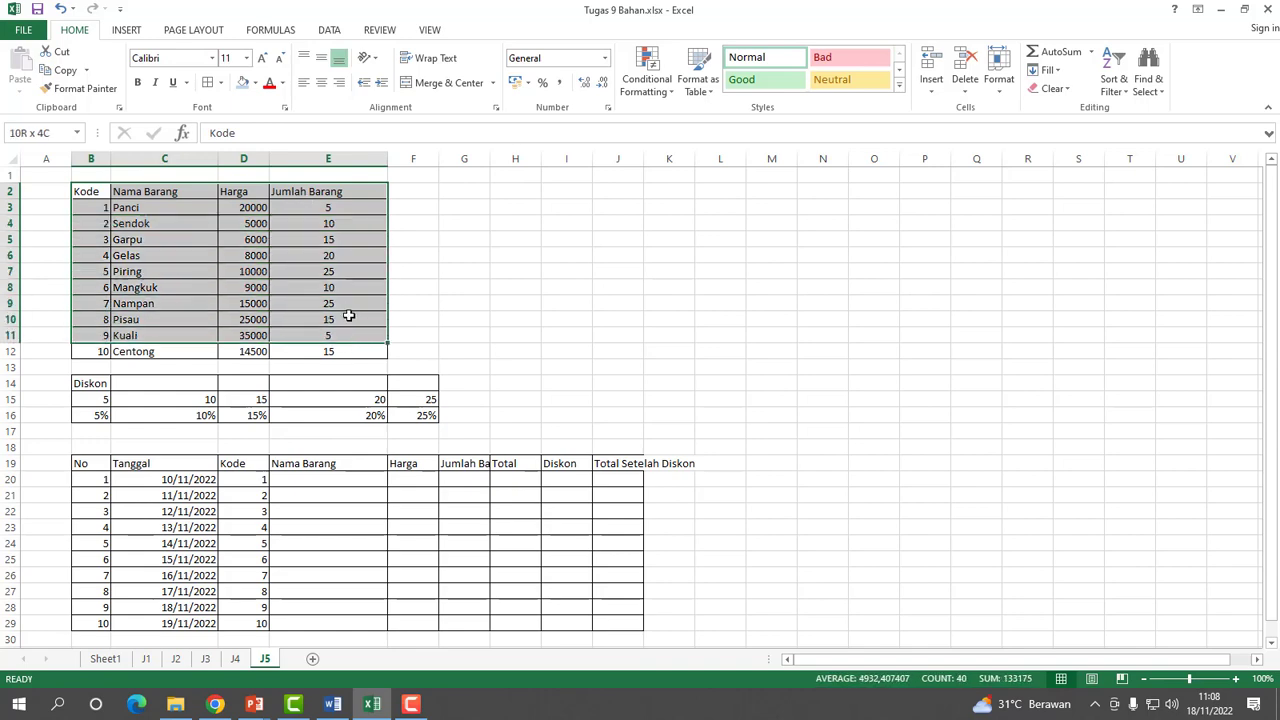
{"action": "left_click_drag", "start_coordinate": [86, 197], "coordinate": [342, 190]}
{"action": "left_click", "coordinate": [321, 82]}
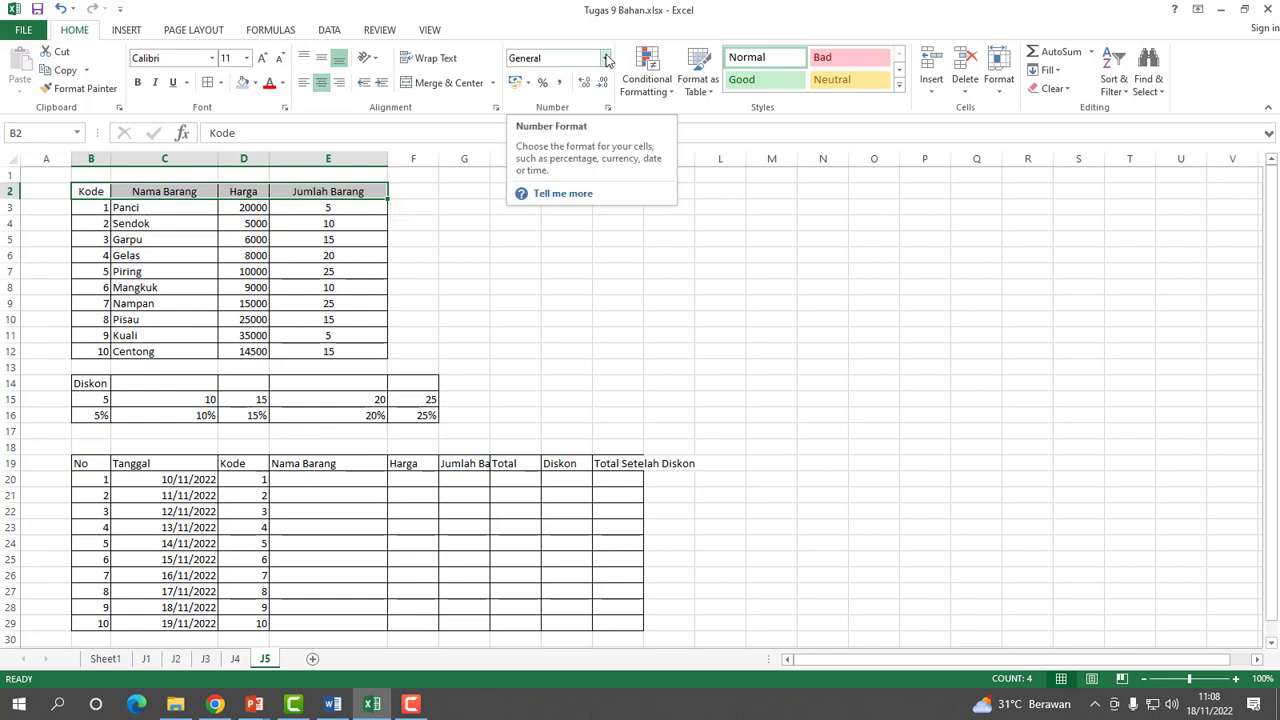
{"action": "left_click", "coordinate": [138, 82]}
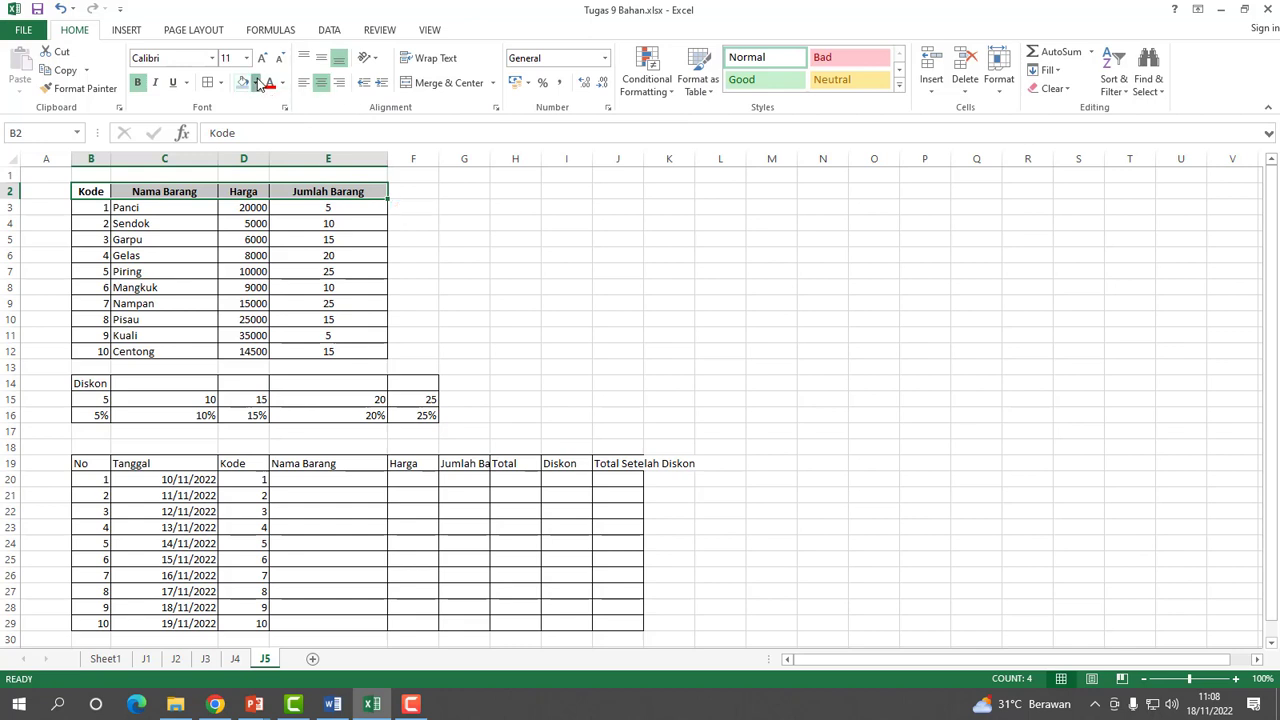
{"action": "left_click", "coordinate": [257, 82]}
{"action": "left_click", "coordinate": [321, 112]}
{"action": "left_click", "coordinate": [517, 271]}
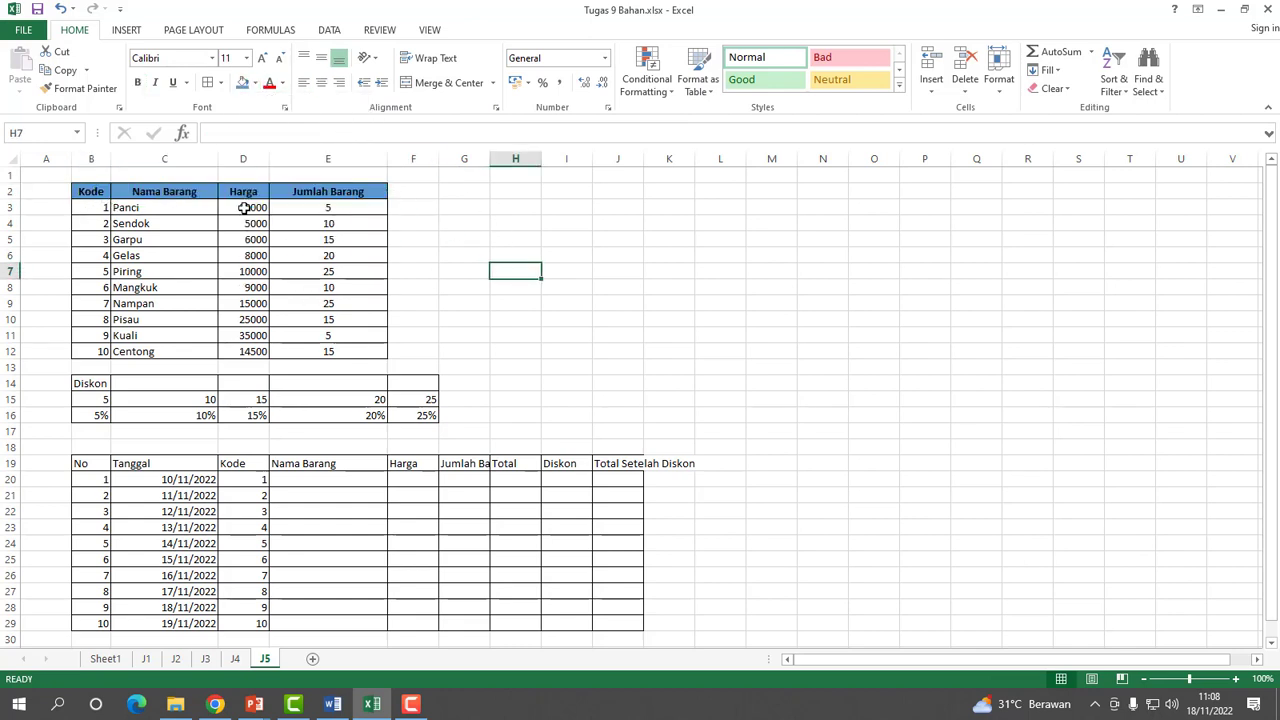
Widen column D and format the Harga prices in D3:D12 as Accounting with the IDR symbol.
{"action": "left_click_drag", "start_coordinate": [269, 148], "coordinate": [328, 162]}
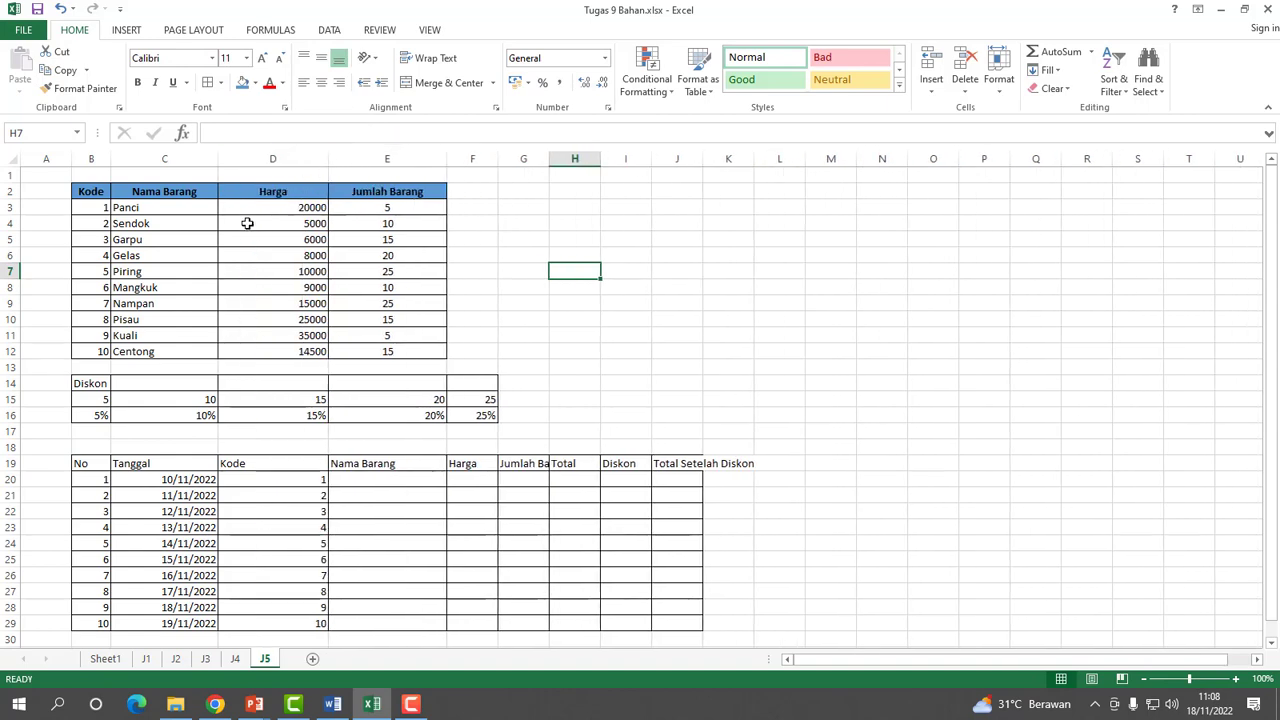
{"action": "left_click_drag", "start_coordinate": [254, 209], "coordinate": [283, 354]}
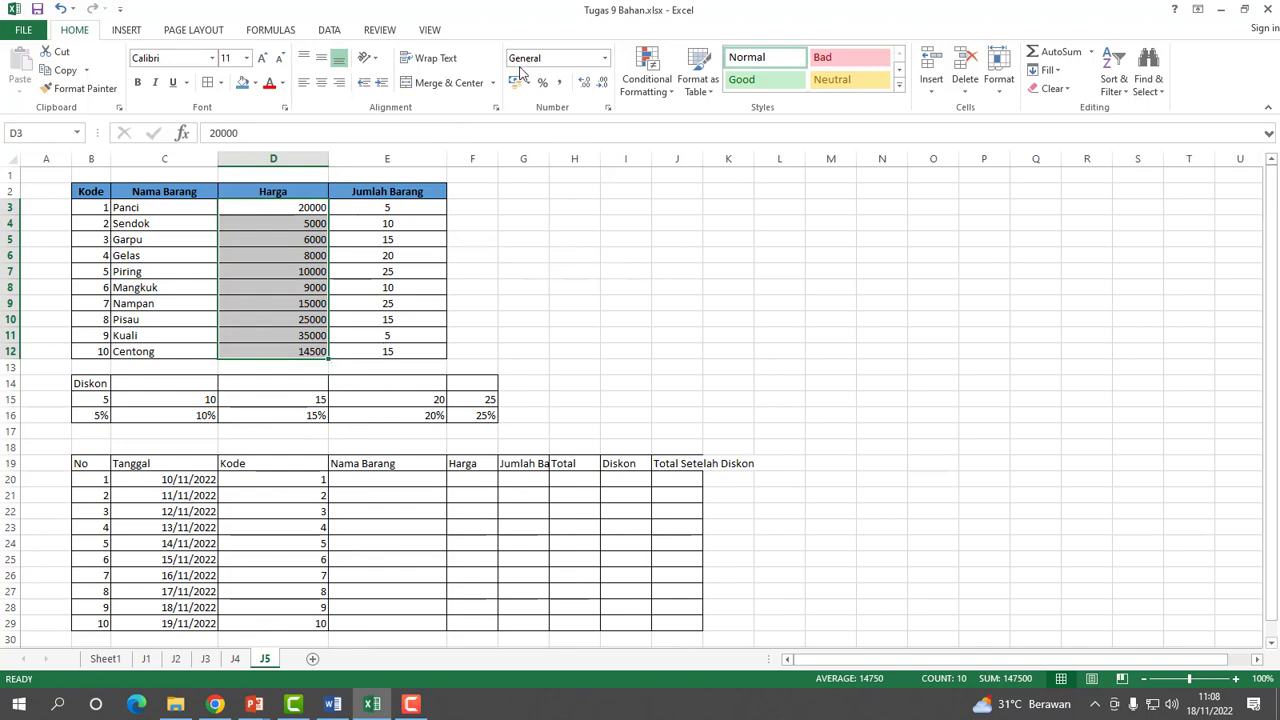
{"action": "left_click", "coordinate": [605, 60]}
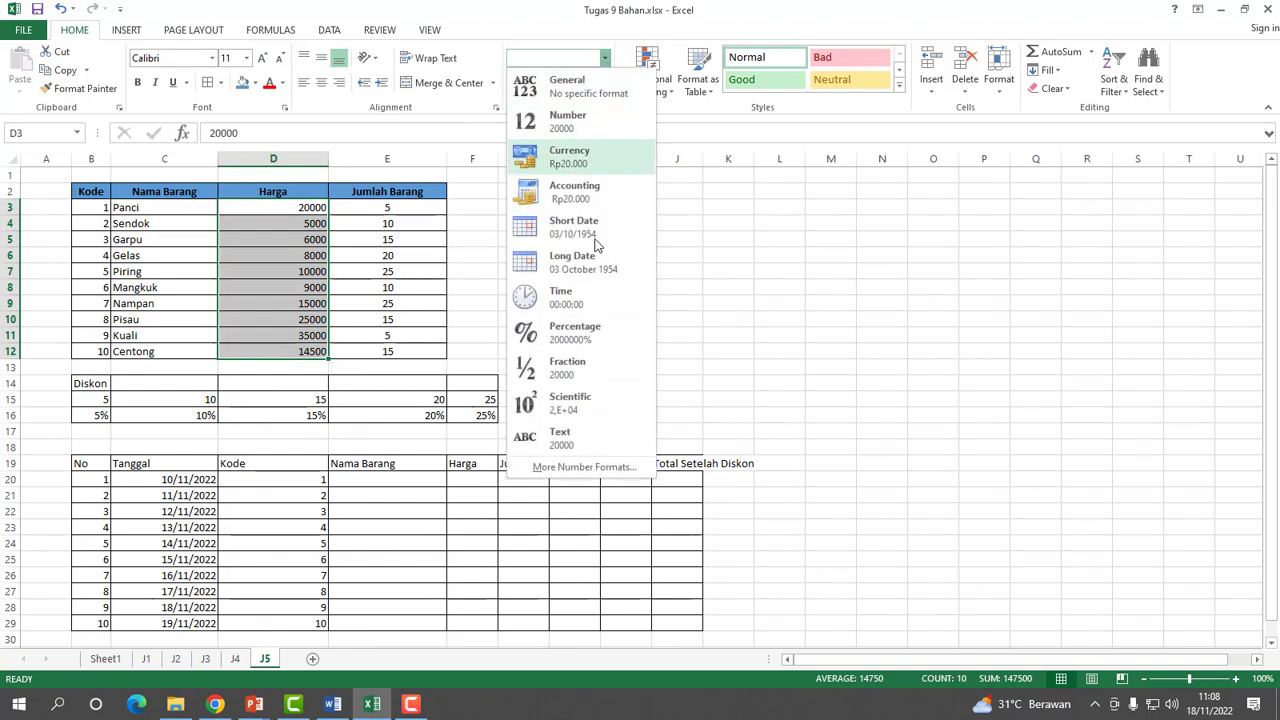
{"action": "left_click", "coordinate": [571, 467]}
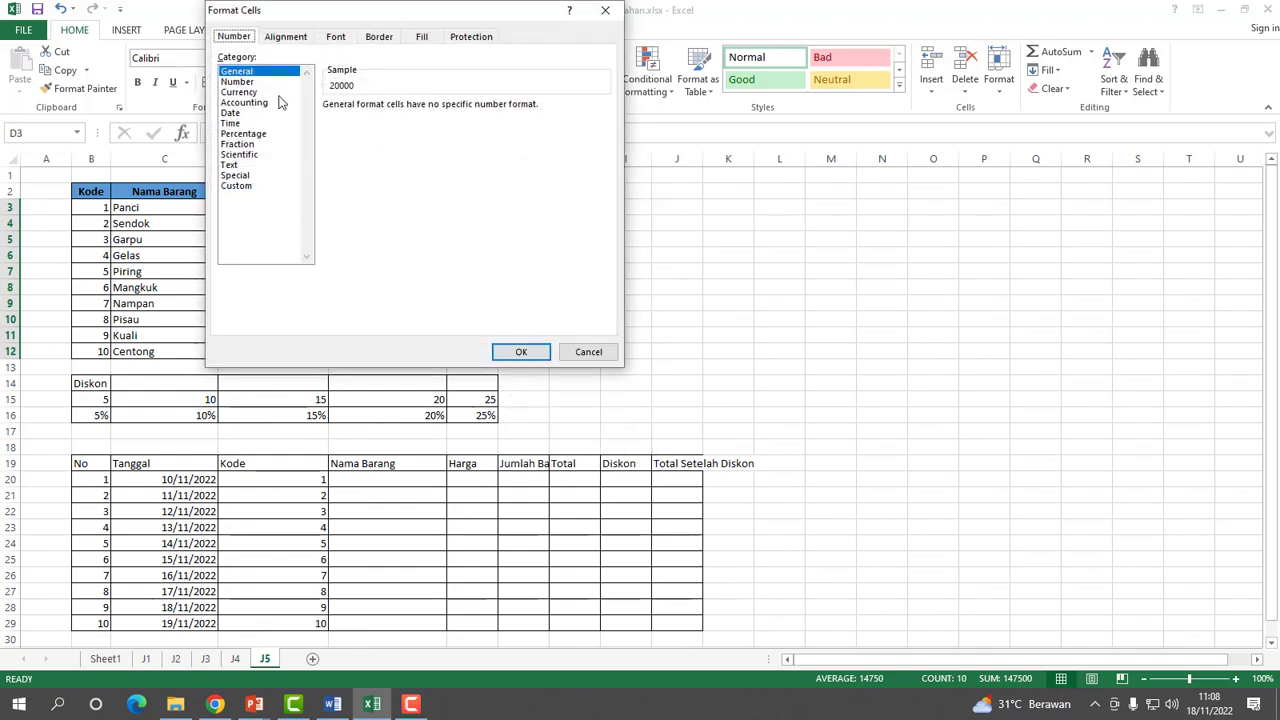
{"action": "left_click", "coordinate": [243, 103]}
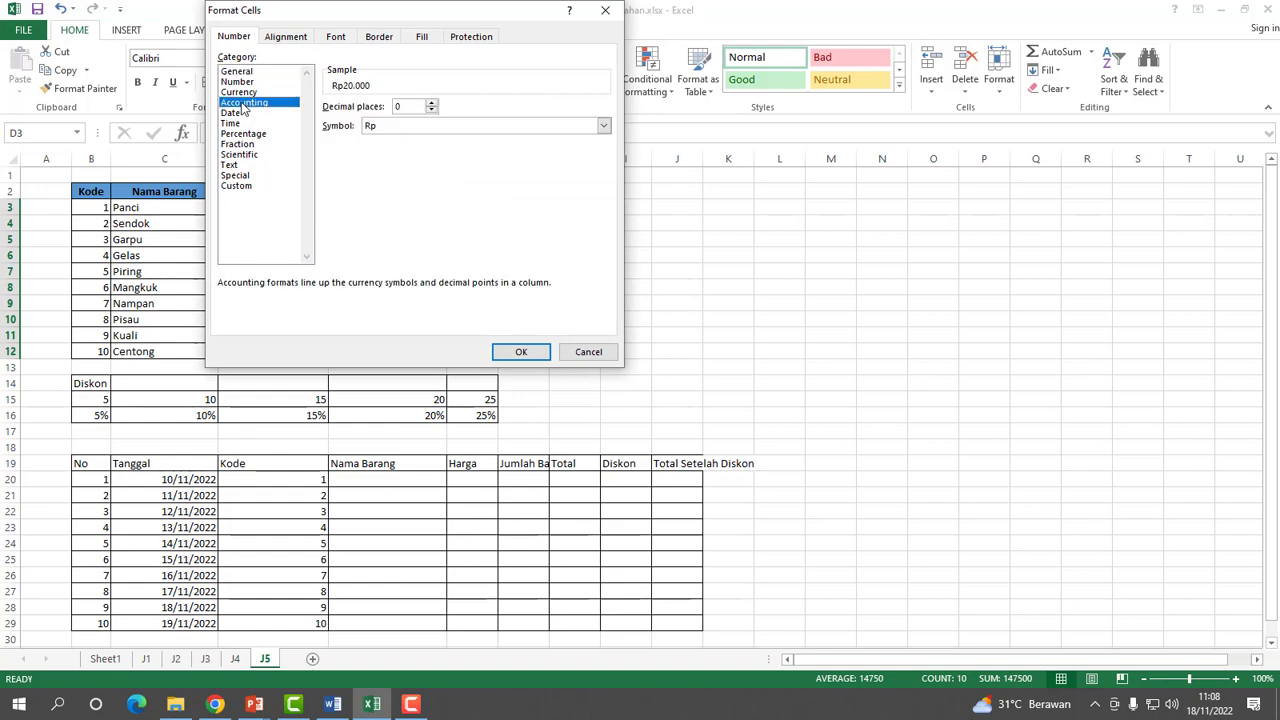
{"action": "left_click", "coordinate": [393, 126]}
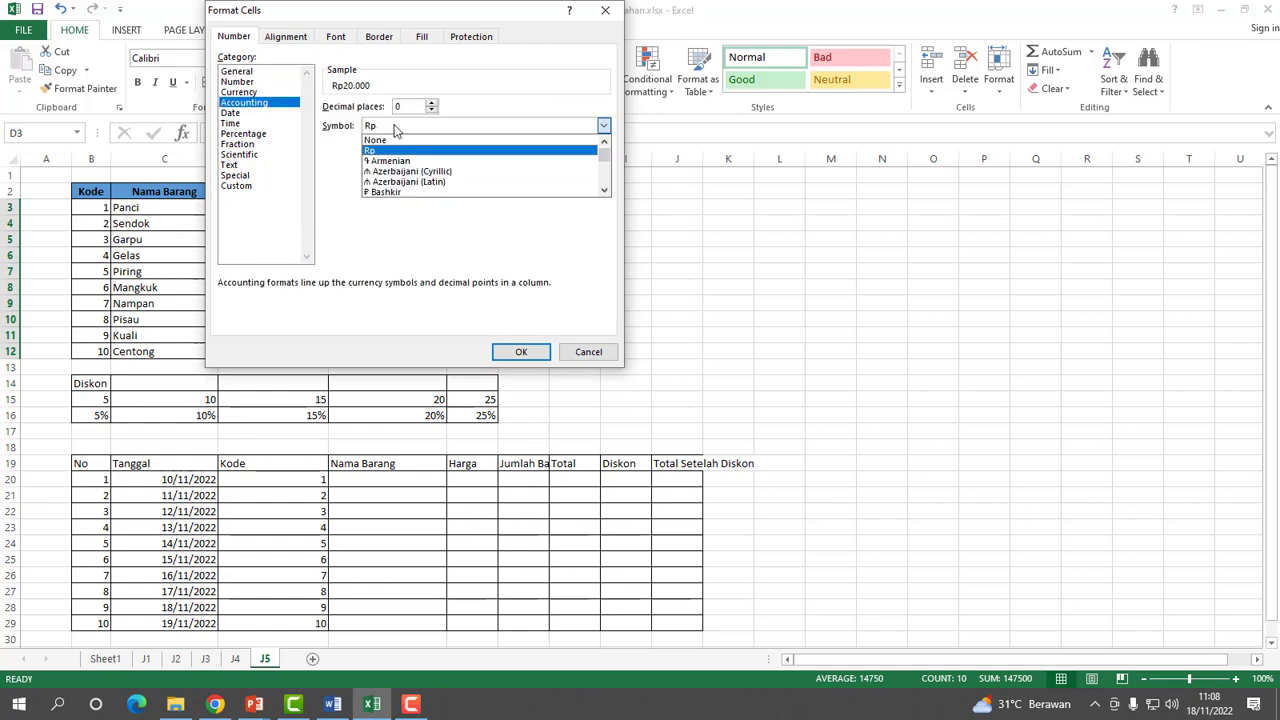
{"action": "key", "text": "i"}
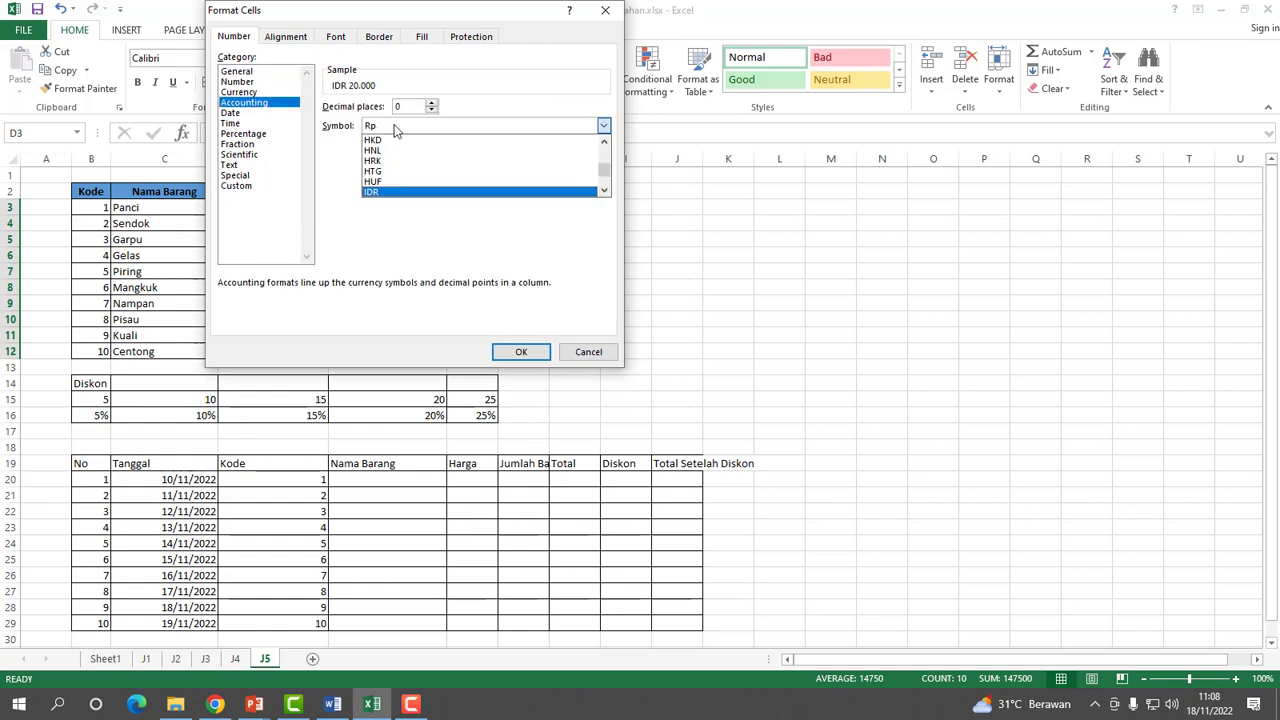
{"action": "left_click", "coordinate": [379, 195]}
{"action": "left_click", "coordinate": [512, 348]}
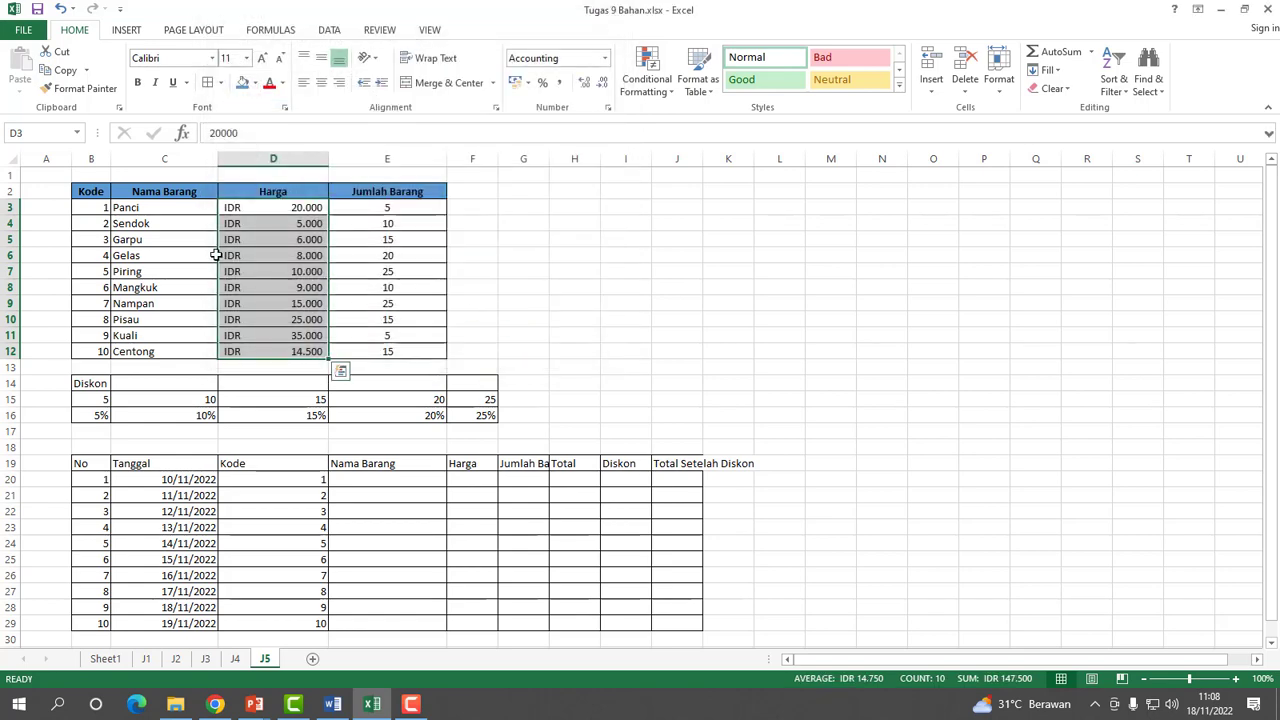
Fill the item table's data rows B3:E12 with a light blue shade.
{"action": "left_click_drag", "start_coordinate": [87, 203], "coordinate": [395, 350]}
{"action": "left_click", "coordinate": [255, 83]}
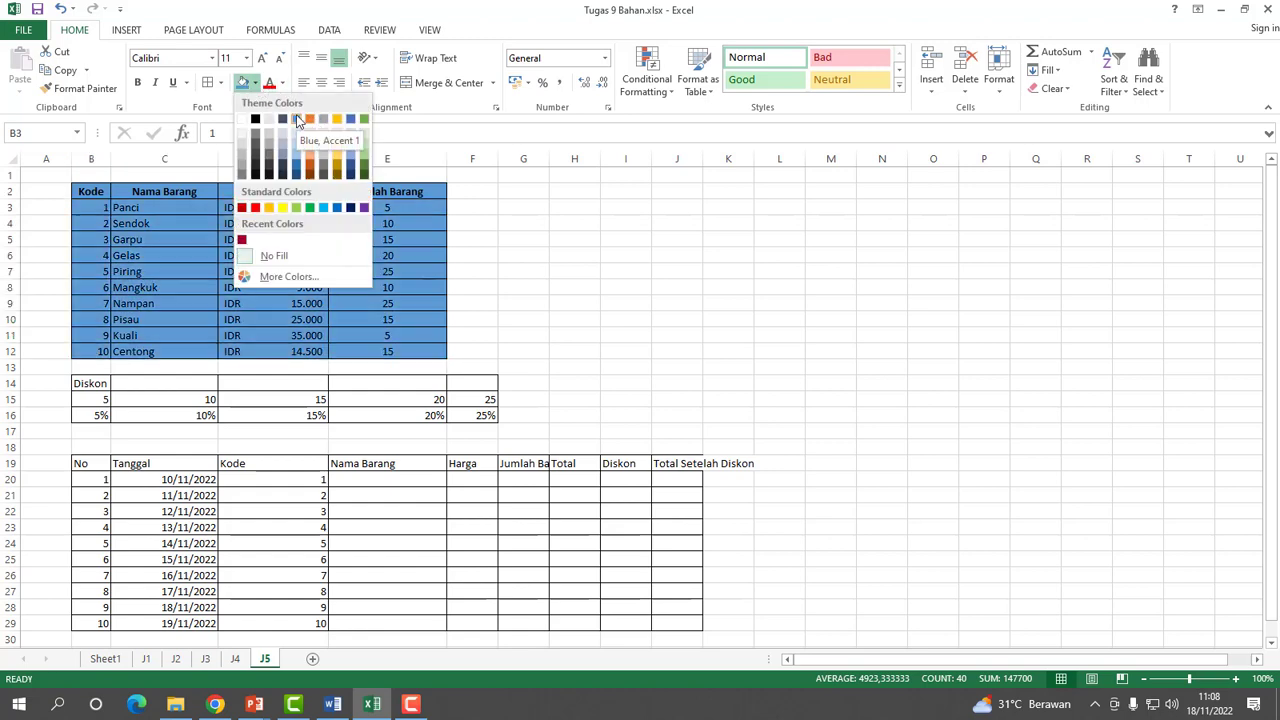
{"action": "left_click", "coordinate": [296, 139]}
{"action": "left_click", "coordinate": [523, 268]}
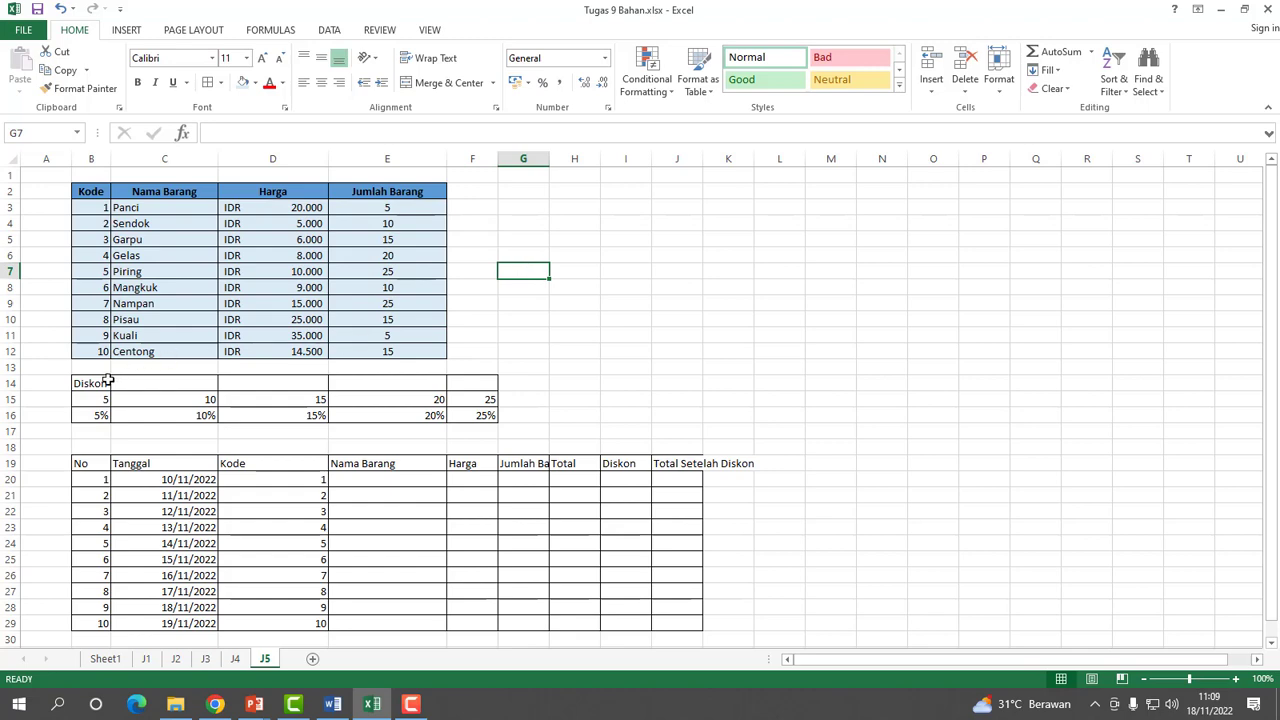
Merge and center the Diskon heading across B14:F14 and make it bold.
{"action": "left_click_drag", "start_coordinate": [98, 383], "coordinate": [481, 385]}
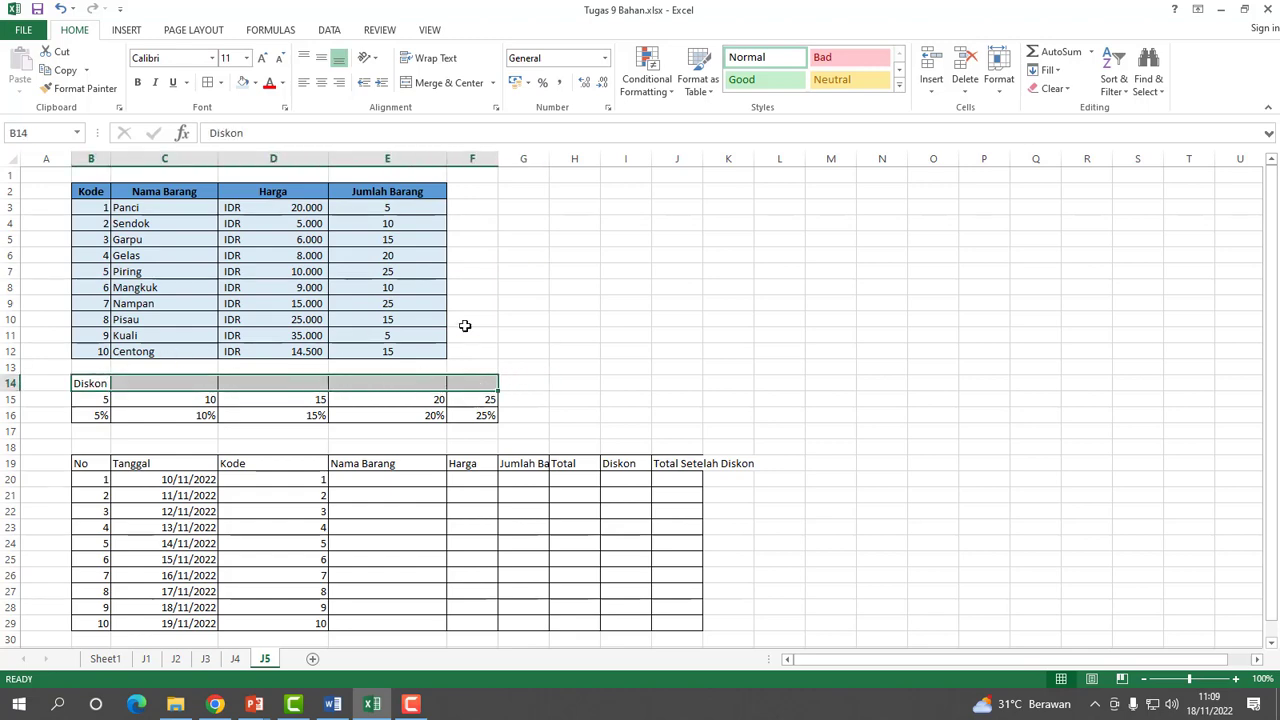
{"action": "left_click", "coordinate": [407, 86]}
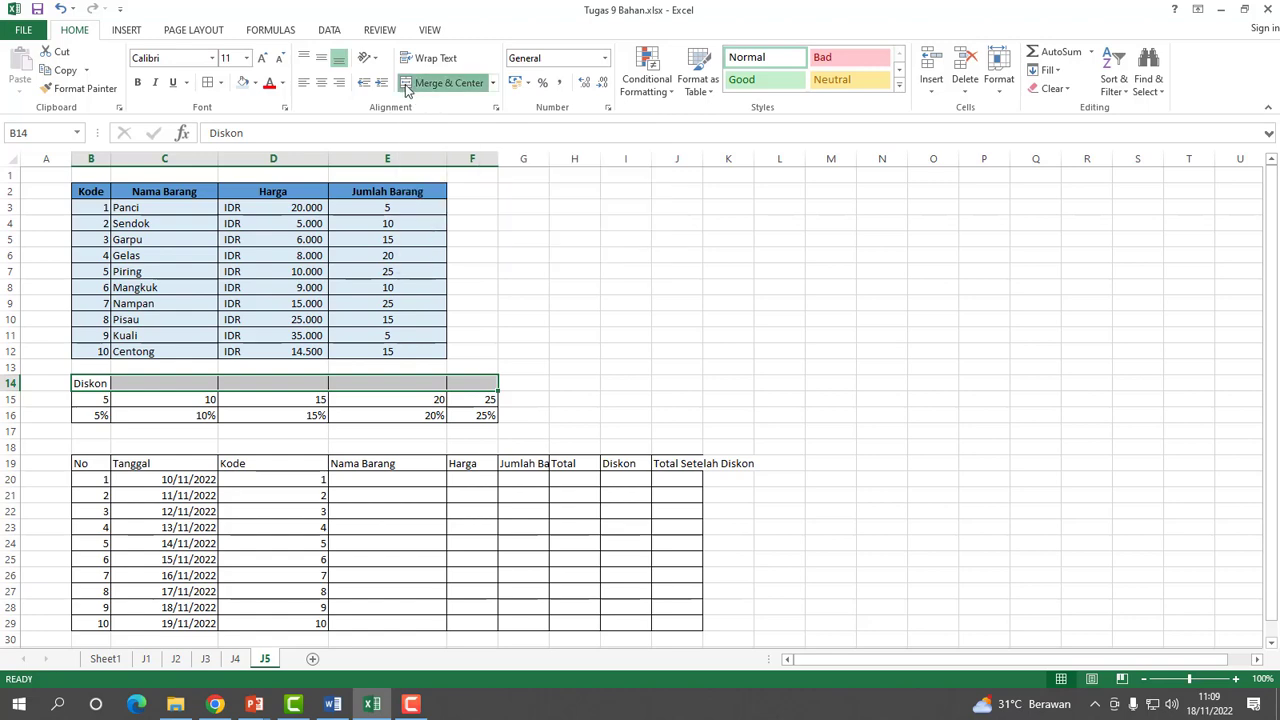
{"action": "left_click", "coordinate": [138, 84]}
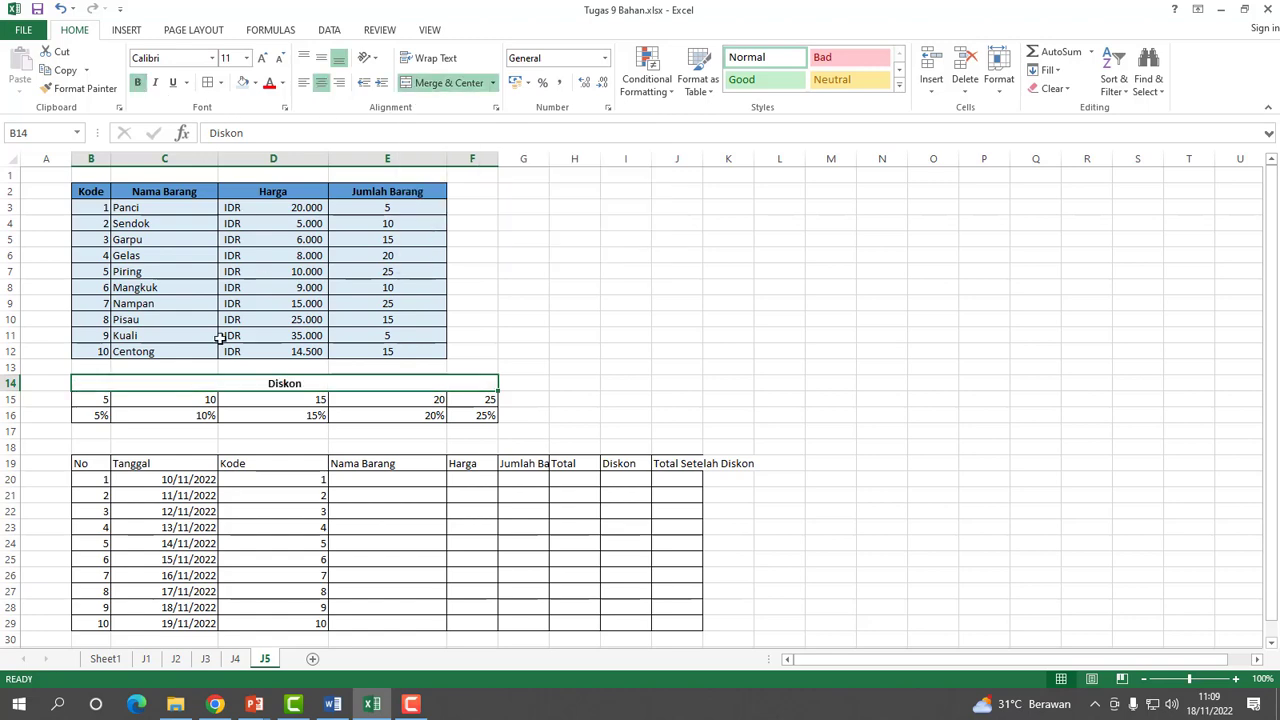
Center the discount quantities and percentages in B15:F16 and fill the merged Diskon heading with blue.
{"action": "left_click_drag", "start_coordinate": [90, 399], "coordinate": [462, 415]}
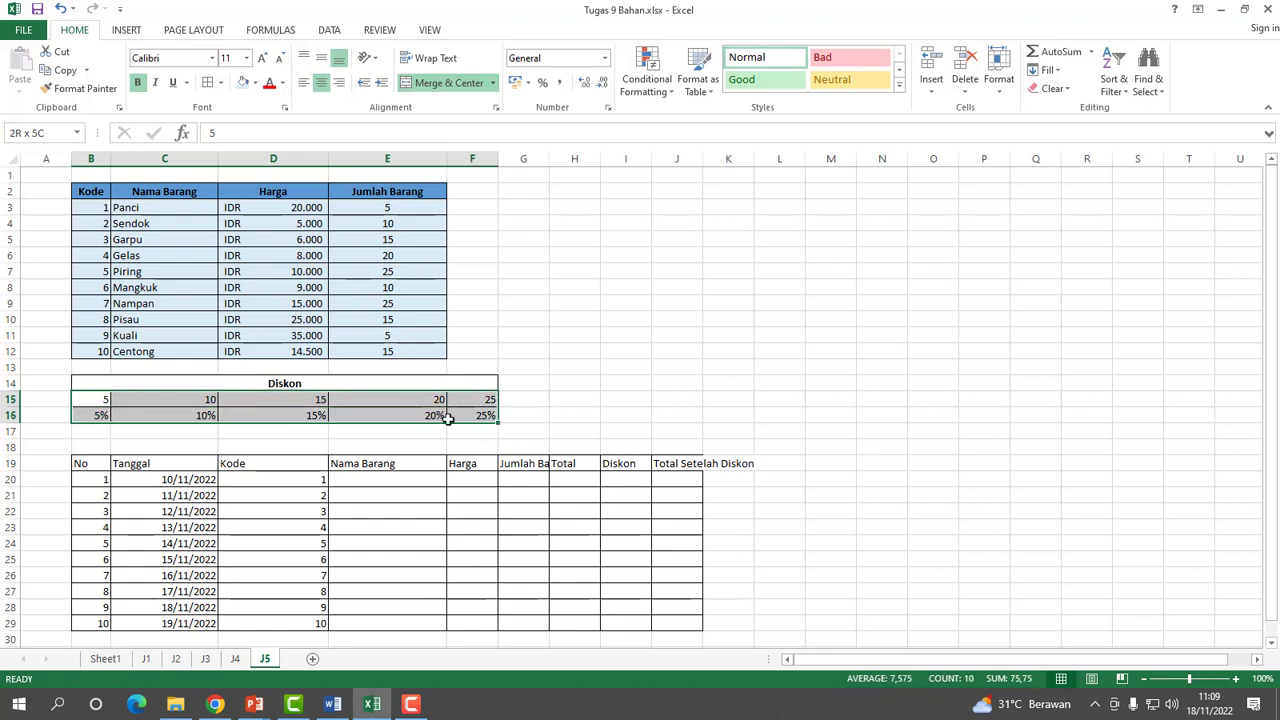
{"action": "left_click", "coordinate": [320, 83]}
{"action": "left_click_drag", "start_coordinate": [274, 389], "coordinate": [266, 383]}
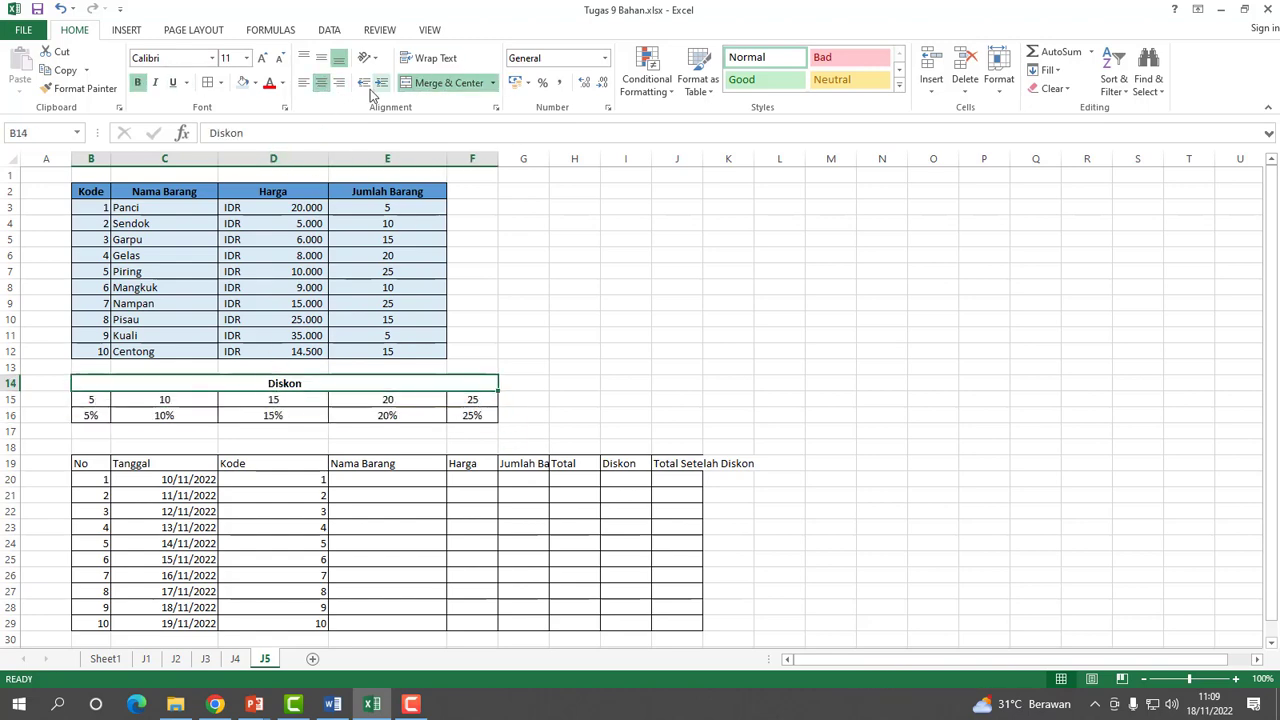
{"action": "left_click", "coordinate": [258, 84]}
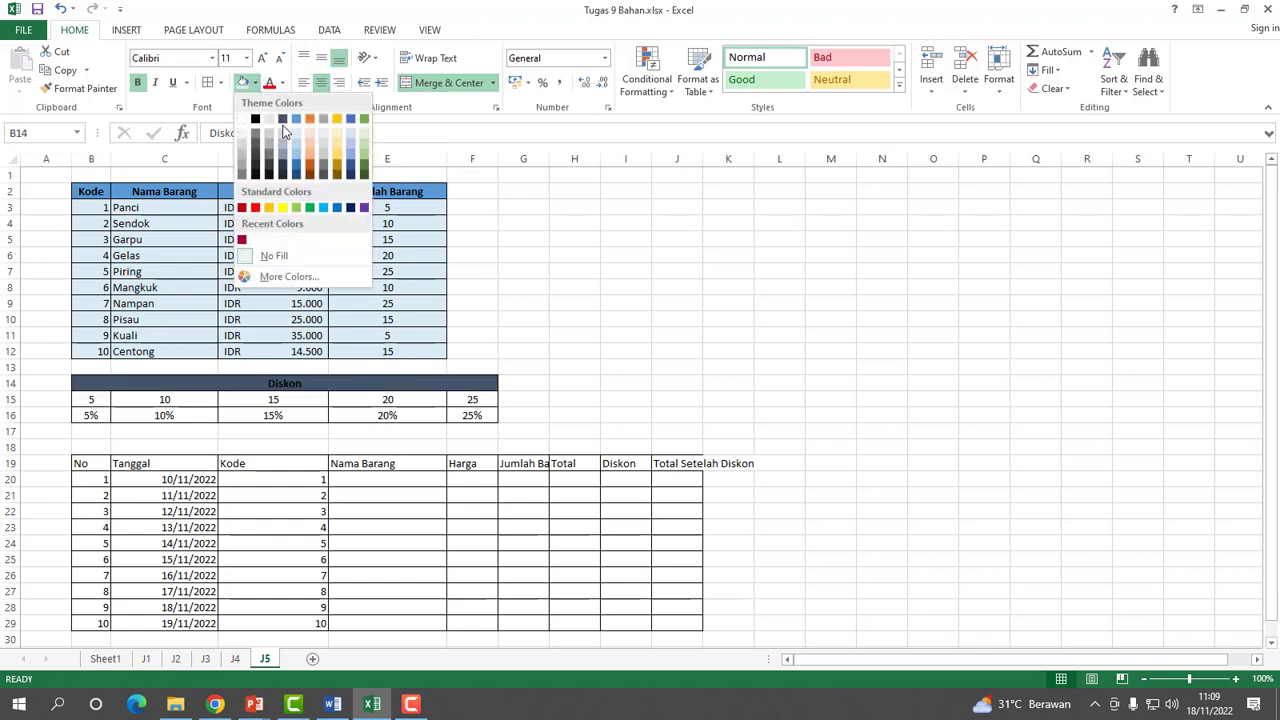
{"action": "left_click", "coordinate": [300, 117]}
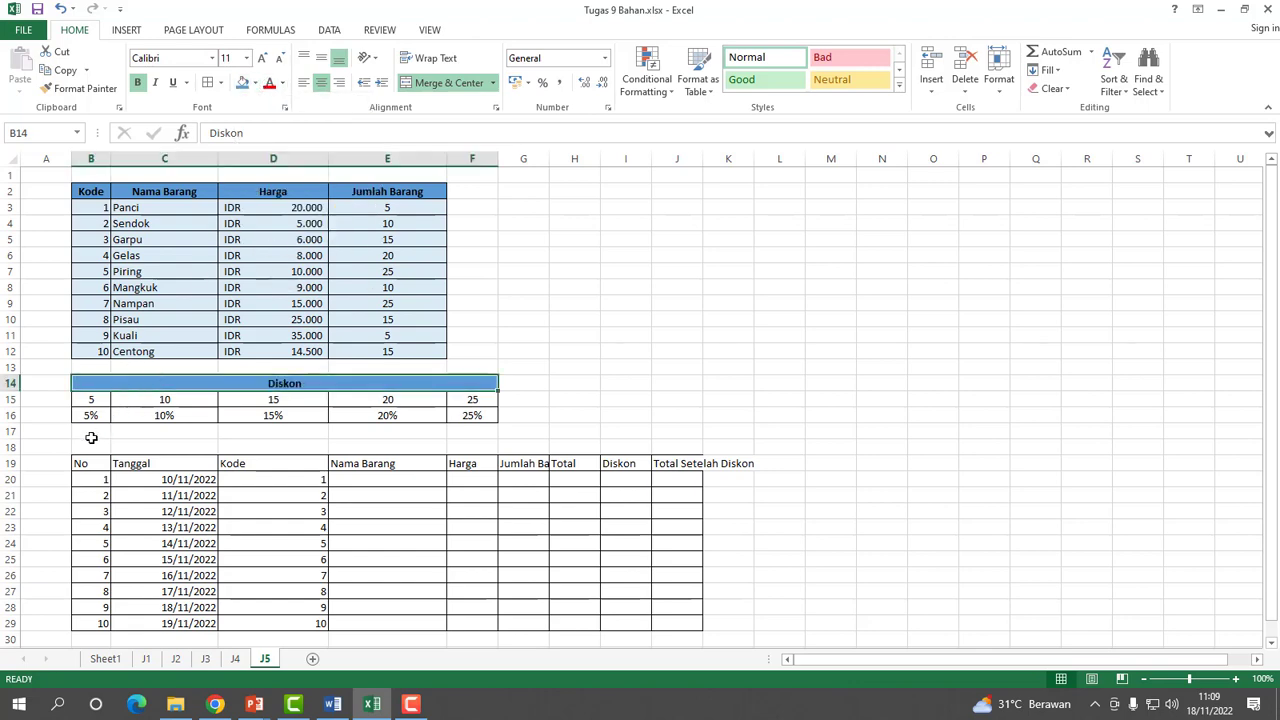
Fill the discount table's value rows B15:F16 with a light blue shade.
{"action": "left_click_drag", "start_coordinate": [86, 400], "coordinate": [468, 415]}
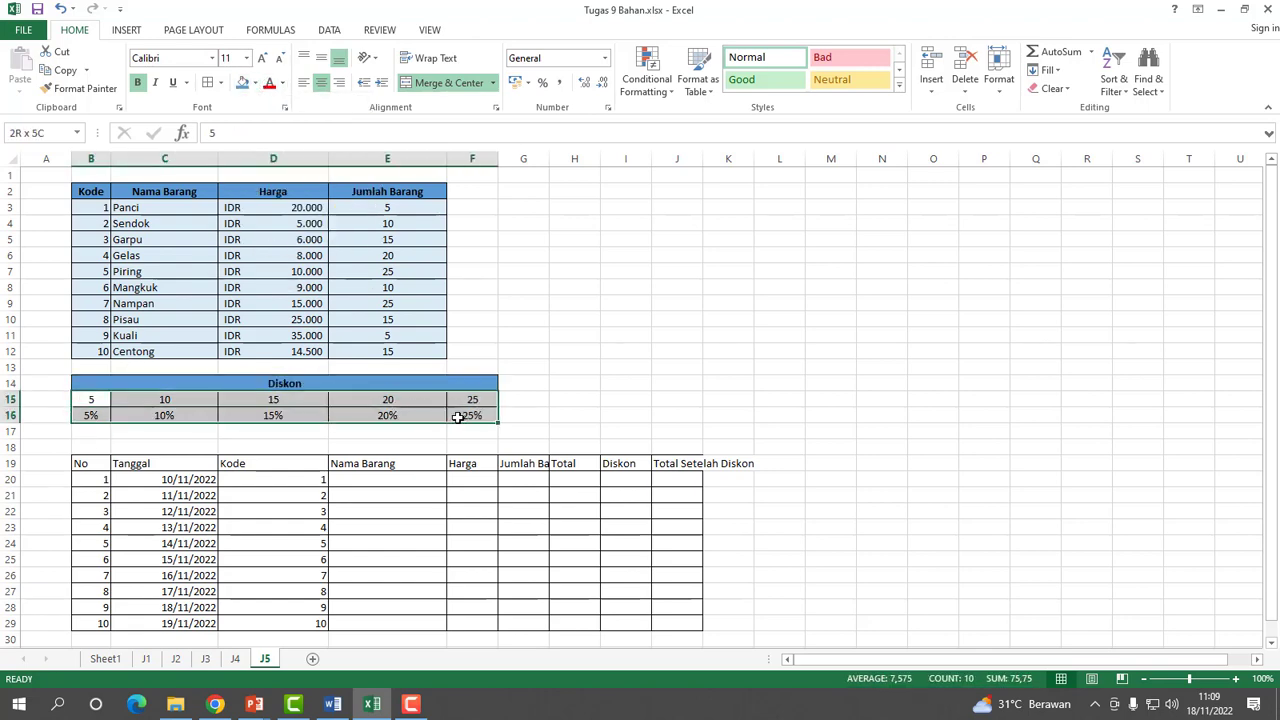
{"action": "left_click", "coordinate": [257, 84]}
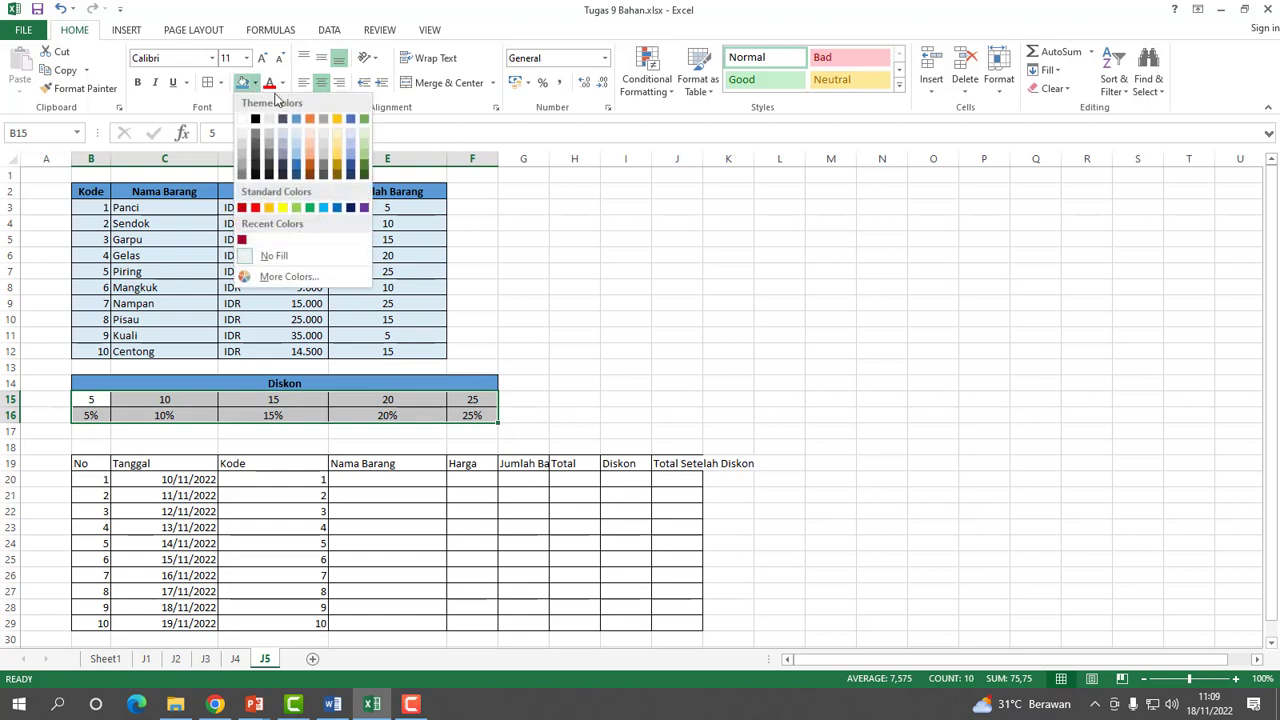
{"action": "left_click", "coordinate": [296, 130]}
{"action": "left_click", "coordinate": [626, 310]}
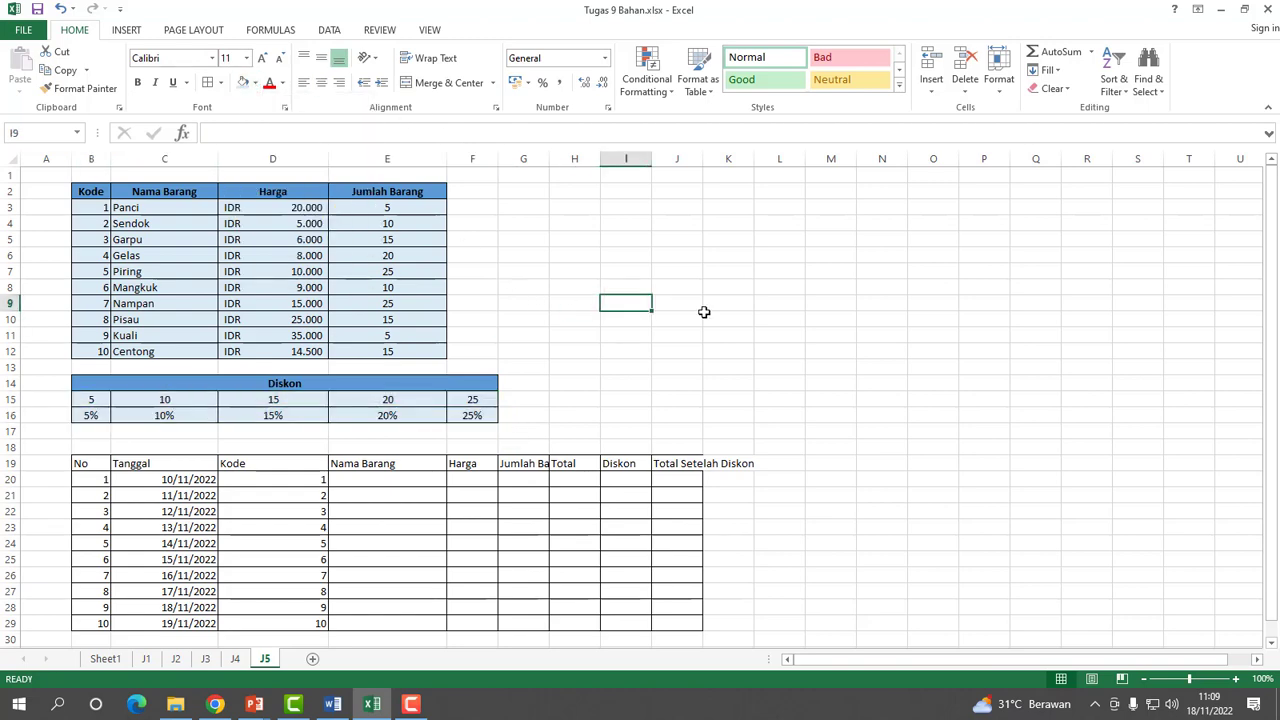
Fit columns J and G to their header text and widen column F slightly.
{"action": "double_click", "coordinate": [703, 158]}
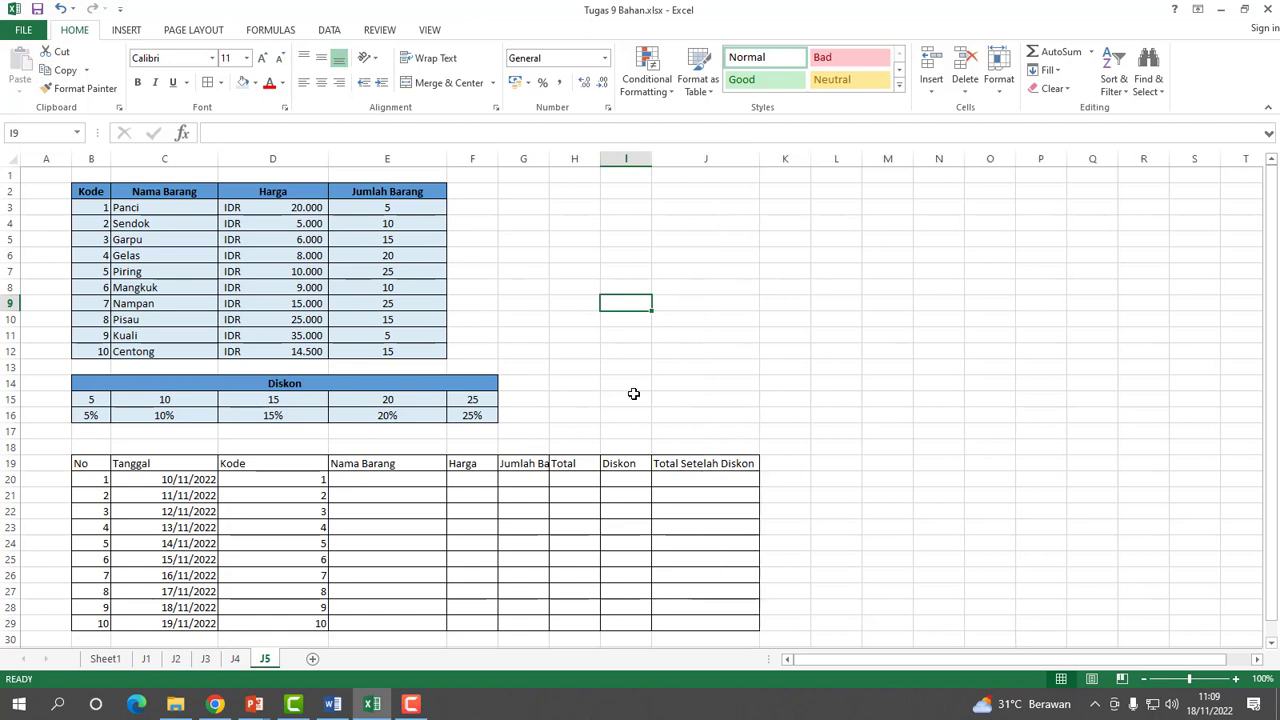
{"action": "double_click", "coordinate": [546, 159]}
{"action": "left_click_drag", "start_coordinate": [498, 159], "coordinate": [521, 159]}
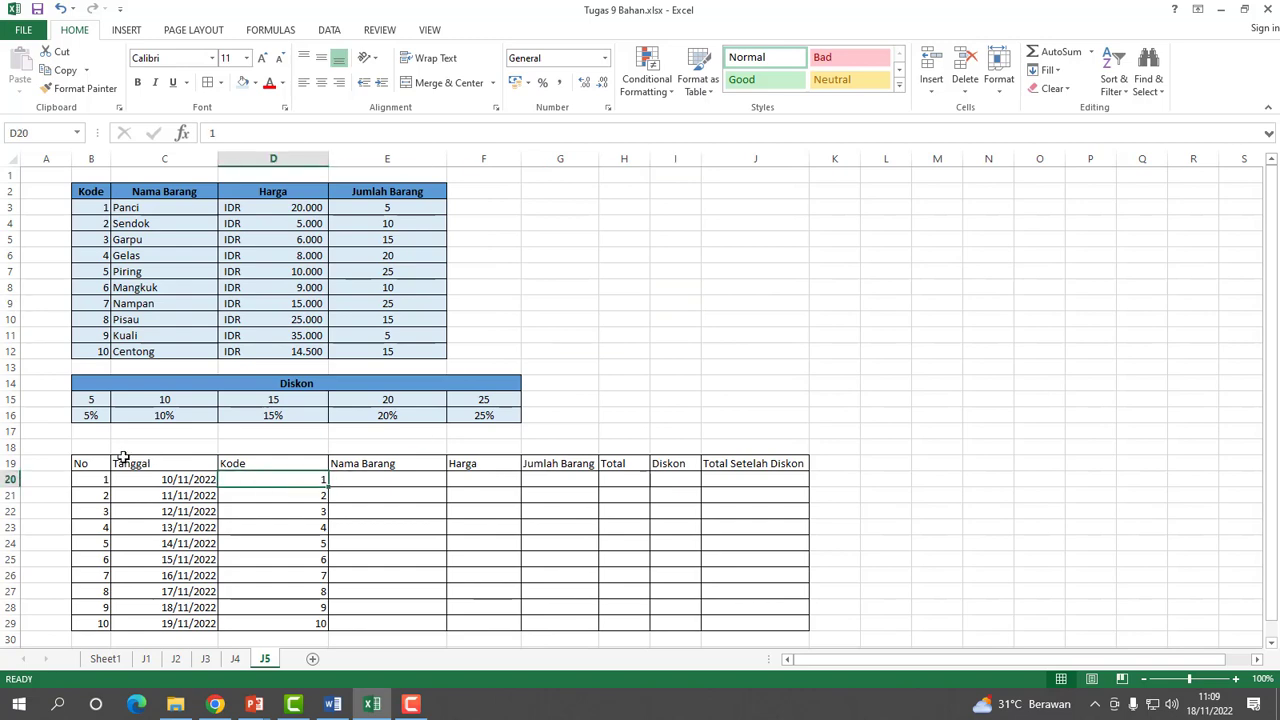
Center and bold the transaction table's header row B19:J19 and fill it with blue.
{"action": "left_click_drag", "start_coordinate": [88, 460], "coordinate": [758, 464]}
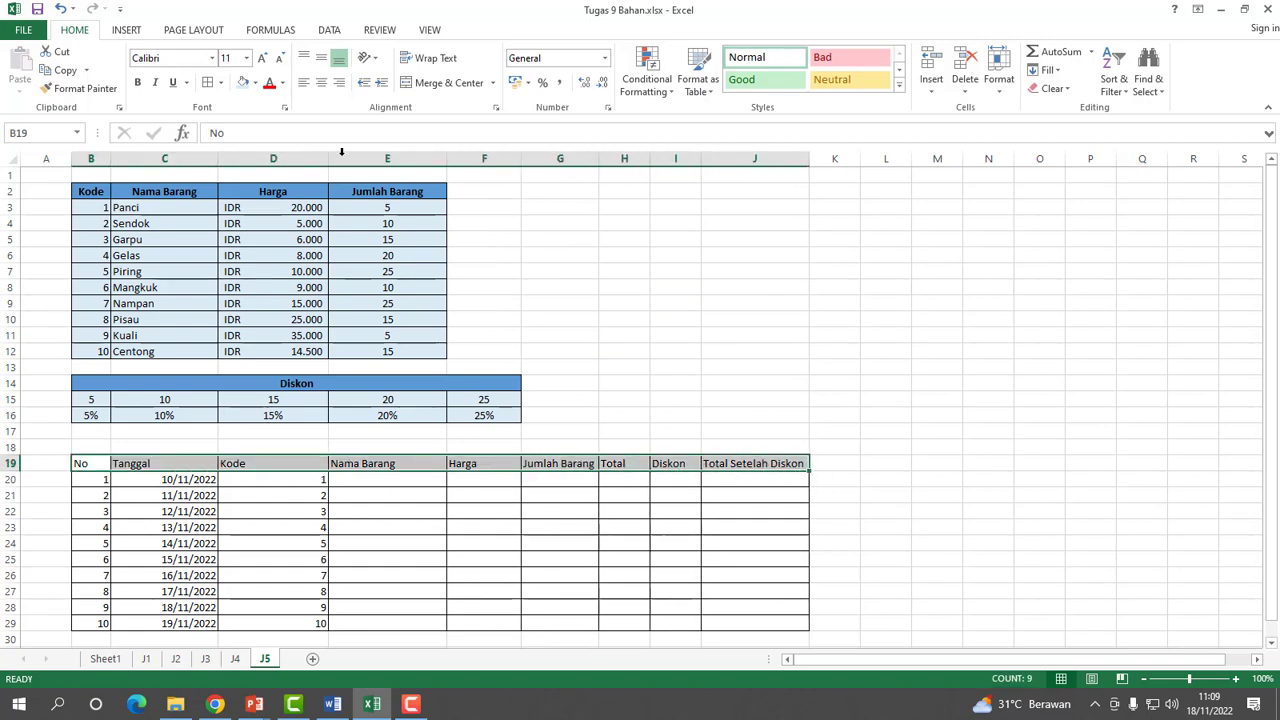
{"action": "left_click", "coordinate": [321, 82]}
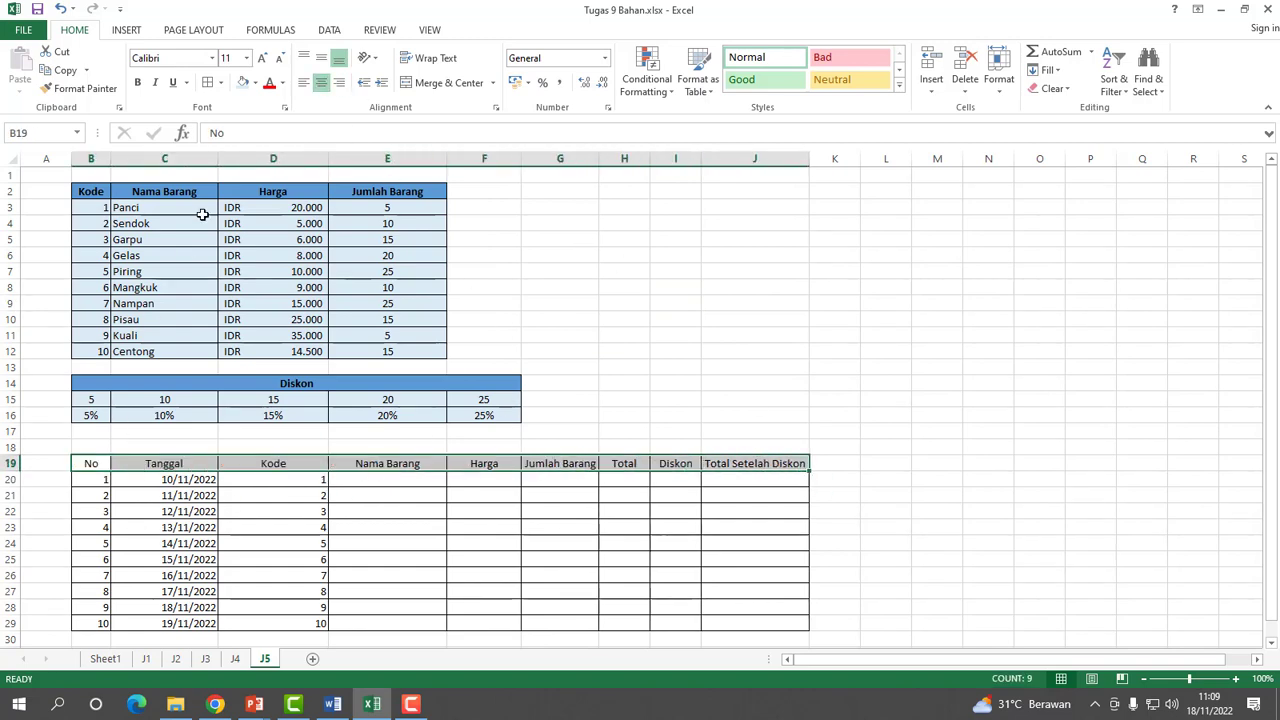
{"action": "left_click", "coordinate": [138, 82]}
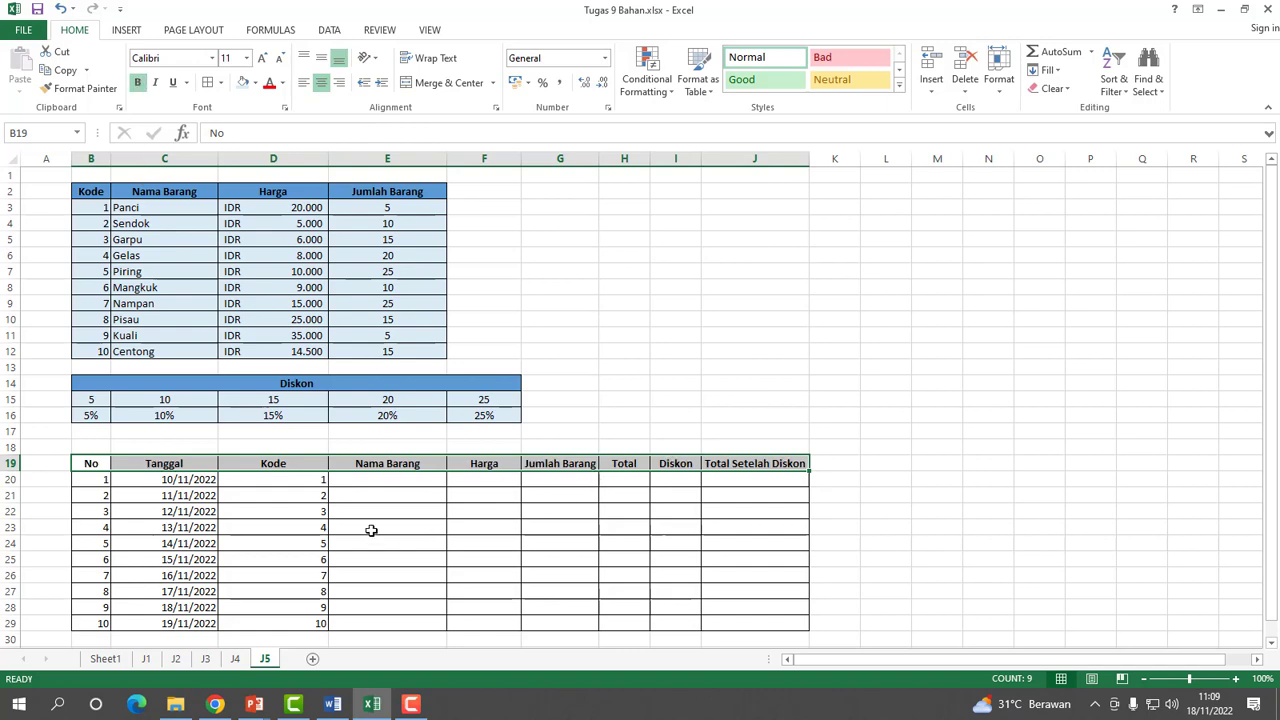
{"action": "left_click", "coordinate": [255, 83]}
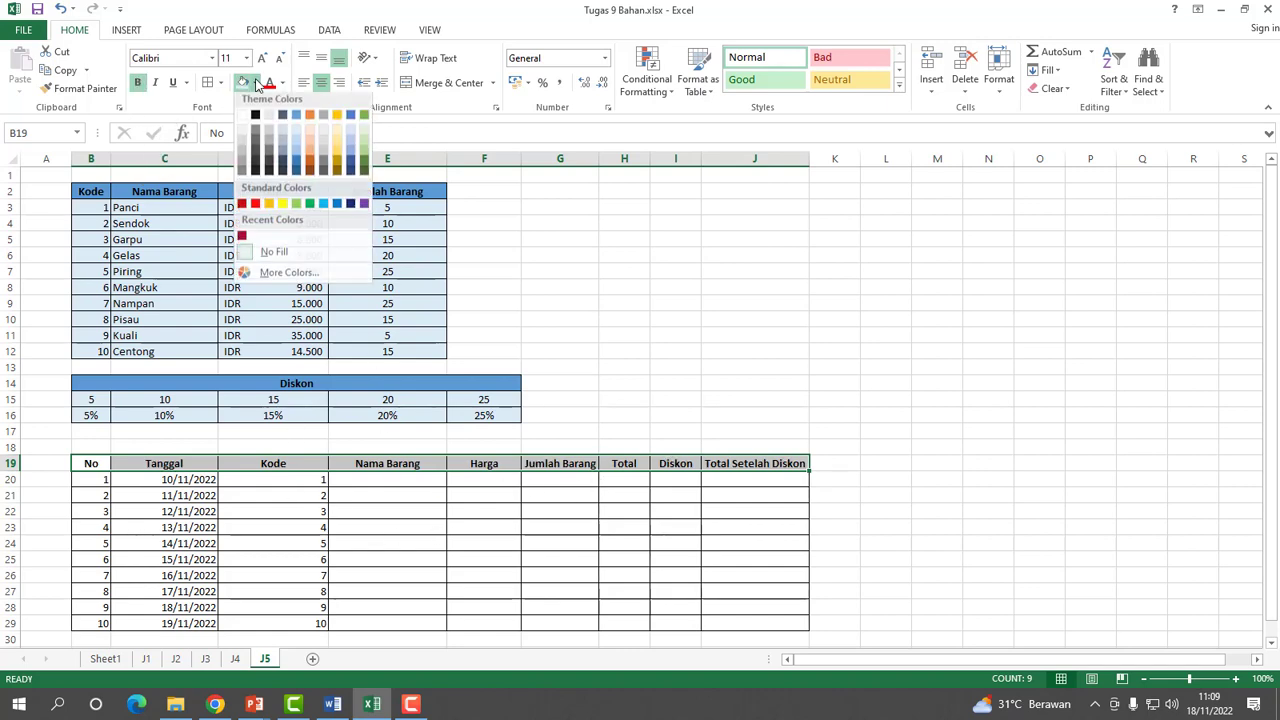
{"action": "left_click", "coordinate": [296, 121]}
{"action": "left_click", "coordinate": [297, 527]}
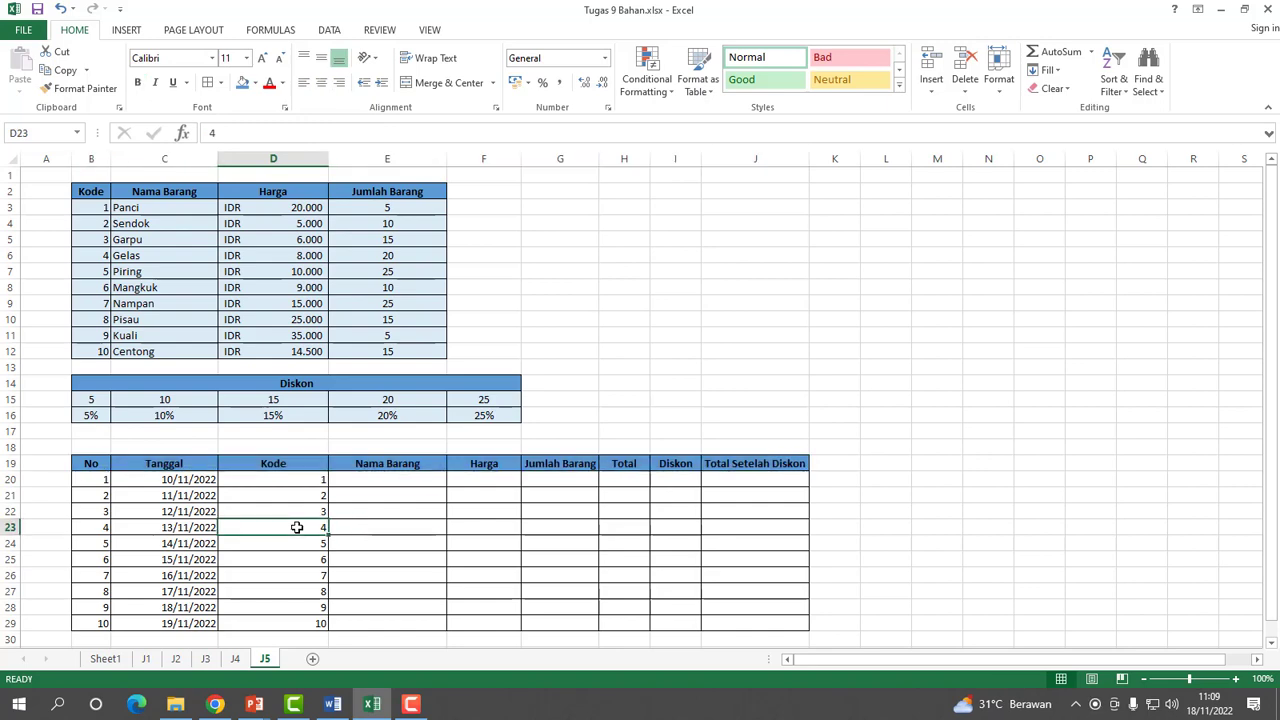
Center the No values in B20:B29 and the Kode values in D20:D29.
{"action": "left_click_drag", "start_coordinate": [88, 479], "coordinate": [297, 527]}
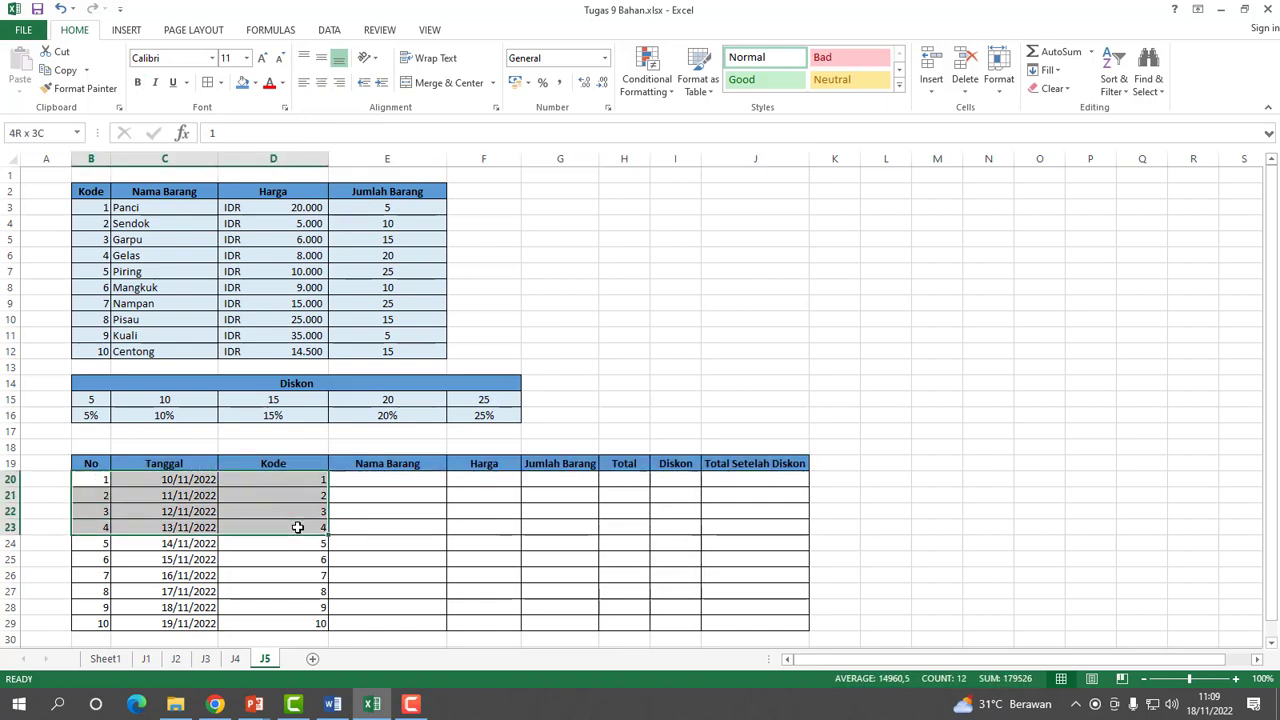
{"action": "left_click_drag", "start_coordinate": [92, 479], "coordinate": [97, 617]}
{"action": "left_click", "coordinate": [321, 82]}
{"action": "left_click_drag", "start_coordinate": [319, 561], "coordinate": [318, 623]}
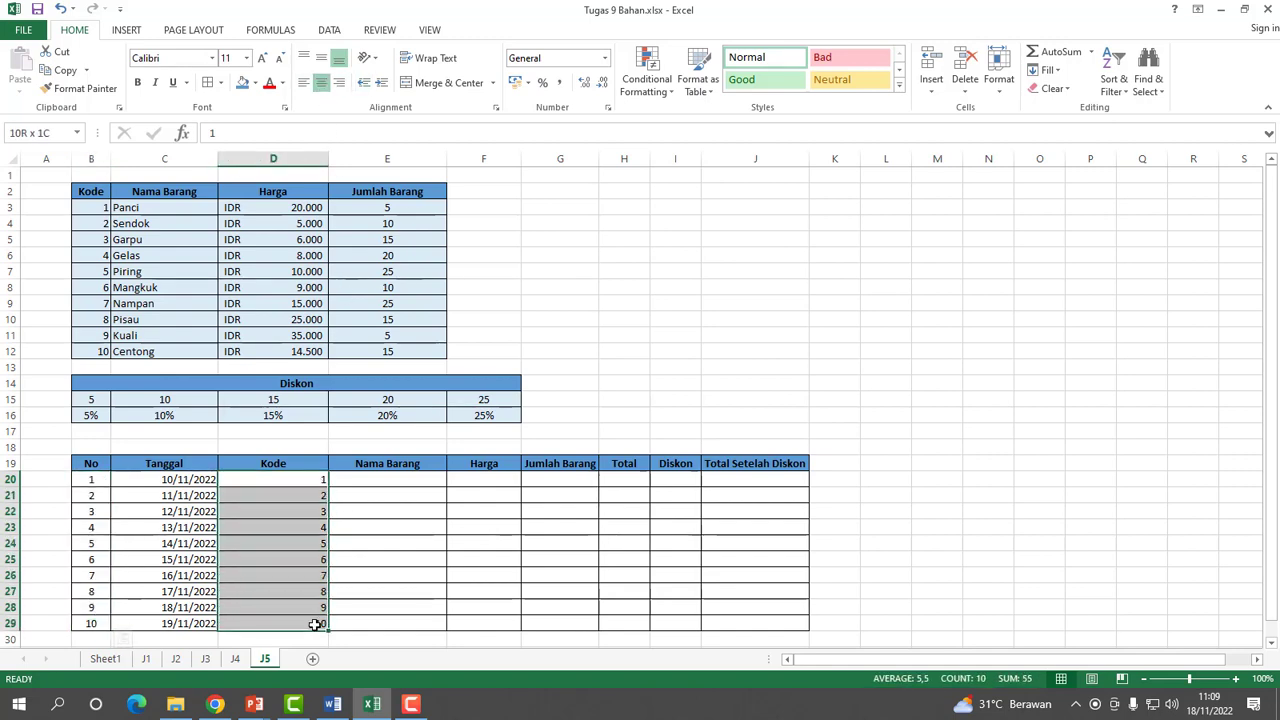
{"action": "left_click", "coordinate": [321, 84]}
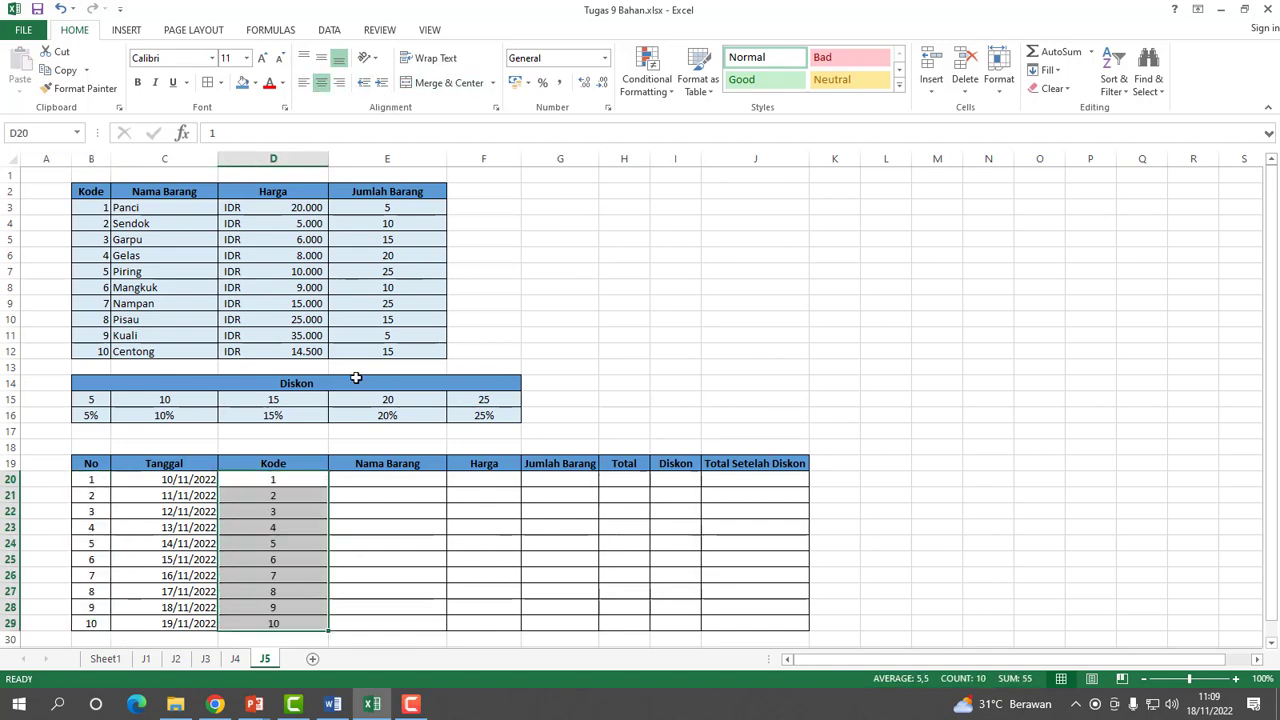
Fill the transaction table's No, Tanggal and Kode cells B20:D29 with a light blue shade.
{"action": "left_click", "coordinate": [87, 481]}
{"action": "left_click_drag", "start_coordinate": [87, 481], "coordinate": [286, 617]}
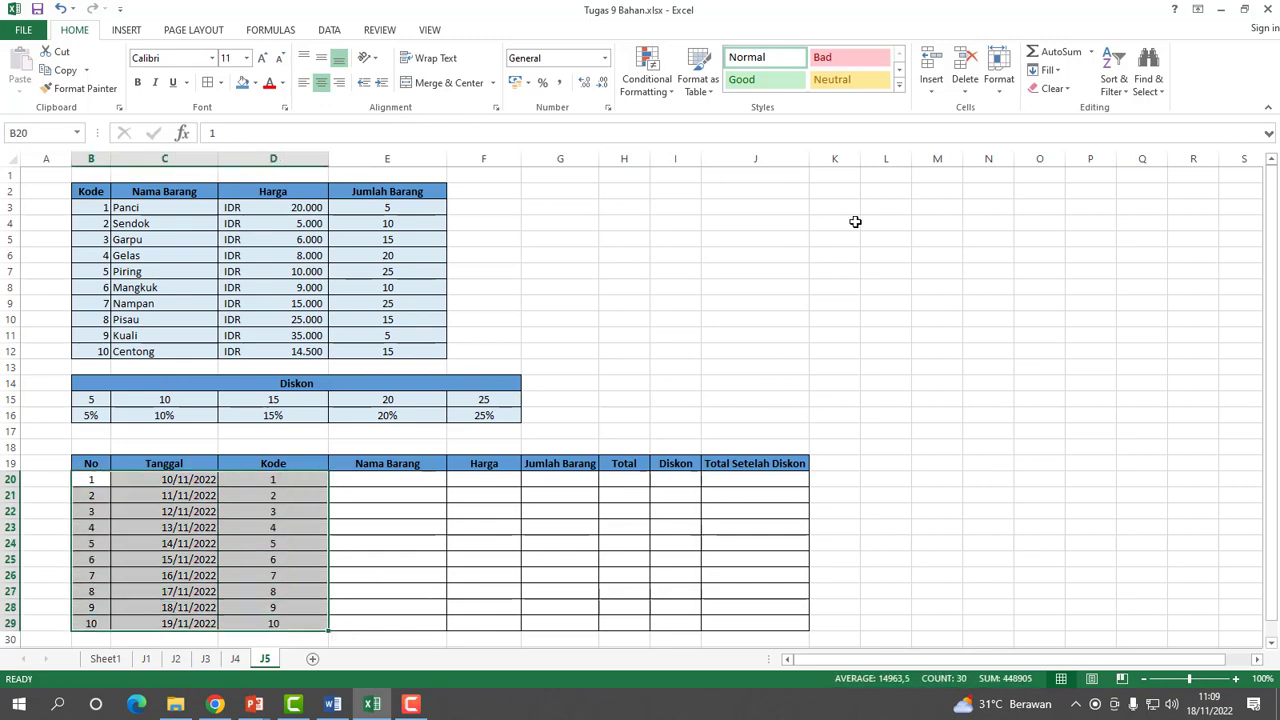
{"action": "left_click", "coordinate": [255, 83]}
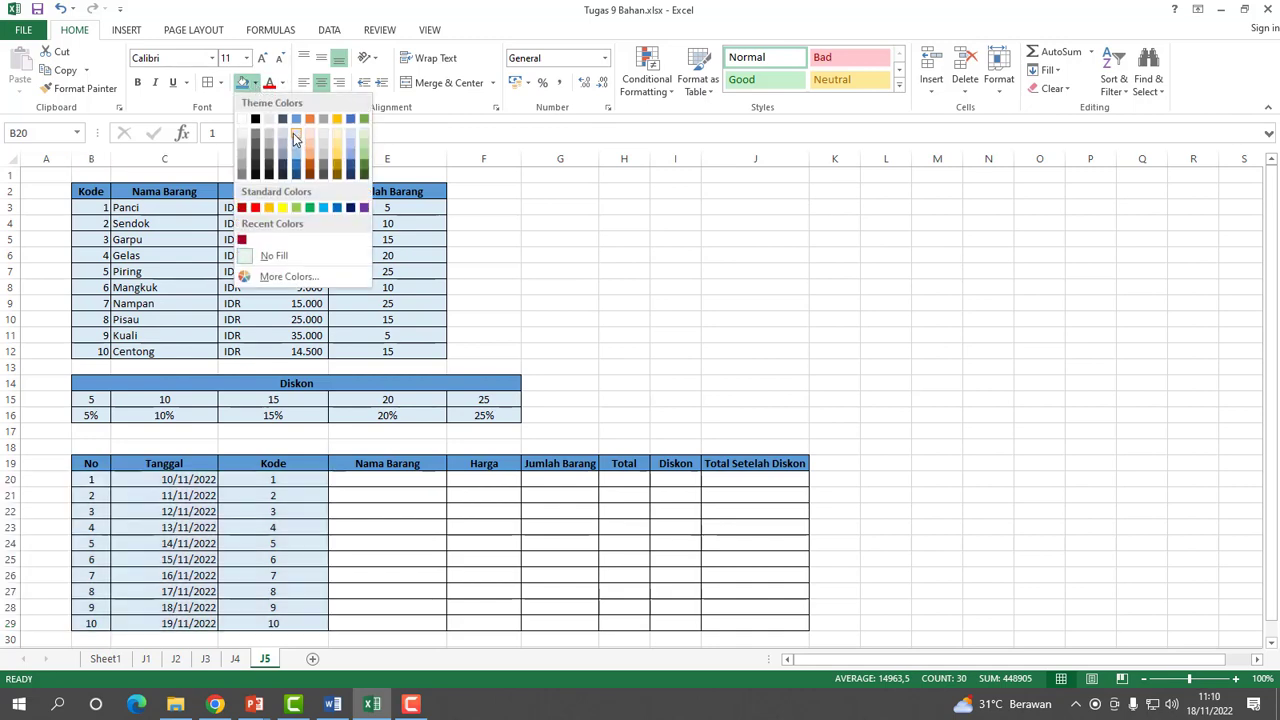
{"action": "key", "text": "Escape"}
{"action": "left_click", "coordinate": [897, 349]}
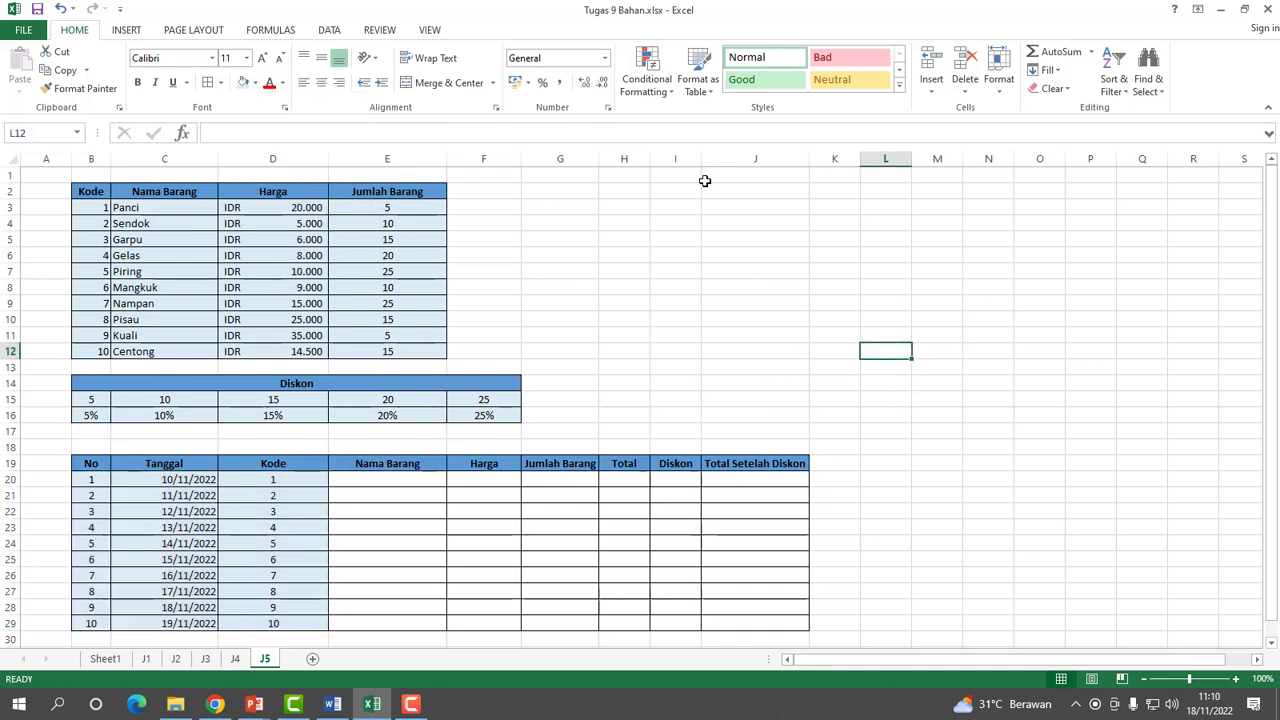
Widen the transaction table's Diskon column I slightly.
{"action": "left_click_drag", "start_coordinate": [702, 159], "coordinate": [718, 159]}
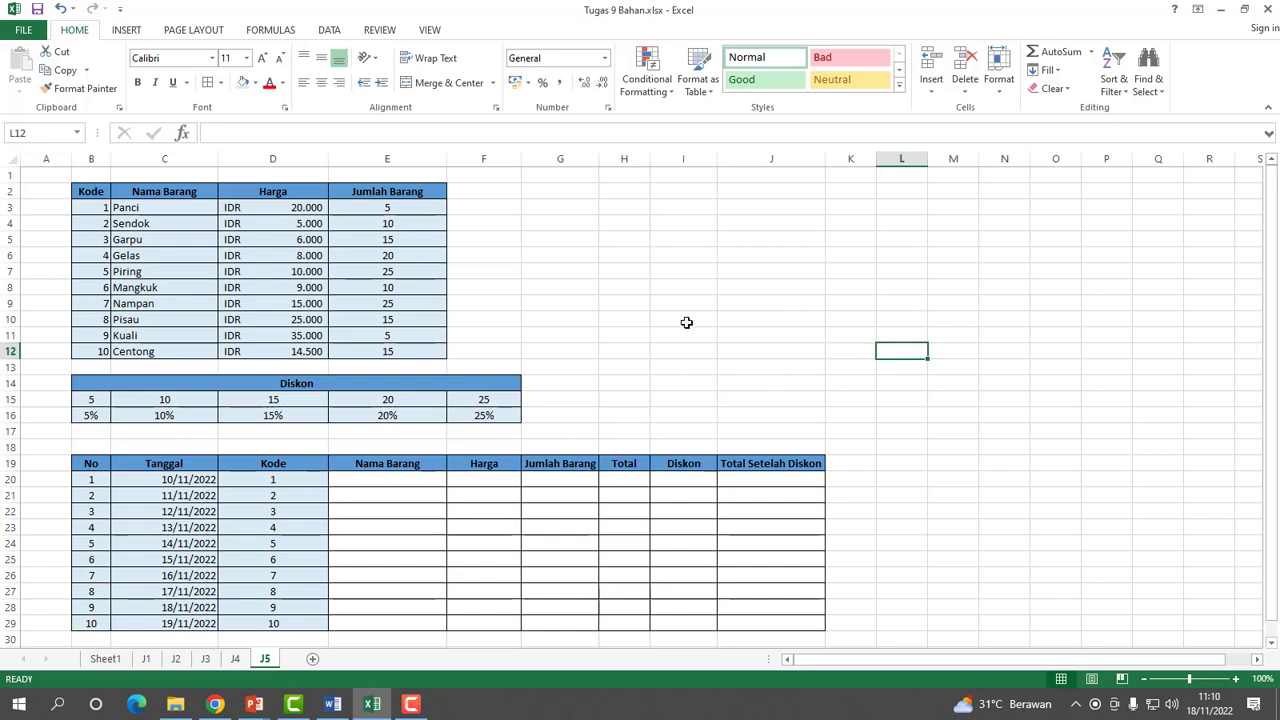
{"action": "left_click", "coordinate": [686, 273]}
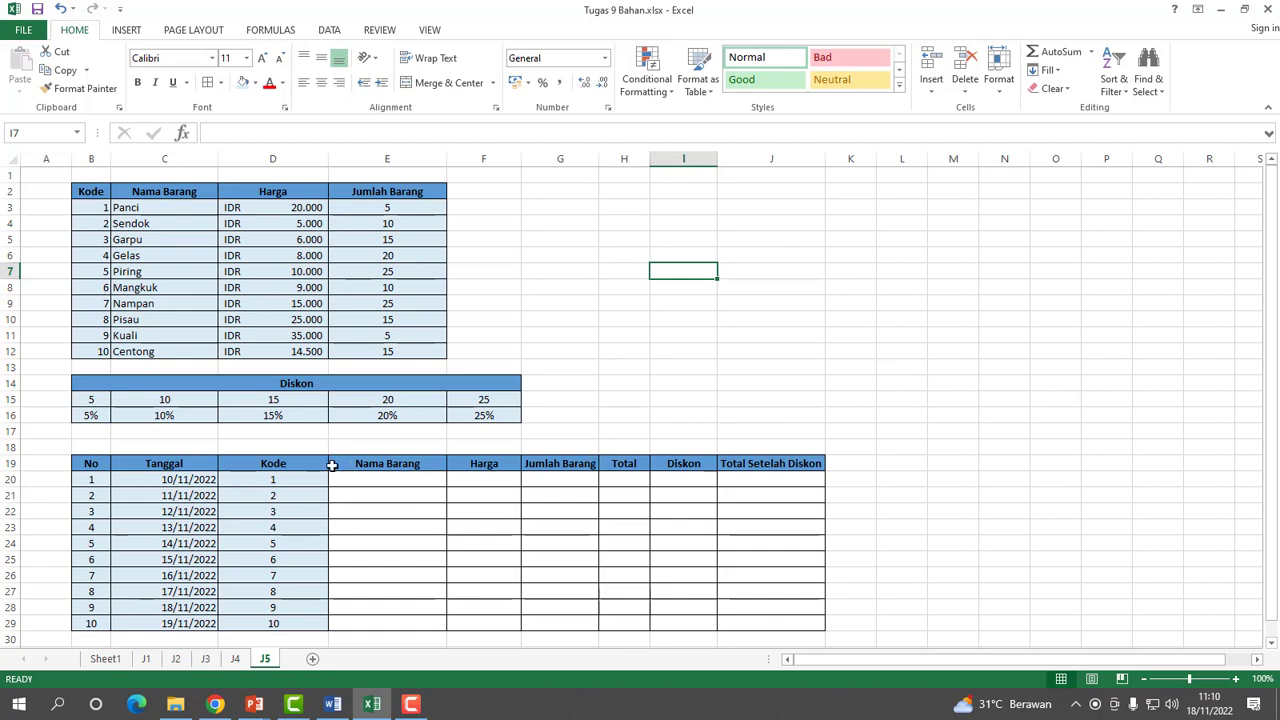
Select E20, set the ribbon display to Show Tabs and zoom the sheet to 120%.
{"action": "left_click", "coordinate": [396, 483]}
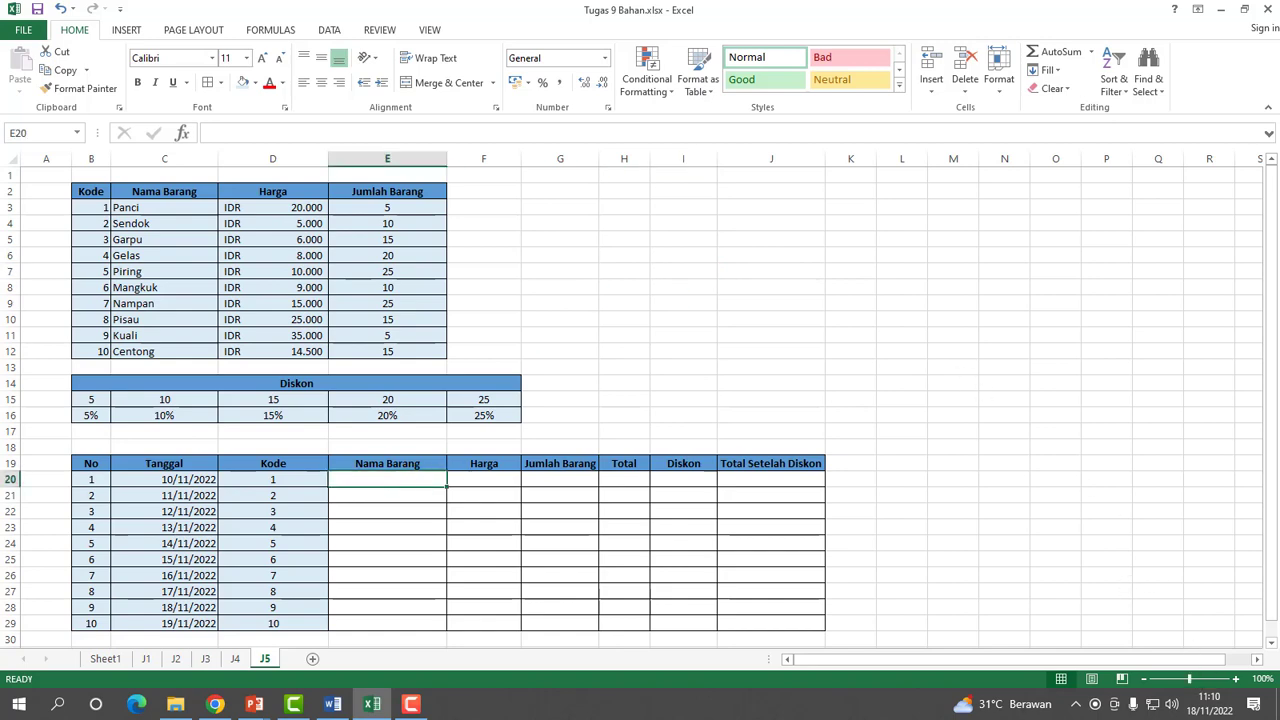
{"action": "left_click", "coordinate": [1198, 12]}
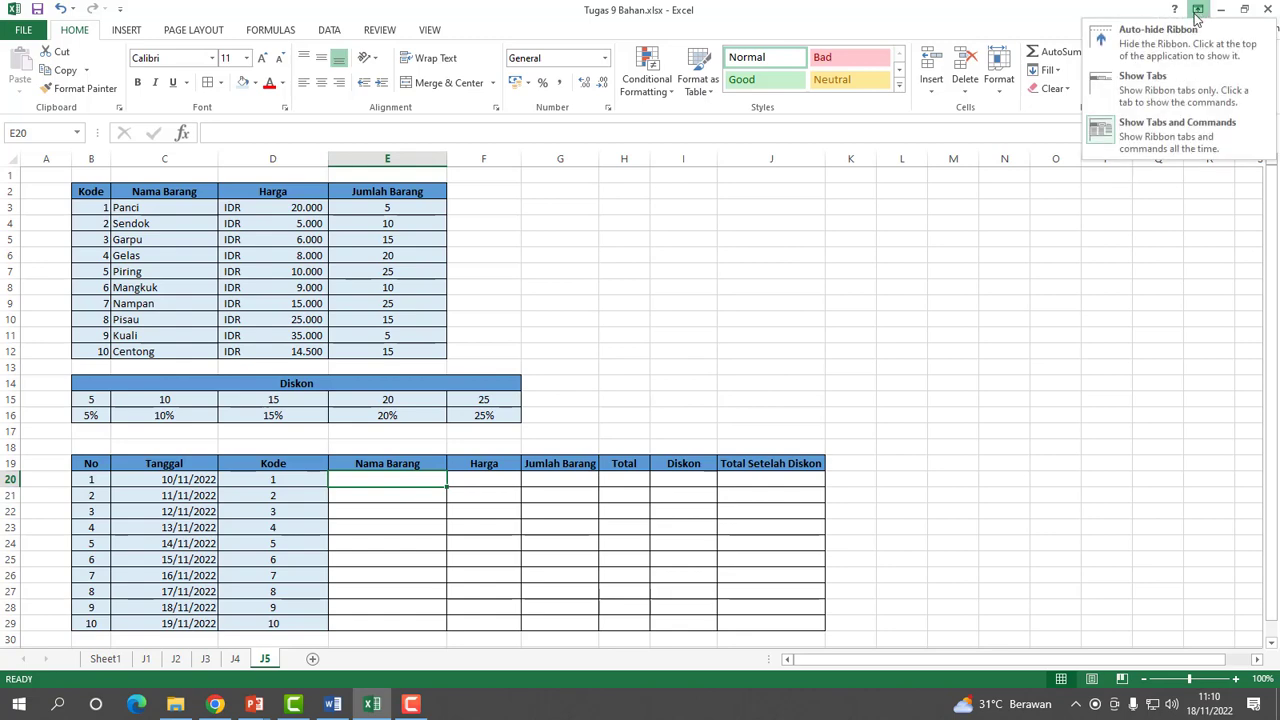
{"action": "left_click", "coordinate": [1122, 97]}
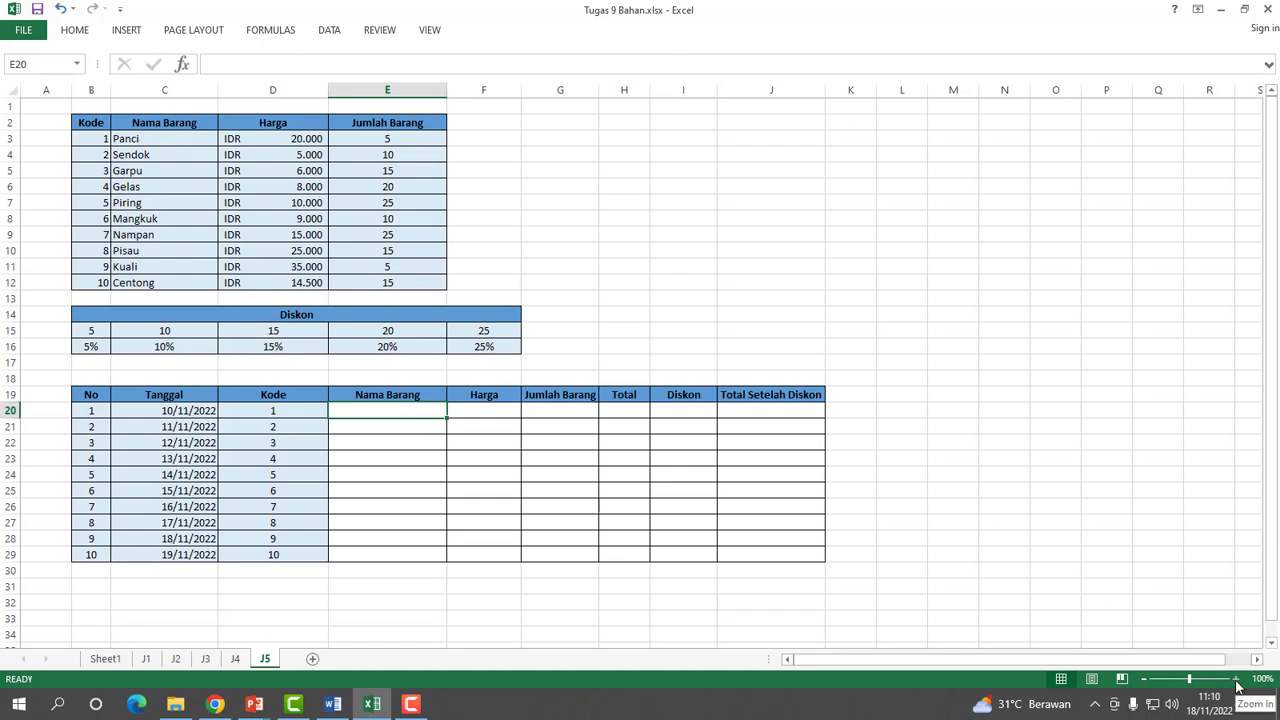
{"action": "left_click", "coordinate": [1237, 679]}
{"action": "left_click", "coordinate": [1237, 679]}
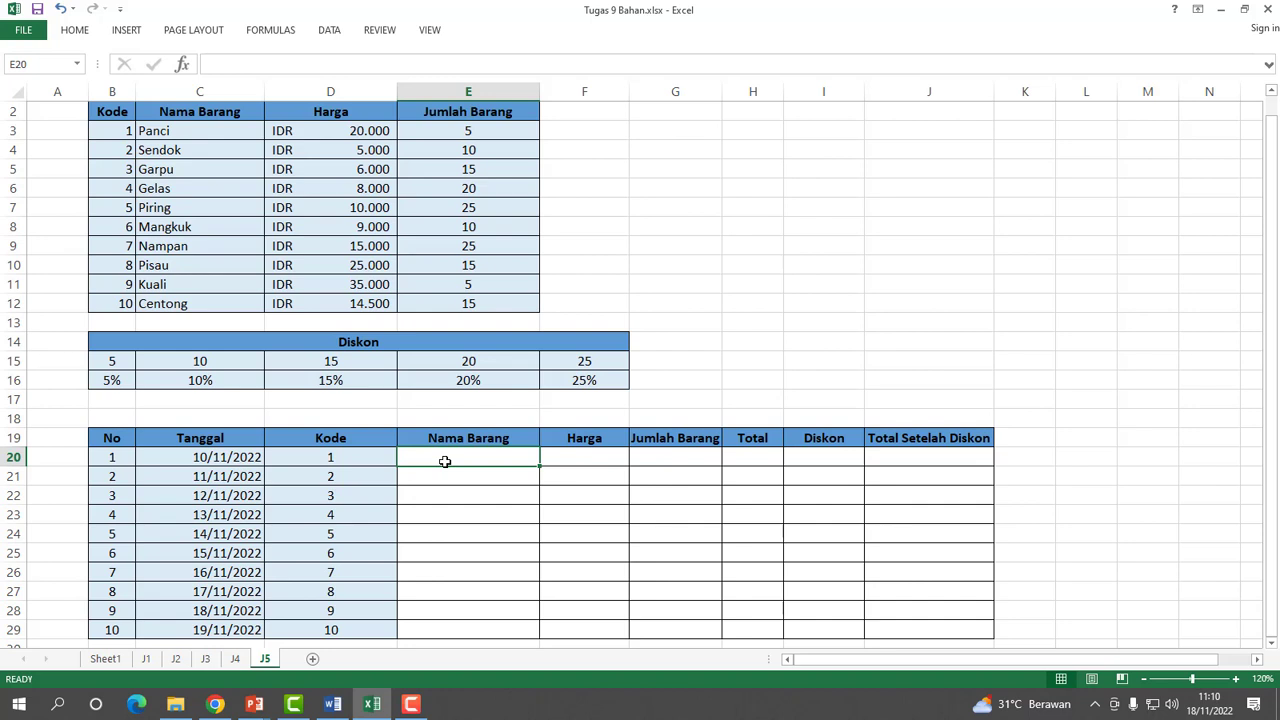
Enter =VLOOKUP(D20;$B$3:$E$12;2) in E20 to look up the first Nama Barang by its Kode.
{"action": "type", "text": "="}
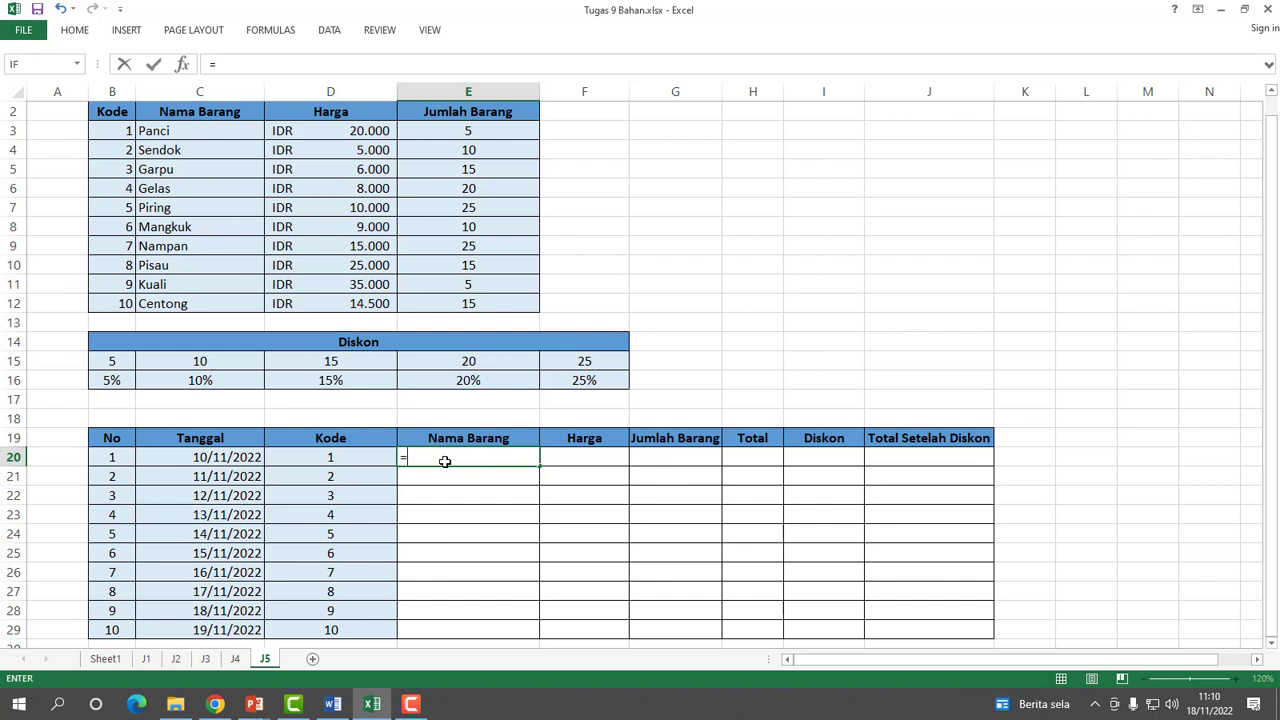
{"action": "type", "text": "v"}
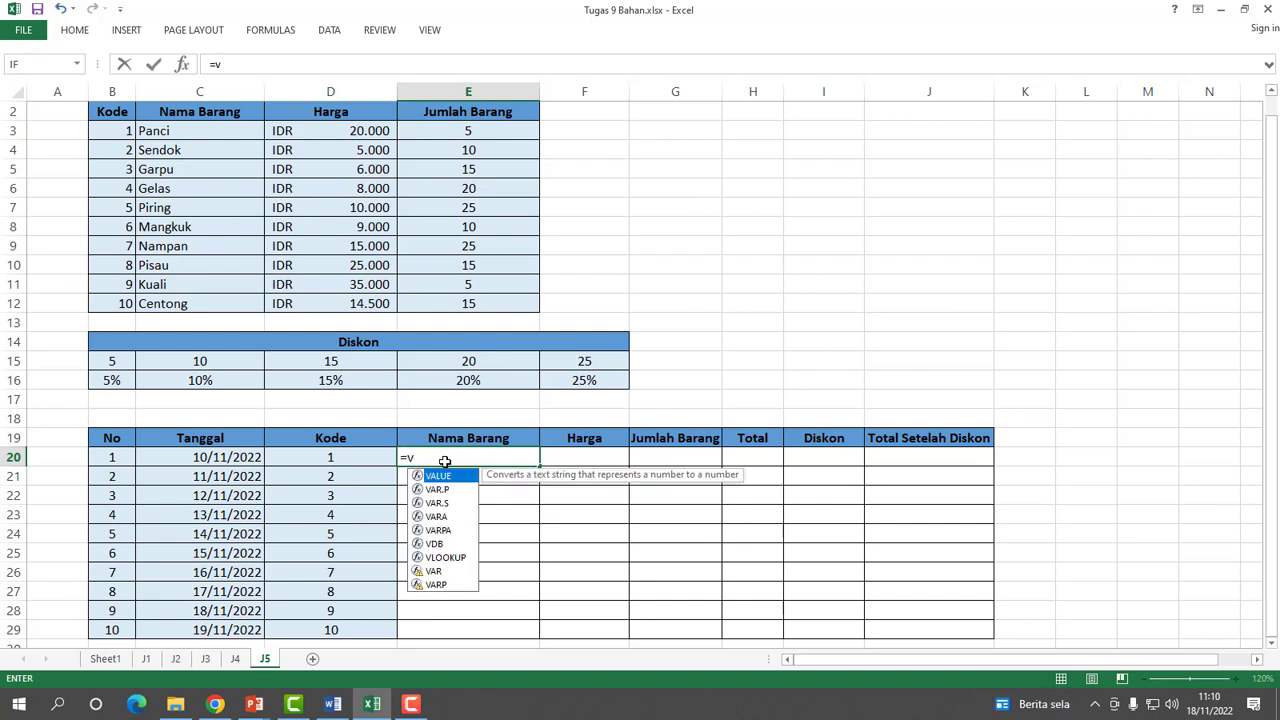
{"action": "double_click", "coordinate": [456, 557]}
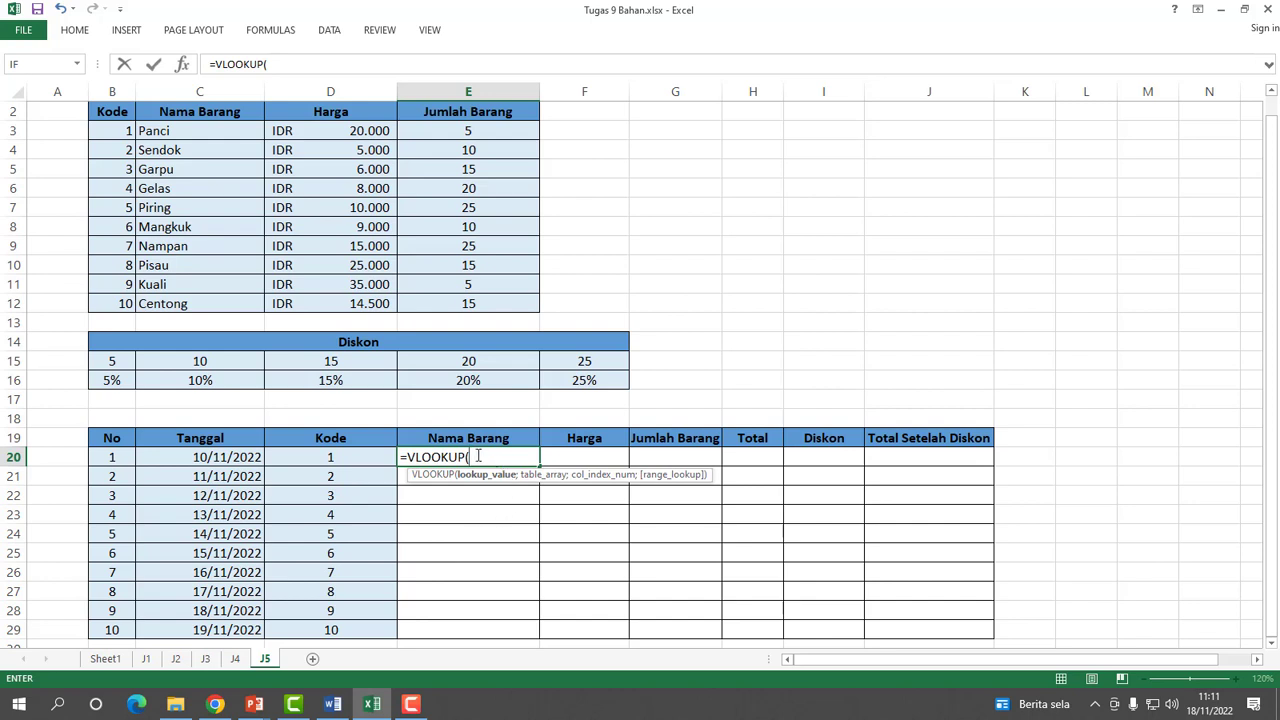
{"action": "left_click", "coordinate": [335, 458]}
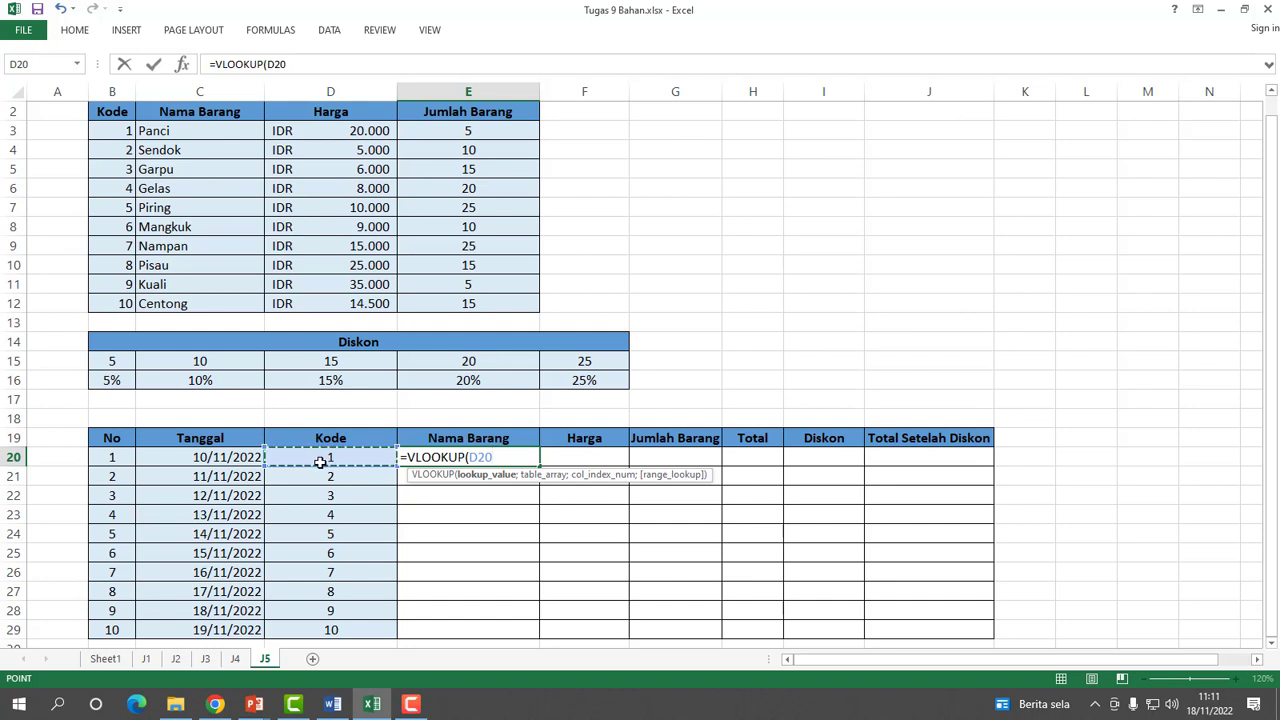
{"action": "type", "text": ";"}
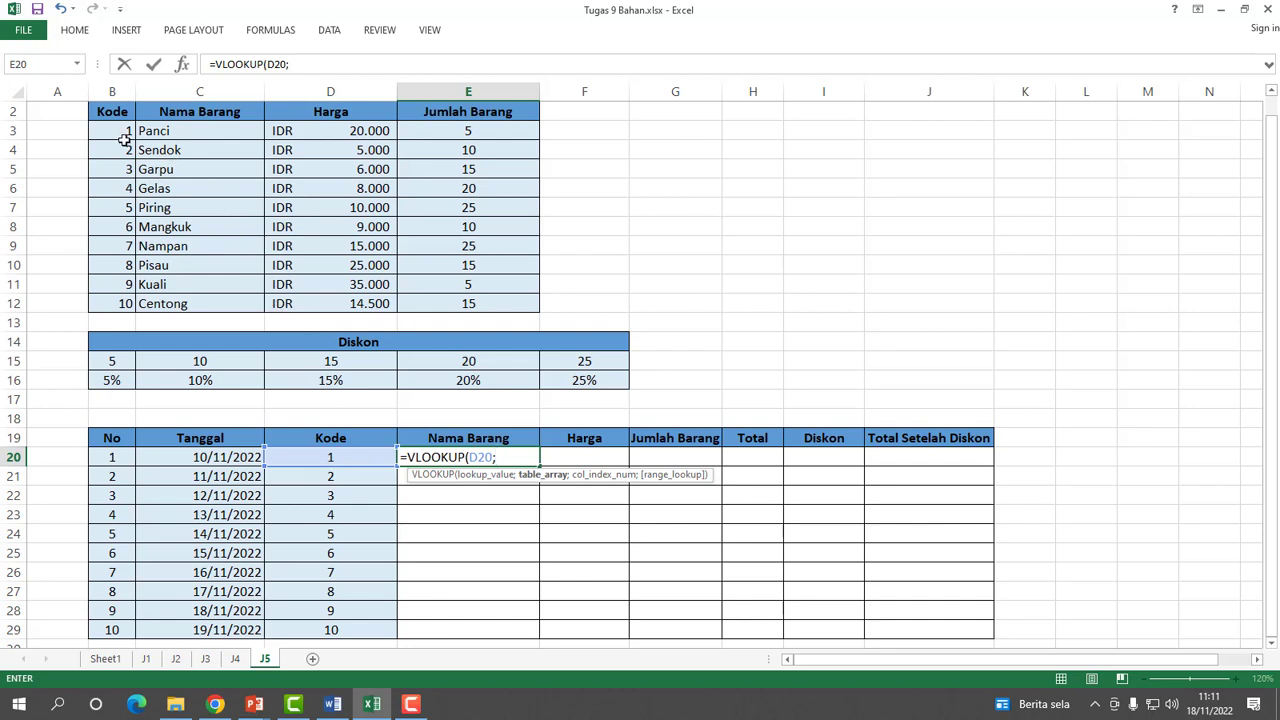
{"action": "left_click_drag", "start_coordinate": [111, 130], "coordinate": [497, 310]}
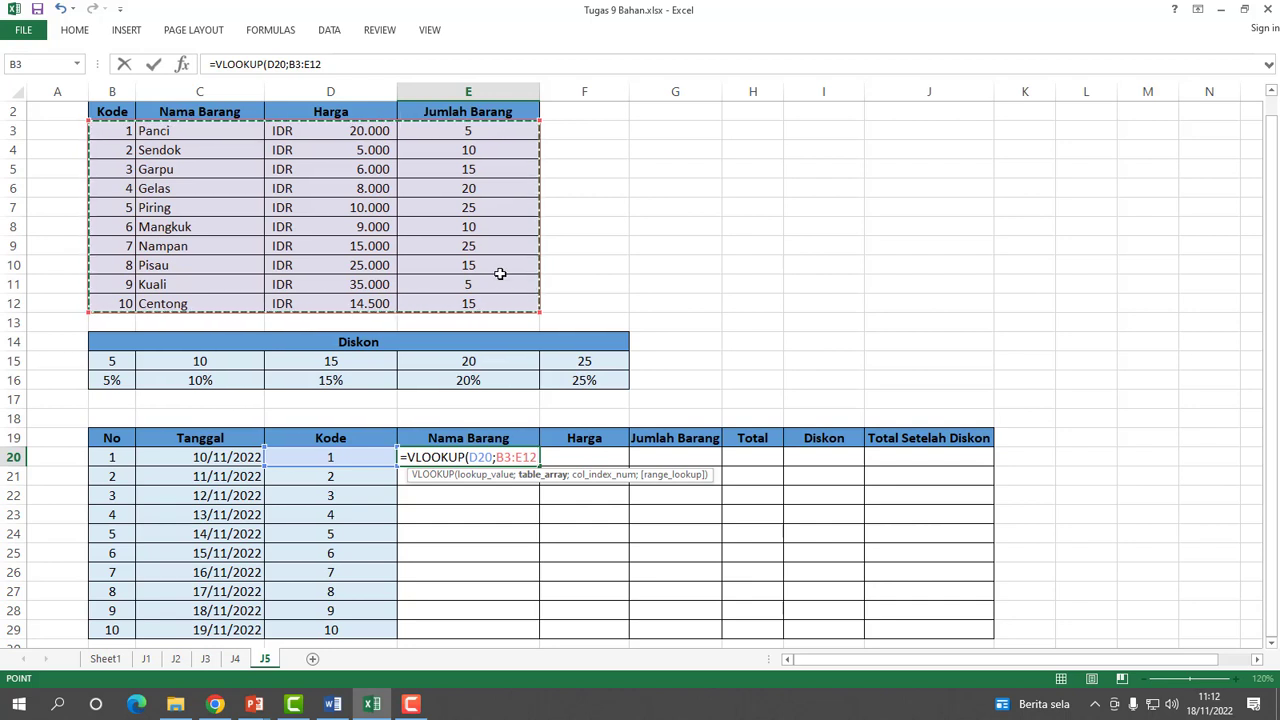
{"action": "key", "text": "F4"}
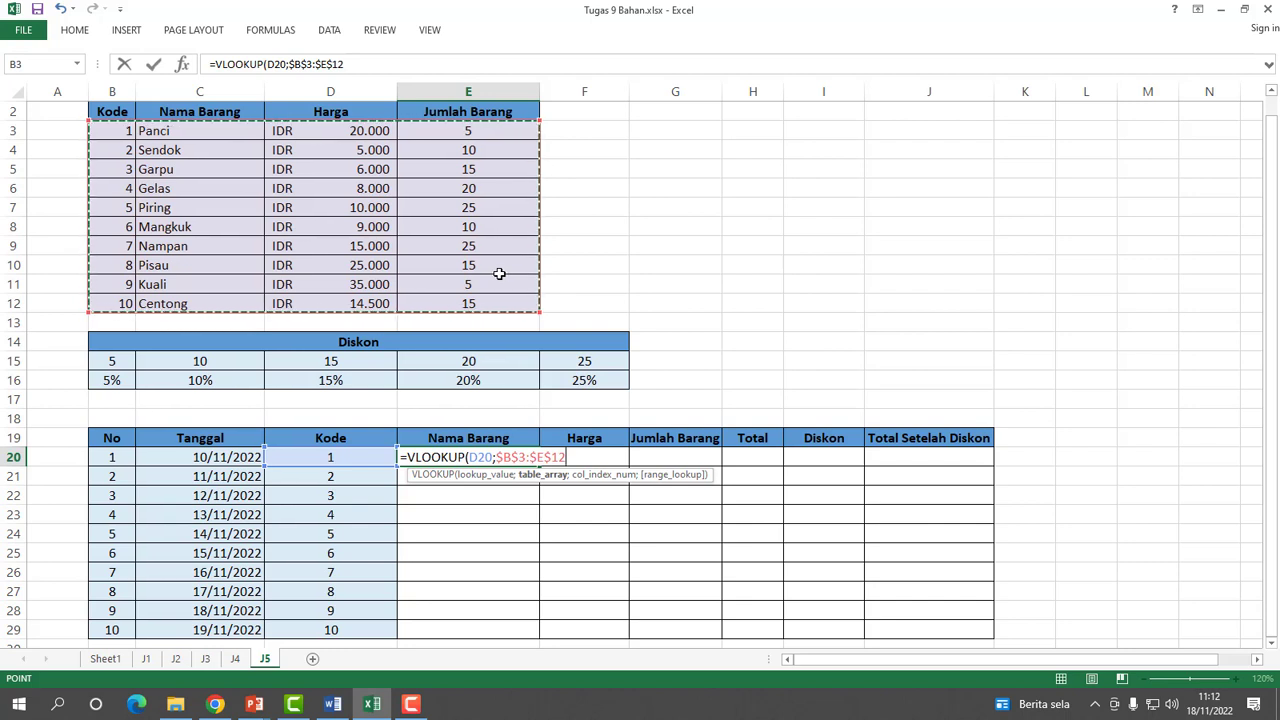
{"action": "type", "text": ";2"}
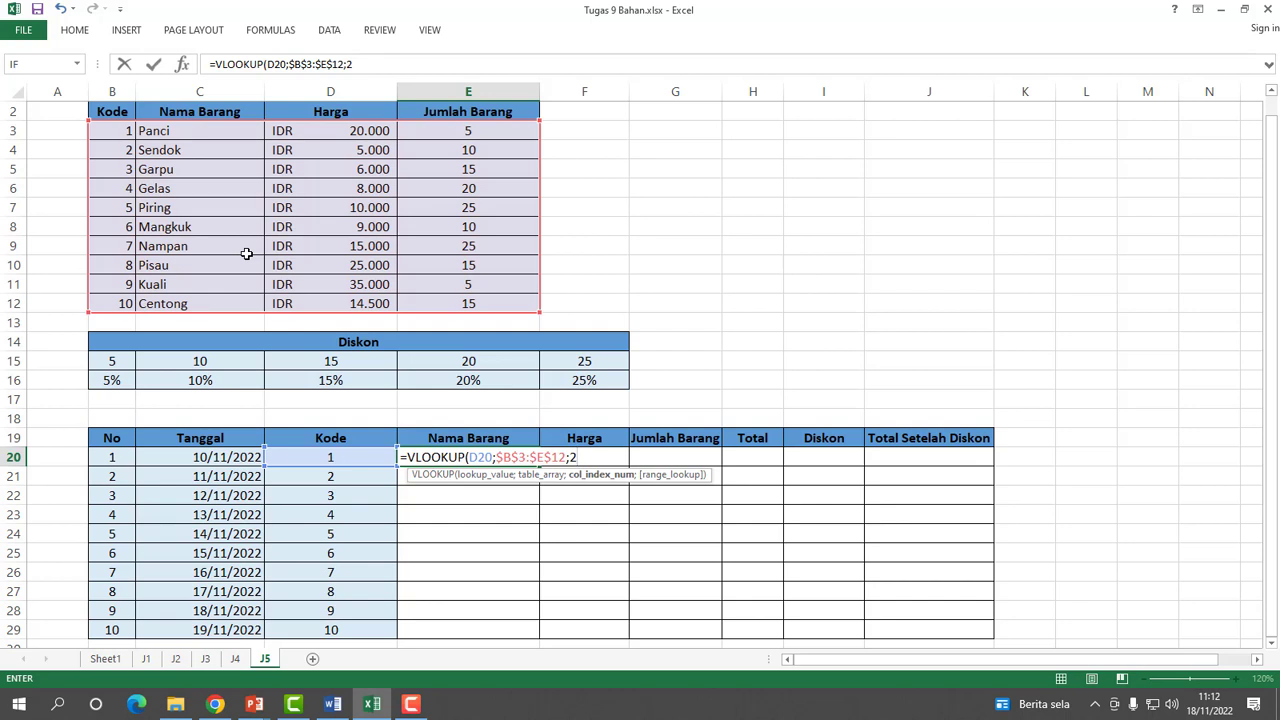
{"action": "key", "text": "Return"}
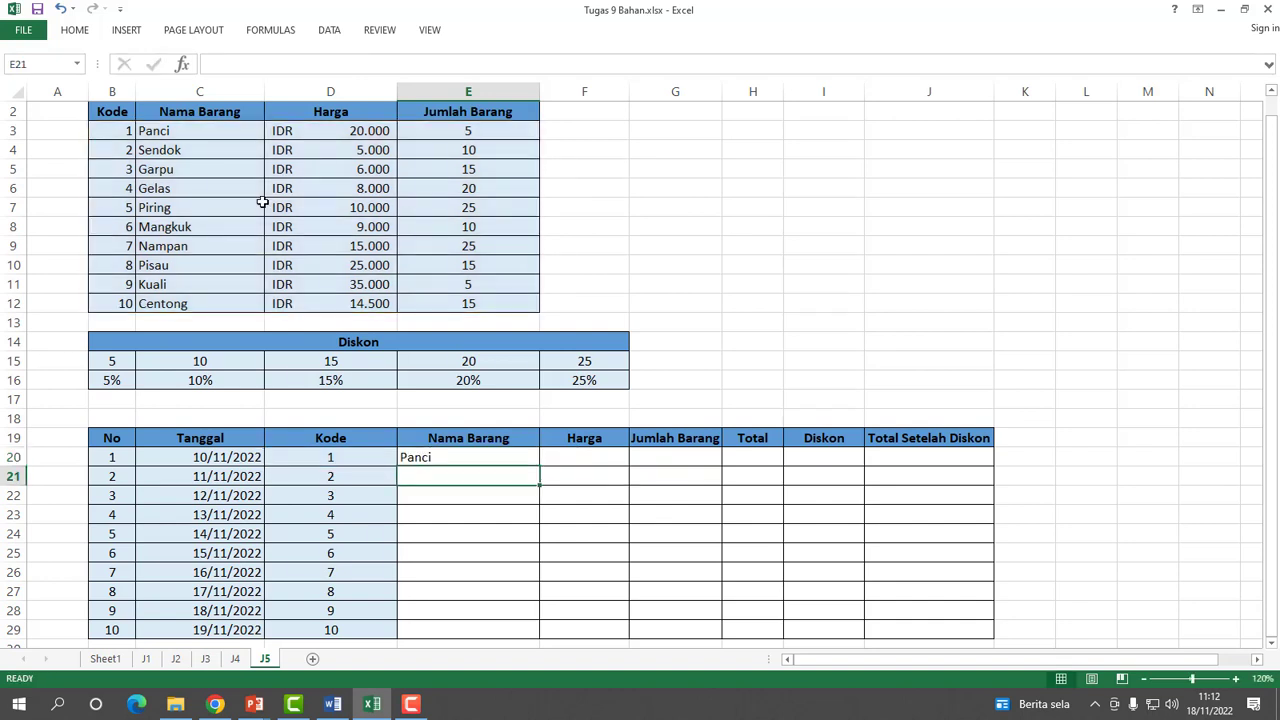
Fill the Nama Barang lookup formula from E20 down to E29.
{"action": "left_click", "coordinate": [463, 459]}
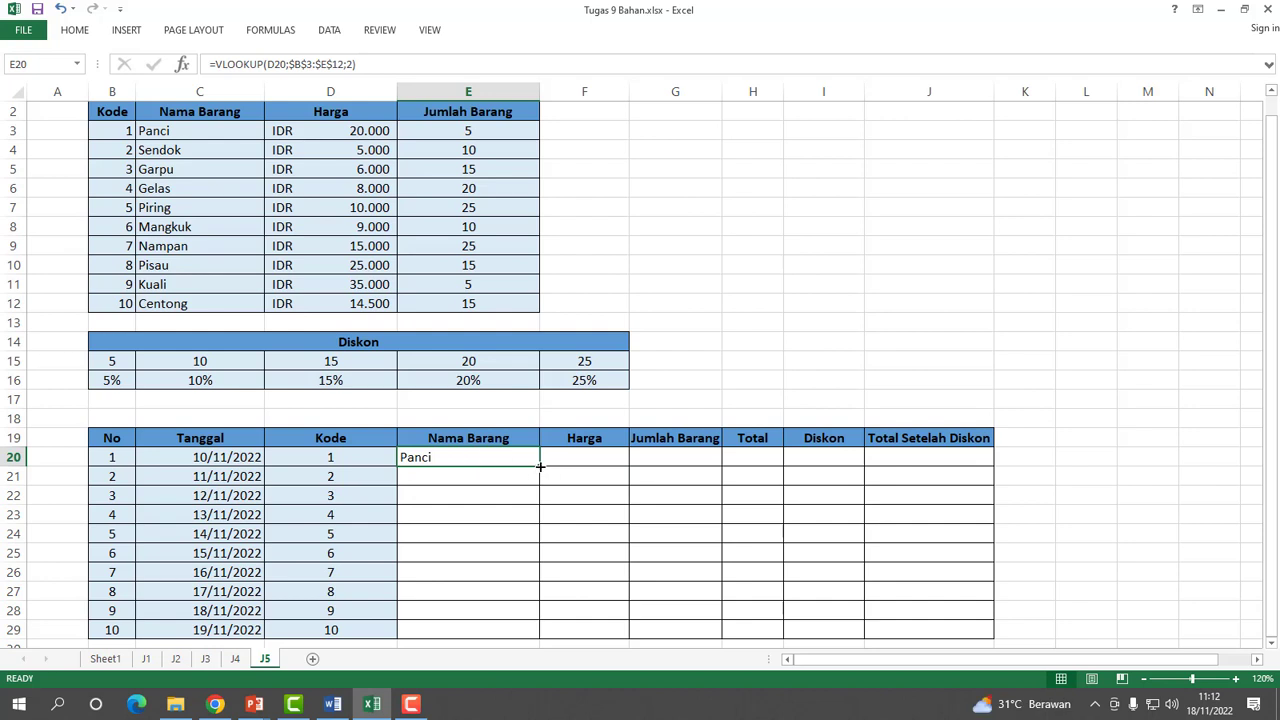
{"action": "left_click_drag", "start_coordinate": [540, 466], "coordinate": [540, 636]}
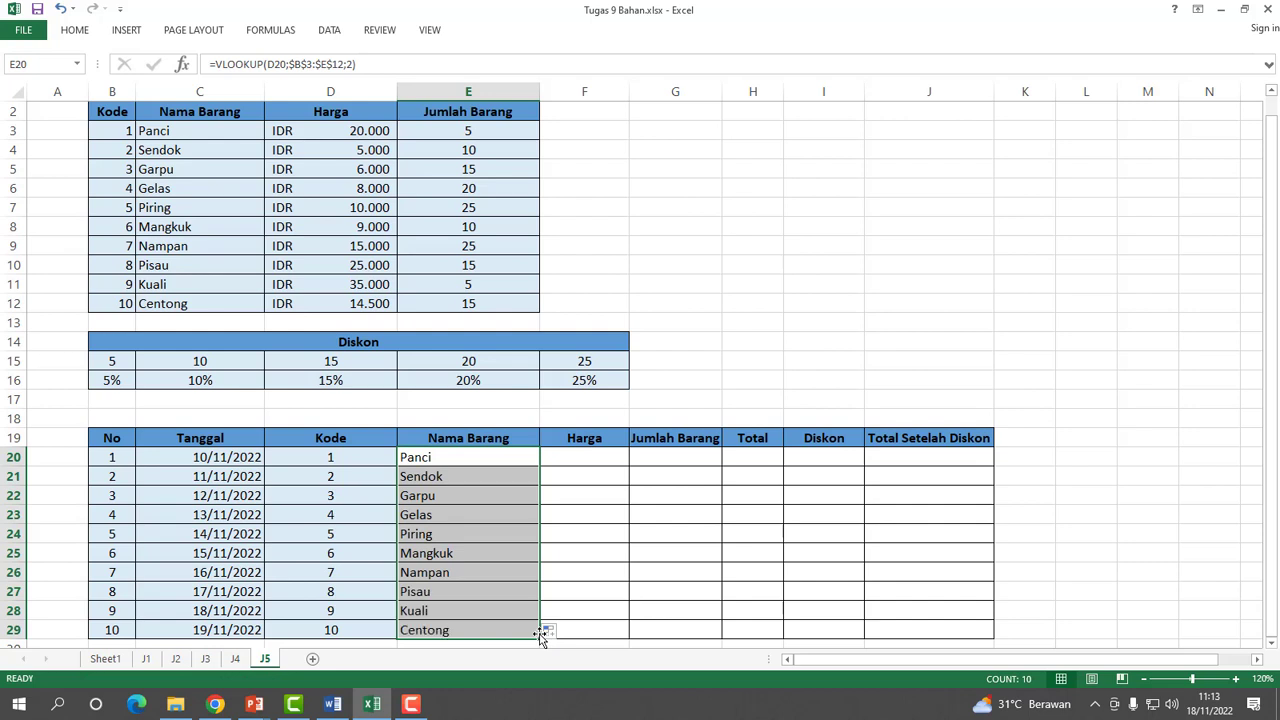
Test the Nama Barang lookup by setting the Kode in D26 to 2, and restore it to 7.
{"action": "left_click", "coordinate": [337, 574]}
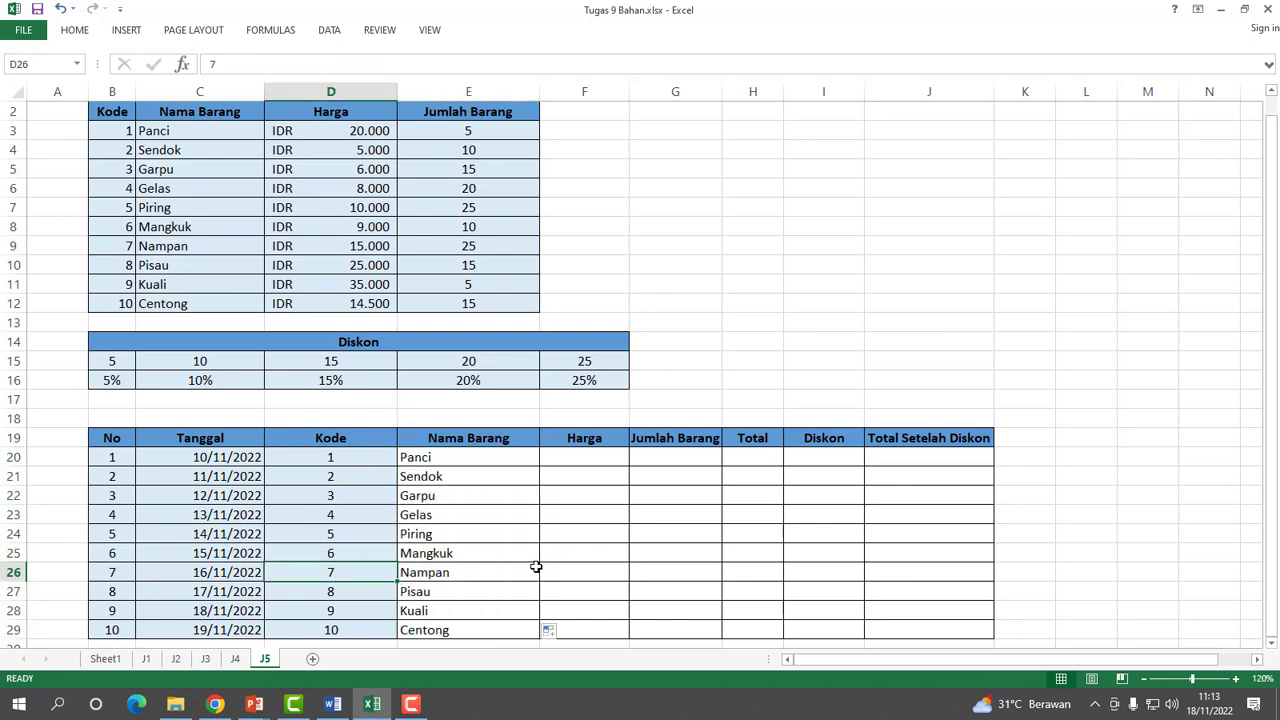
{"action": "type", "text": "2"}
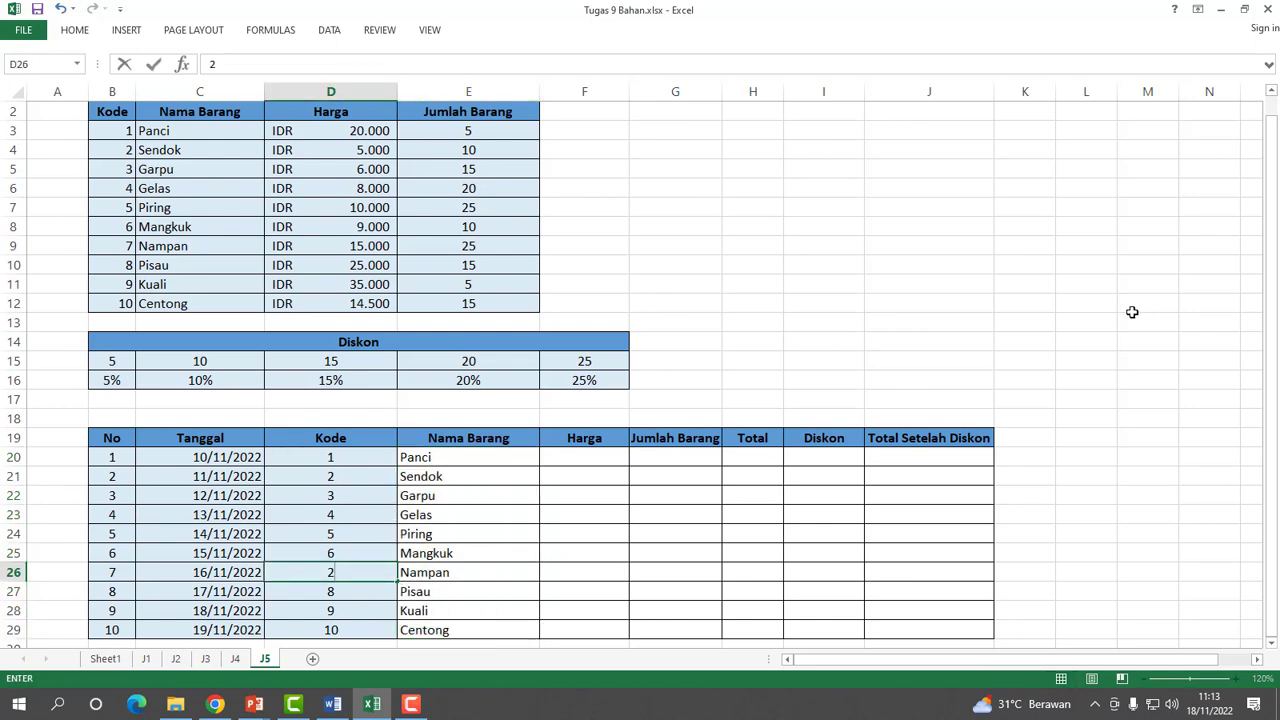
{"action": "left_click", "coordinate": [1062, 356]}
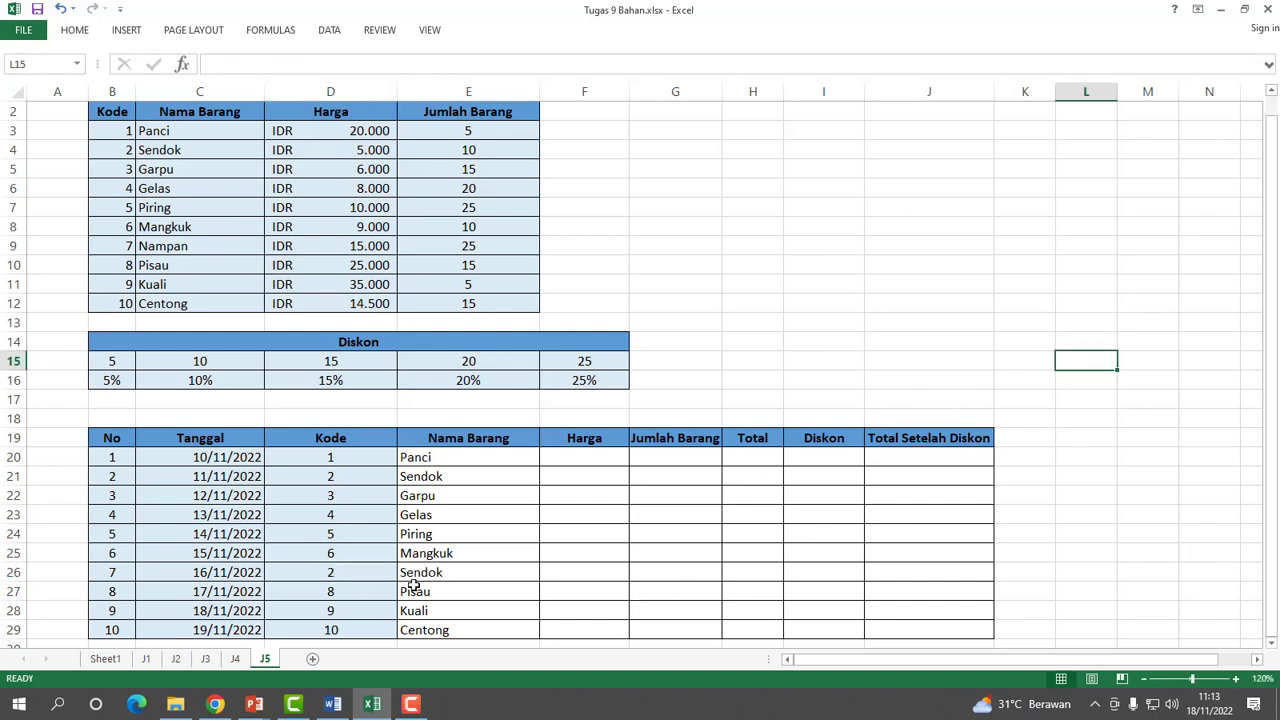
{"action": "left_click", "coordinate": [341, 577]}
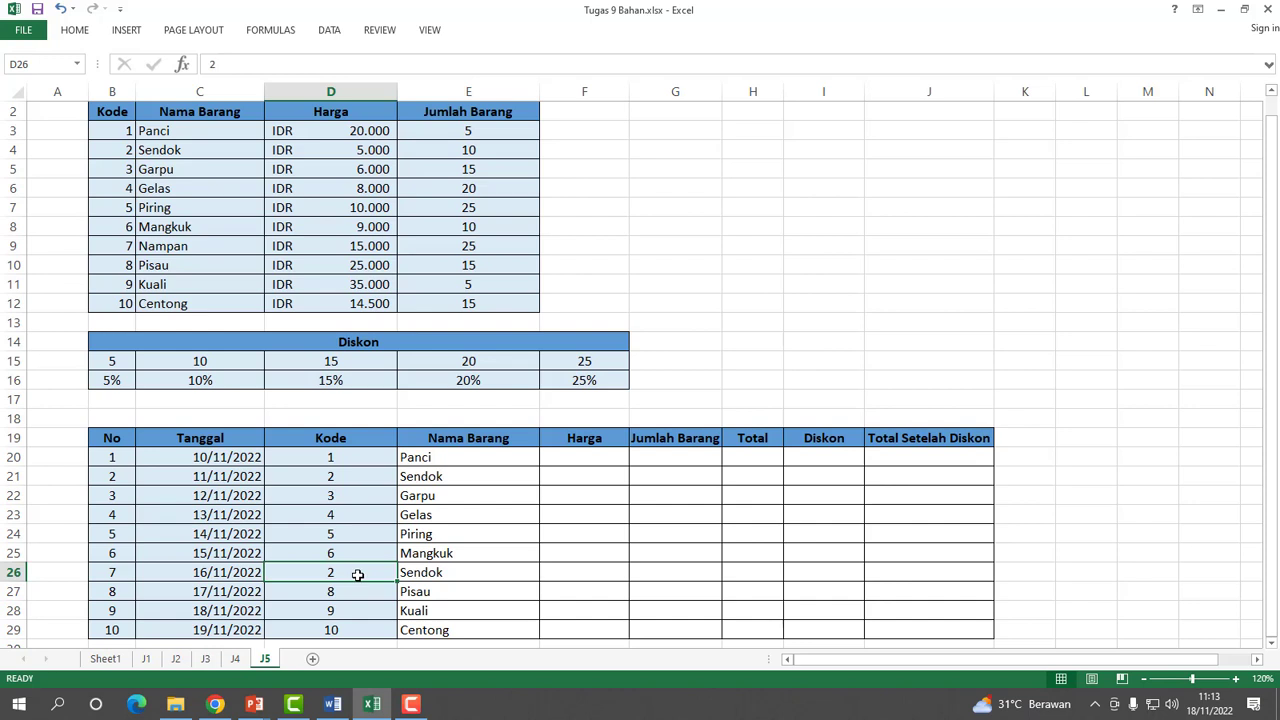
{"action": "type", "text": "7"}
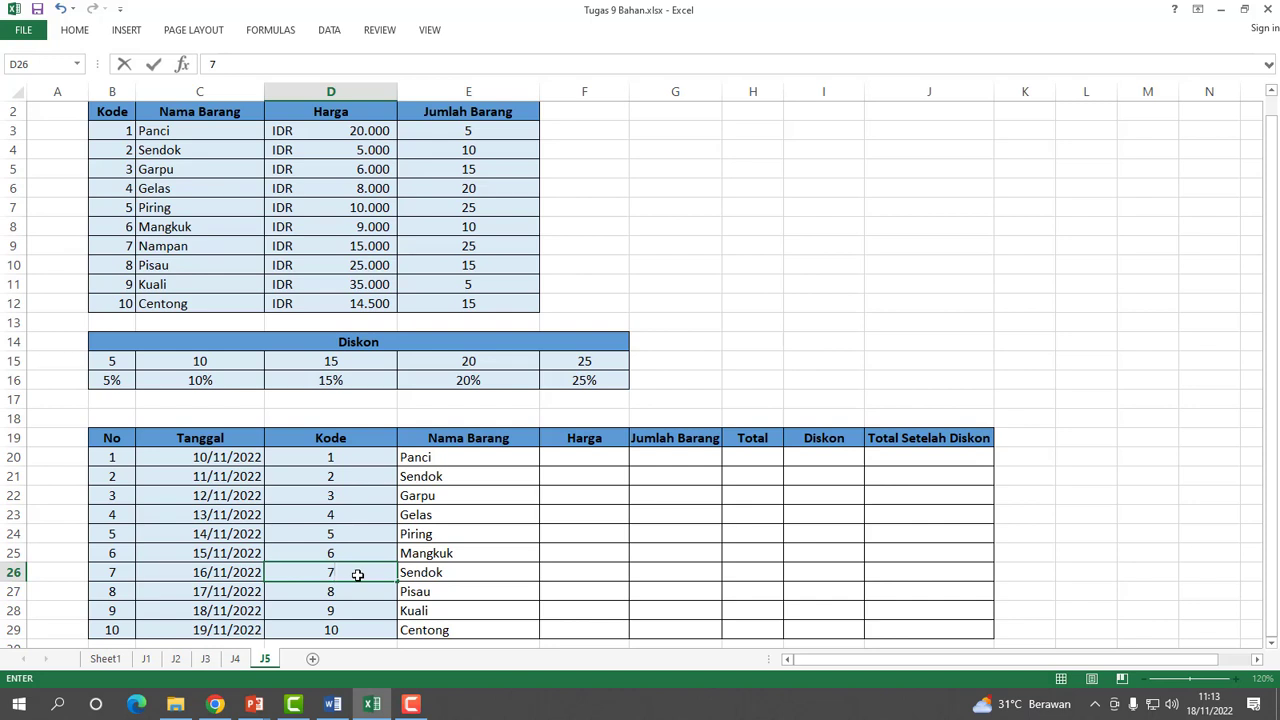
{"action": "key", "text": "Return"}
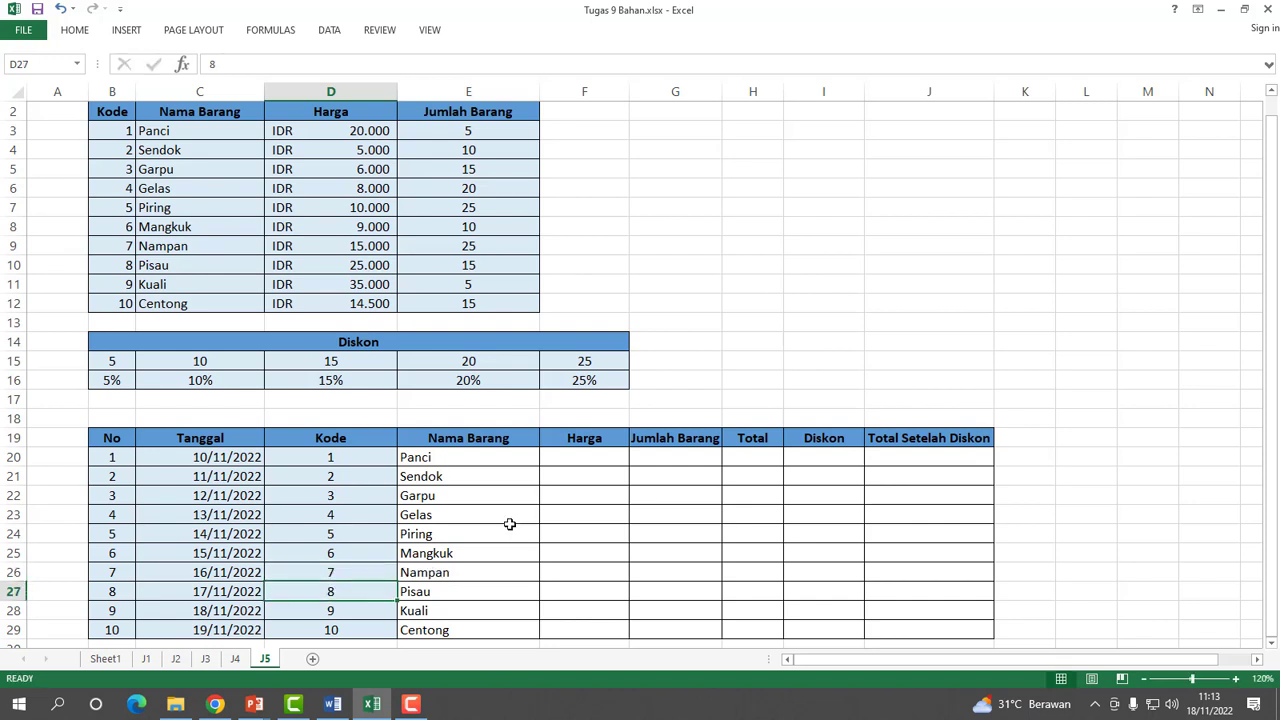
Examine the Nama Barang lookup formulas in column E against the Kode cells D20:D29 and the item names C3:C12.
{"action": "left_click", "coordinate": [451, 478]}
{"action": "left_click", "coordinate": [457, 555]}
{"action": "left_click", "coordinate": [457, 500]}
{"action": "left_click", "coordinate": [466, 571]}
{"action": "key", "text": "Down"}
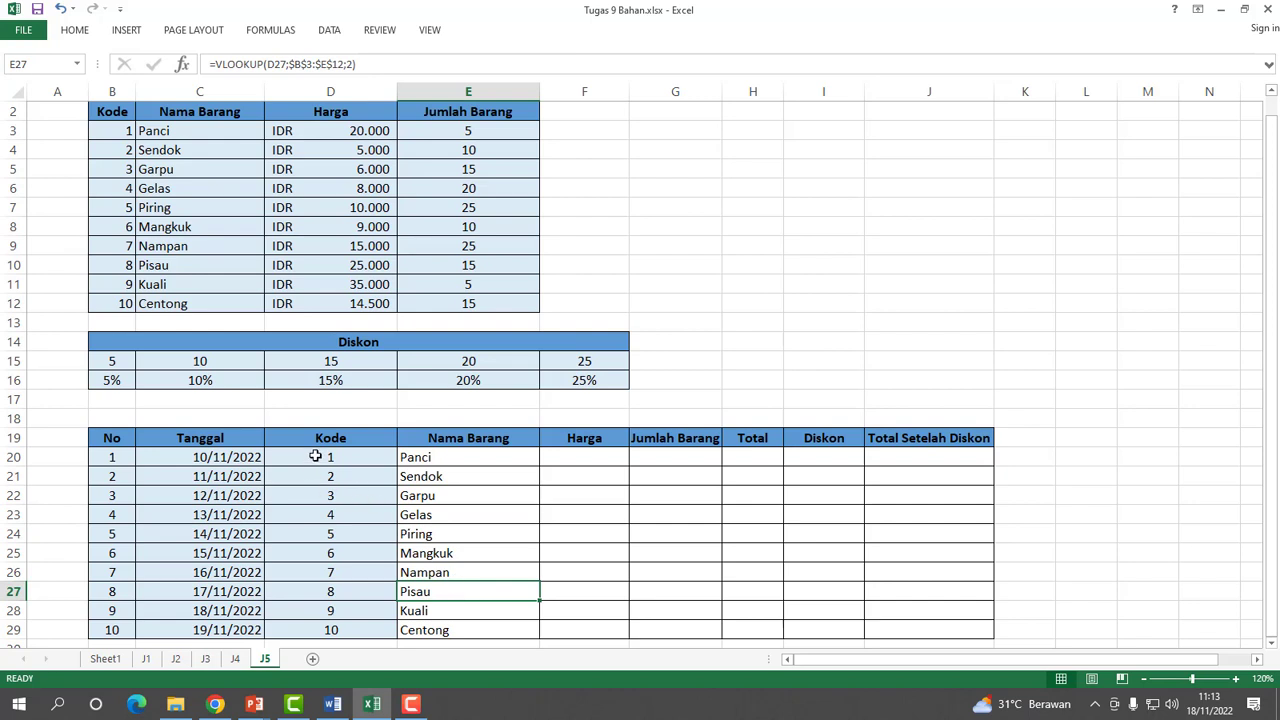
{"action": "left_click_drag", "start_coordinate": [315, 456], "coordinate": [334, 628]}
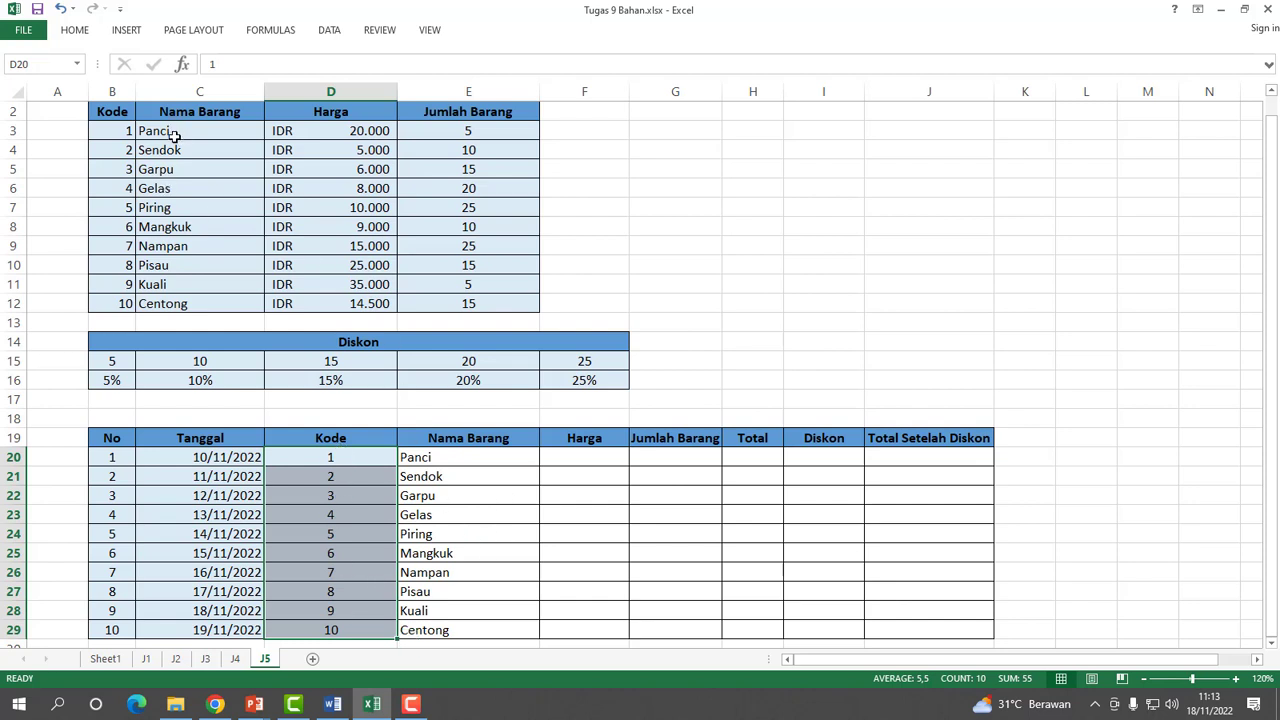
{"action": "left_click_drag", "start_coordinate": [177, 129], "coordinate": [207, 303]}
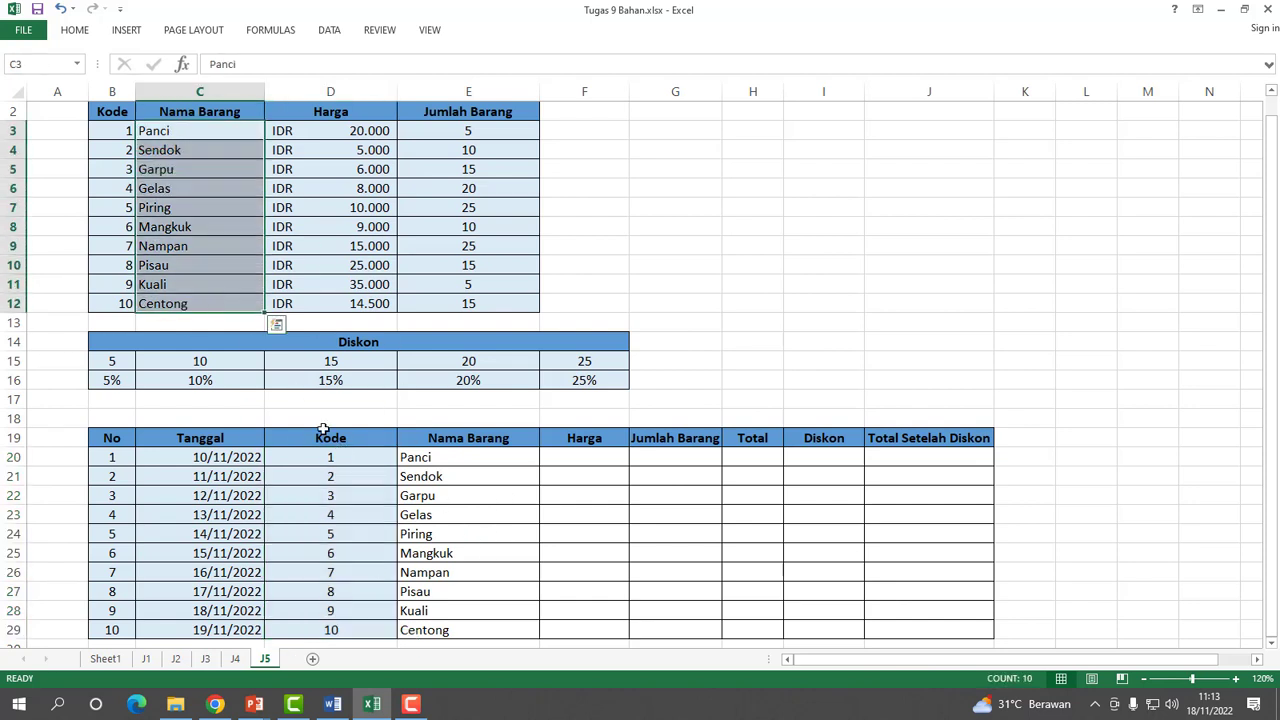
{"action": "left_click", "coordinate": [514, 495]}
{"action": "left_click", "coordinate": [457, 516]}
{"action": "key", "text": "Down"}
{"action": "key", "text": "Down"}
{"action": "key", "text": "Down"}
{"action": "left_click", "coordinate": [314, 516]}
{"action": "left_click", "coordinate": [325, 573]}
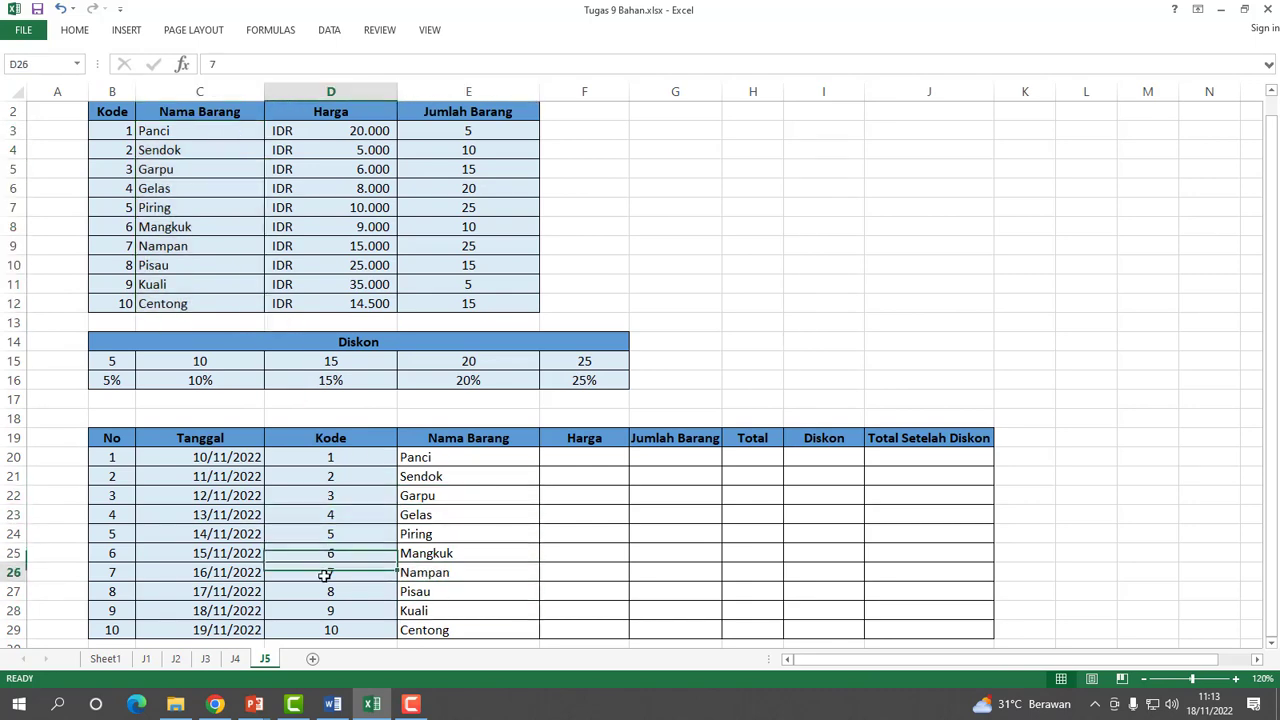
{"action": "left_click", "coordinate": [481, 484]}
{"action": "left_click", "coordinate": [491, 586]}
{"action": "left_click", "coordinate": [423, 491]}
{"action": "left_click", "coordinate": [443, 477]}
{"action": "left_click", "coordinate": [472, 566]}
{"action": "left_click", "coordinate": [452, 495]}
Test the lookup again by setting the Kode in D24 to 1 and in D27 to 3.
{"action": "left_click", "coordinate": [346, 535]}
{"action": "type", "text": "1"}
{"action": "key", "text": "Return"}
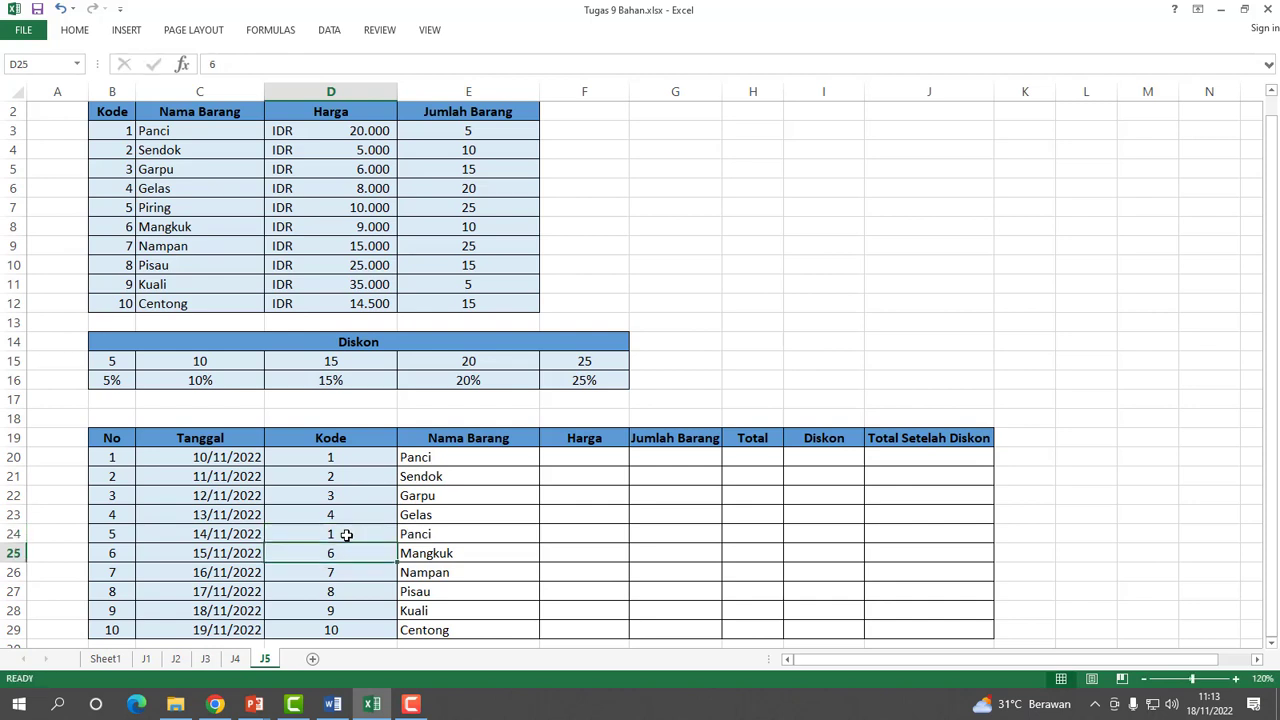
{"action": "left_click", "coordinate": [322, 592]}
{"action": "type", "text": "3"}
{"action": "key", "text": "Return"}
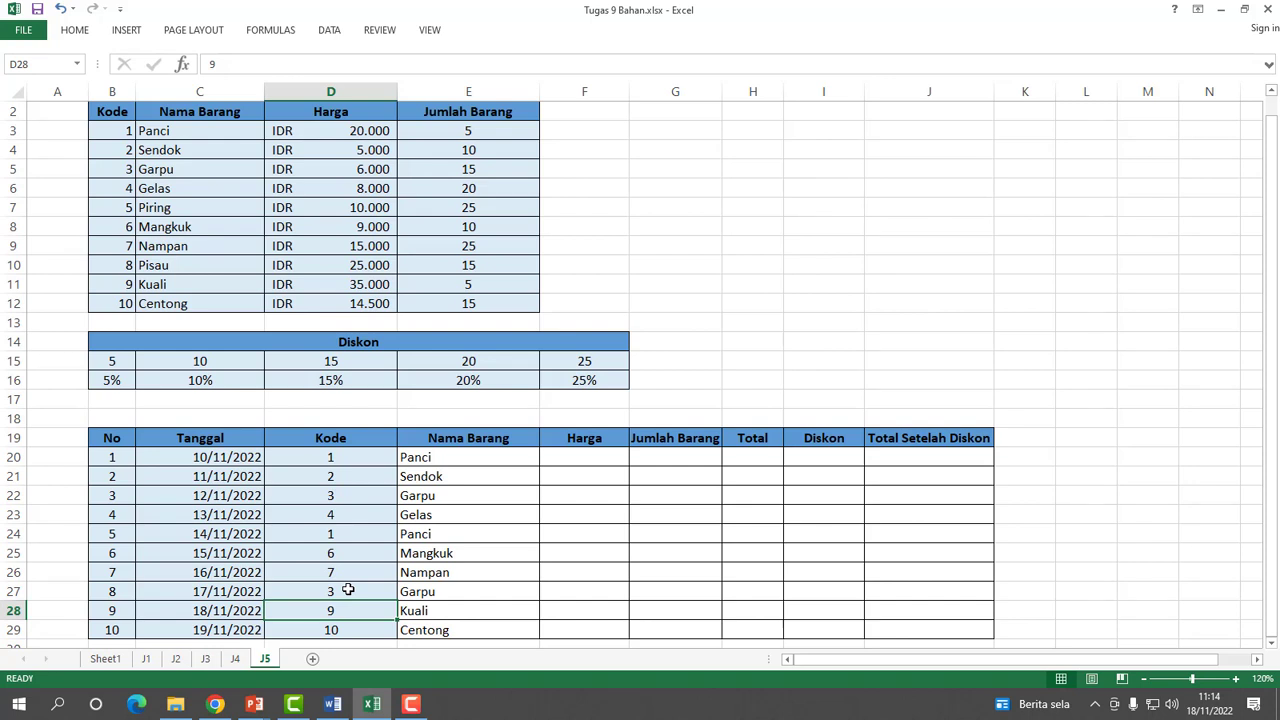
Undo all trial changes to the Kode cells D24, D26 and D27.
{"action": "key", "text": "ctrl+z"}
{"action": "key", "text": "ctrl+z"}
{"action": "key", "text": "ctrl+z"}
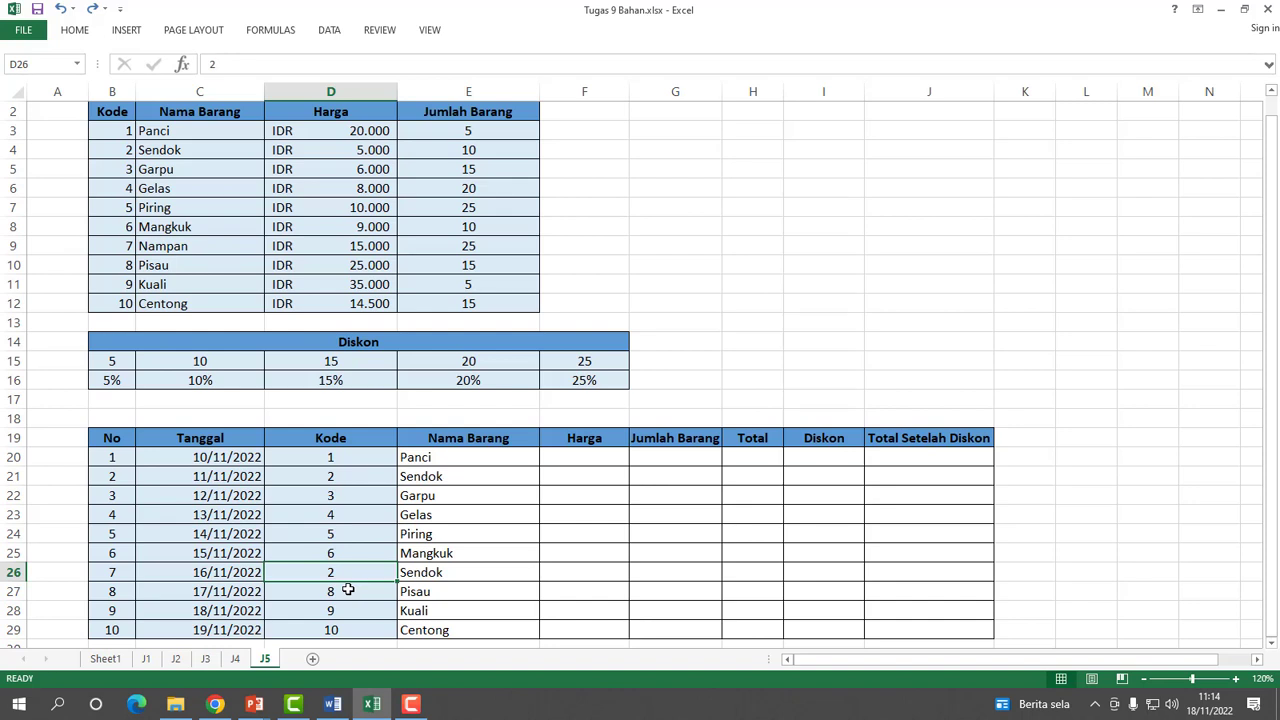
{"action": "key", "text": "ctrl+z"}
Enter =VLOOKUP(D20;$B$3:$E$12;3) in F20 to look up the first Harga, and fill it down to F29.
{"action": "left_click", "coordinate": [467, 463]}
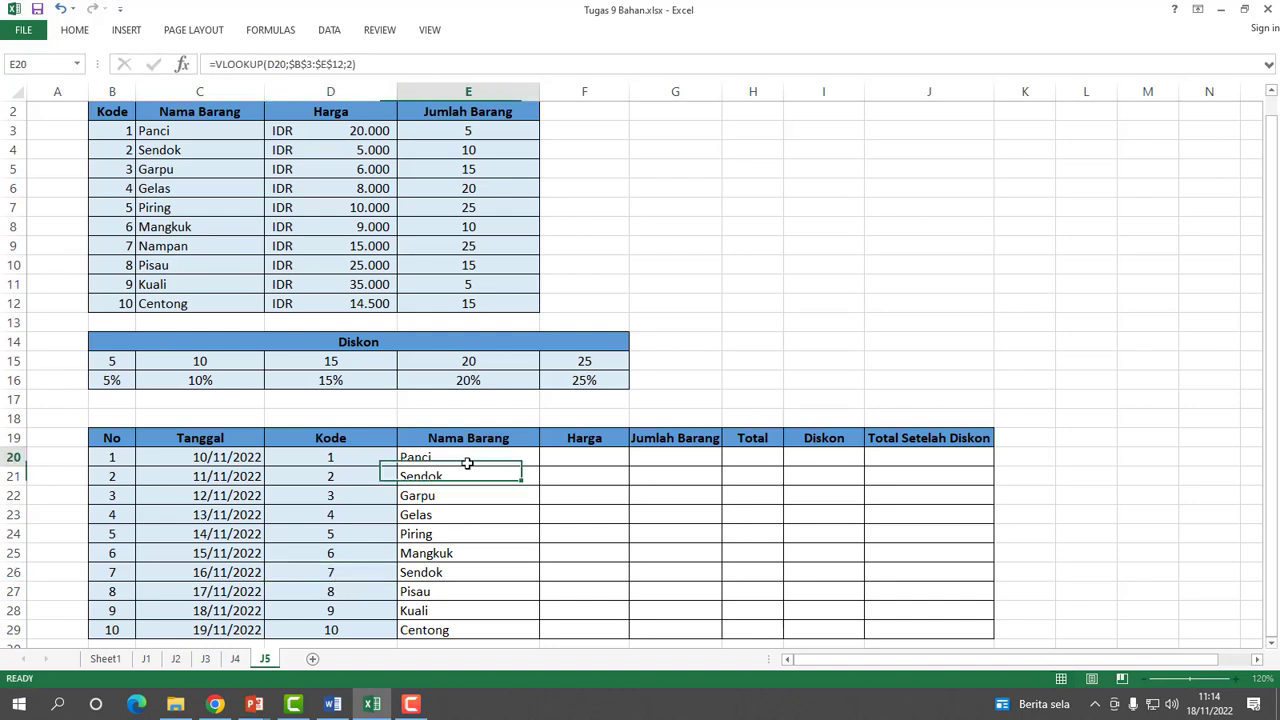
{"action": "left_click", "coordinate": [565, 461]}
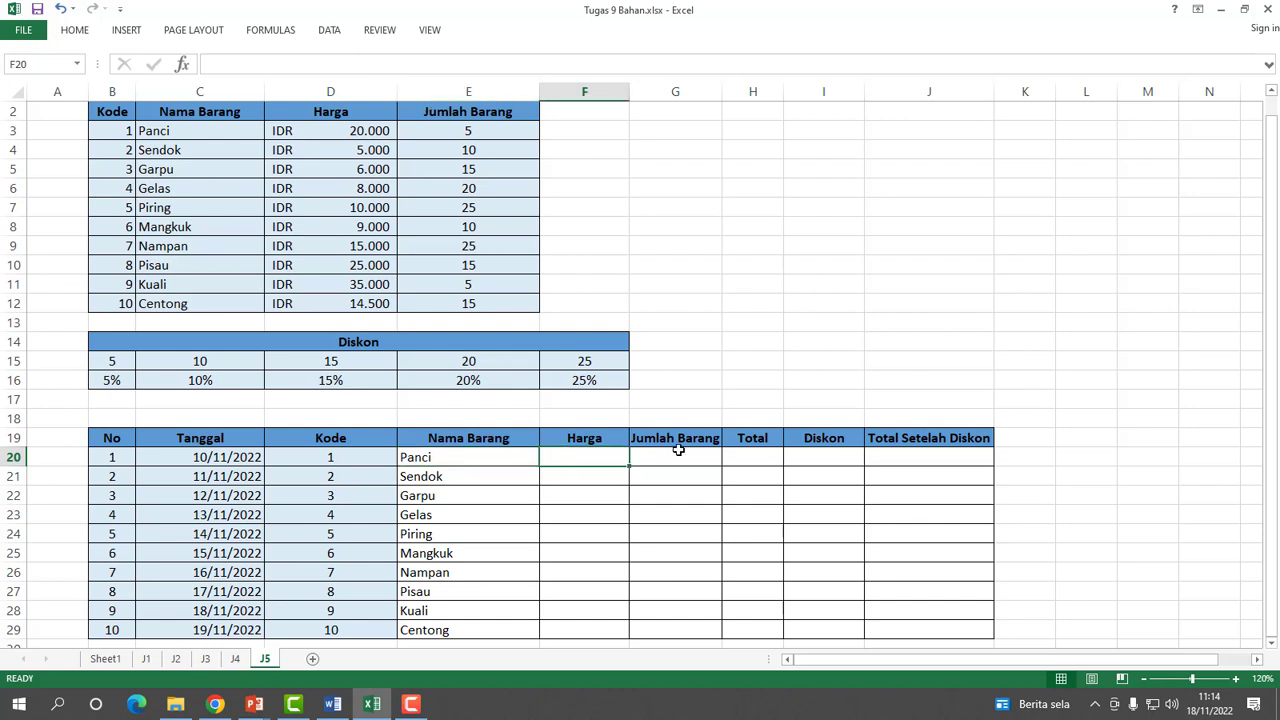
{"action": "type", "text": "="}
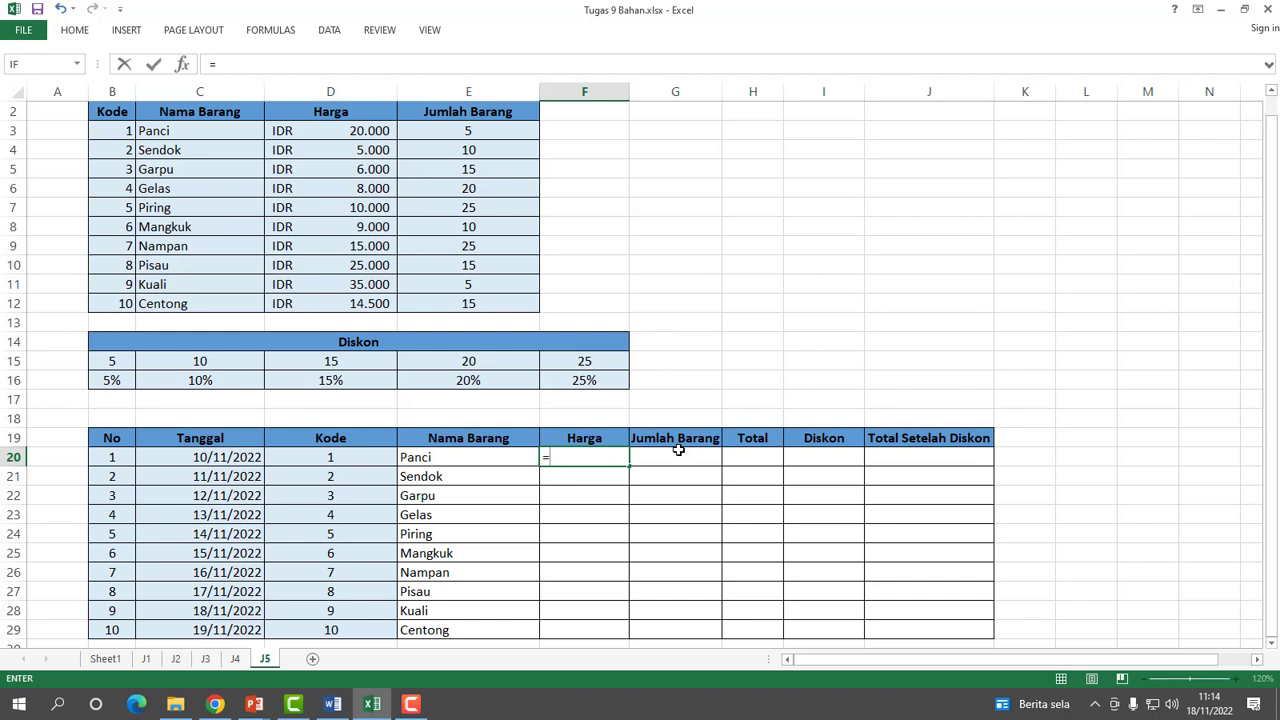
{"action": "type", "text": "v"}
{"action": "double_click", "coordinate": [588, 557]}
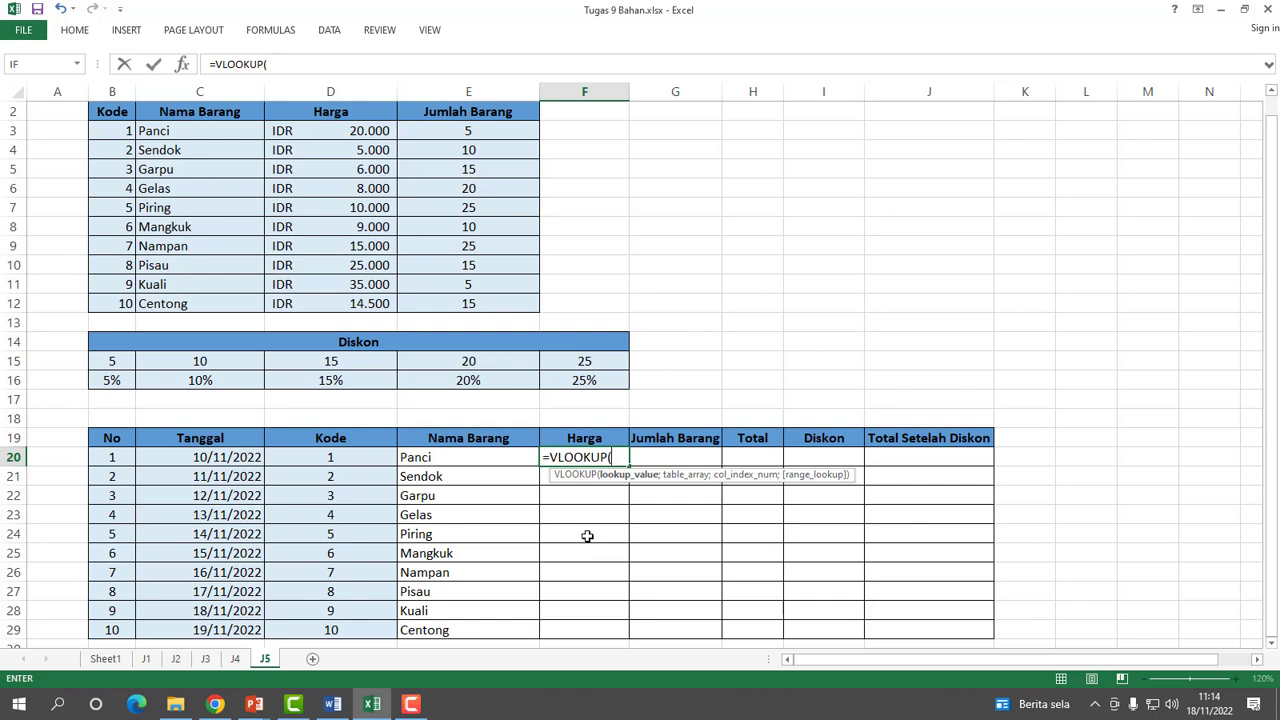
{"action": "left_click", "coordinate": [325, 458]}
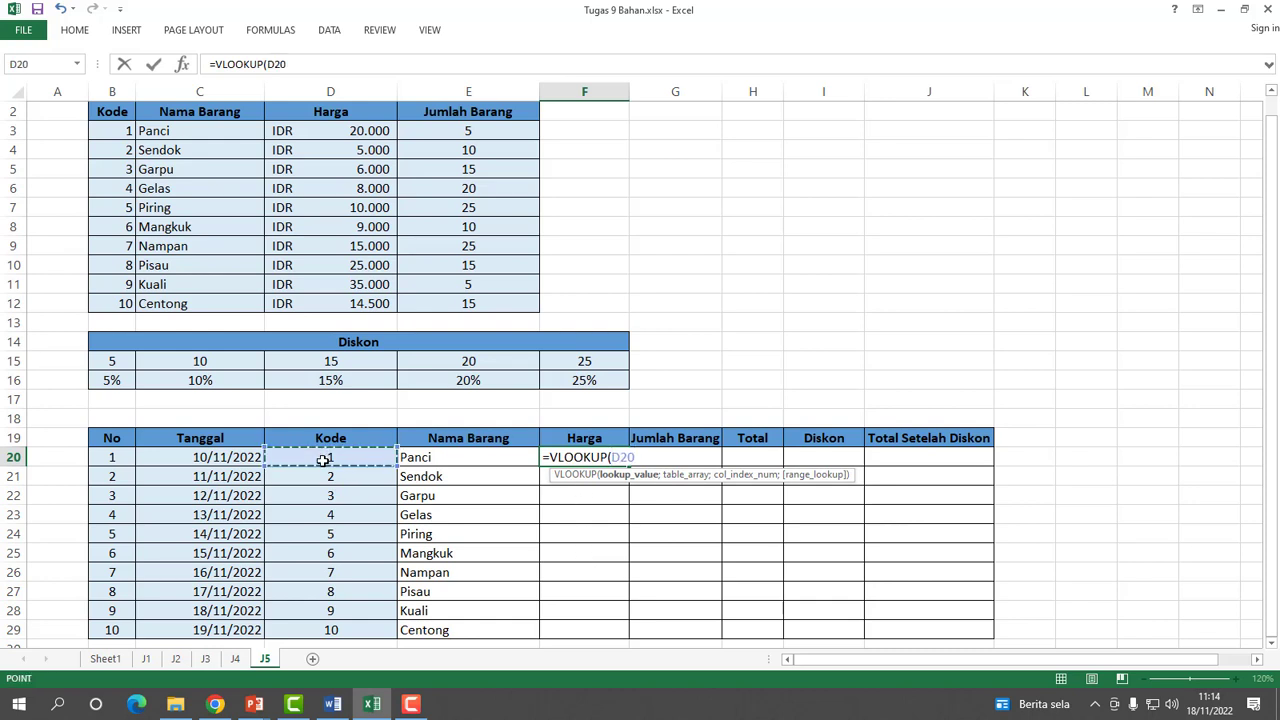
{"action": "type", "text": ";"}
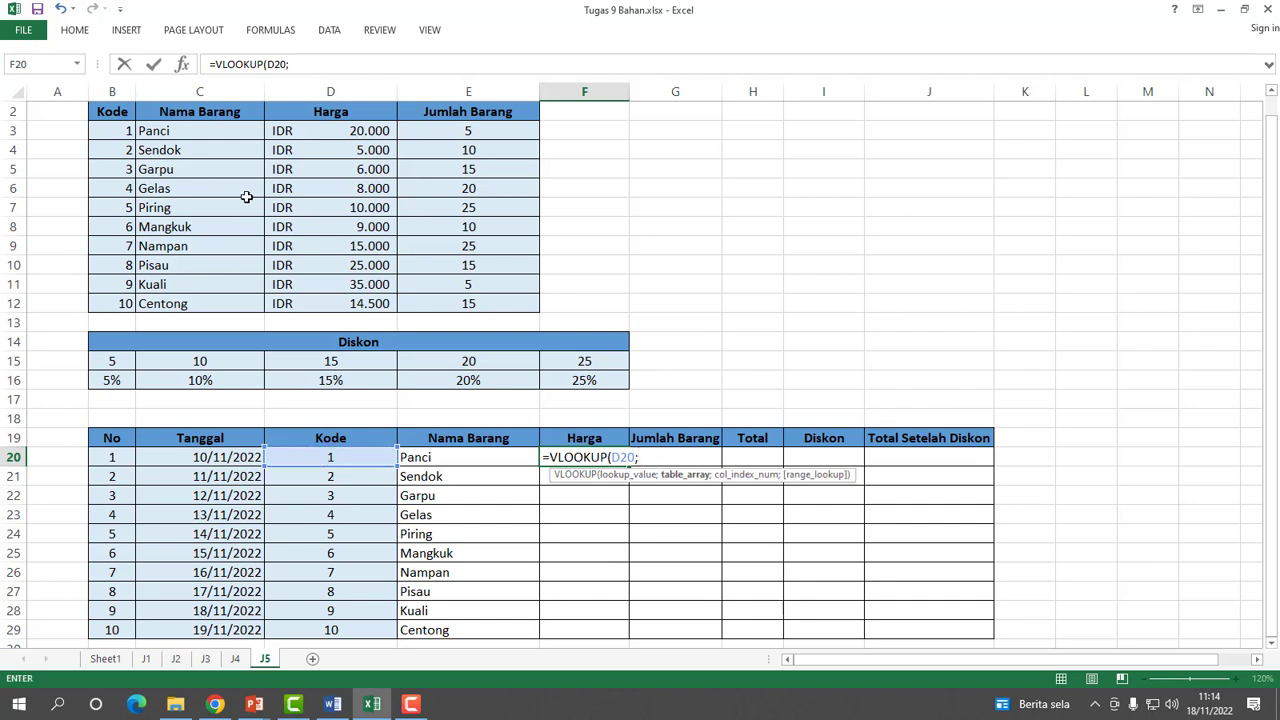
{"action": "left_click_drag", "start_coordinate": [103, 127], "coordinate": [483, 299]}
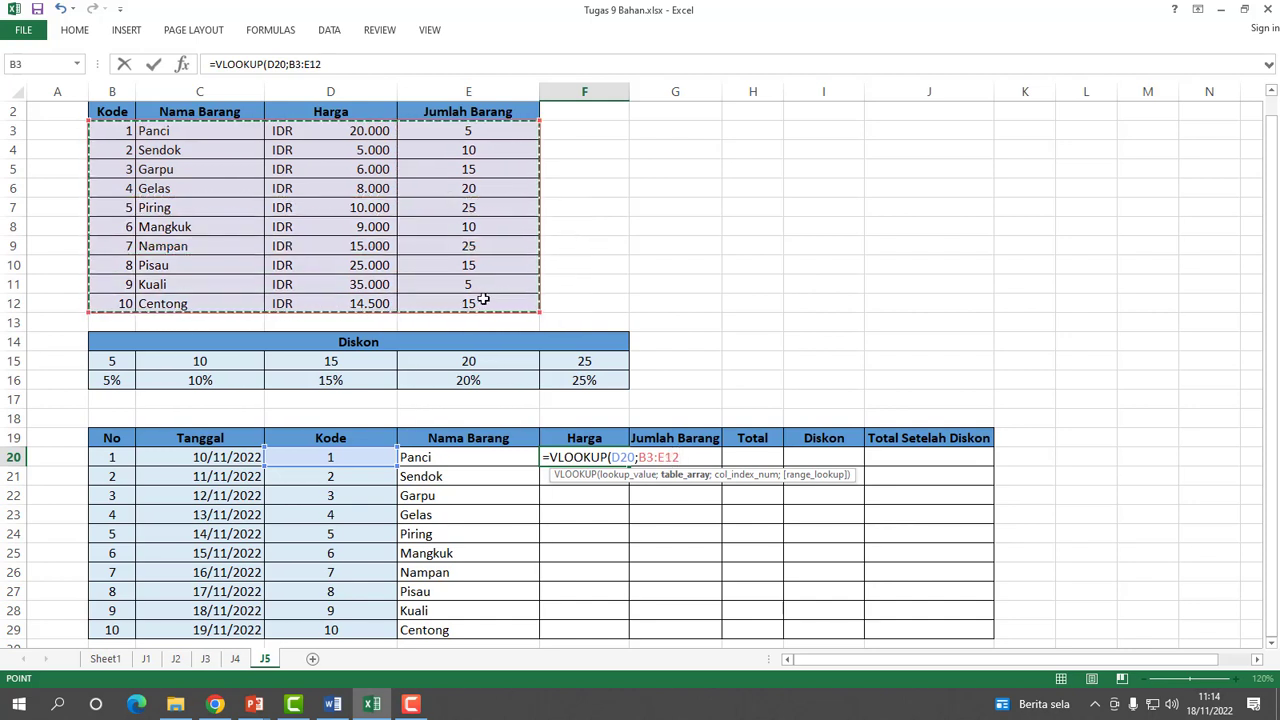
{"action": "key", "text": "F4"}
{"action": "type", "text": ";3"}
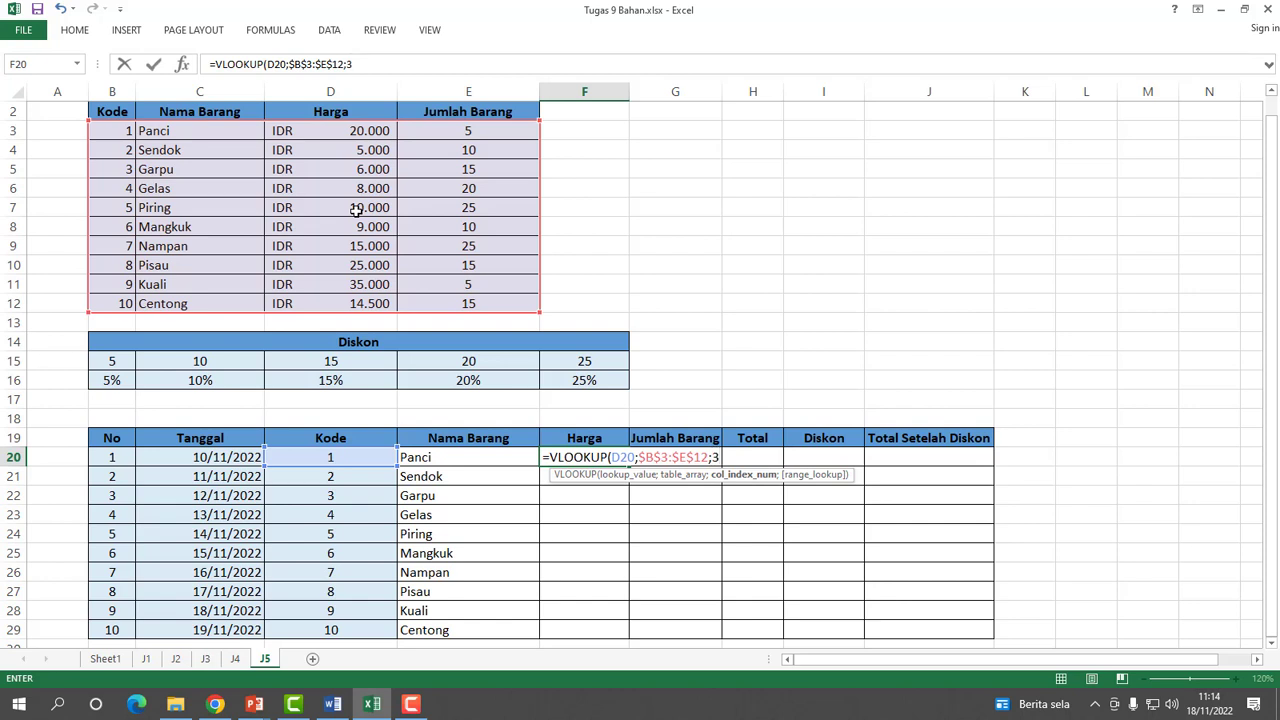
{"action": "key", "text": "Return"}
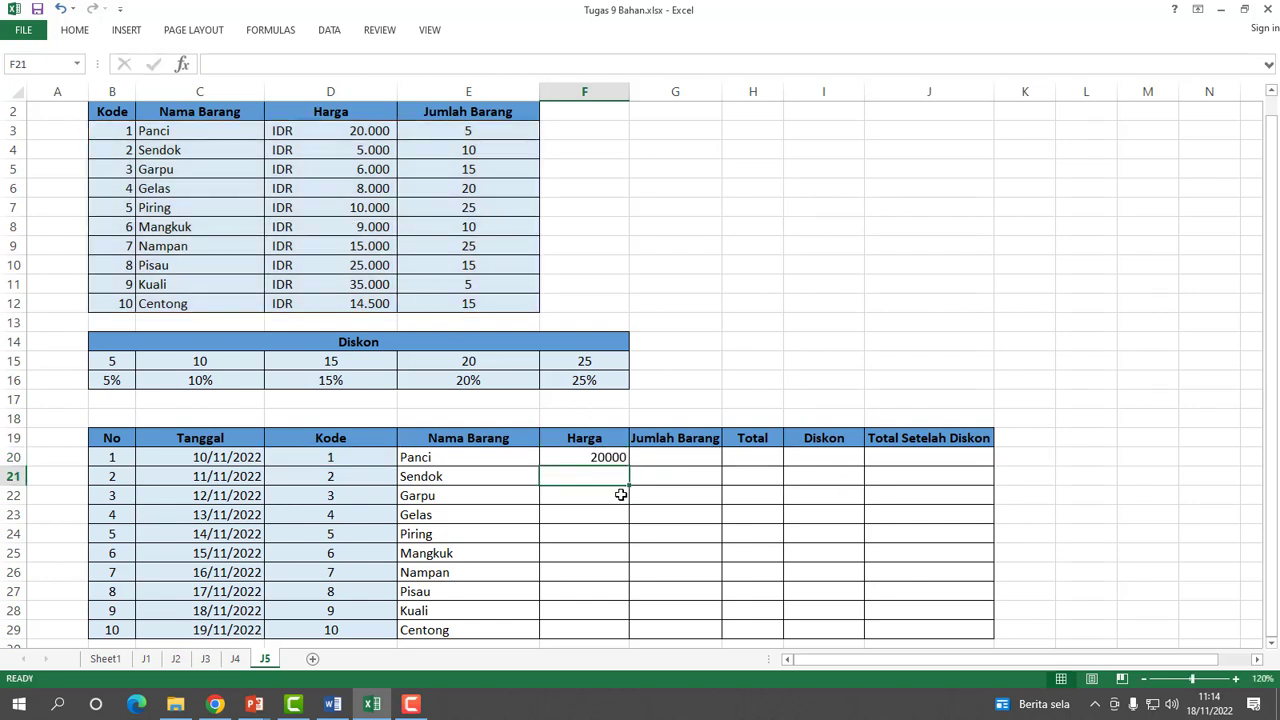
{"action": "left_click", "coordinate": [588, 455]}
{"action": "left_click_drag", "start_coordinate": [628, 467], "coordinate": [630, 641]}
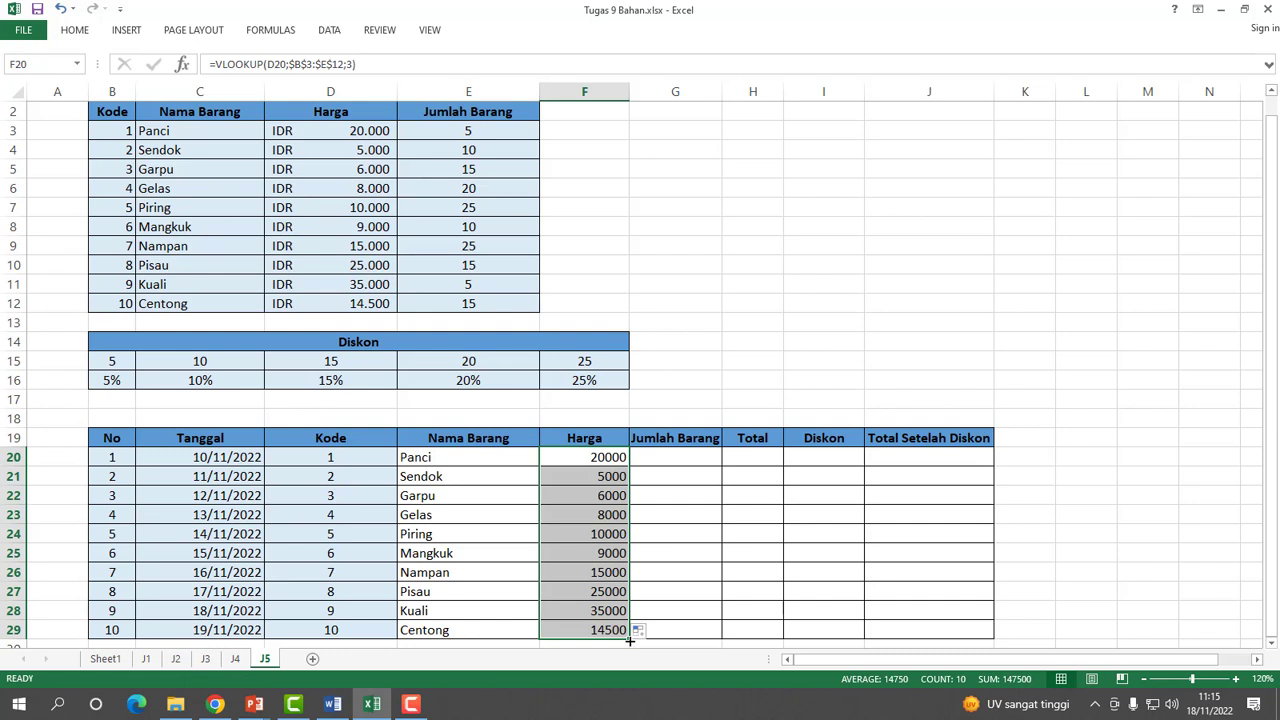
Format the Harga cells F20:F29 as Accounting with the IDR symbol and widen column F slightly.
{"action": "left_click", "coordinate": [74, 31]}
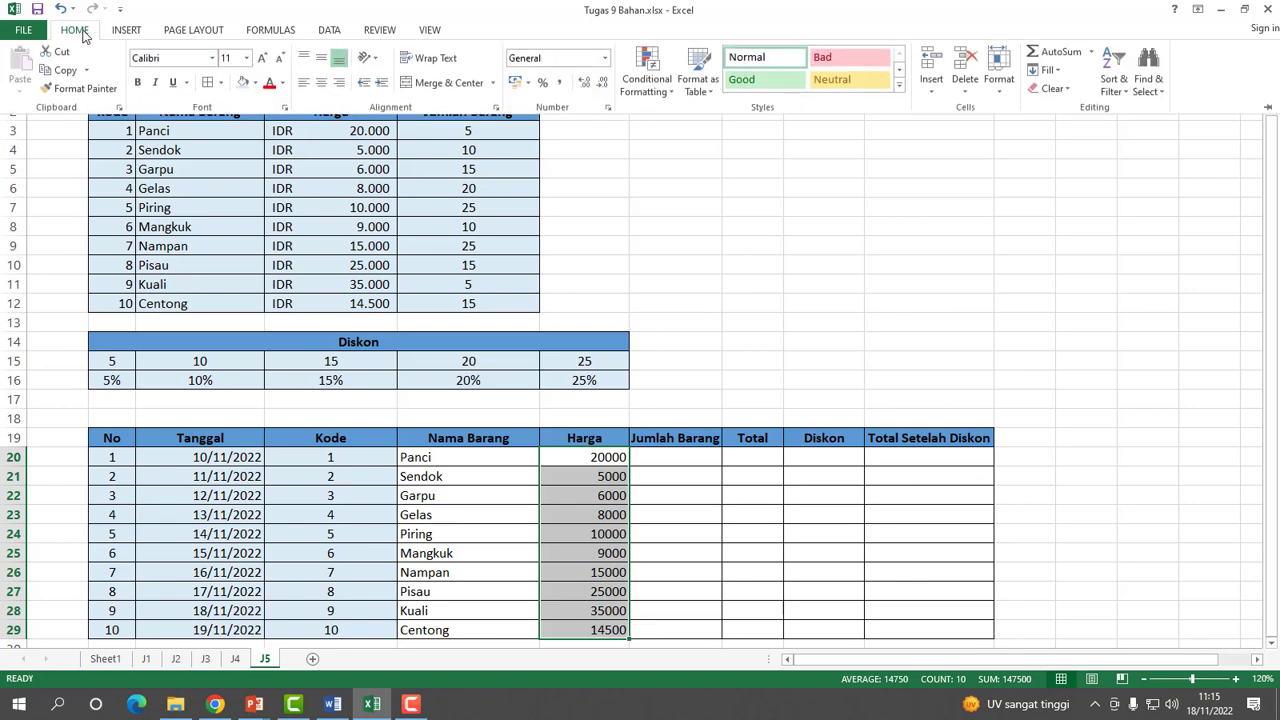
{"action": "left_click", "coordinate": [606, 59]}
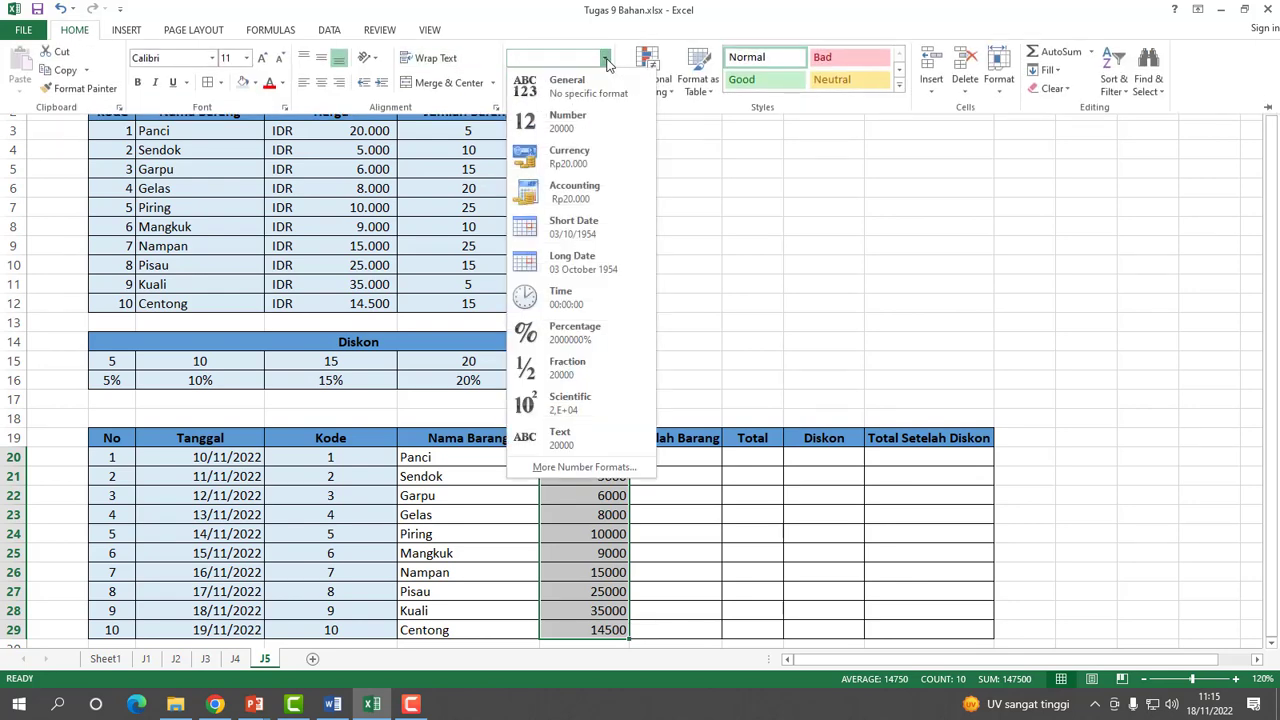
{"action": "left_click", "coordinate": [566, 468]}
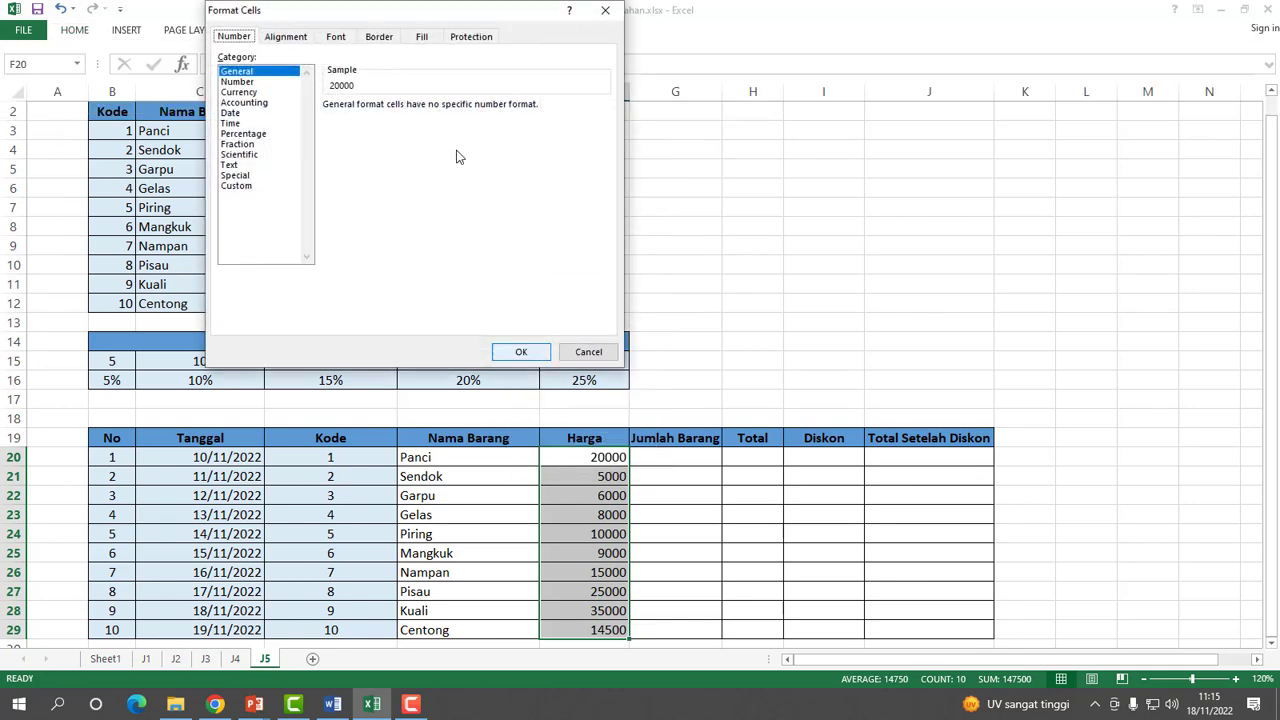
{"action": "left_click", "coordinate": [246, 103]}
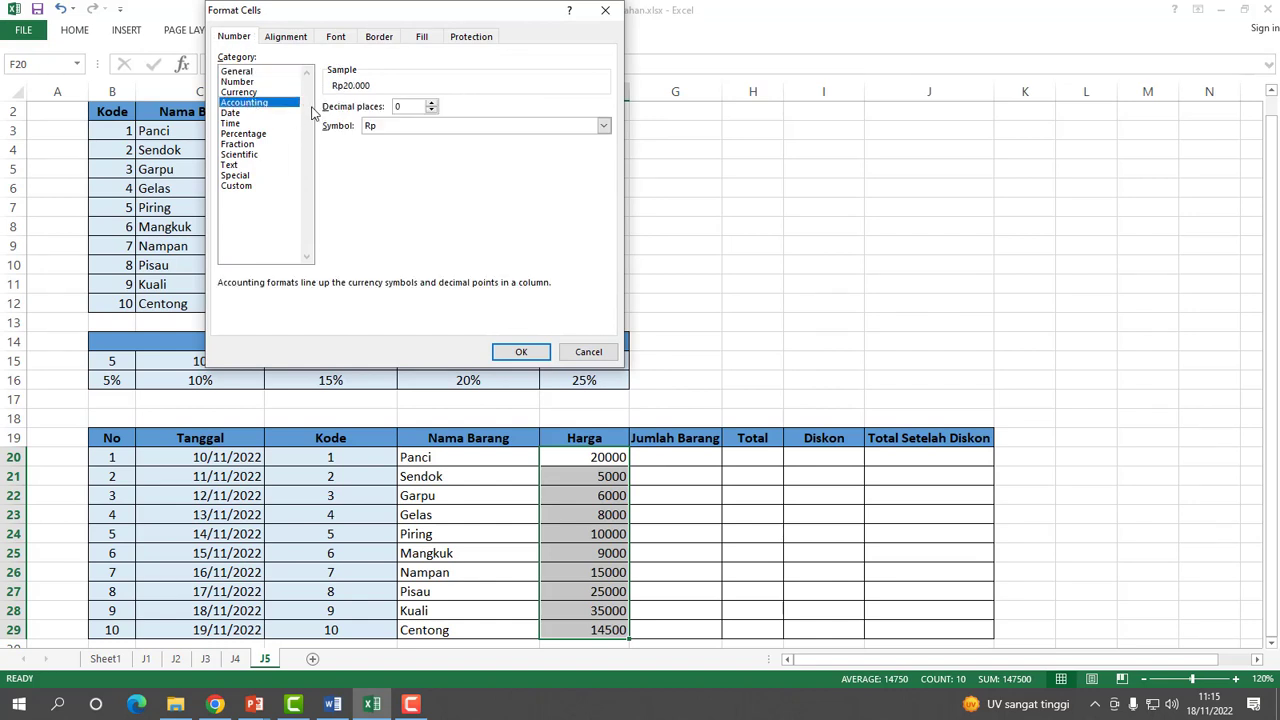
{"action": "left_click", "coordinate": [385, 127]}
{"action": "key", "text": "i"}
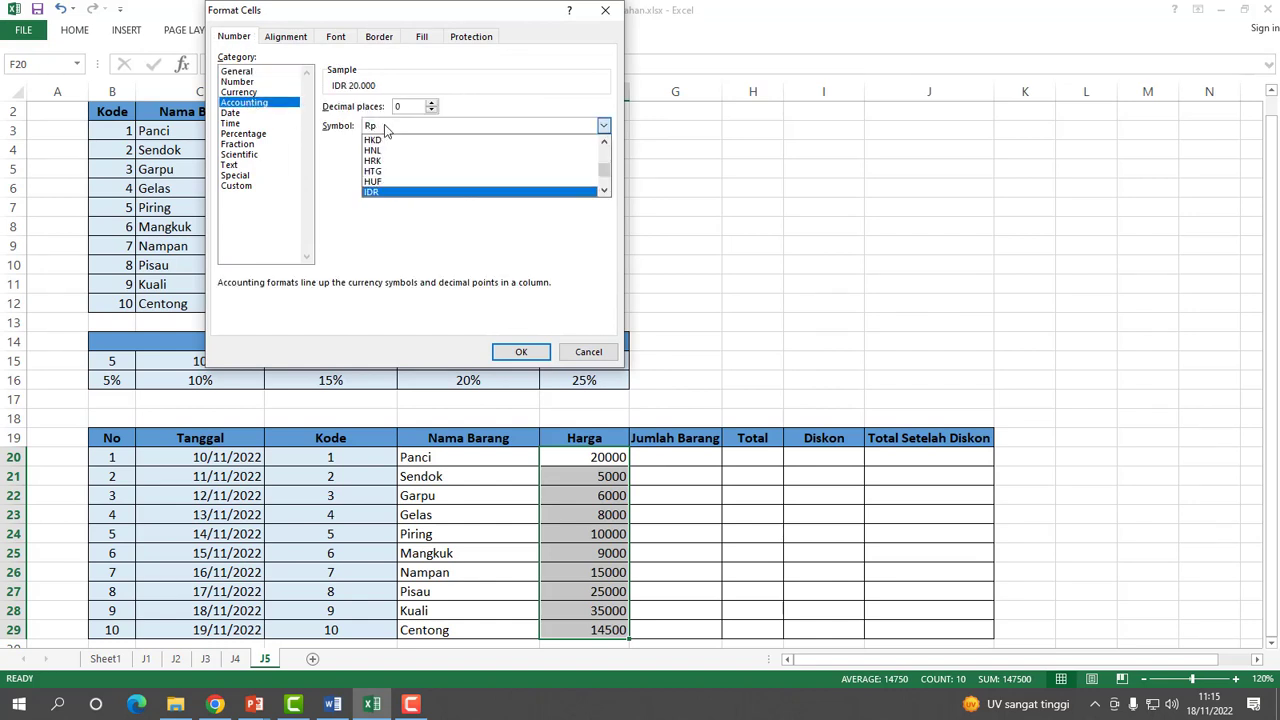
{"action": "left_click", "coordinate": [405, 192]}
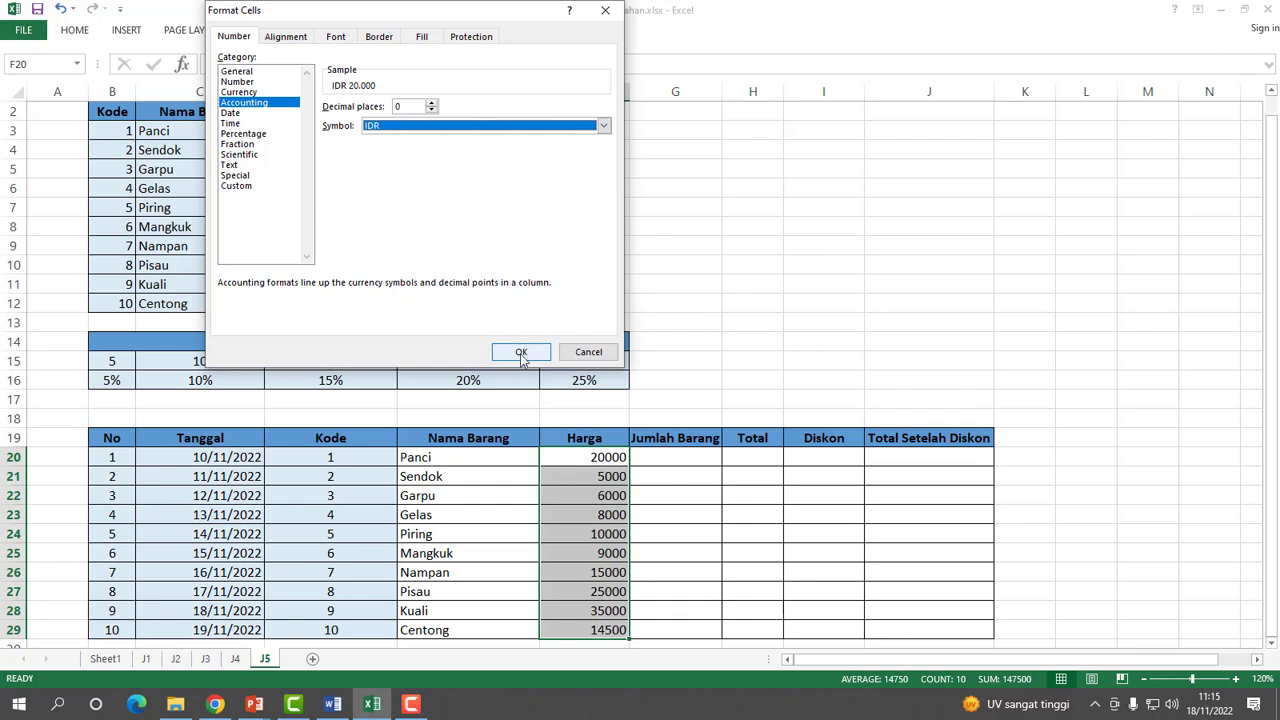
{"action": "left_click", "coordinate": [521, 352]}
{"action": "left_click", "coordinate": [694, 512]}
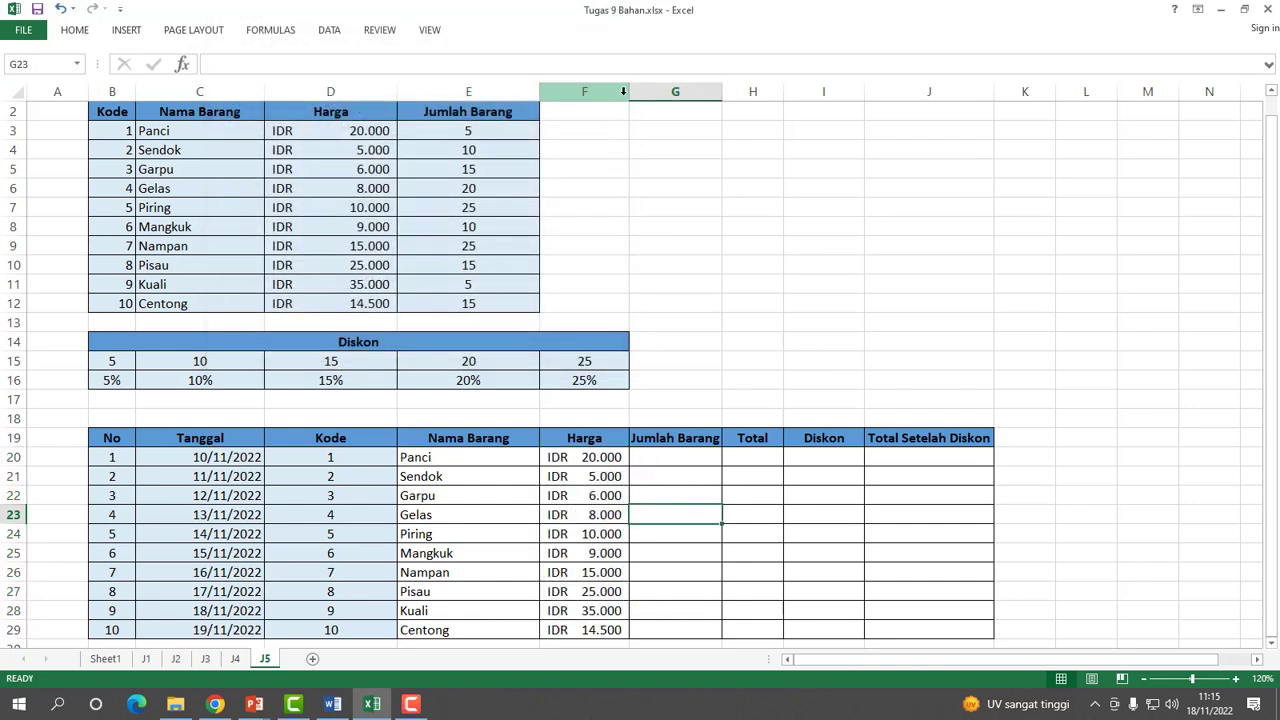
{"action": "left_click_drag", "start_coordinate": [626, 90], "coordinate": [643, 91]}
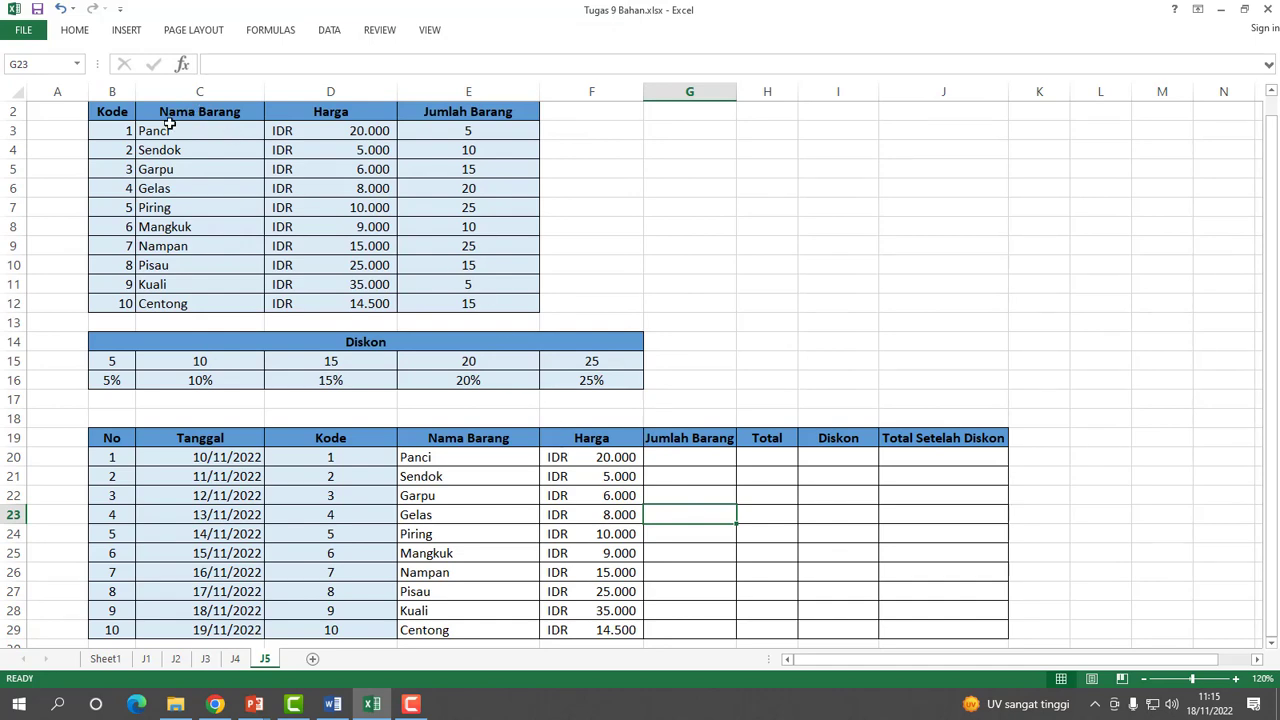
Enter =VLOOKUP(D20;$B$3:$E$12;4) in G20 to look up the first Jumlah Barang, and fill it down to G29.
{"action": "left_click", "coordinate": [677, 456]}
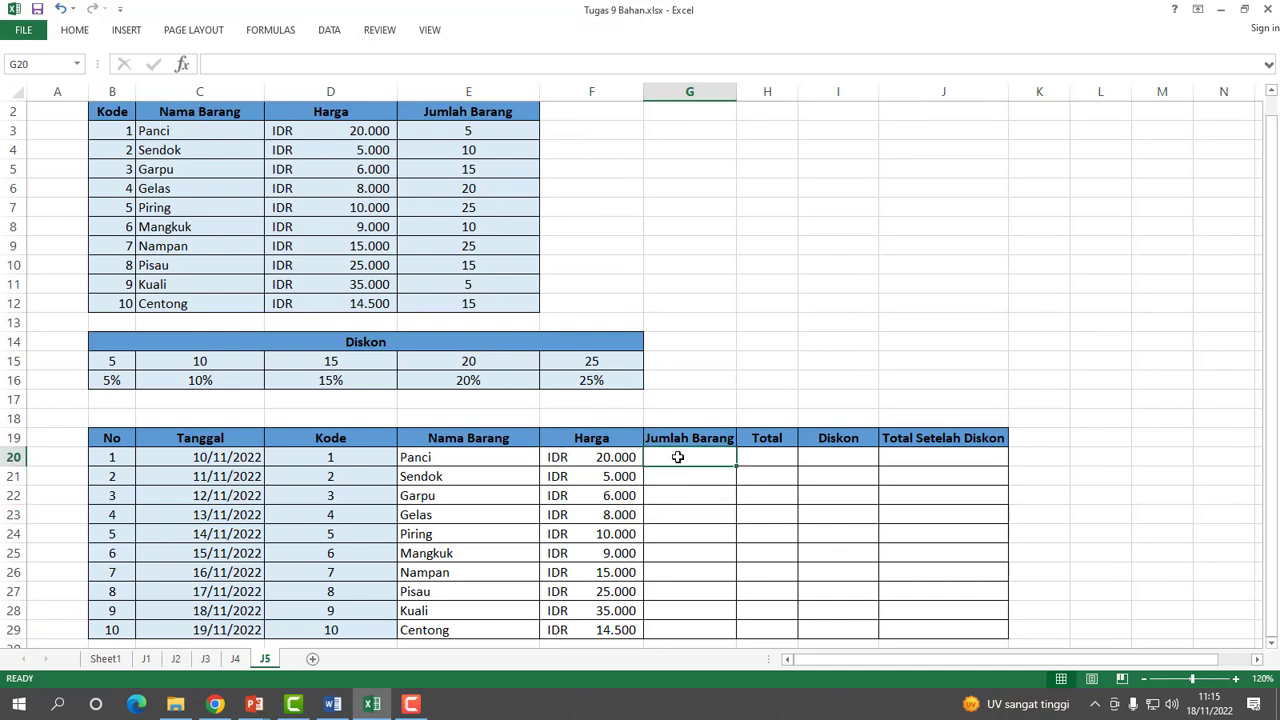
{"action": "type", "text": "=v"}
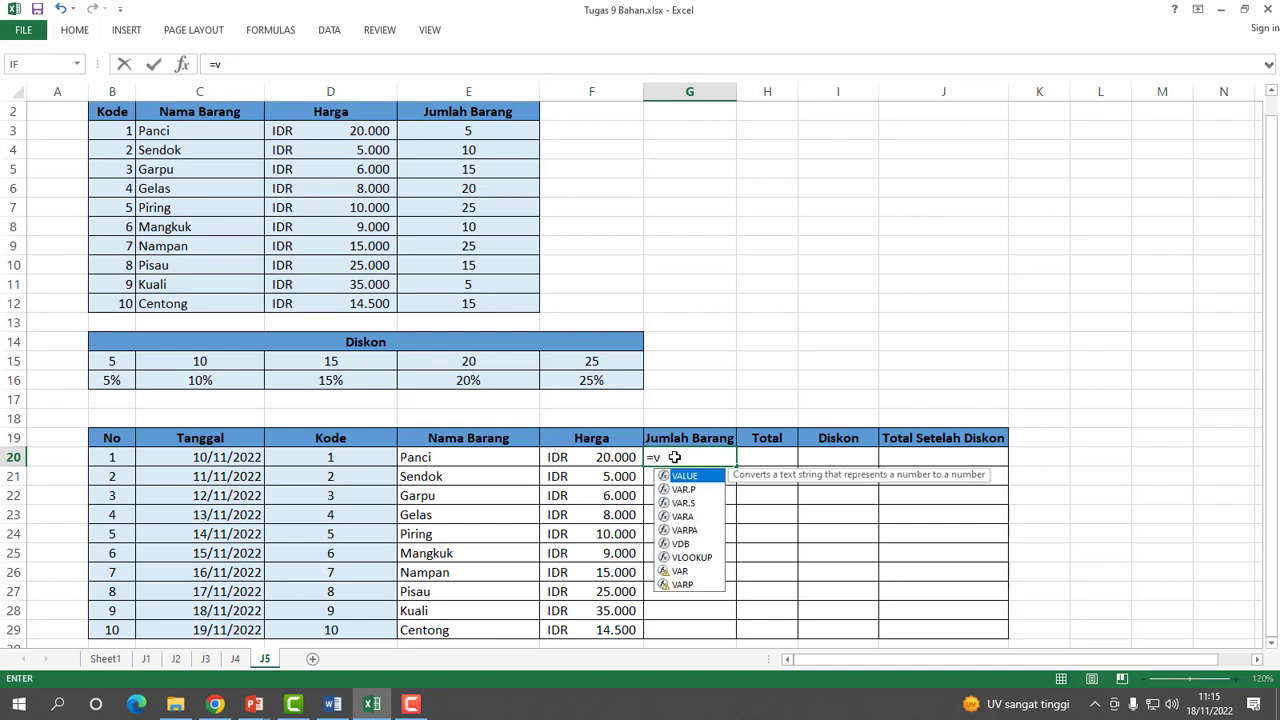
{"action": "double_click", "coordinate": [690, 557]}
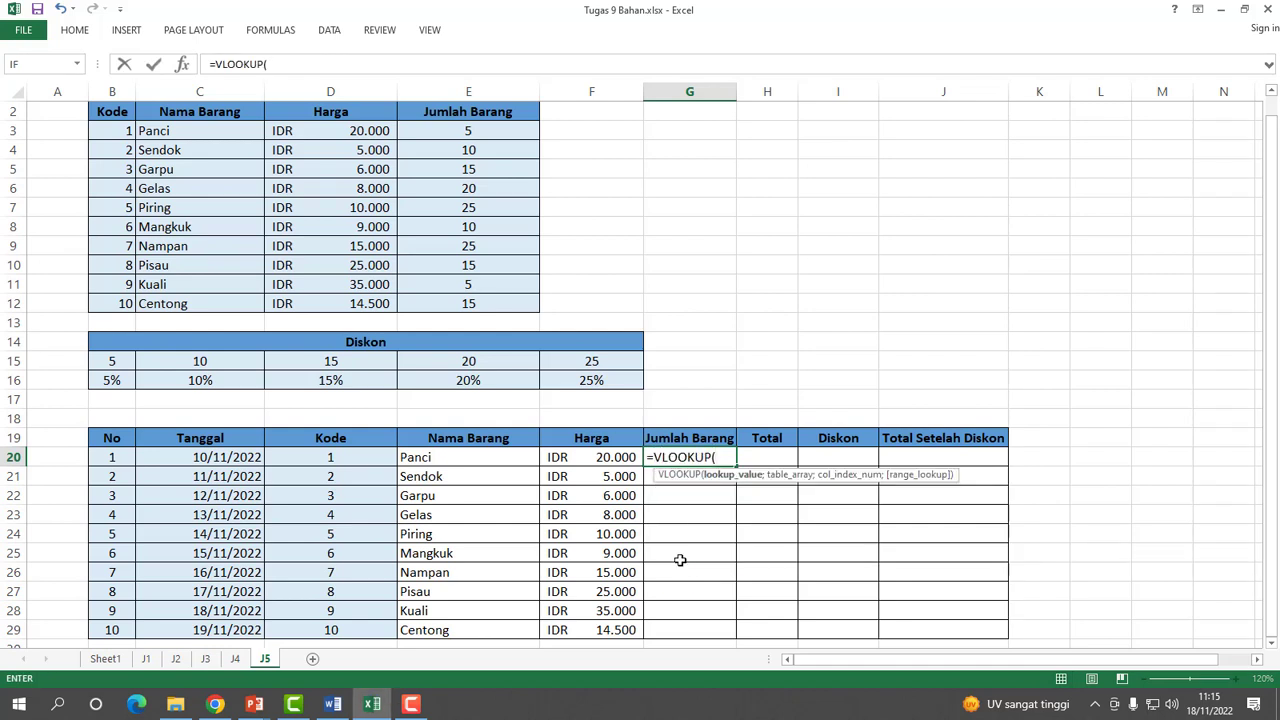
{"action": "left_click", "coordinate": [324, 456]}
{"action": "type", "text": ";"}
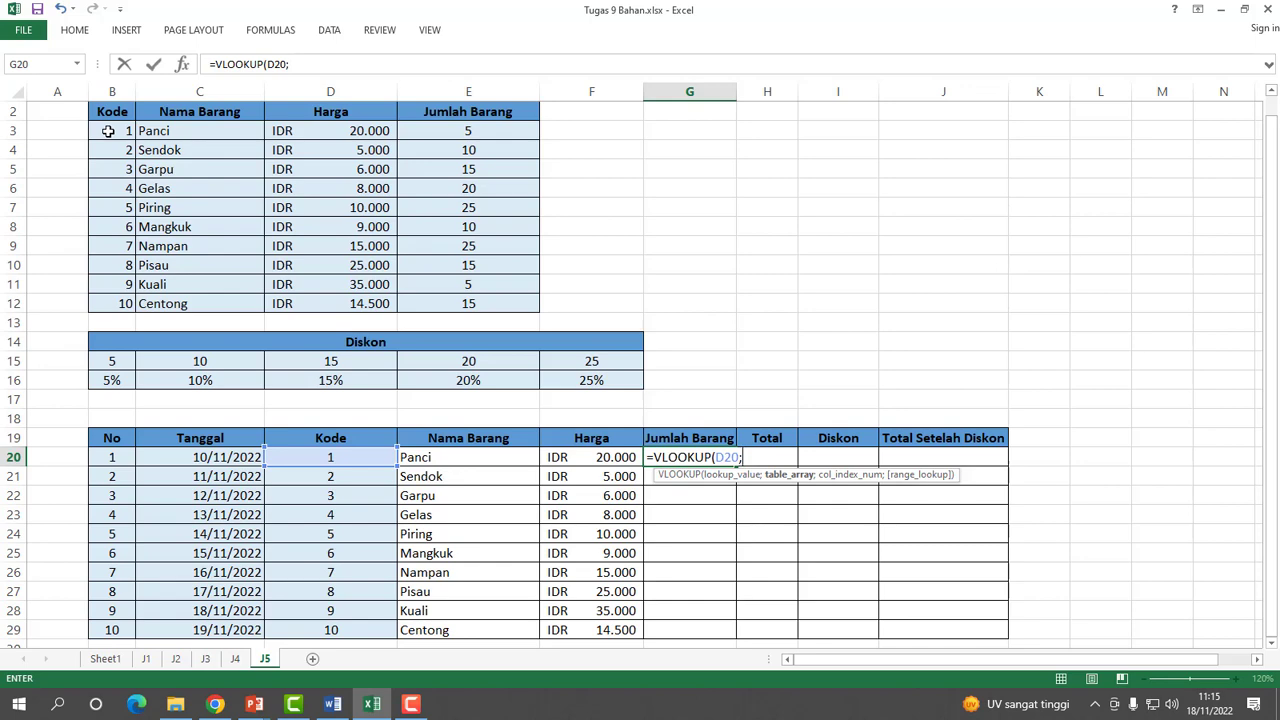
{"action": "mouse_move", "coordinate": [108, 131]}
{"action": "left_mouse_down"}
{"action": "mouse_move", "coordinate": [442, 218]}
{"action": "mouse_move", "coordinate": [471, 252]}
{"action": "mouse_move", "coordinate": [483, 302]}
{"action": "left_mouse_up"}
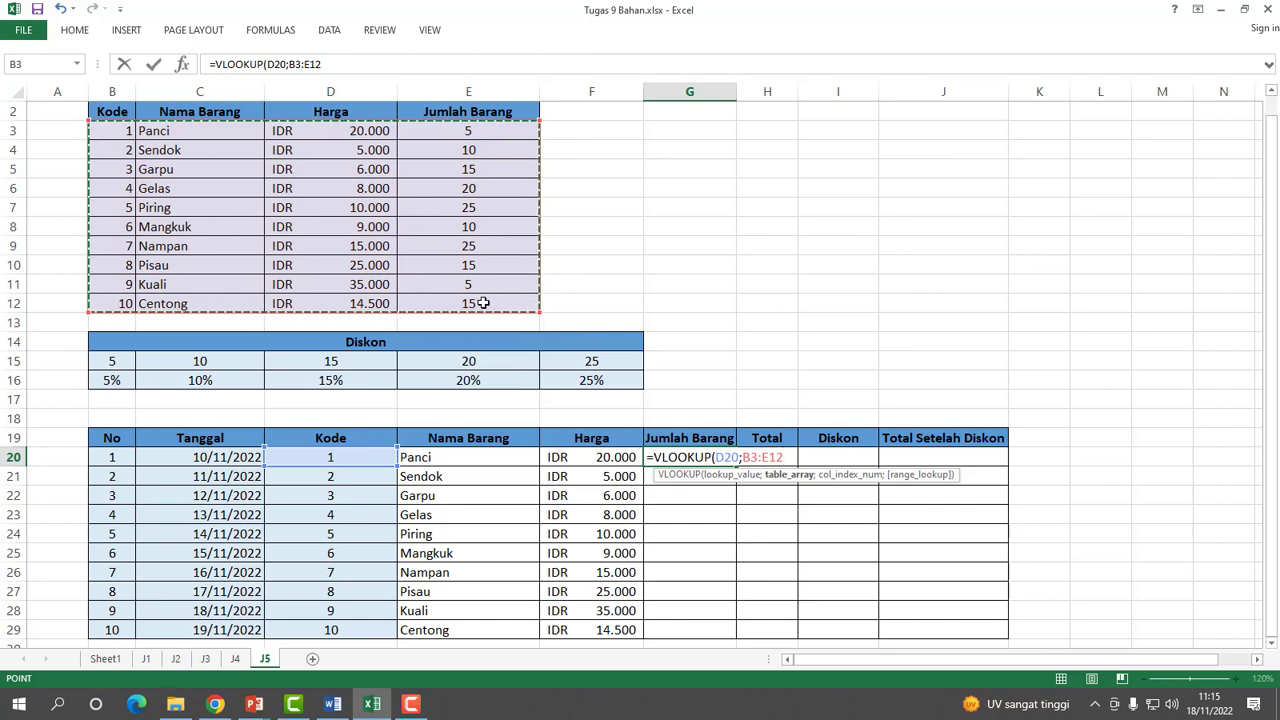
{"action": "key", "text": "F4"}
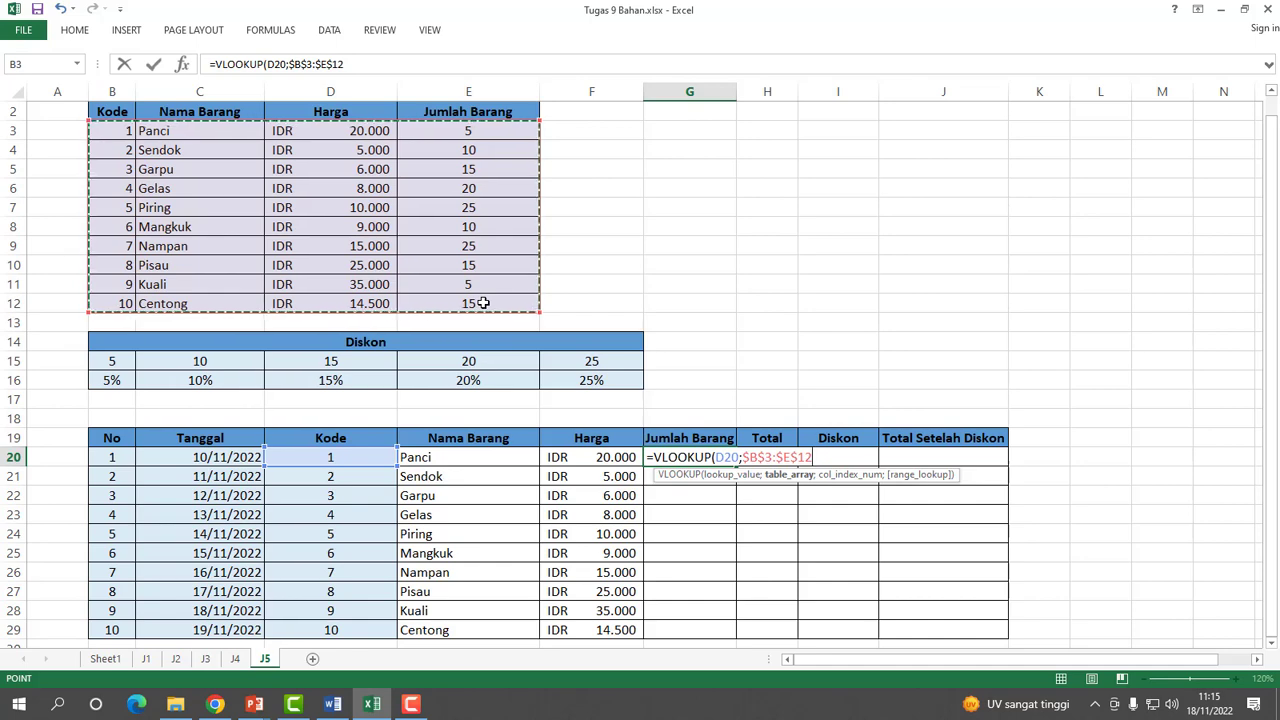
{"action": "type", "text": ";4"}
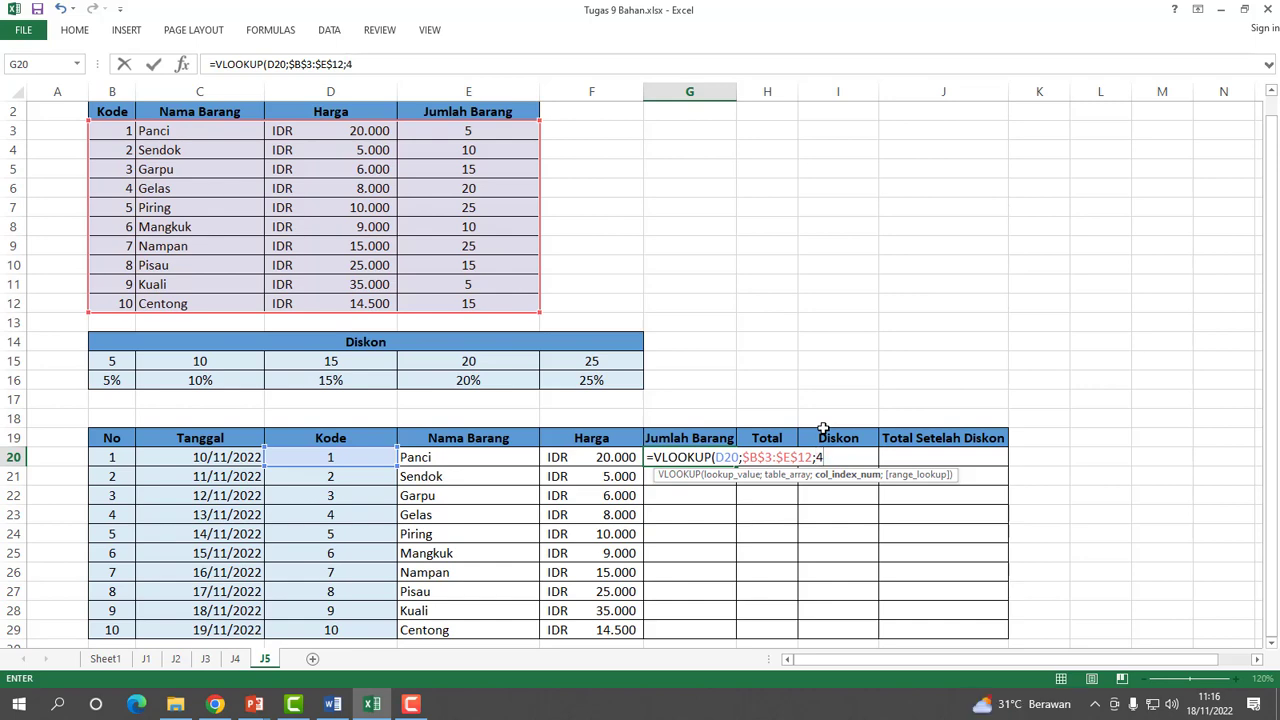
{"action": "key", "text": "Return"}
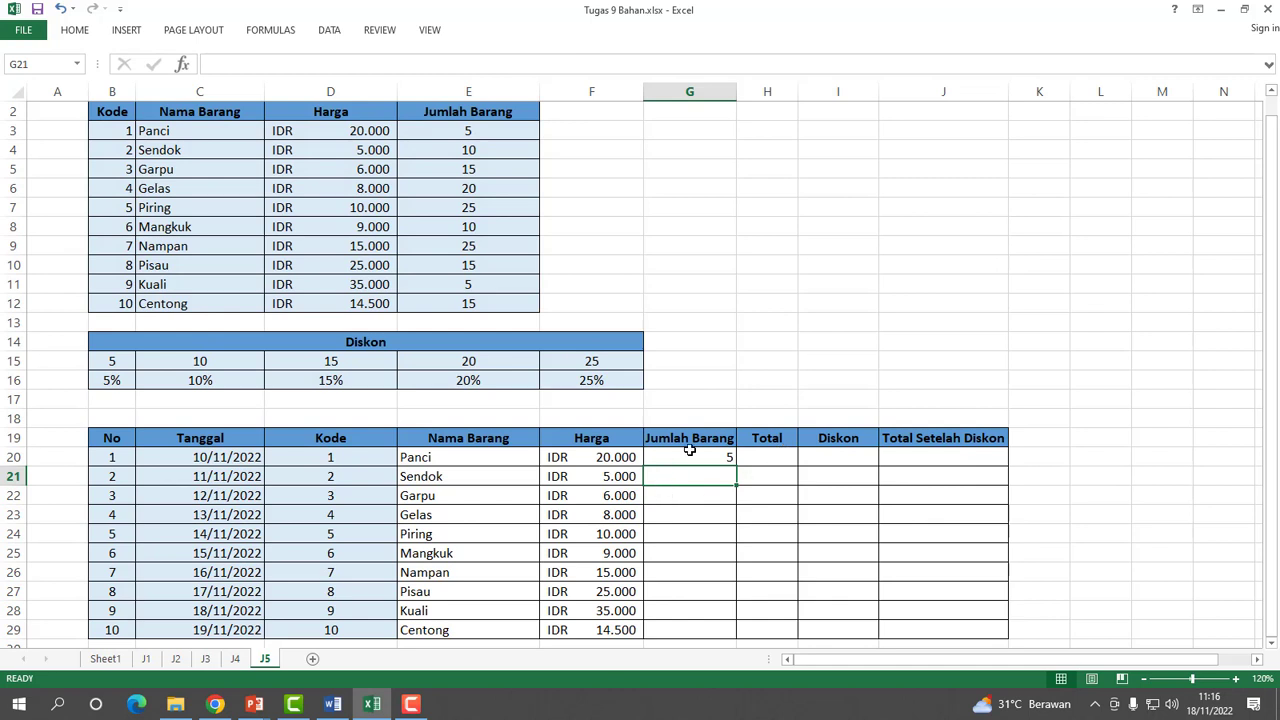
{"action": "left_click", "coordinate": [690, 452]}
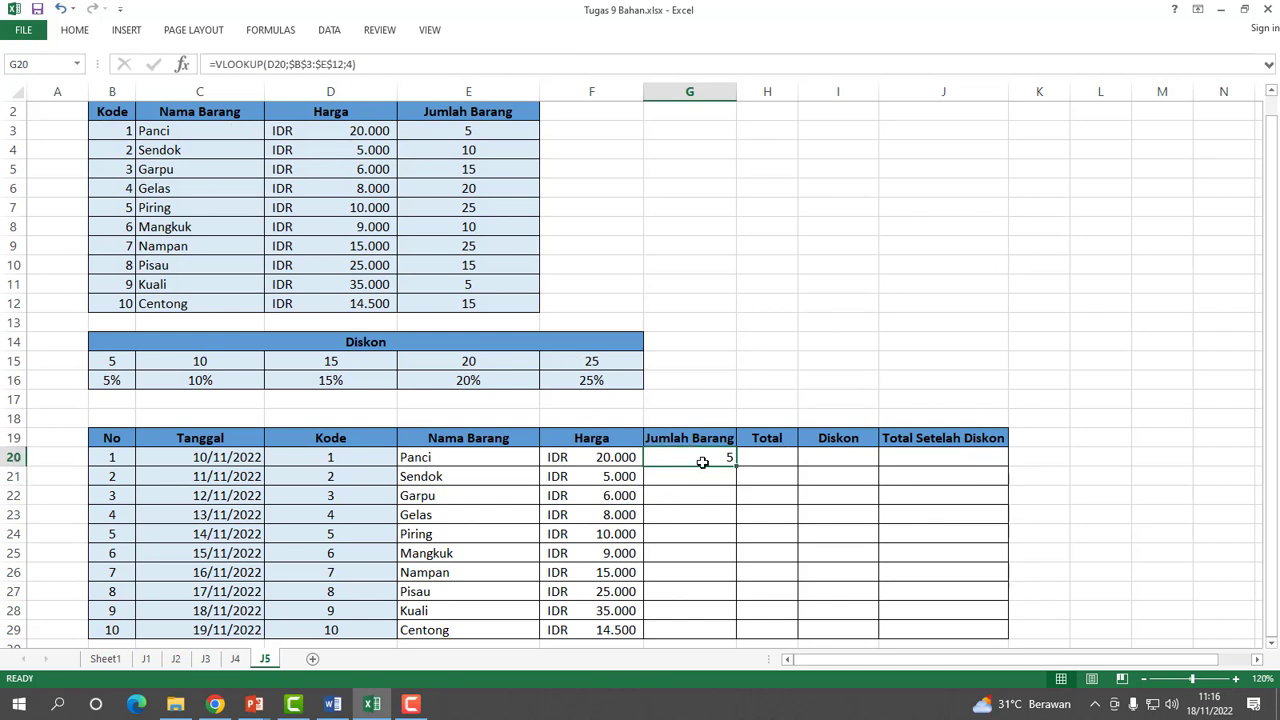
{"action": "left_click_drag", "start_coordinate": [739, 467], "coordinate": [737, 632]}
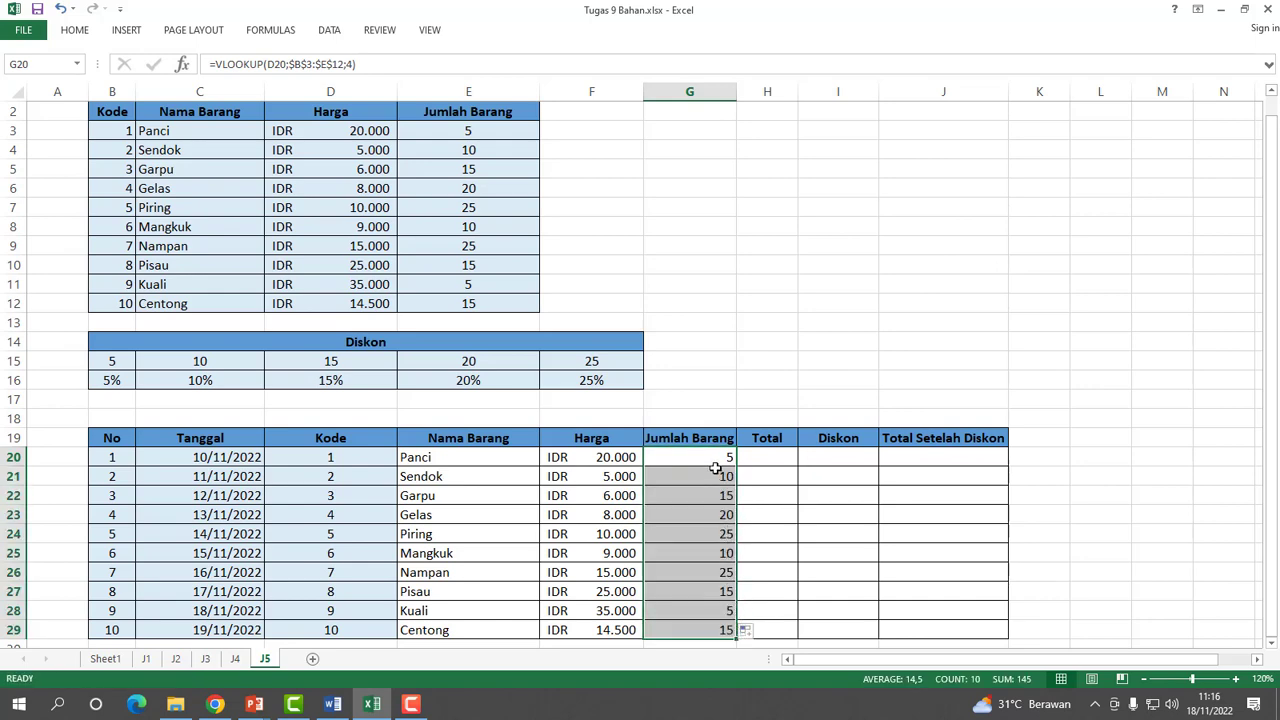
Center the Jumlah Barang values in G20:G29 horizontally.
{"action": "left_click", "coordinate": [74, 30]}
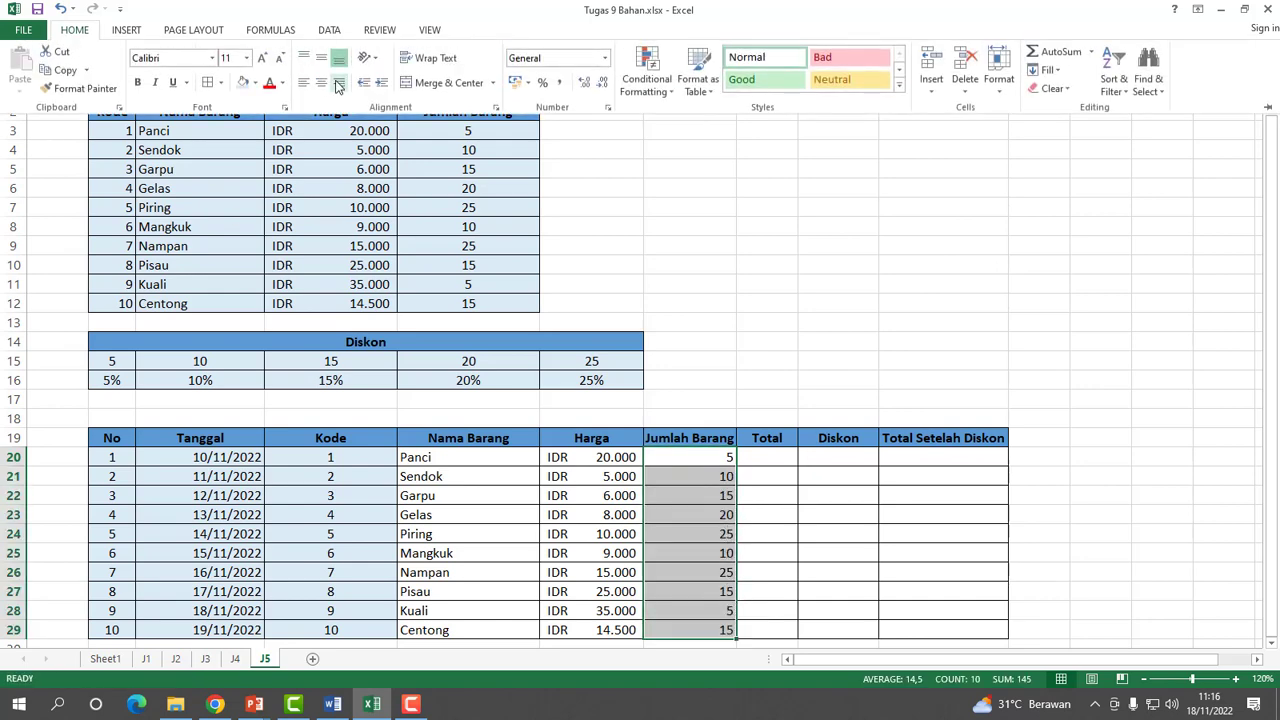
{"action": "left_click", "coordinate": [321, 82]}
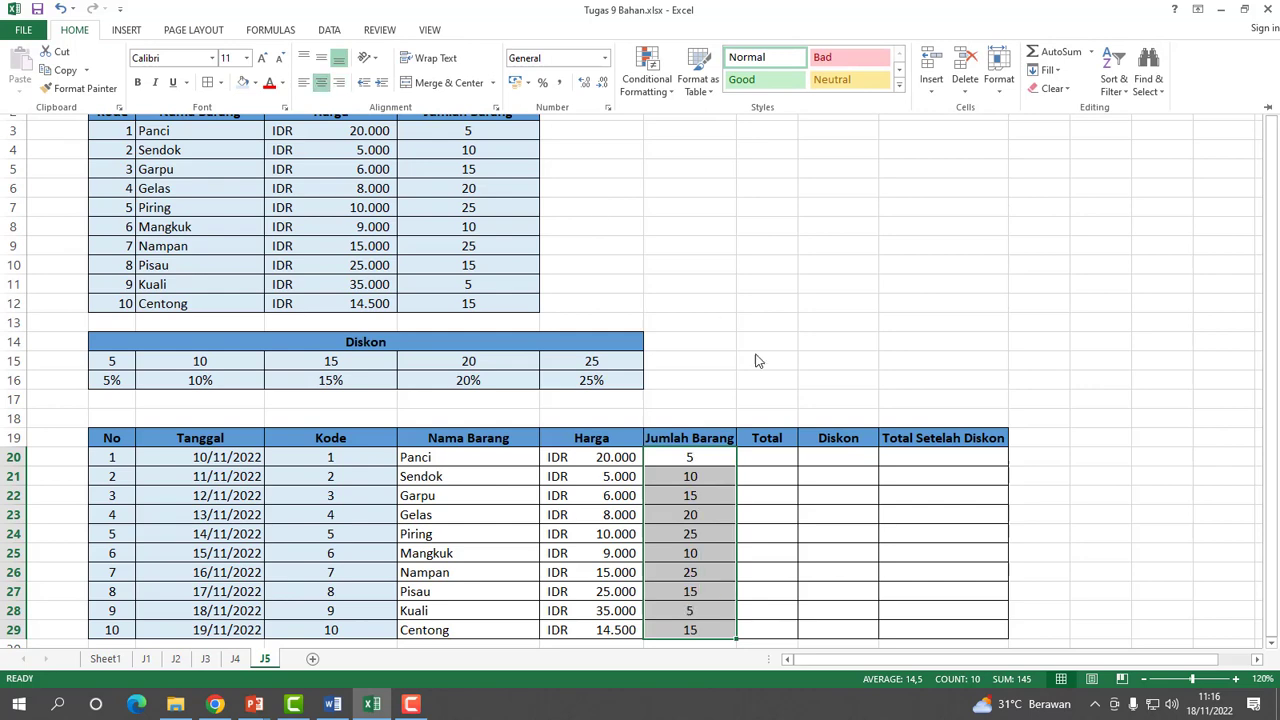
{"action": "left_click", "coordinate": [758, 458]}
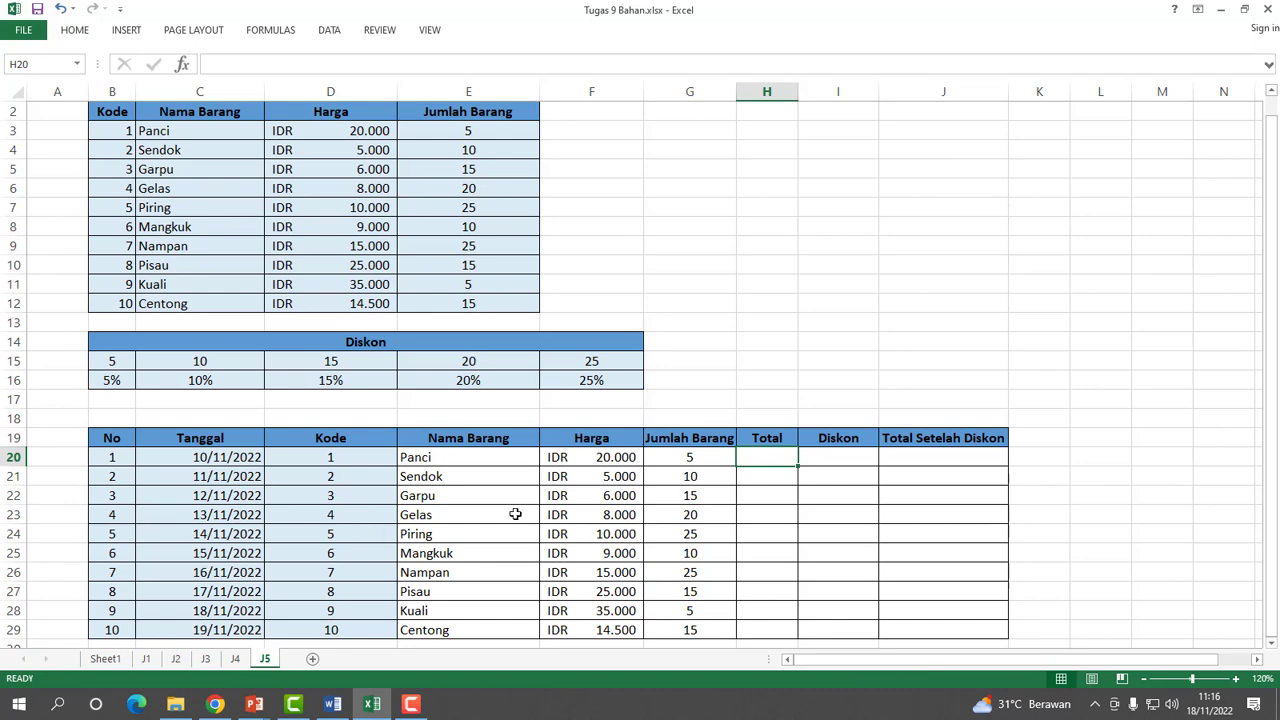
Test the lookups by setting the Kode in D23 to 2, and restore it to 4.
{"action": "left_click", "coordinate": [328, 514]}
{"action": "type", "text": "2"}
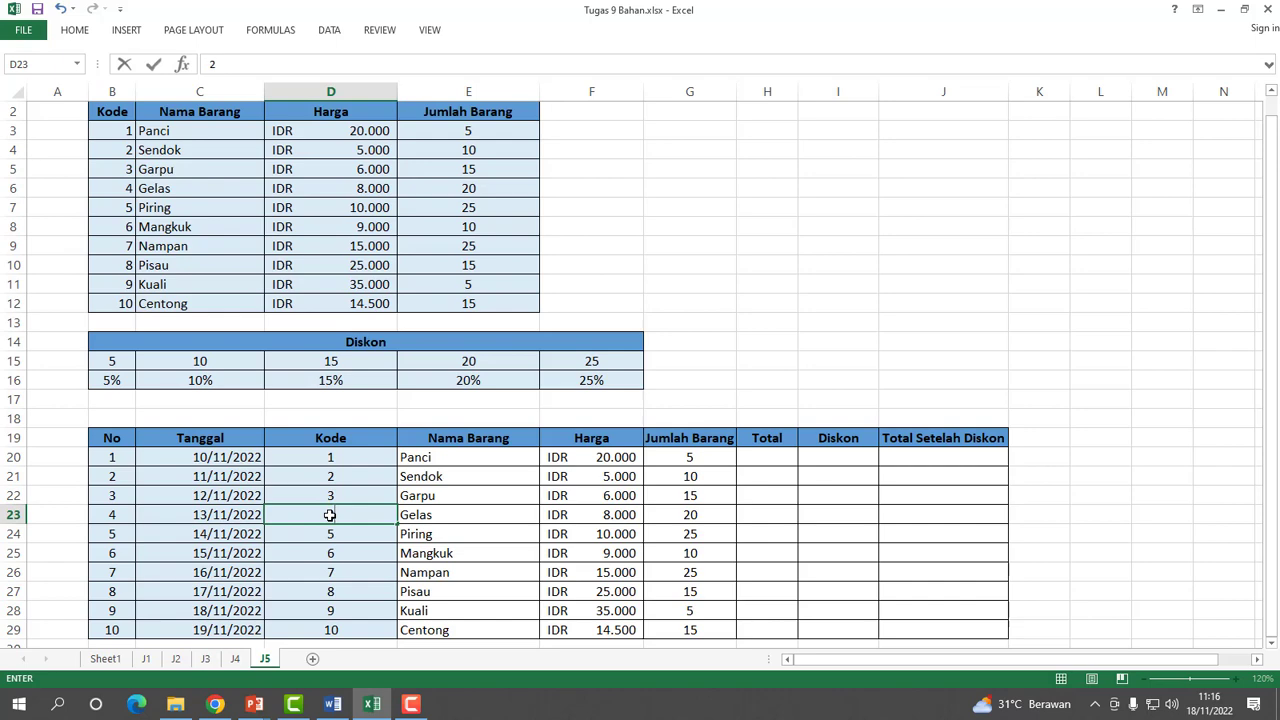
{"action": "key", "text": "Return"}
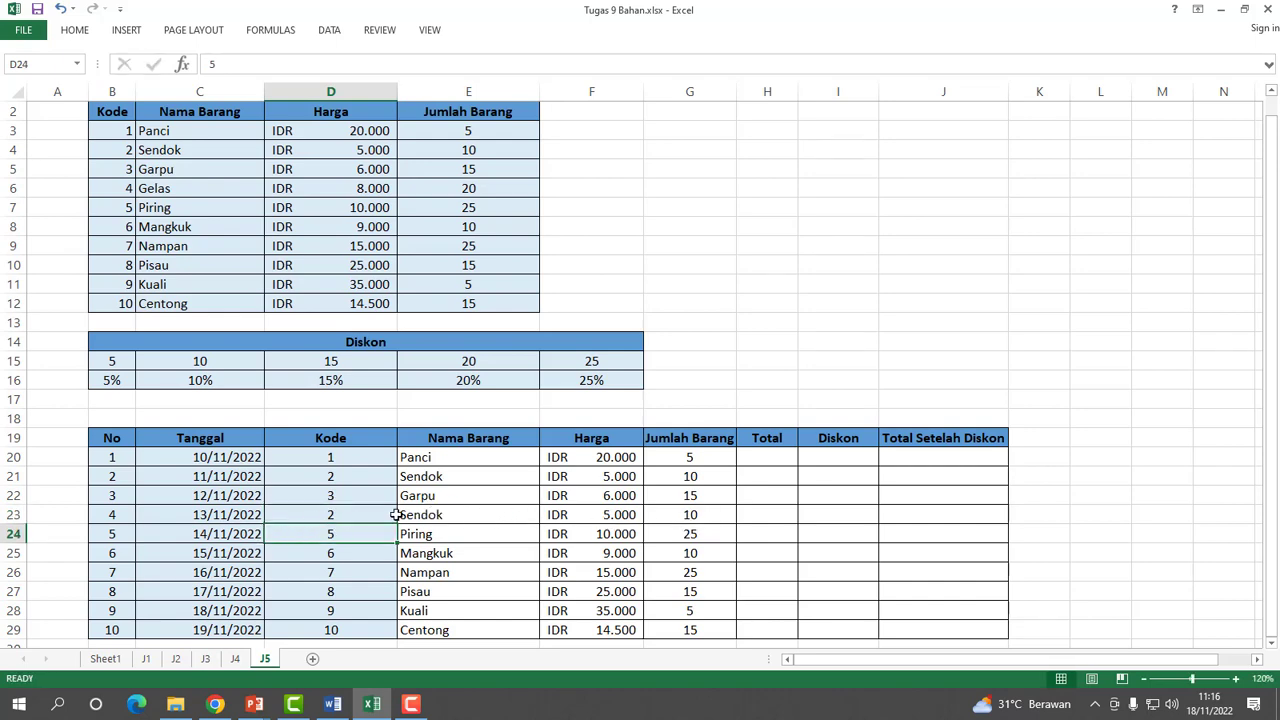
{"action": "left_click", "coordinate": [364, 514]}
{"action": "type", "text": "4"}
{"action": "left_click", "coordinate": [751, 493]}
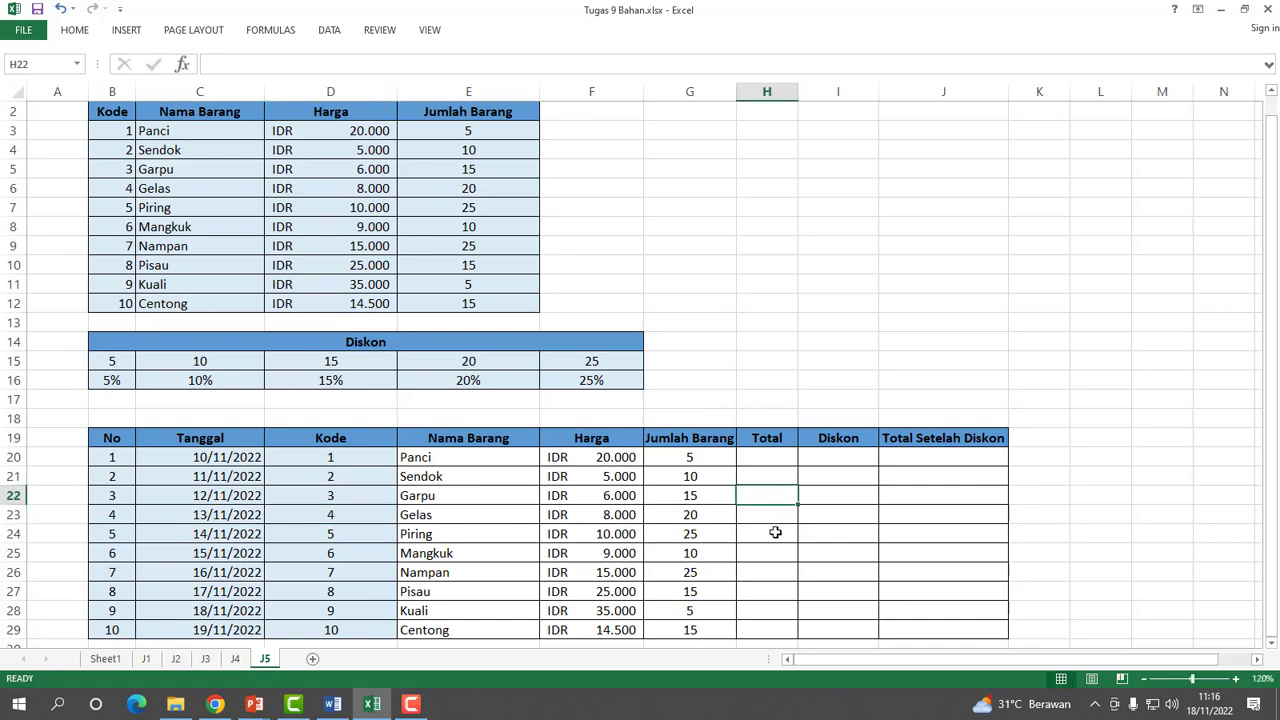
Widen column H slightly, enter =F20*G20 in H20 as the first Total, and fill it down to H29.
{"action": "left_click", "coordinate": [772, 459]}
{"action": "left_click_drag", "start_coordinate": [799, 88], "coordinate": [824, 87]}
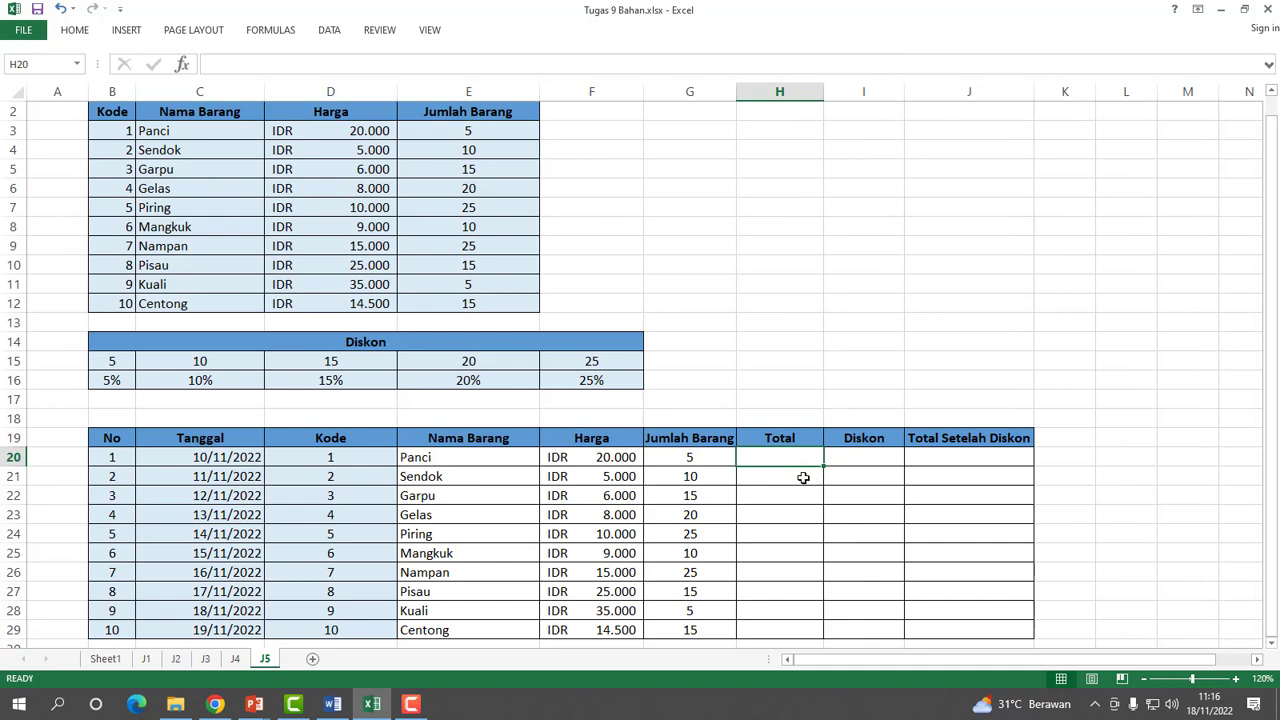
{"action": "type", "text": "="}
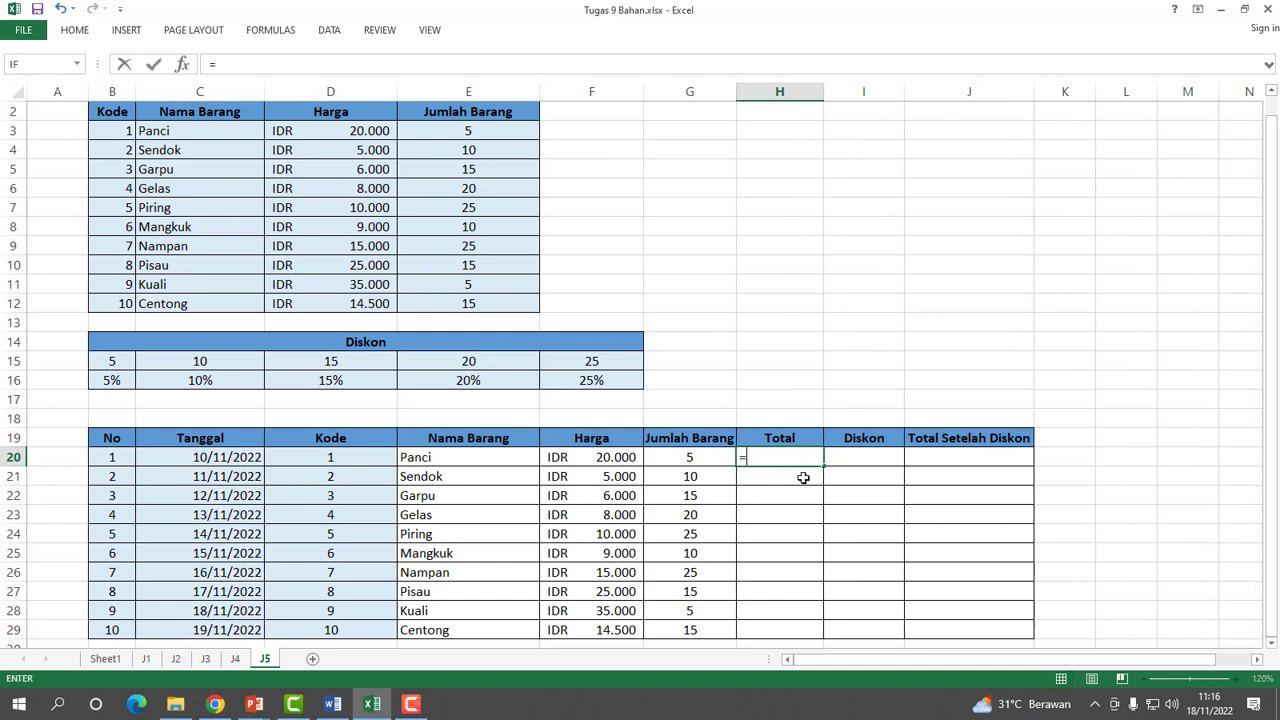
{"action": "left_click", "coordinate": [588, 458]}
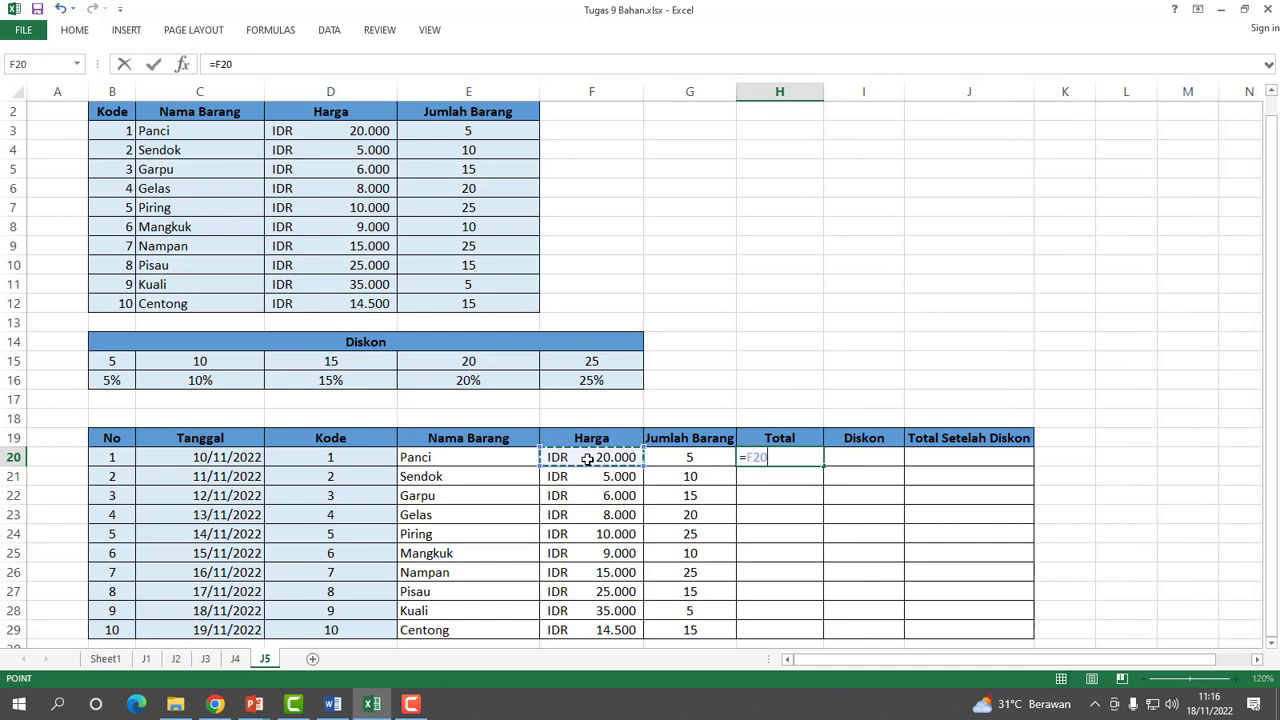
{"action": "type", "text": "*"}
{"action": "left_click", "coordinate": [688, 460]}
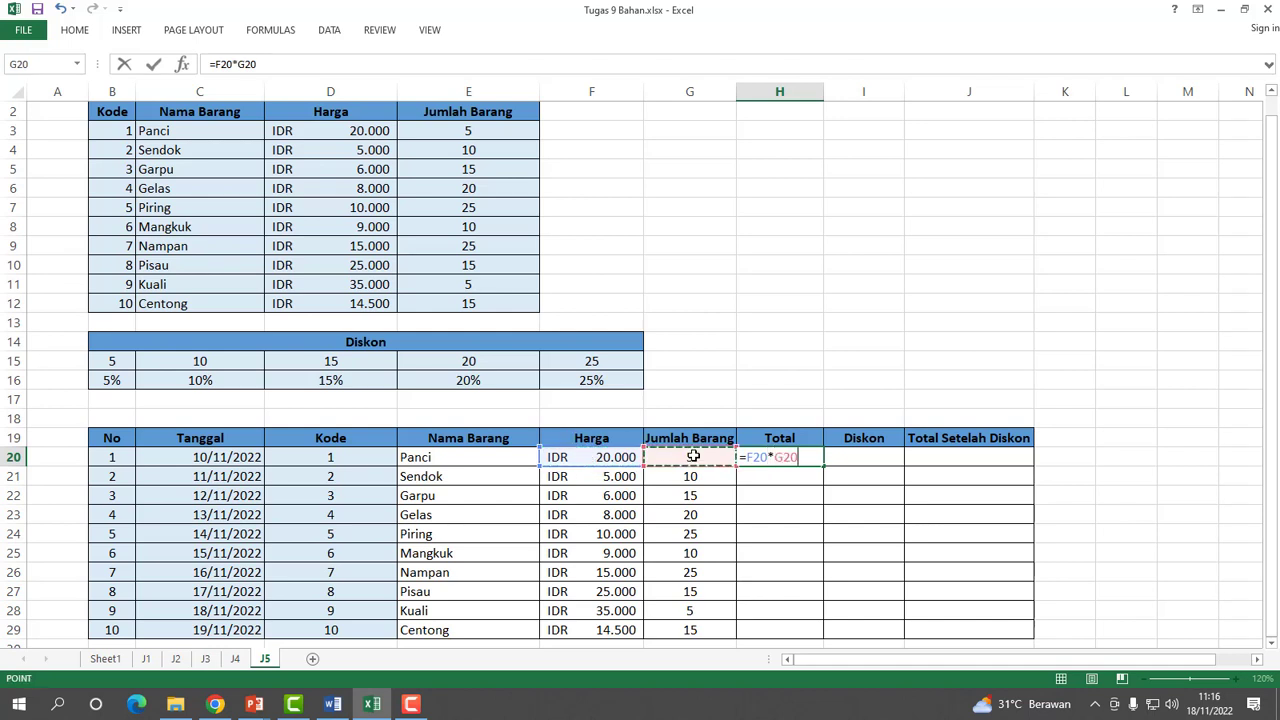
{"action": "key", "text": "Return"}
{"action": "left_click", "coordinate": [777, 457]}
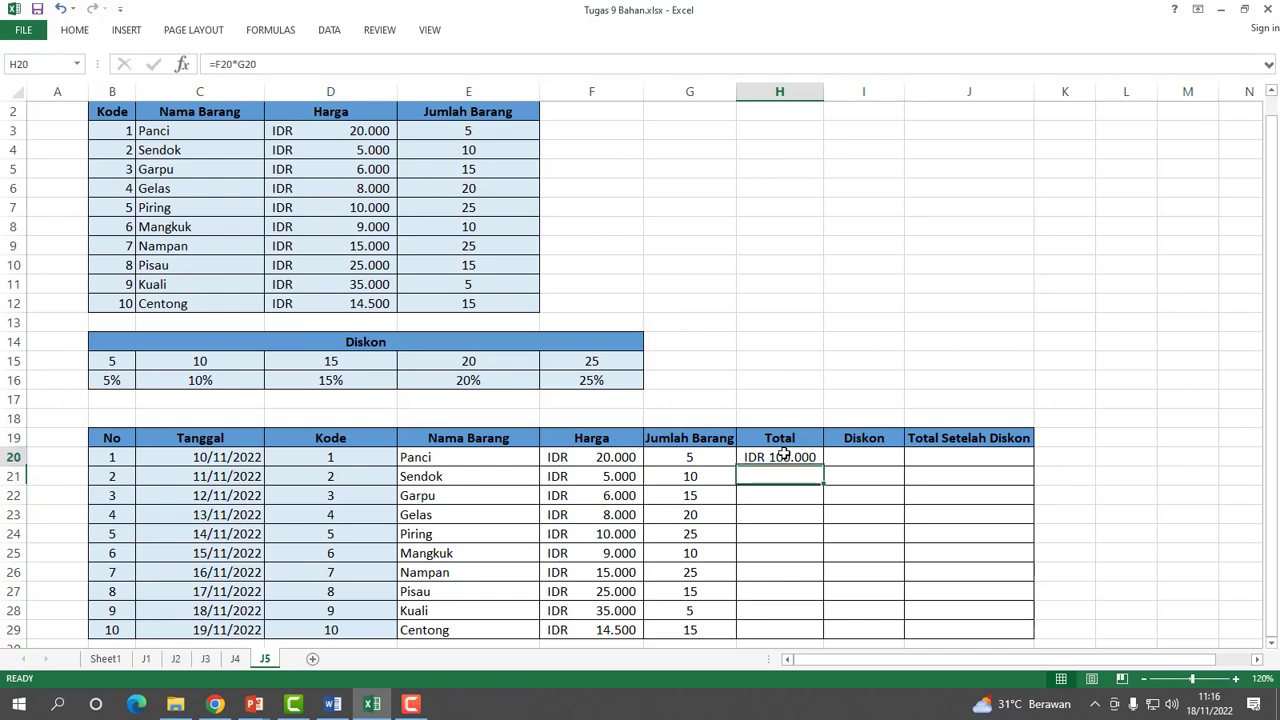
{"action": "left_click_drag", "start_coordinate": [826, 468], "coordinate": [874, 631]}
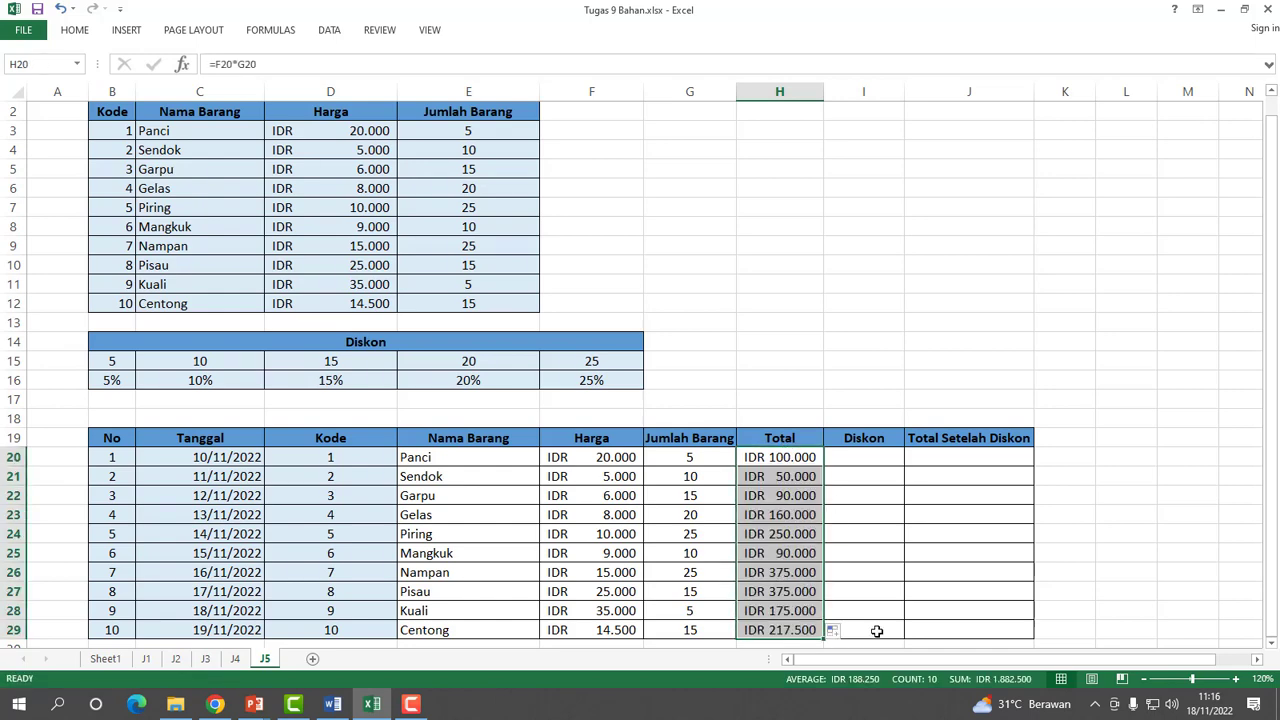
Clear the Total formula in H20, rebuild it as =F20*G20, and fill it down to H29 again.
{"action": "left_click", "coordinate": [845, 456]}
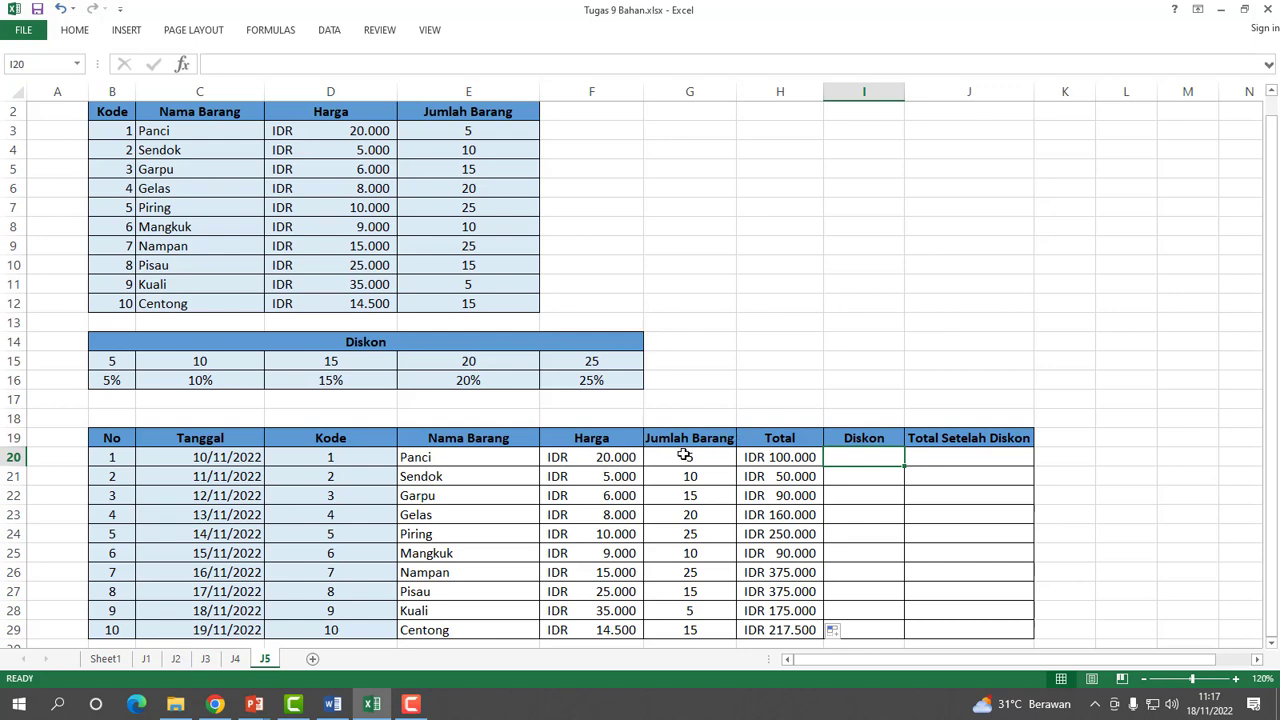
{"action": "left_click", "coordinate": [779, 456]}
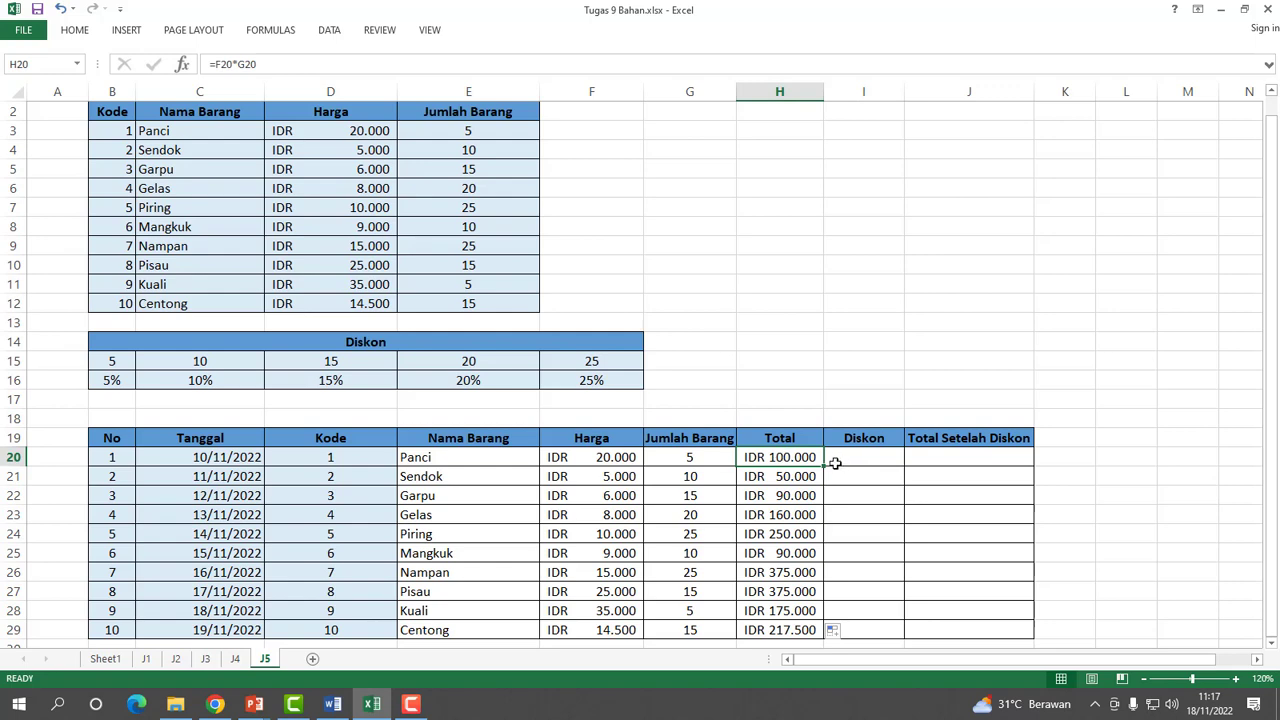
{"action": "key", "text": "F2"}
{"action": "key", "text": "BackSpace"}
{"action": "key", "text": "BackSpace"}
{"action": "key", "text": "BackSpace"}
{"action": "key", "text": "BackSpace"}
{"action": "key", "text": "BackSpace"}
{"action": "key", "text": "BackSpace"}
{"action": "key", "text": "BackSpace"}
{"action": "left_click", "coordinate": [607, 458]}
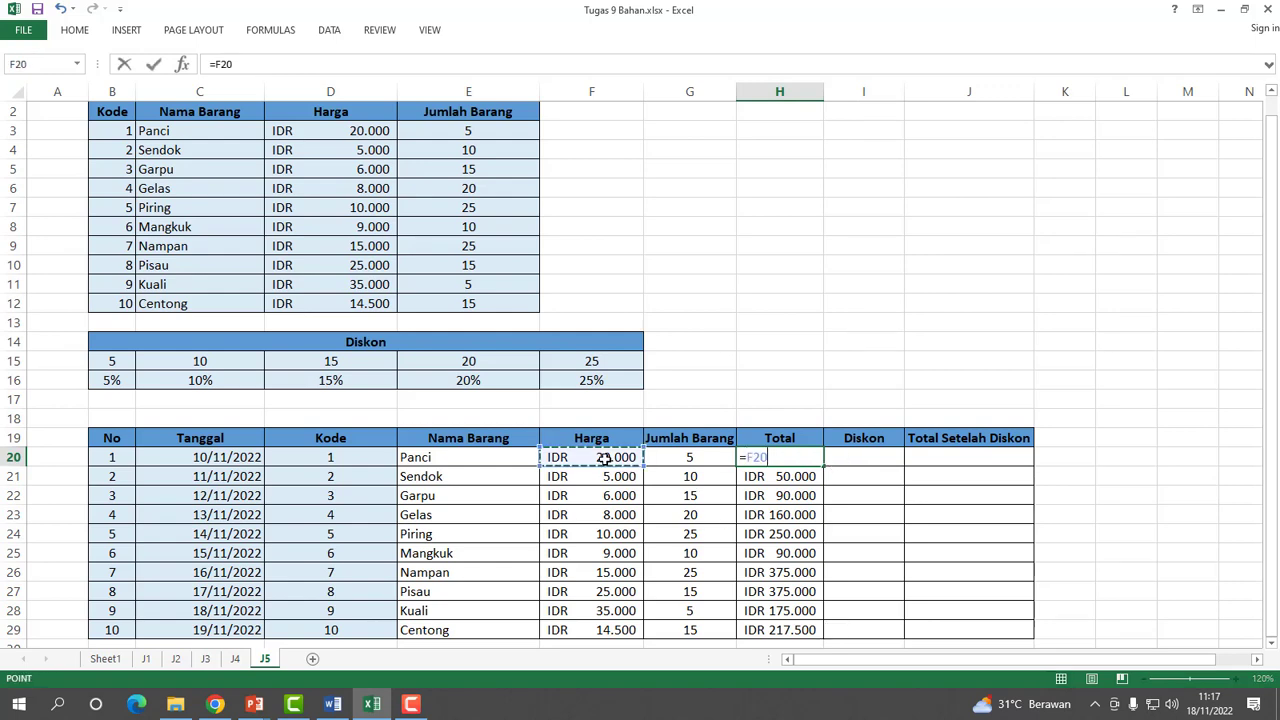
{"action": "type", "text": "*"}
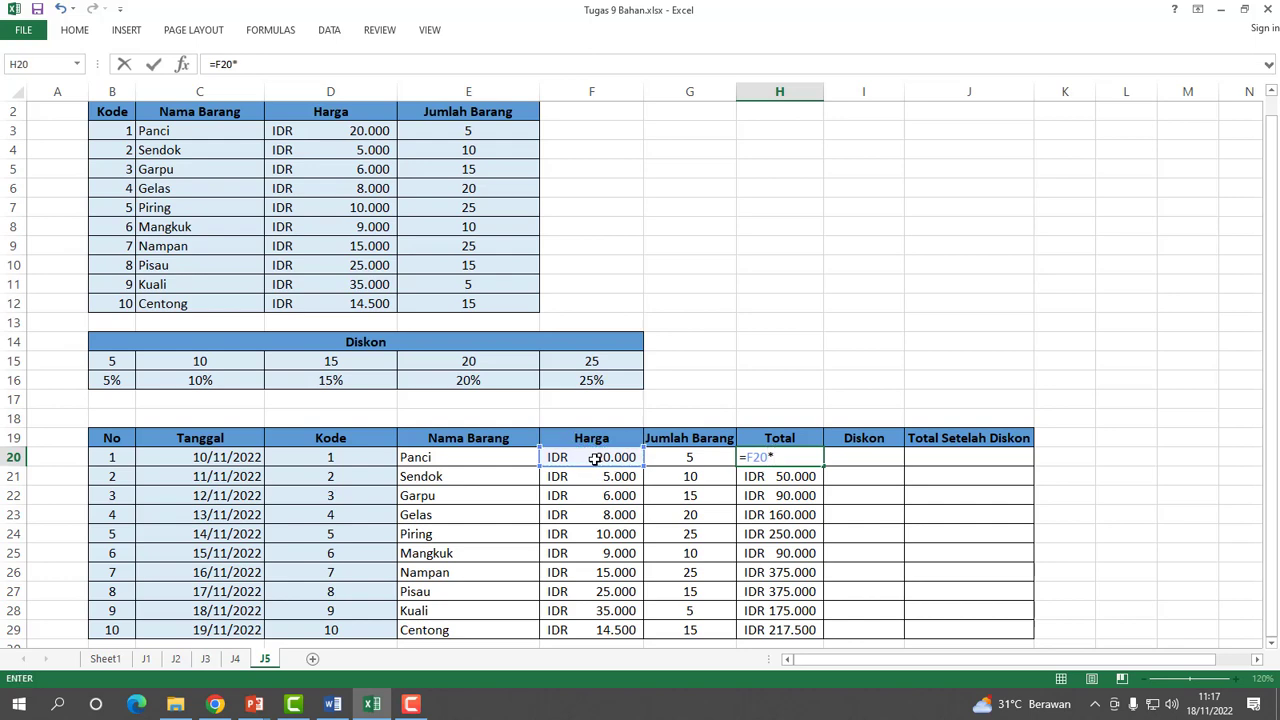
{"action": "left_click", "coordinate": [676, 458]}
{"action": "key", "text": "Return"}
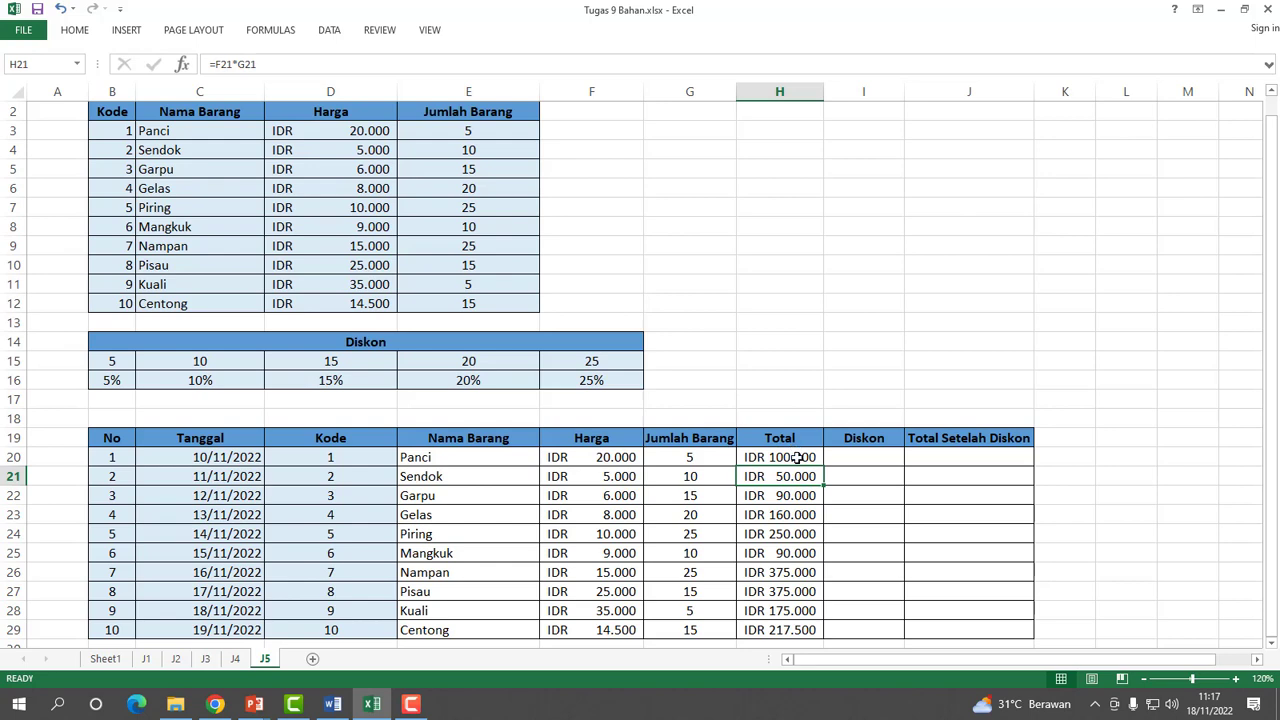
{"action": "left_click", "coordinate": [797, 457]}
{"action": "left_click_drag", "start_coordinate": [823, 466], "coordinate": [831, 638]}
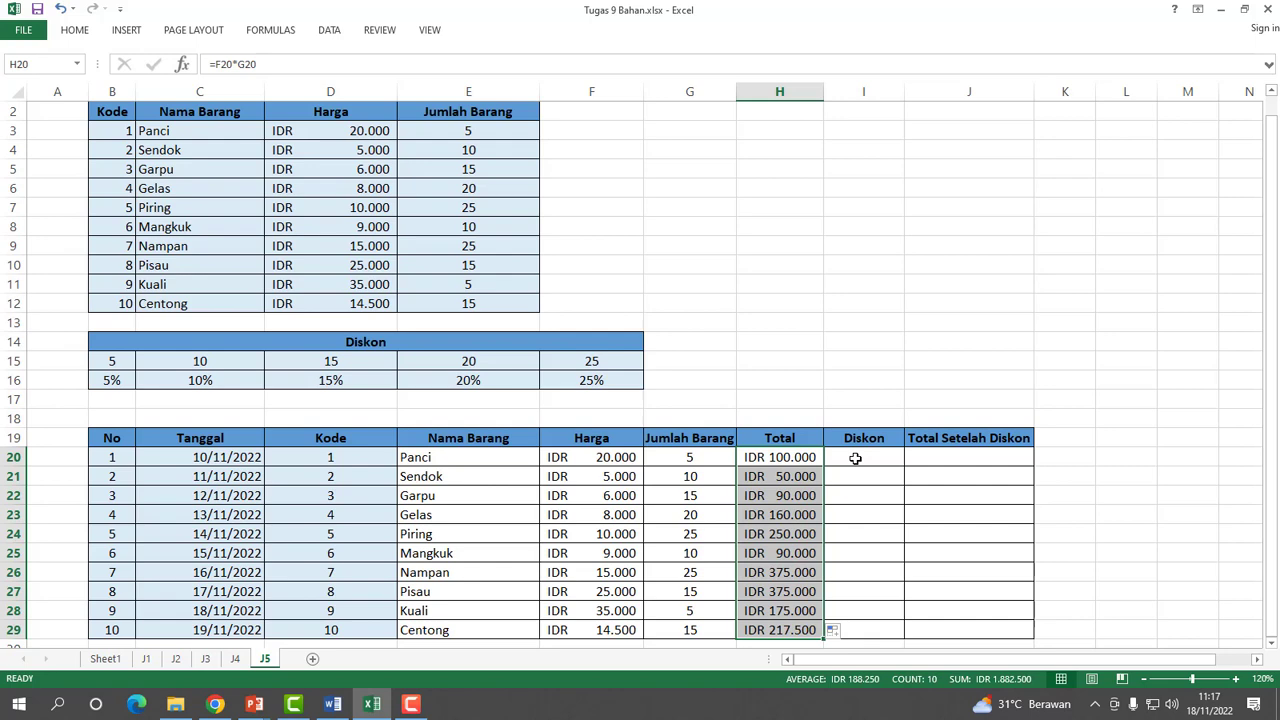
{"action": "left_click", "coordinate": [855, 458]}
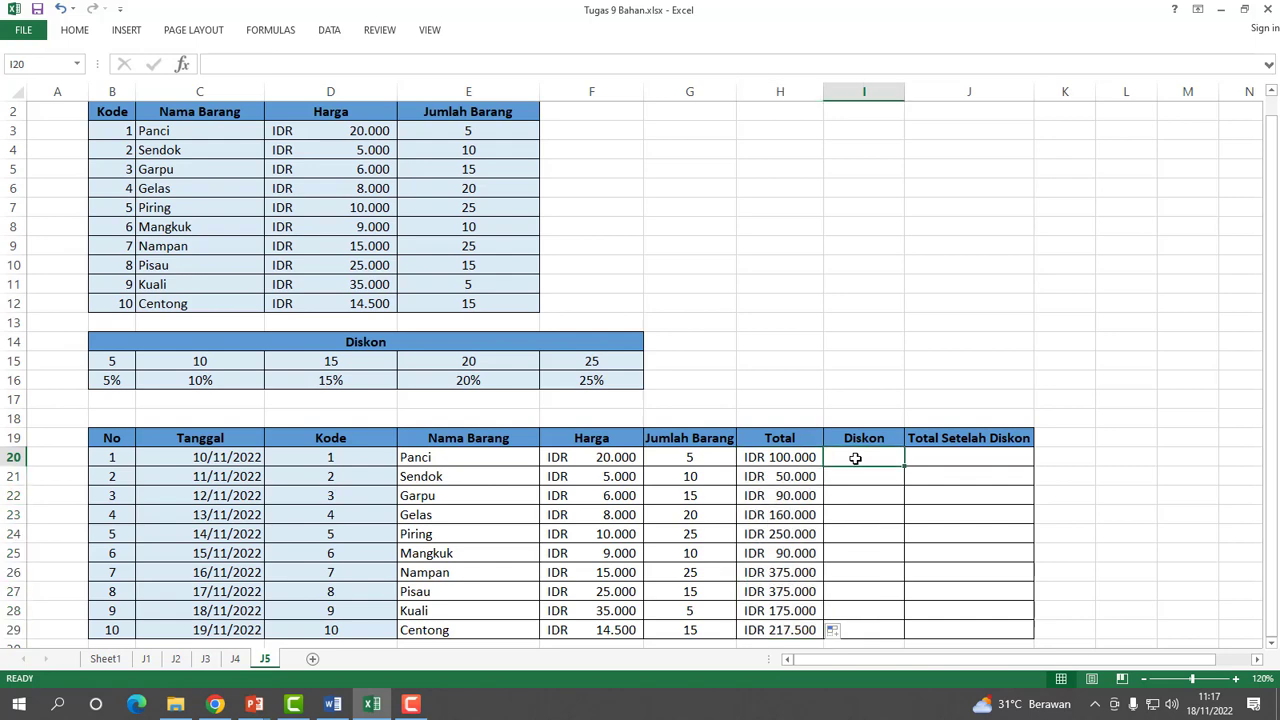
{"action": "left_click", "coordinate": [605, 457]}
{"action": "left_click", "coordinate": [209, 62]}
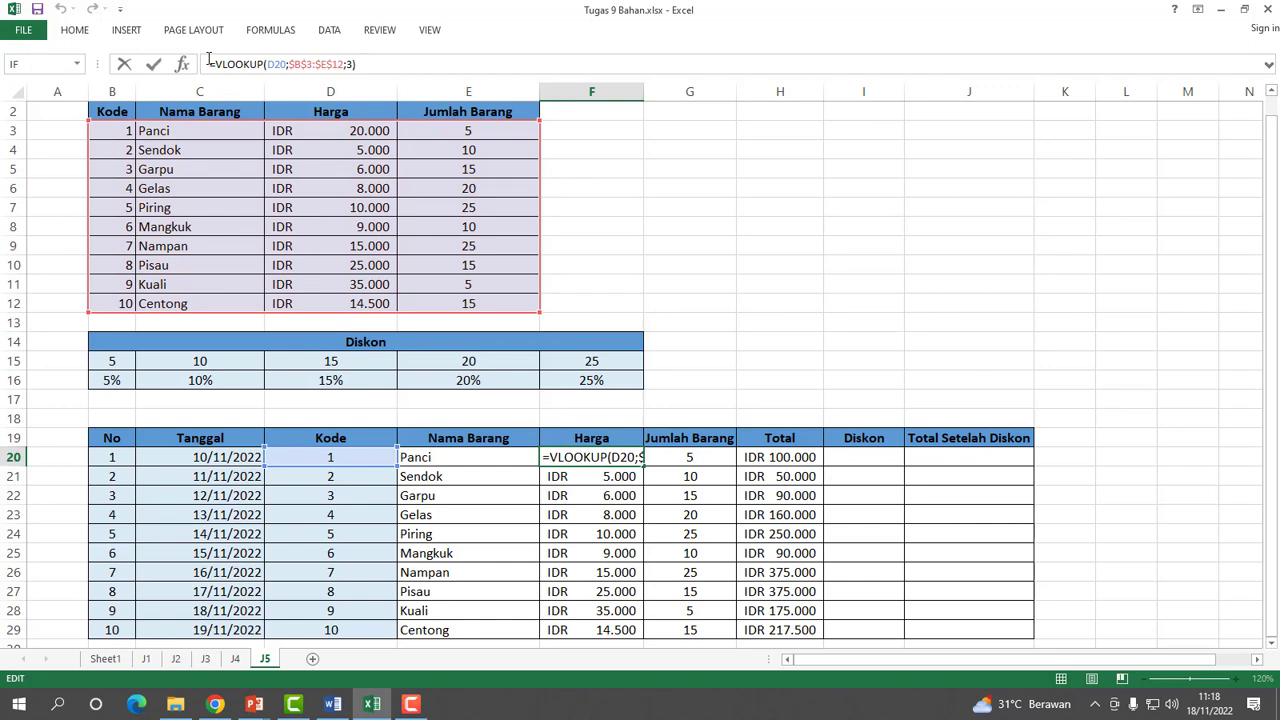
{"action": "key", "text": "Return"}
Turn the Harga formula in F28 into visible text with a leading apostrophe, and widen column F to show more of it.
{"action": "key", "text": "Return"}
{"action": "key", "text": "Return"}
{"action": "key", "text": "Return"}
{"action": "key", "text": "Return"}
{"action": "key", "text": "Return"}
{"action": "key", "text": "Return"}
{"action": "key", "text": "Return"}
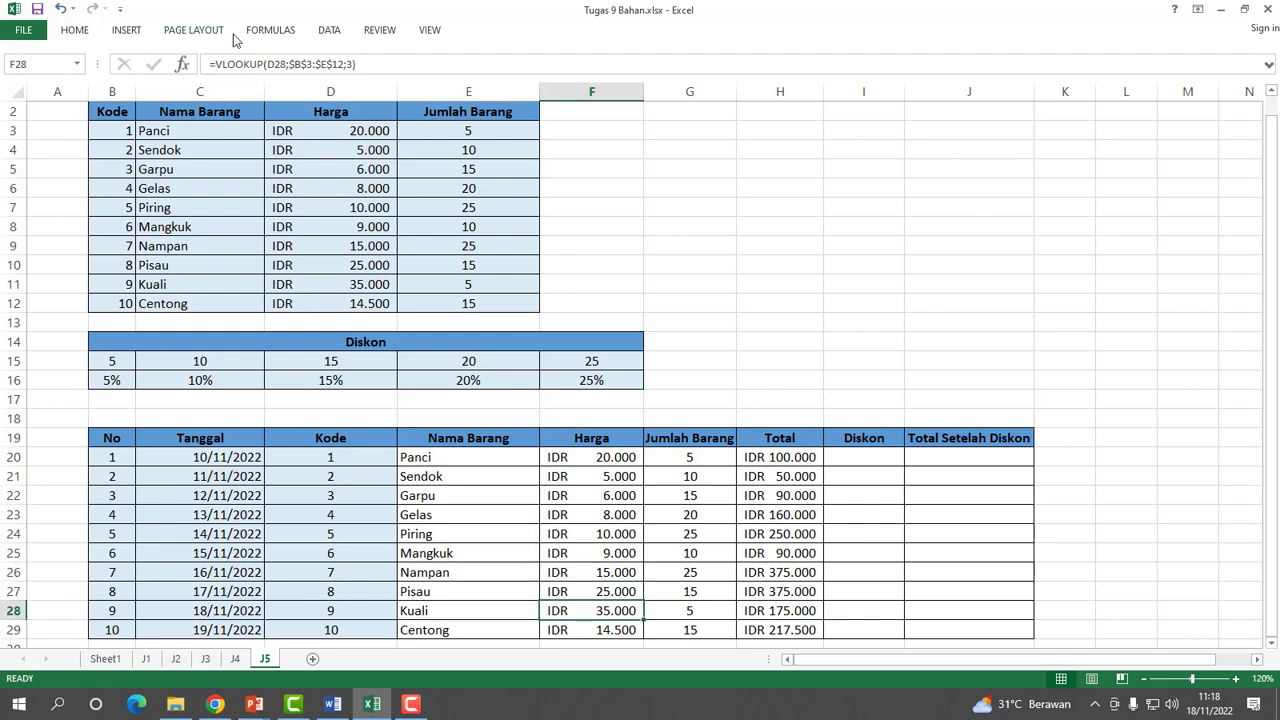
{"action": "left_click", "coordinate": [209, 63]}
{"action": "type", "text": "'"}
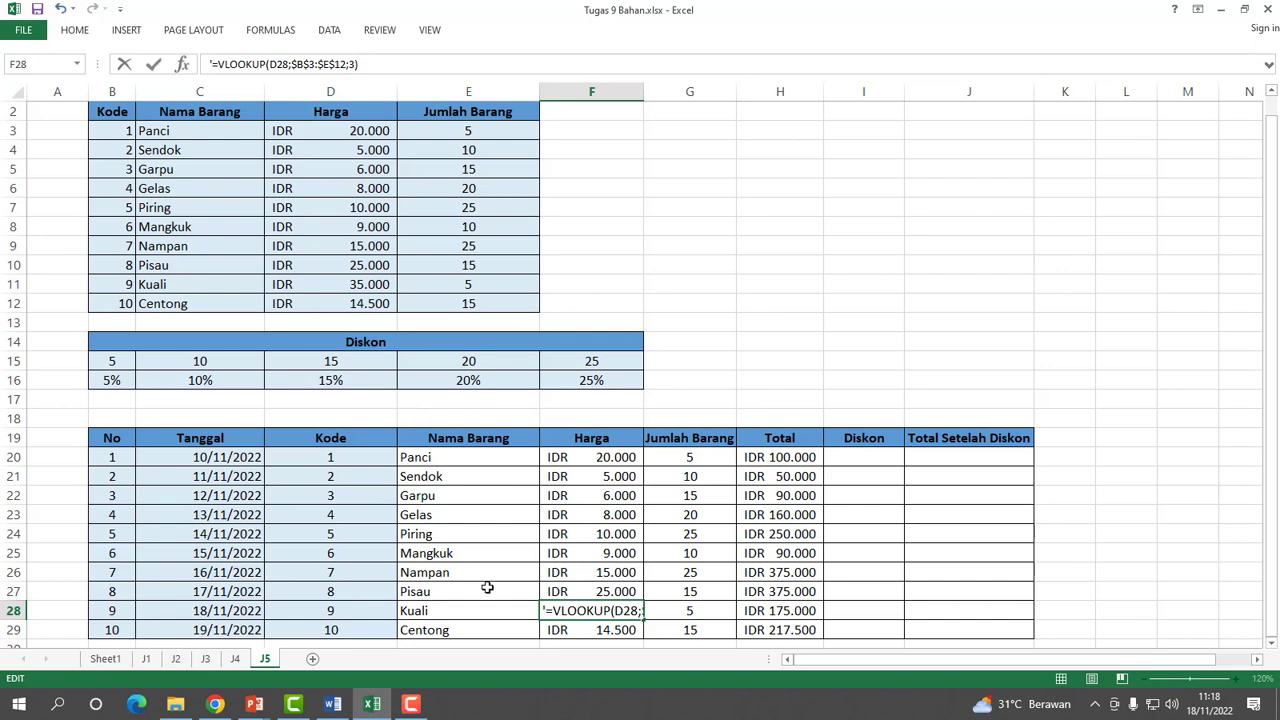
{"action": "left_click", "coordinate": [468, 610]}
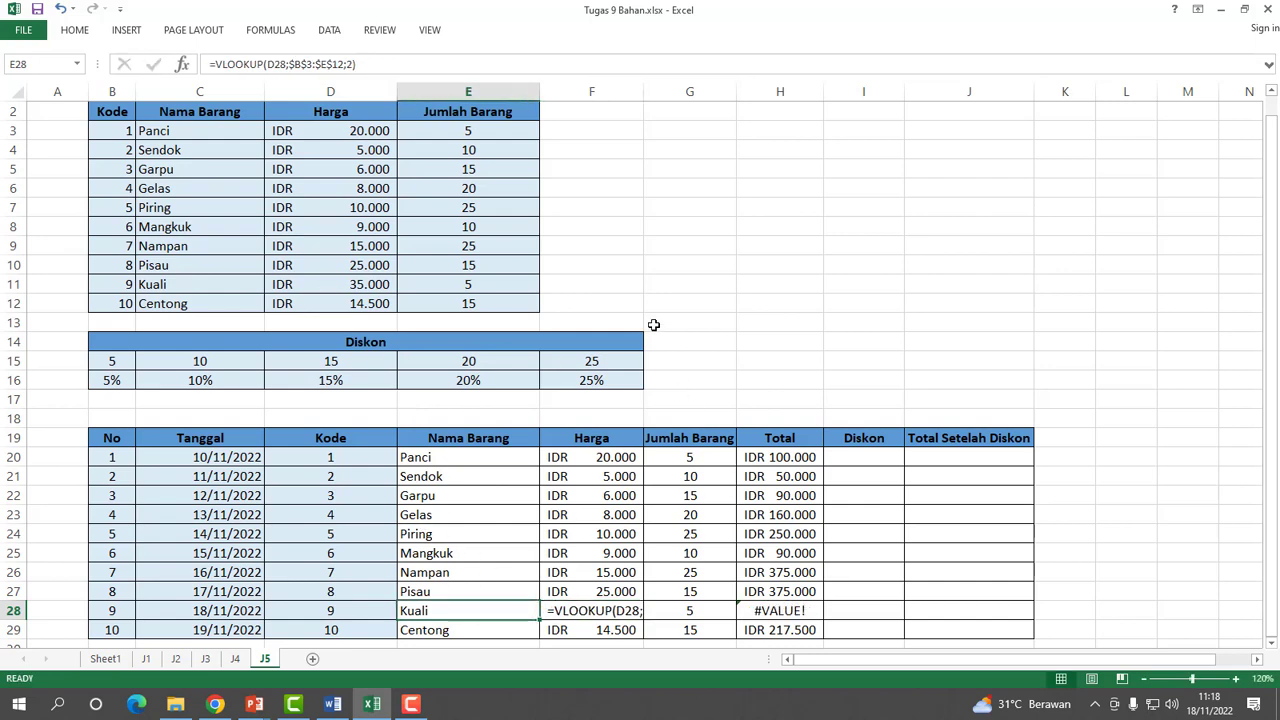
{"action": "left_click_drag", "start_coordinate": [644, 90], "coordinate": [676, 90]}
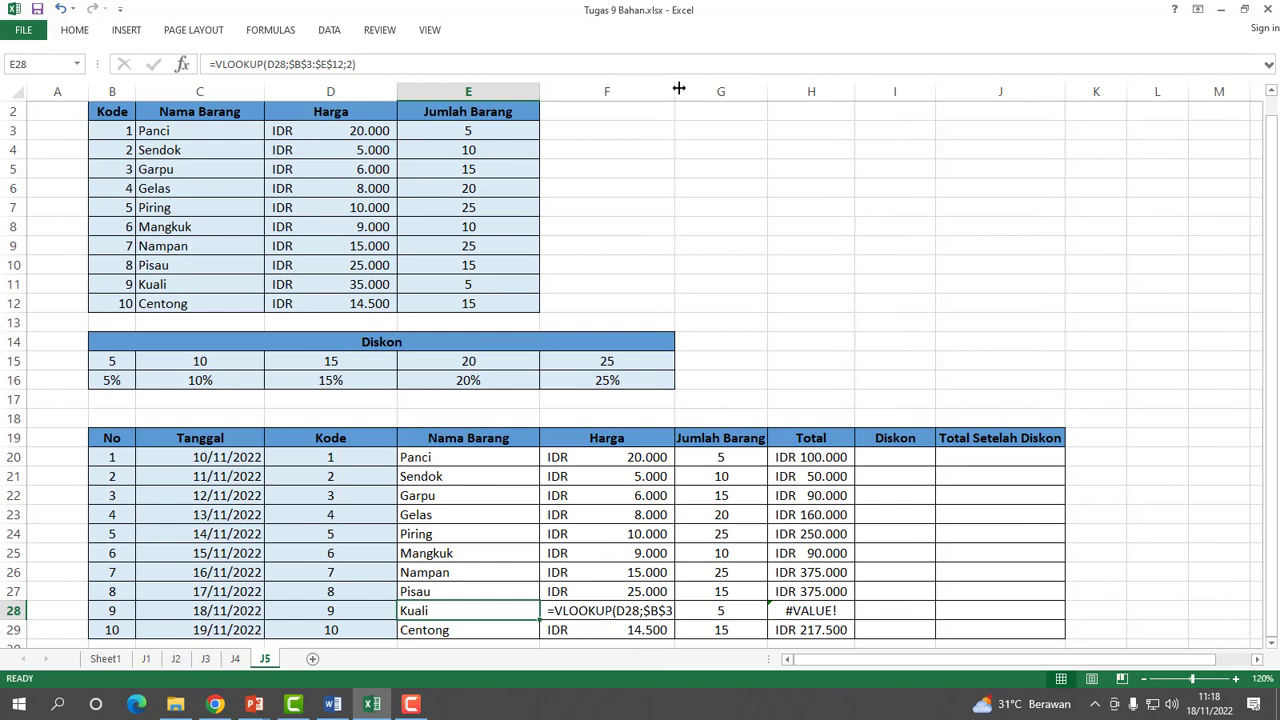
{"action": "left_click_drag", "start_coordinate": [675, 90], "coordinate": [685, 90]}
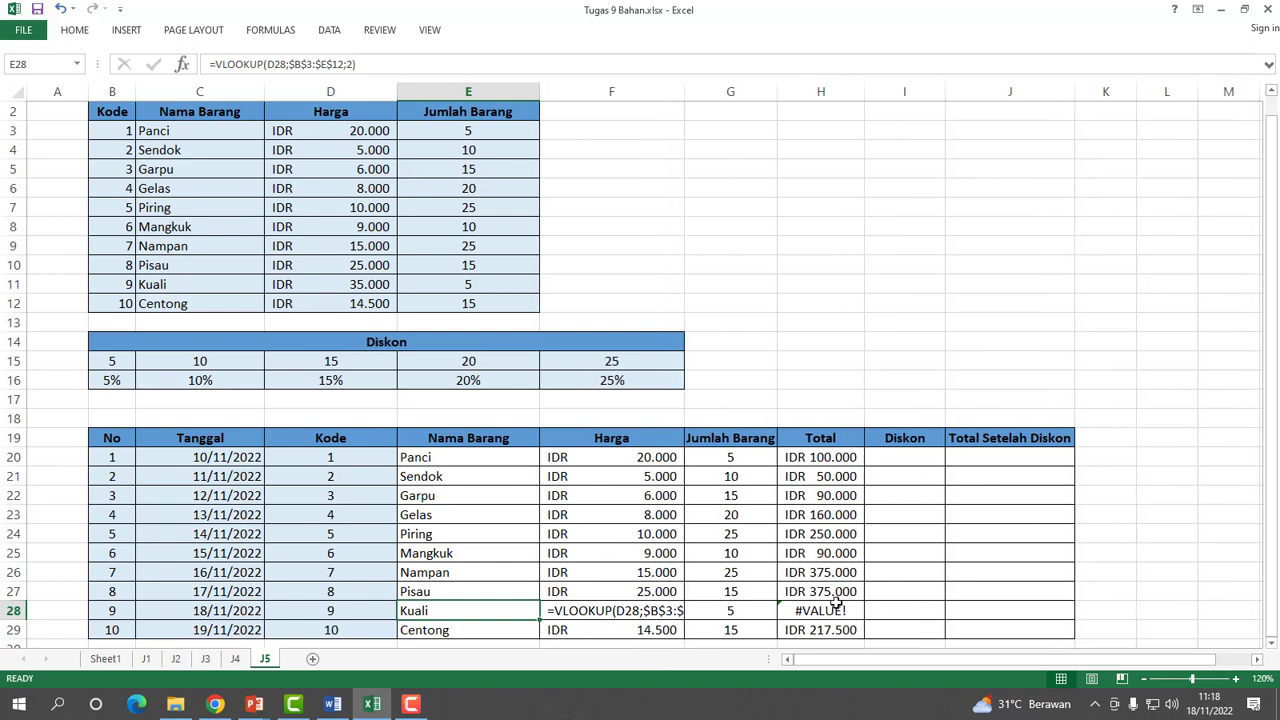
Turn the Jumlah Barang formula in G28 into visible text with a leading apostrophe, and widen column G to show it fully.
{"action": "left_click", "coordinate": [735, 611]}
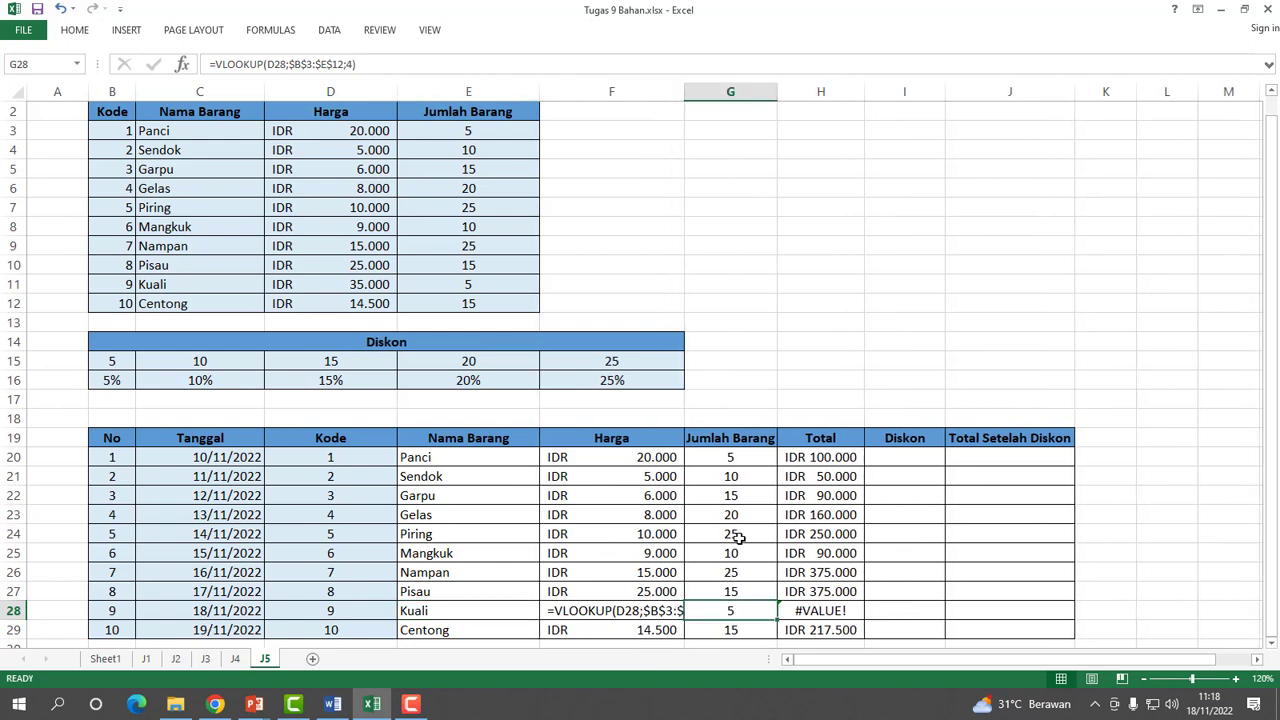
{"action": "left_click", "coordinate": [208, 64]}
{"action": "type", "text": "'"}
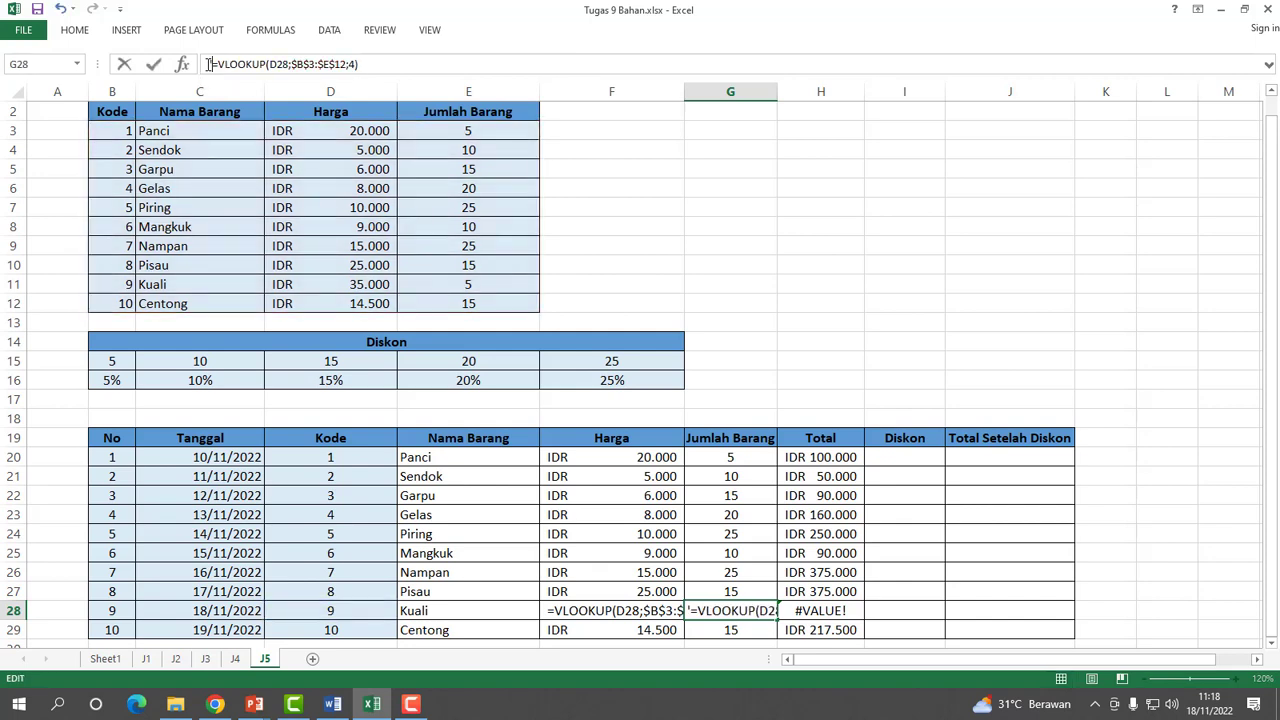
{"action": "left_click", "coordinate": [818, 222]}
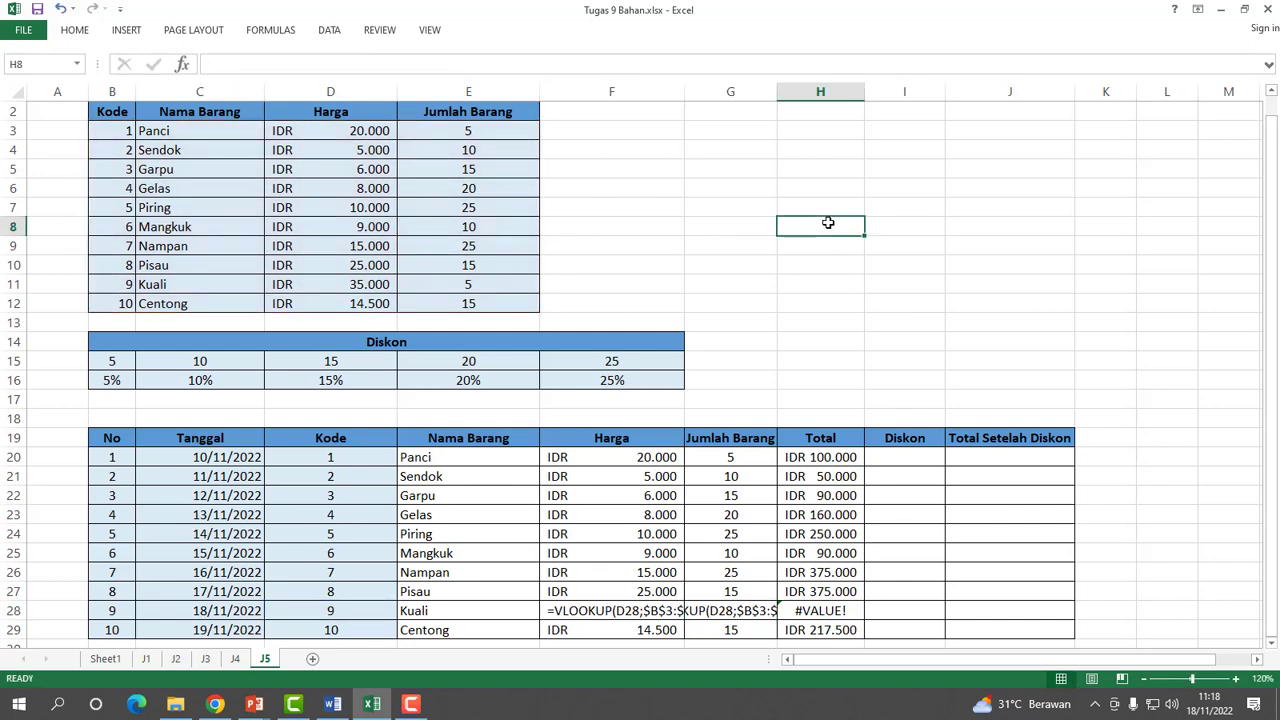
{"action": "left_click_drag", "start_coordinate": [786, 92], "coordinate": [894, 91]}
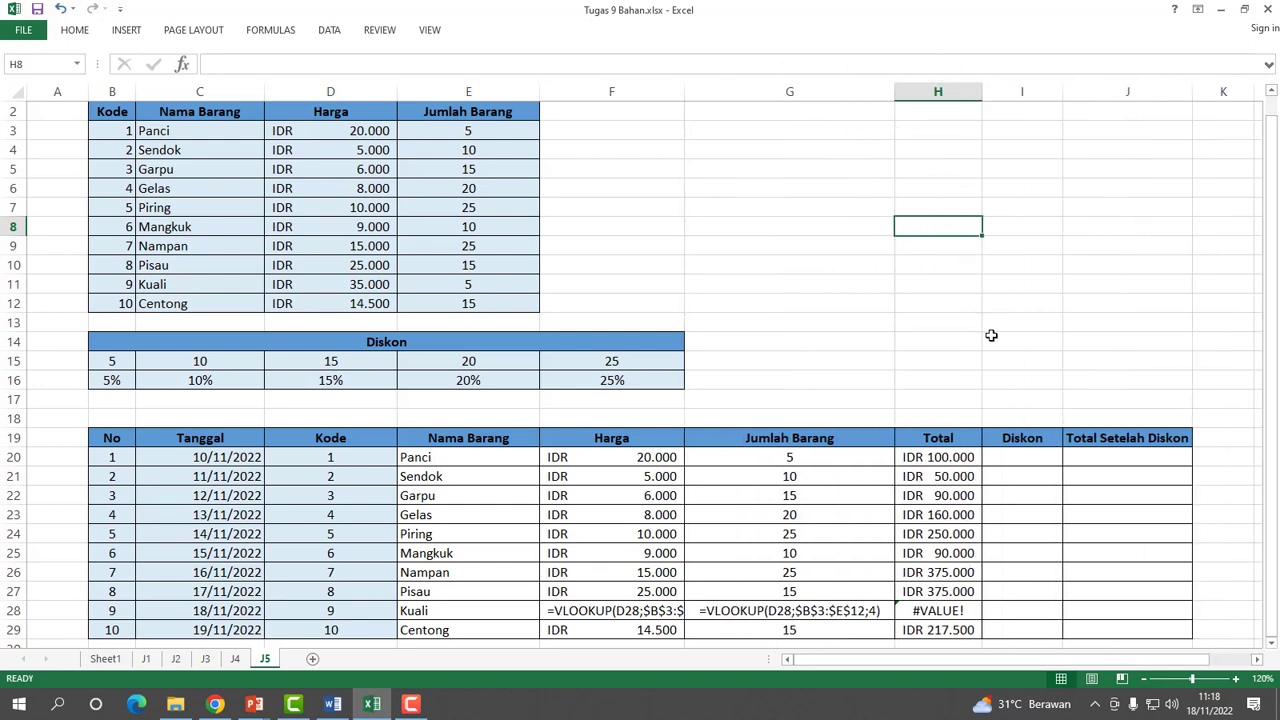
Widen column I slightly and enter =HLOOKUP(G20;$B$15:$F$16;2) in I20 as the first Diskon.
{"action": "left_click", "coordinate": [1009, 465]}
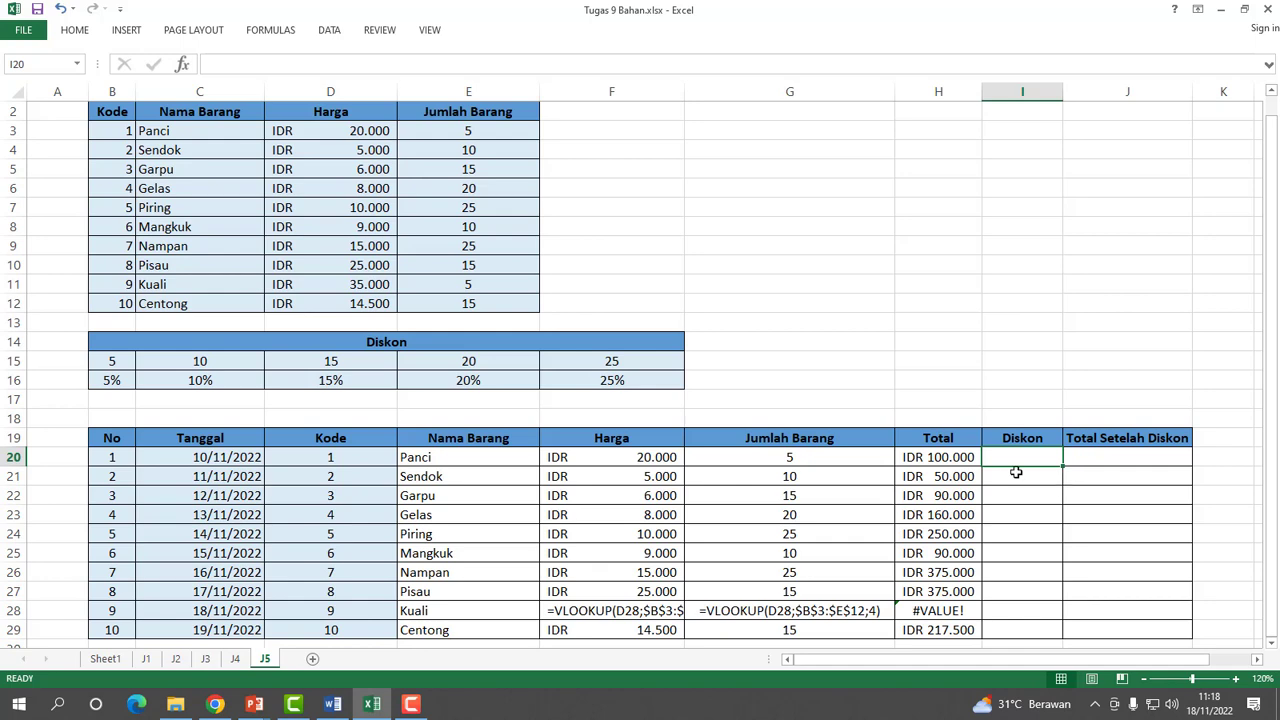
{"action": "left_click_drag", "start_coordinate": [1063, 89], "coordinate": [1093, 93]}
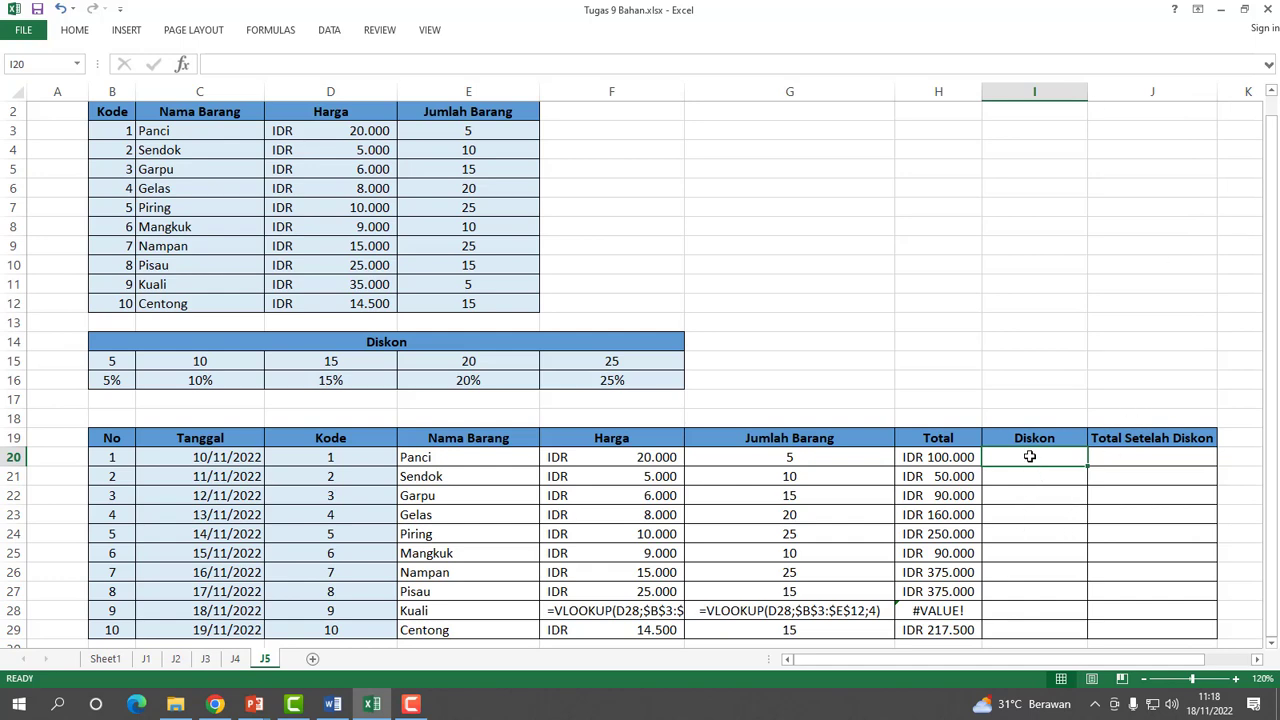
{"action": "type", "text": "="}
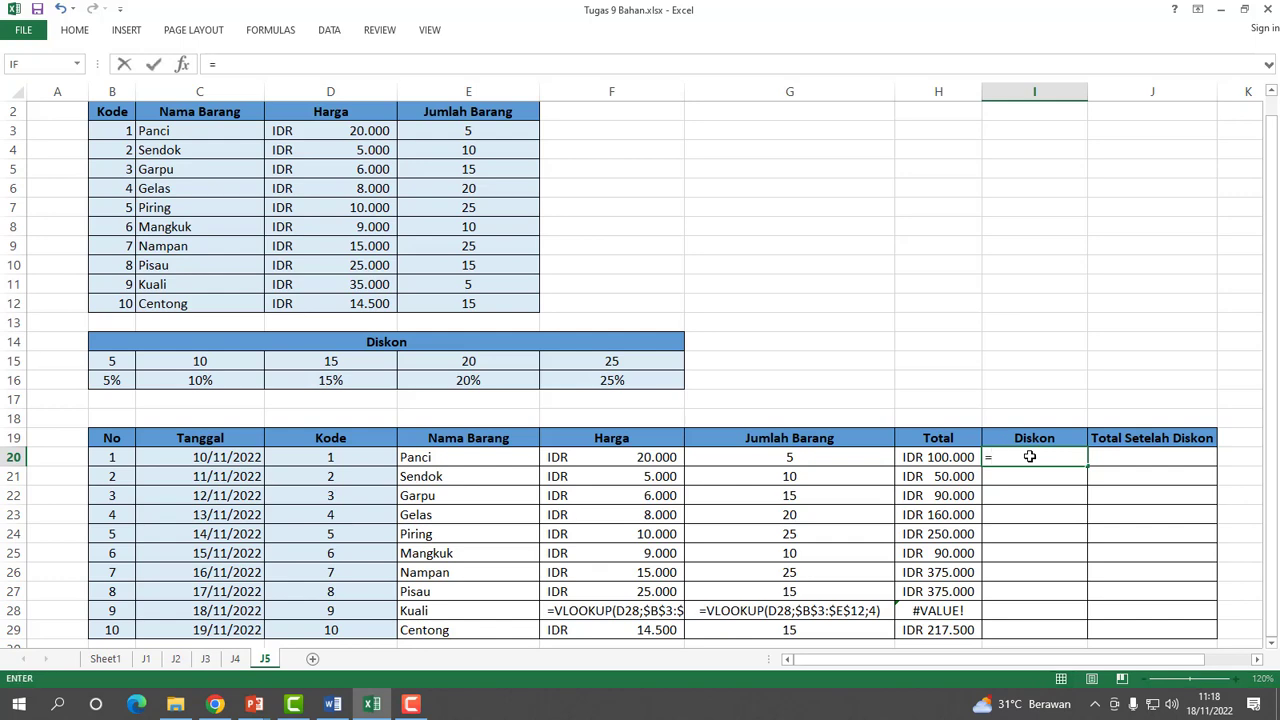
{"action": "type", "text": "h"}
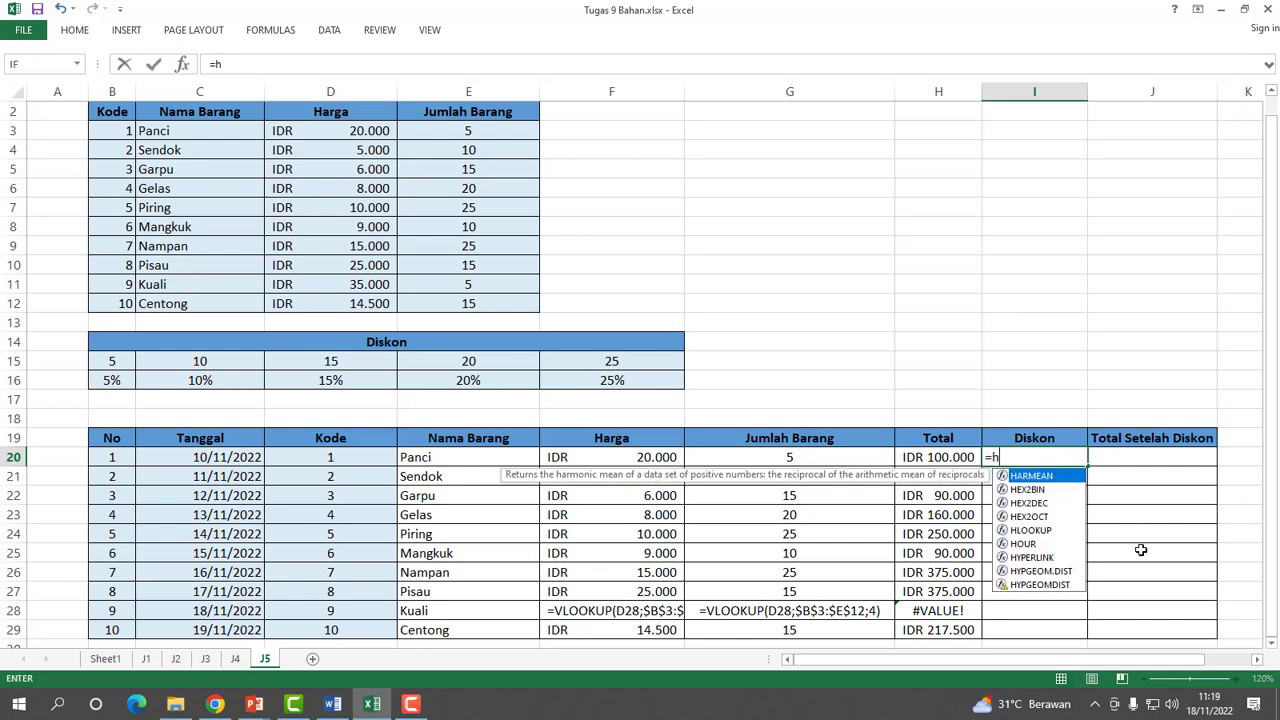
{"action": "double_click", "coordinate": [1040, 530]}
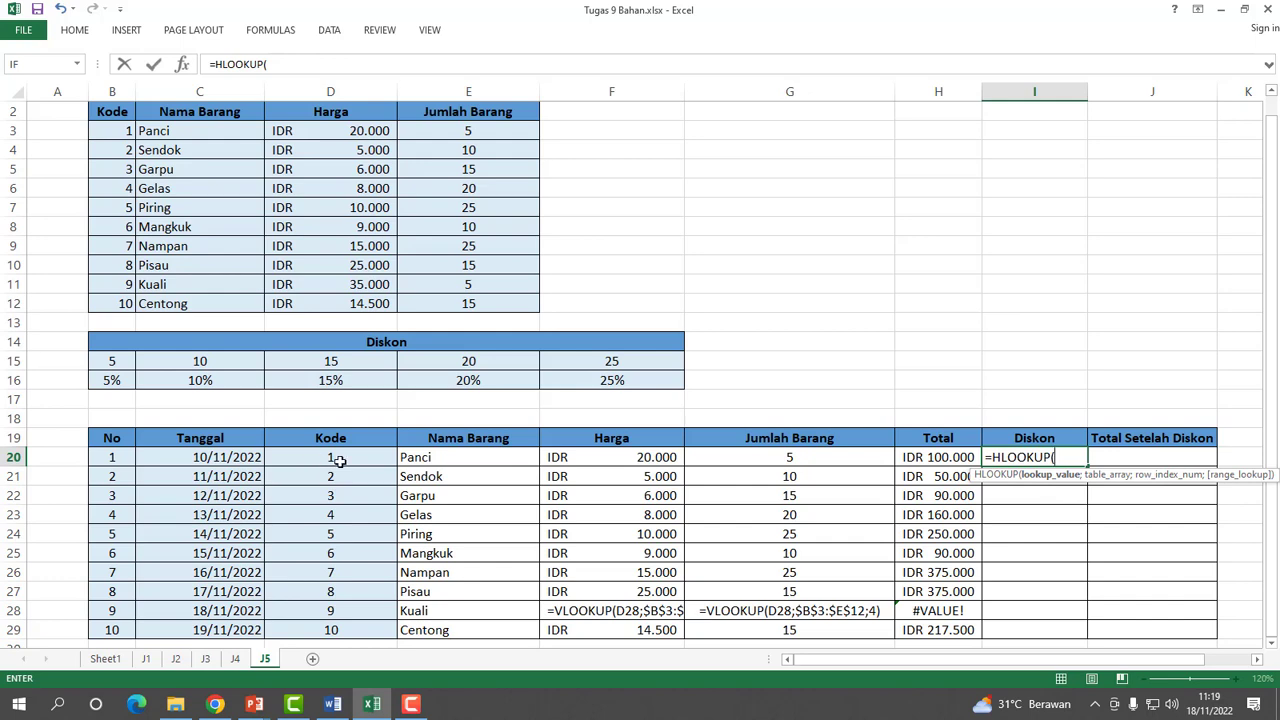
{"action": "left_click", "coordinate": [778, 459]}
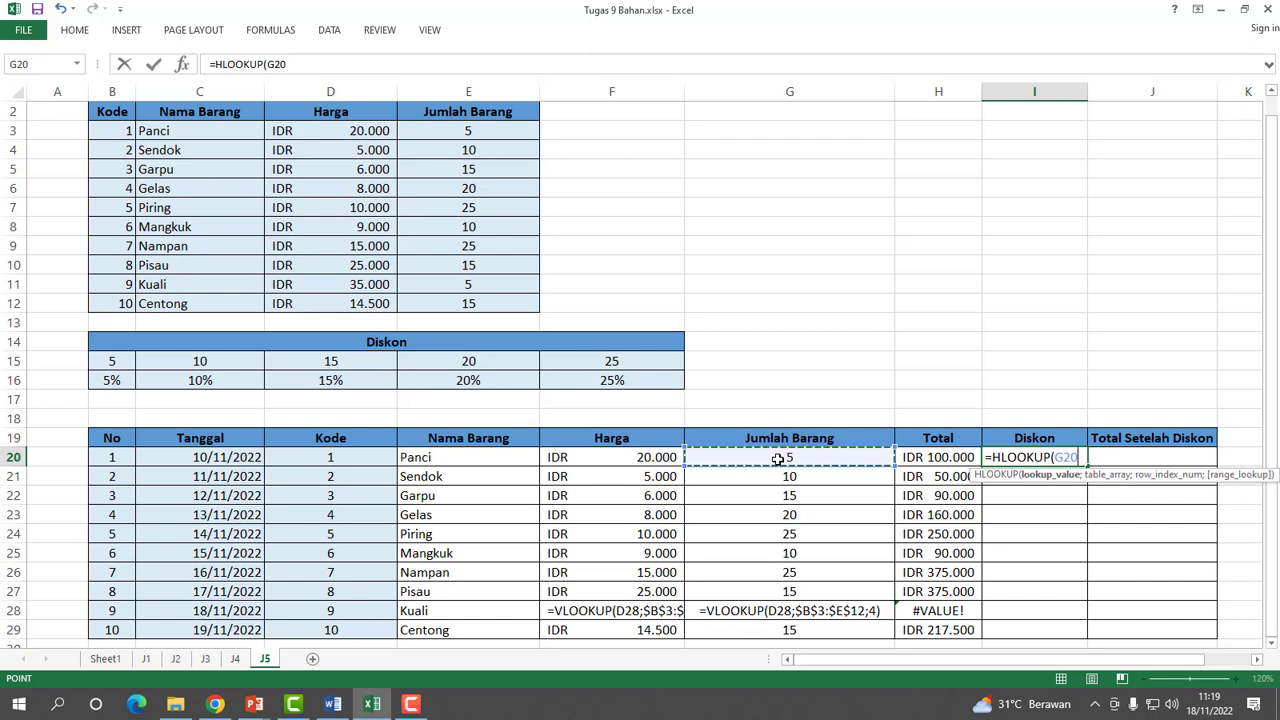
{"action": "type", "text": ";"}
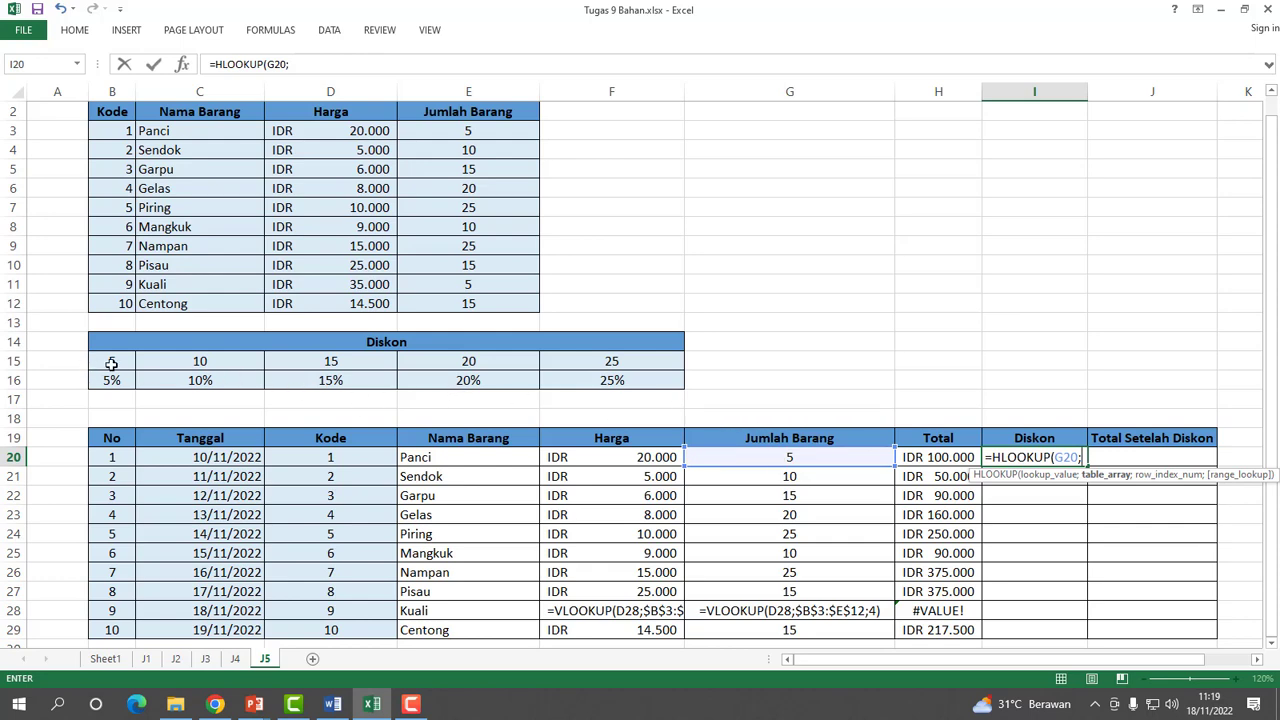
{"action": "left_click_drag", "start_coordinate": [115, 362], "coordinate": [624, 379]}
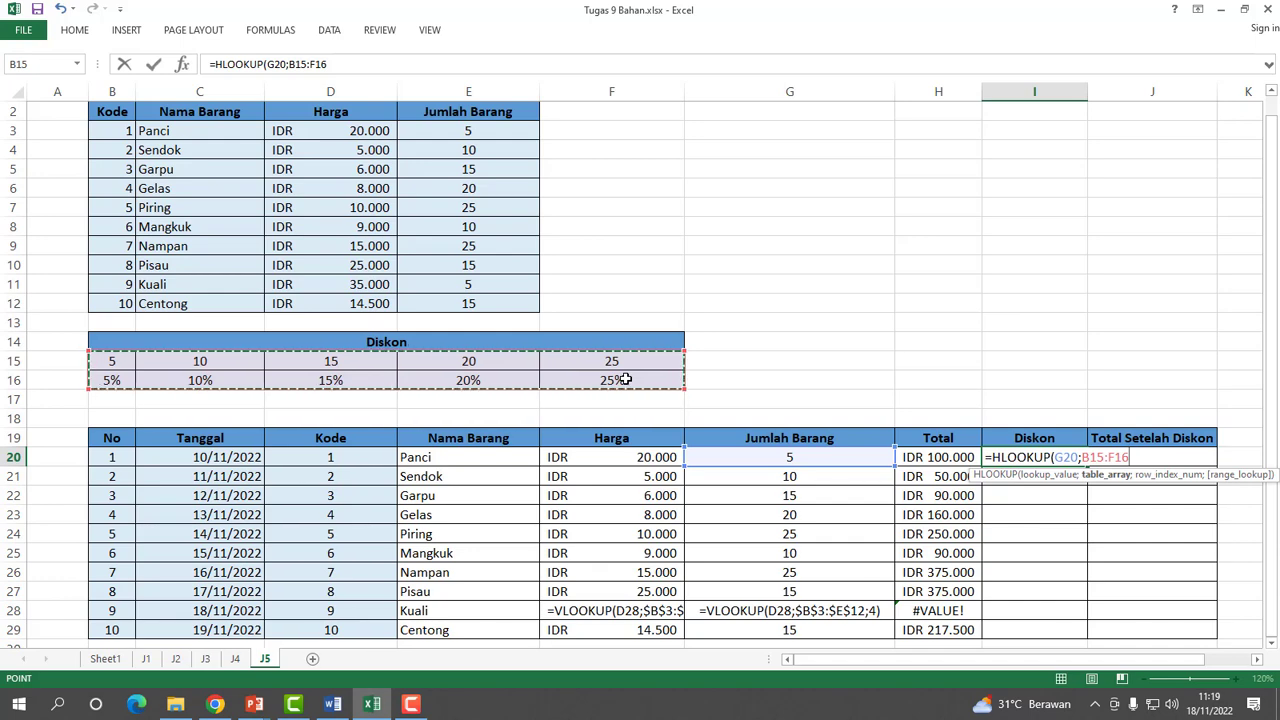
{"action": "key", "text": "F4"}
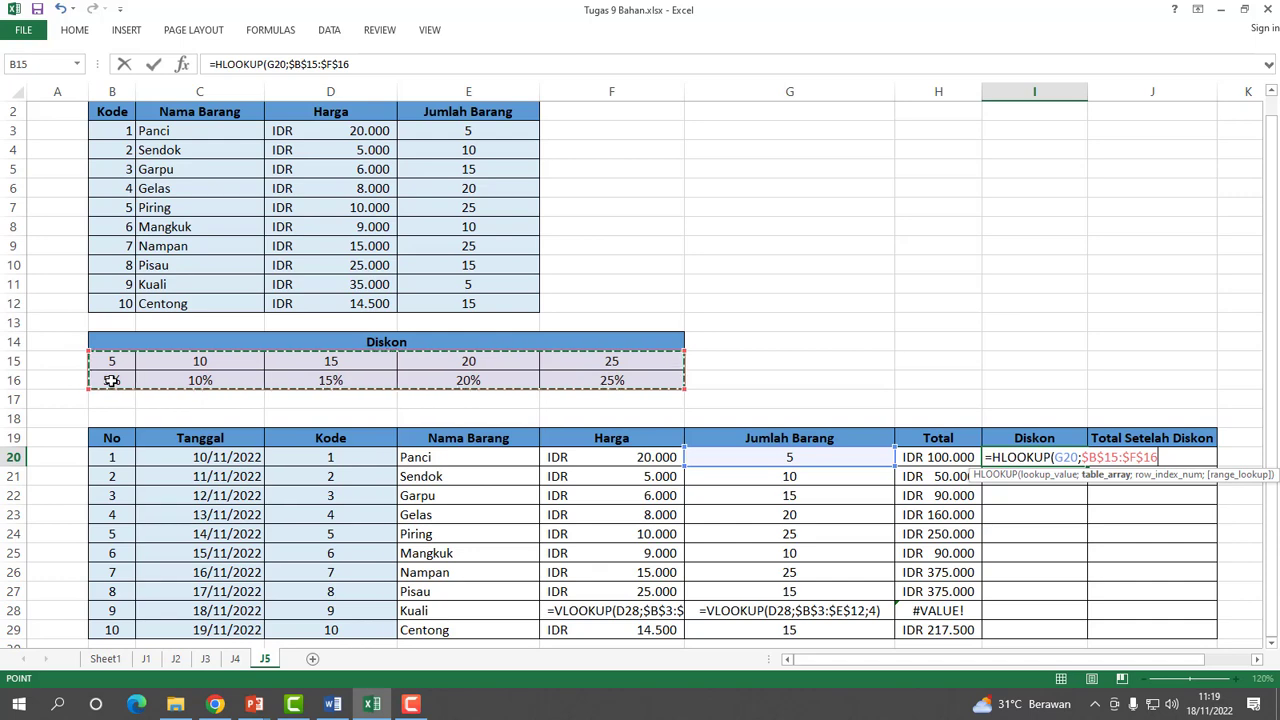
{"action": "type", "text": ";"}
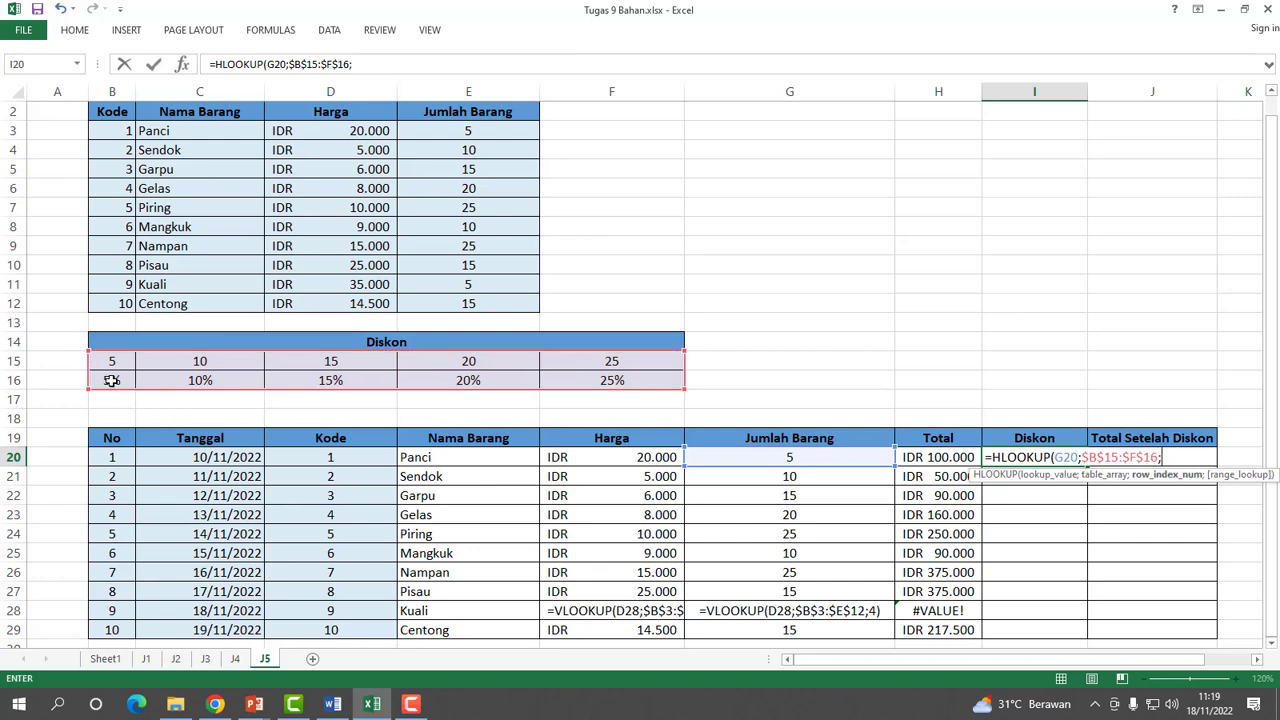
{"action": "type", "text": "2"}
{"action": "key", "text": "Return"}
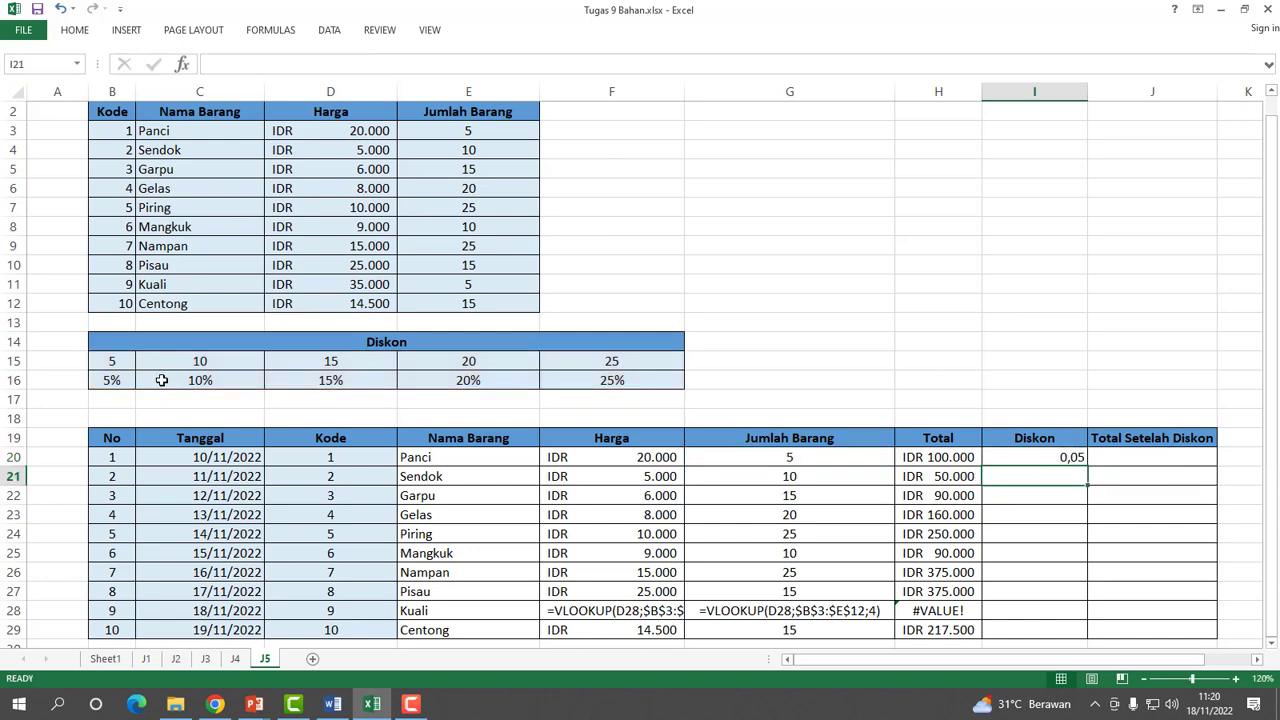
Fill the Diskon formula from I20 down to I29 and centre the filled cells horizontally.
{"action": "left_click", "coordinate": [1065, 458]}
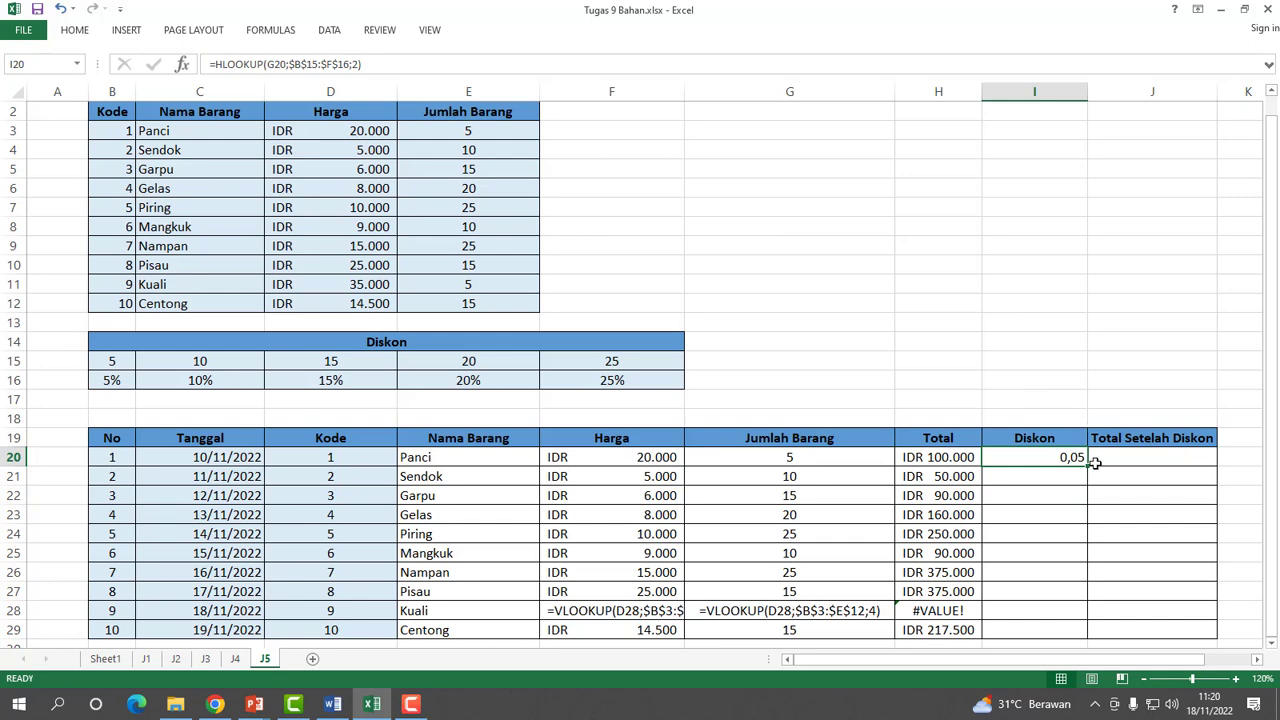
{"action": "left_click_drag", "start_coordinate": [1088, 466], "coordinate": [1078, 631]}
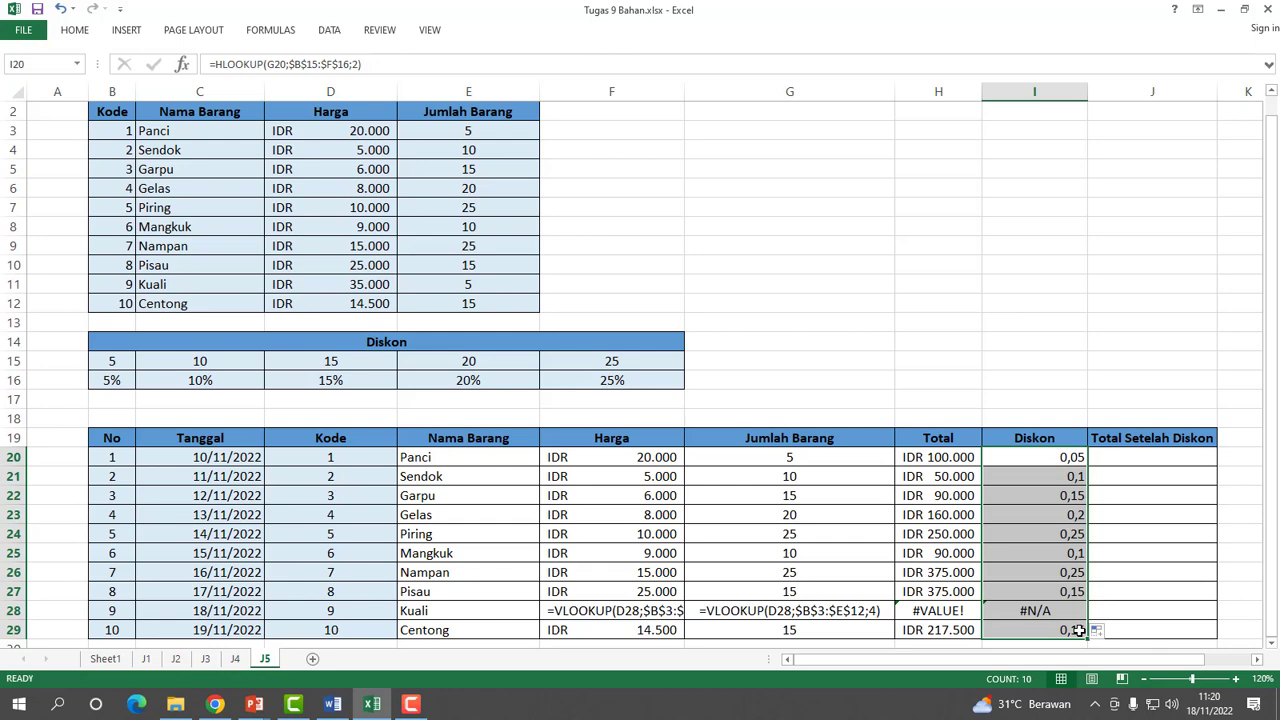
{"action": "left_click", "coordinate": [74, 33]}
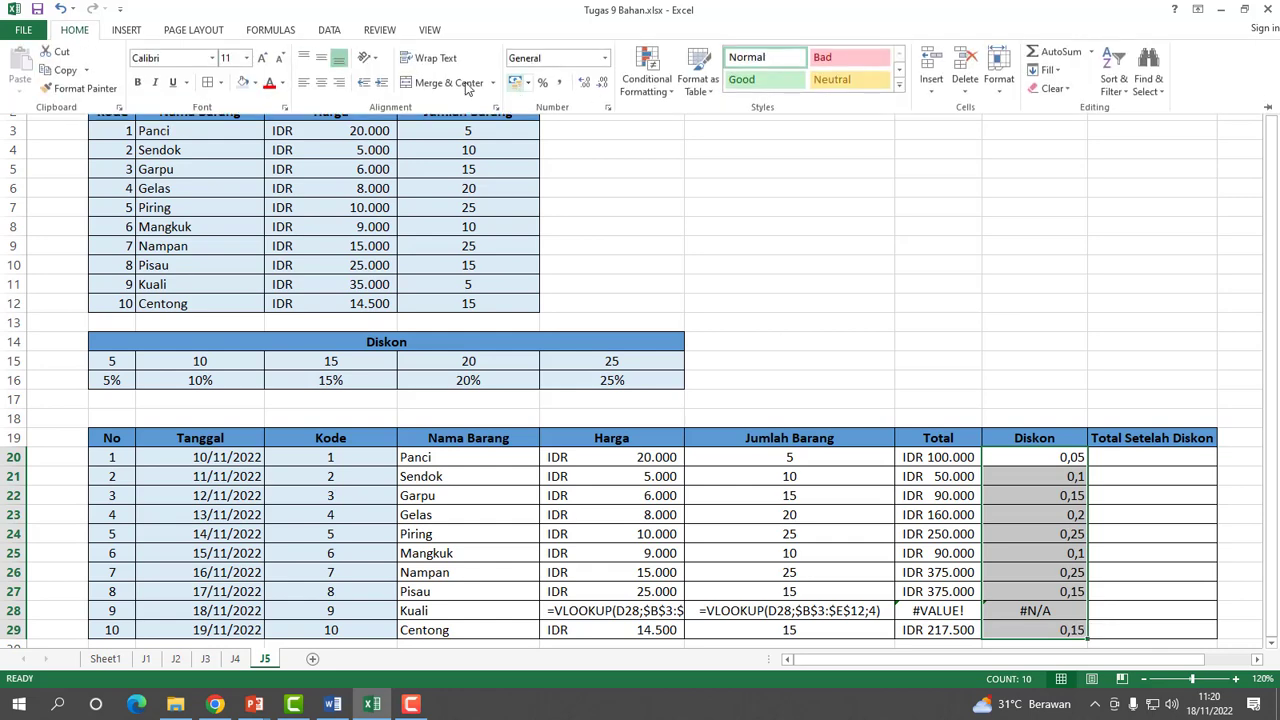
{"action": "left_click", "coordinate": [321, 82]}
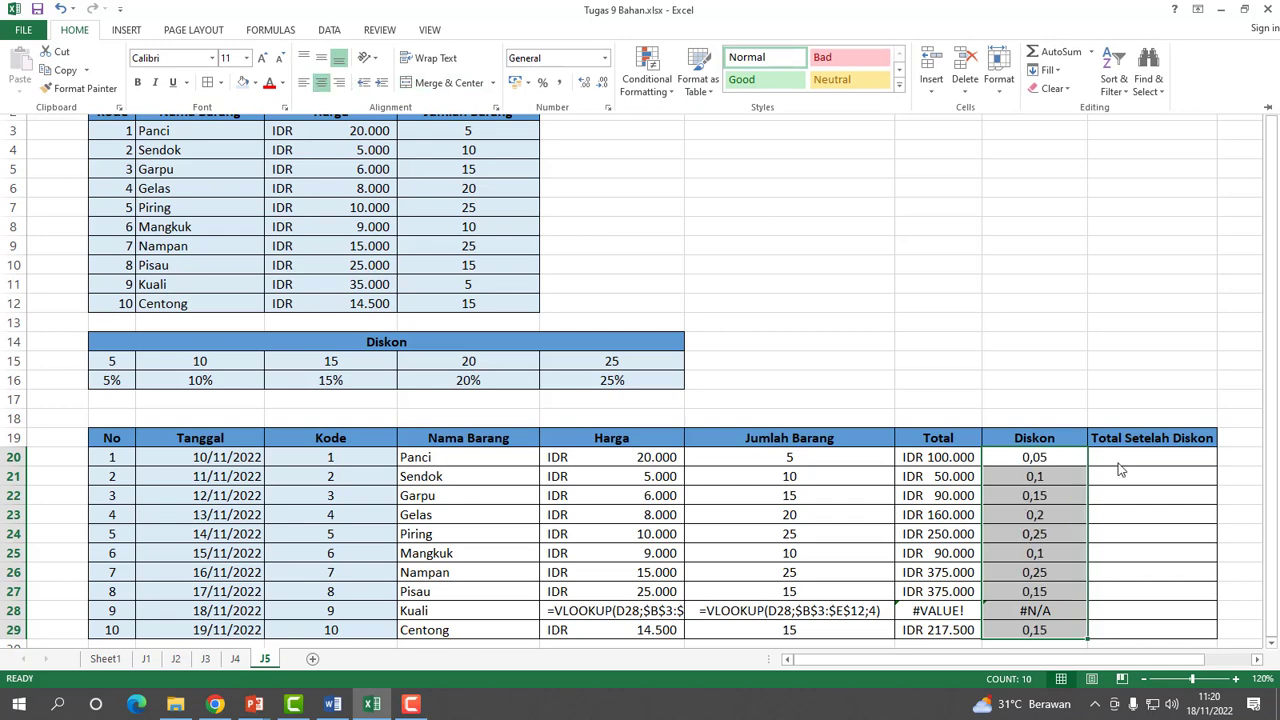
{"action": "left_click", "coordinate": [1050, 324]}
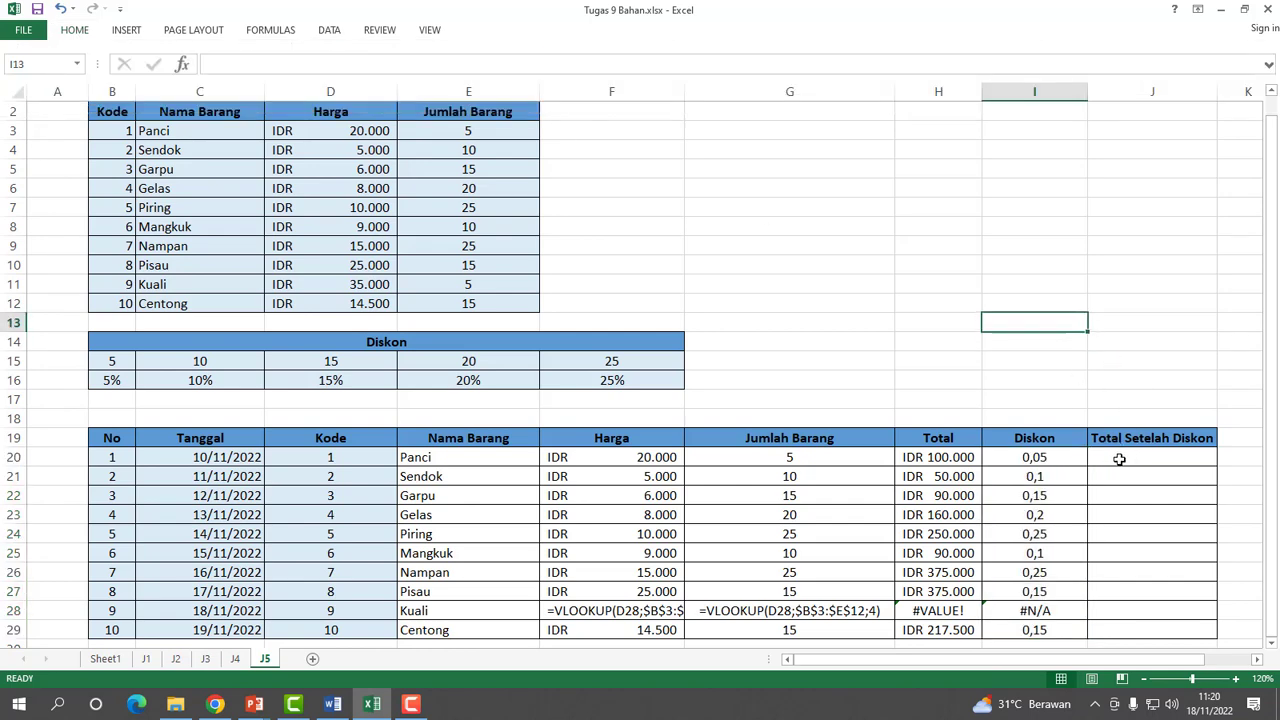
Turn the Diskon formula in I28 into visible text with a leading apostrophe, and autofit column I to its contents.
{"action": "left_click", "coordinate": [1120, 459]}
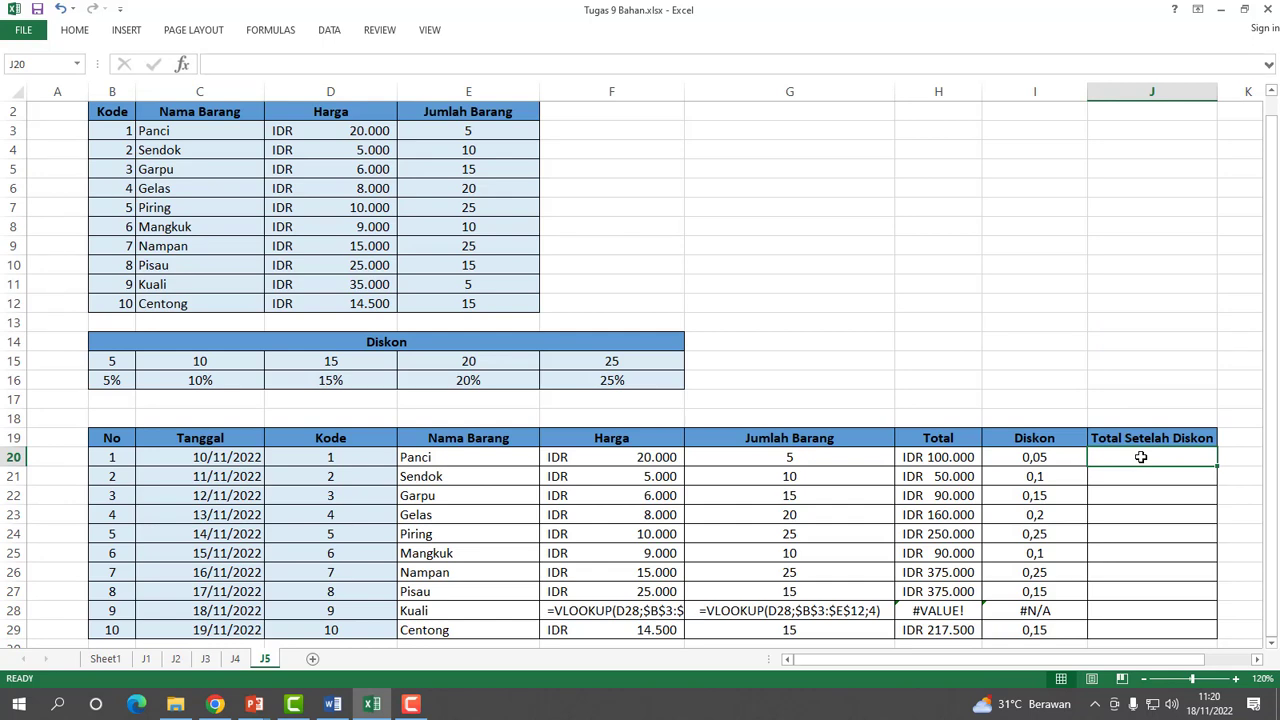
{"action": "left_click", "coordinate": [1047, 458]}
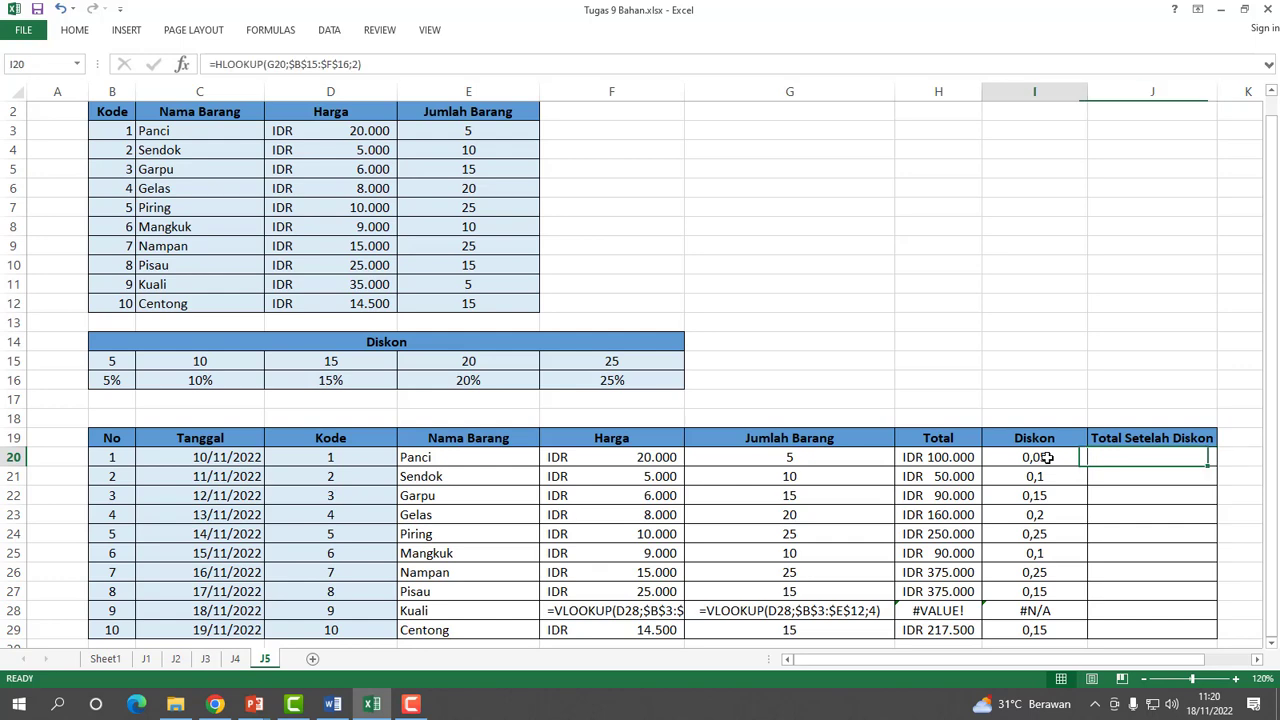
{"action": "left_click", "coordinate": [1042, 609]}
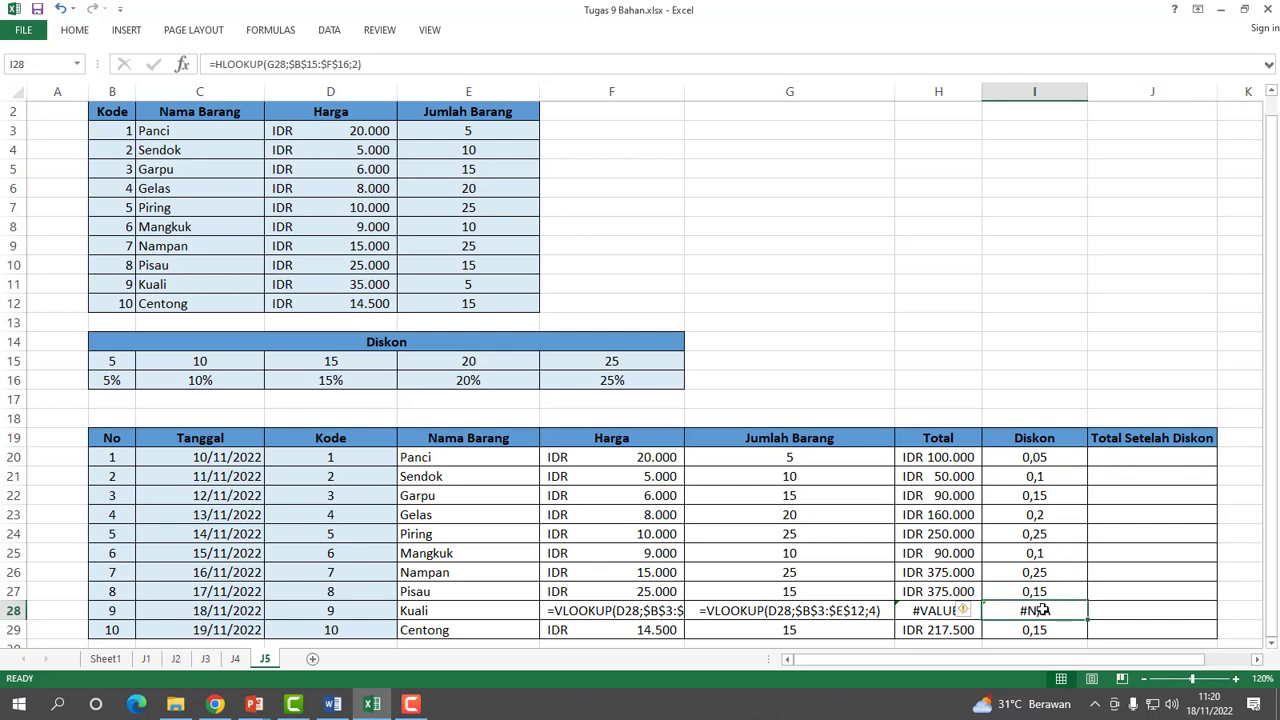
{"action": "left_click", "coordinate": [197, 69]}
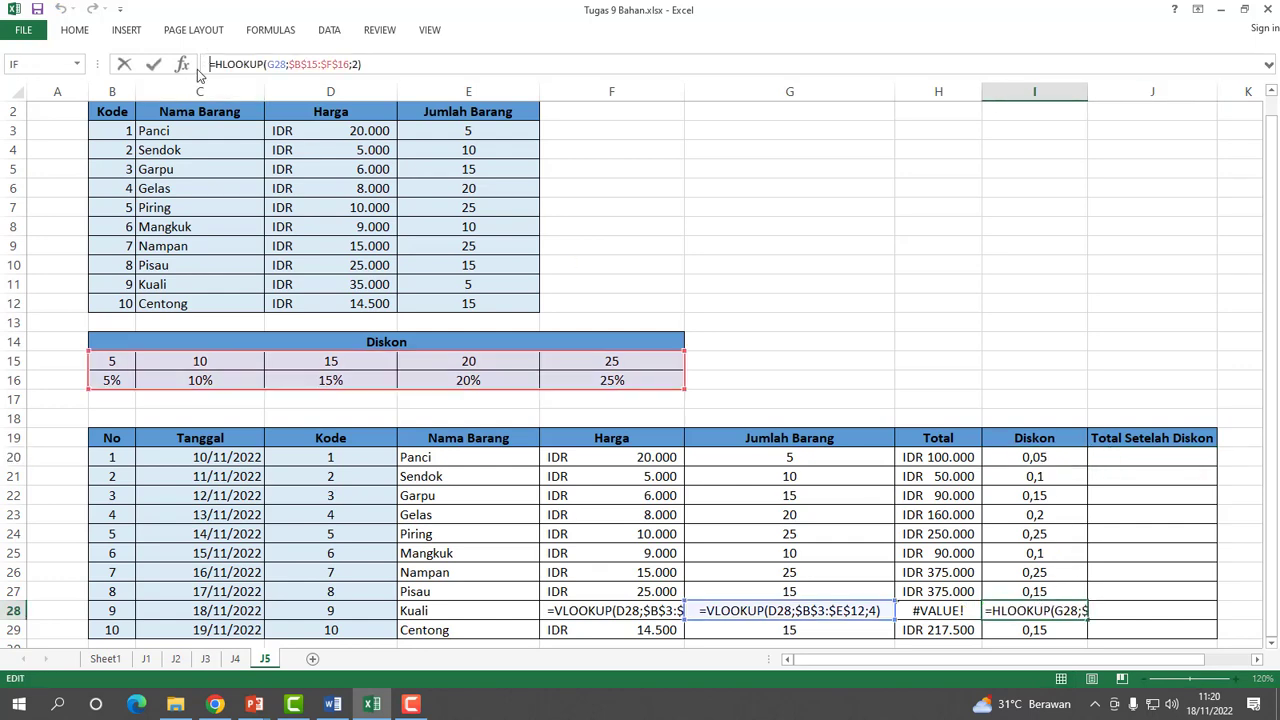
{"action": "type", "text": "'"}
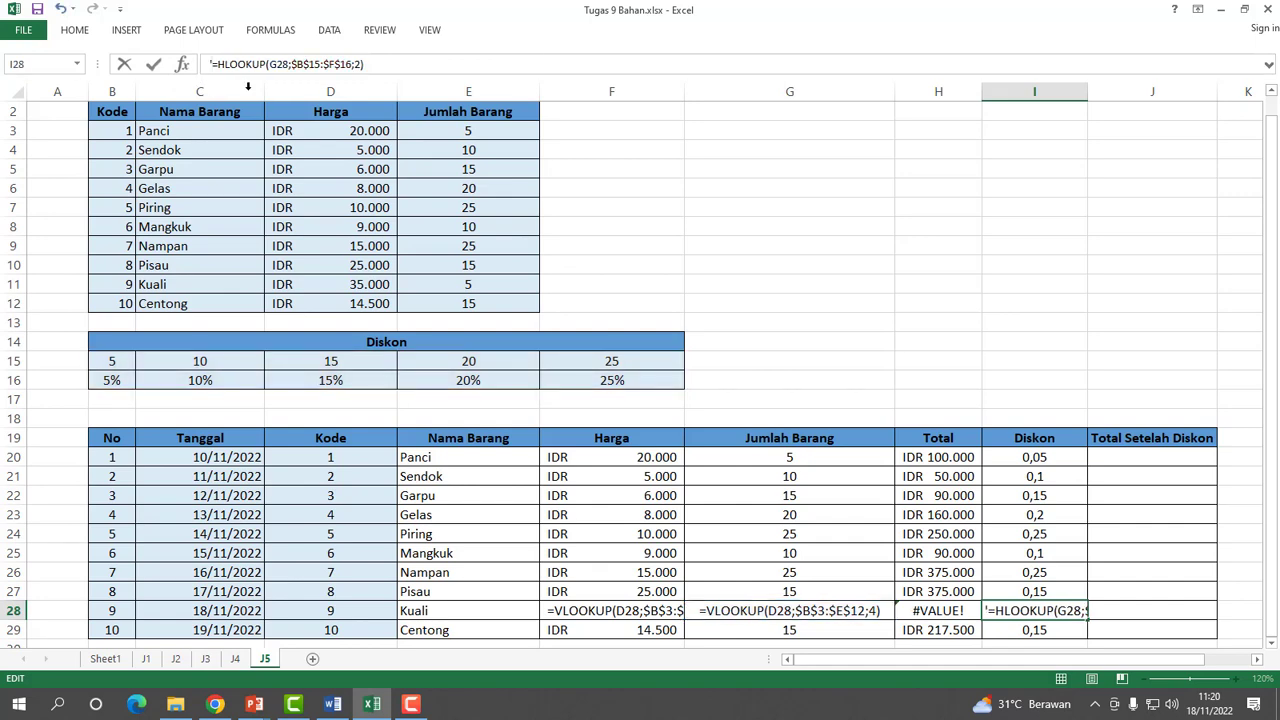
{"action": "key", "text": "Return"}
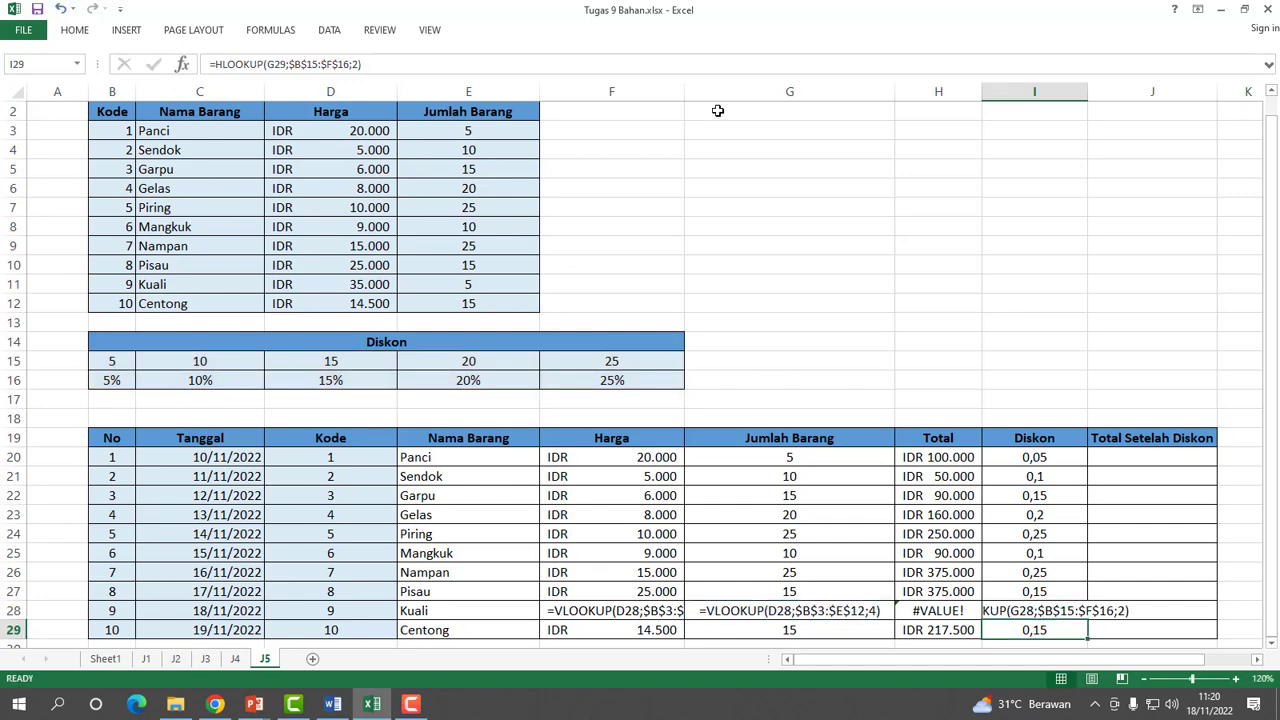
{"action": "double_click", "coordinate": [1087, 91]}
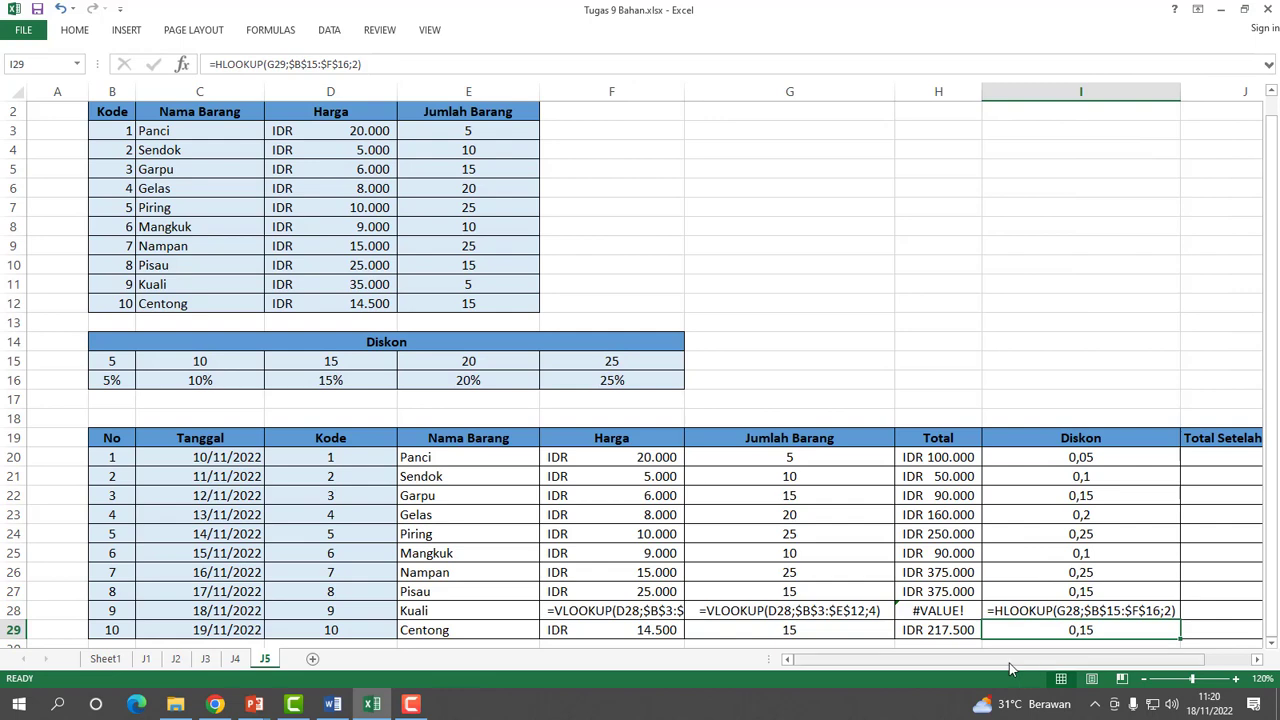
{"action": "left_click_drag", "start_coordinate": [1010, 662], "coordinate": [1058, 662]}
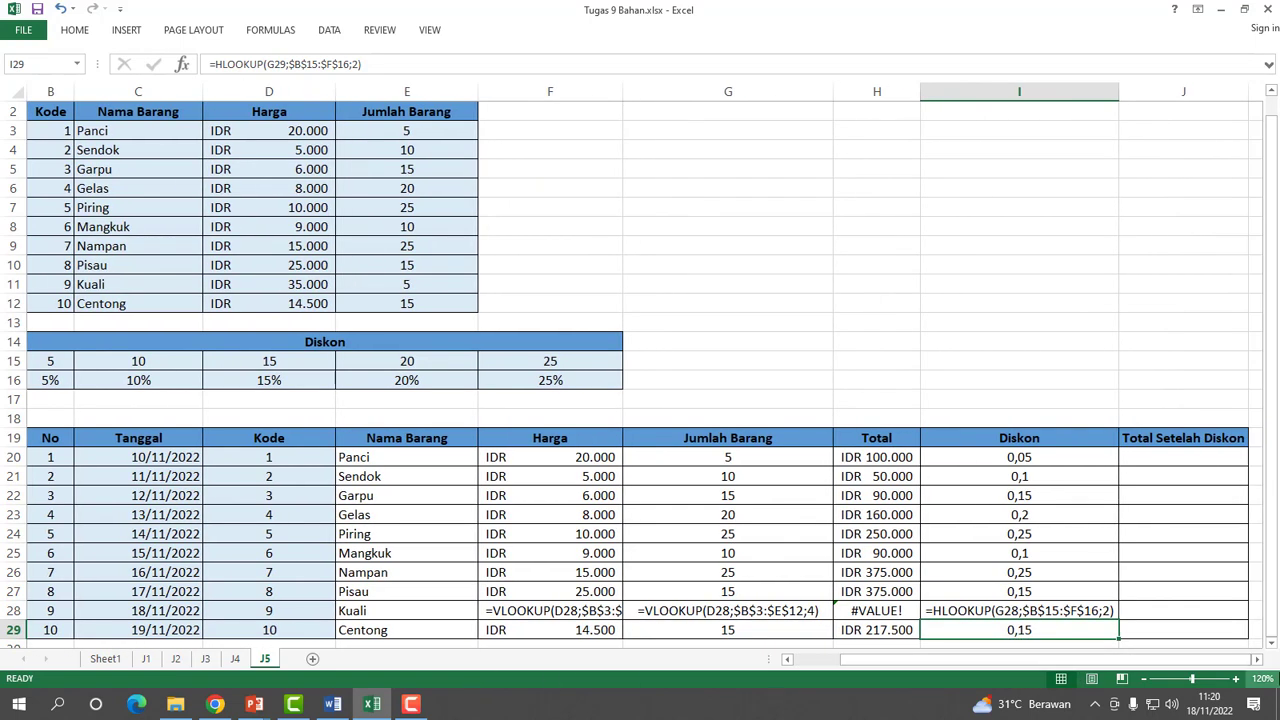
Enter =H20-(H20*I20) in J20 as the first Total Setelah Diskon, and fill it down to J29.
{"action": "left_click", "coordinate": [1152, 464]}
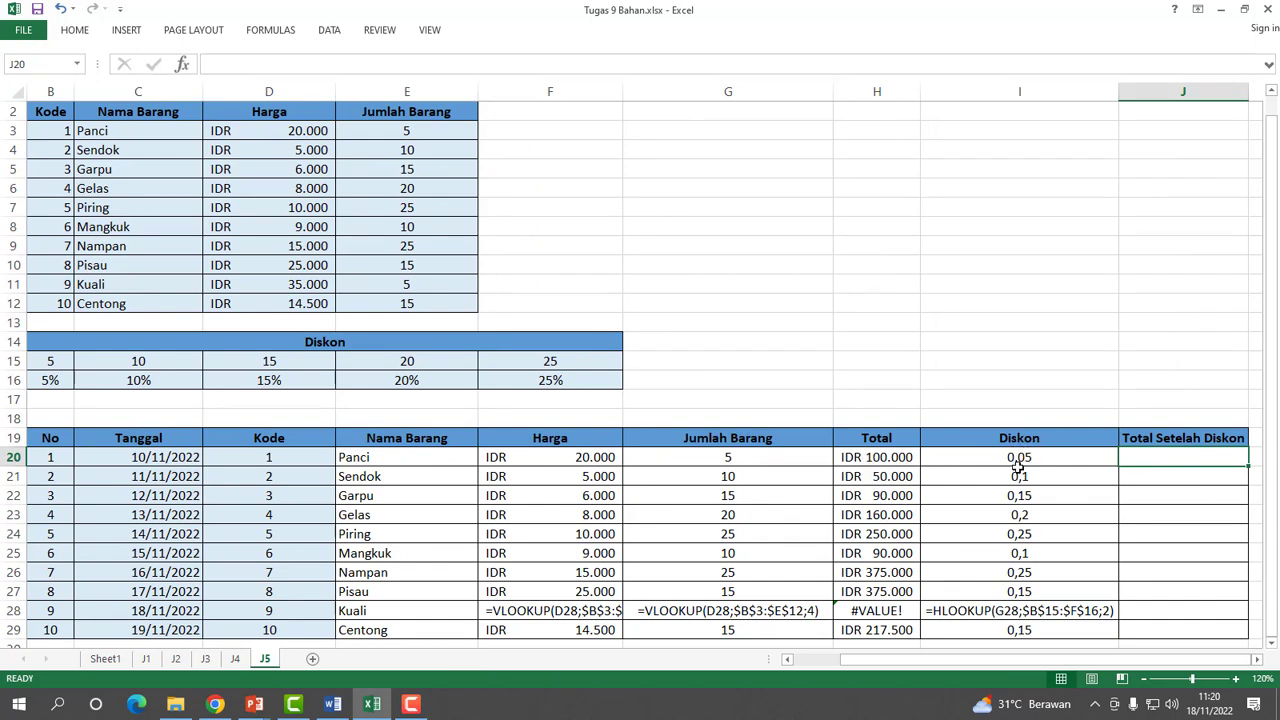
{"action": "type", "text": "="}
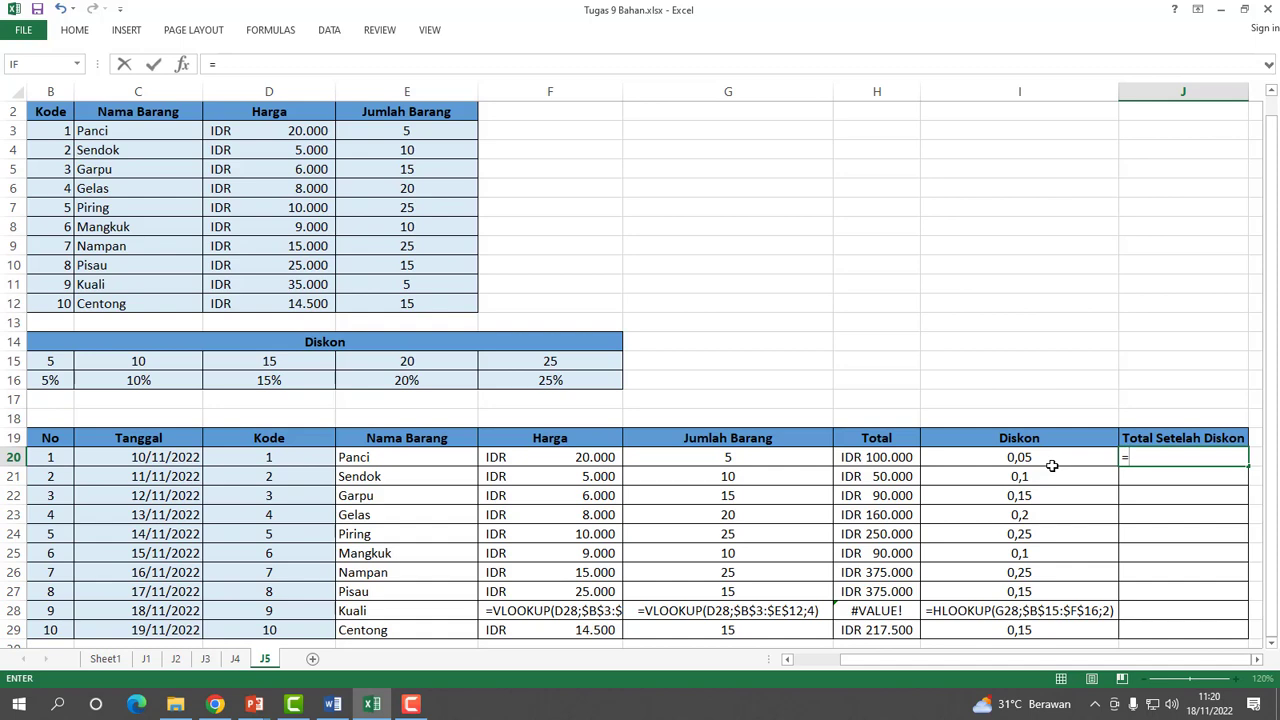
{"action": "left_click", "coordinate": [883, 458]}
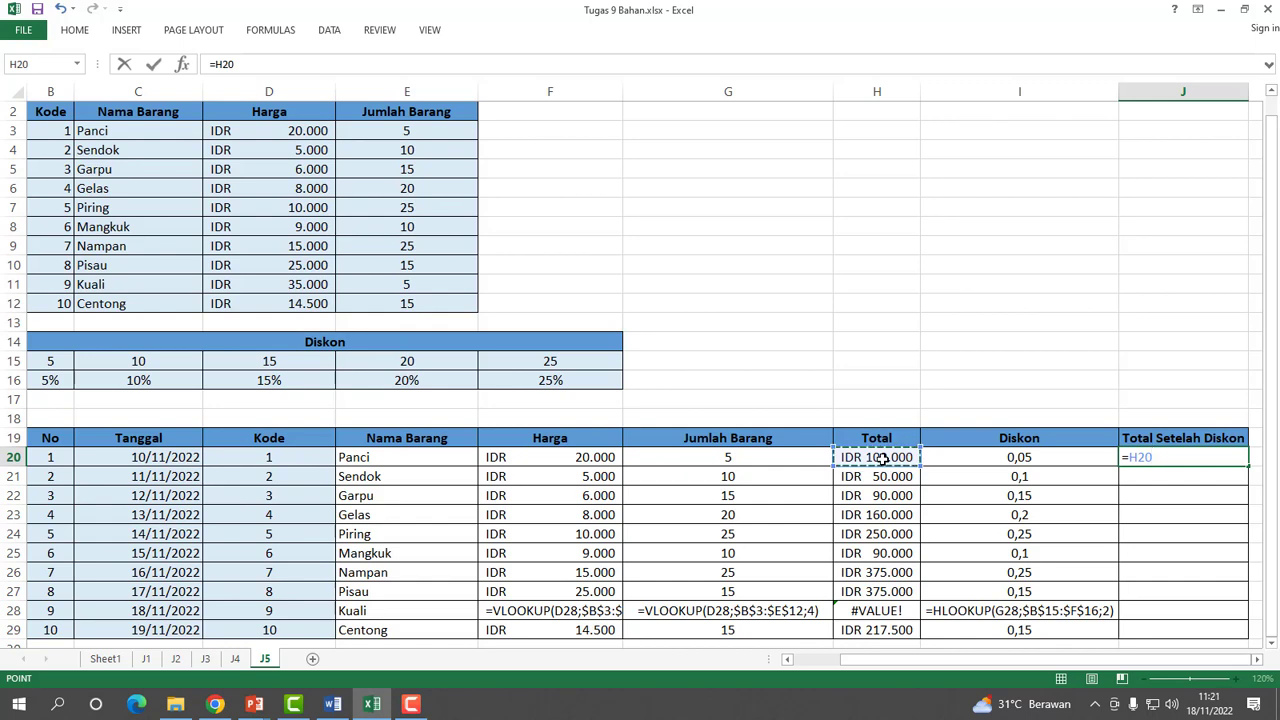
{"action": "type", "text": "-("}
{"action": "left_click", "coordinate": [882, 457]}
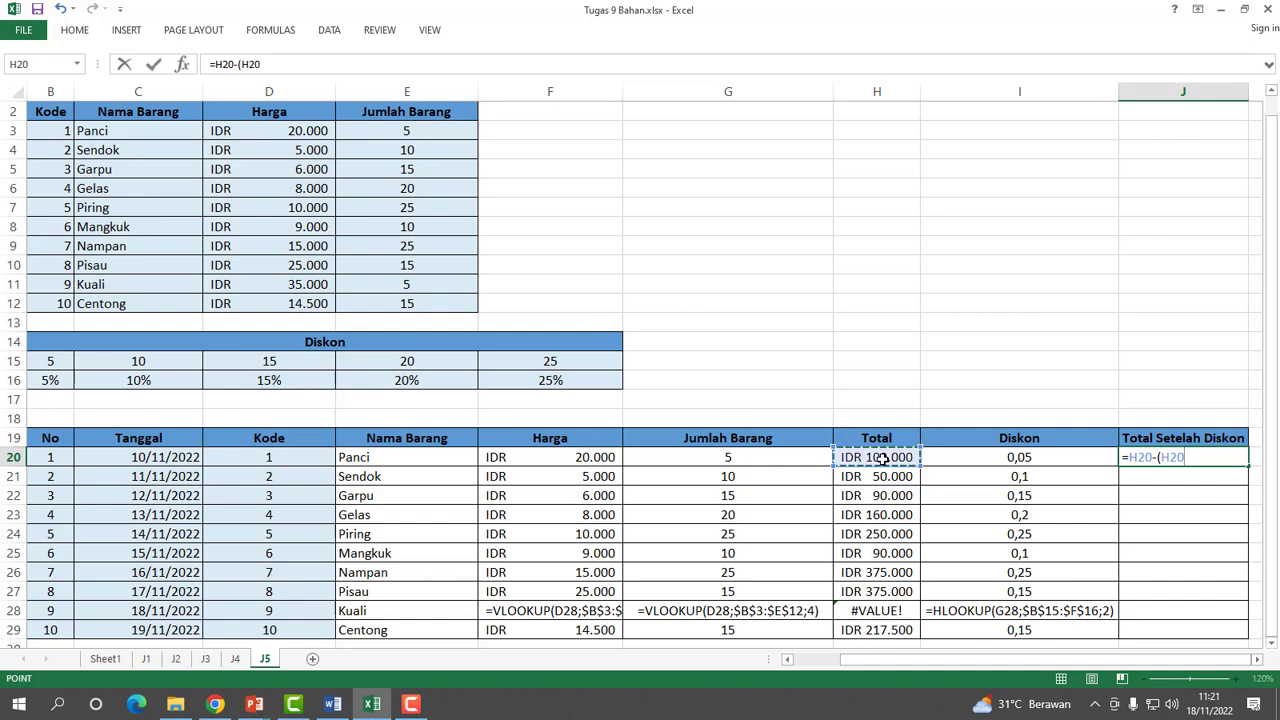
{"action": "type", "text": "*"}
{"action": "left_click", "coordinate": [1012, 456]}
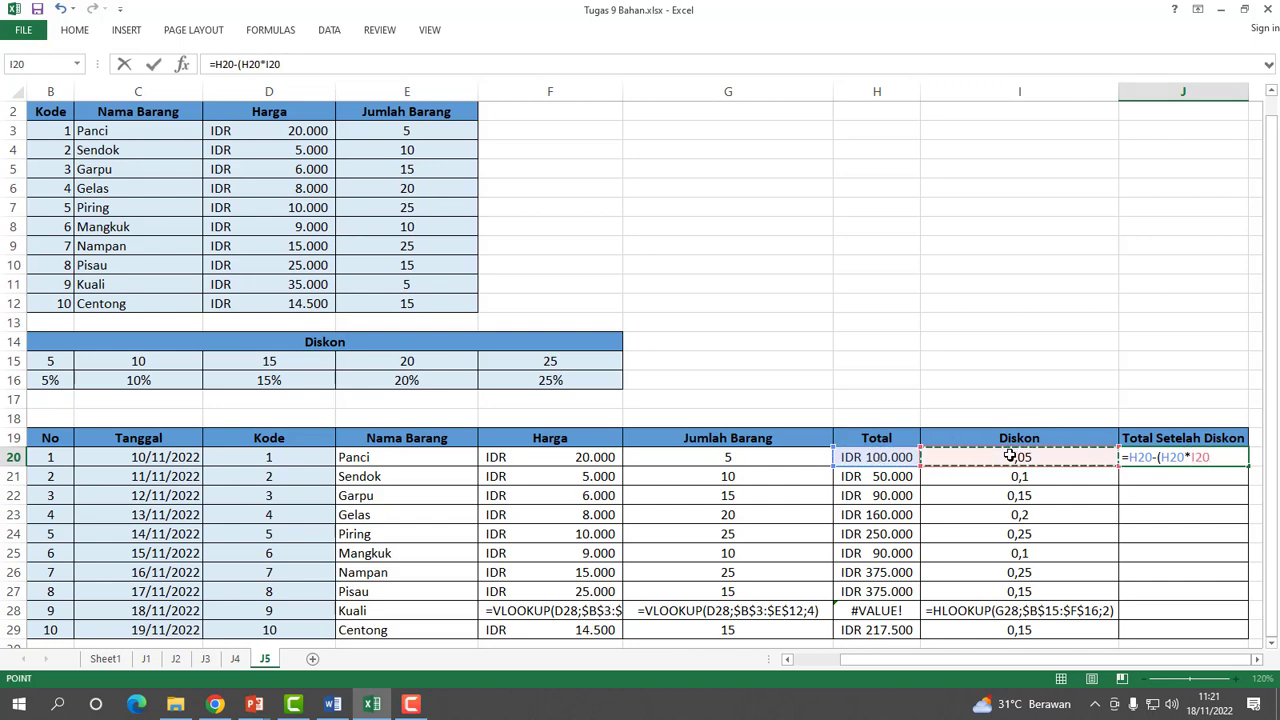
{"action": "type", "text": ")"}
{"action": "key", "text": "Return"}
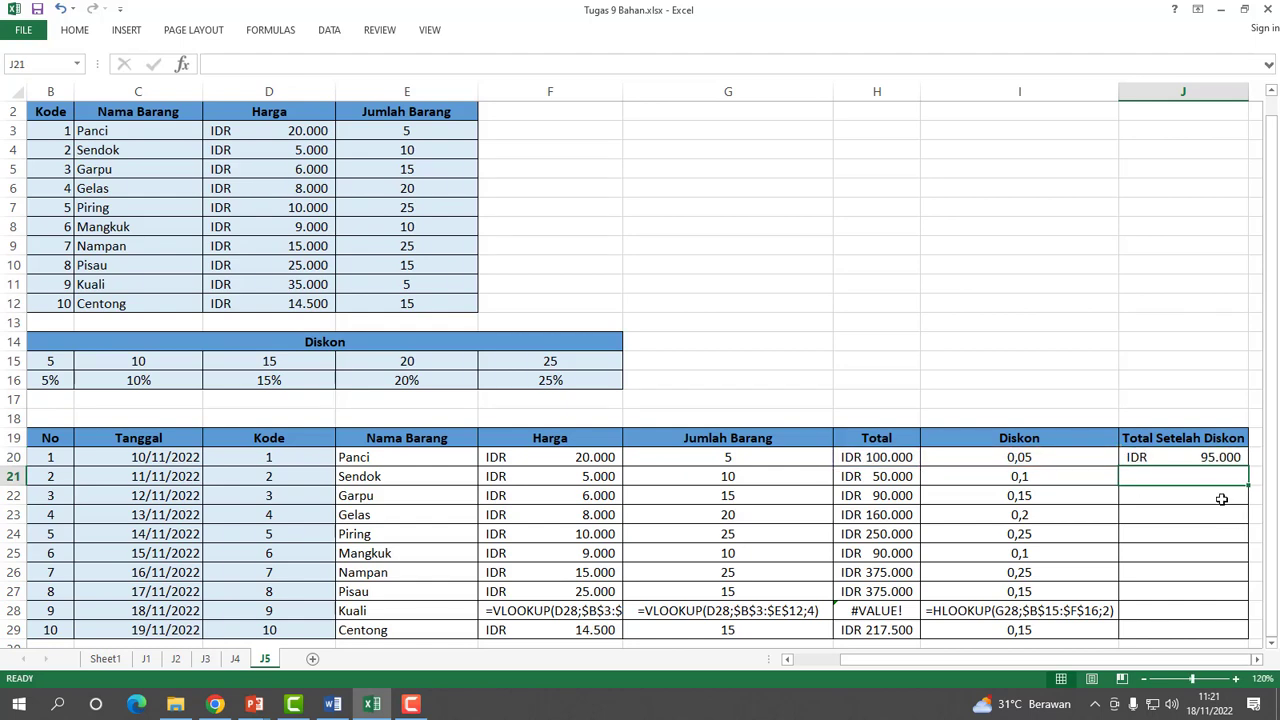
{"action": "left_click", "coordinate": [1189, 461]}
{"action": "left_click_drag", "start_coordinate": [1248, 467], "coordinate": [1256, 633]}
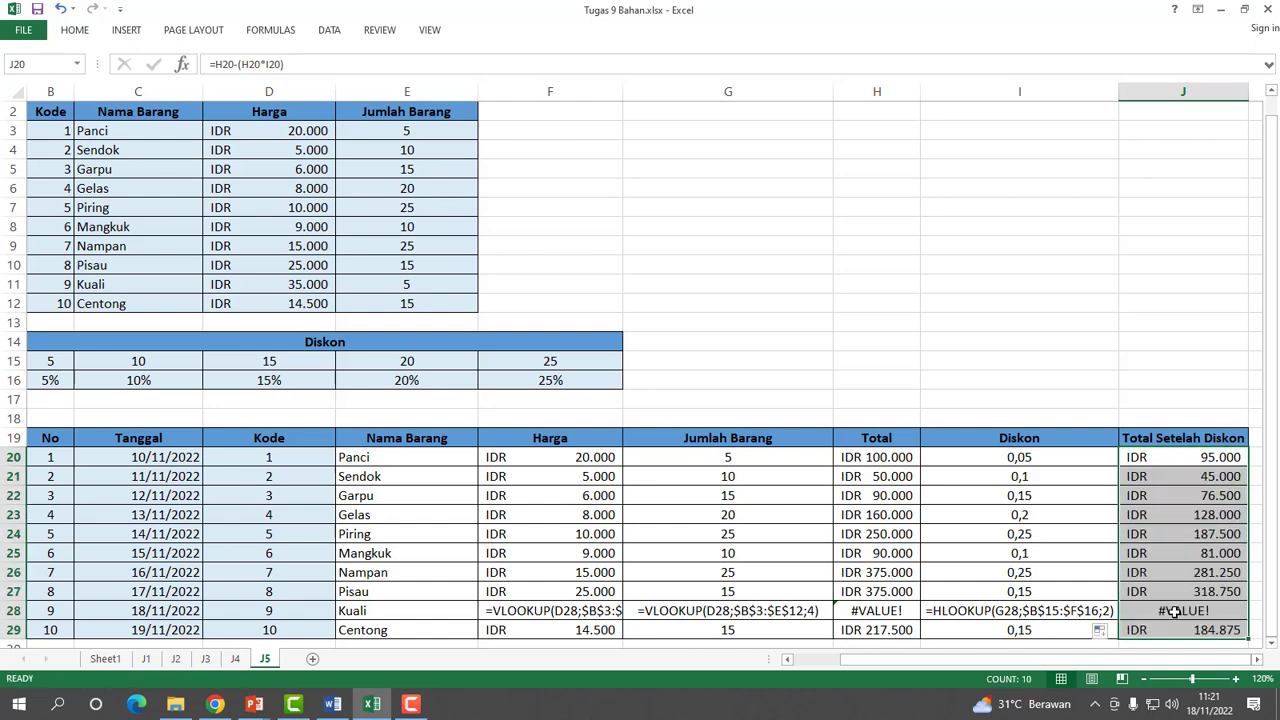
Turn the Total Setelah Diskon formula in J28 into visible text with a leading apostrophe, and narrow column D slightly.
{"action": "left_click", "coordinate": [1176, 612]}
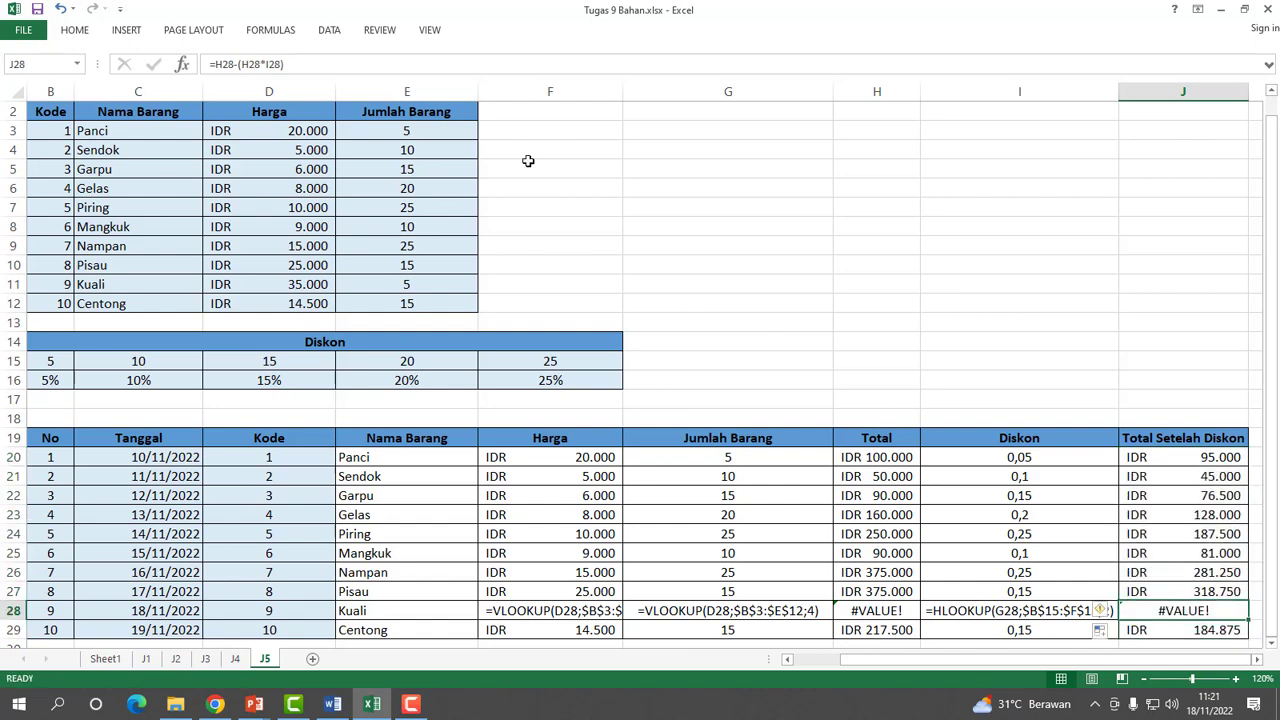
{"action": "left_click", "coordinate": [205, 67]}
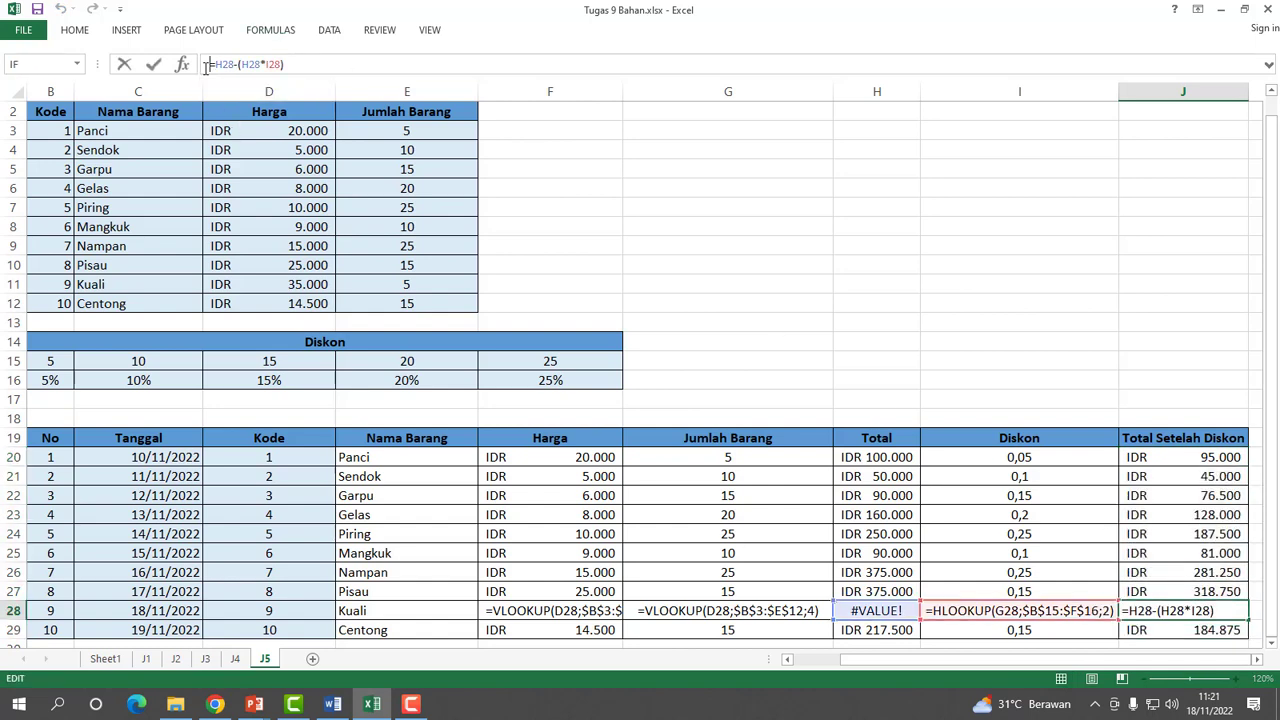
{"action": "type", "text": "'"}
{"action": "key", "text": "Return"}
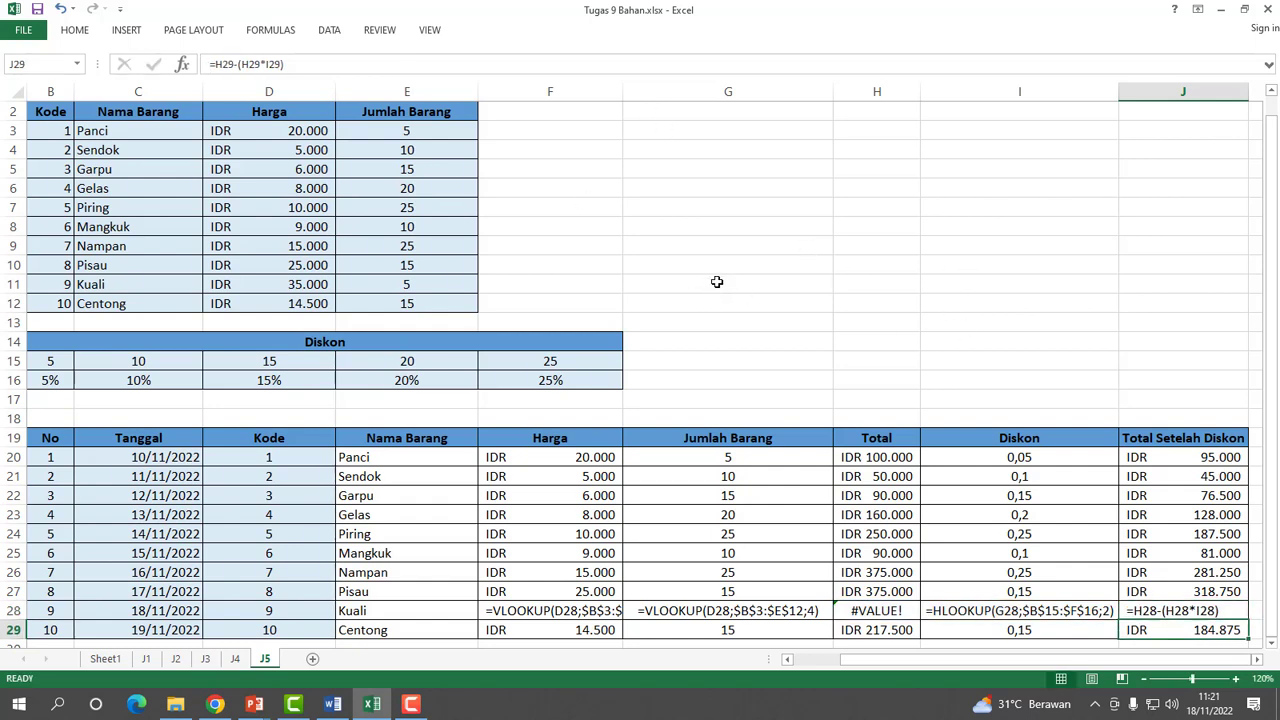
{"action": "left_click", "coordinate": [716, 283]}
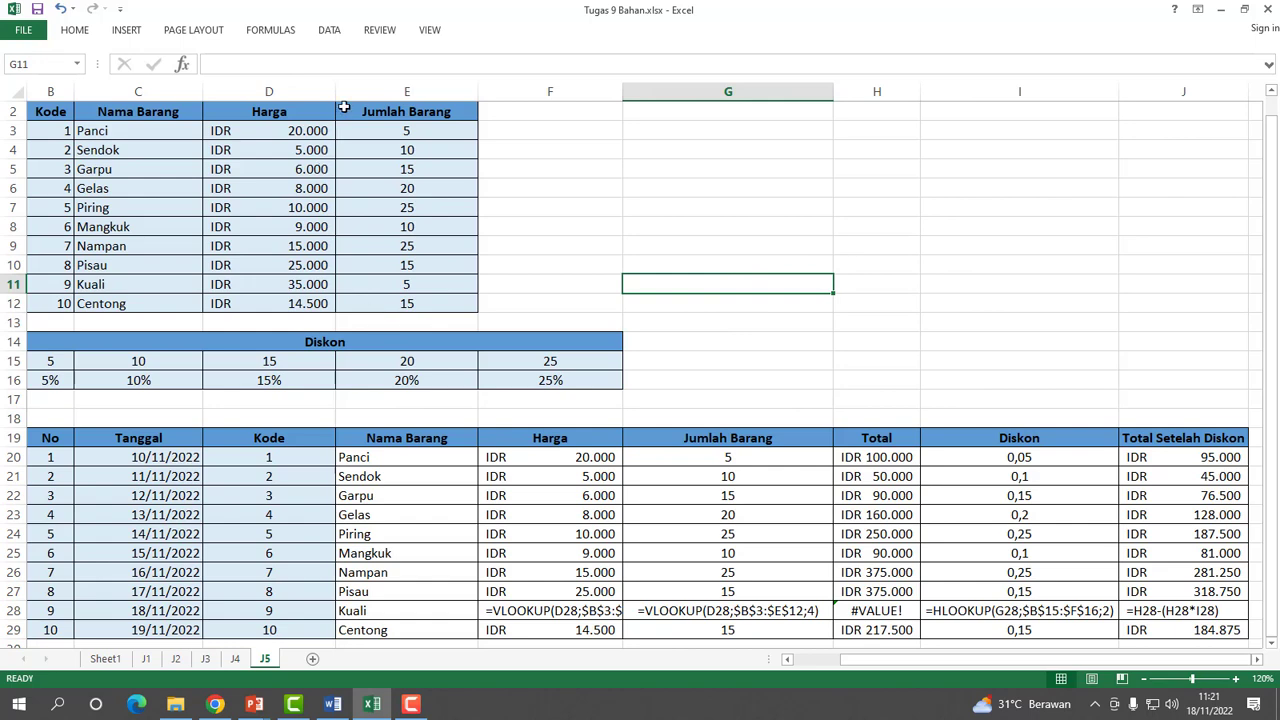
{"action": "left_click_drag", "start_coordinate": [338, 90], "coordinate": [325, 90]}
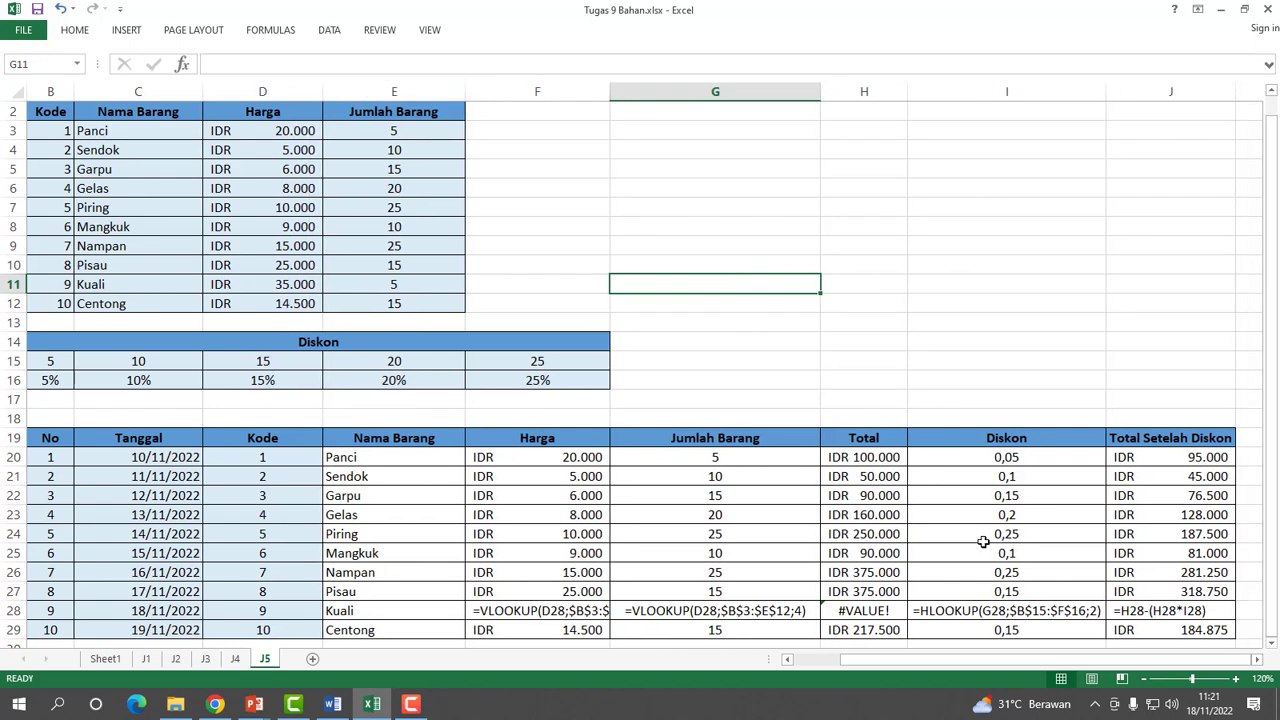